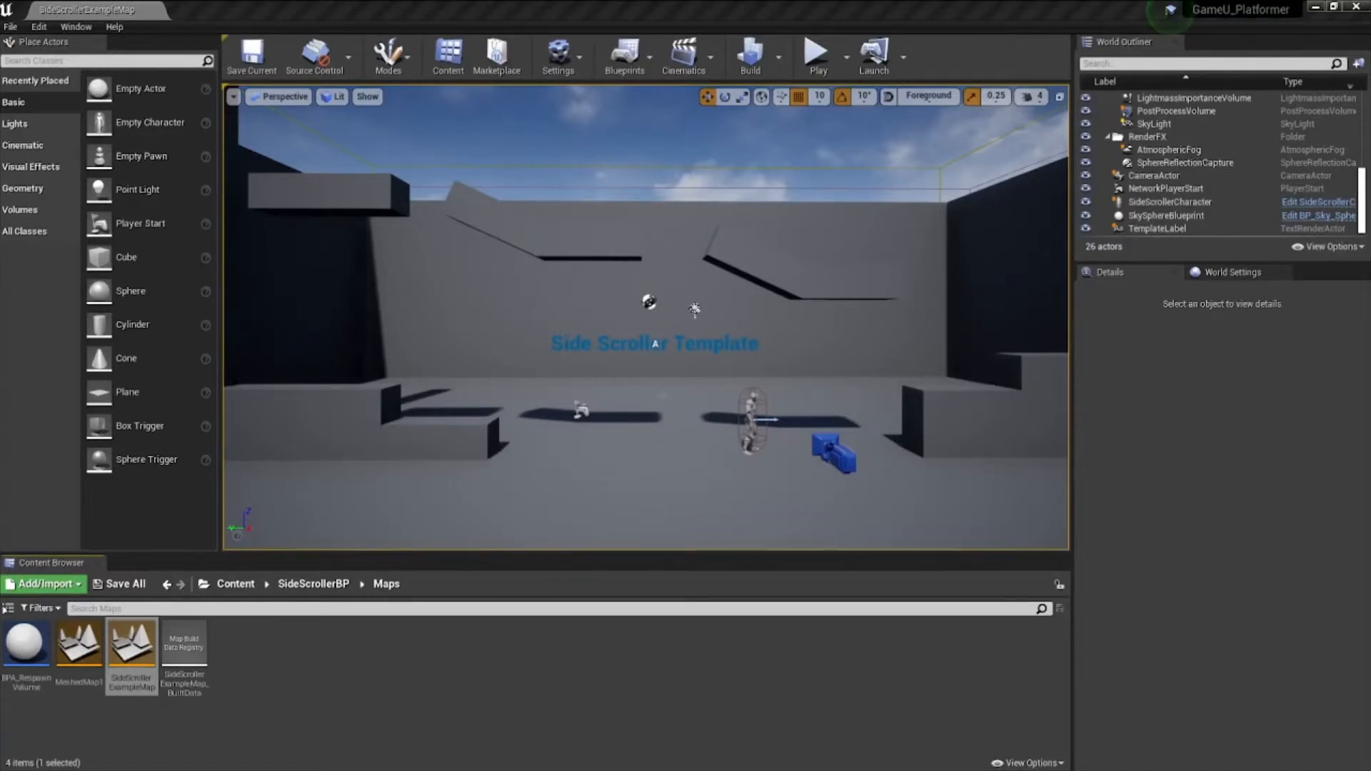
- Play-test the side scroller level by running and jumping the character across the ledges and ramps, then end the play session
mouse_move(662, 395)
right_mouse_down()
mouse_move(571, 389)
mouse_move(682, 400)
mouse_move(642, 397)
mouse_move(666, 388)
right_mouse_up()
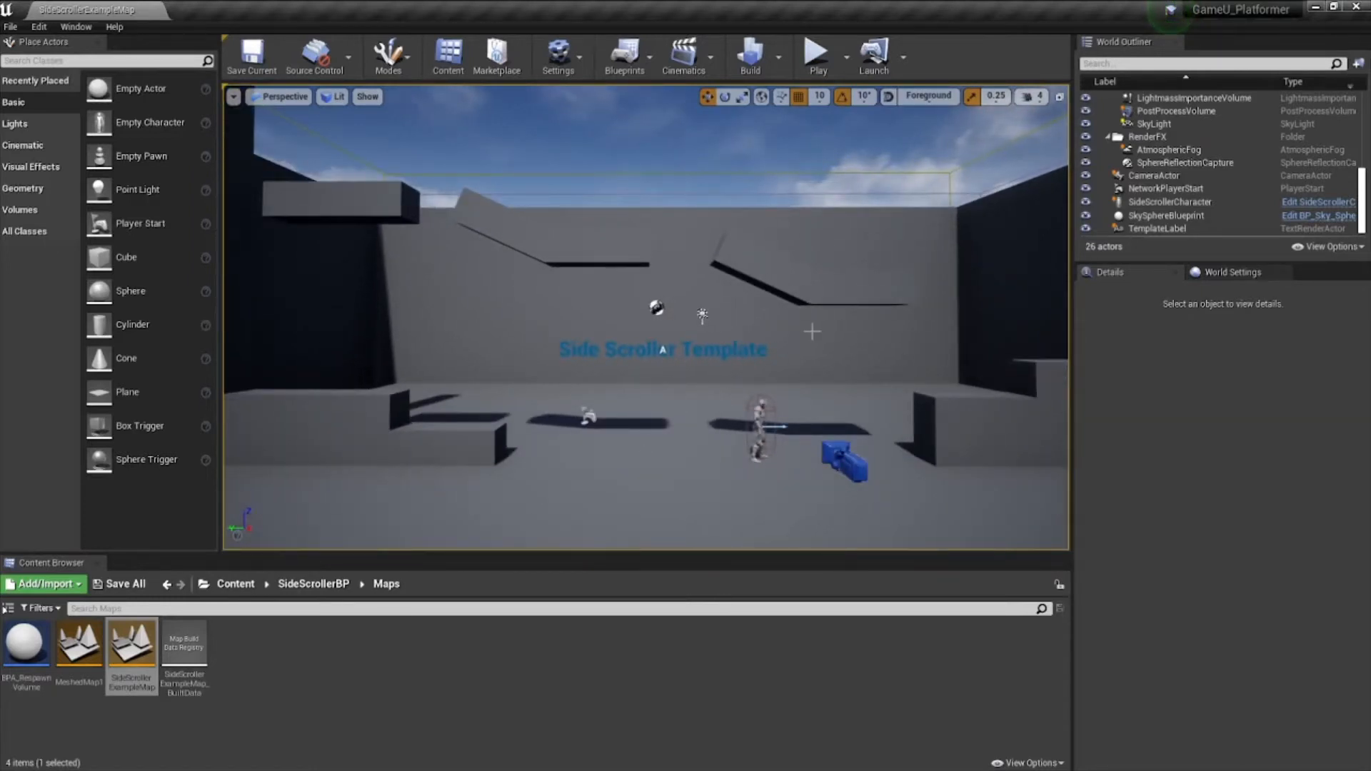
left_click(816, 63)
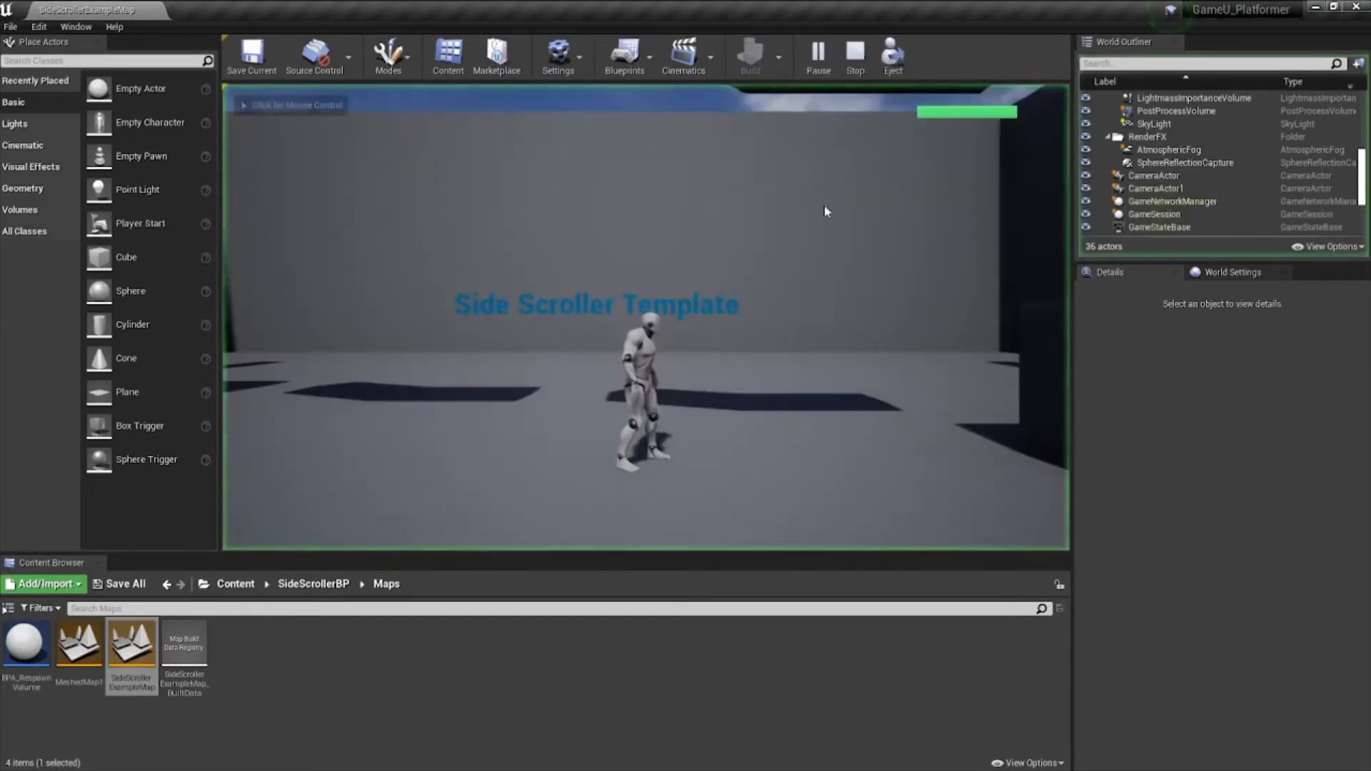
left_click(758, 374)
key("d")
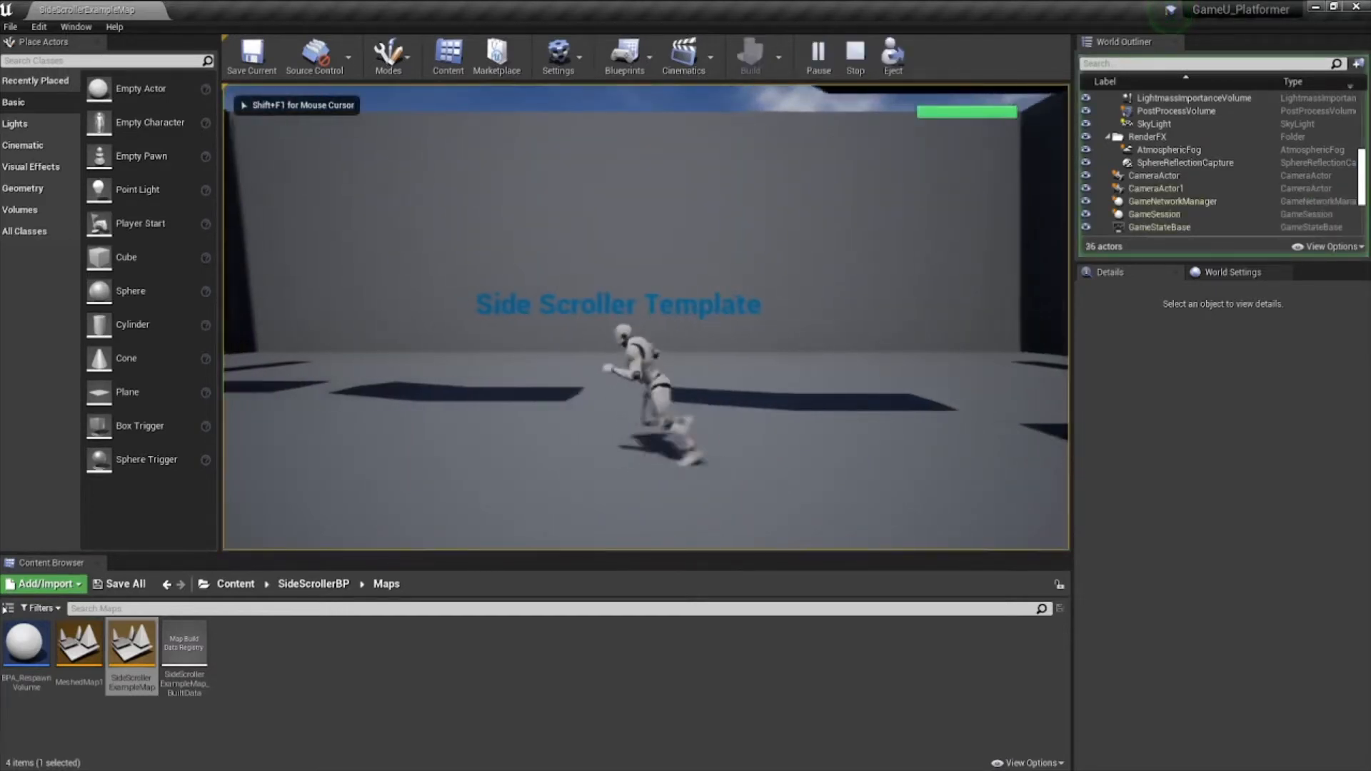
key("space")
key("d")
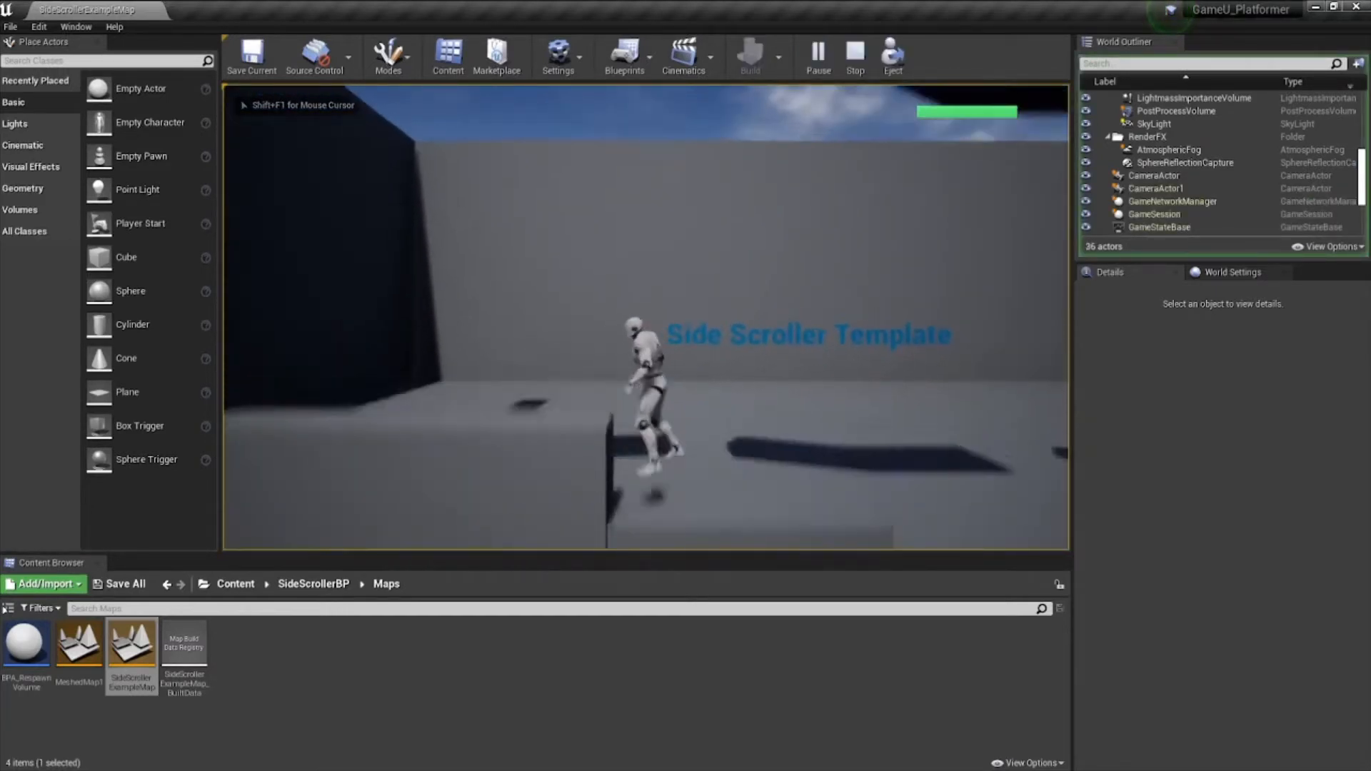
key("space")
key("d")
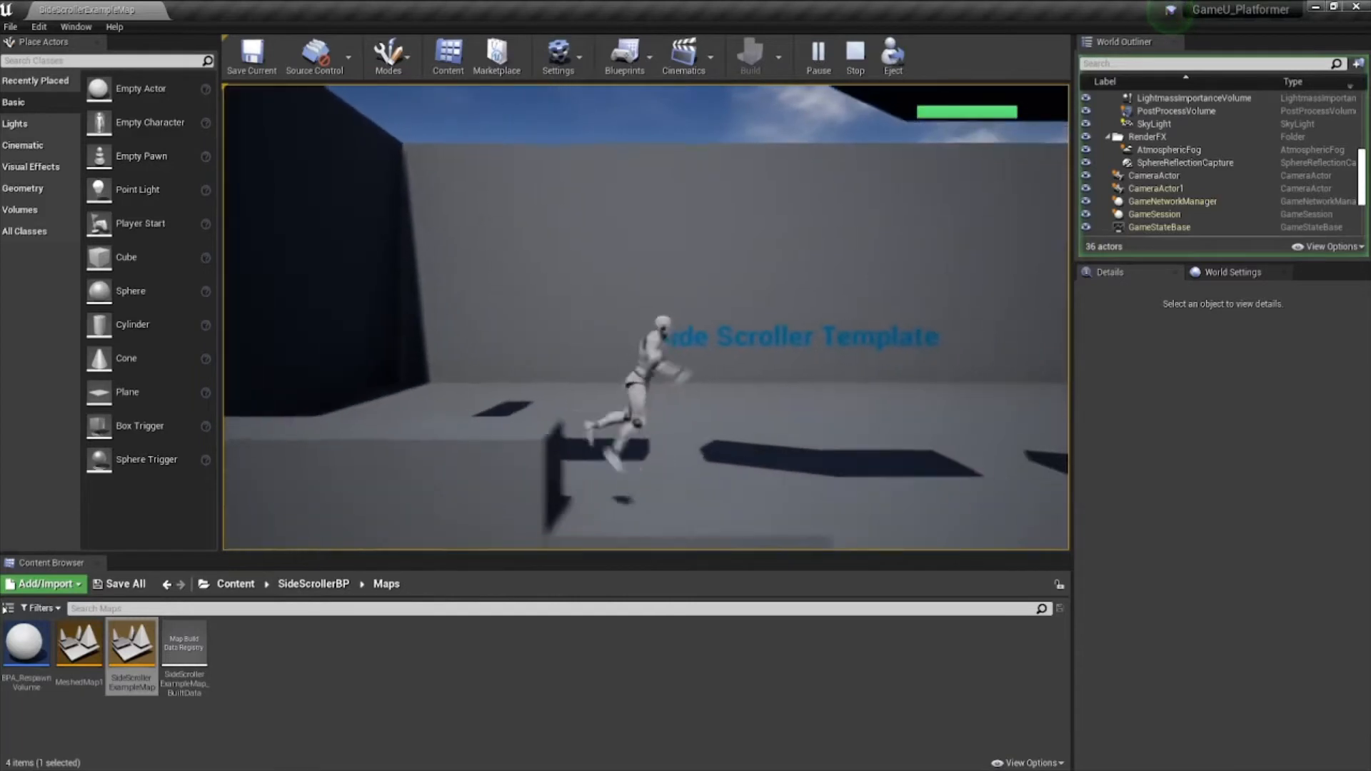
key("d")
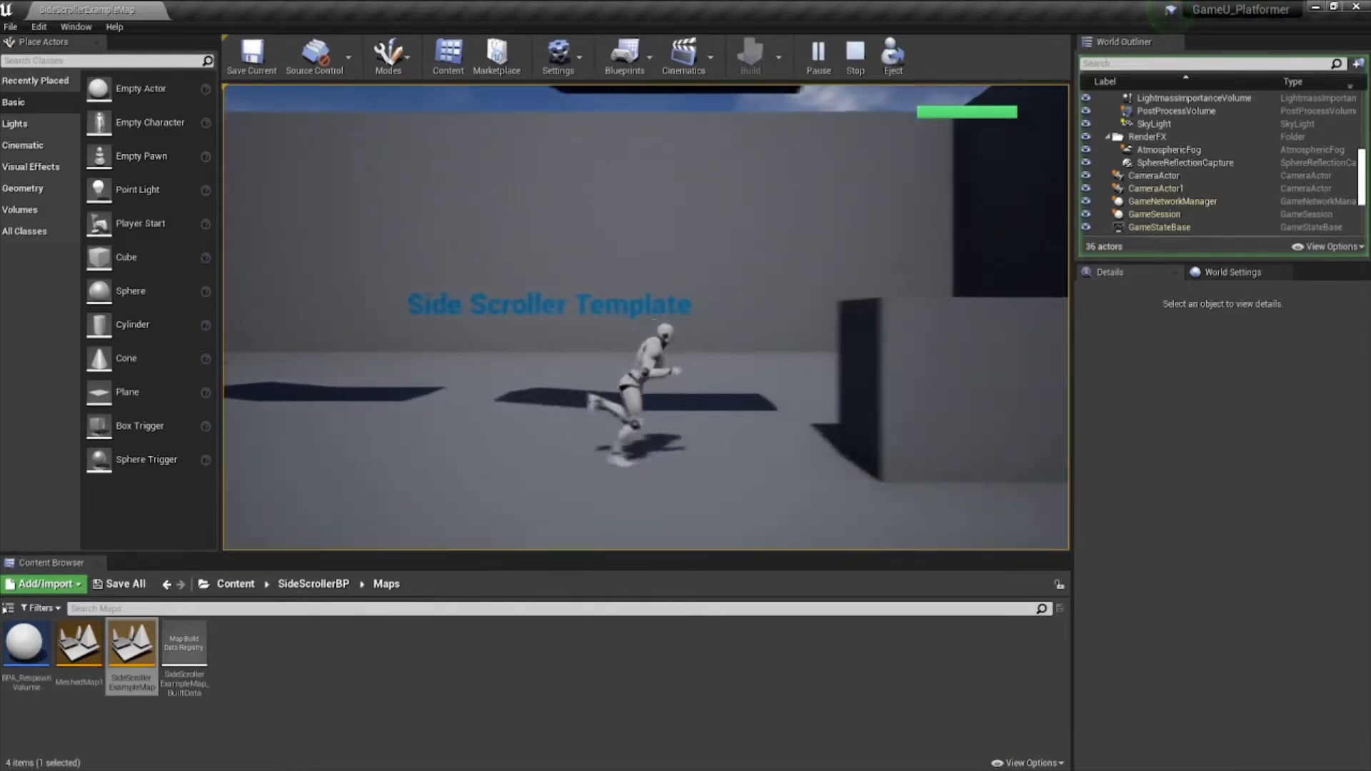
key("space")
key("space")
key("d")
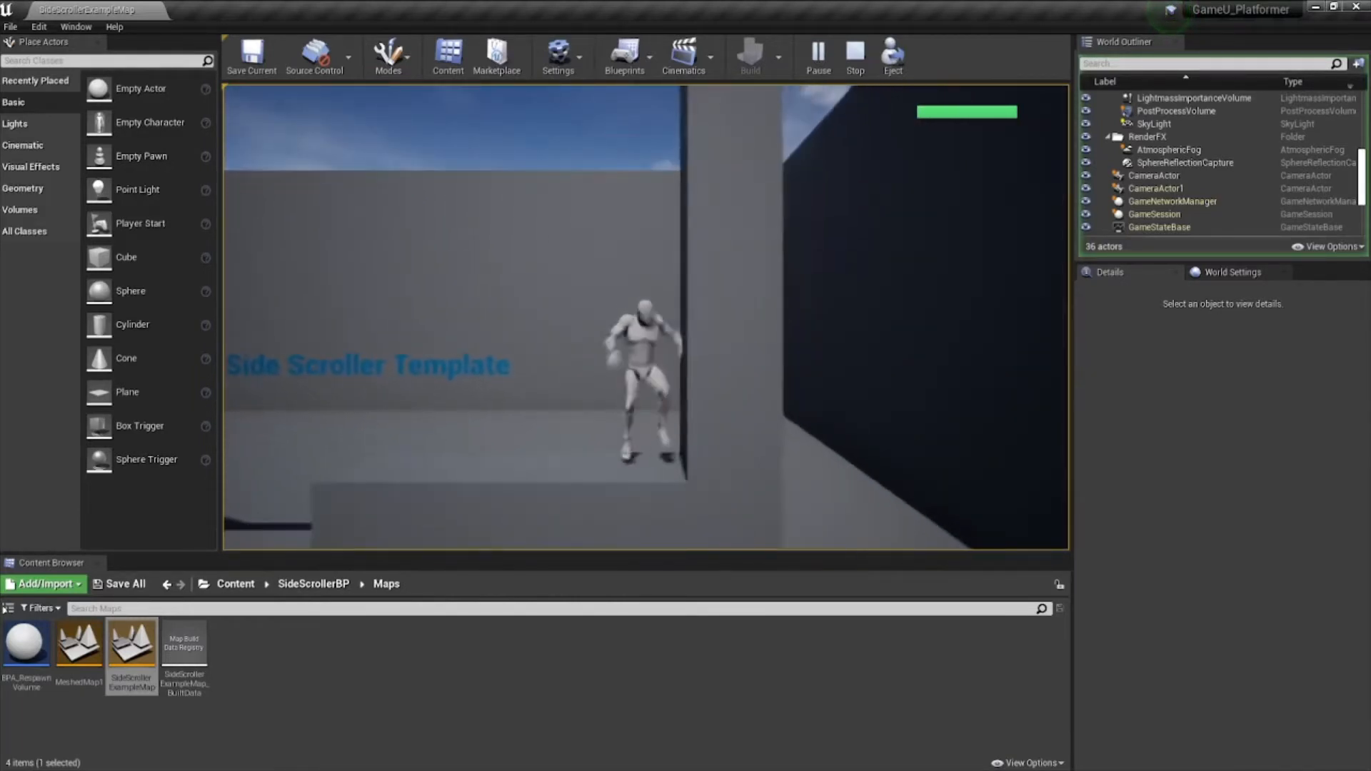
key("space")
key("d")
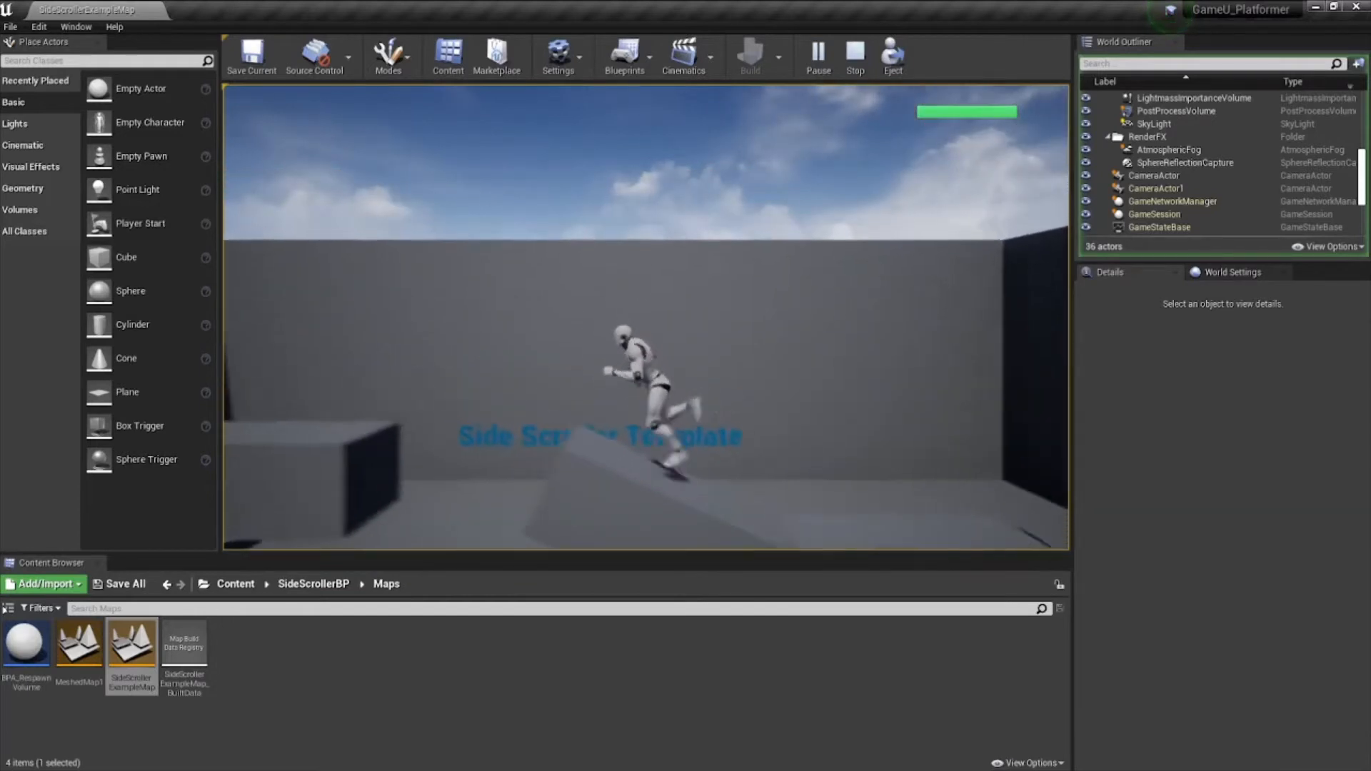
key("space")
key("a")
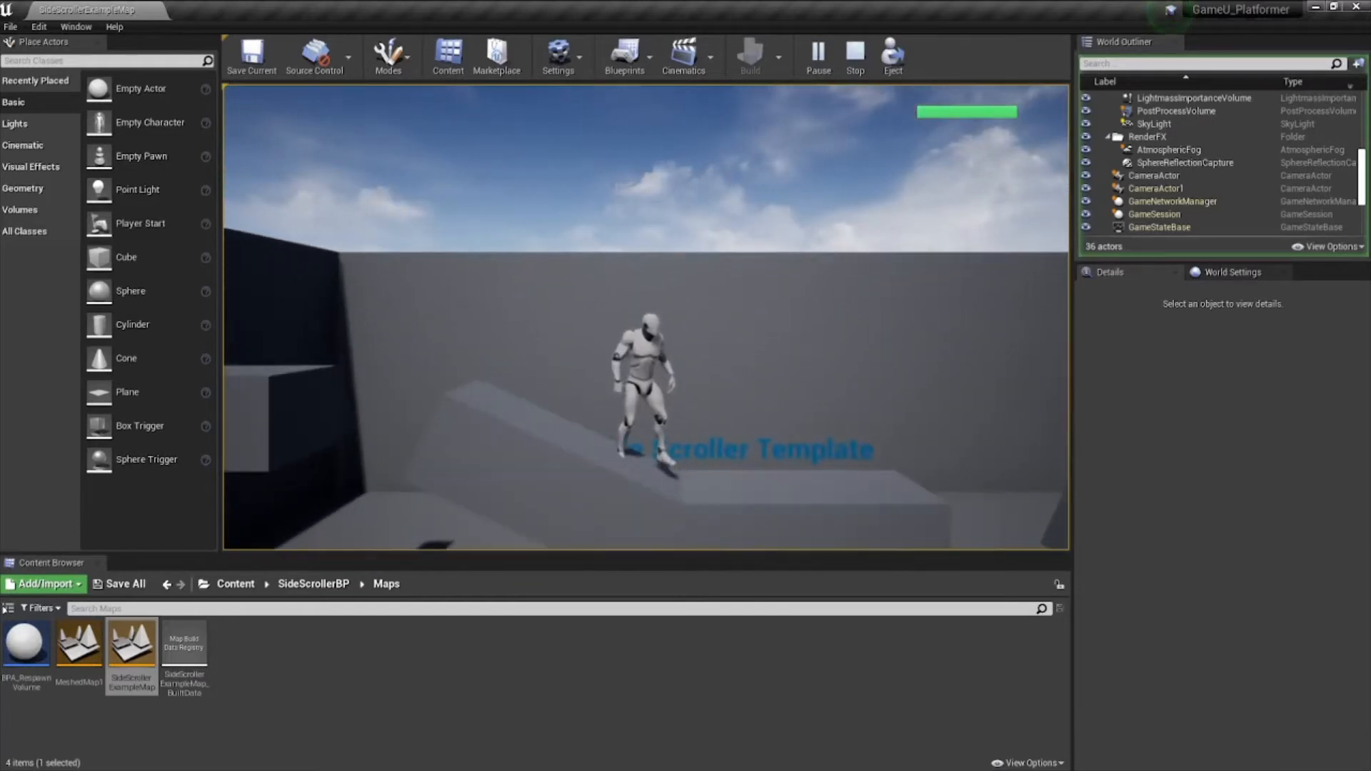
key("d")
key("space")
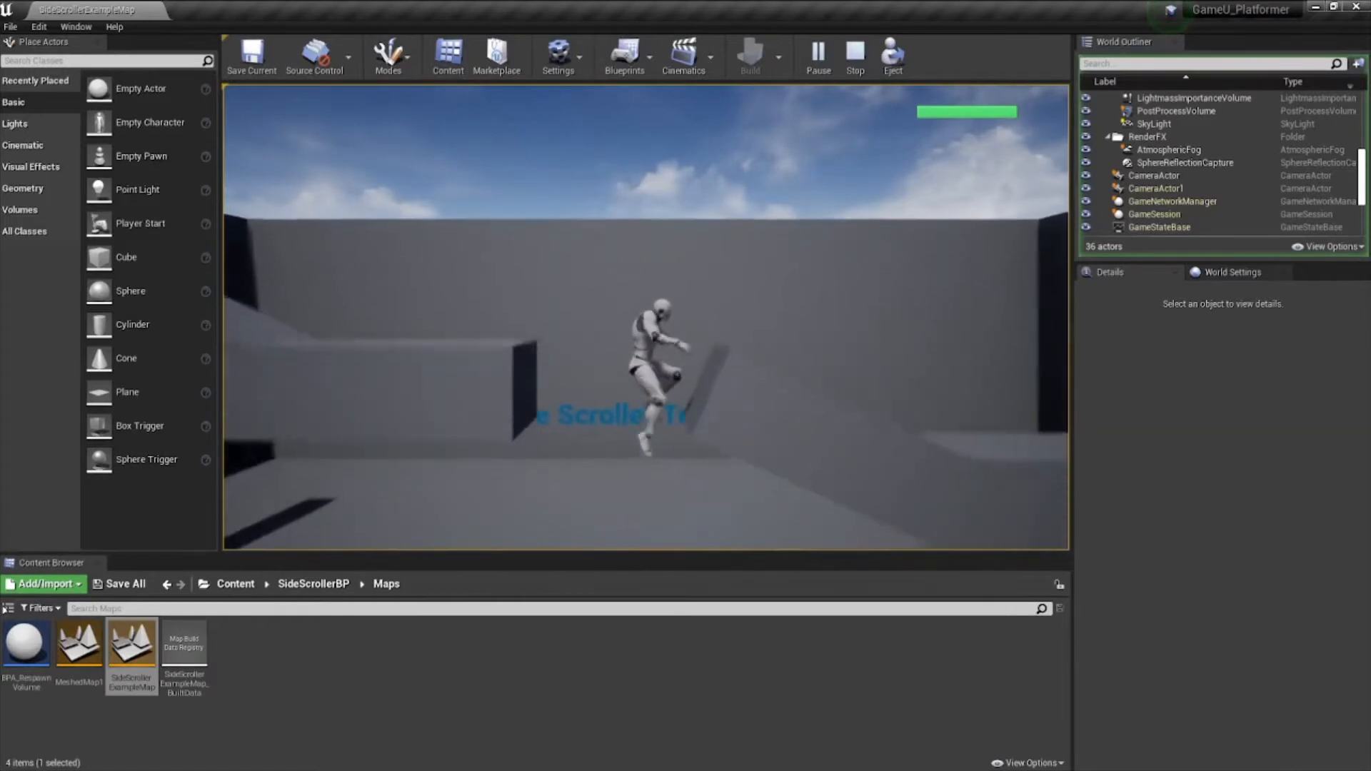
key("Escape")
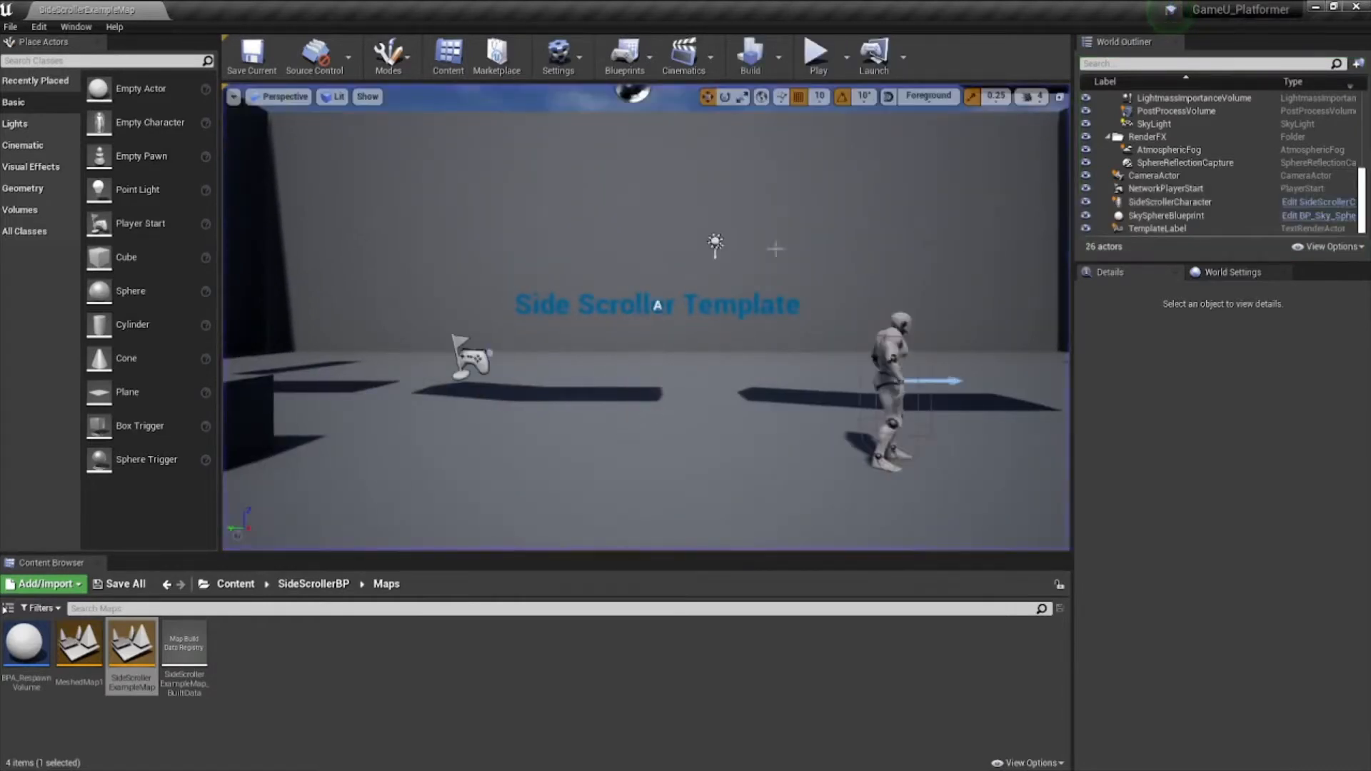
- Delete the three surrounding walls (Wall1, Wall2, Wall3) together with the Floor from the level
scroll(744, 326, "down", 6)
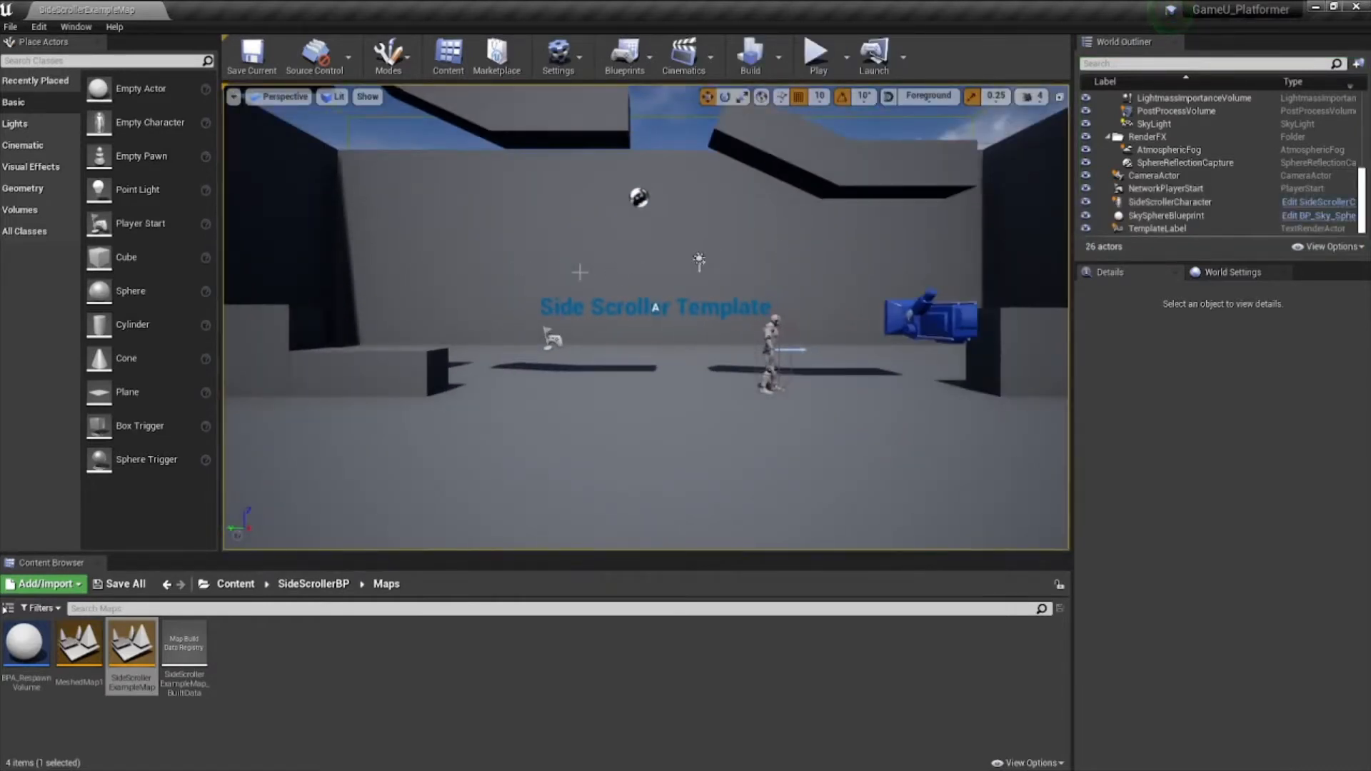
left_click(582, 263)
scroll(607, 278, "up", 8)
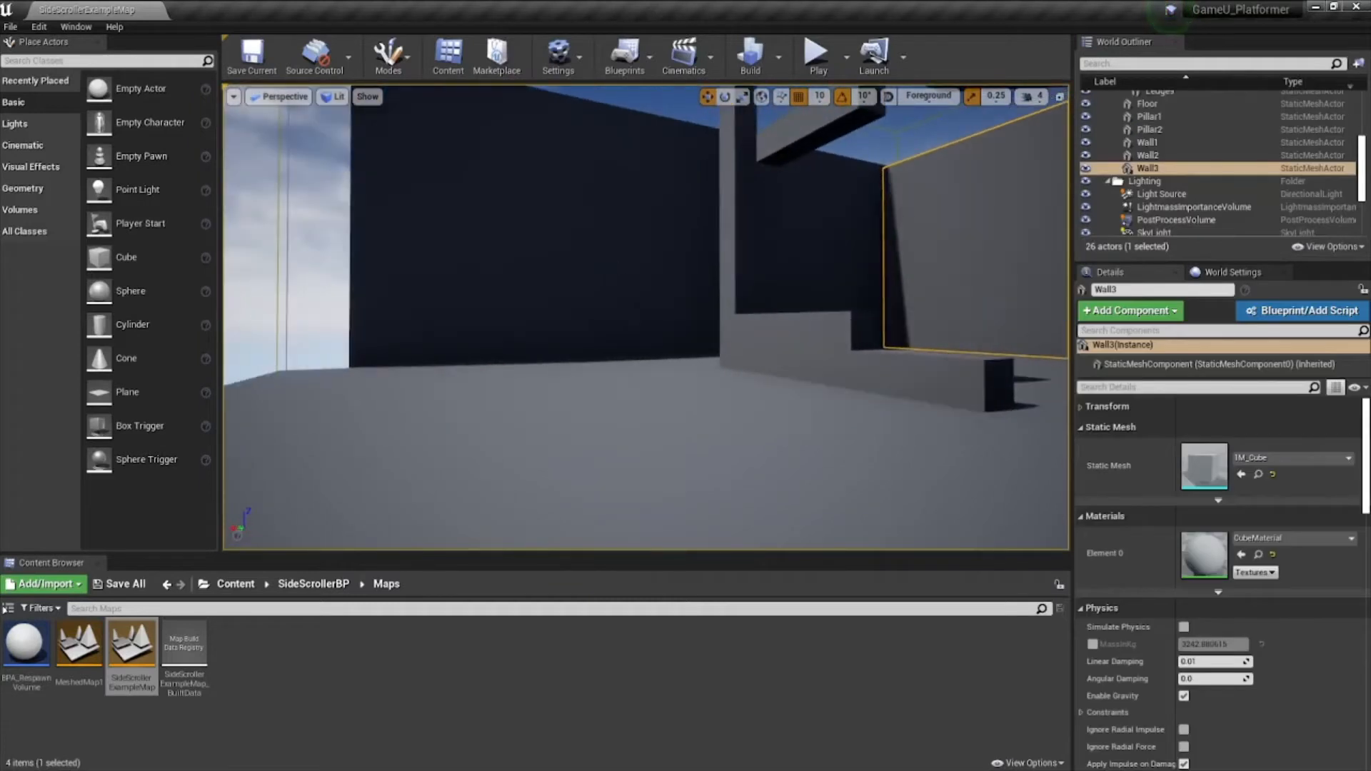
left_click(634, 336)
right_click_drag(634, 335, 710, 374)
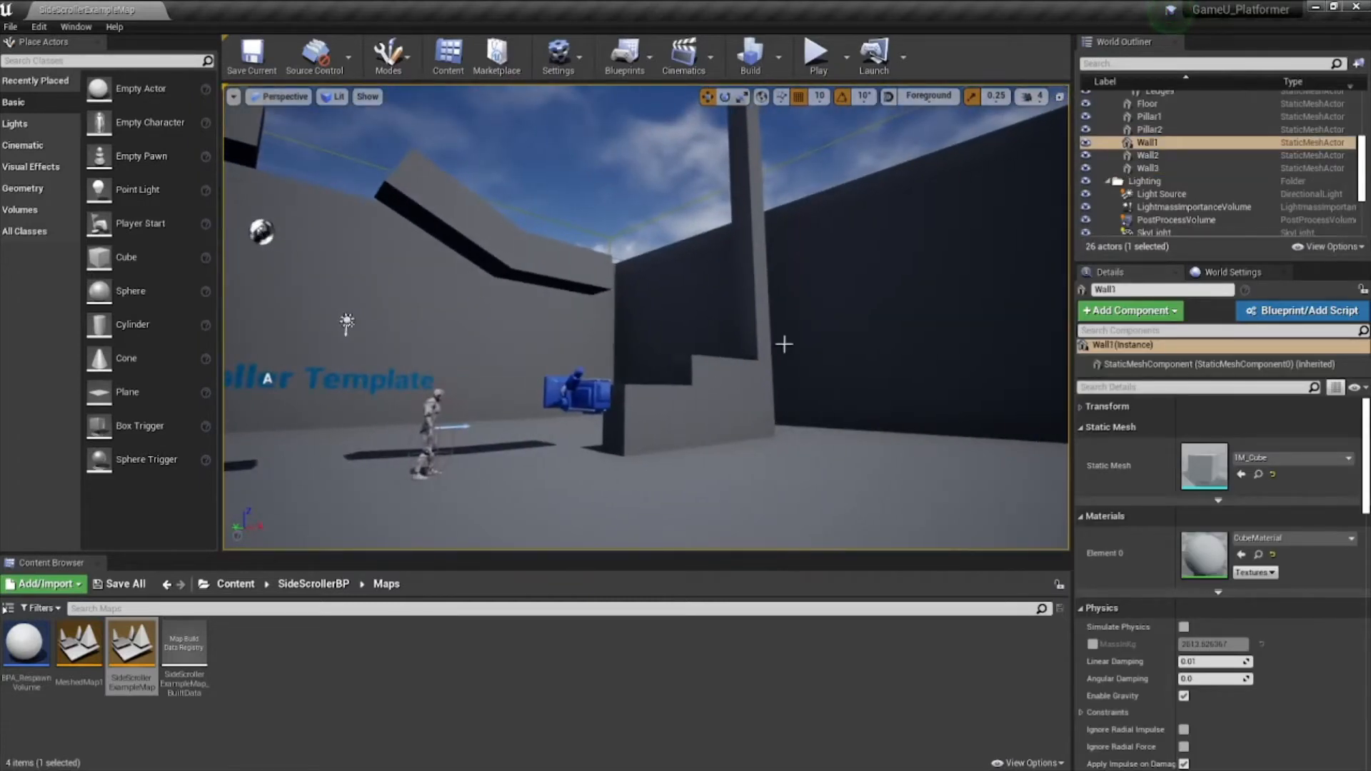
left_click(471, 340, "ctrl")
left_click(879, 349, "ctrl")
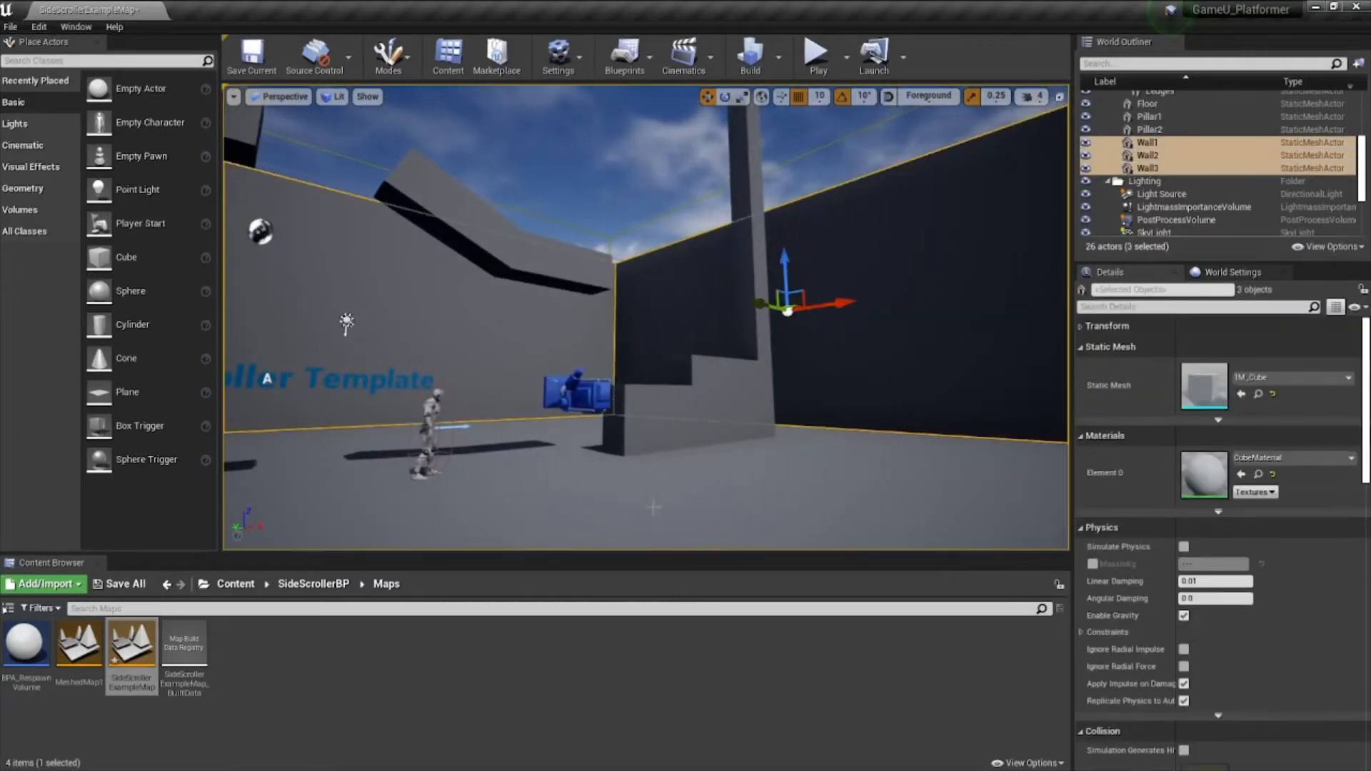
left_click(656, 509, "ctrl")
right_click_drag(656, 508, 807, 457)
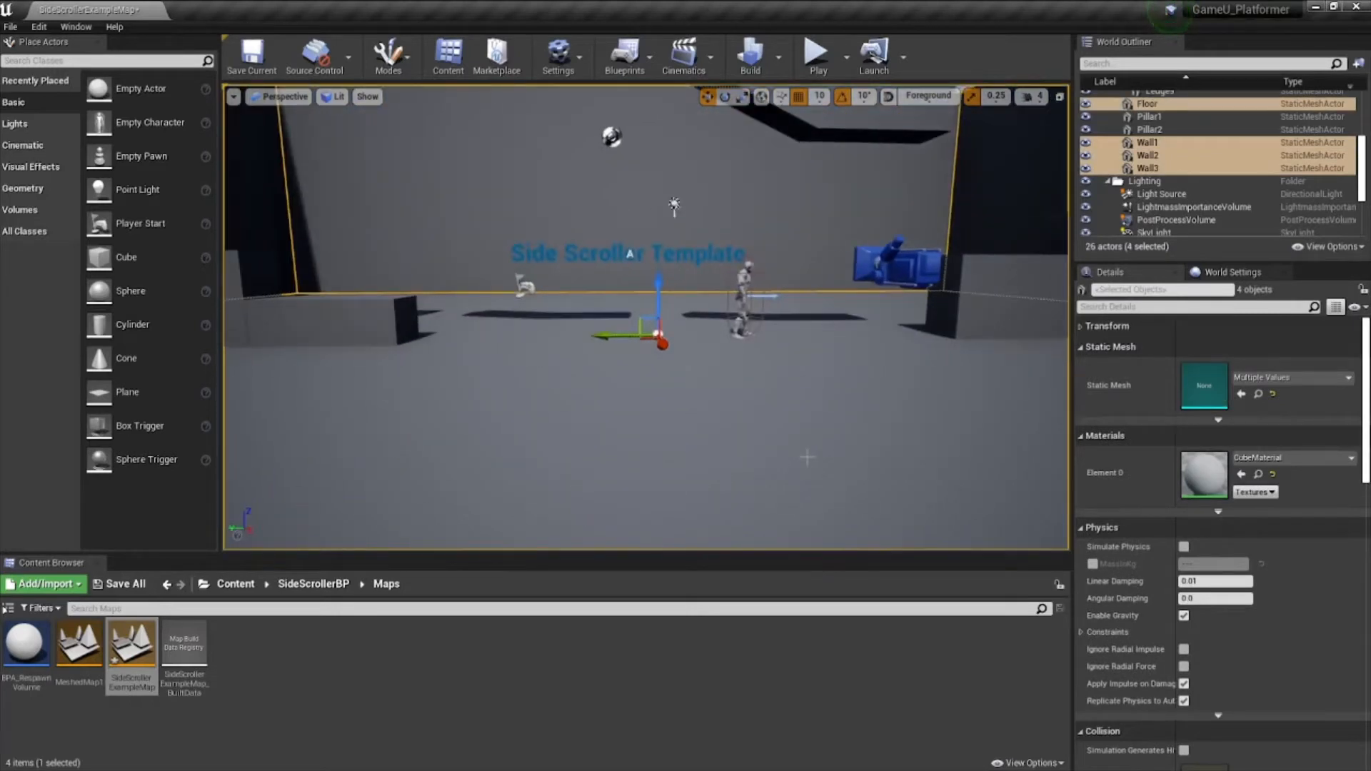
key("Delete")
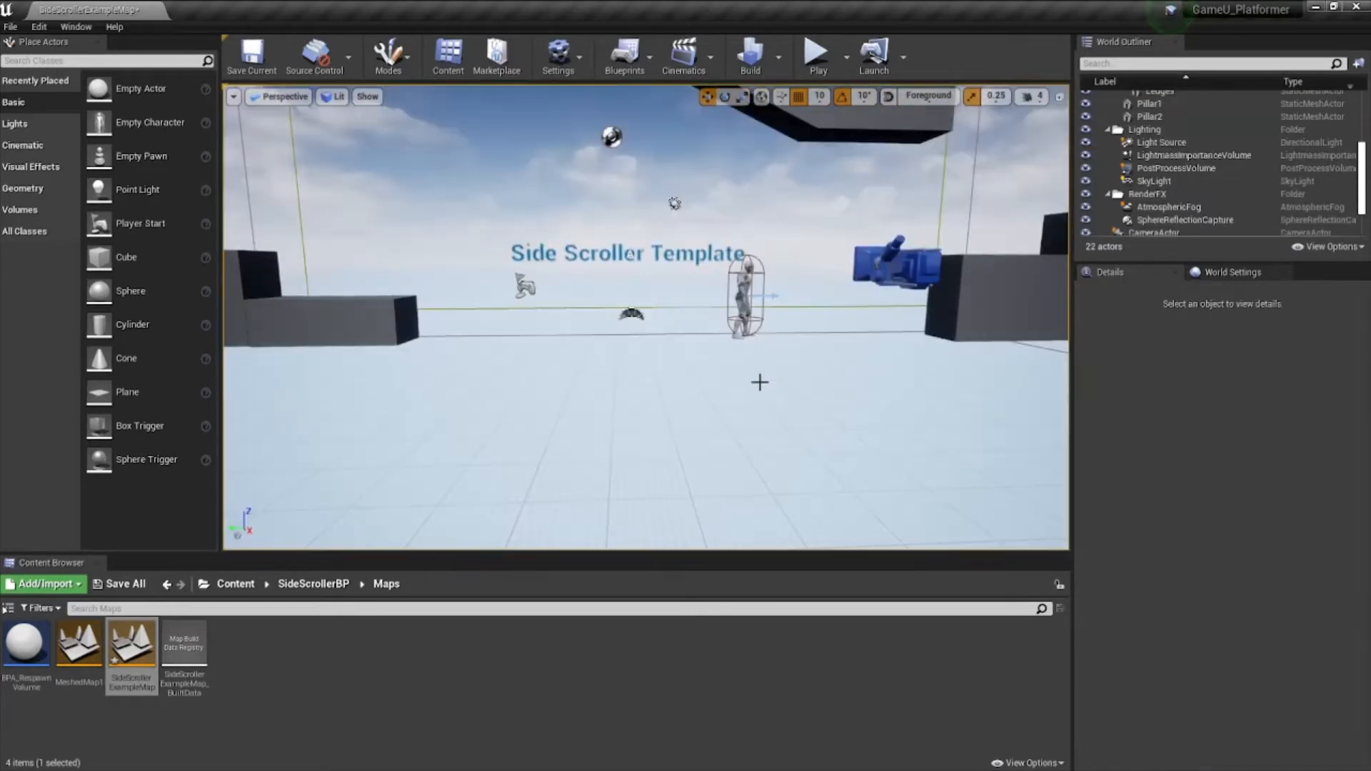
- Create a new landscape with the M_Ground_Grass material and edit layers enabled, keeping 63x63 quad sections and 8 x 8 components
left_click(390, 56)
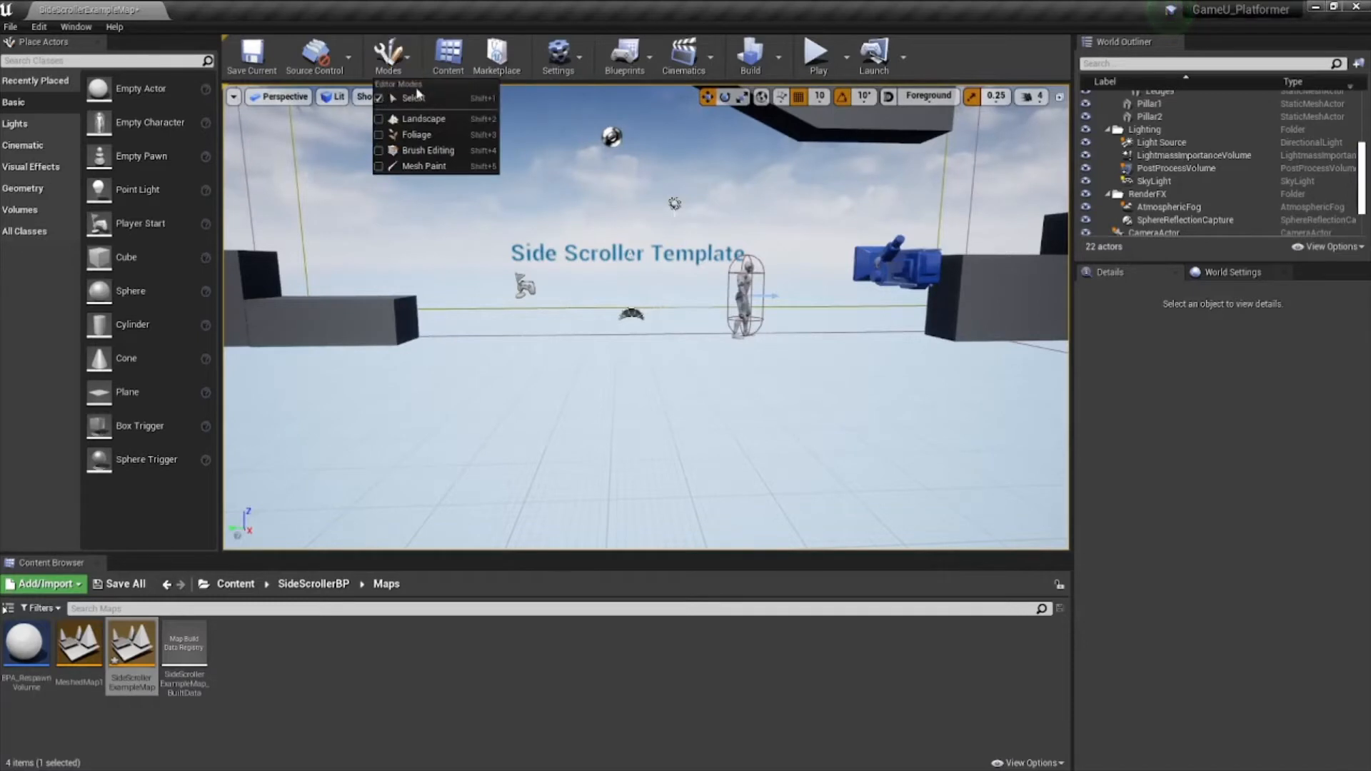
left_click(425, 122)
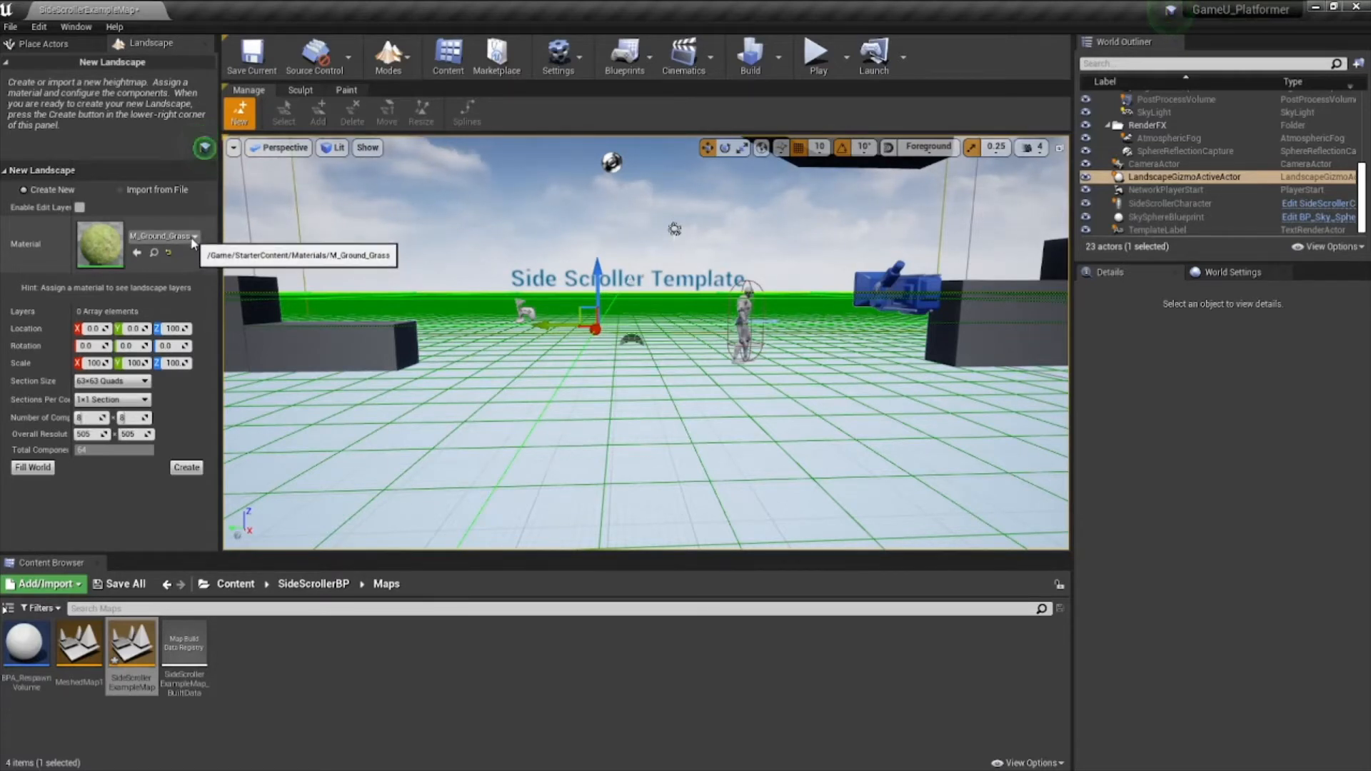
left_click(80, 208)
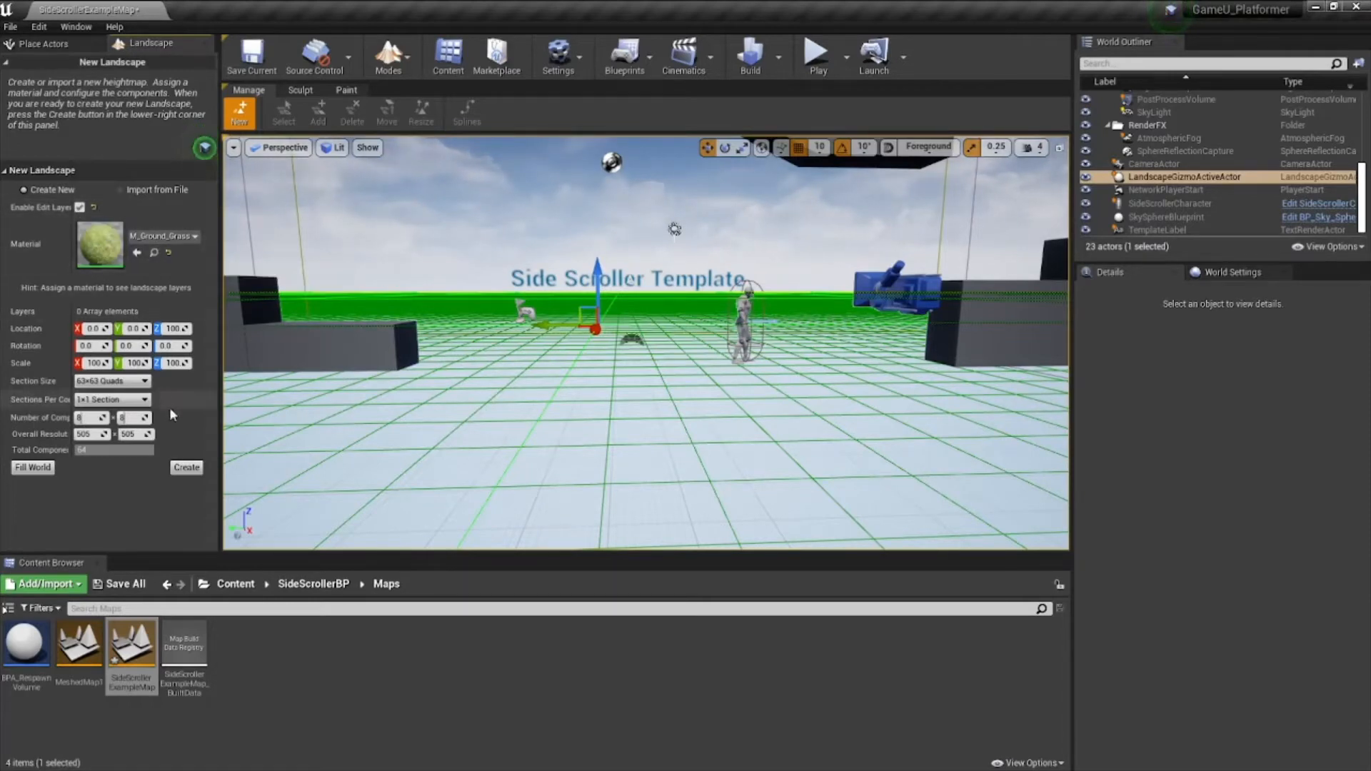
left_click(187, 468)
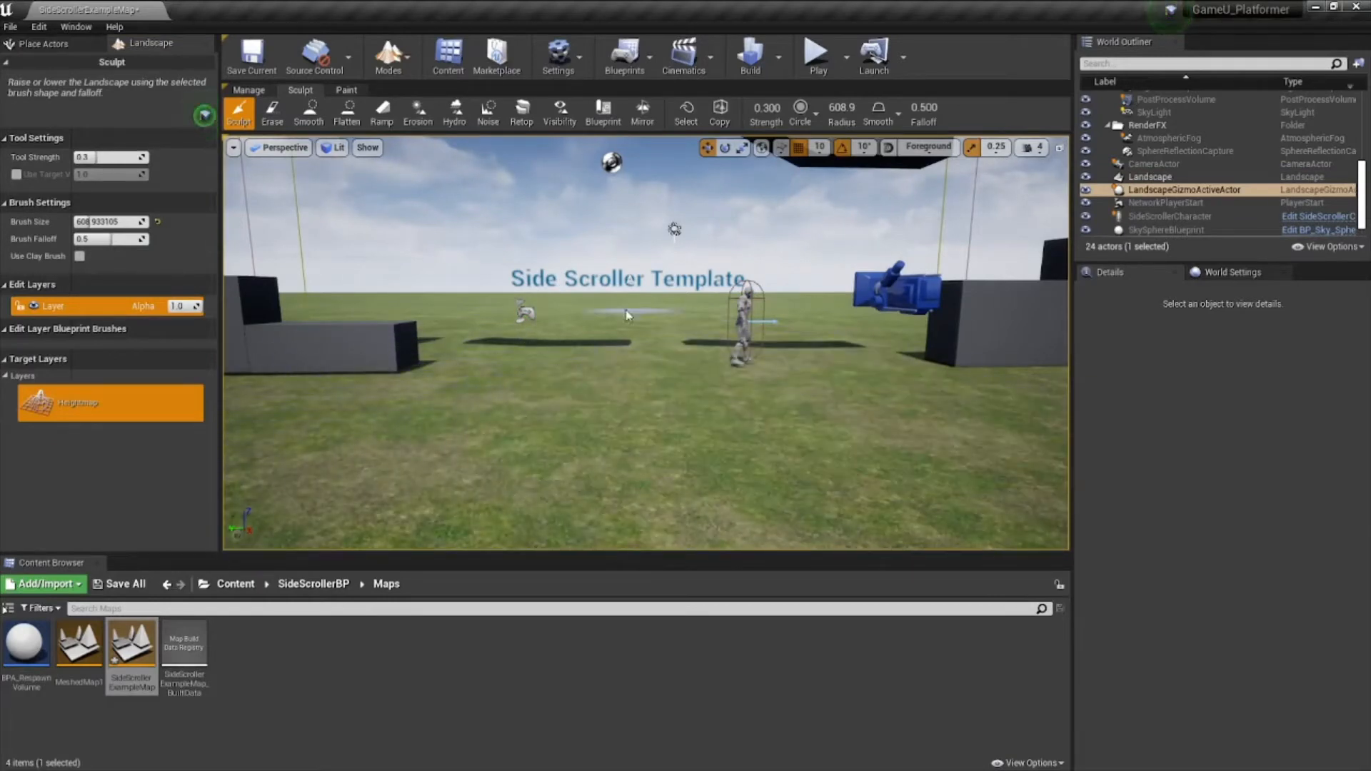
- Sculpt raised mounds on the grass landscape beside the template text, using the Sculpt tool at strength 0.3 and brush size about 609
right_click_drag(670, 374, 450, 360)
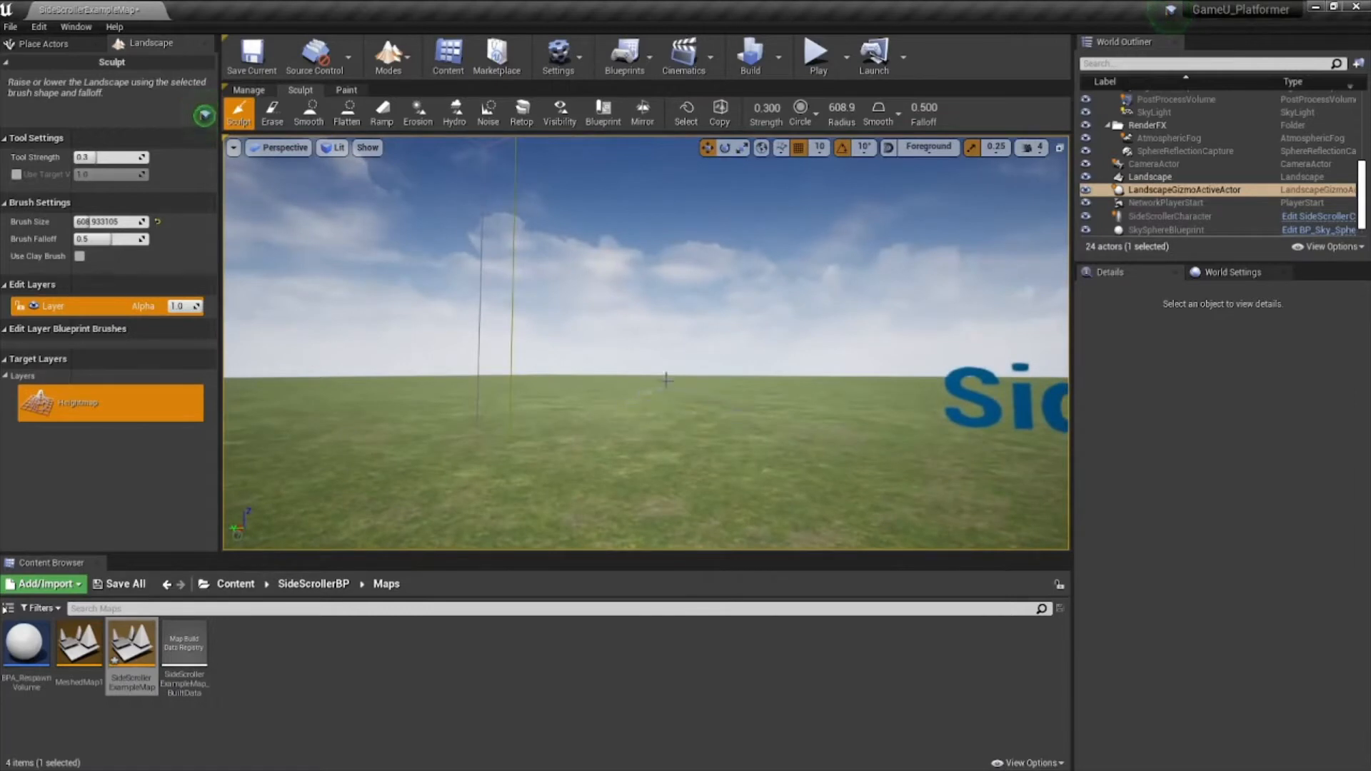
mouse_move(666, 398)
left_mouse_down()
mouse_move(670, 361)
mouse_move(786, 438)
left_mouse_up()
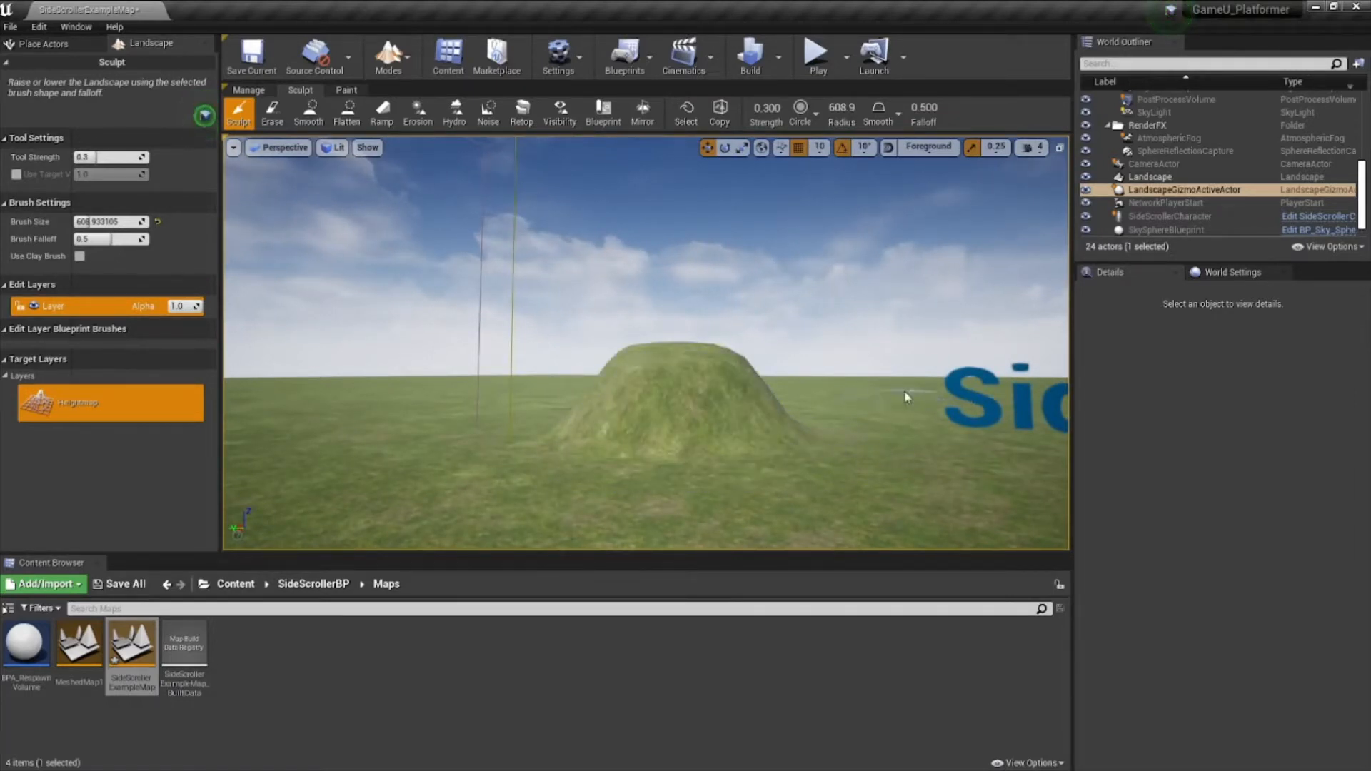
left_click_drag(907, 393, 933, 355)
mouse_move(698, 267)
right_mouse_down()
mouse_move(671, 269)
mouse_move(757, 270)
mouse_move(614, 263)
mouse_move(571, 277)
mouse_move(643, 271)
mouse_move(795, 400)
right_mouse_up()
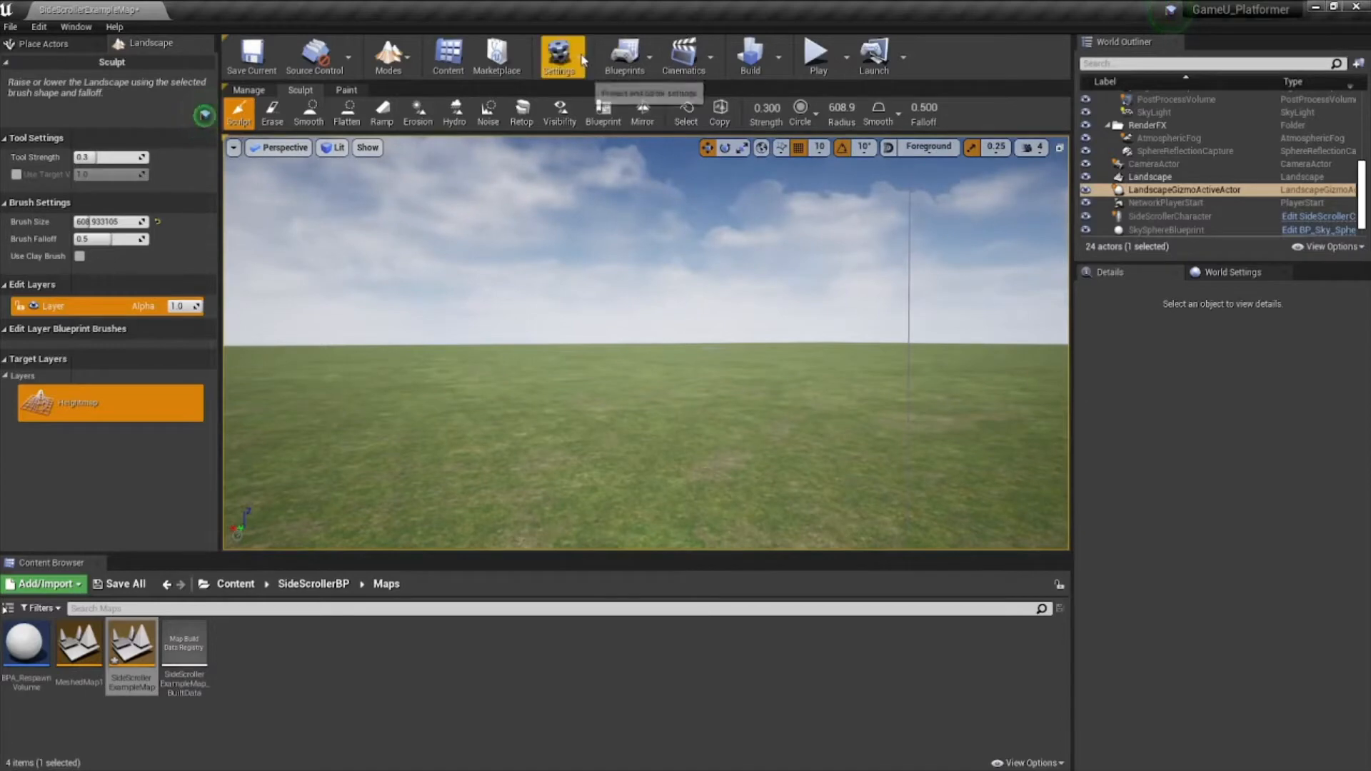
- Search the project plugins for "water", check whether the Water plugin is enabled, and return to the level
left_click(582, 60)
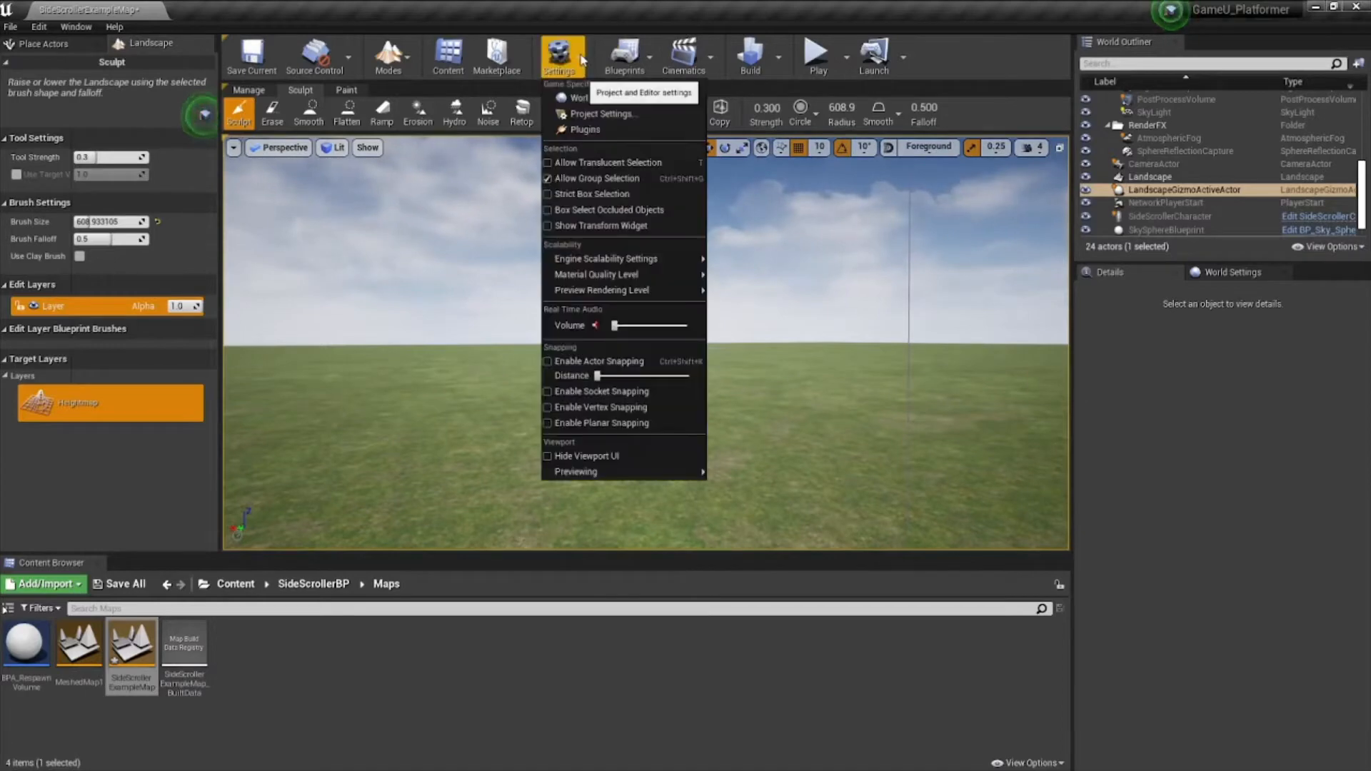
left_click(592, 129)
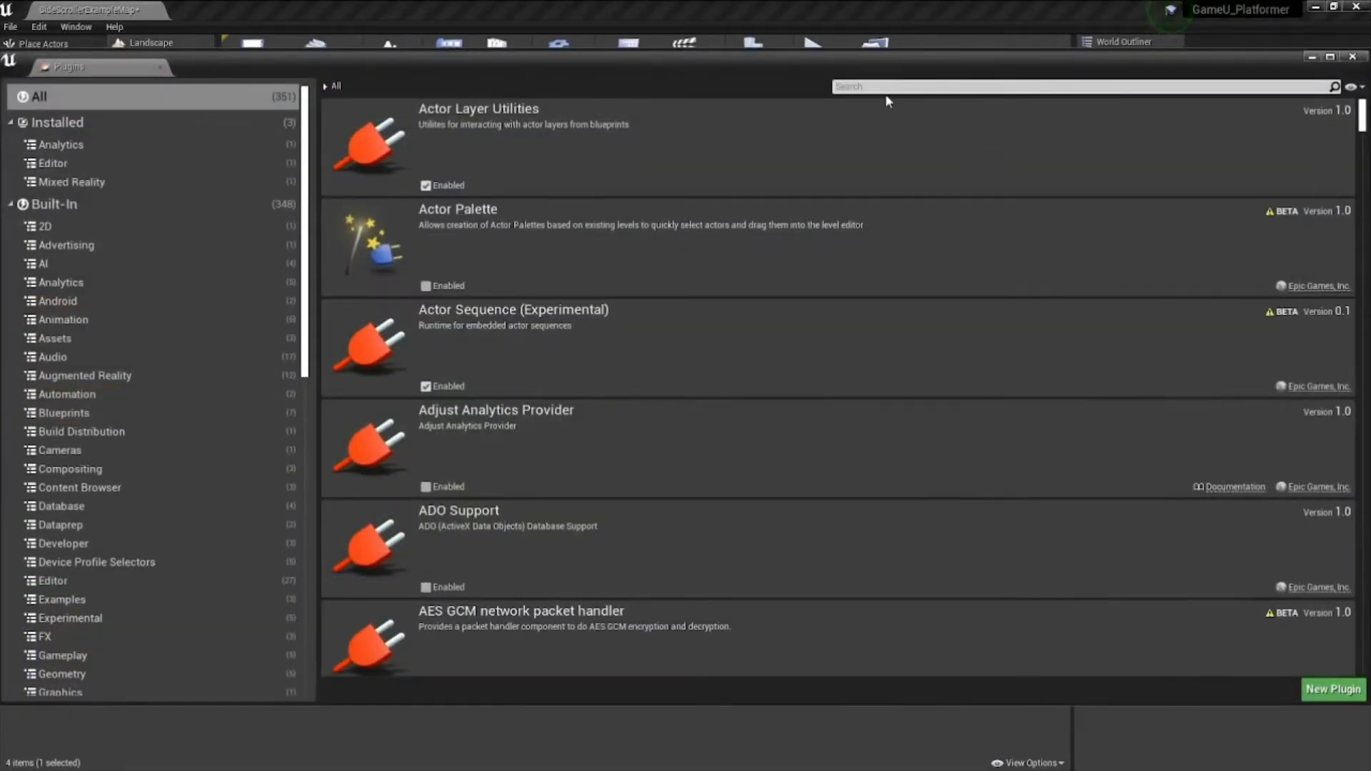
type("water")
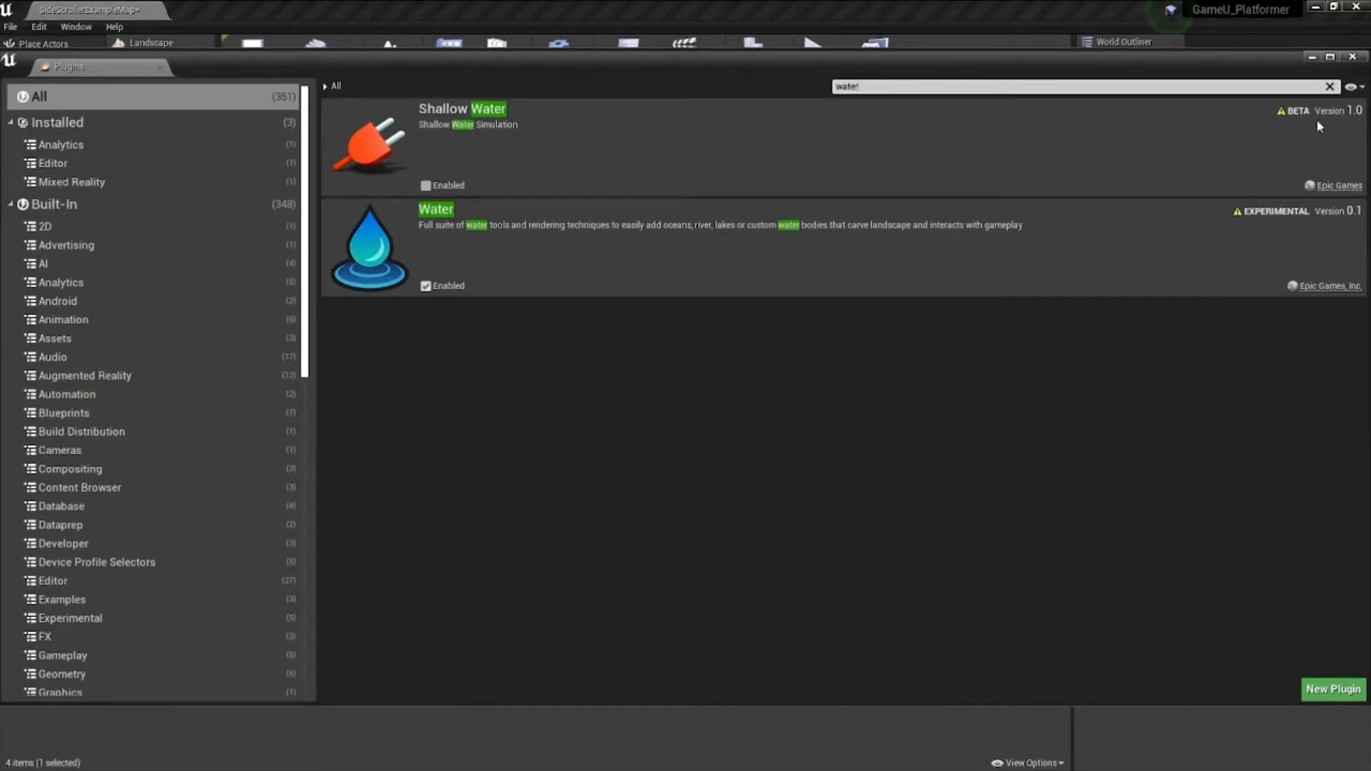
left_click(1353, 58)
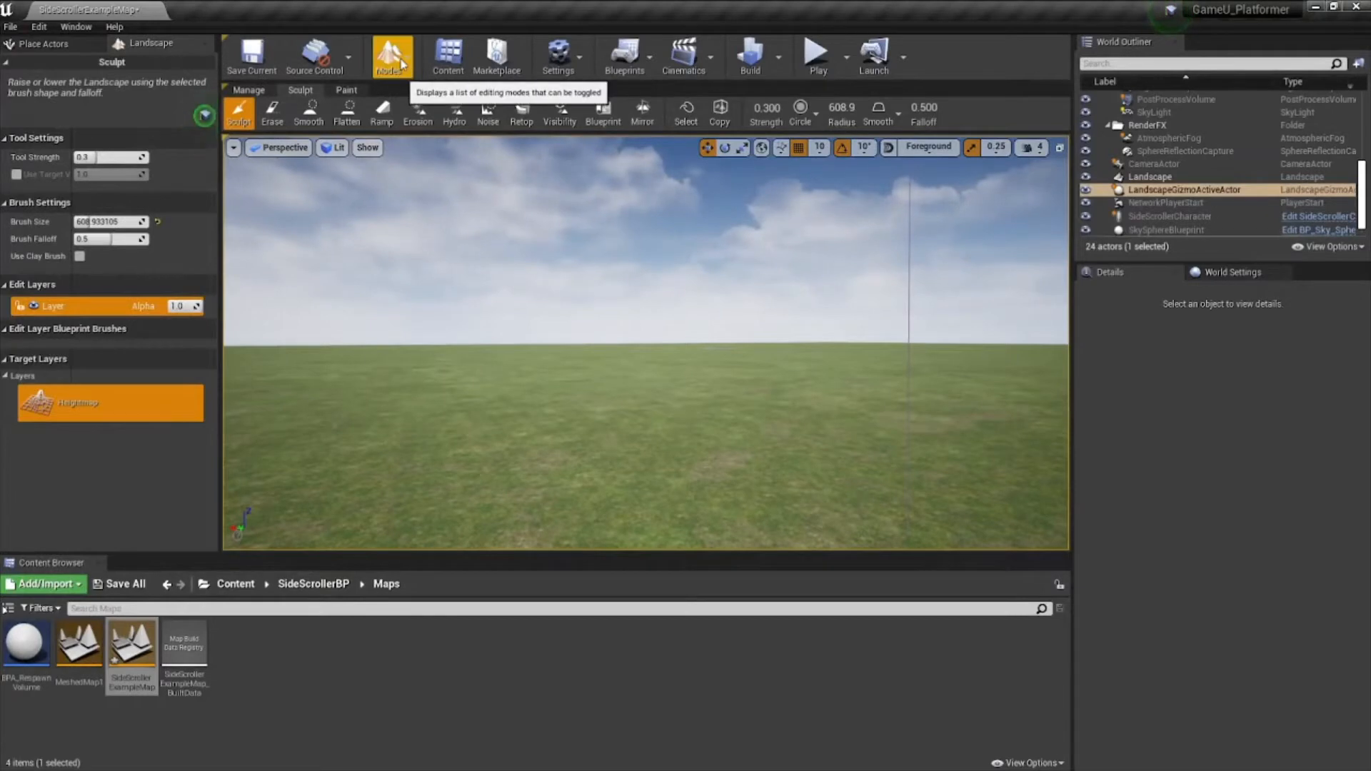
- Switch back to Select mode, search the placeable actors for "water" and place a Water Body River on the landscape
left_click(401, 64)
left_click(414, 96)
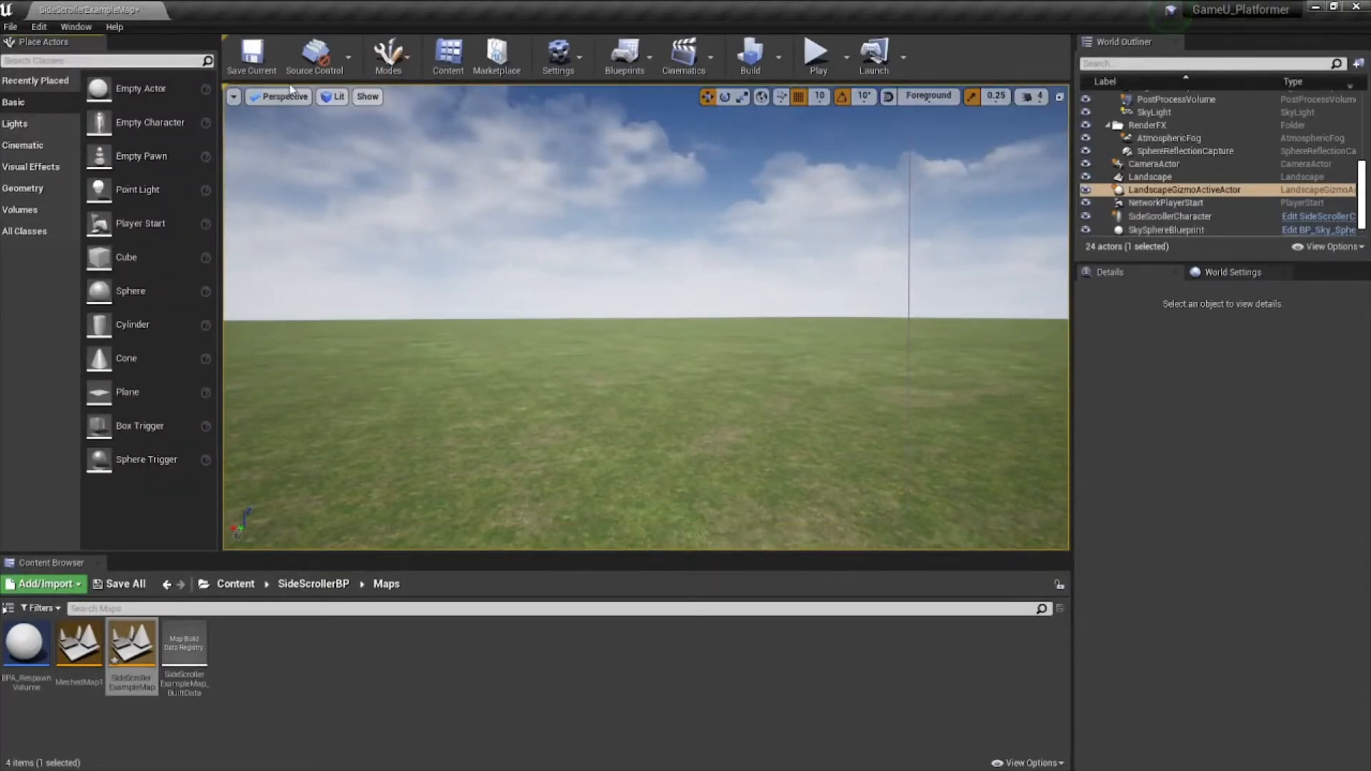
type("water")
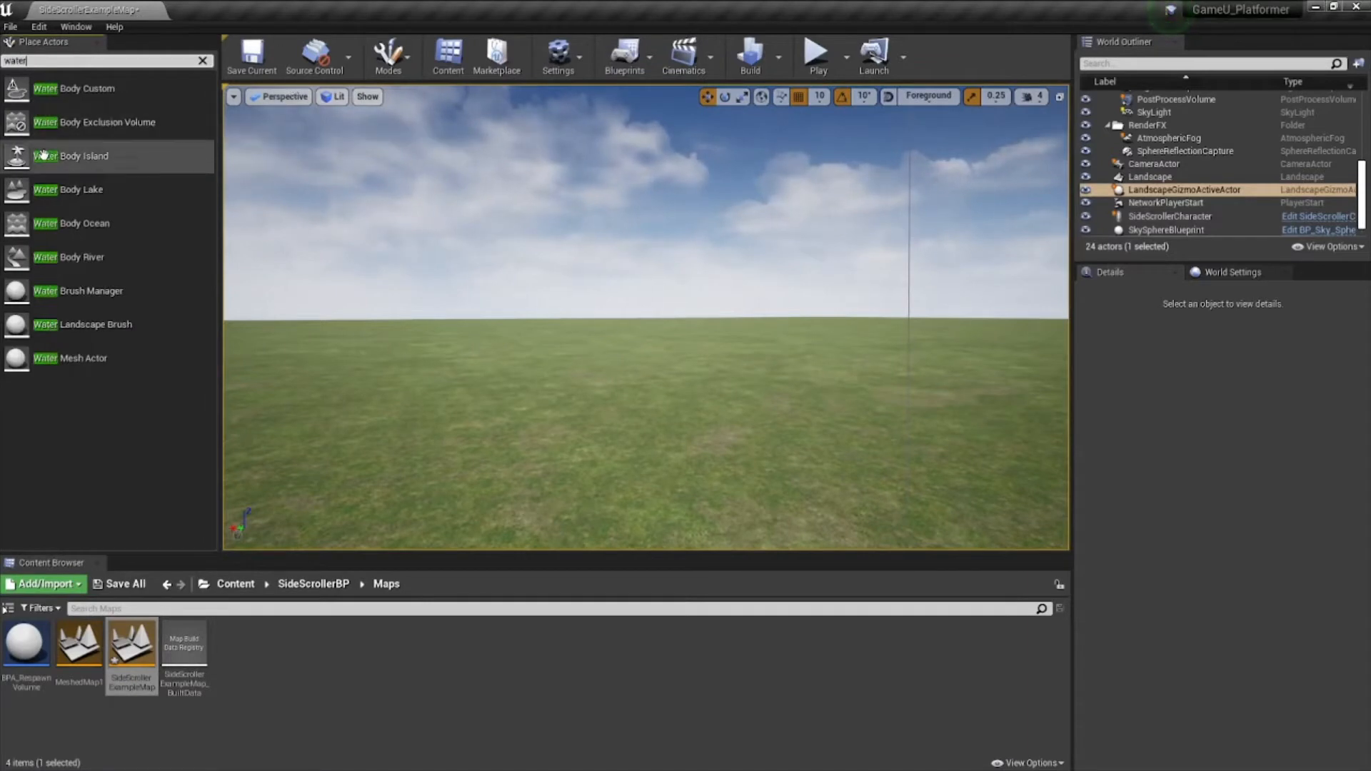
left_click_drag(103, 257, 603, 389)
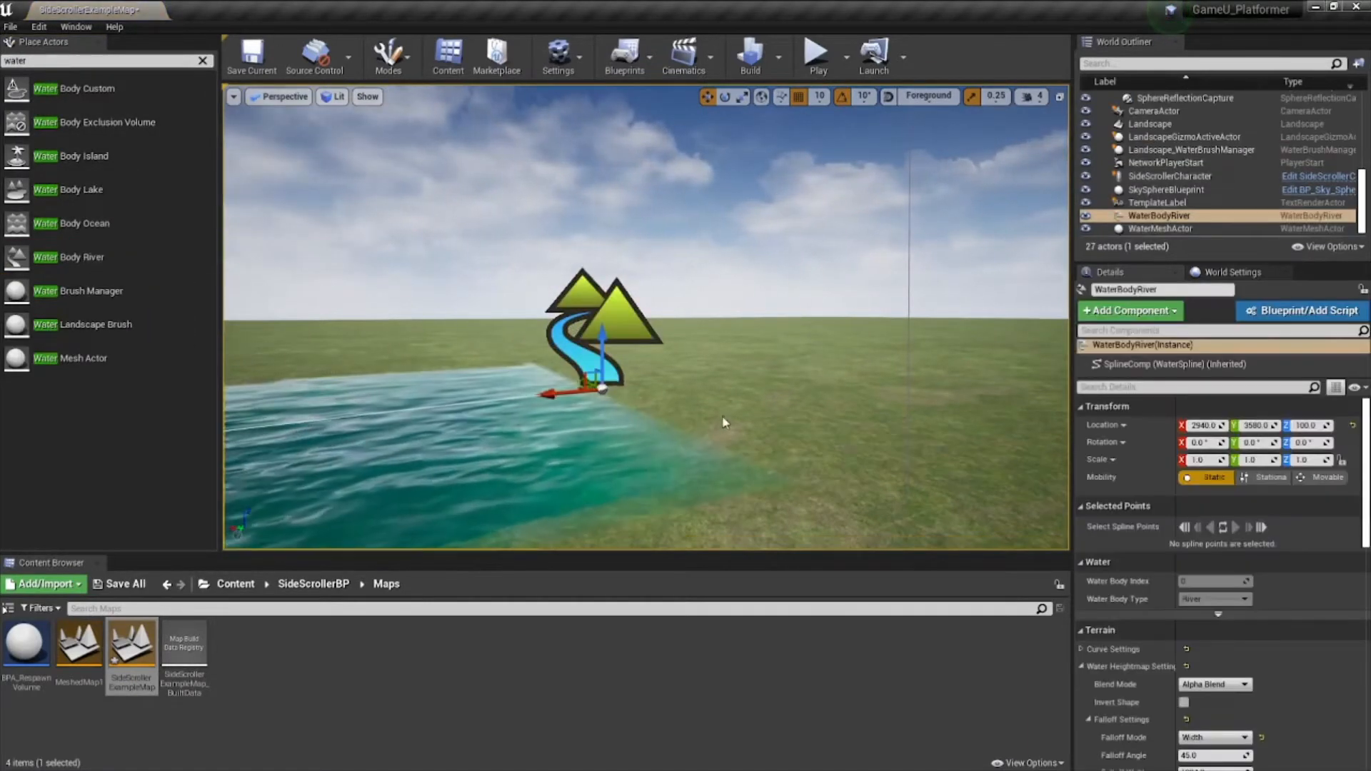
- Reshape the river by moving its far-end spline point to about X 14051, Y 201, Z 40, and deselect the river
right_click_drag(725, 423, 508, 397)
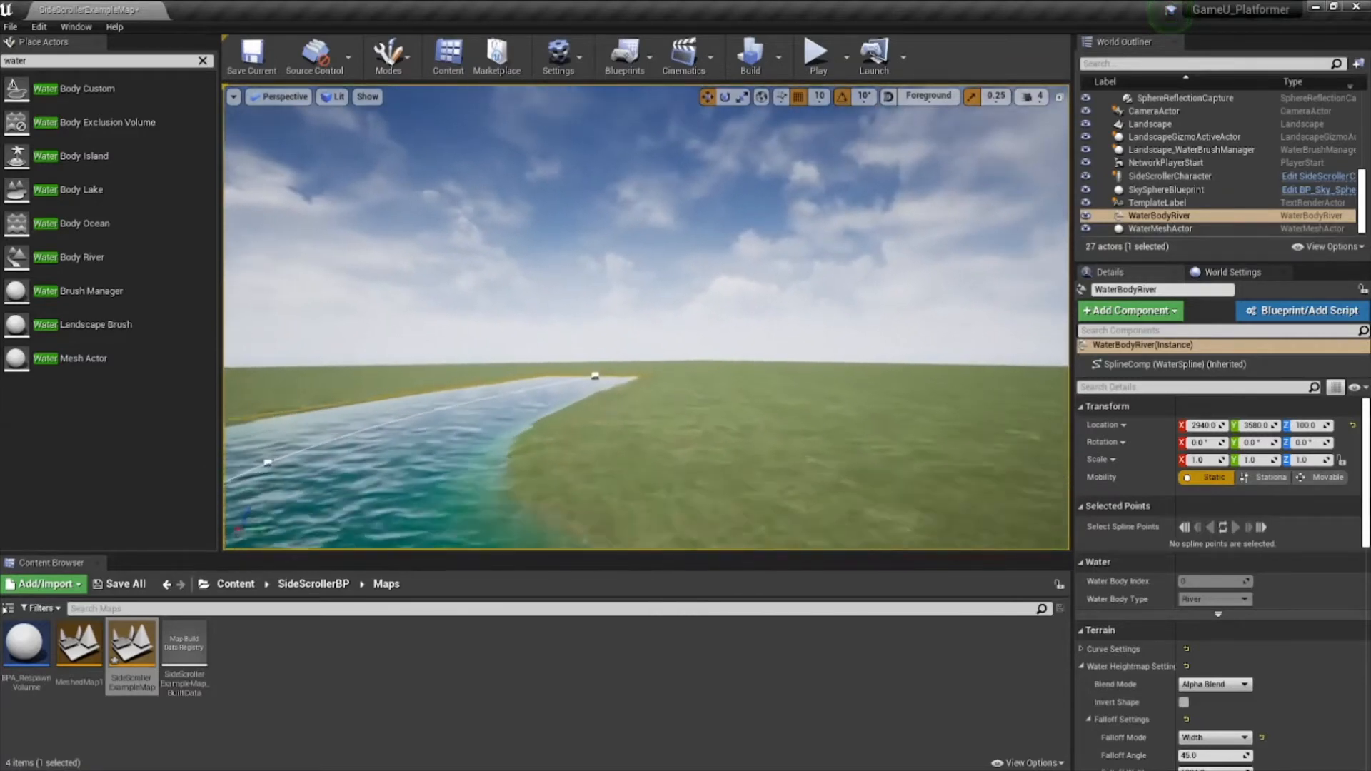
left_click(593, 379)
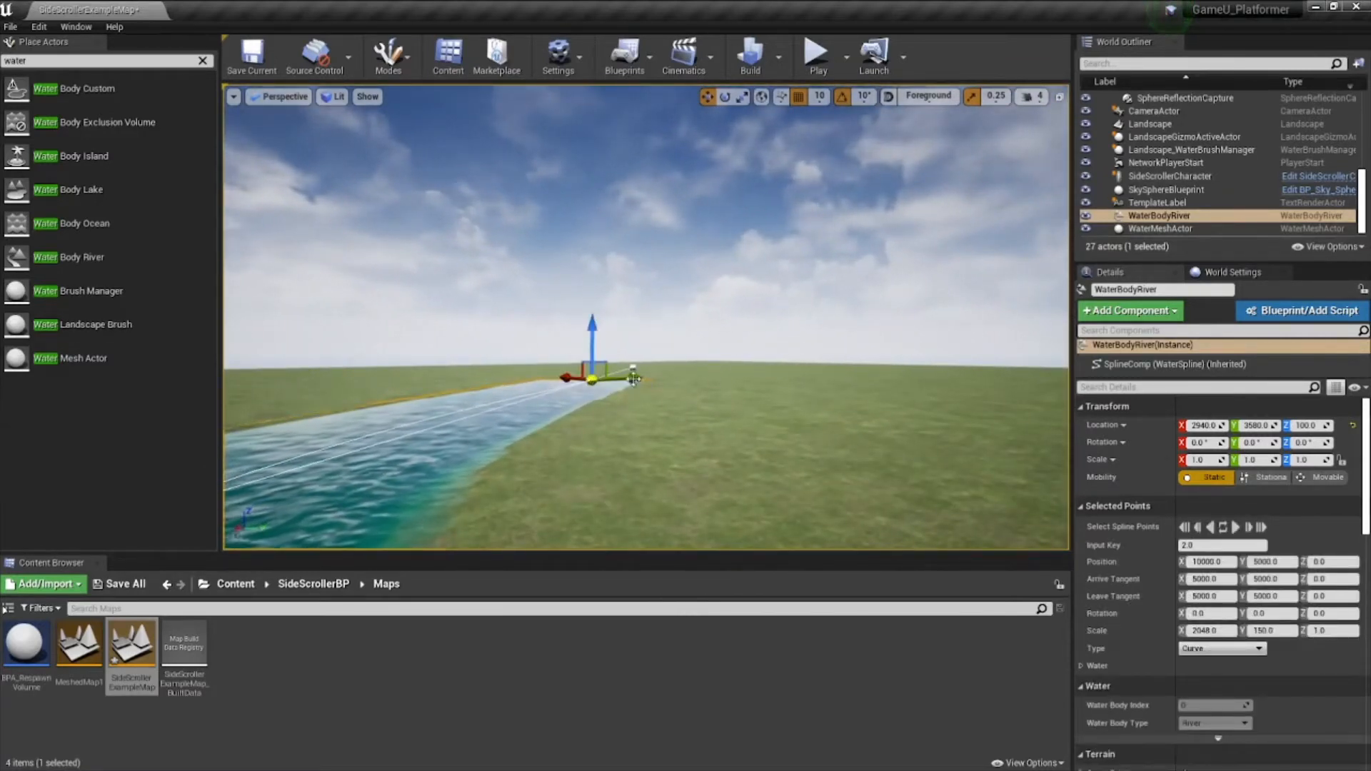
left_click_drag(572, 377, 252, 376)
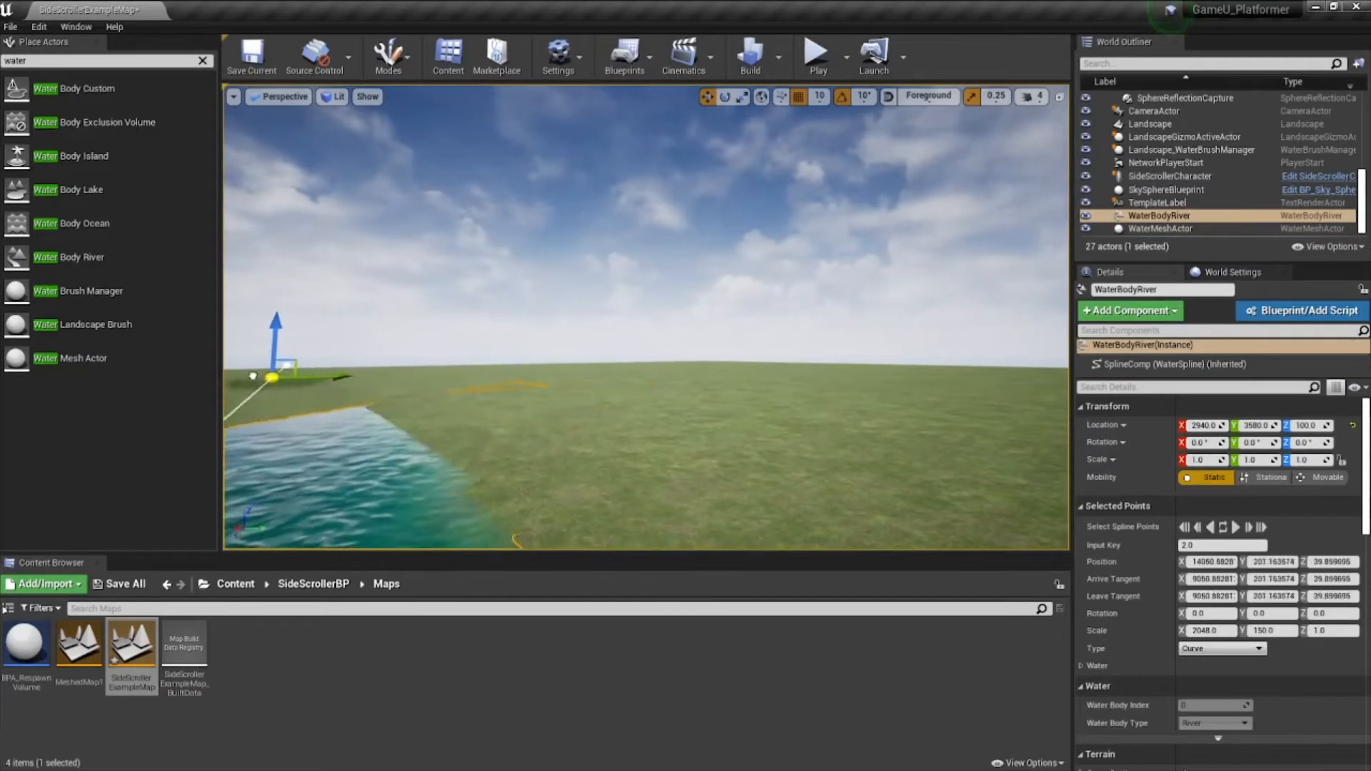
right_click_drag(281, 336, 276, 298)
key("w")
key("Escape")
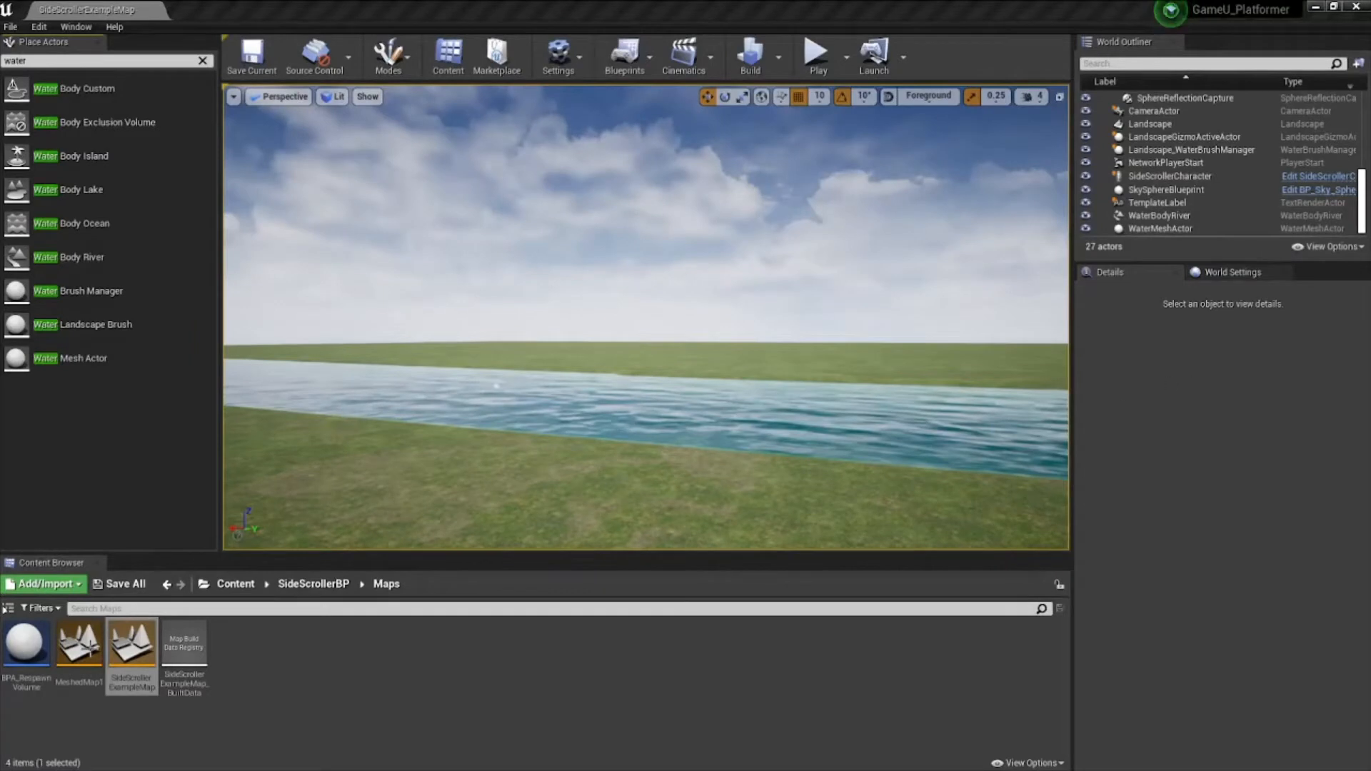
- Open the MeshedMap1 level and switch the viewport to game view to hide the editor icons
double_click(80, 645)
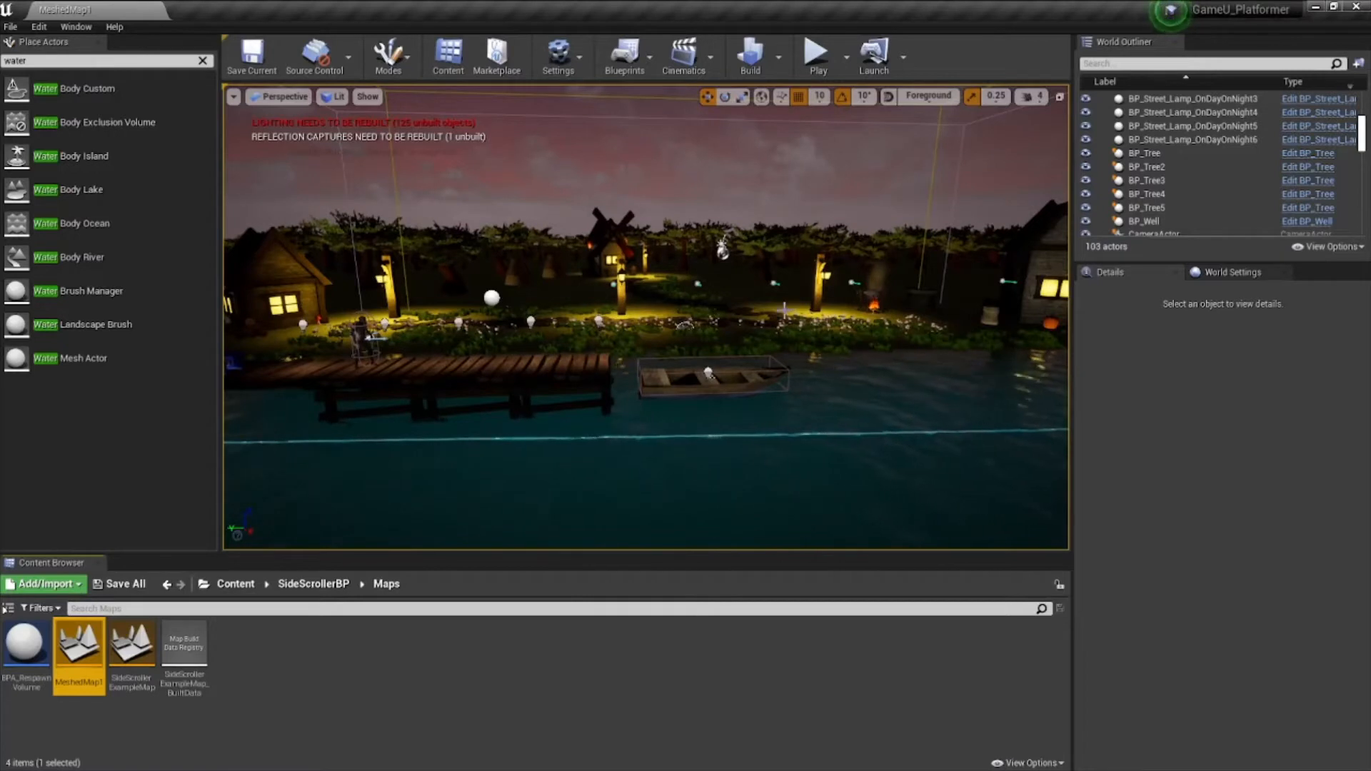
right_click_drag(795, 366, 793, 353)
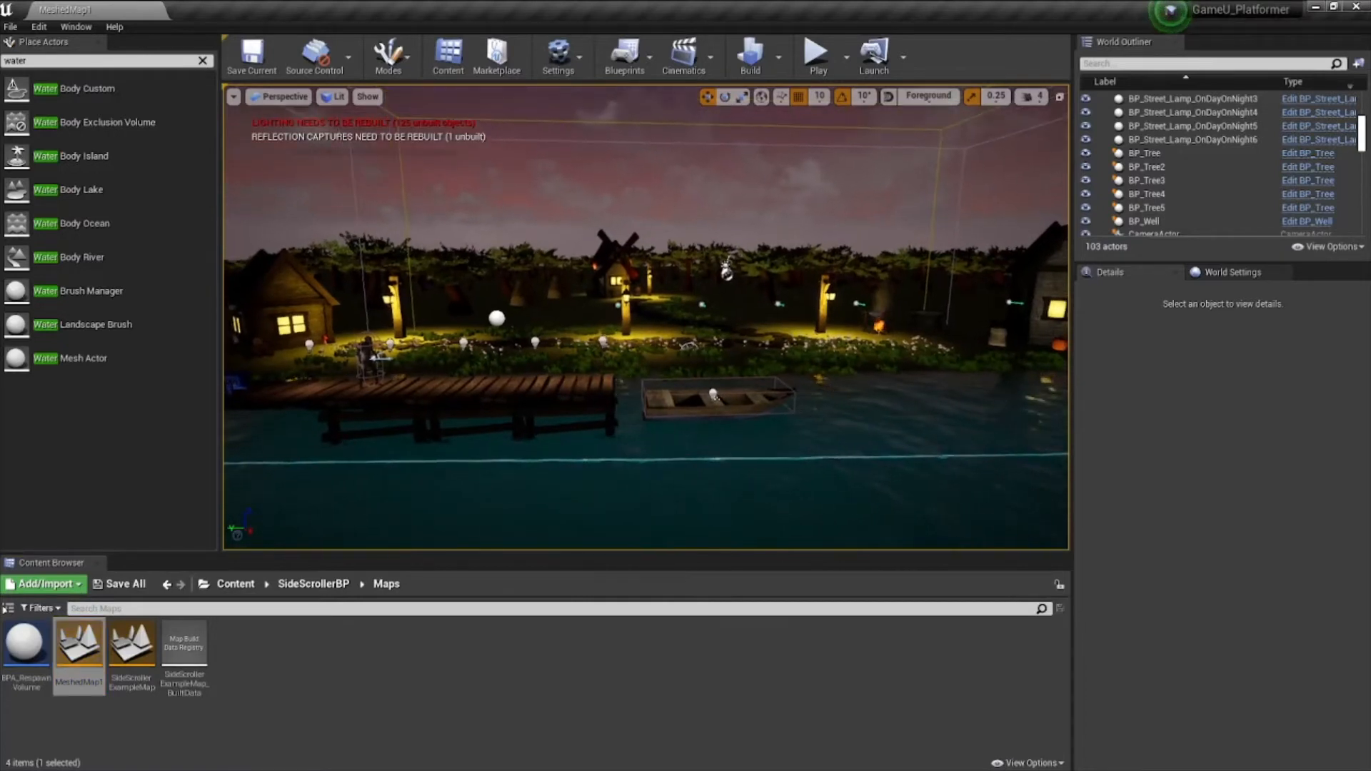
key("g")
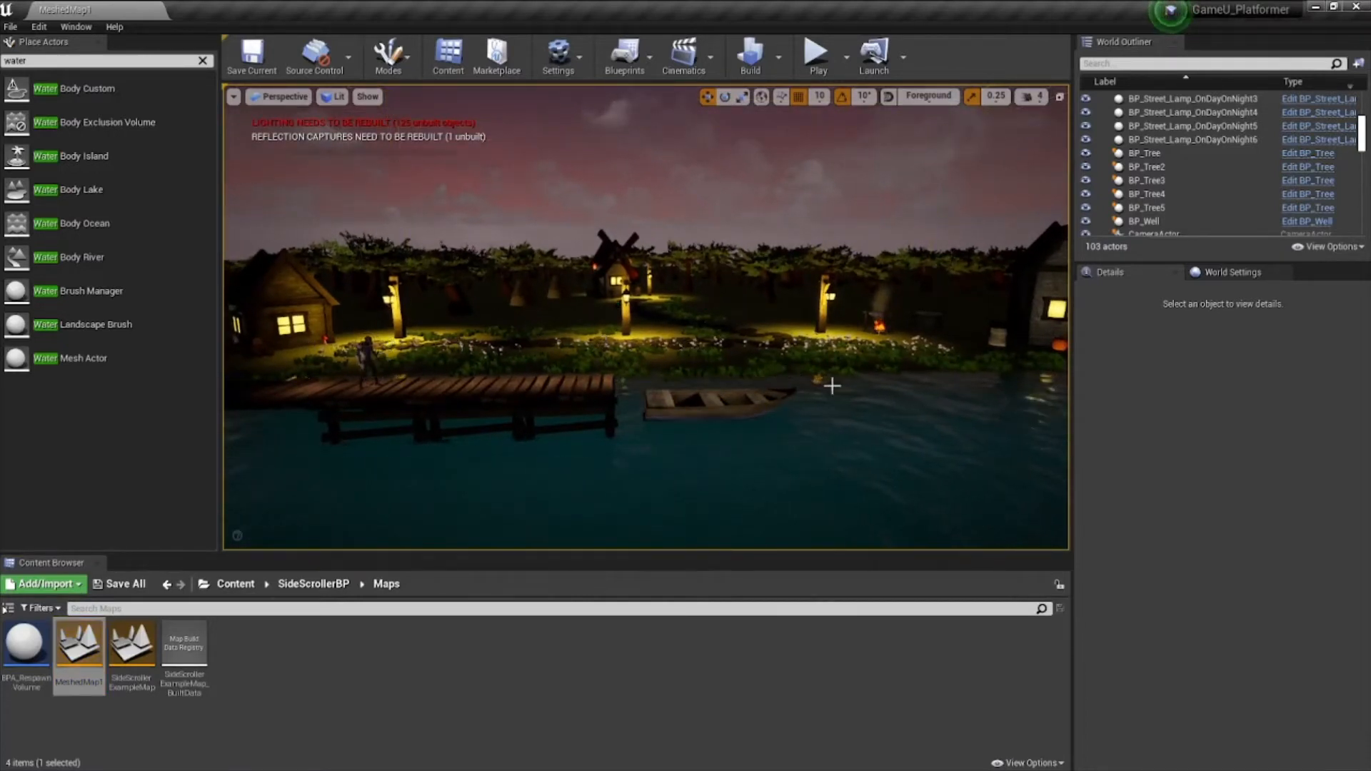
- Switch to Foliage mode and create a static mesh foliage type saved as Mushroom, replacing the existing asset of that name
left_click(404, 70)
left_click(396, 134)
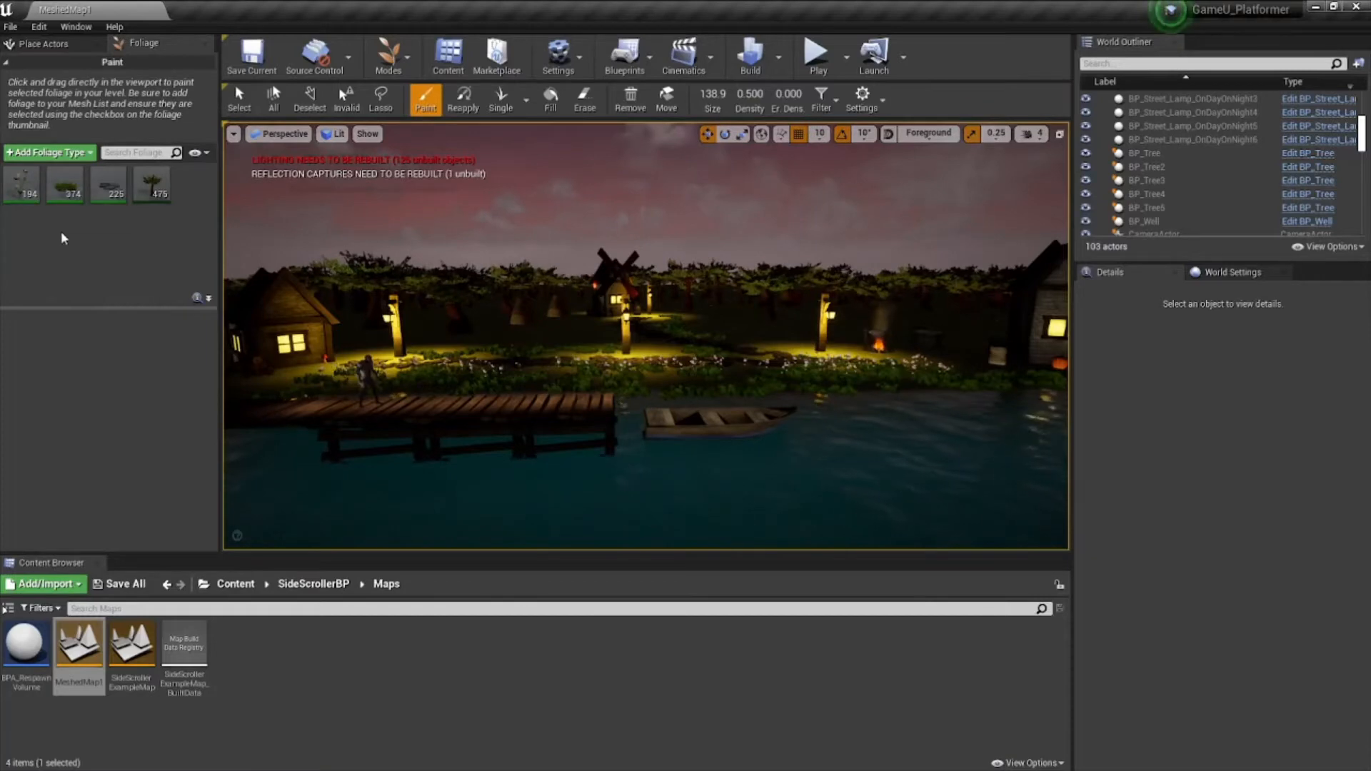
left_click(80, 152)
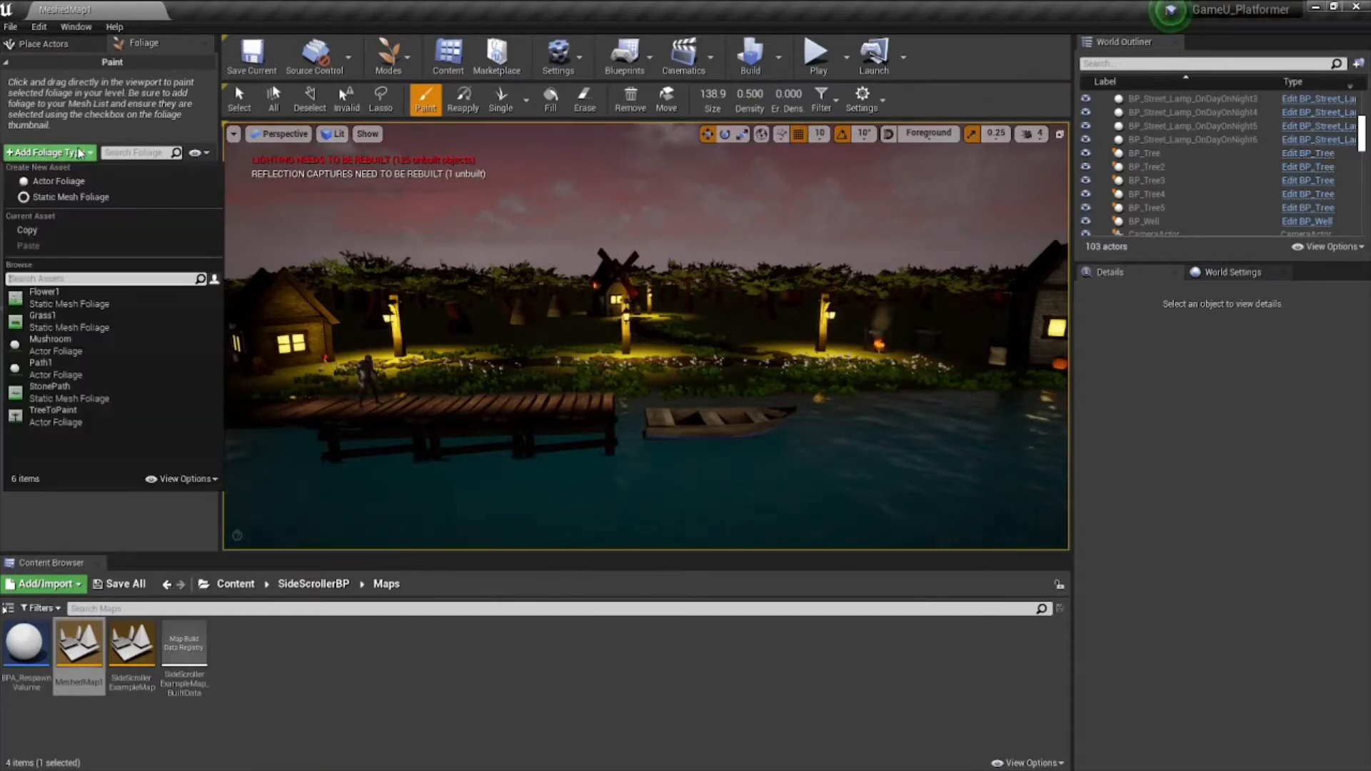
left_click(64, 197)
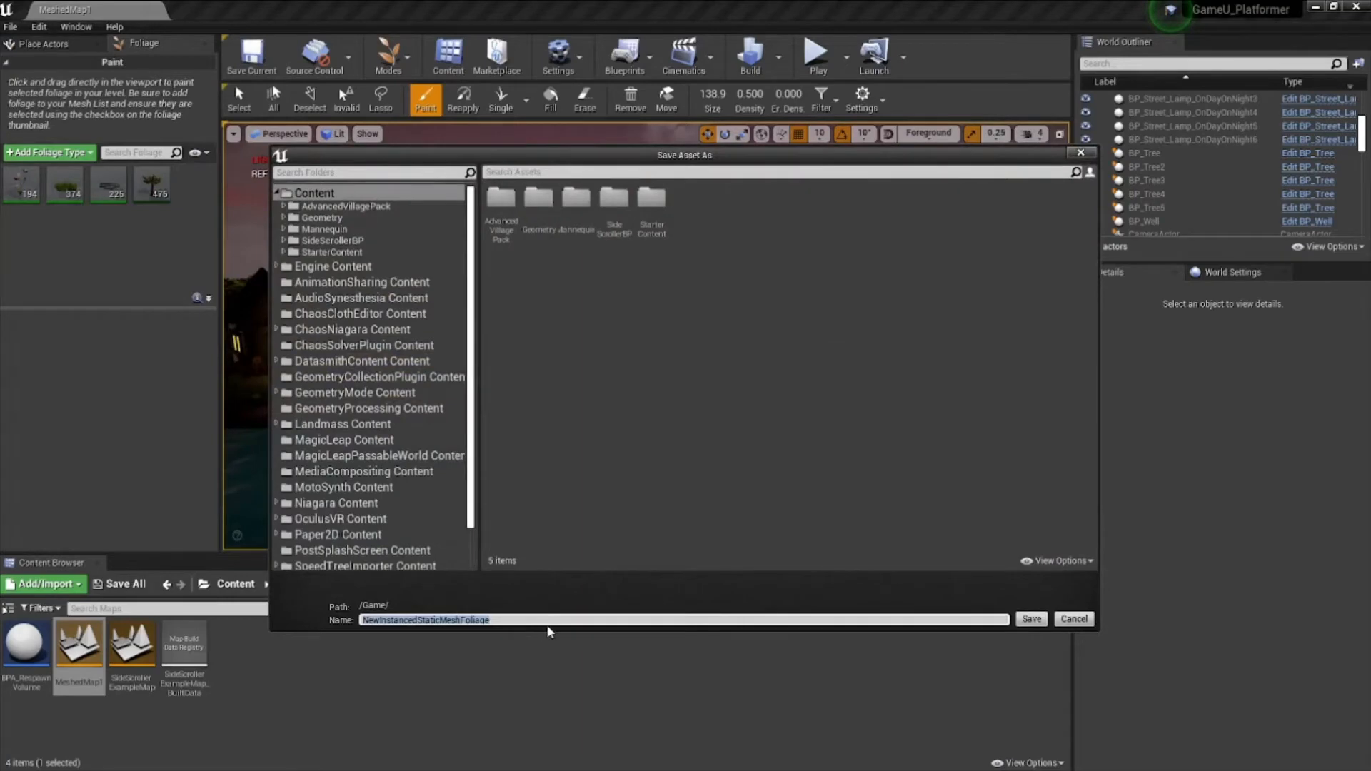
type("Mushroom")
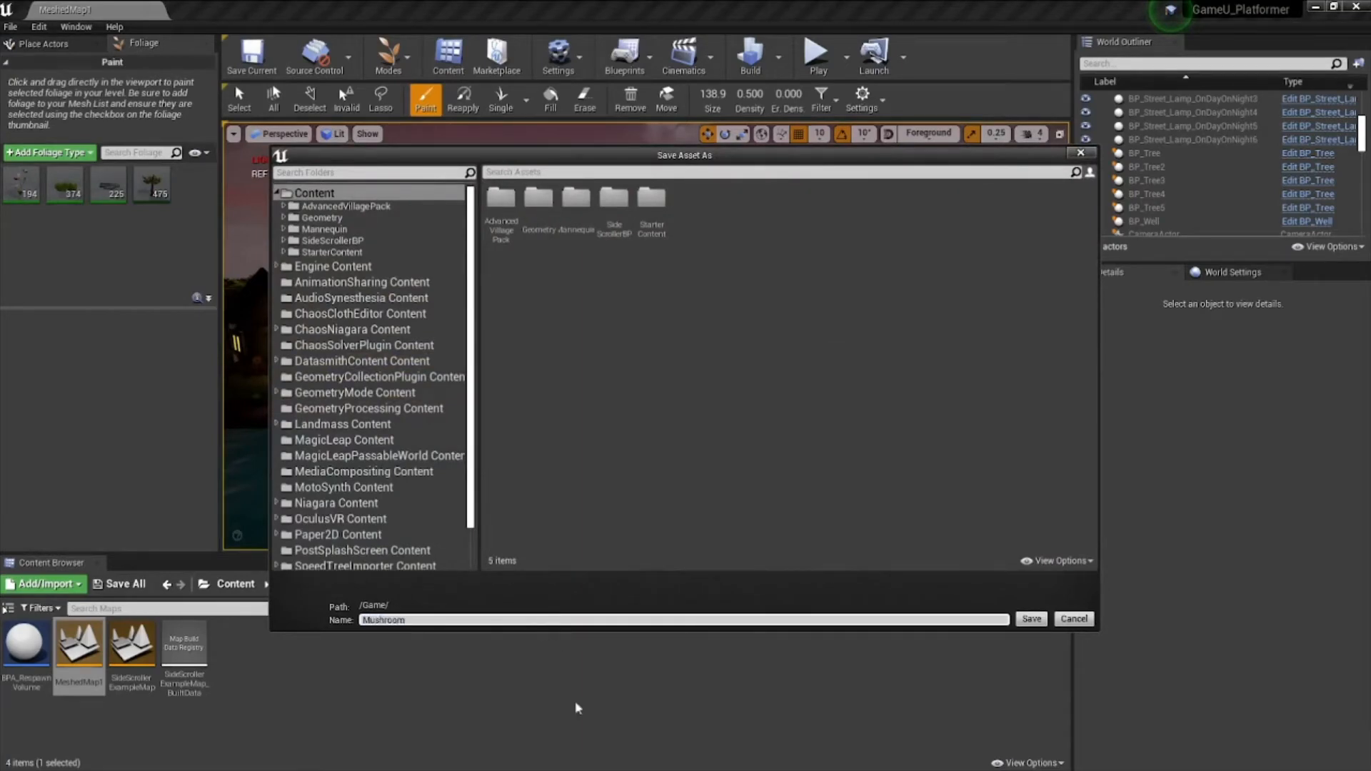
left_click(1030, 619)
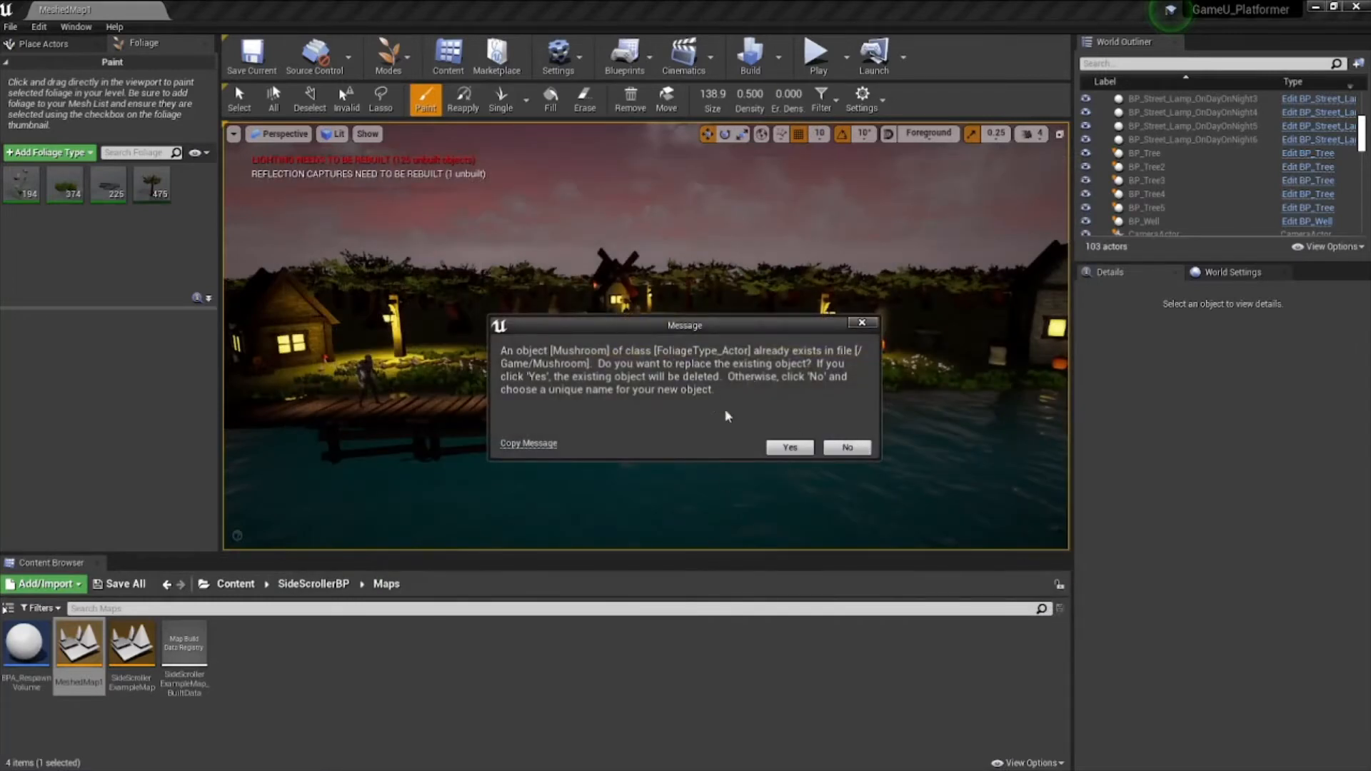
left_click(791, 446)
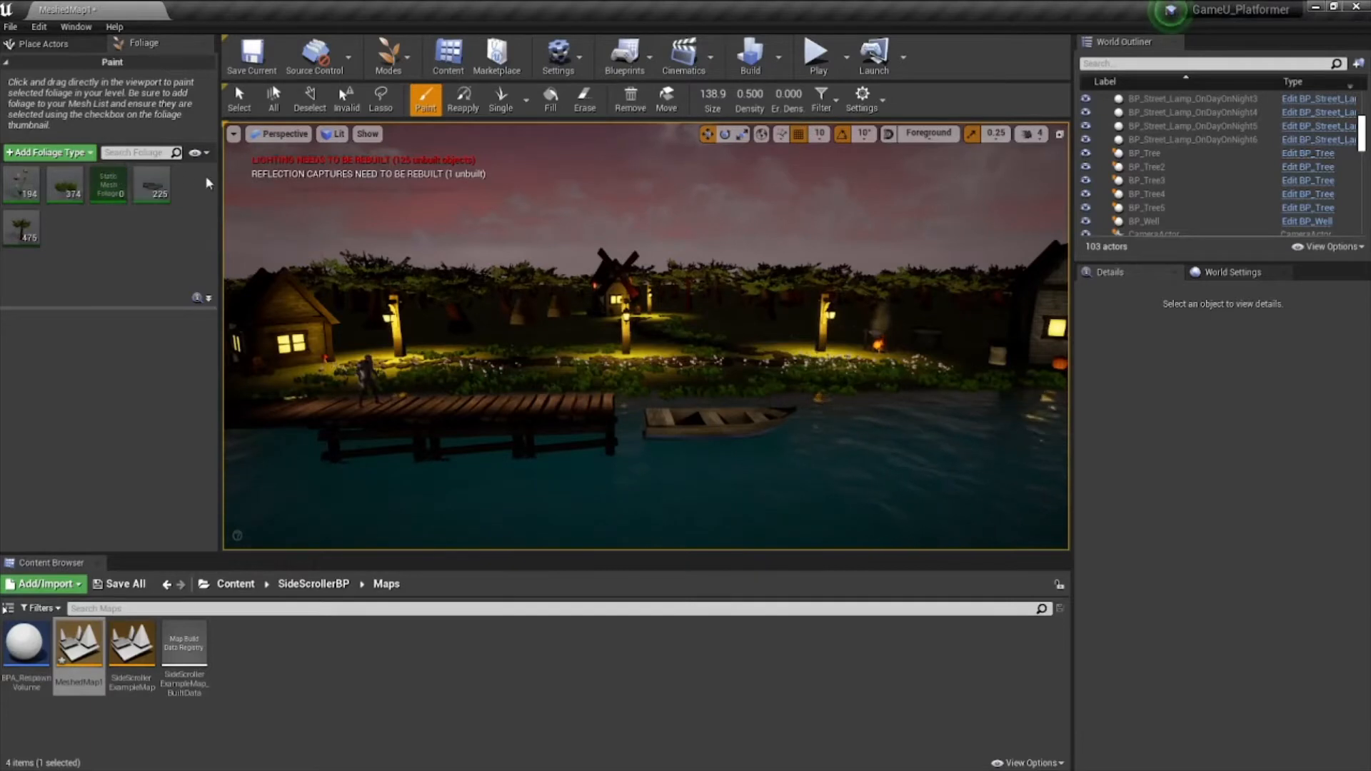
- Assign the SM_Mushroom_Var05 static mesh to the new Mushroom foliage type
left_click(115, 191)
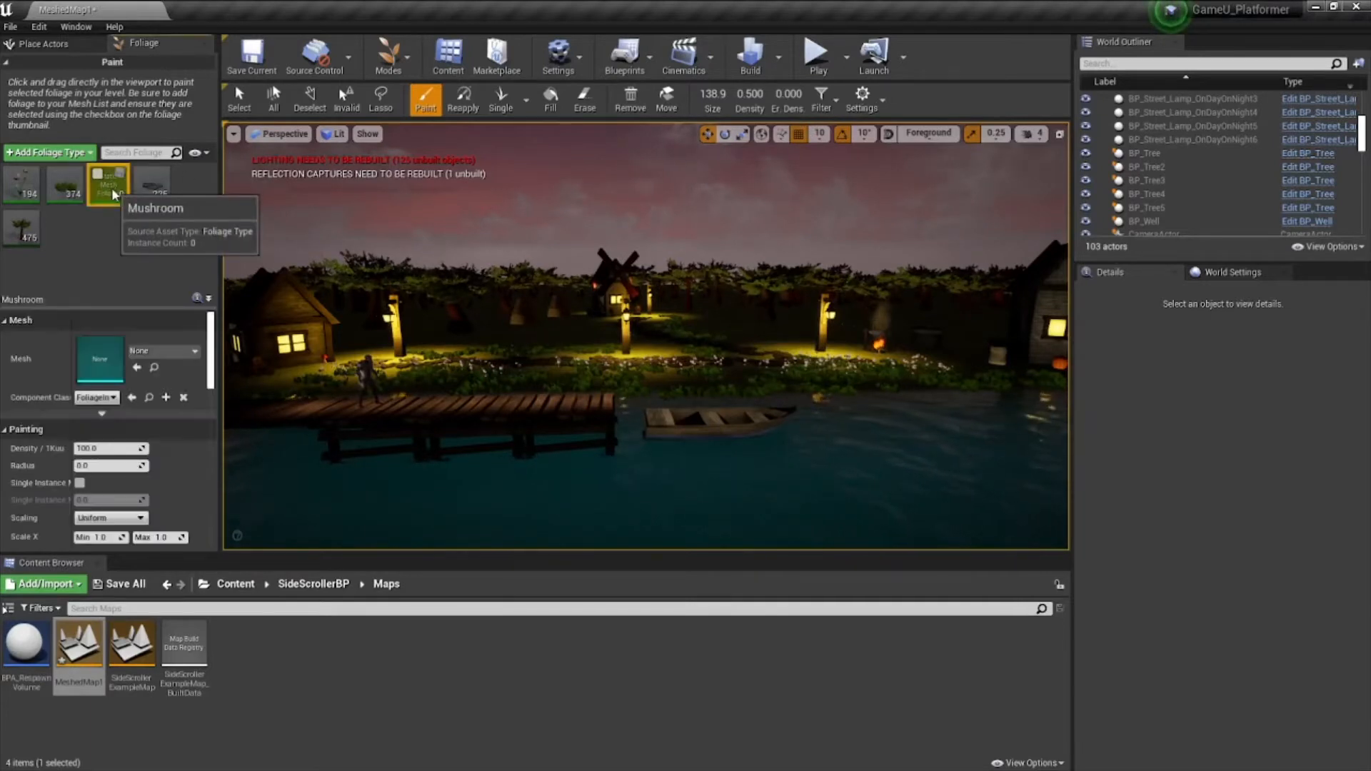
left_click(161, 351)
type("mu")
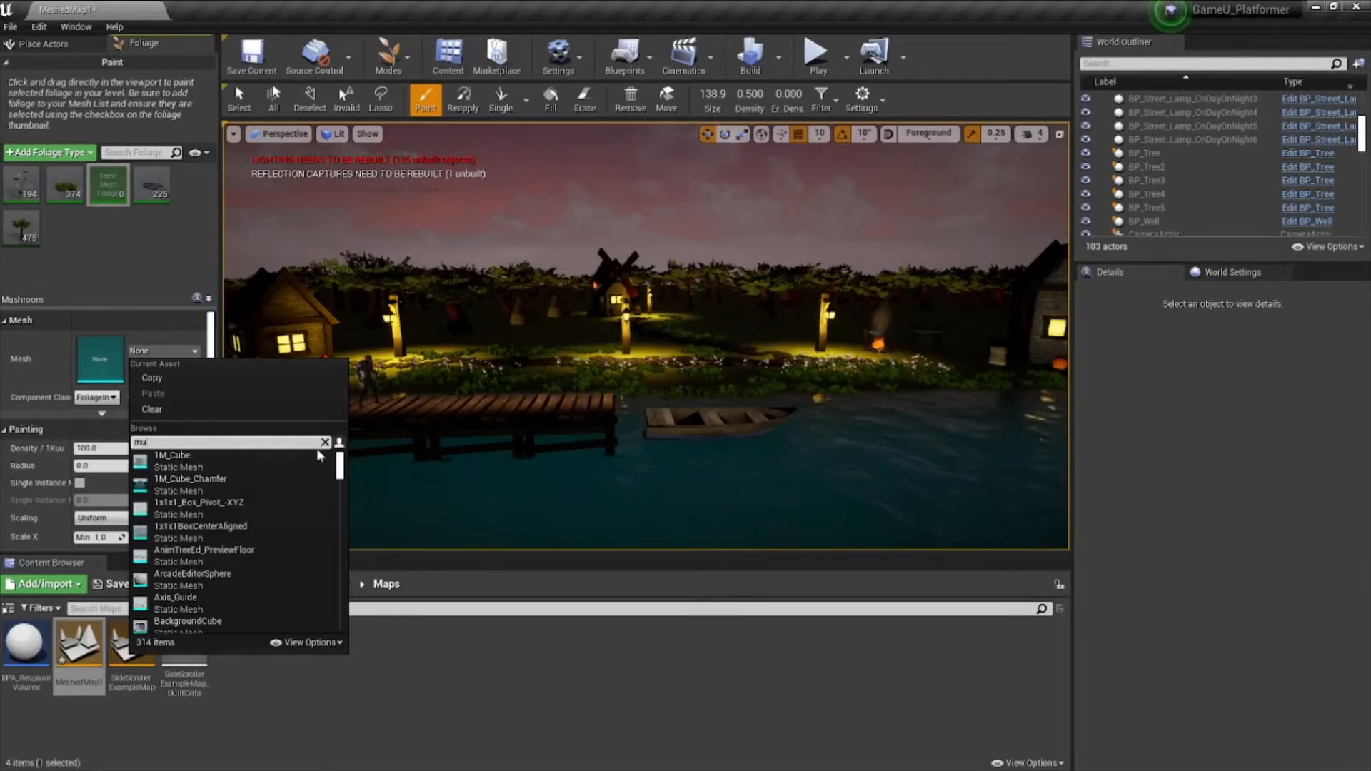
type("sh")
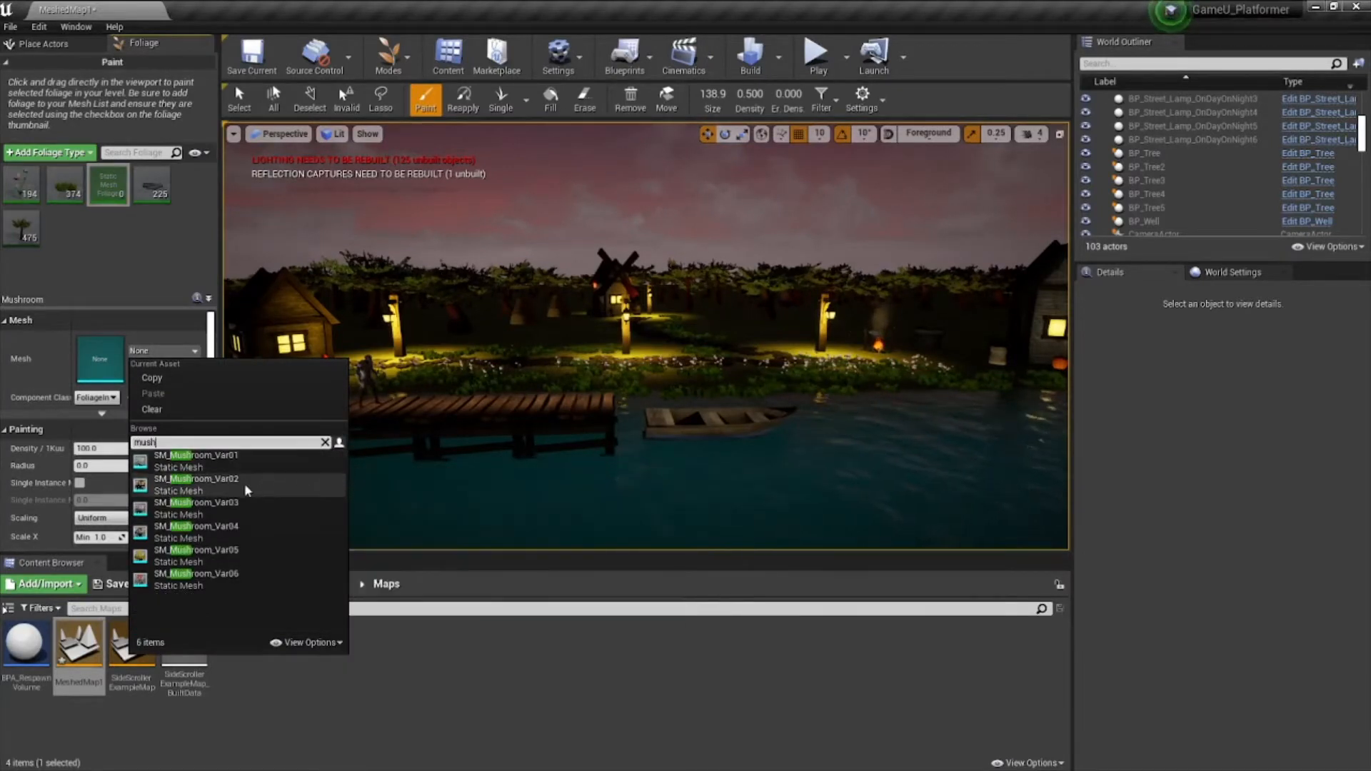
left_click(214, 560)
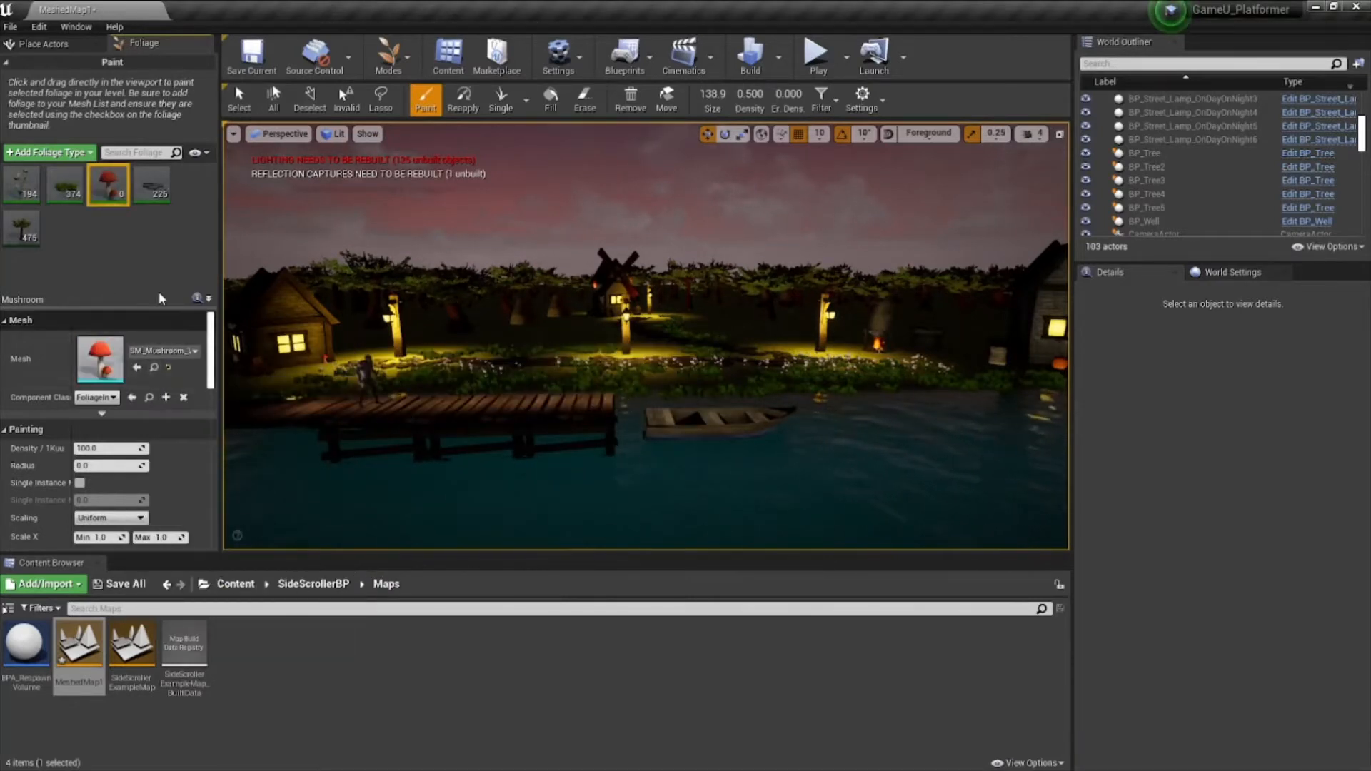
- Set the Mushroom foliage type's minimum Scale X to 0.7
scroll(161, 350, "down", 3)
scroll(161, 349, "down", 5)
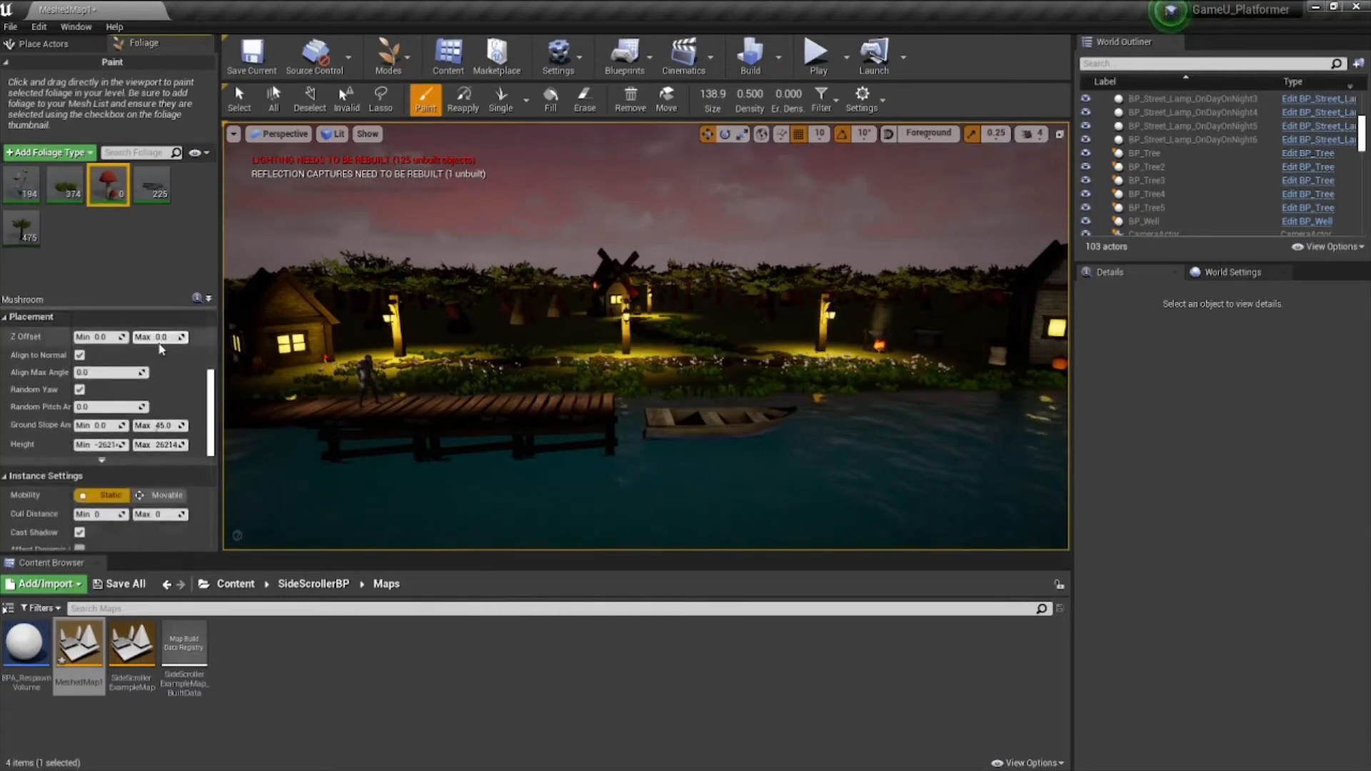
scroll(162, 349, "up", 4)
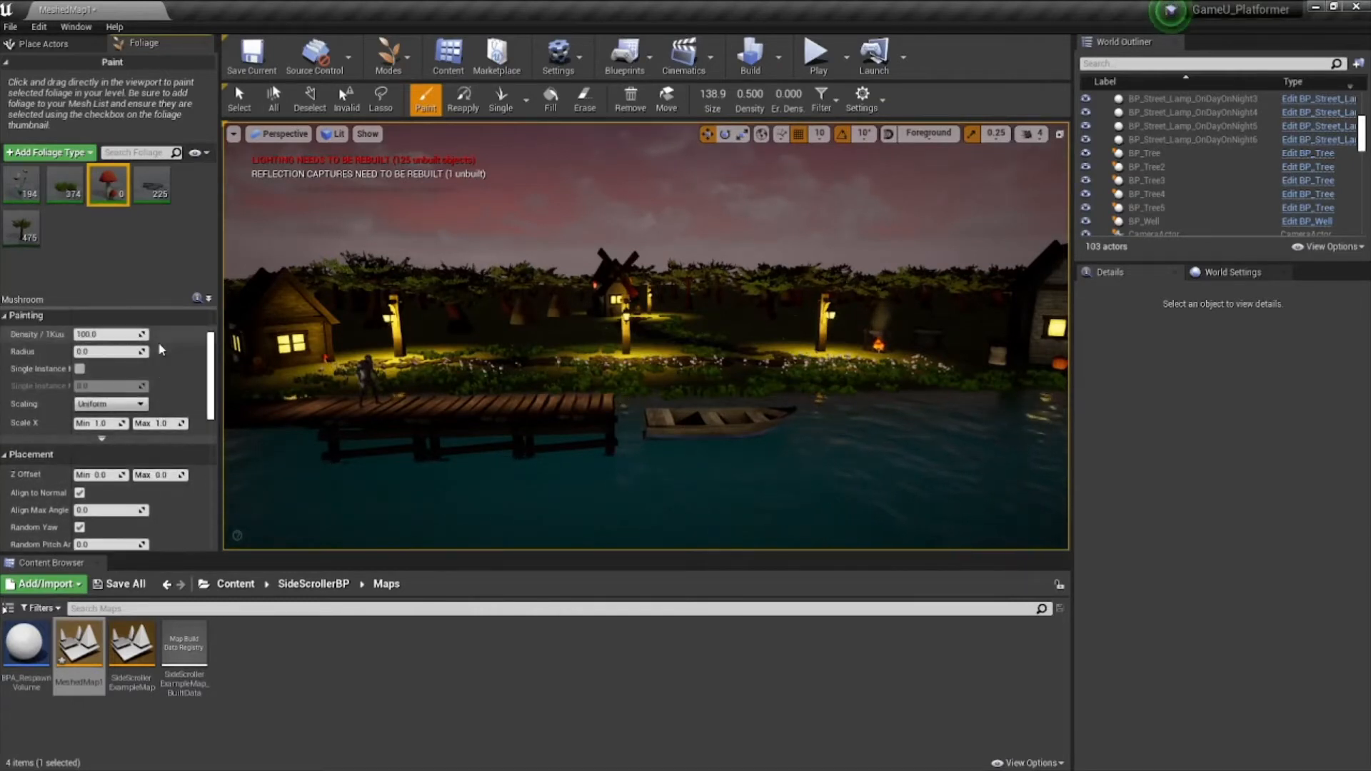
scroll(161, 349, "up", 1)
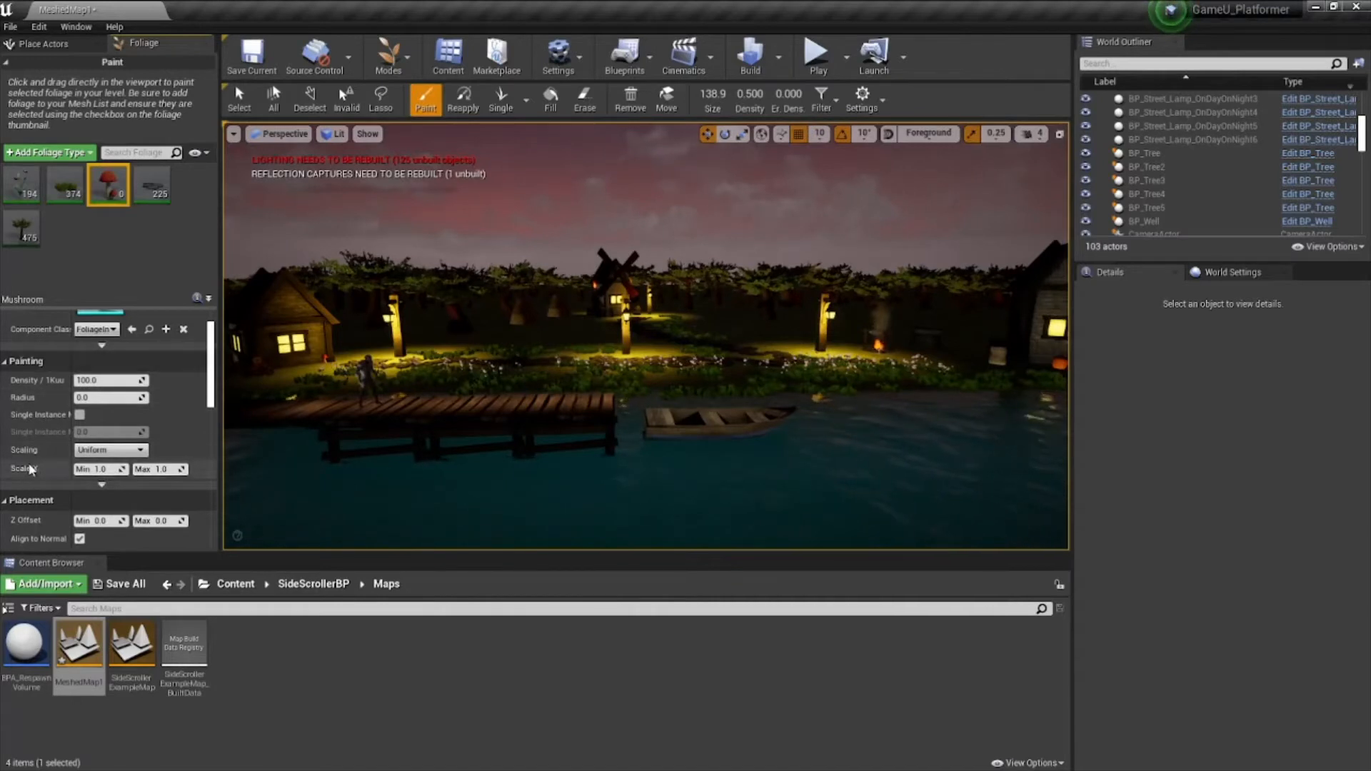
left_click(100, 469)
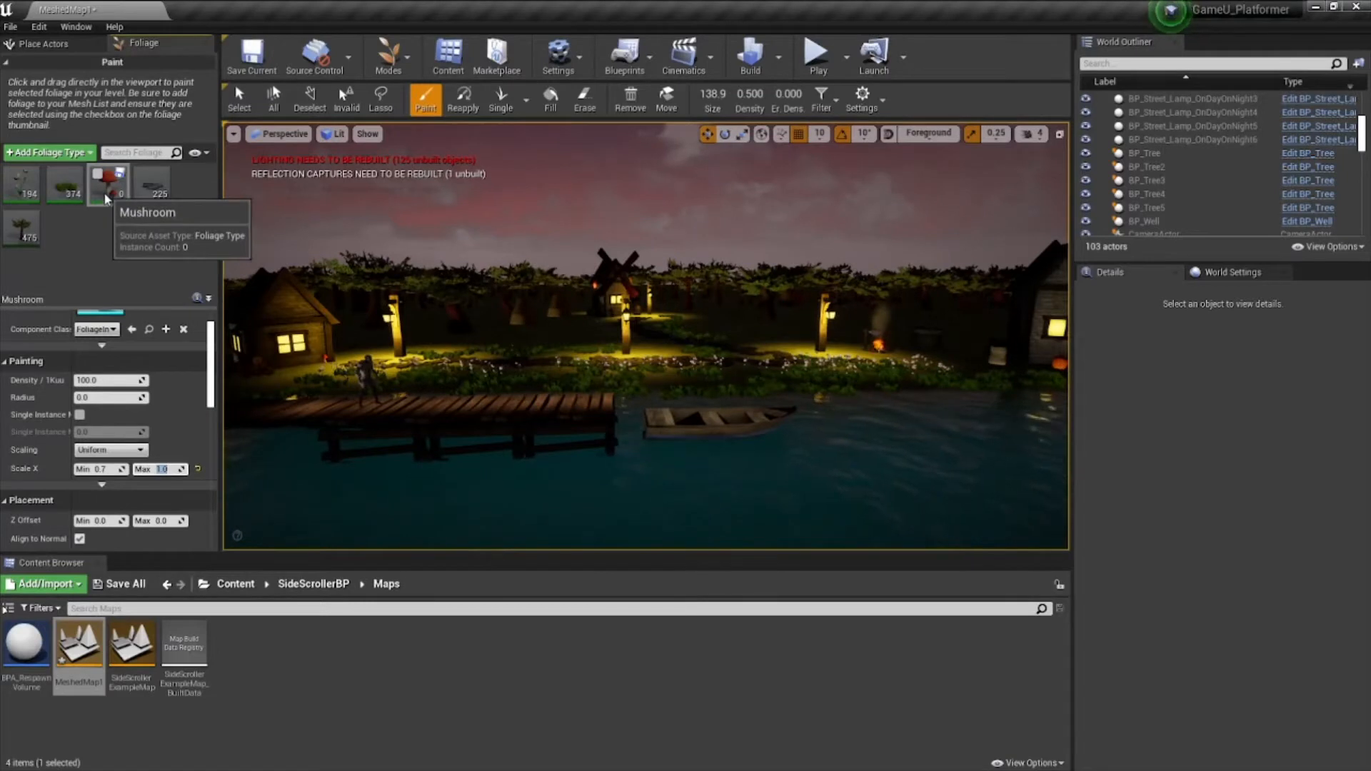
- Enable the Mushroom foliage type for painting and paint mushrooms along the planted riverbank and on the dark ground beside the cabin
left_click(66, 185)
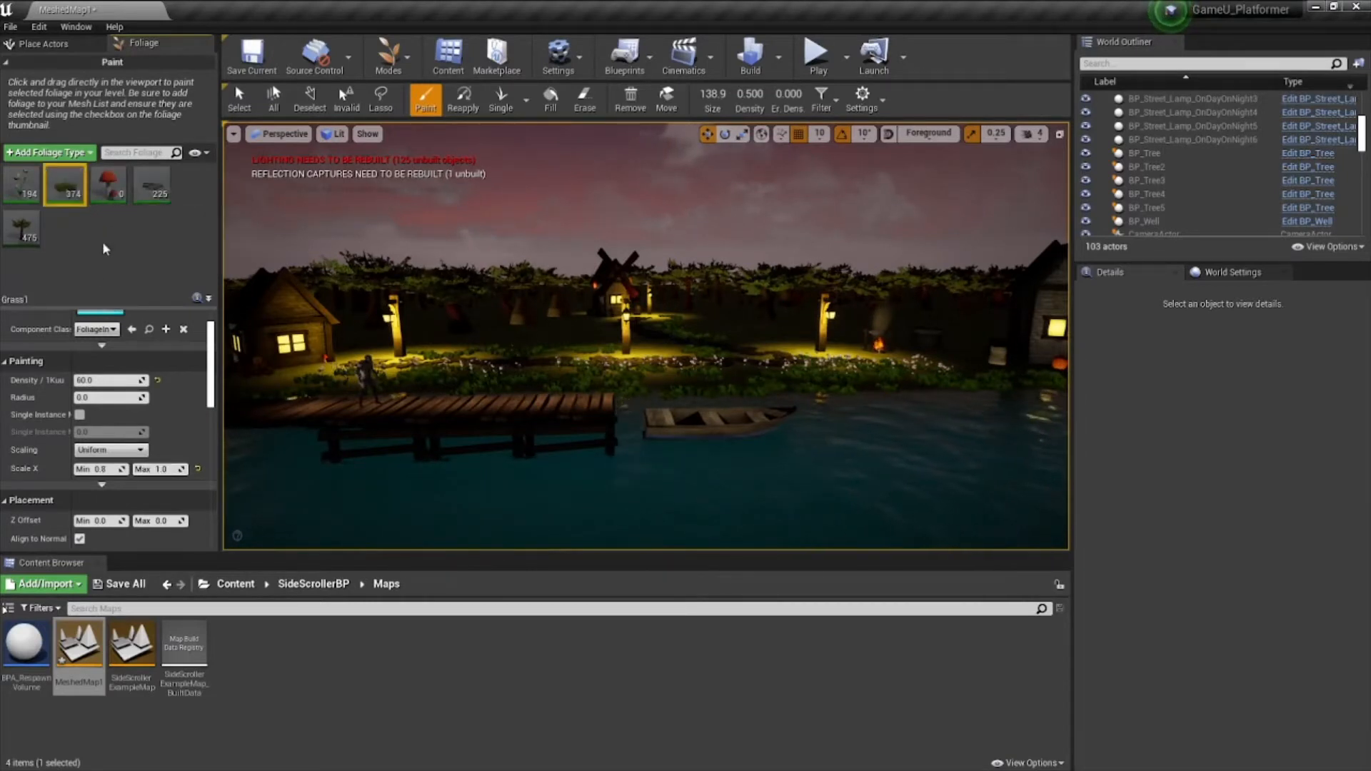
left_click(106, 187)
left_click(98, 175)
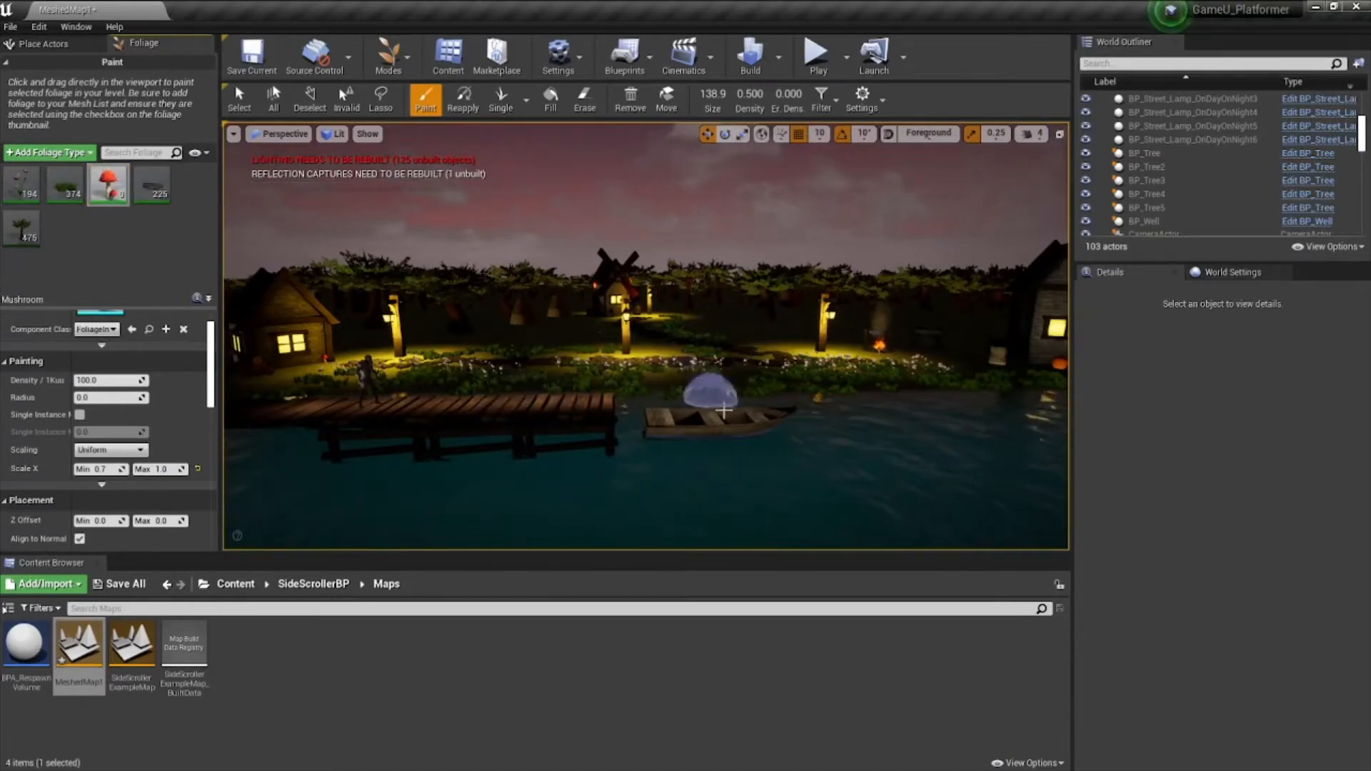
mouse_move(711, 398)
right_mouse_down()
mouse_move(682, 397)
mouse_move(683, 380)
mouse_move(700, 381)
mouse_move(717, 441)
right_mouse_up()
key("w")
mouse_move(643, 427)
left_mouse_down()
mouse_move(597, 429)
mouse_move(918, 428)
mouse_move(835, 367)
mouse_move(811, 371)
left_mouse_up()
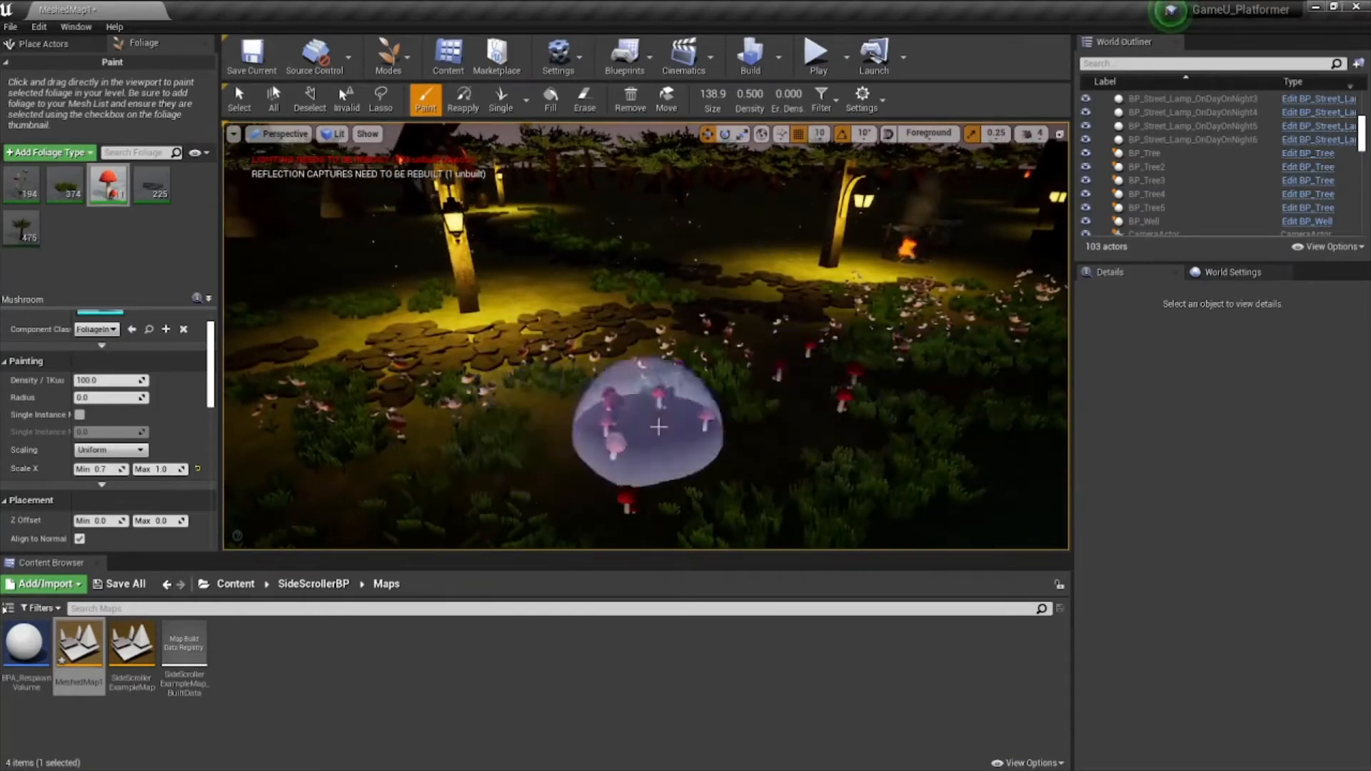
right_click_drag(686, 422, 500, 421)
mouse_move(728, 368)
left_mouse_down()
mouse_move(688, 367)
mouse_move(833, 452)
left_mouse_up()
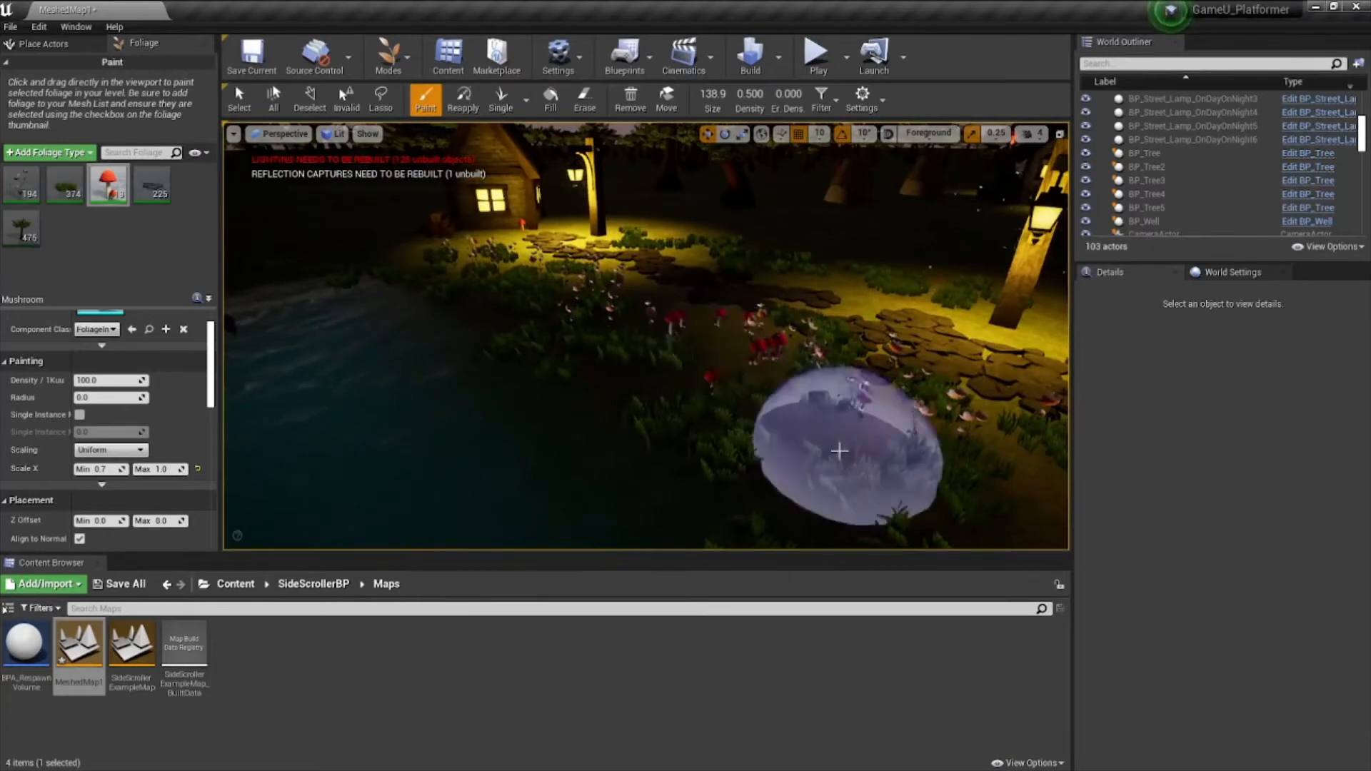
mouse_move(833, 453)
right_mouse_down()
mouse_move(585, 443)
mouse_move(493, 414)
mouse_move(557, 449)
right_mouse_up()
key("w")
left_click_drag(666, 472, 542, 343)
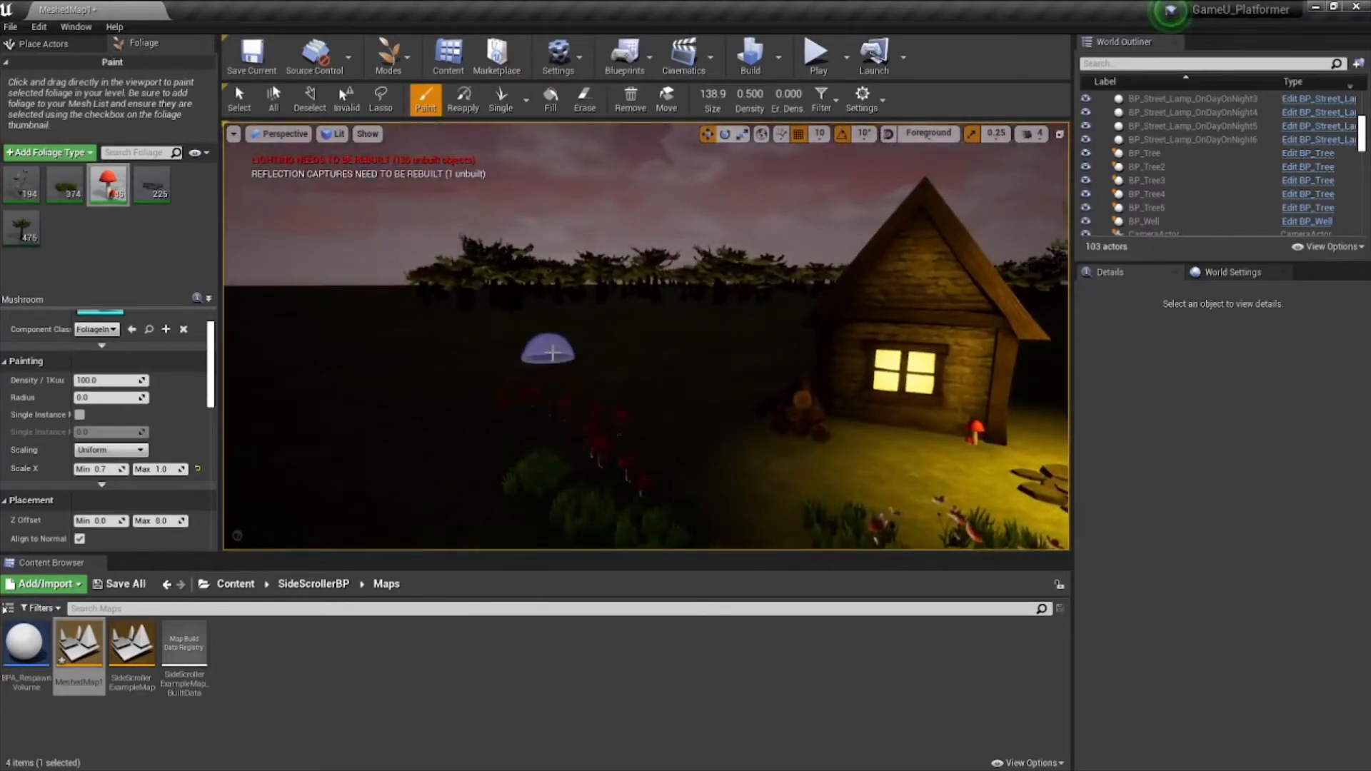
mouse_move(542, 343)
right_mouse_down()
mouse_move(428, 343)
mouse_move(429, 400)
mouse_move(557, 386)
mouse_move(571, 357)
right_mouse_up()
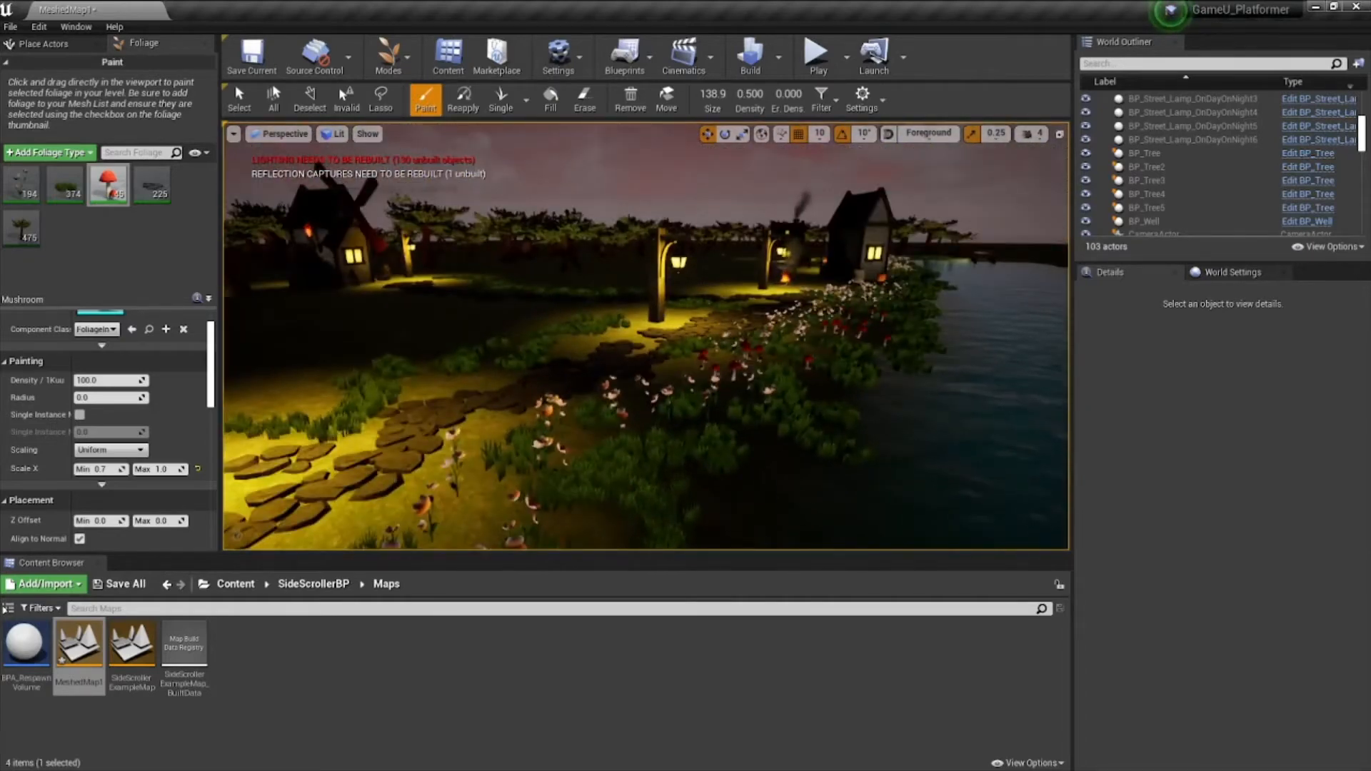
- Enable the flower foliage type alongside Mushroom and paint a mixed patch of both on the dark ground in front of the trees
mouse_move(112, 184)
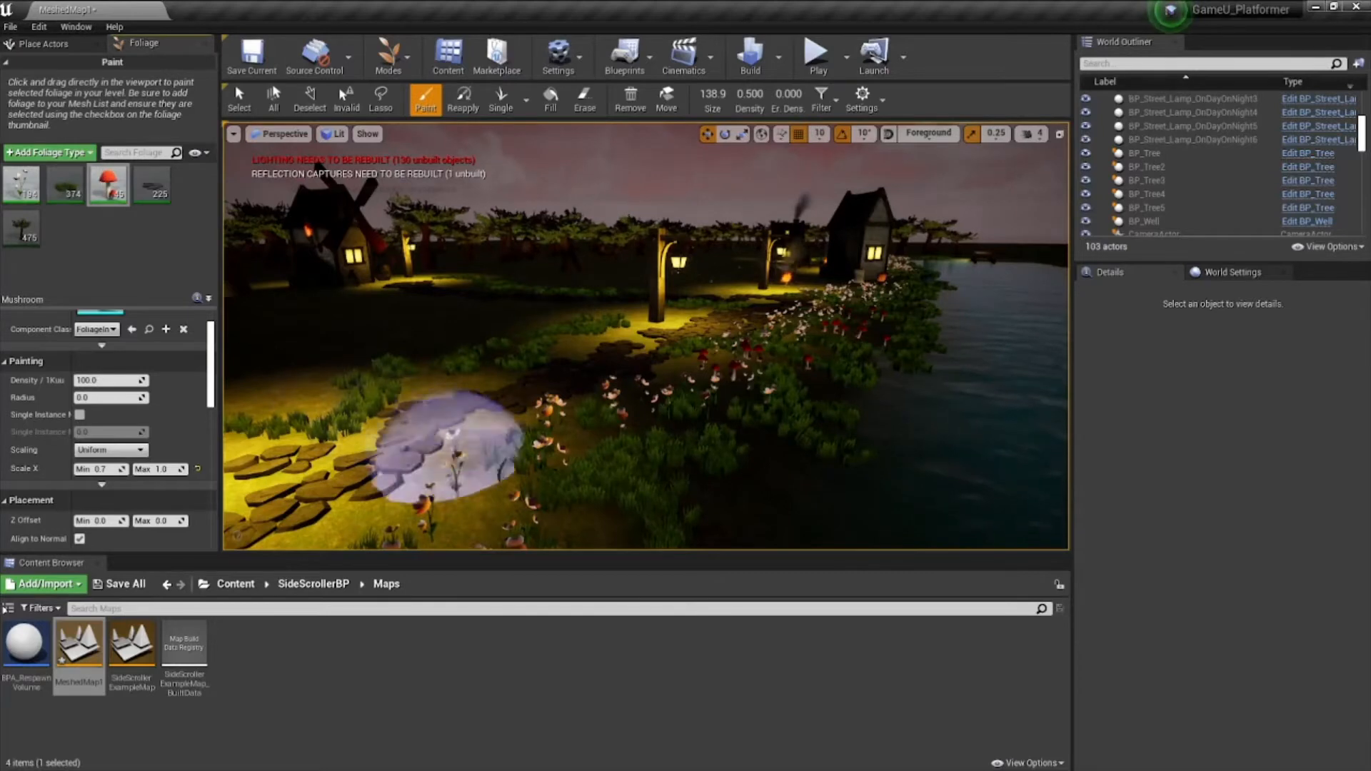
mouse_move(581, 398)
right_mouse_down()
mouse_move(592, 386)
mouse_move(605, 407)
right_mouse_up()
left_click_drag(566, 448, 790, 496)
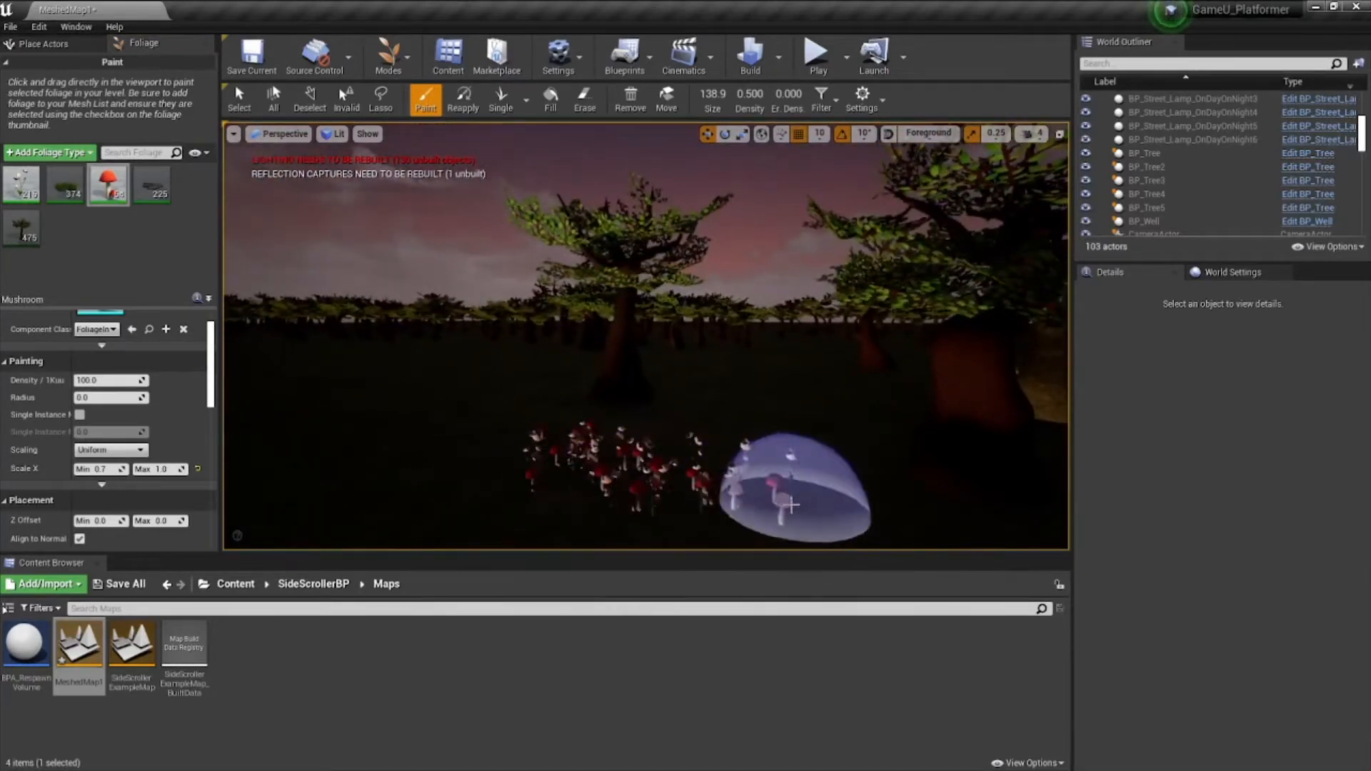
right_click_drag(759, 367, 803, 373)
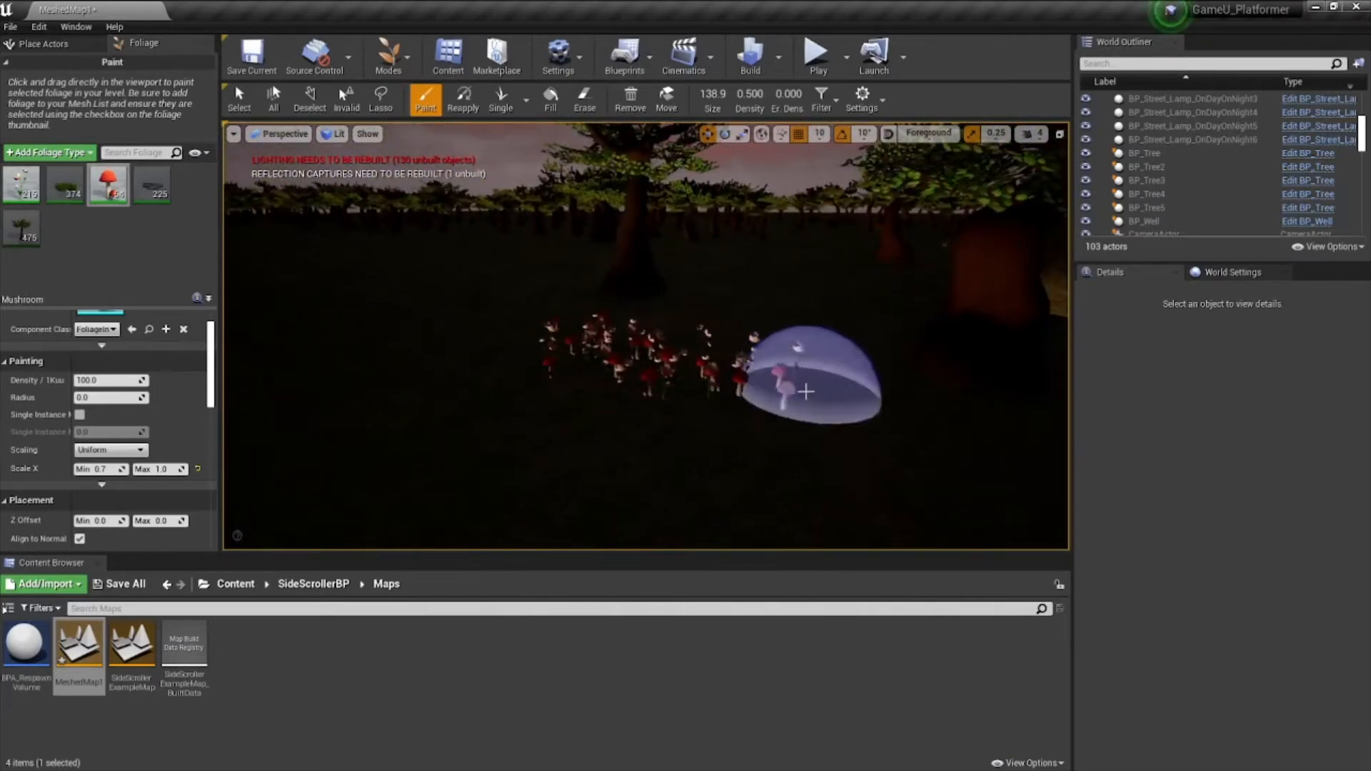
- Examine the decorated level along the river, including the docks, the boat, the water and the village on the bank
mouse_move(778, 467)
right_mouse_down()
mouse_move(953, 457)
mouse_move(812, 395)
right_mouse_up()
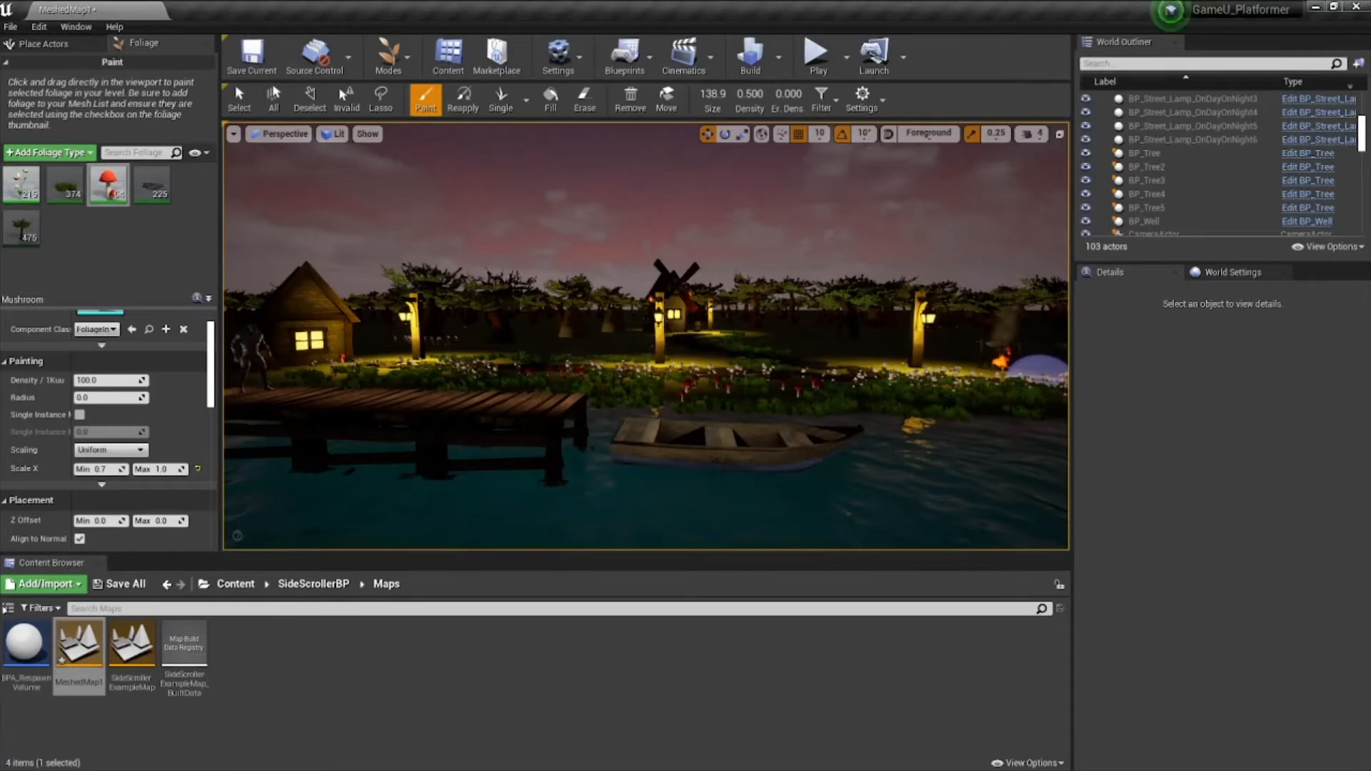
right_click_drag(783, 479, 732, 510)
key("w")
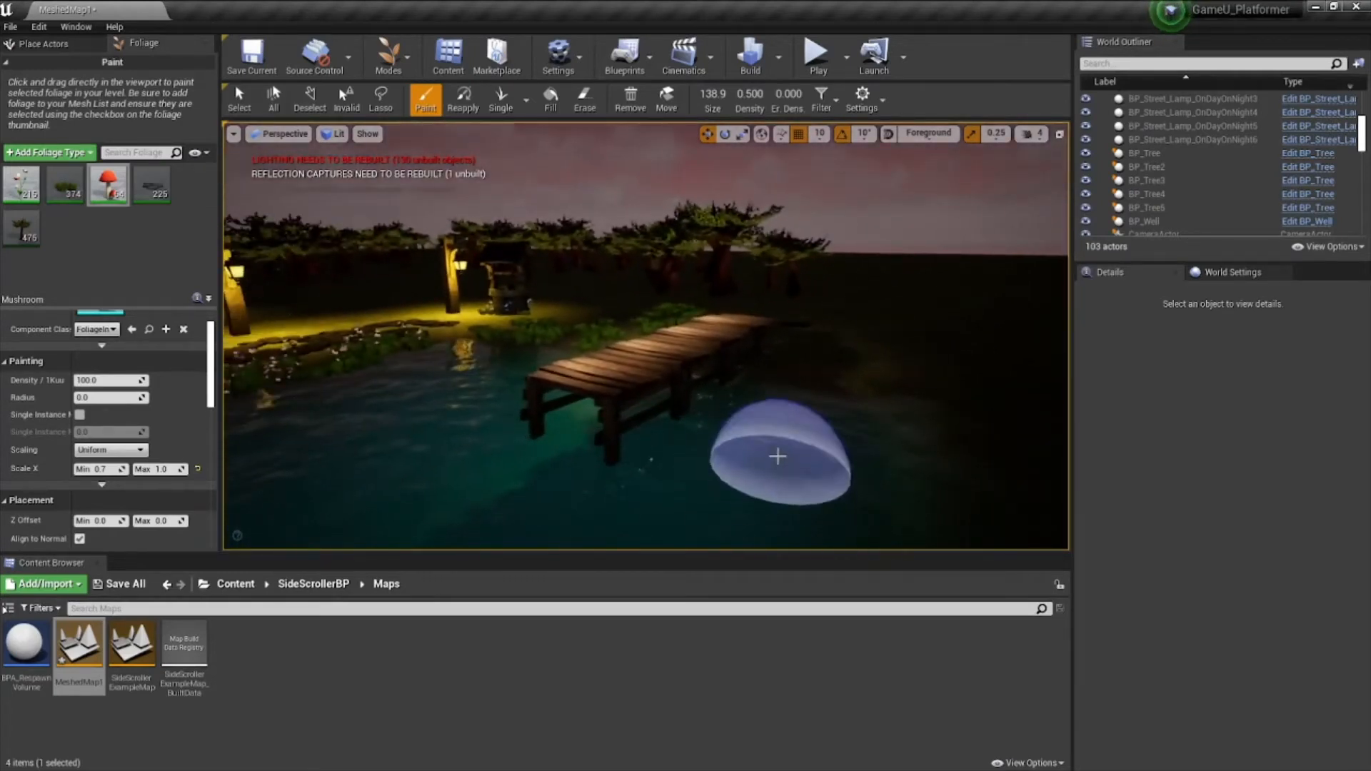
right_click_drag(807, 457, 700, 442)
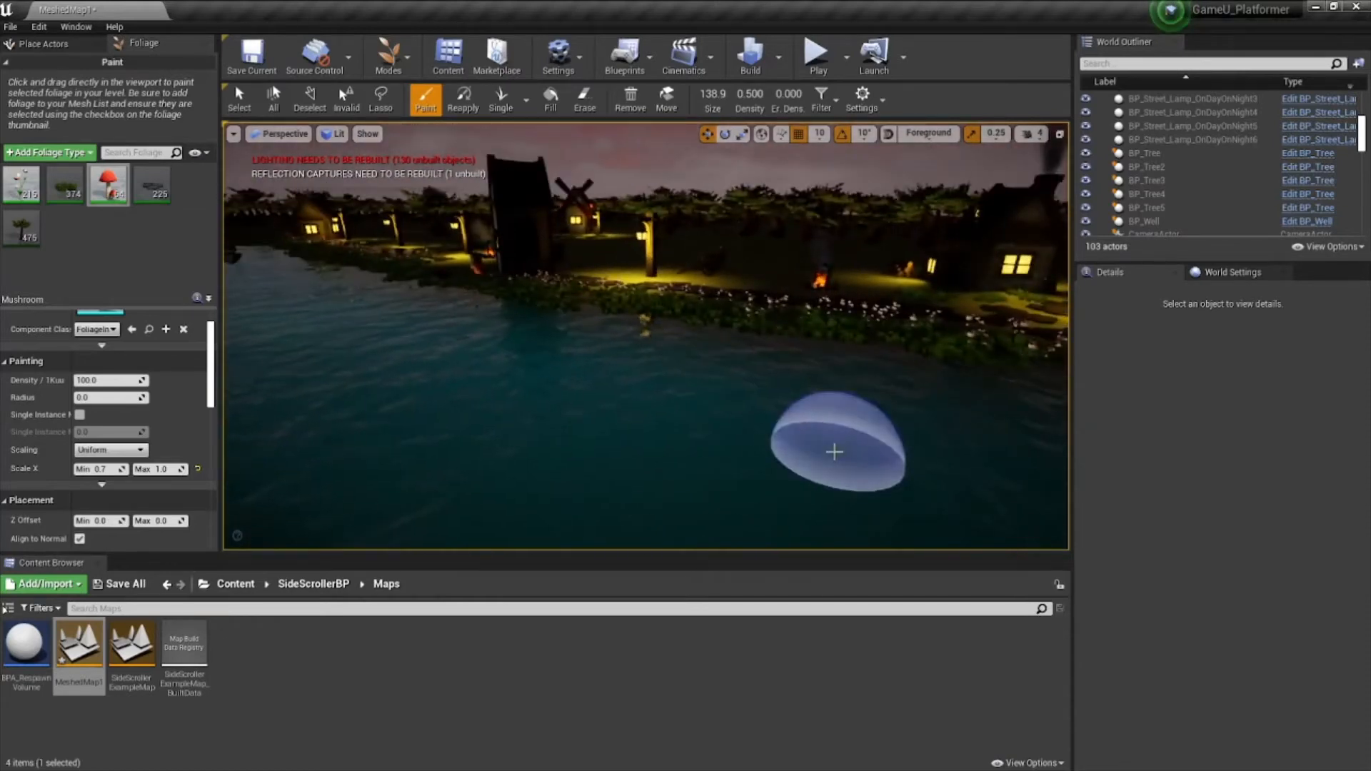
right_click_drag(832, 449, 721, 450)
right_click_drag(880, 407, 883, 406)
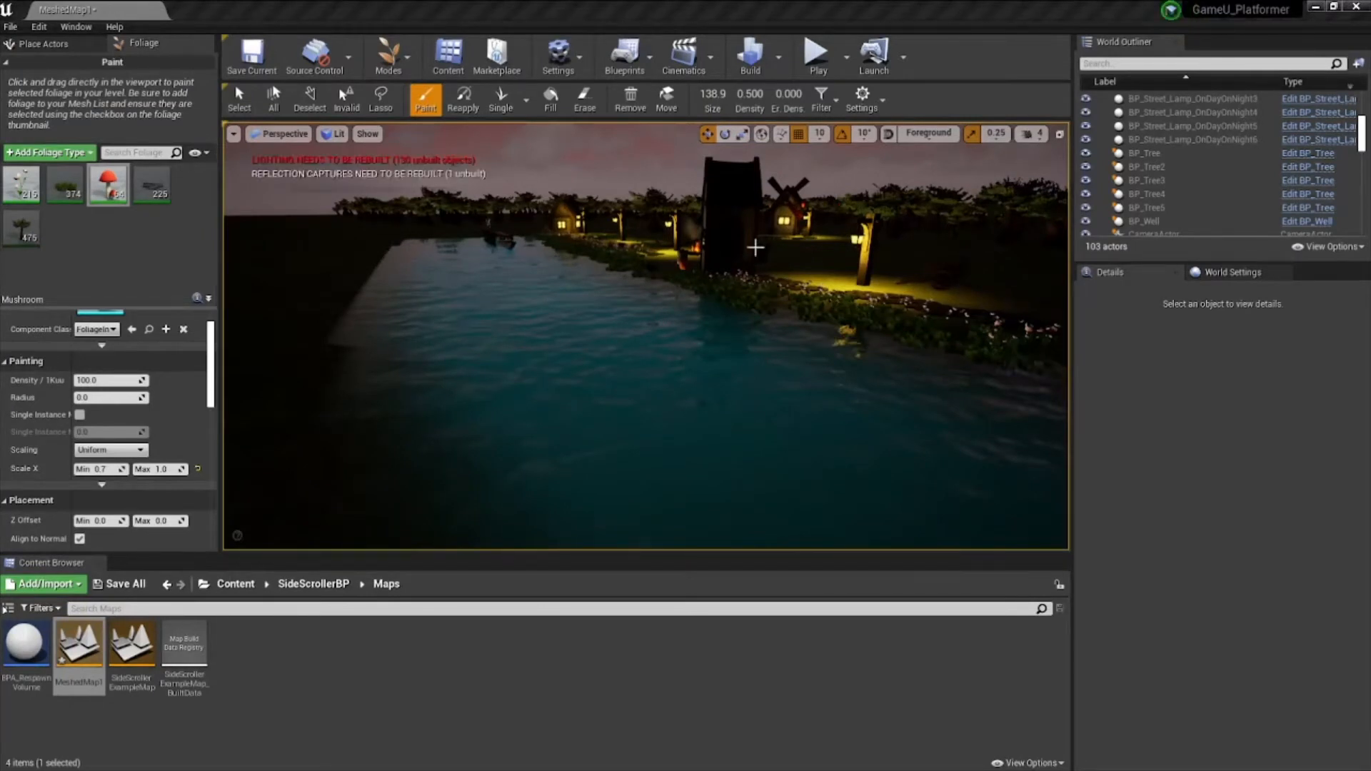
right_click_drag(786, 349, 672, 292)
key("w")
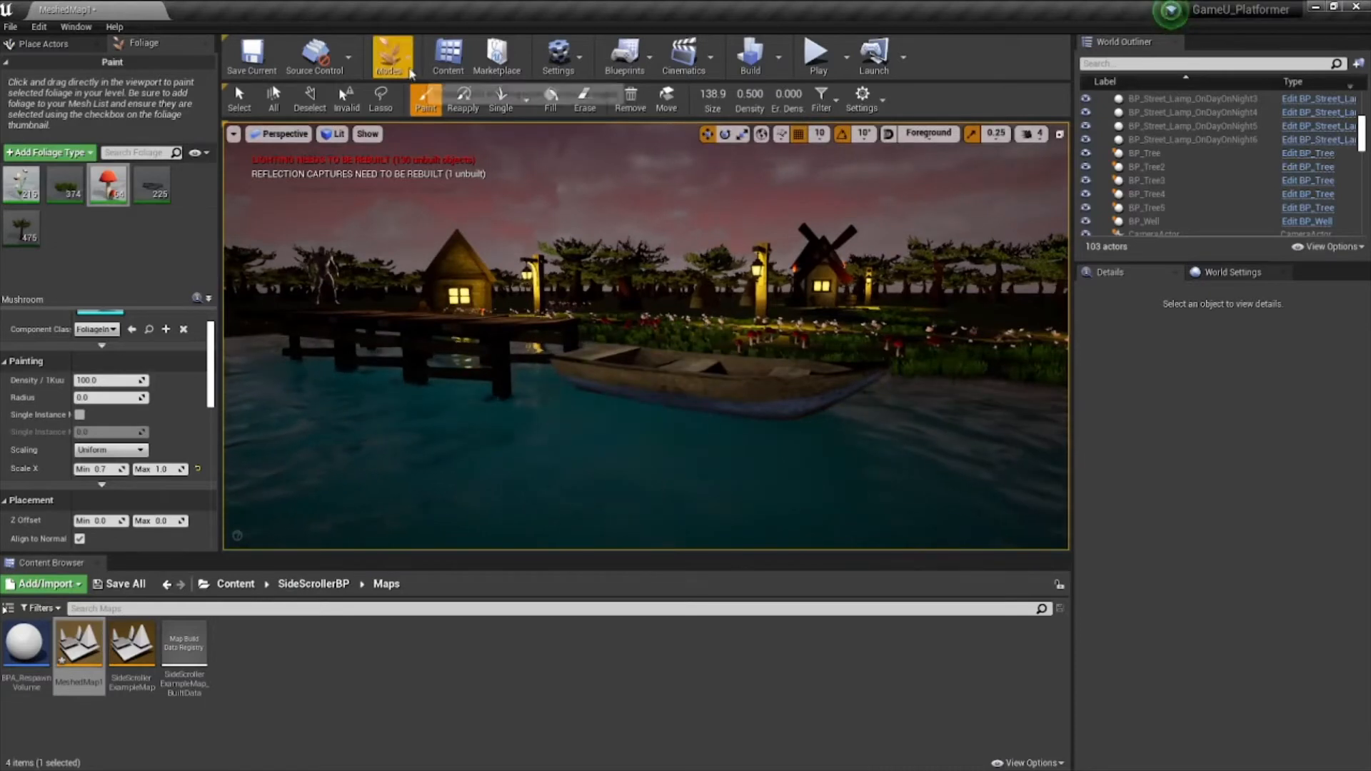
- Return to Select mode and open the BP_BoatNew blueprint from the Content folder to inspect its Event Graph
left_click(388, 56)
left_click(421, 118)
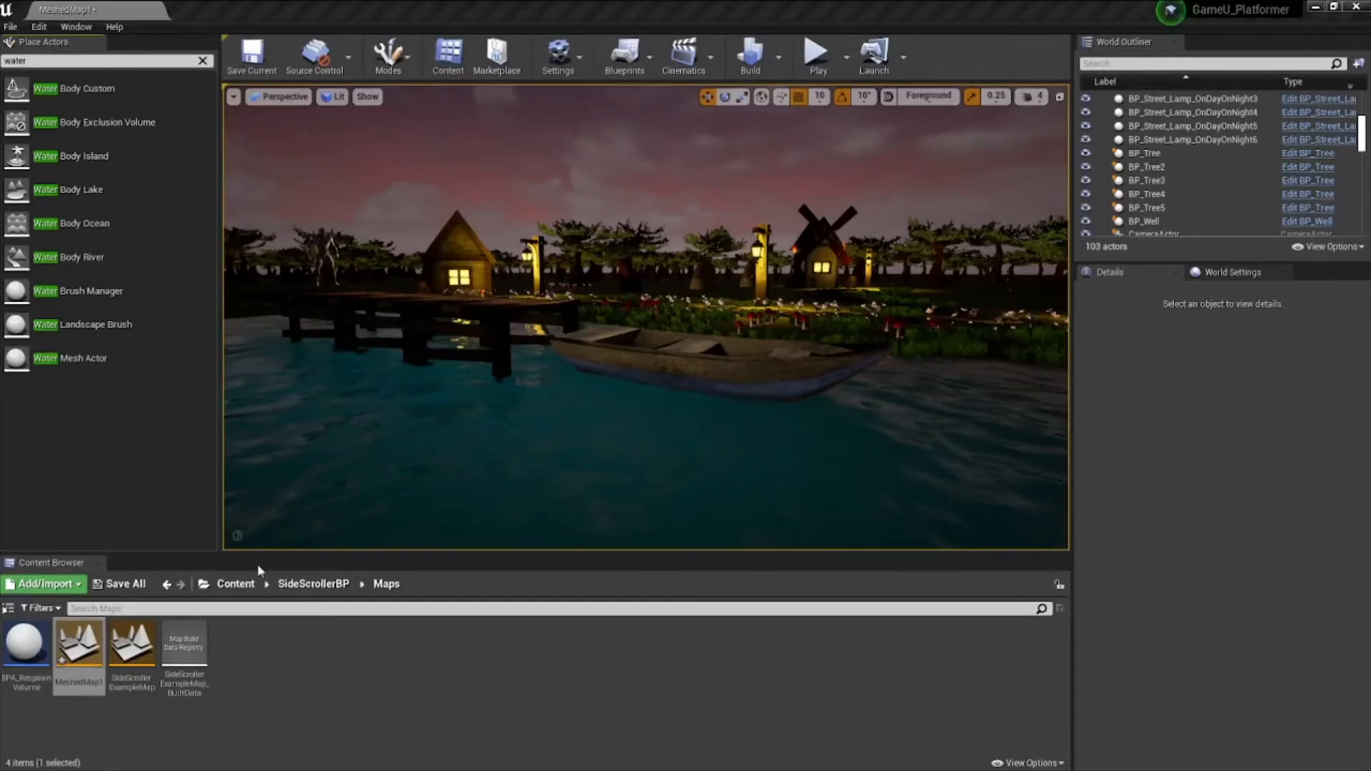
left_click(237, 584)
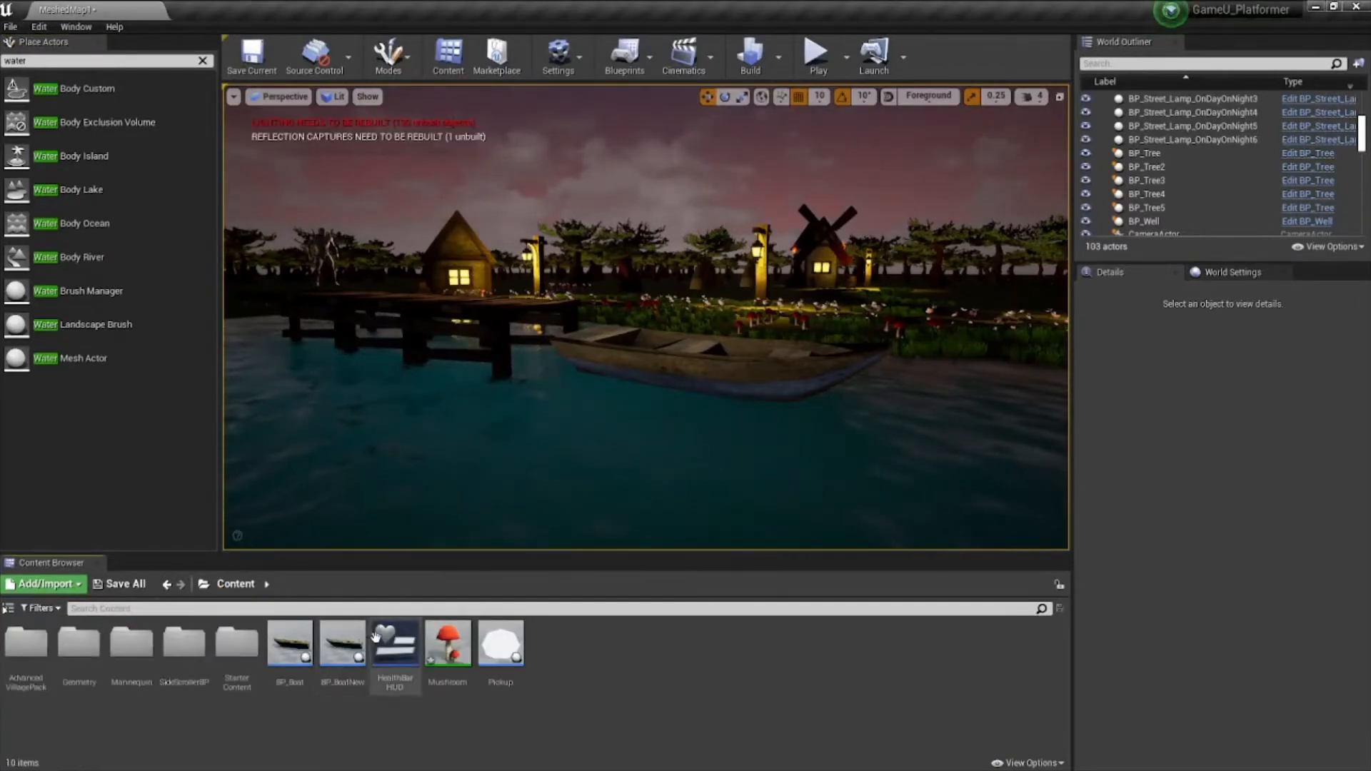
double_click(336, 637)
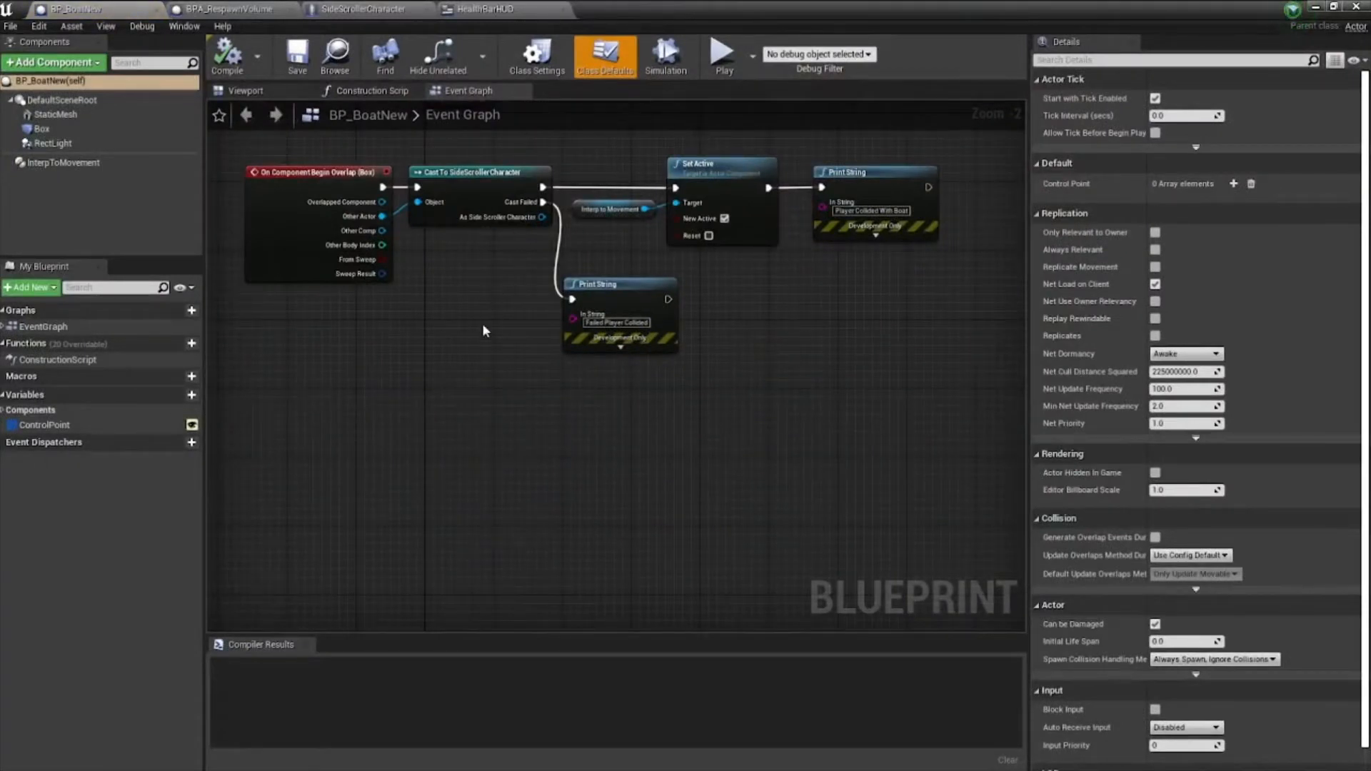
scroll(468, 367, "down", 3)
scroll(468, 366, "up", 3)
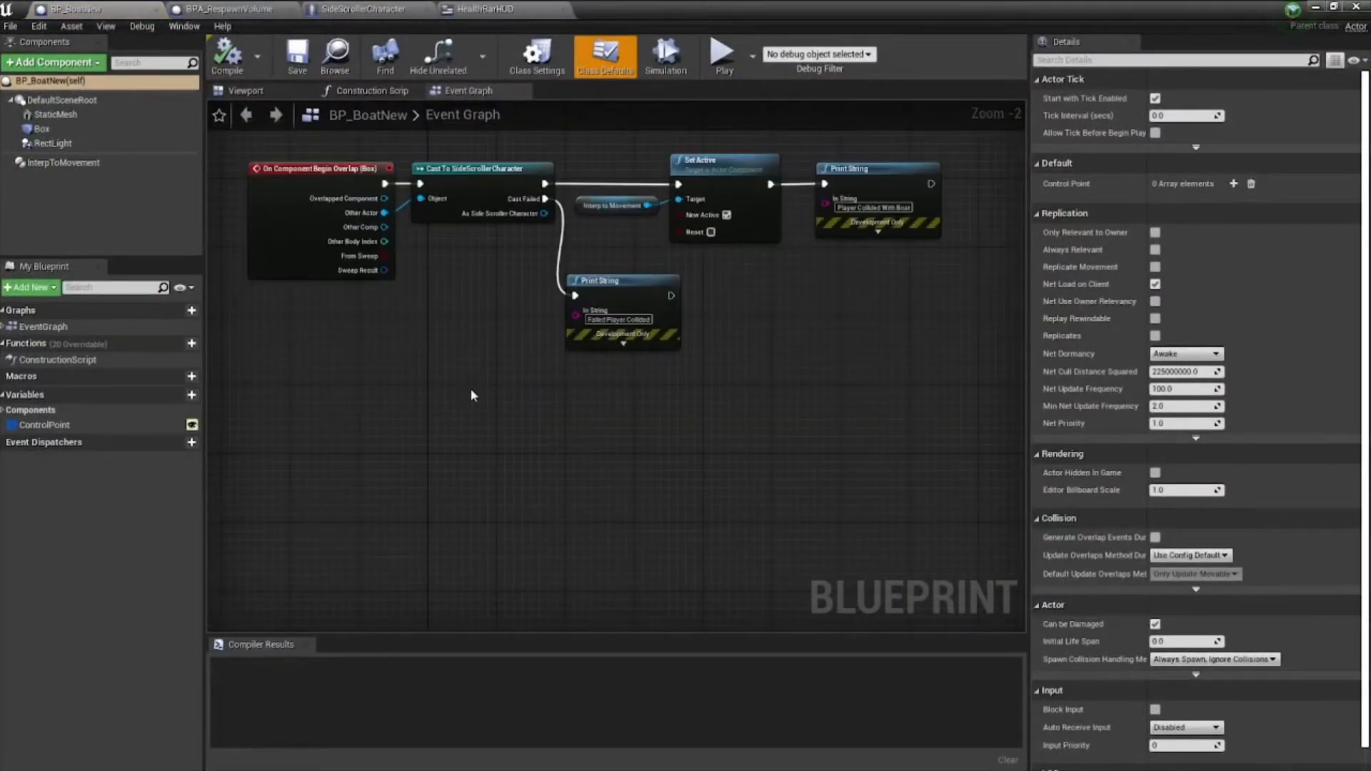
- Create an Actor blueprint named BP_Boat2 in the Content folder and open it for editing
left_click(1314, 10)
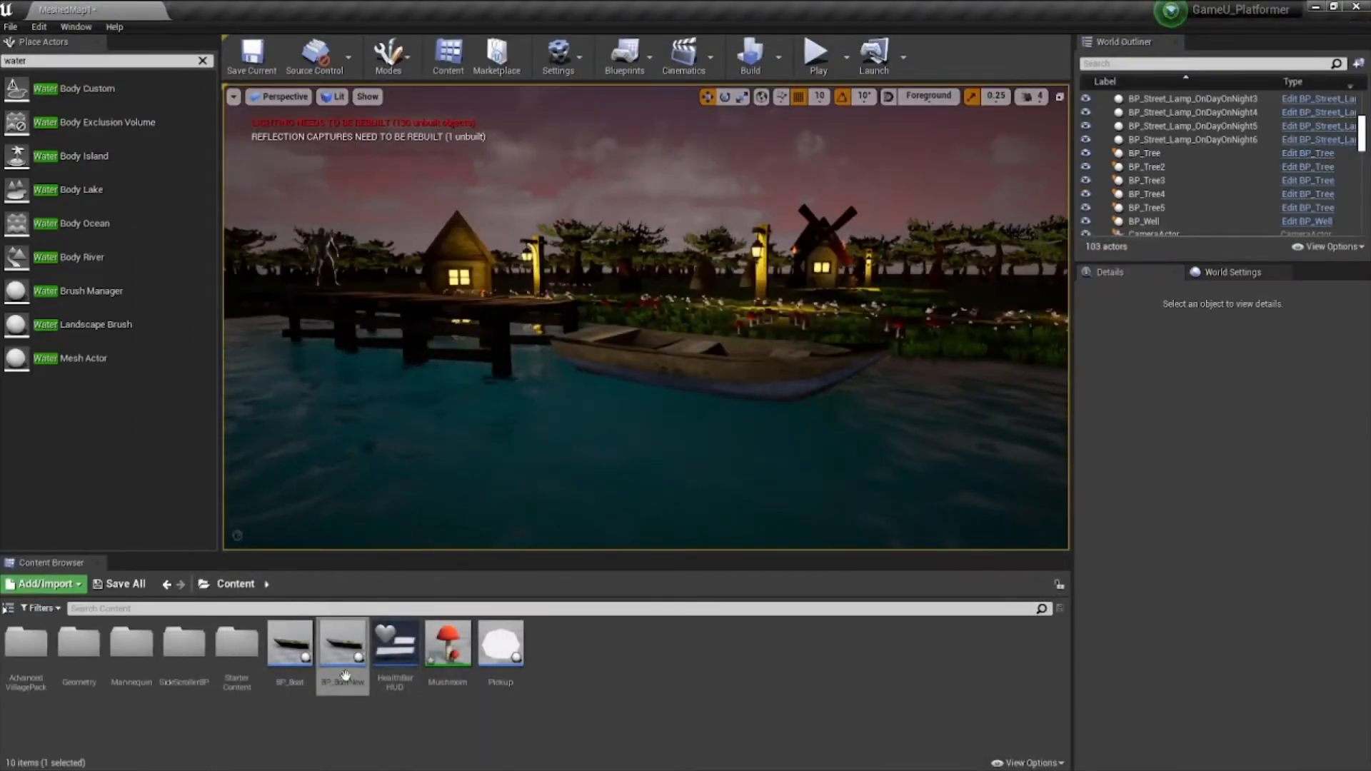
right_click(619, 652)
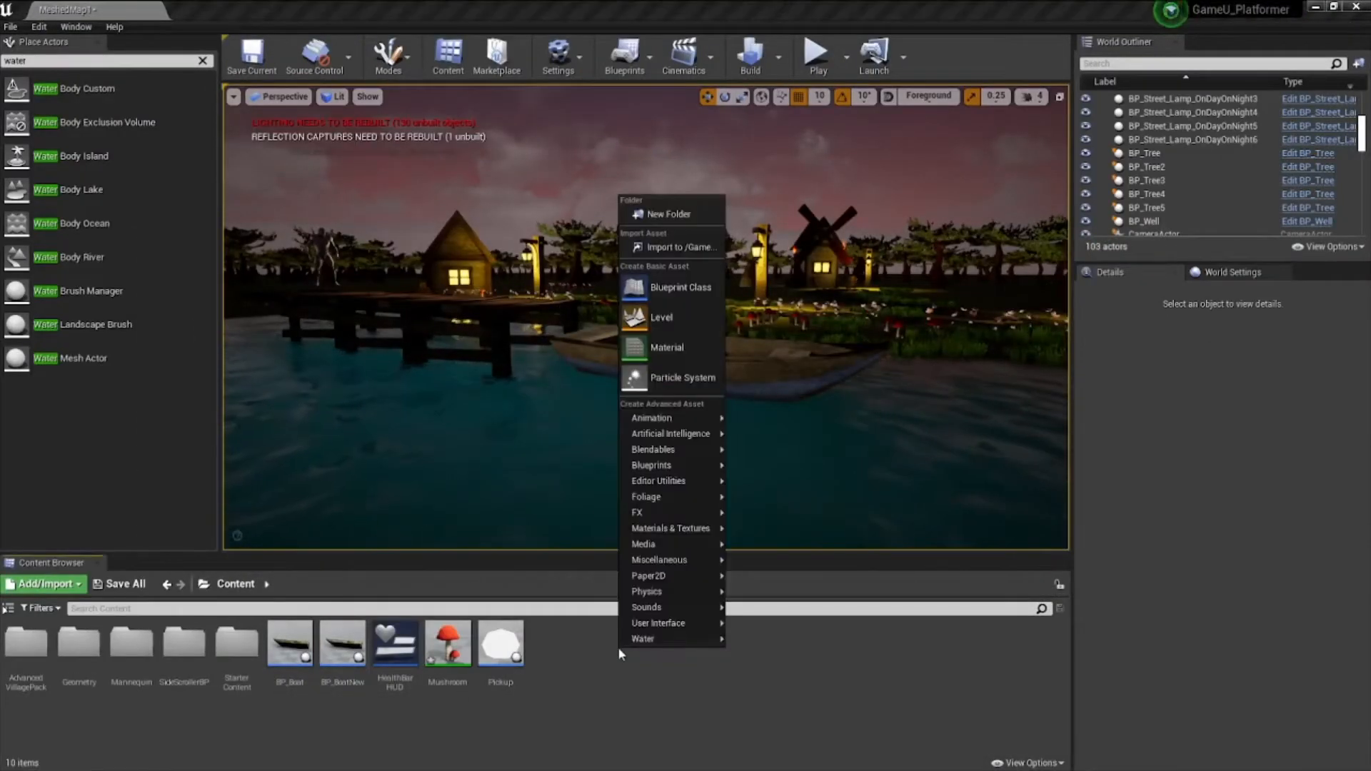
left_click(670, 284)
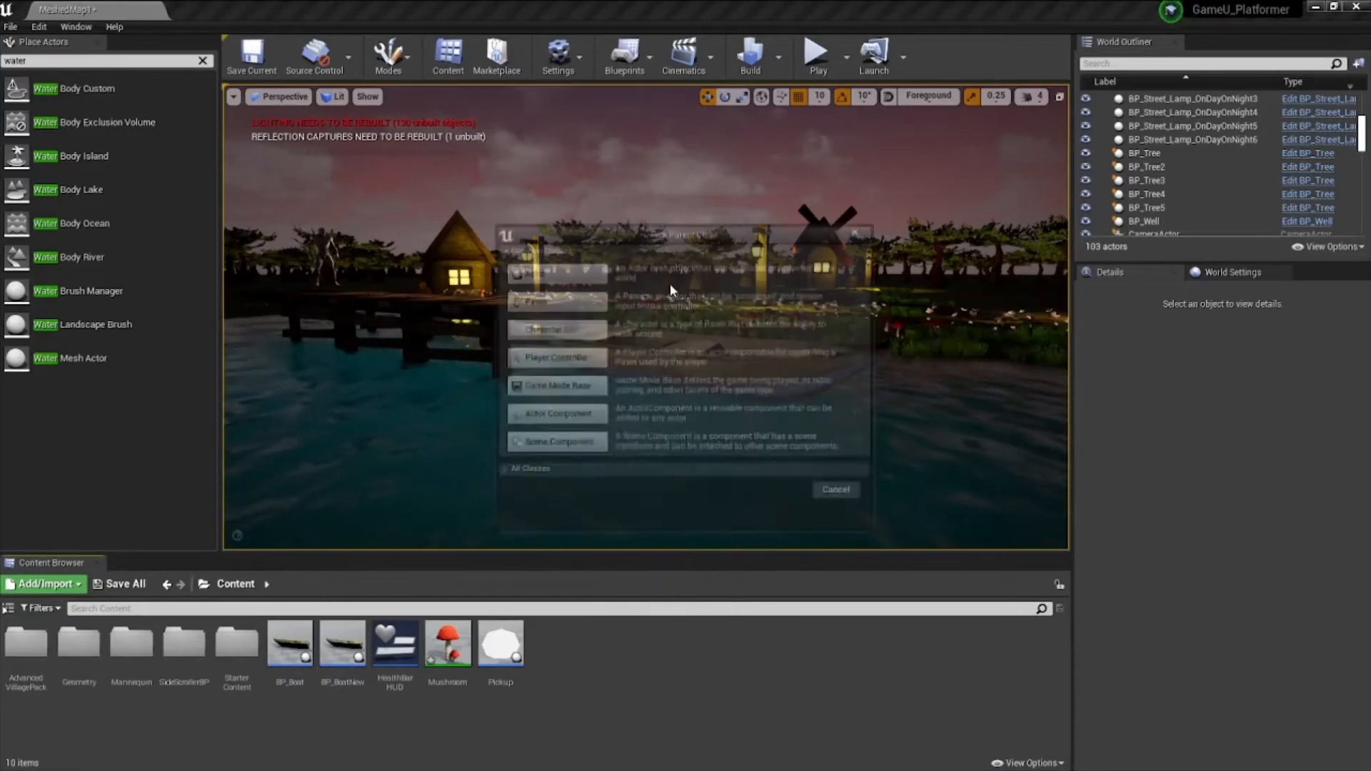
left_click(555, 274)
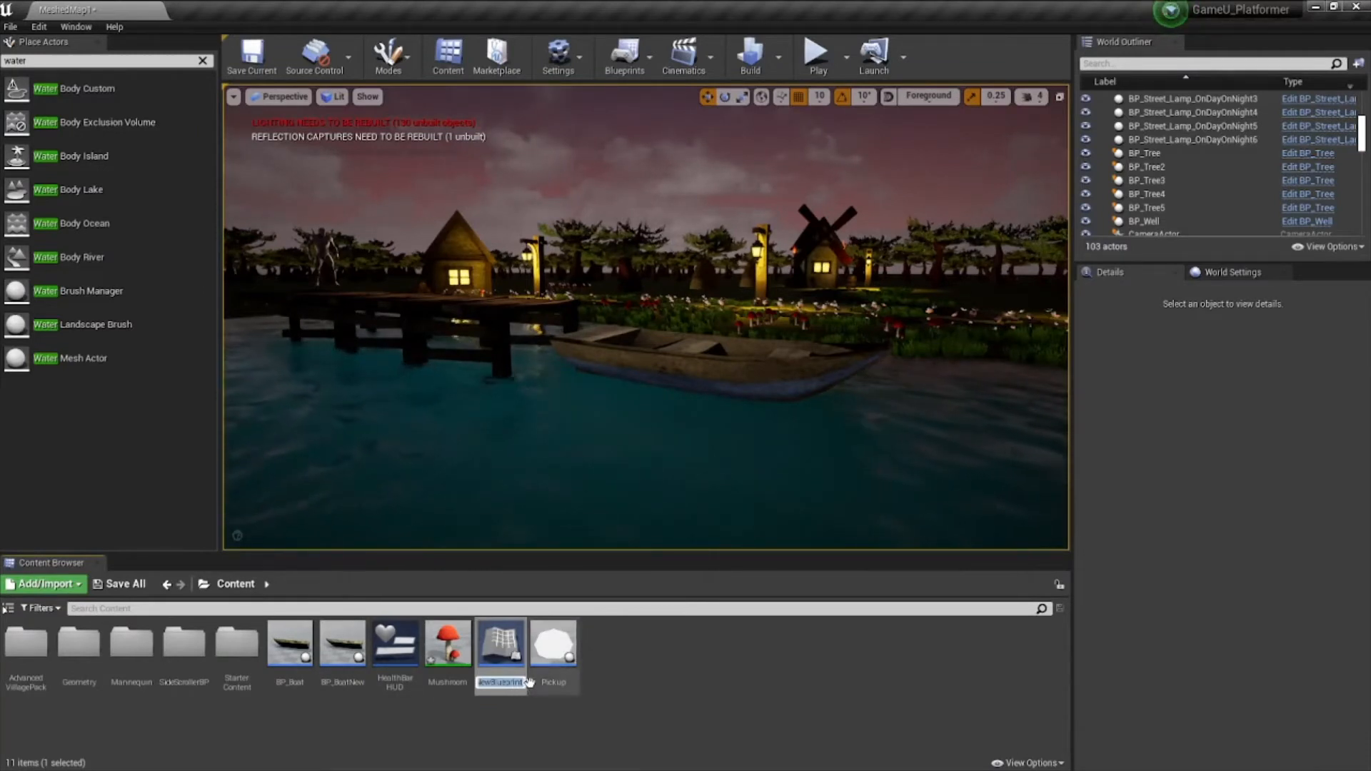
type("B")
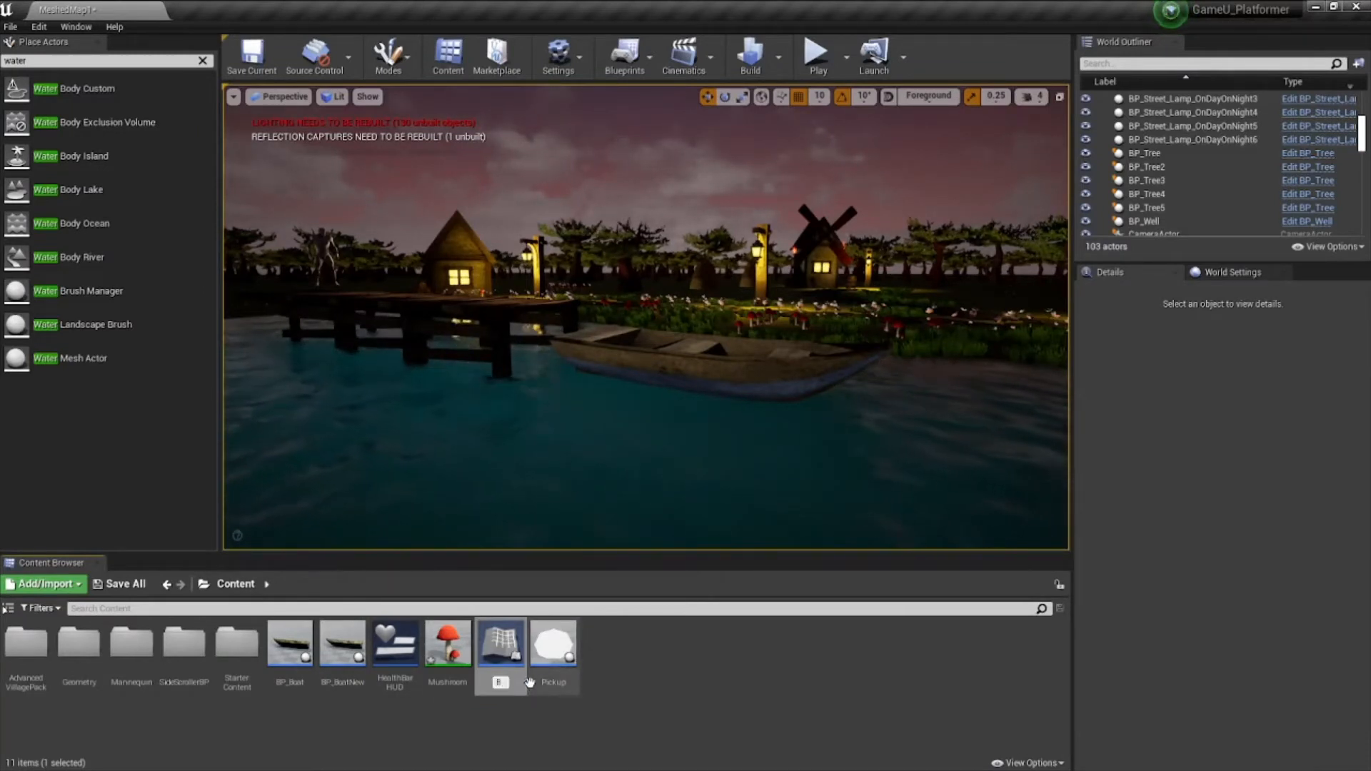
type("P_Boat2")
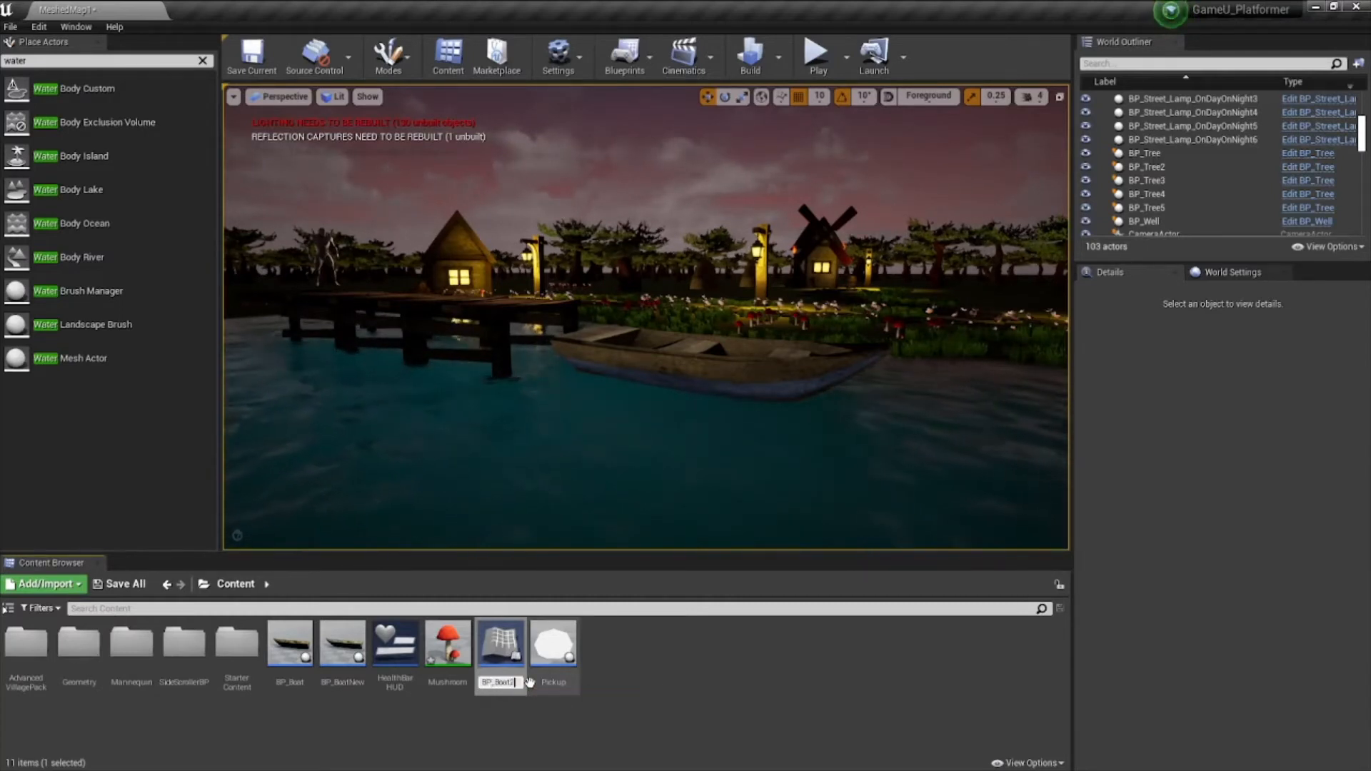
key("Return")
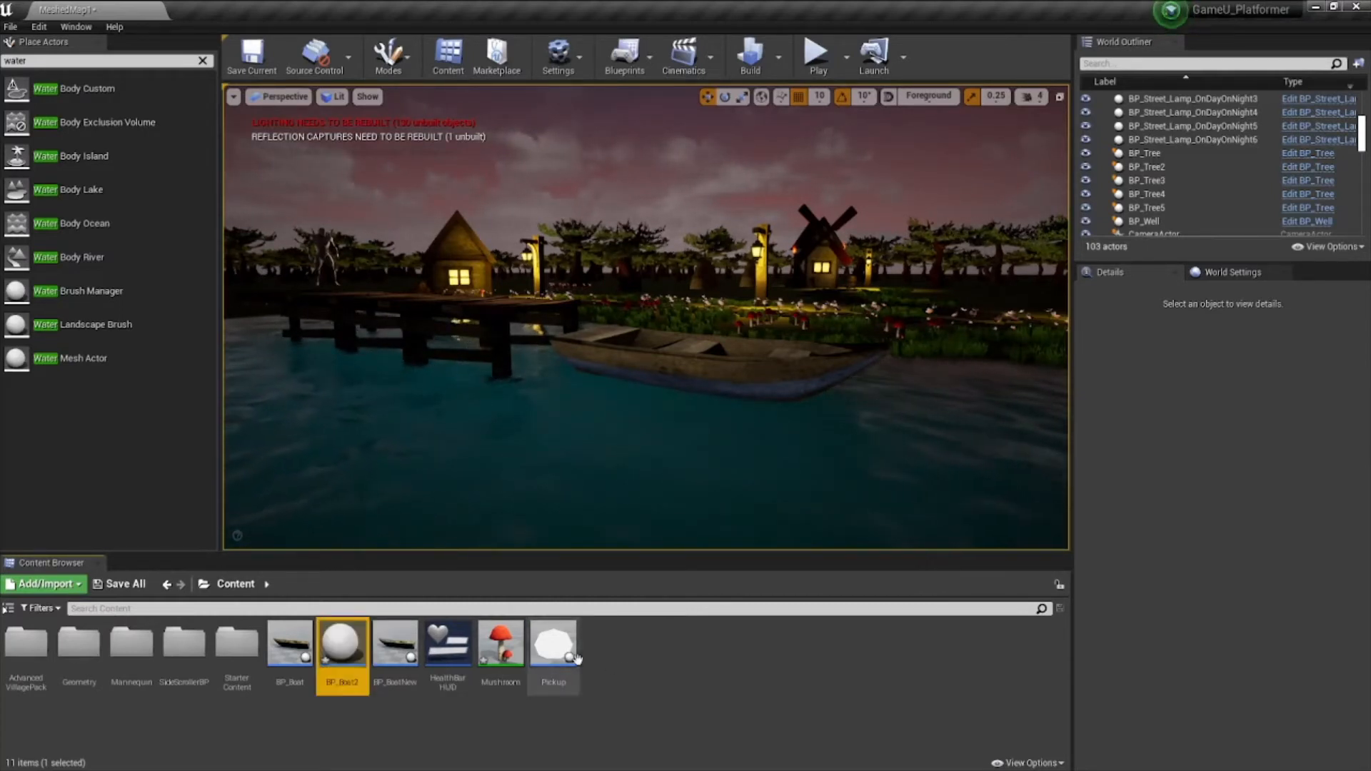
double_click(342, 643)
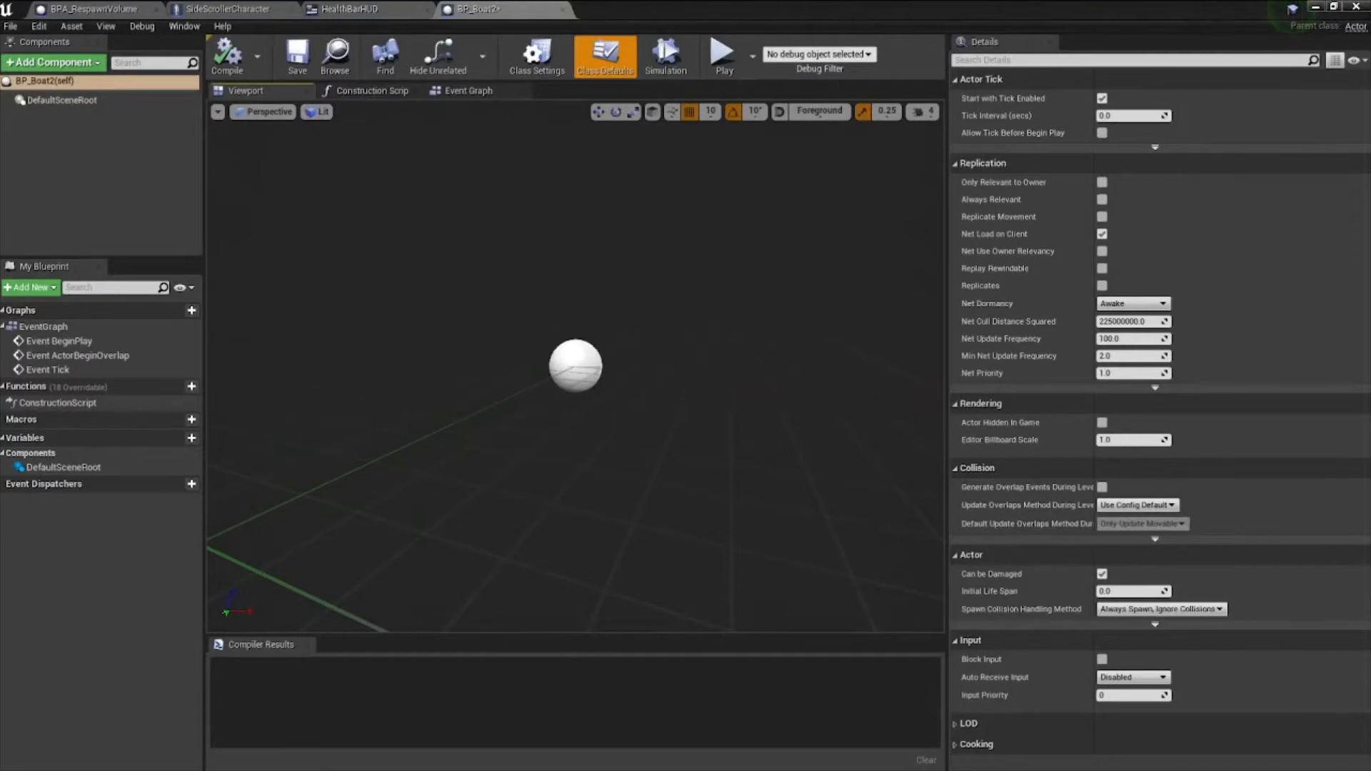
- Add a Static Mesh component to BP_Boat2 and assign the SM_Boat mesh to it
left_click(29, 63)
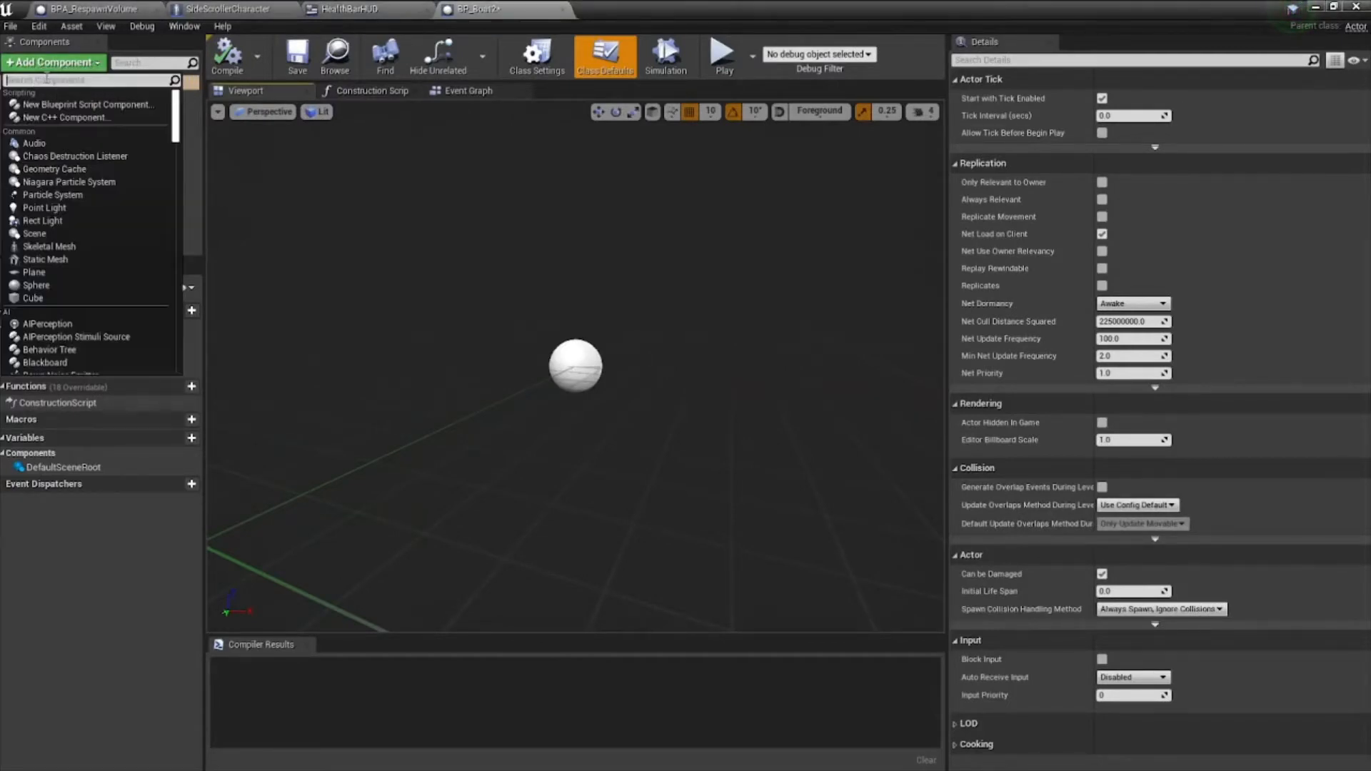
type("static")
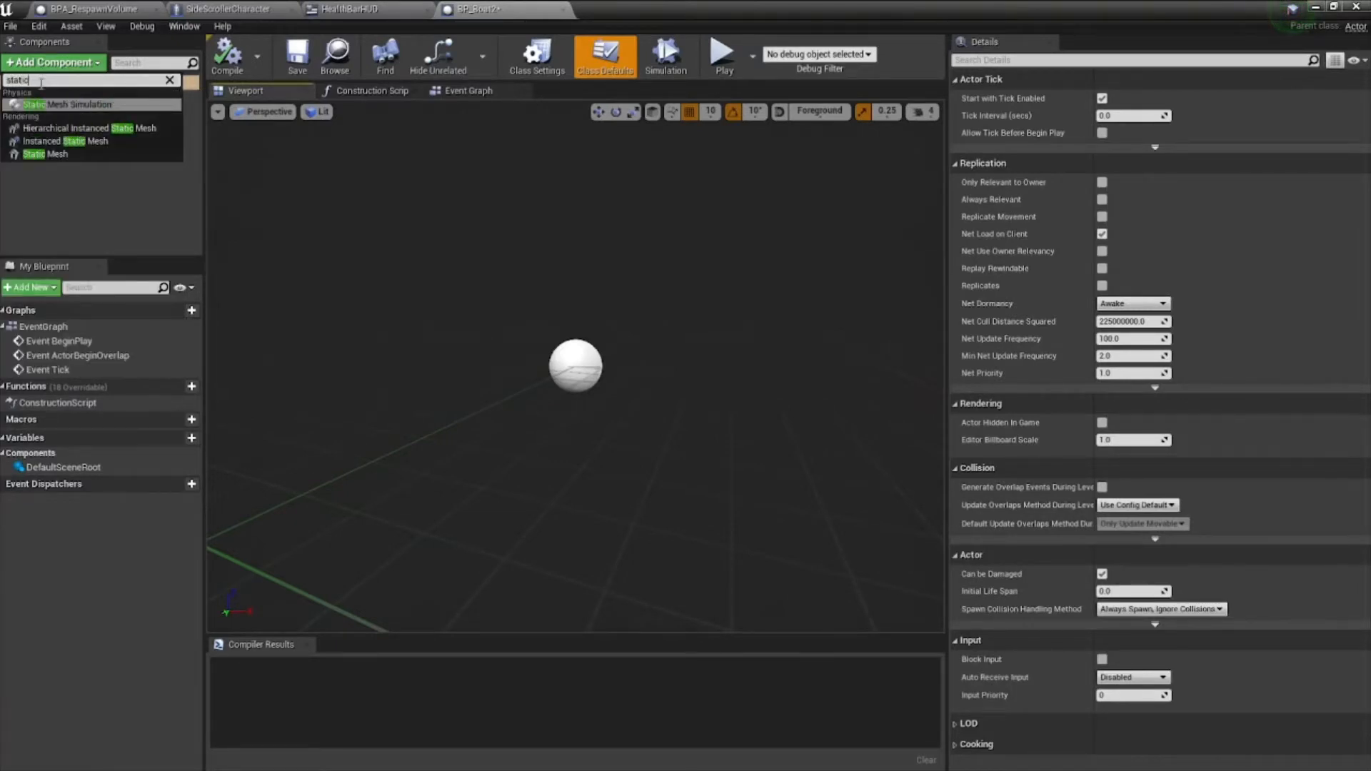
left_click(45, 151)
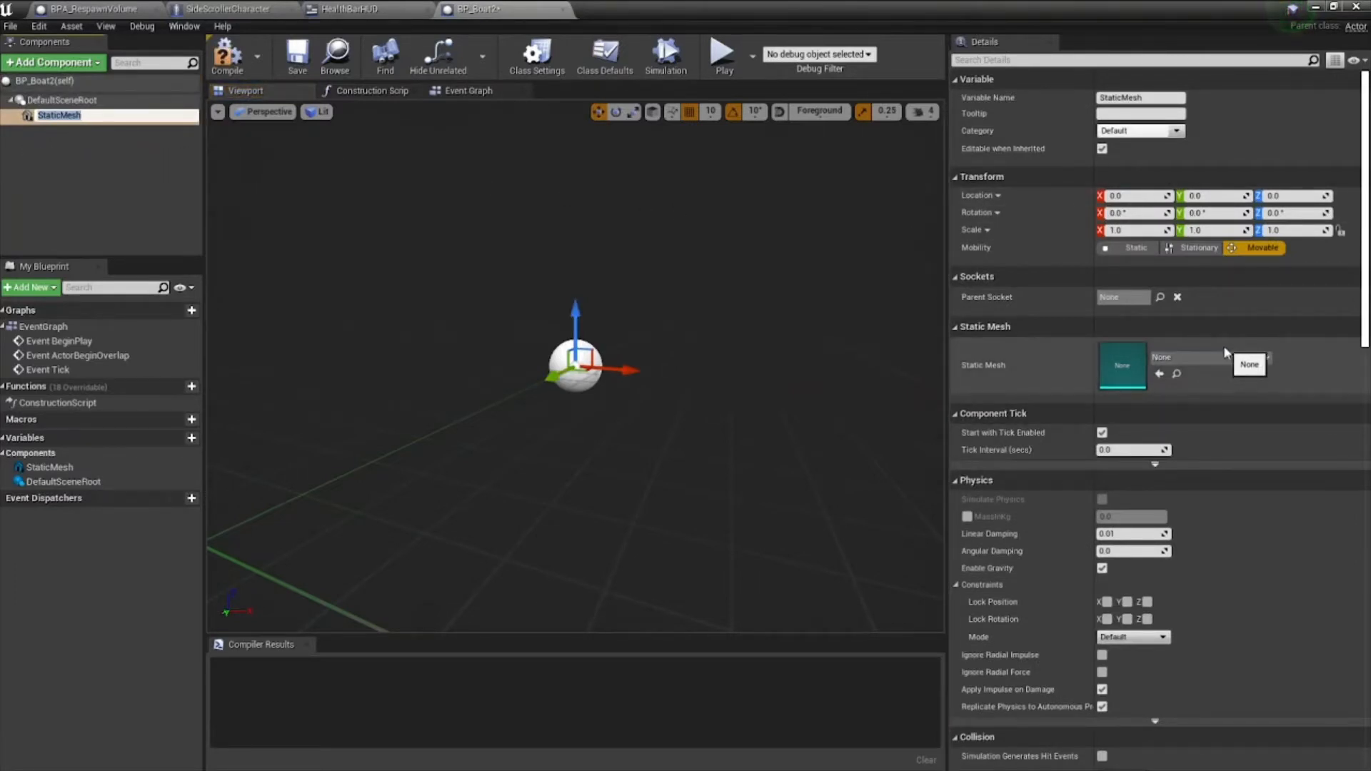
left_click(1230, 363)
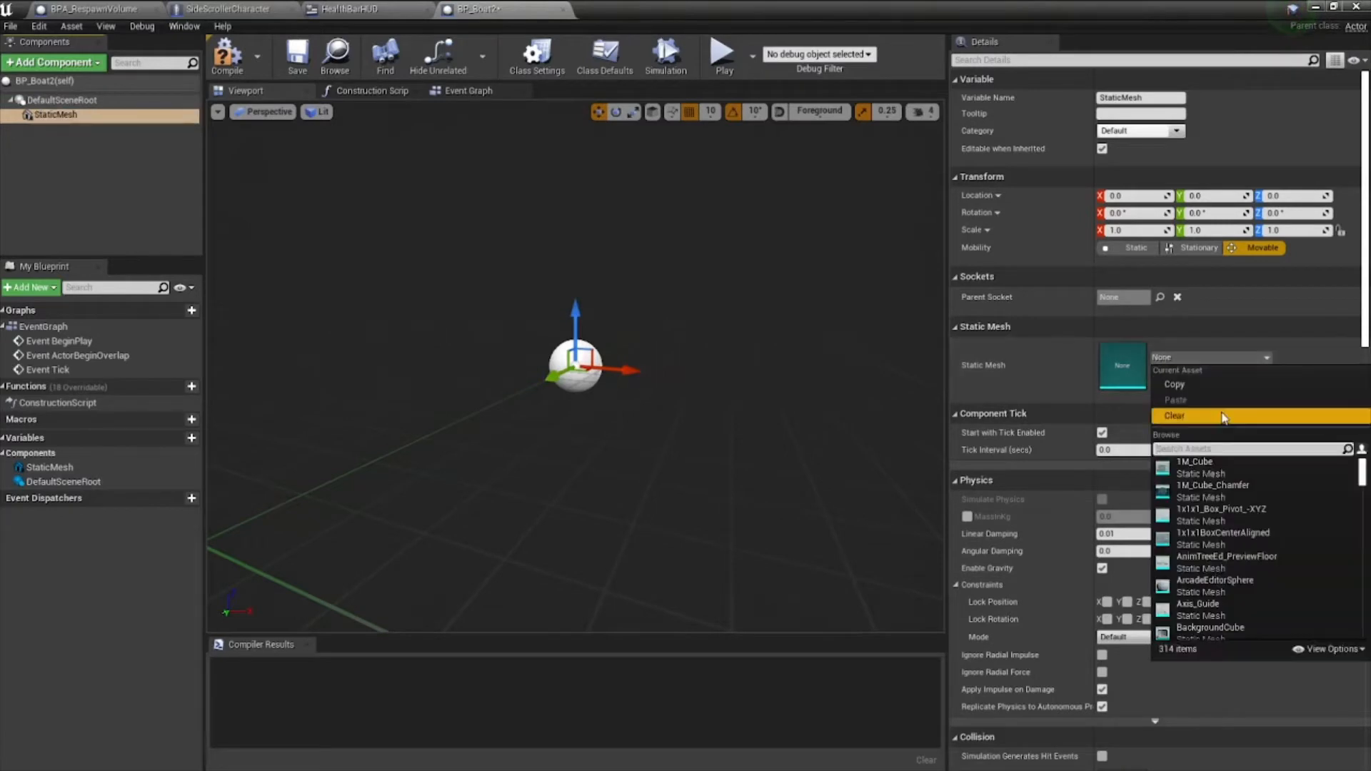
type("boat")
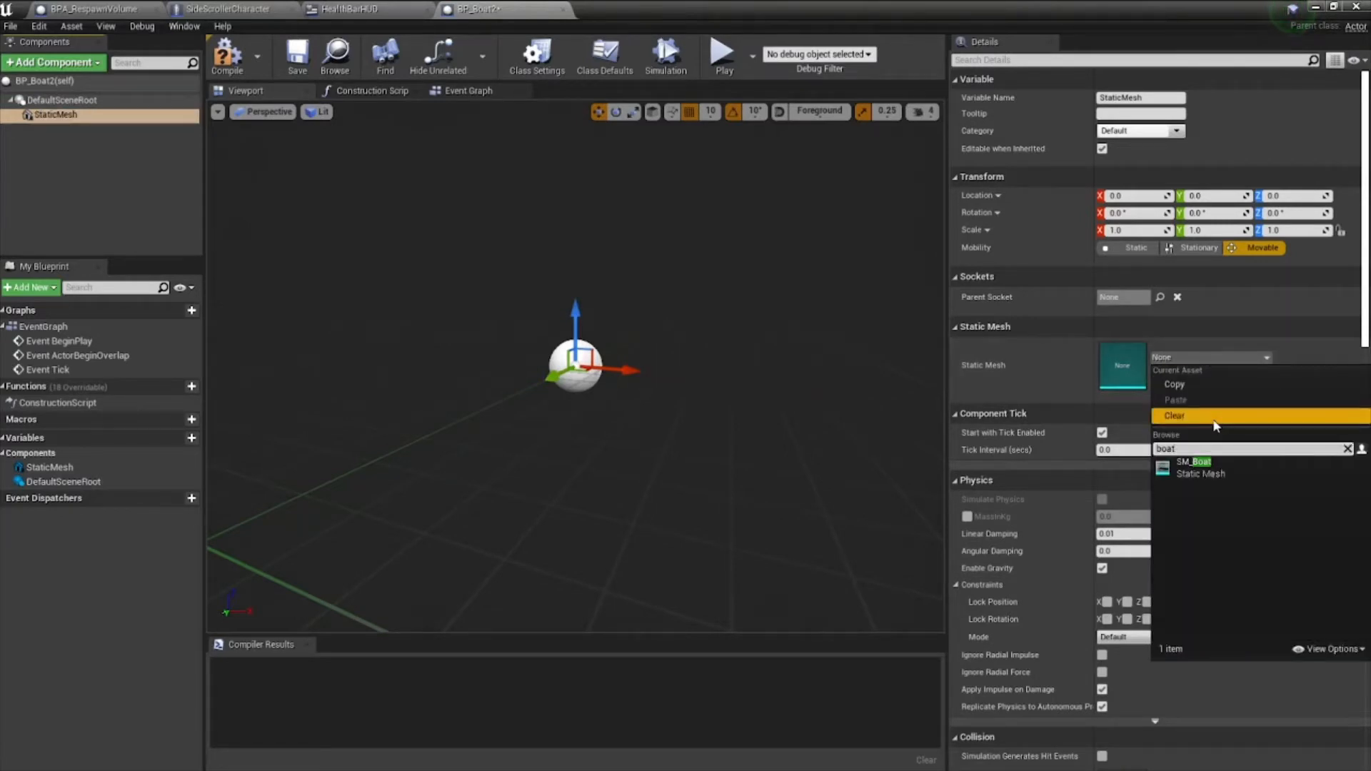
left_click(1218, 472)
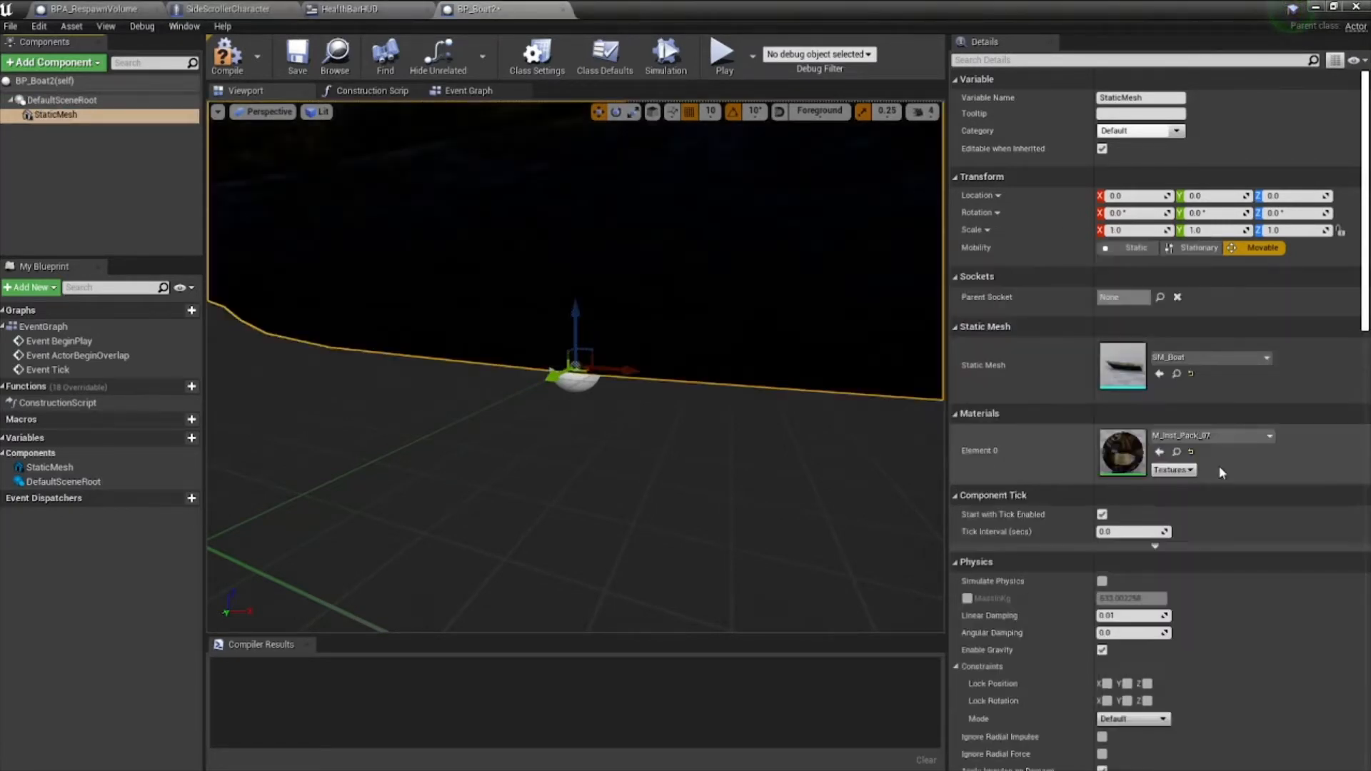
scroll(590, 287, "up", 2)
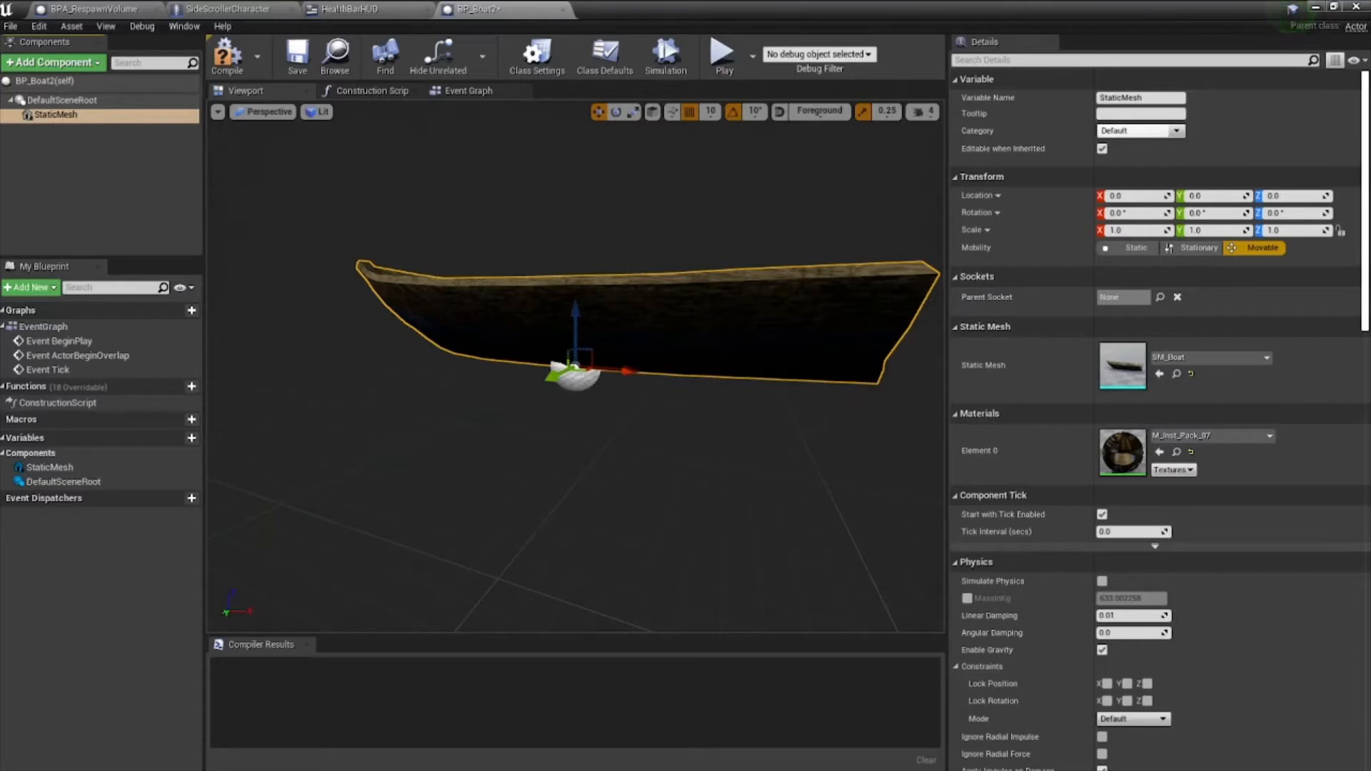
- Add a Box Collision component as a child of the boat's static mesh
left_click(69, 65)
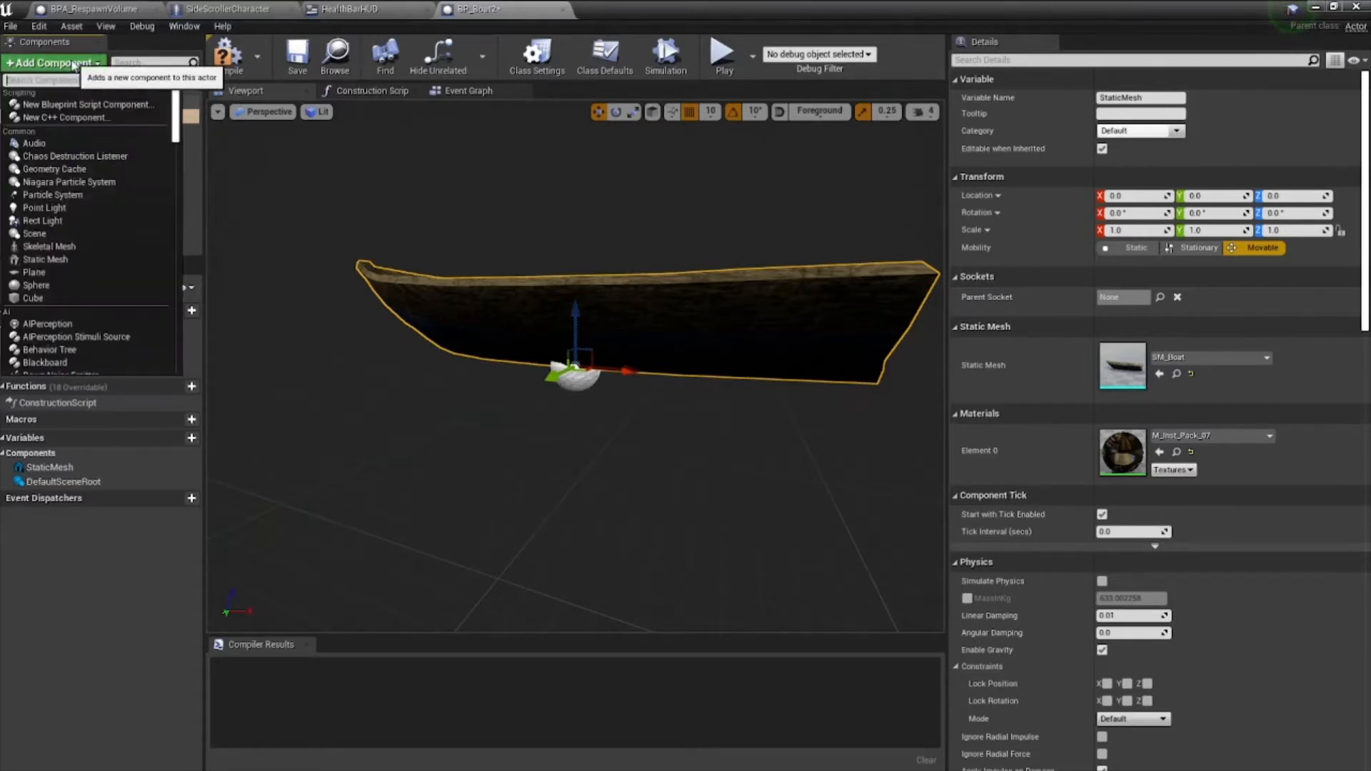
type("box")
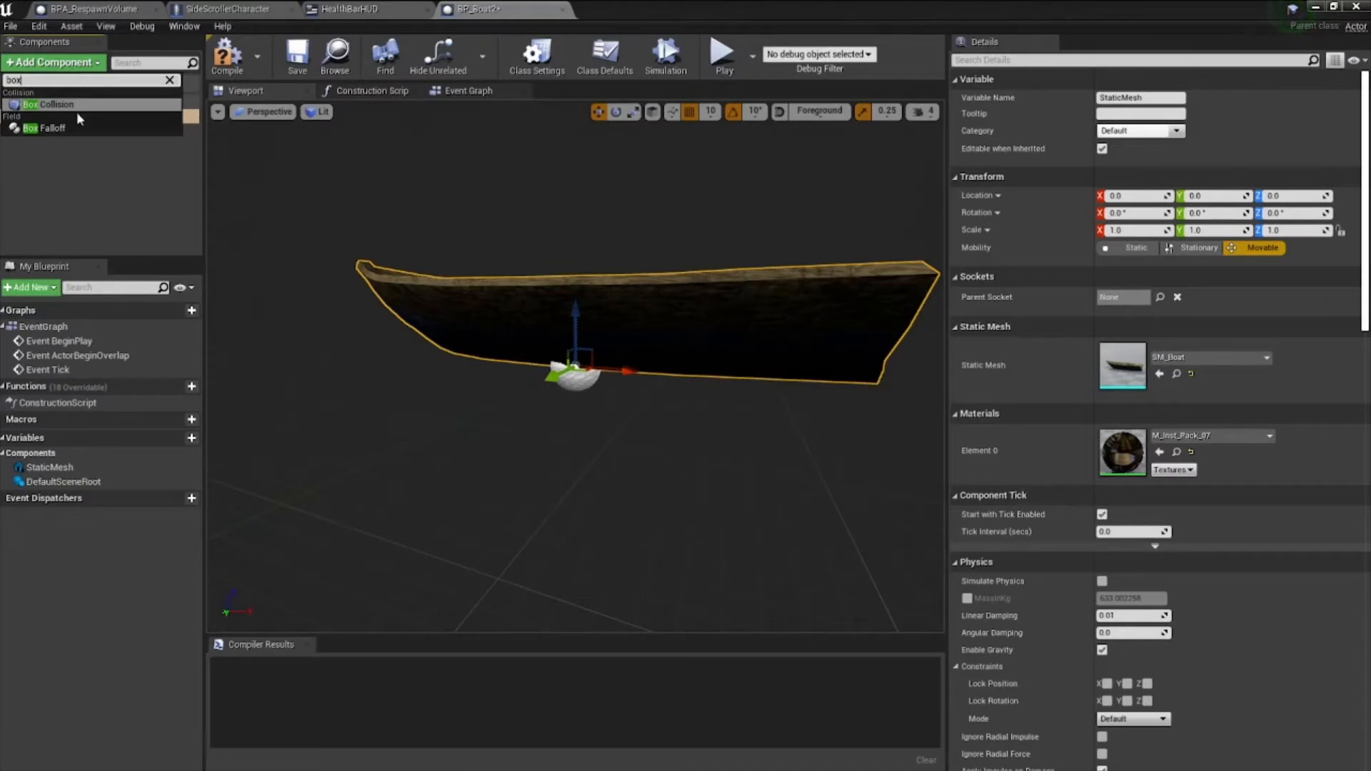
left_click(69, 105)
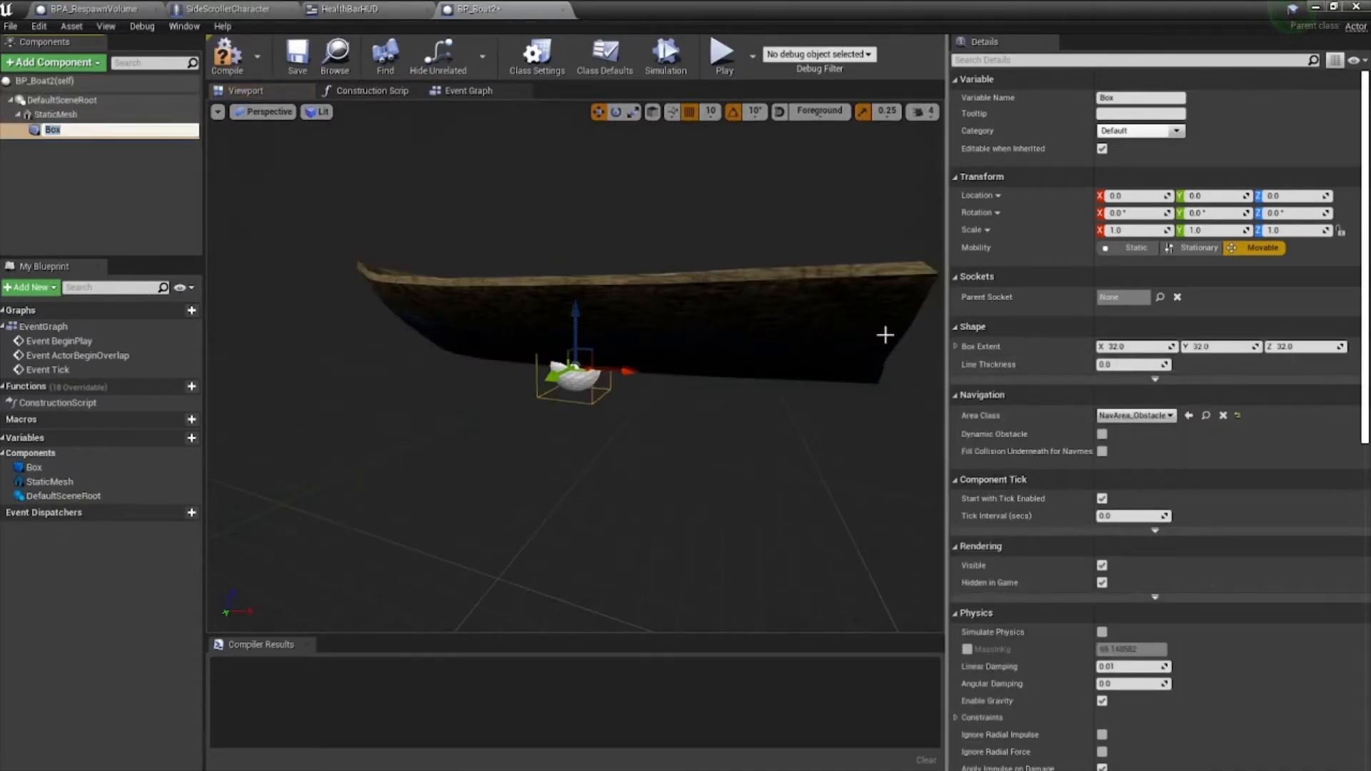
- Raise the collision box to Z 110 and scale it to 8.0 in X and 3.0 in Y to enclose the boat
right_click_drag(648, 268, 522, 440)
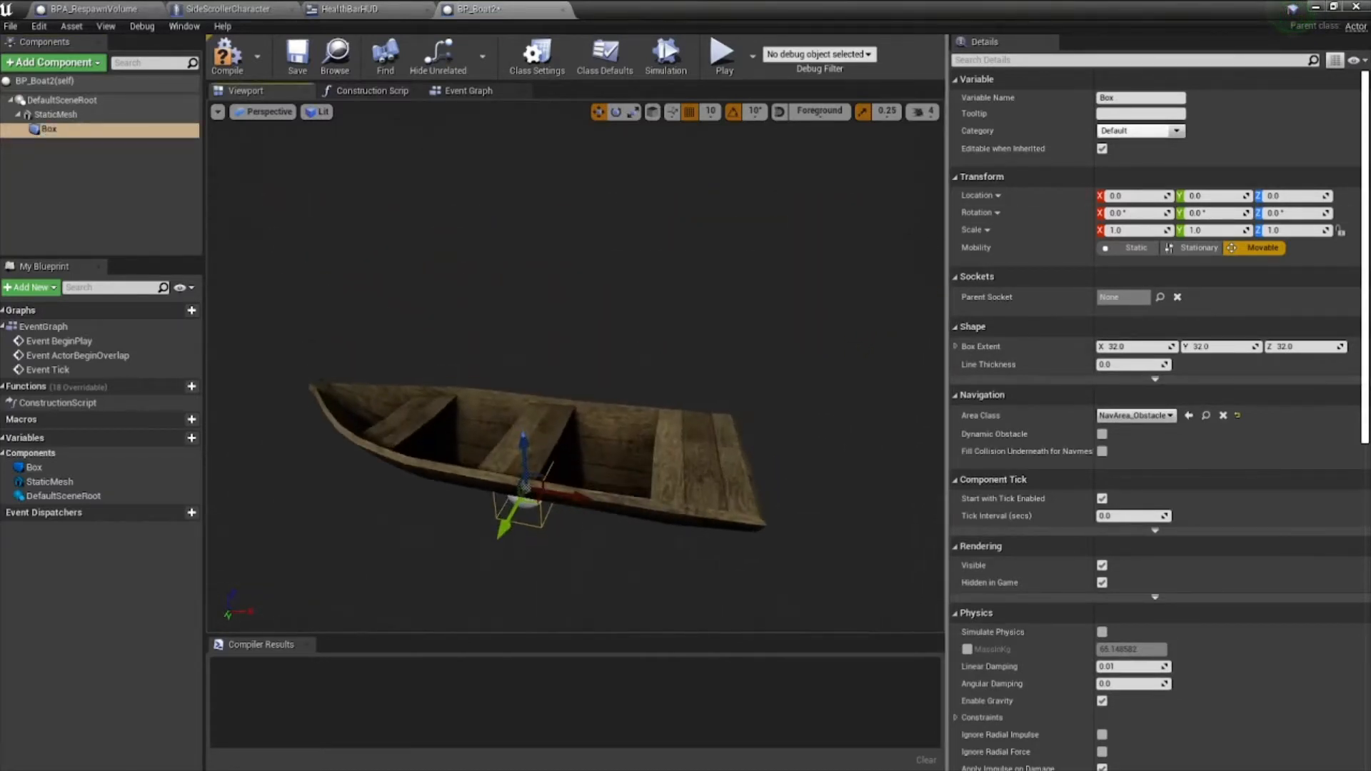
left_click_drag(526, 444, 520, 367)
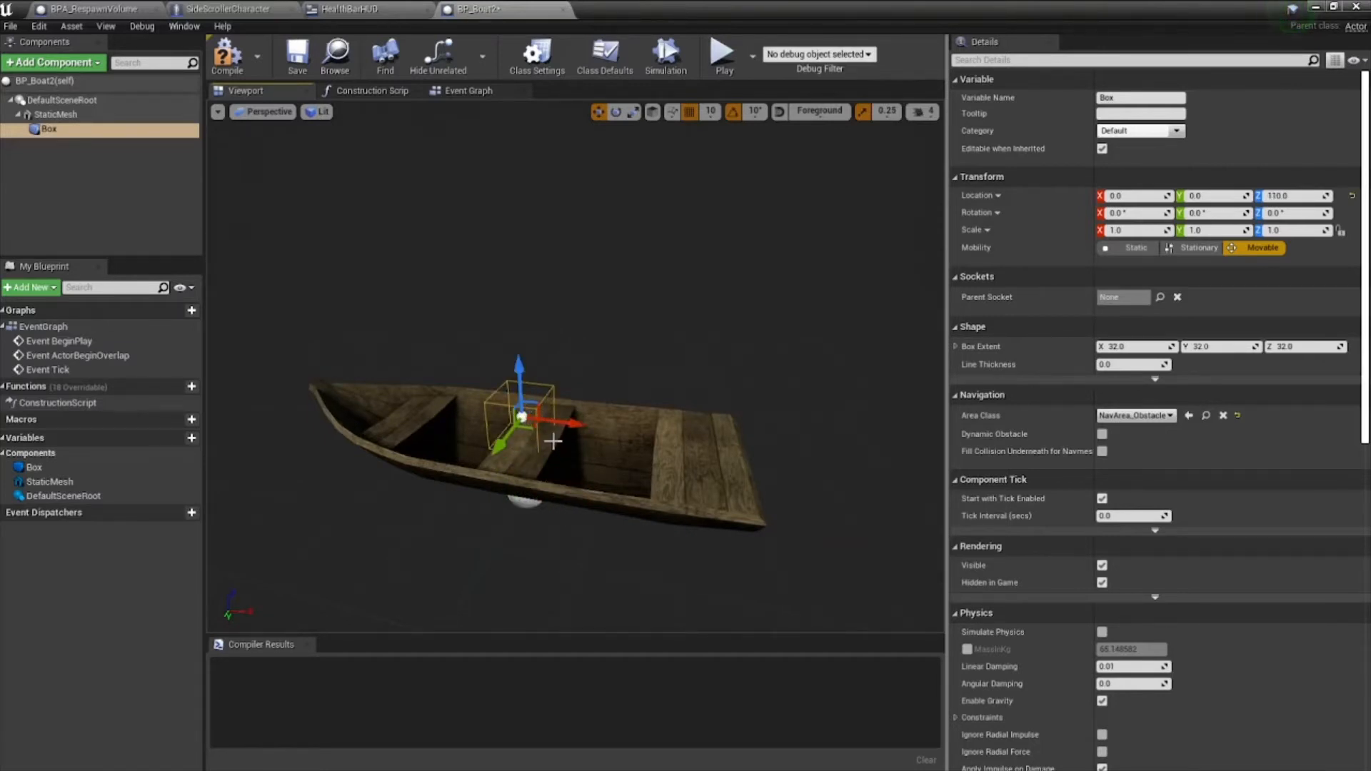
key("r")
left_click_drag(567, 422, 671, 429)
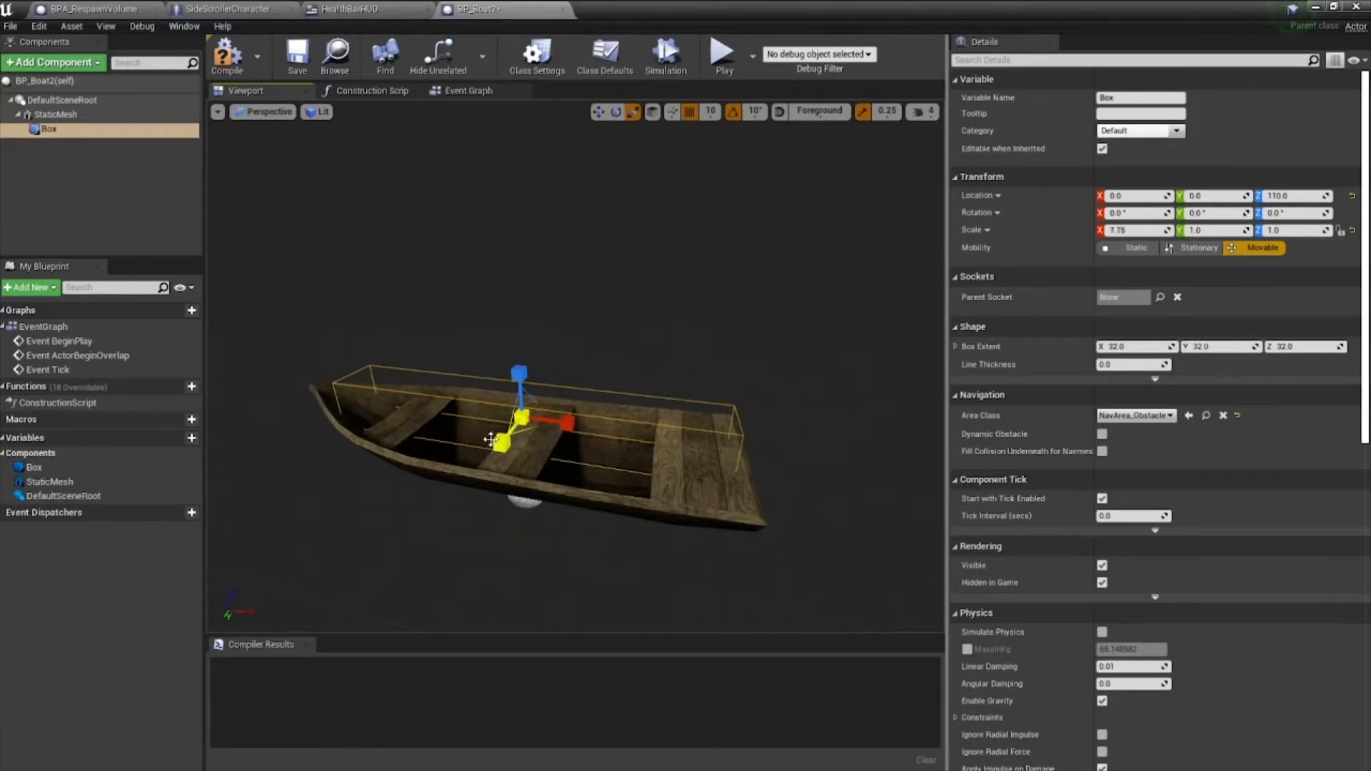
left_click_drag(501, 444, 480, 463)
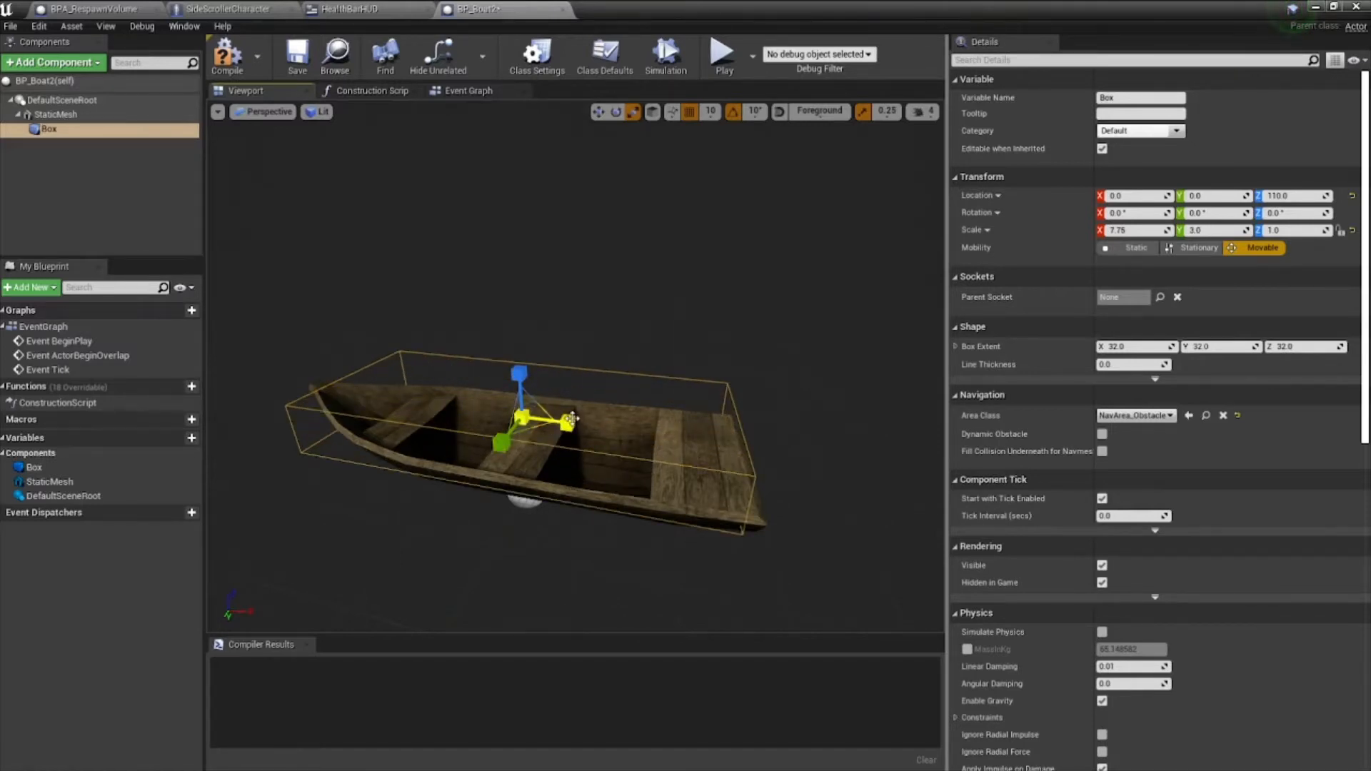
left_click_drag(572, 419, 577, 421)
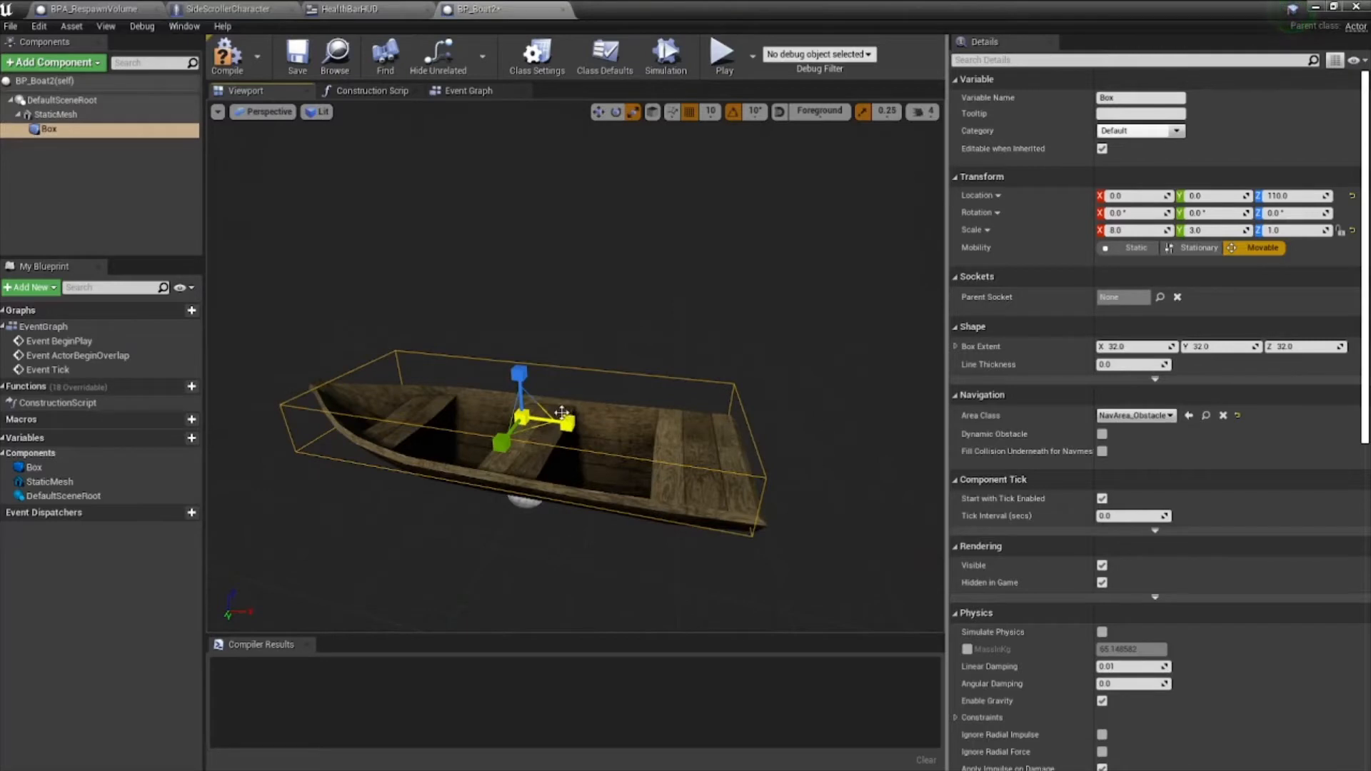
- Add an Interp To Movement component to the boat blueprint, keeping its default name
left_click(43, 68)
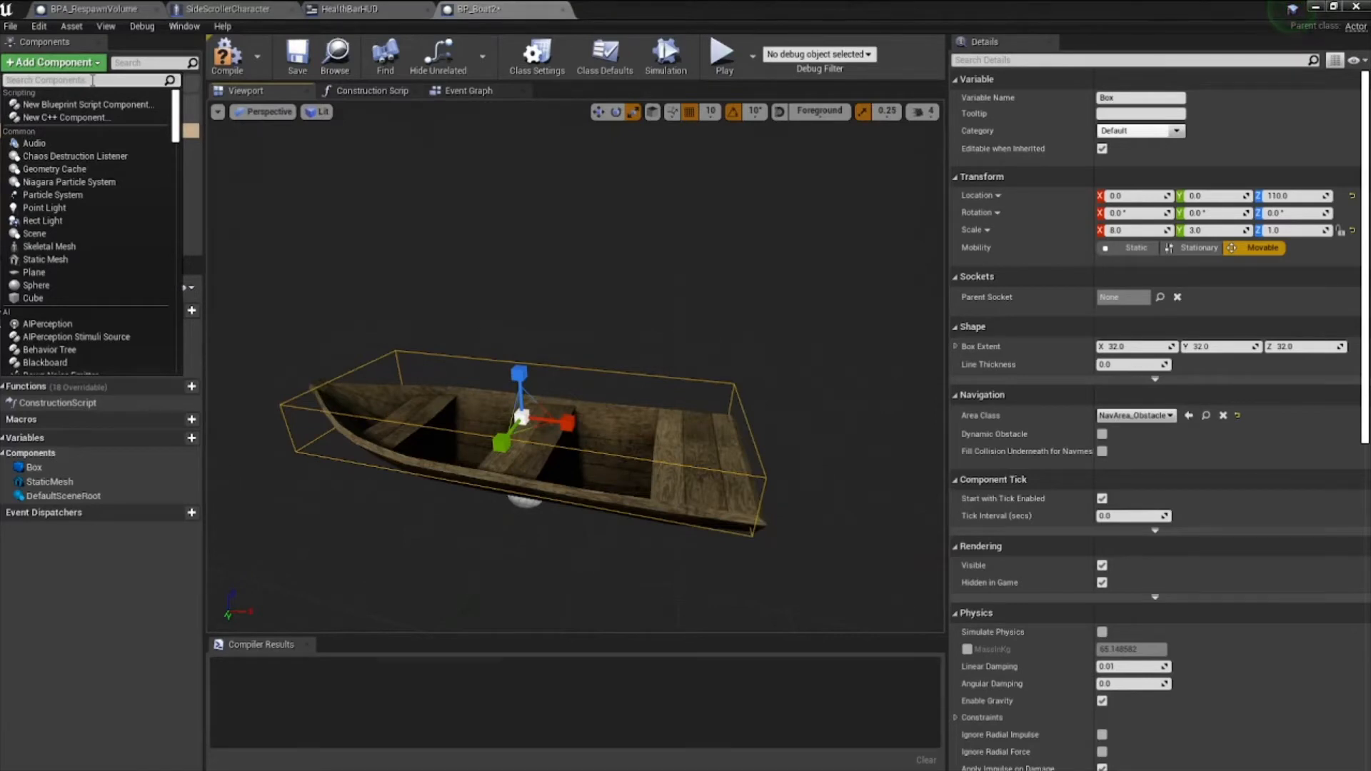
type("inter")
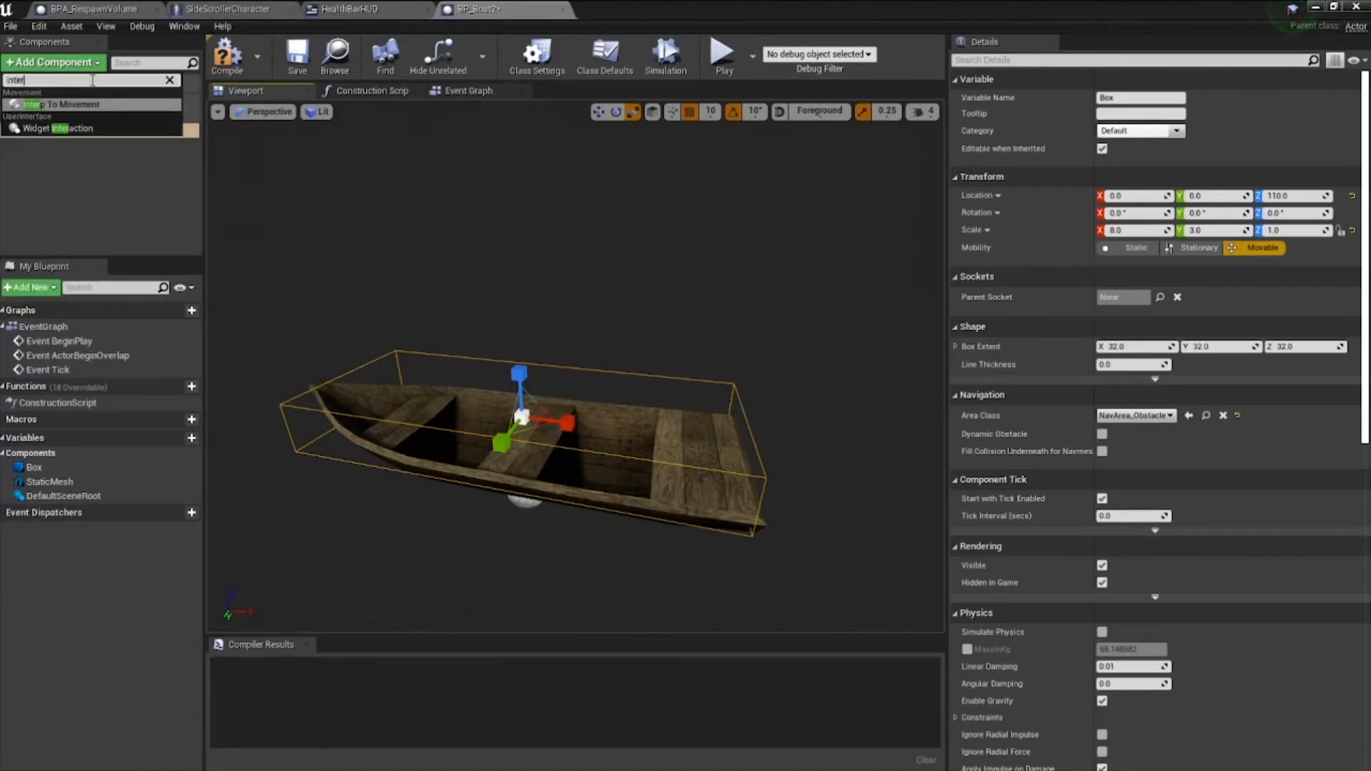
left_click(88, 107)
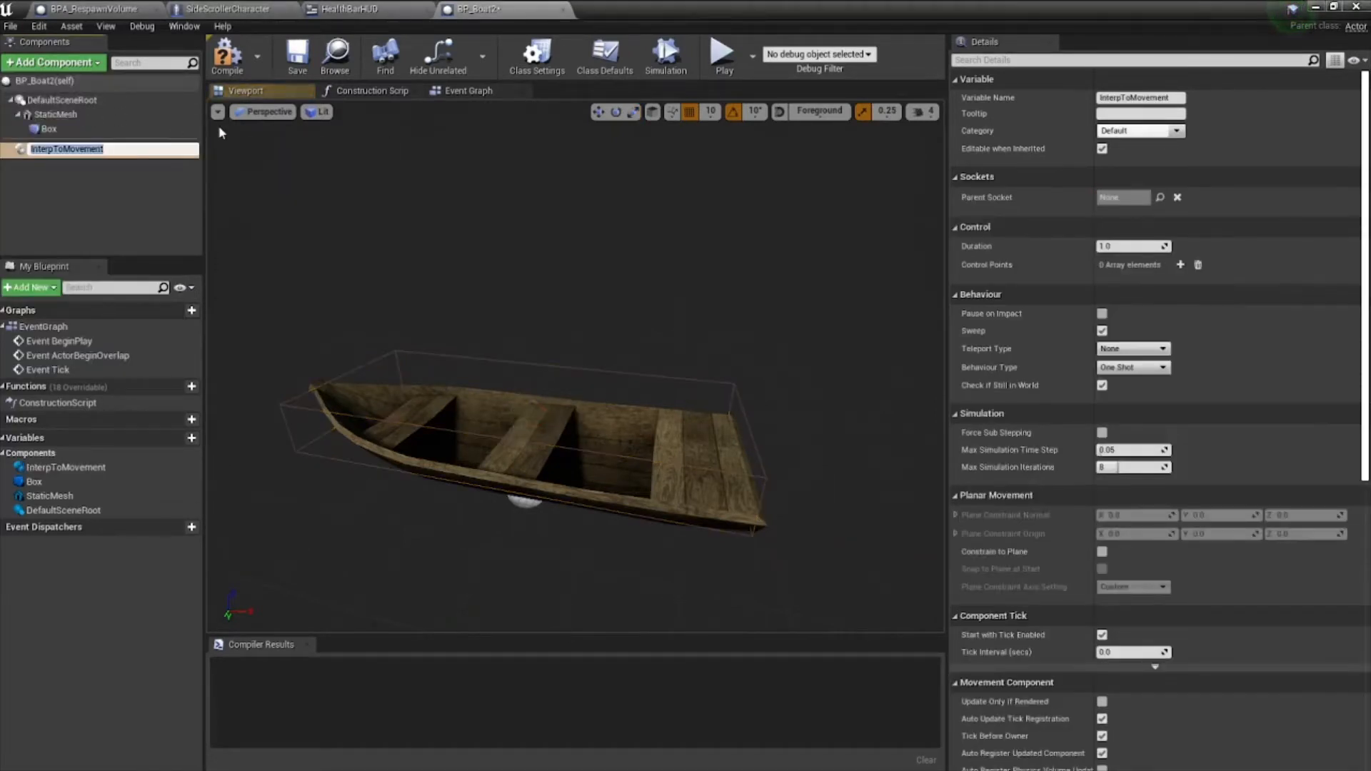
key("Return")
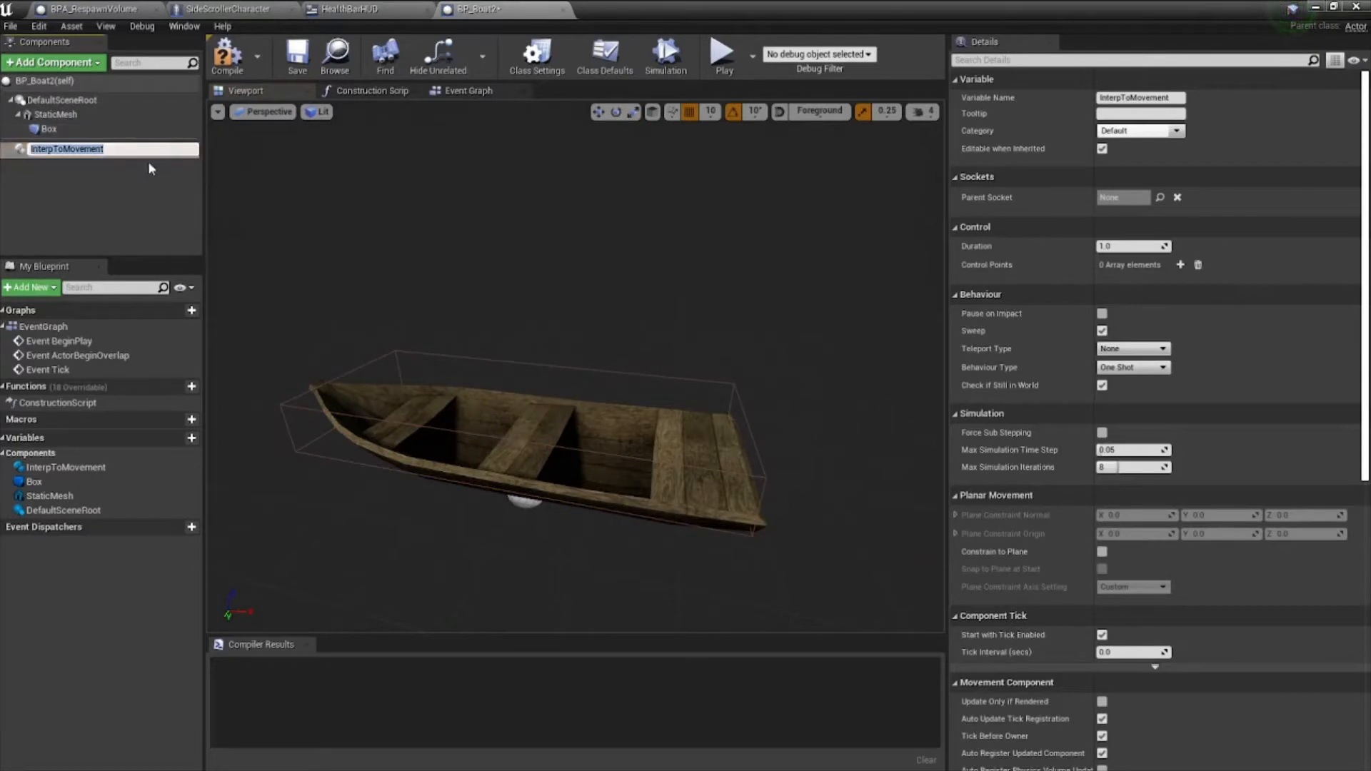
left_click(117, 183)
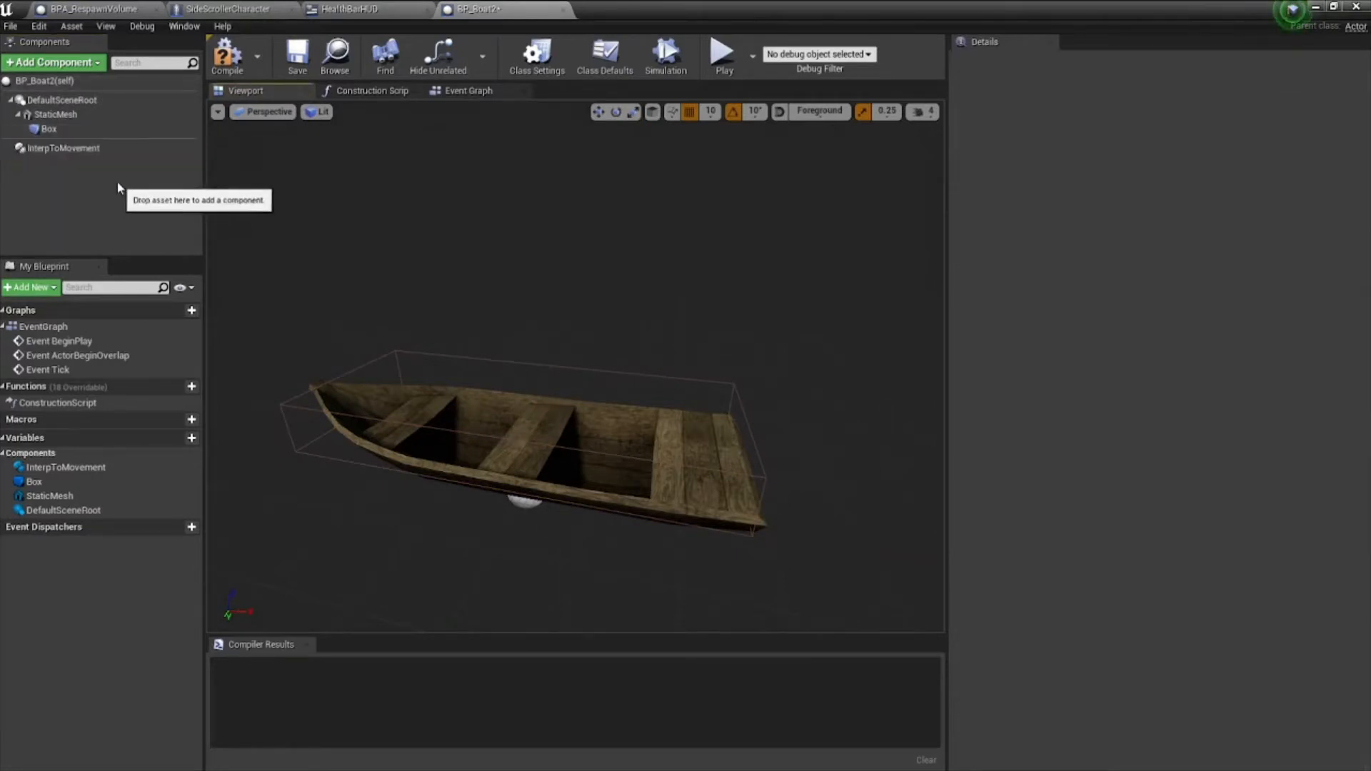
- Add a Rect Light component named ww to the boat blueprint
left_click(60, 67)
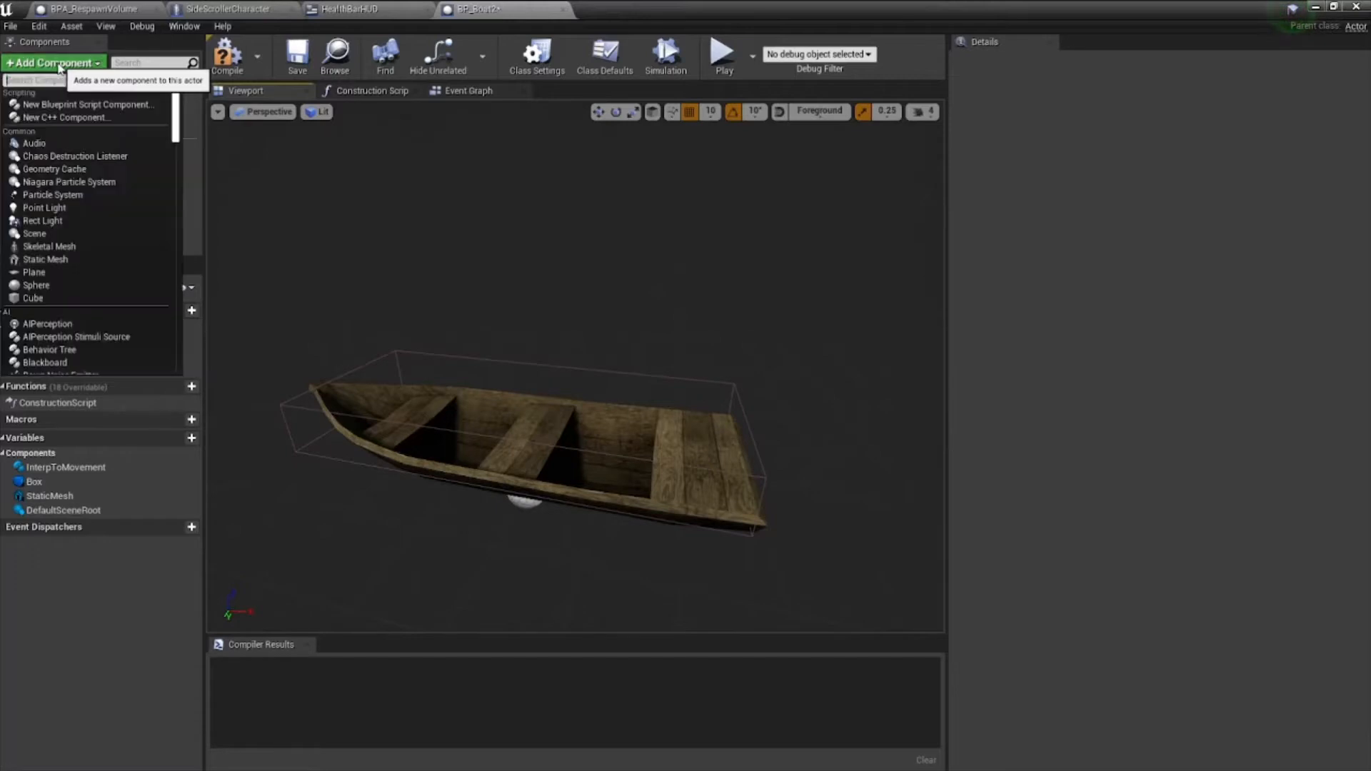
type("light")
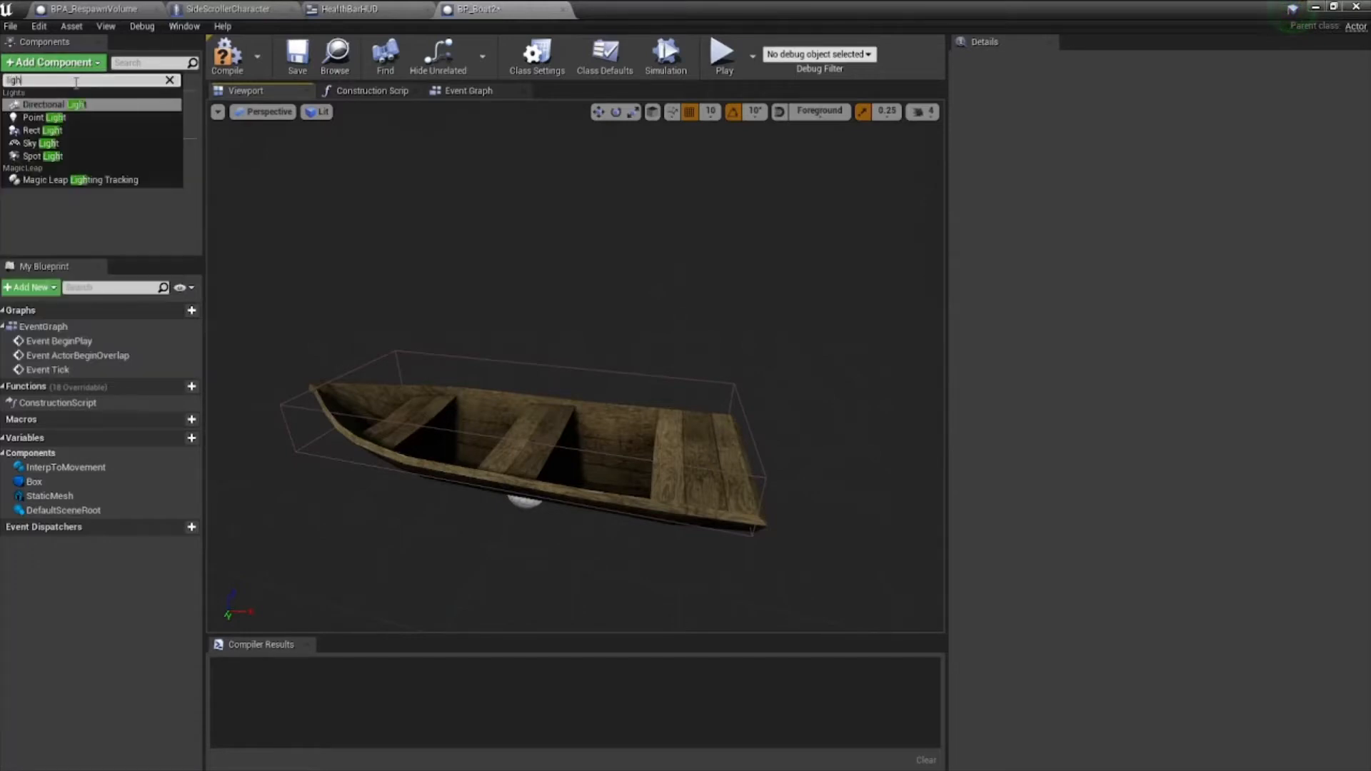
left_click(38, 132)
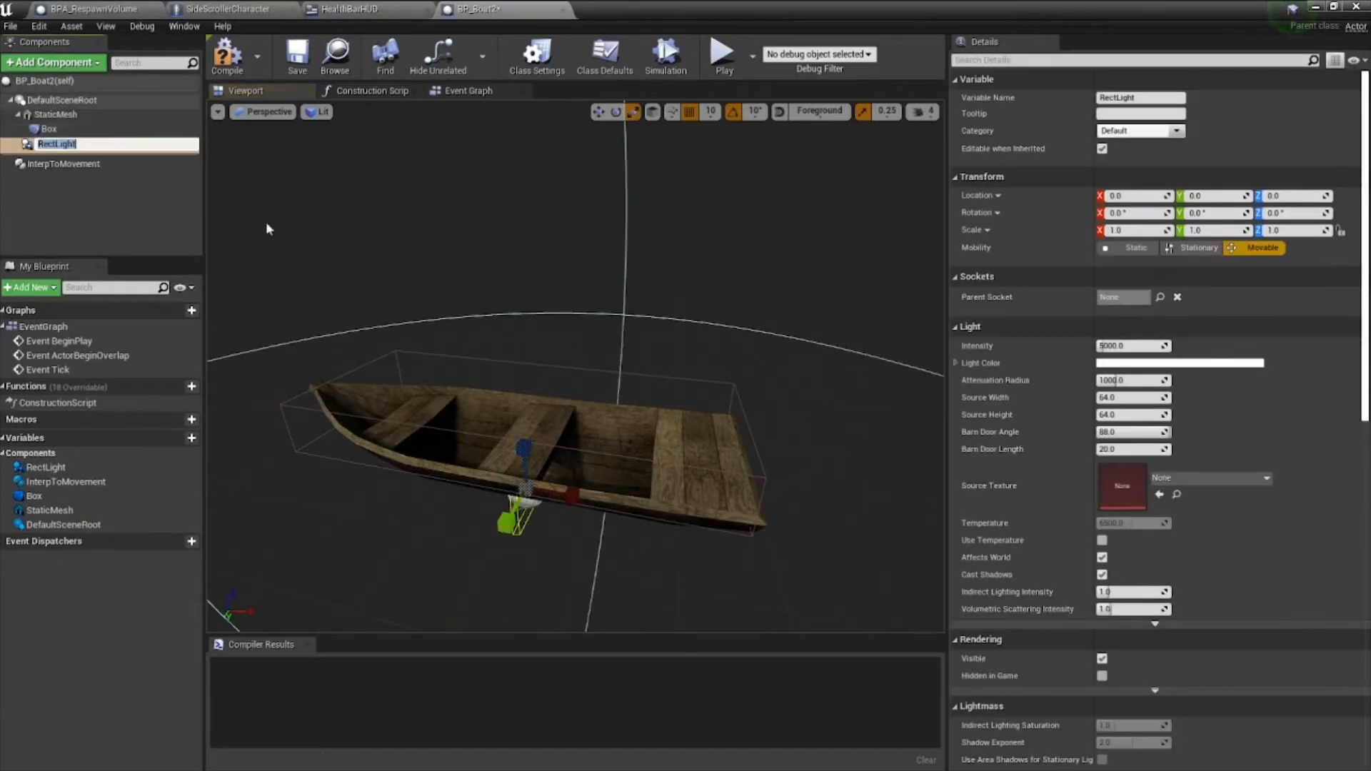
type("ww")
left_click(528, 450)
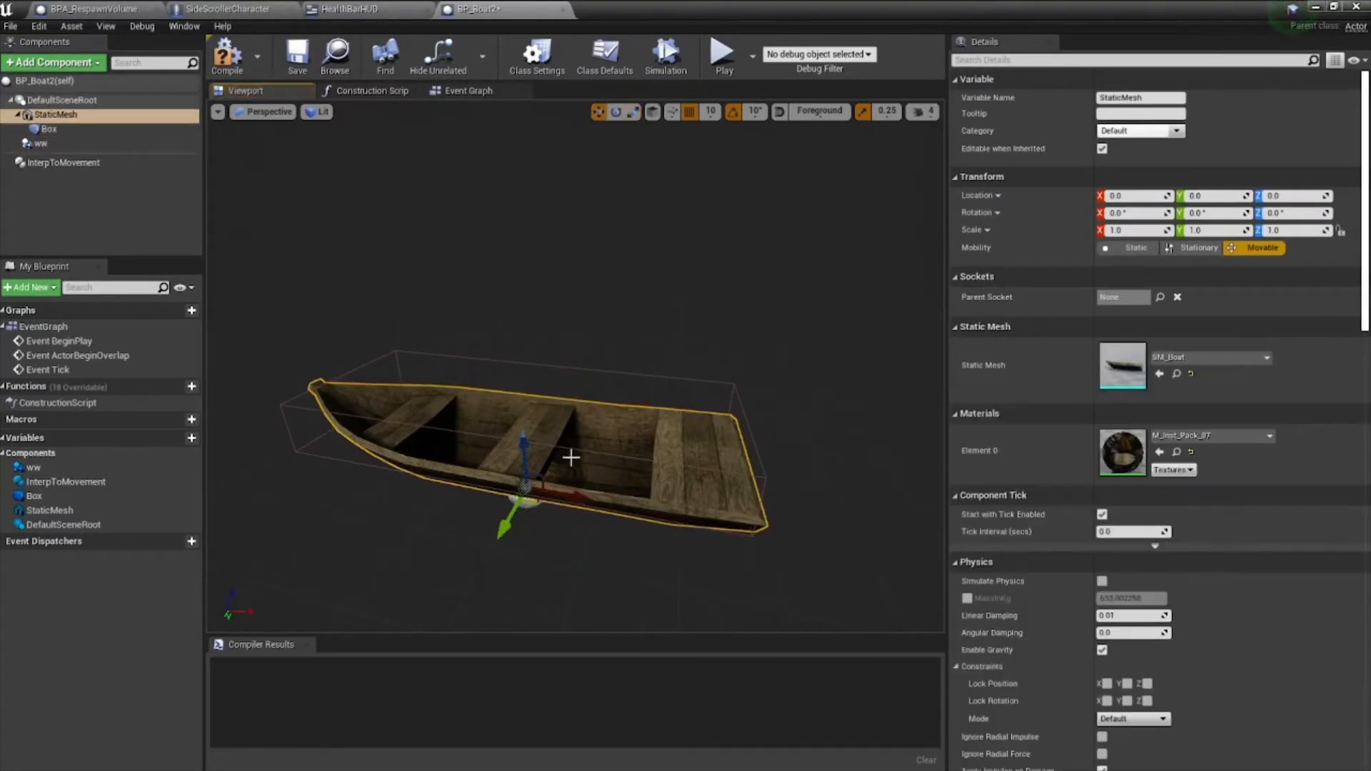
left_click_drag(523, 441, 513, 368)
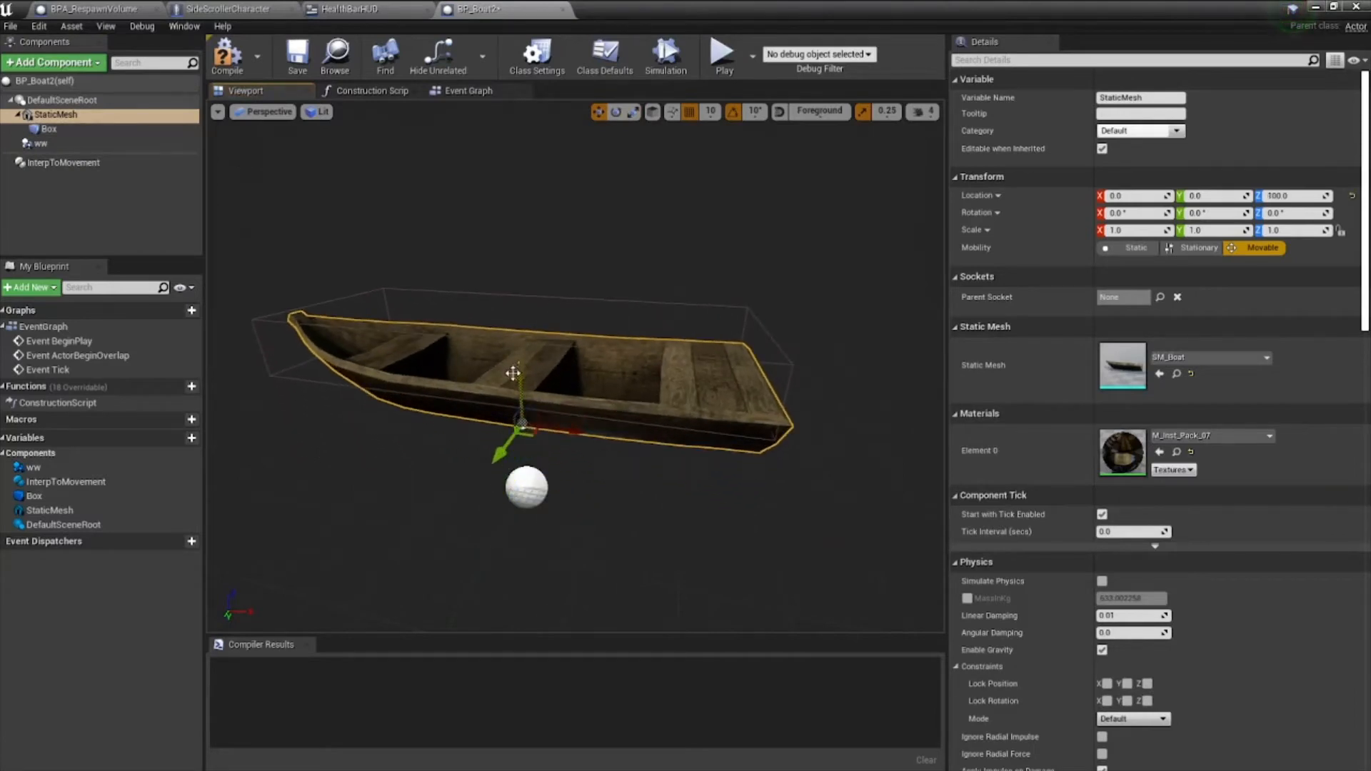
key("ctrl+z")
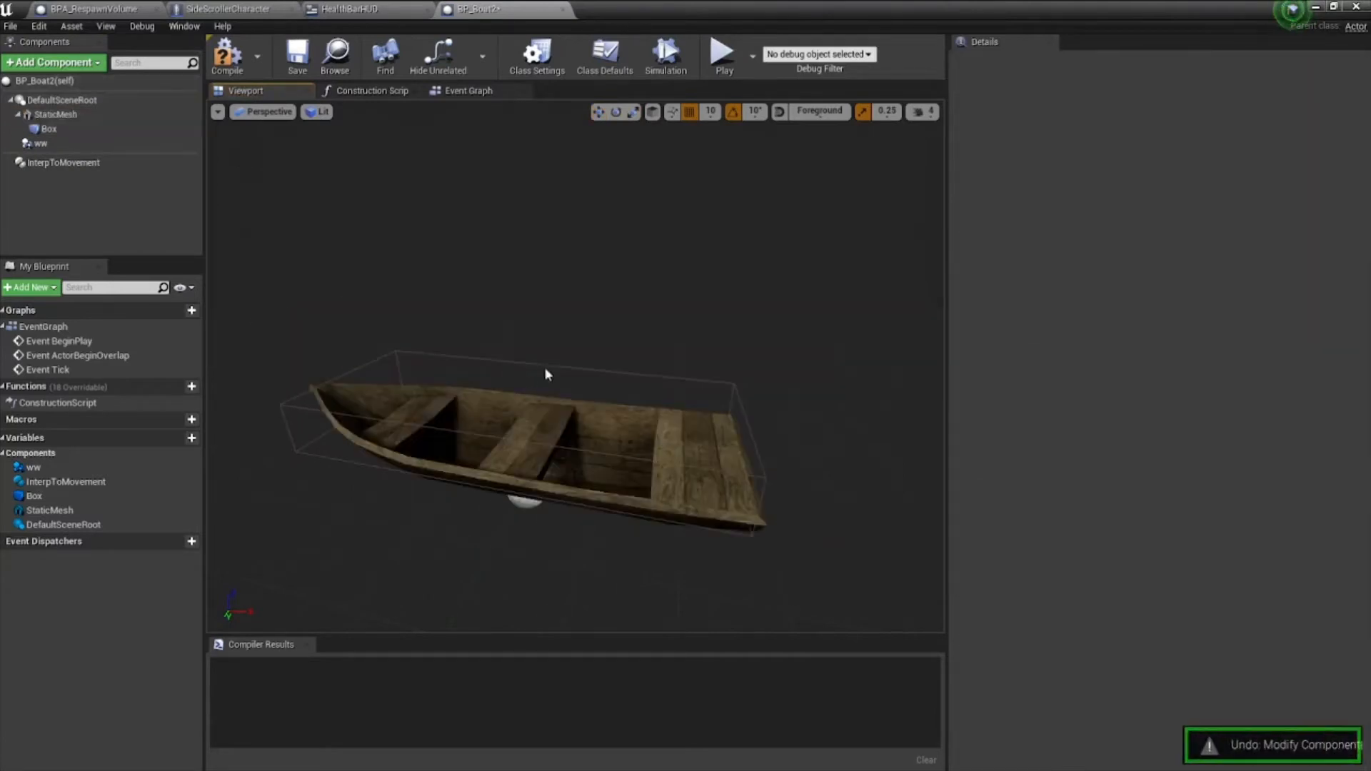
- Raise the ww rect light to Z 120 at X -60 and rotate it -90° in Y so it shines down into the boat
left_click(75, 146)
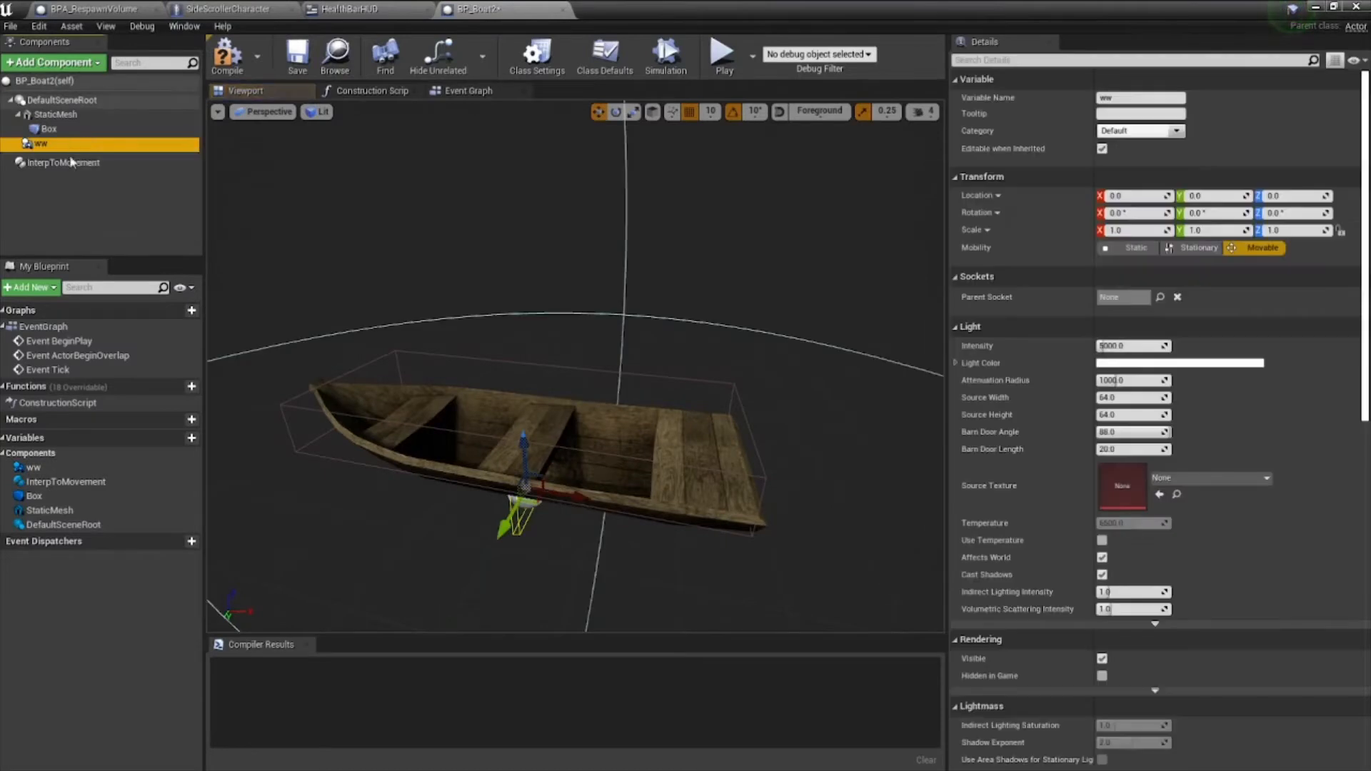
left_click_drag(523, 437, 568, 334)
key("r")
key("e")
left_click_drag(527, 391, 490, 411)
key("w")
left_click(487, 415)
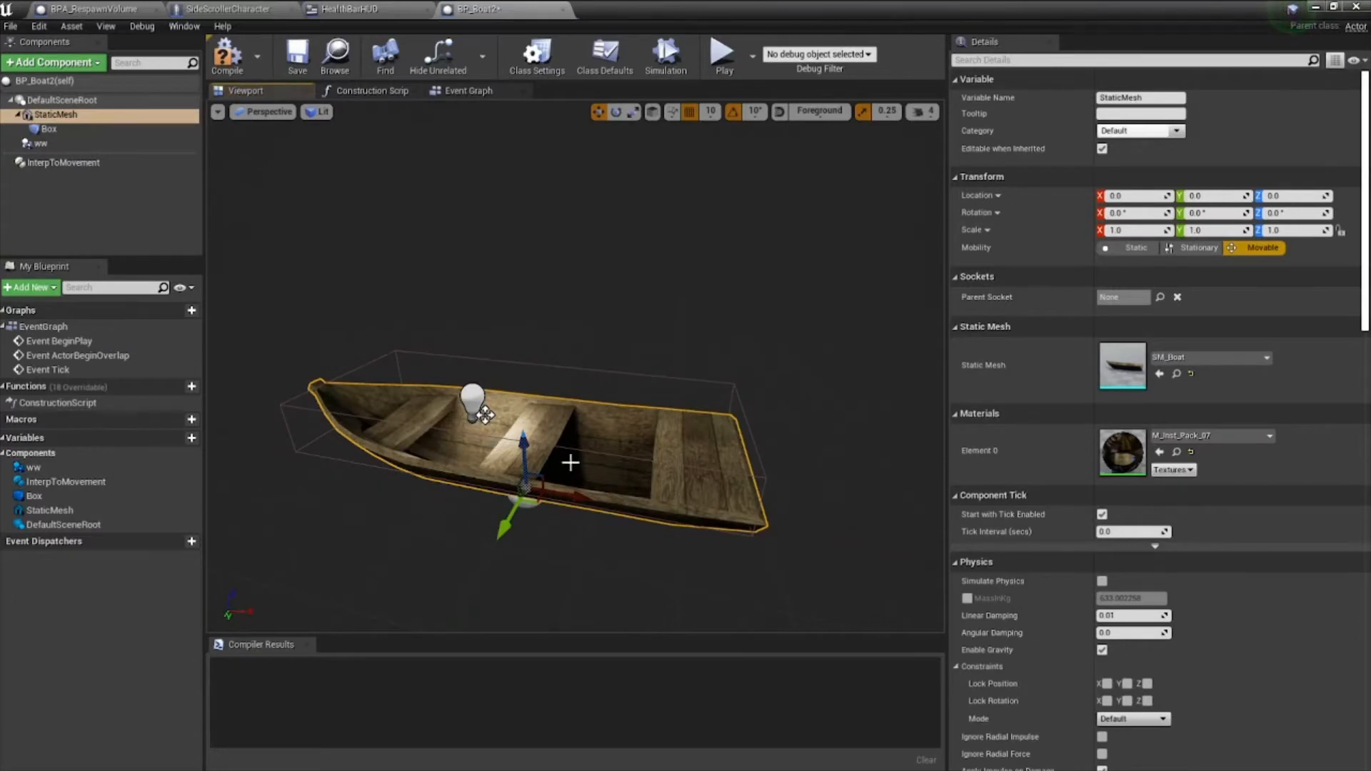
- Reposition the ww light above the boat to about X -20, Y -100 and Z 150
right_click_drag(624, 454, 472, 419)
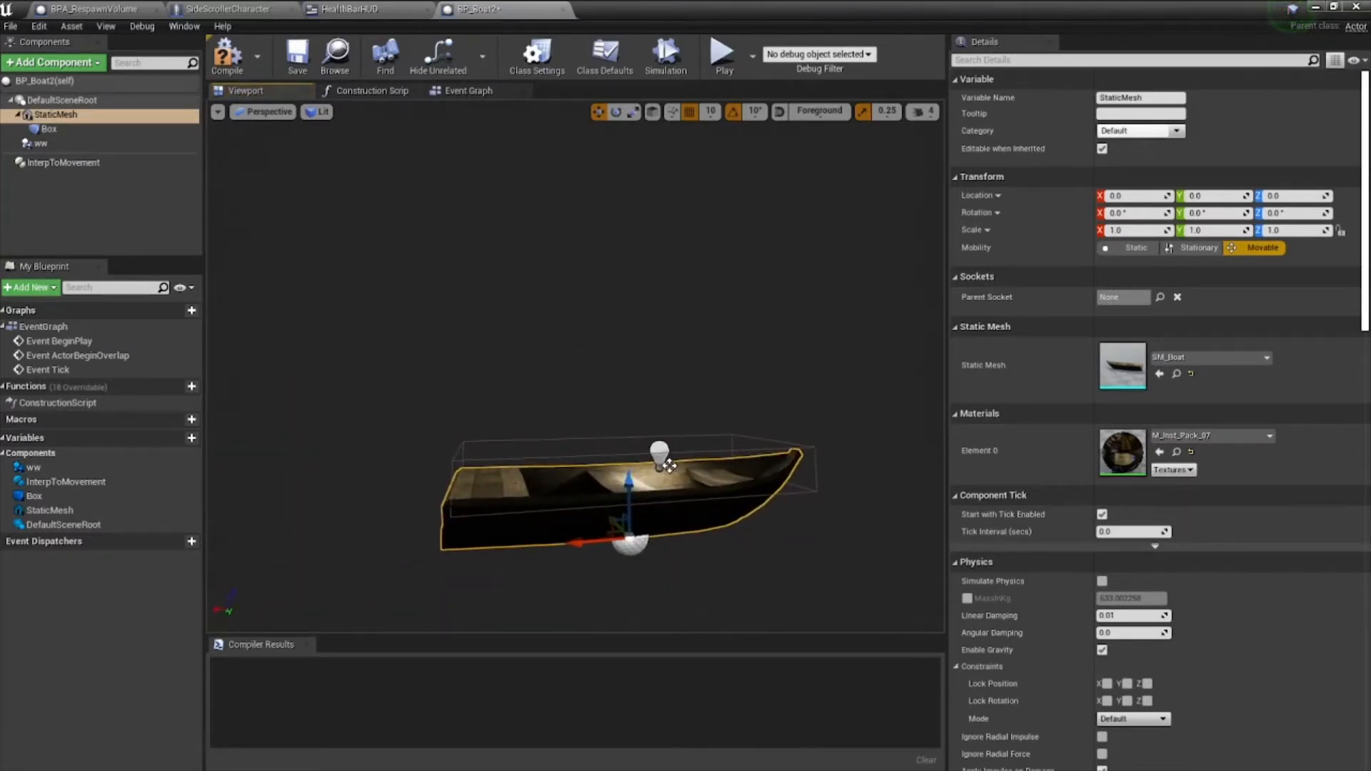
left_click(40, 143)
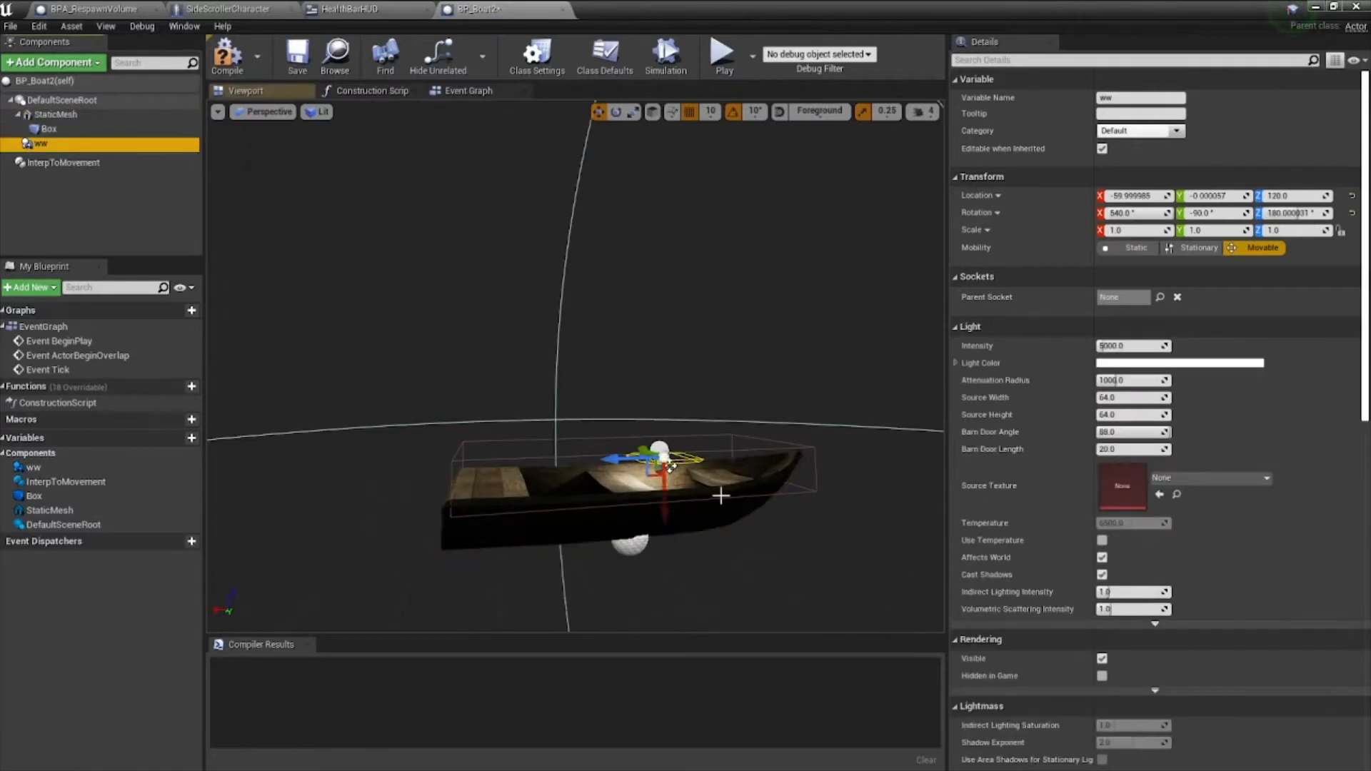
left_click_drag(664, 500, 679, 462)
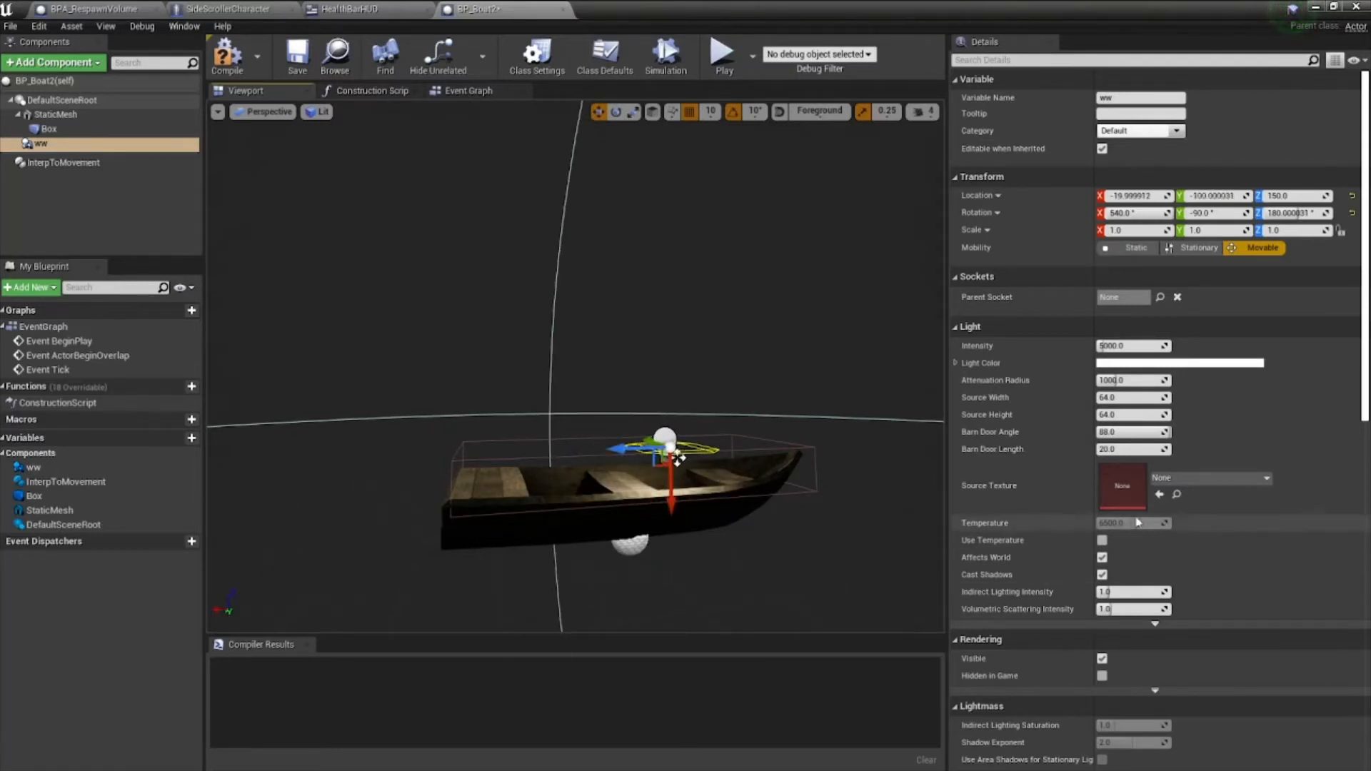
- Enlarge the ww light's source to about 112 wide and 450 high, and shift it to X 10 over the boat
left_click_drag(1120, 397, 1147, 414)
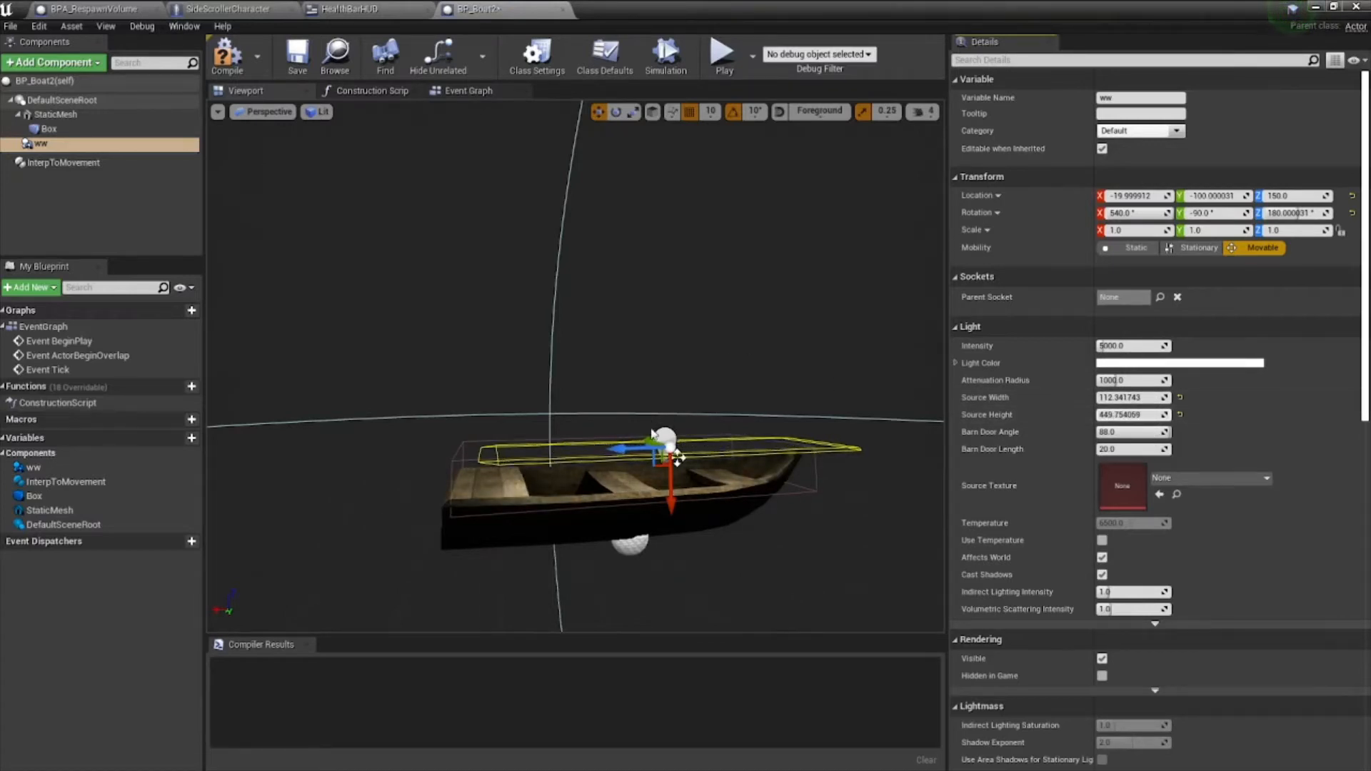
left_click_drag(653, 433, 683, 437)
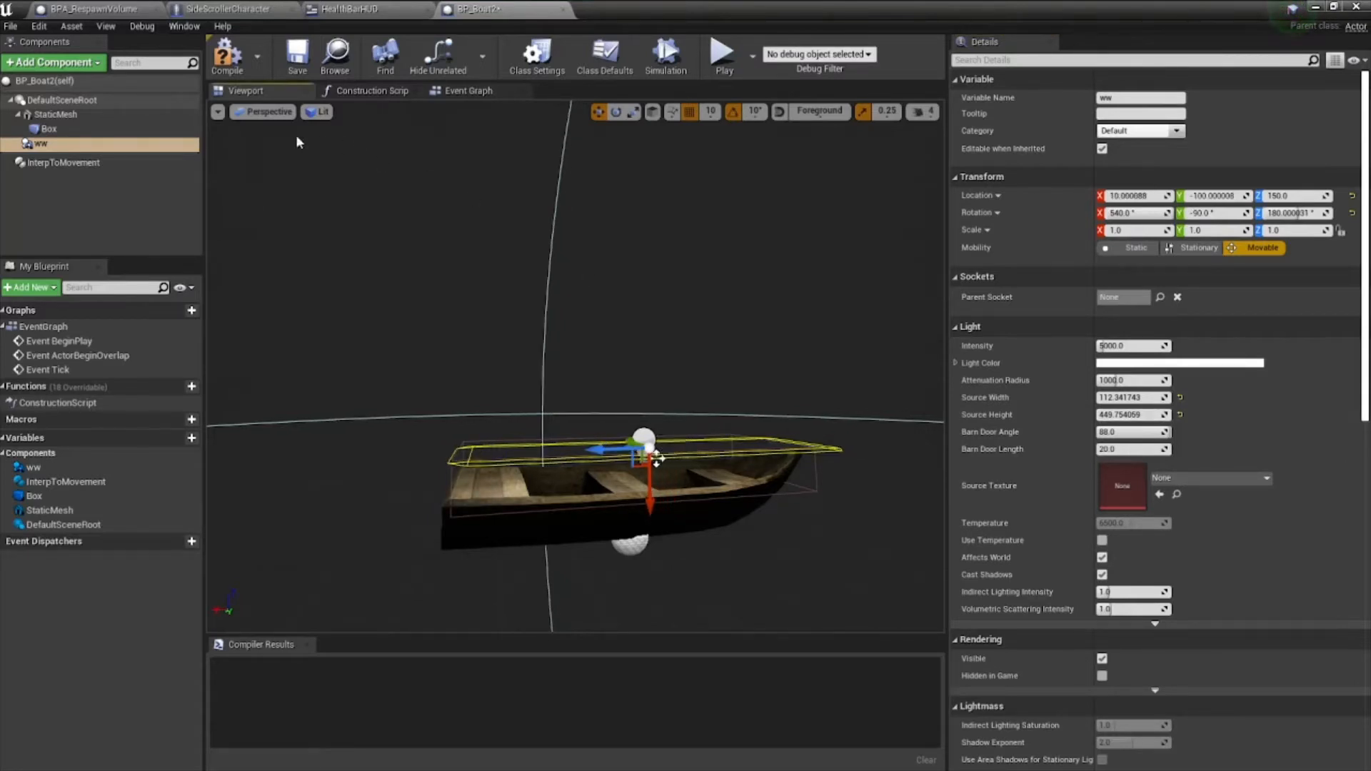
- Compile and save the boat blueprint, and delete all default event nodes from its Event Graph
left_click(227, 55)
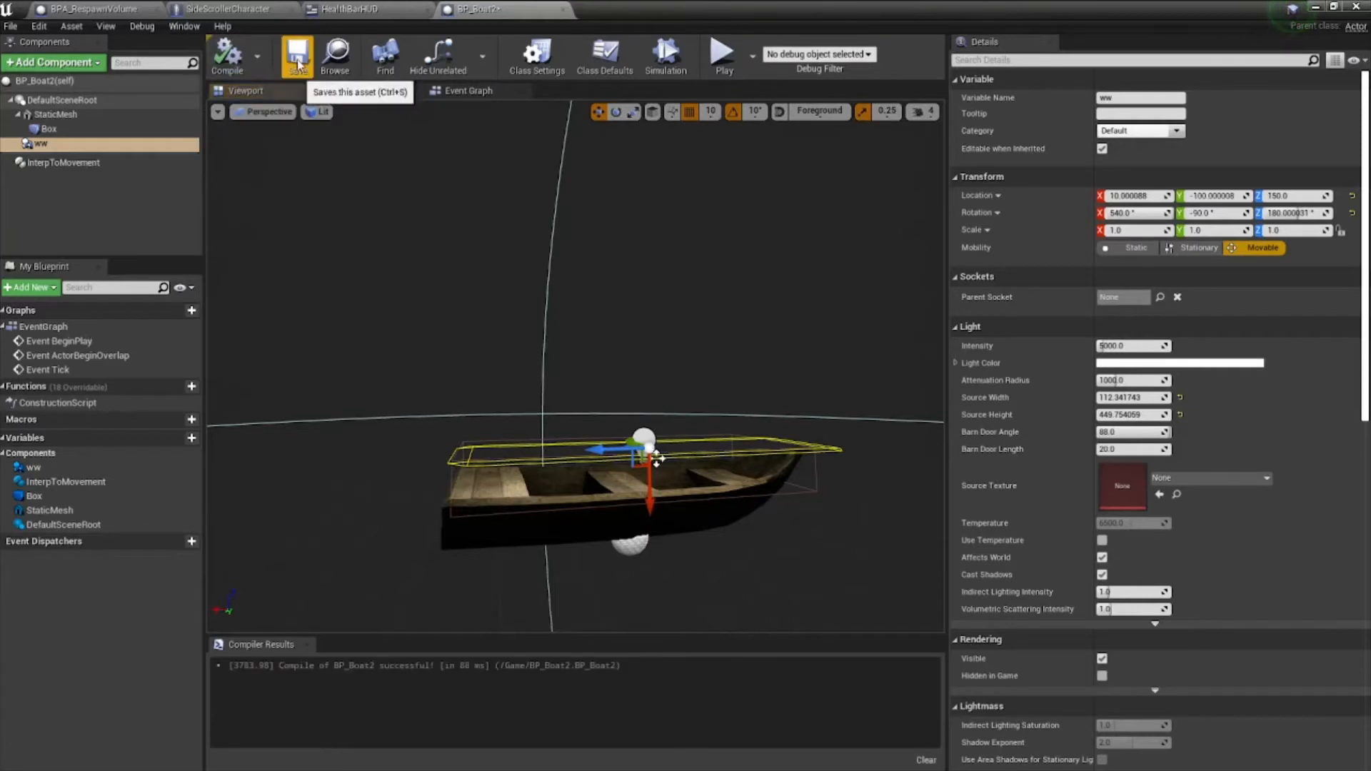
left_click(296, 60)
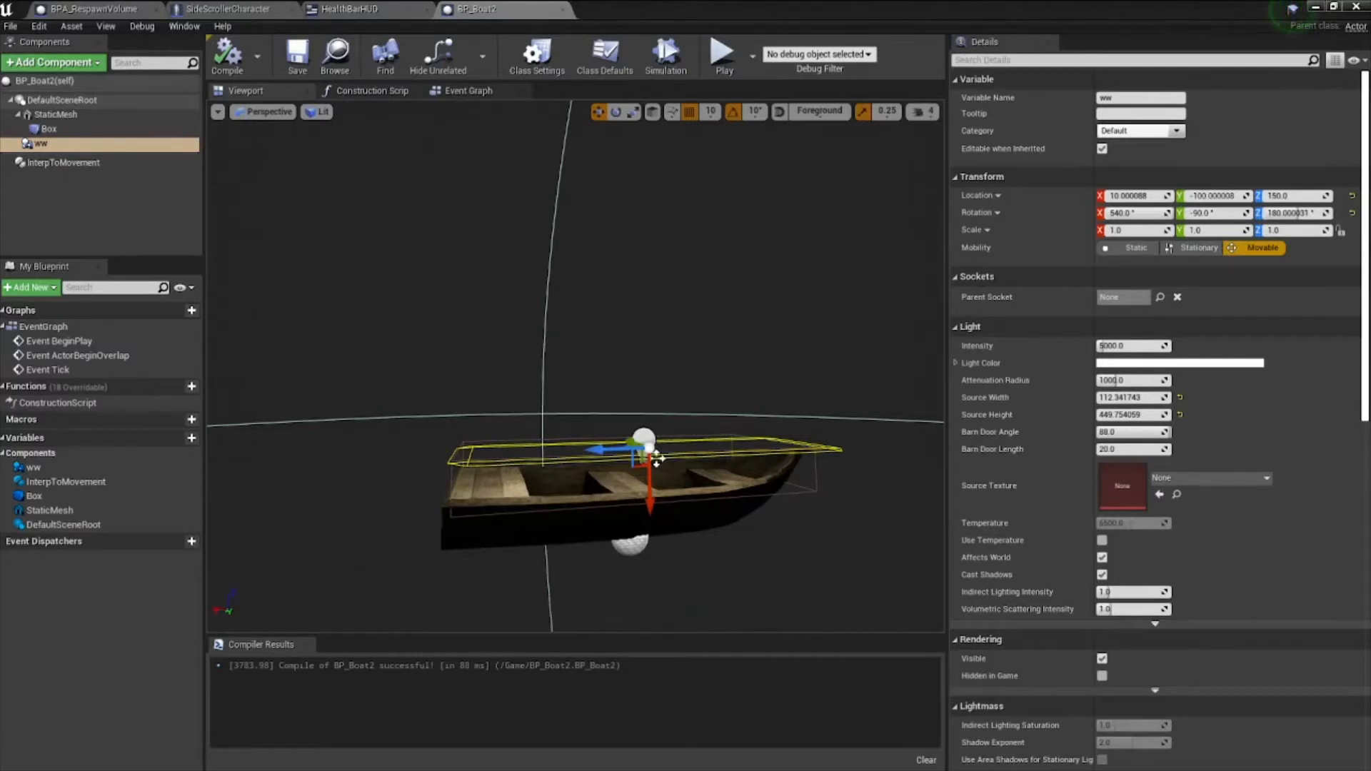
left_click(455, 90)
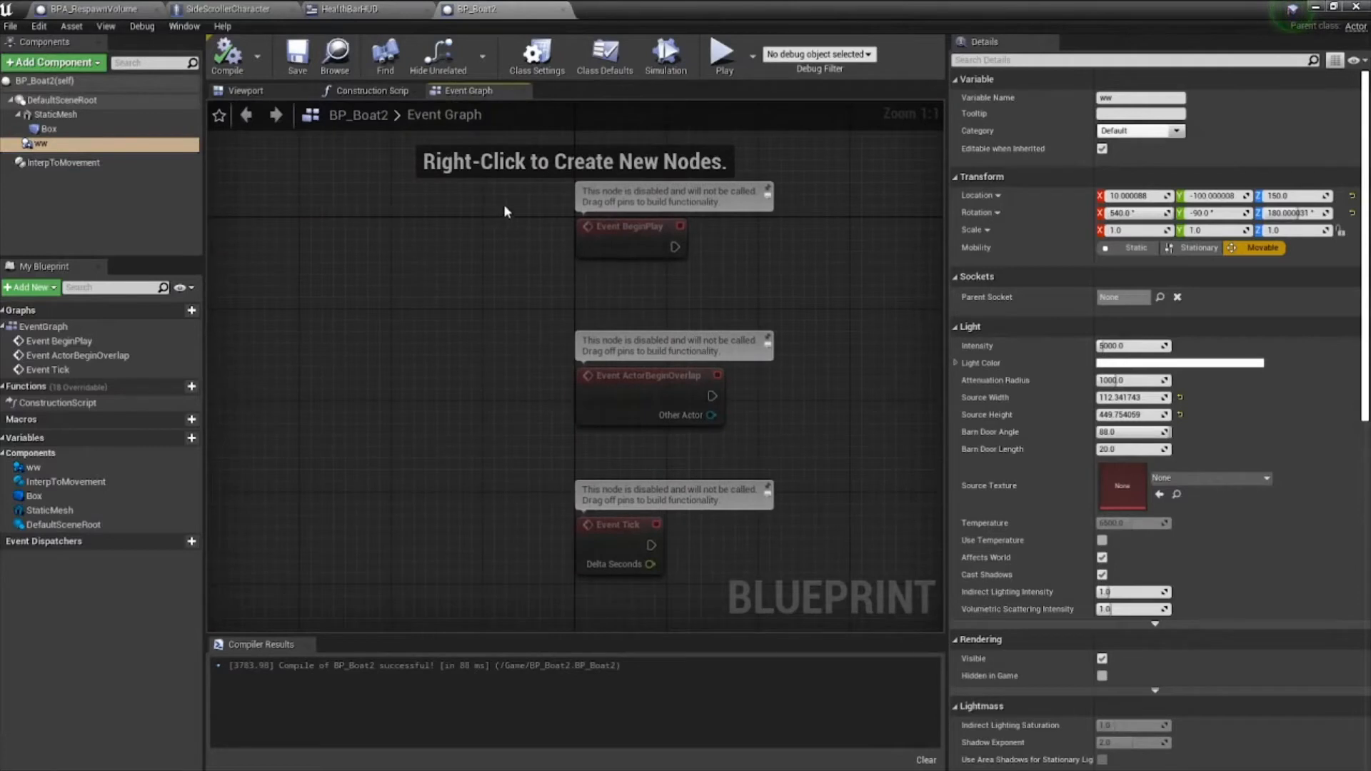
left_click_drag(503, 211, 738, 590)
key("Delete")
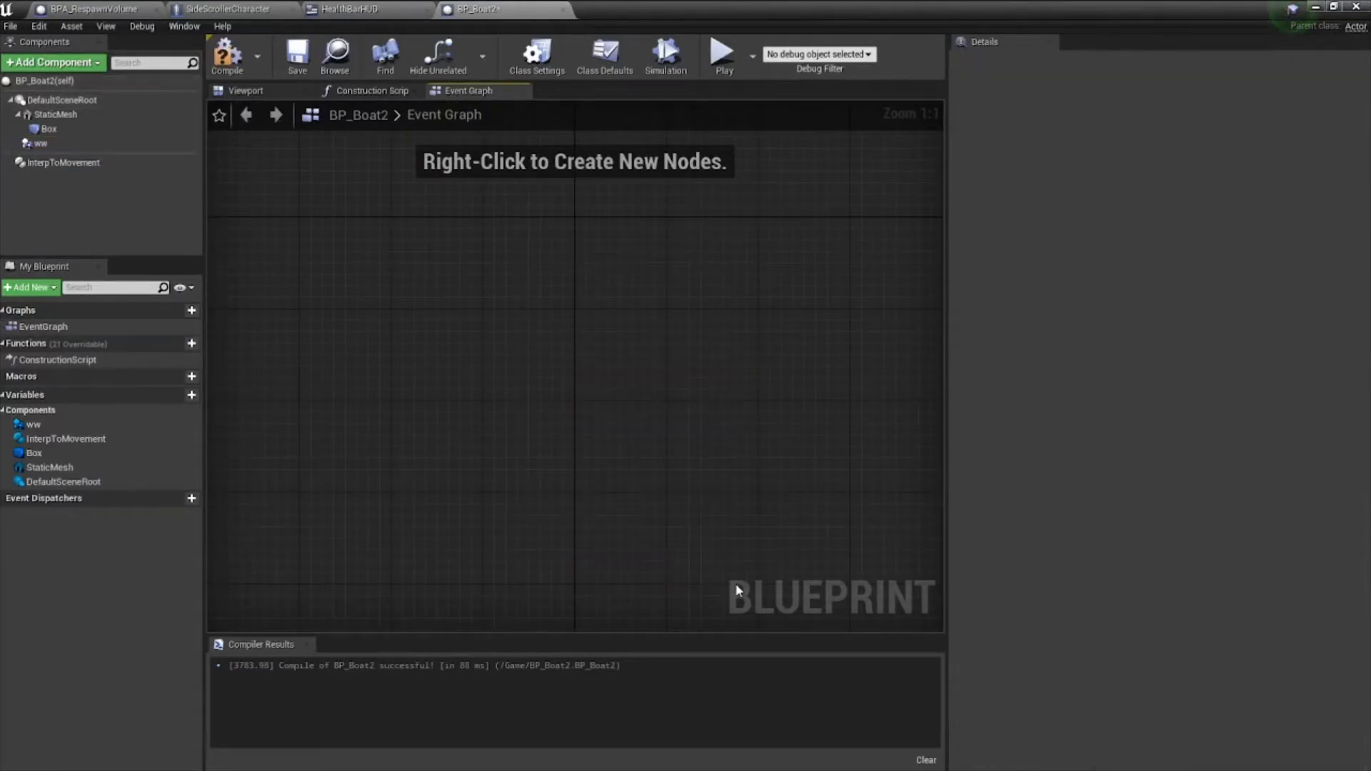
- Add an On Component Begin Overlap event for the Box component and place it near the graph's upper-left area
left_click(61, 128)
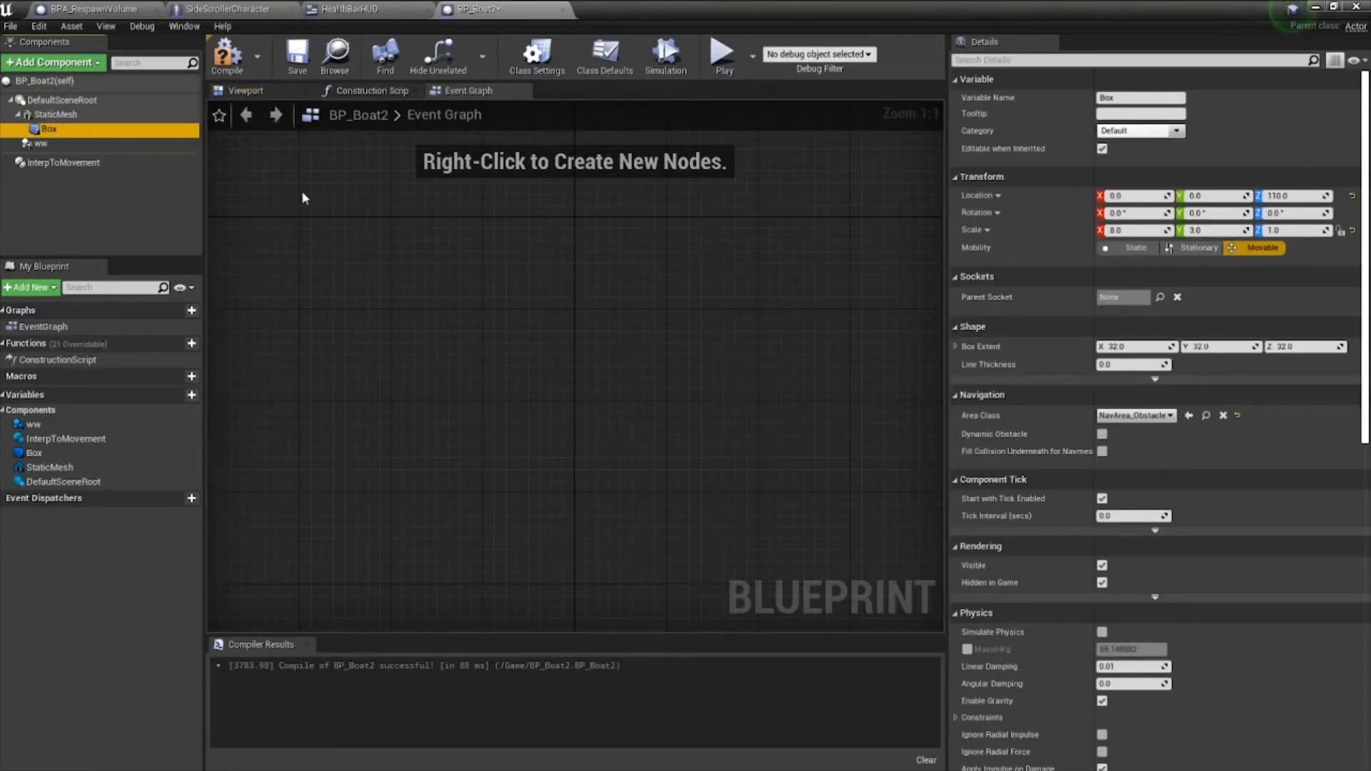
scroll(1227, 434, "down", 5)
scroll(1231, 463, "down", 10)
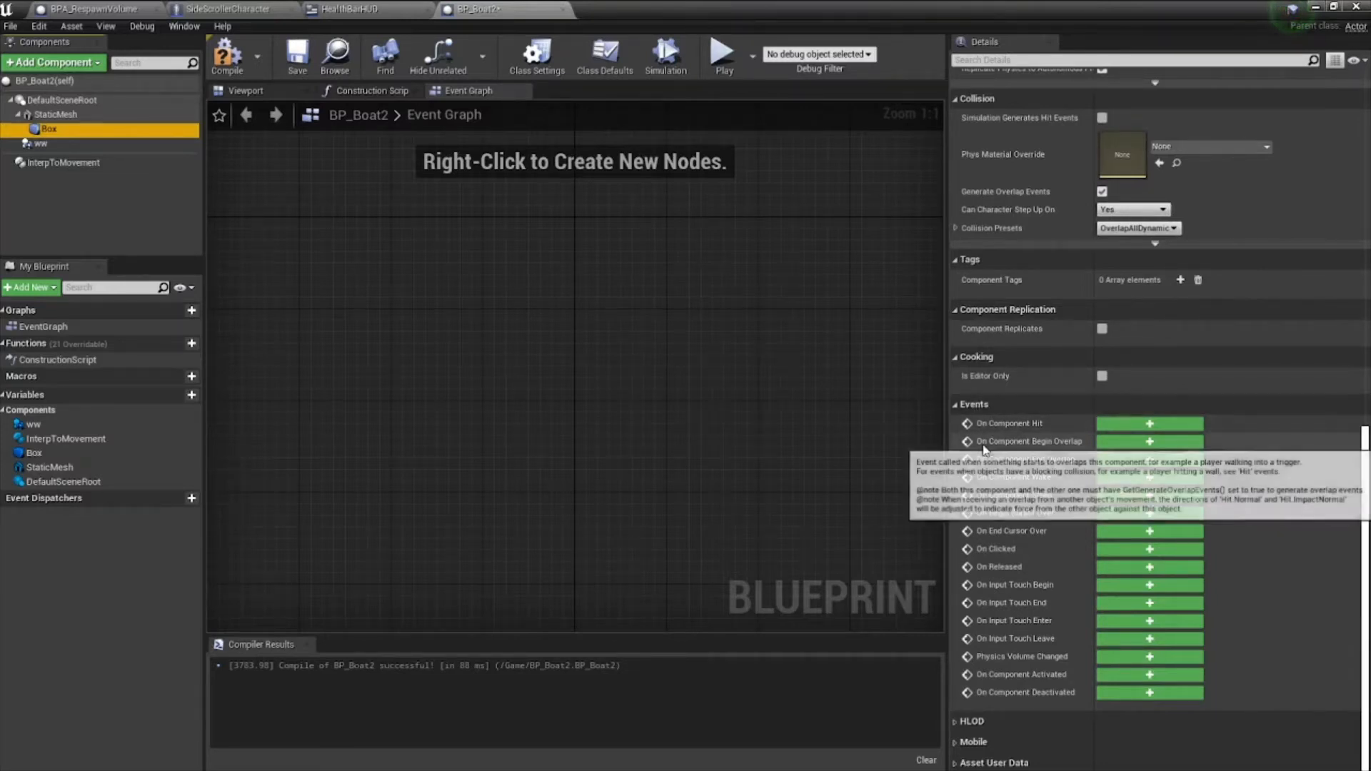
left_click(1156, 445)
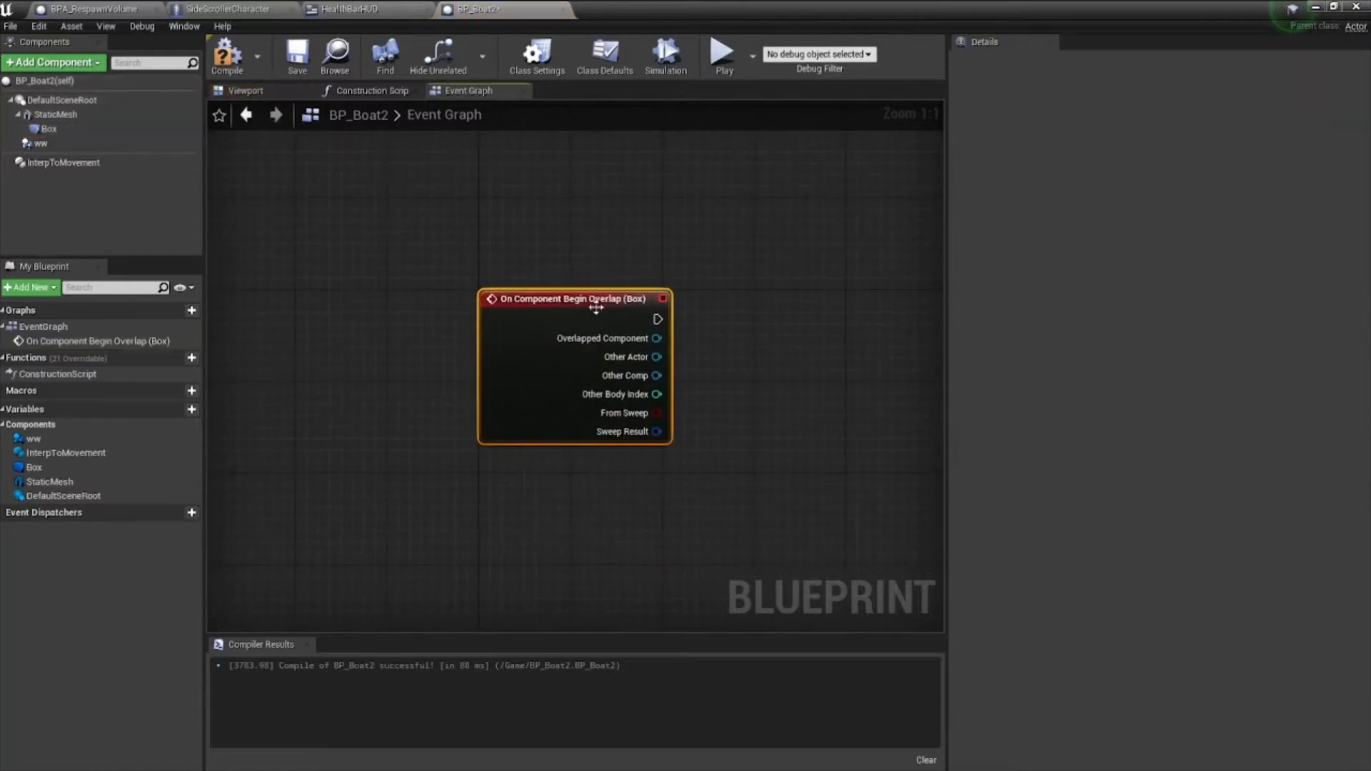
left_click_drag(573, 296, 328, 200)
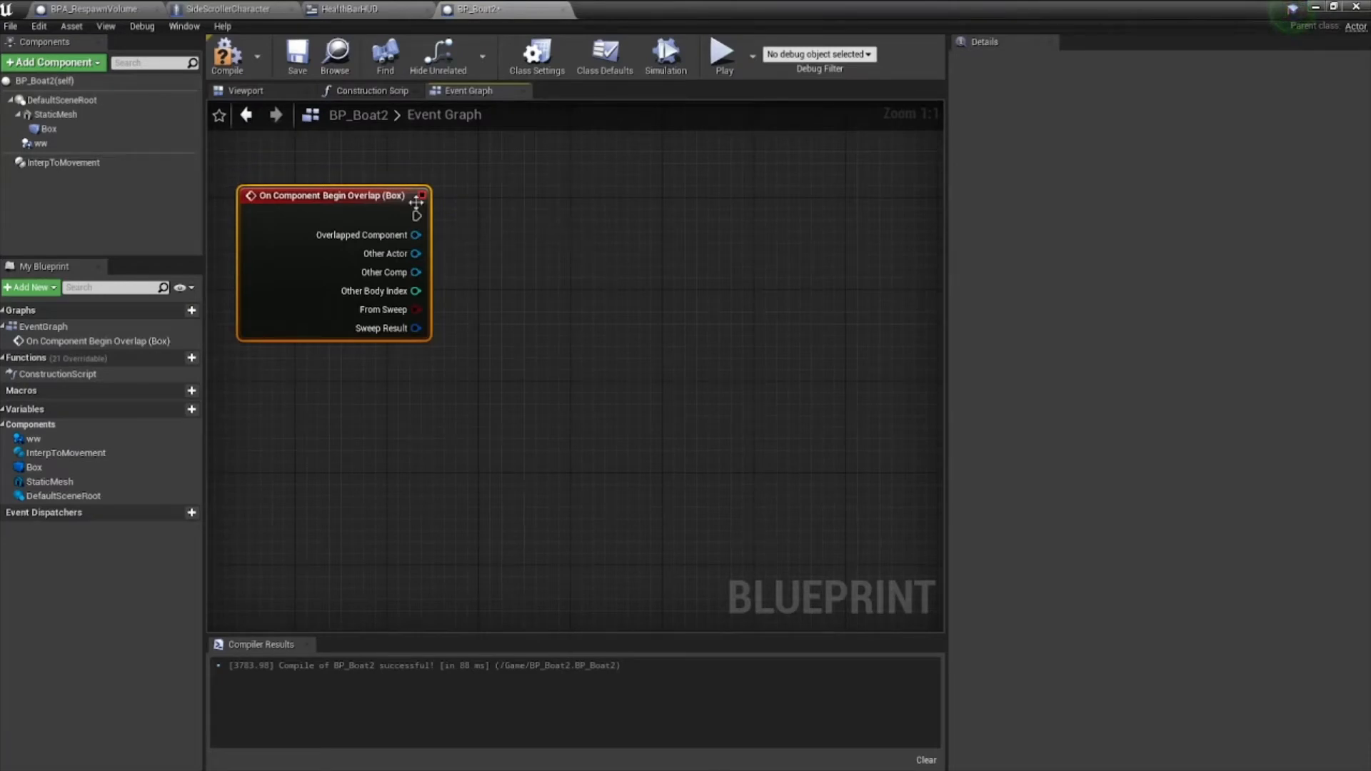
- Add a Cast To SideScrollerCharacter node after the overlap event and connect Other Actor to its Object input
left_click_drag(417, 216, 479, 218)
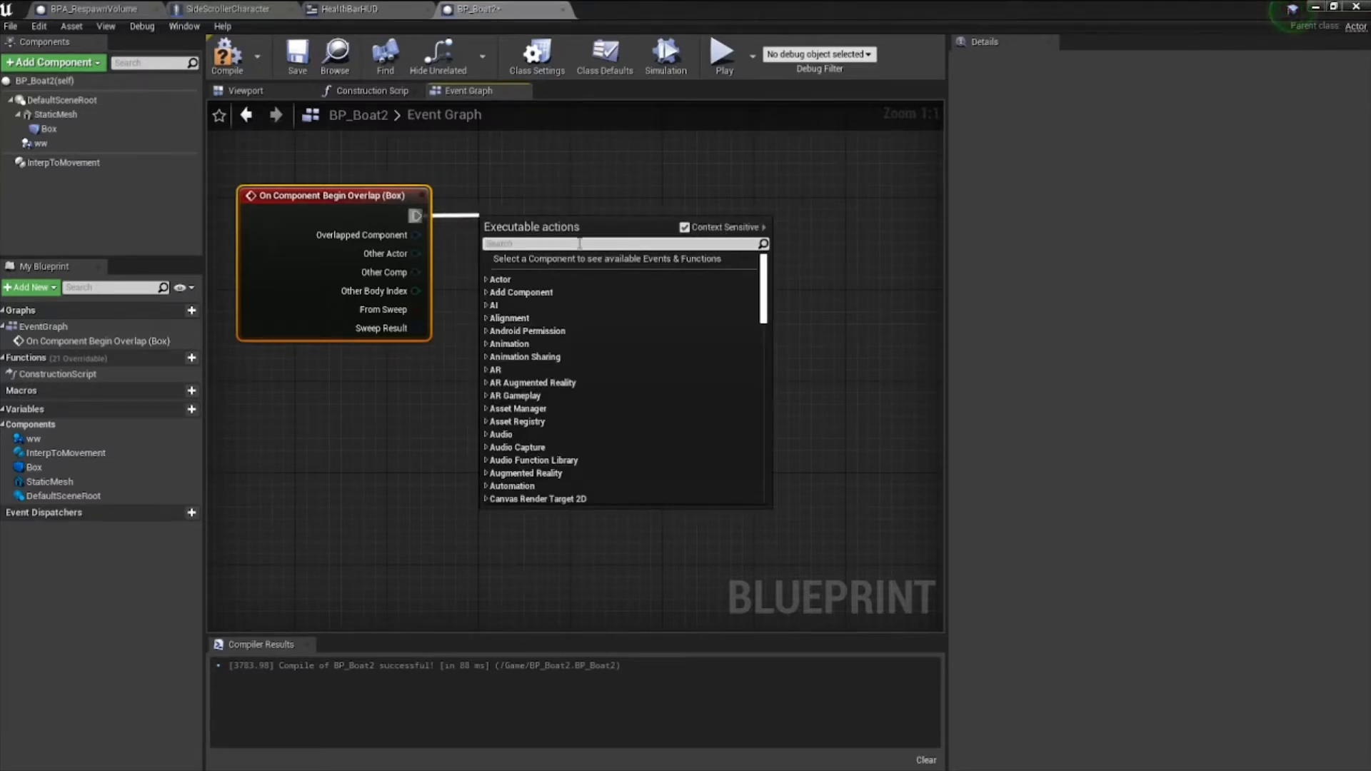
type("cast")
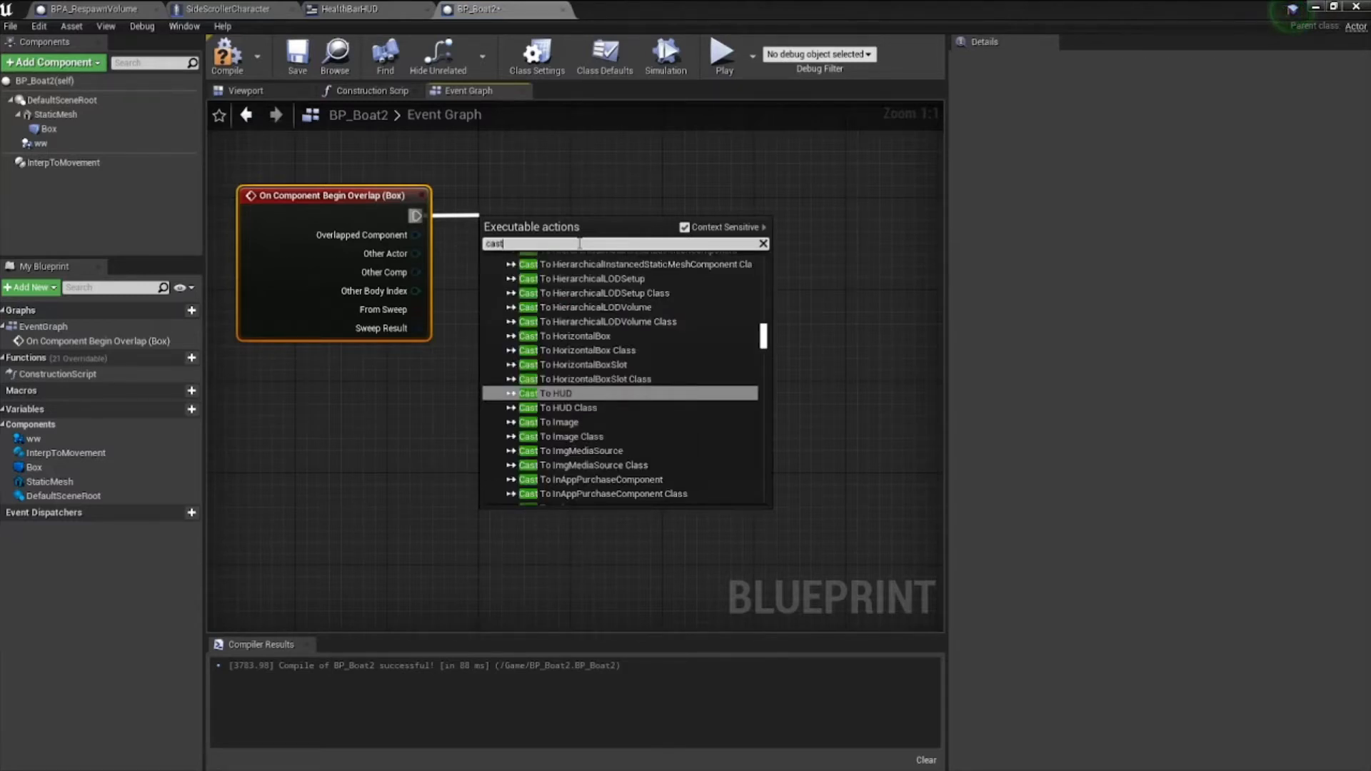
type("to side")
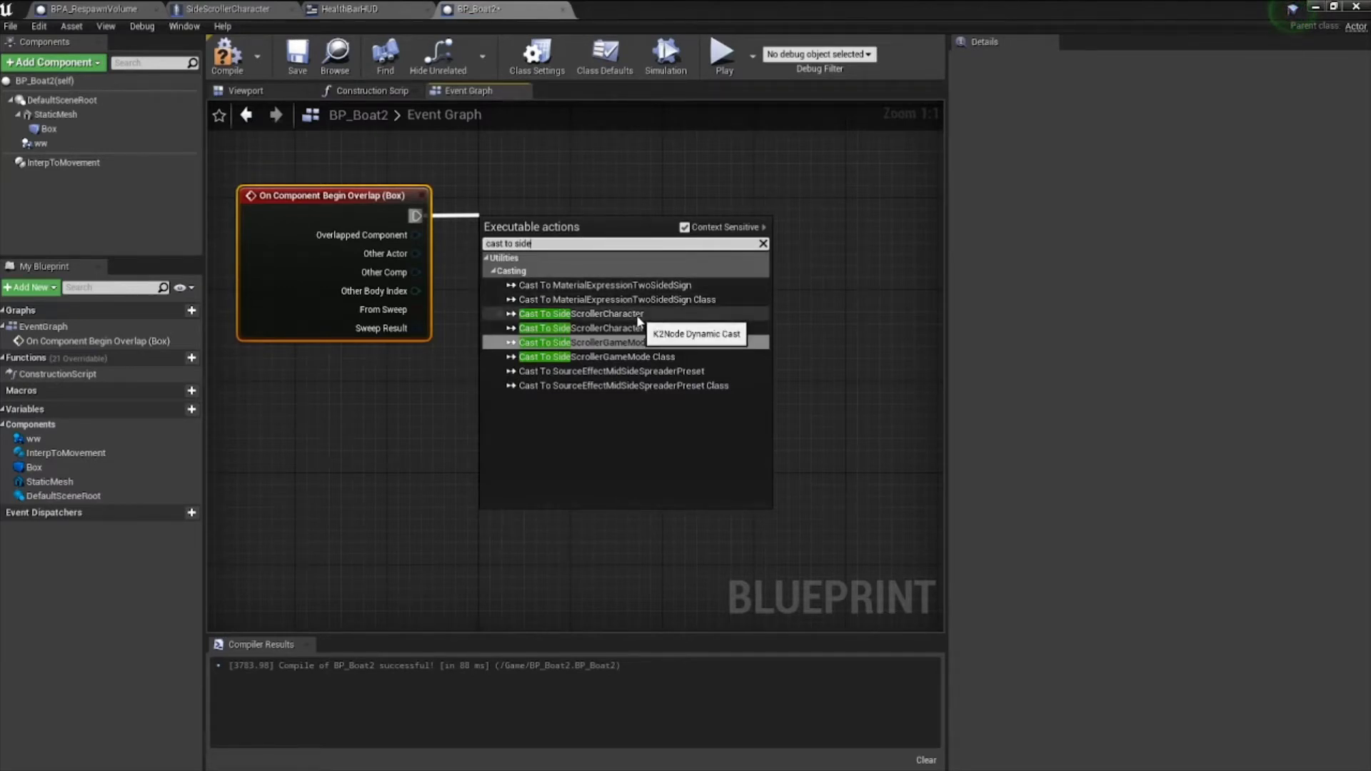
left_click(638, 317)
left_click_drag(631, 239, 679, 206)
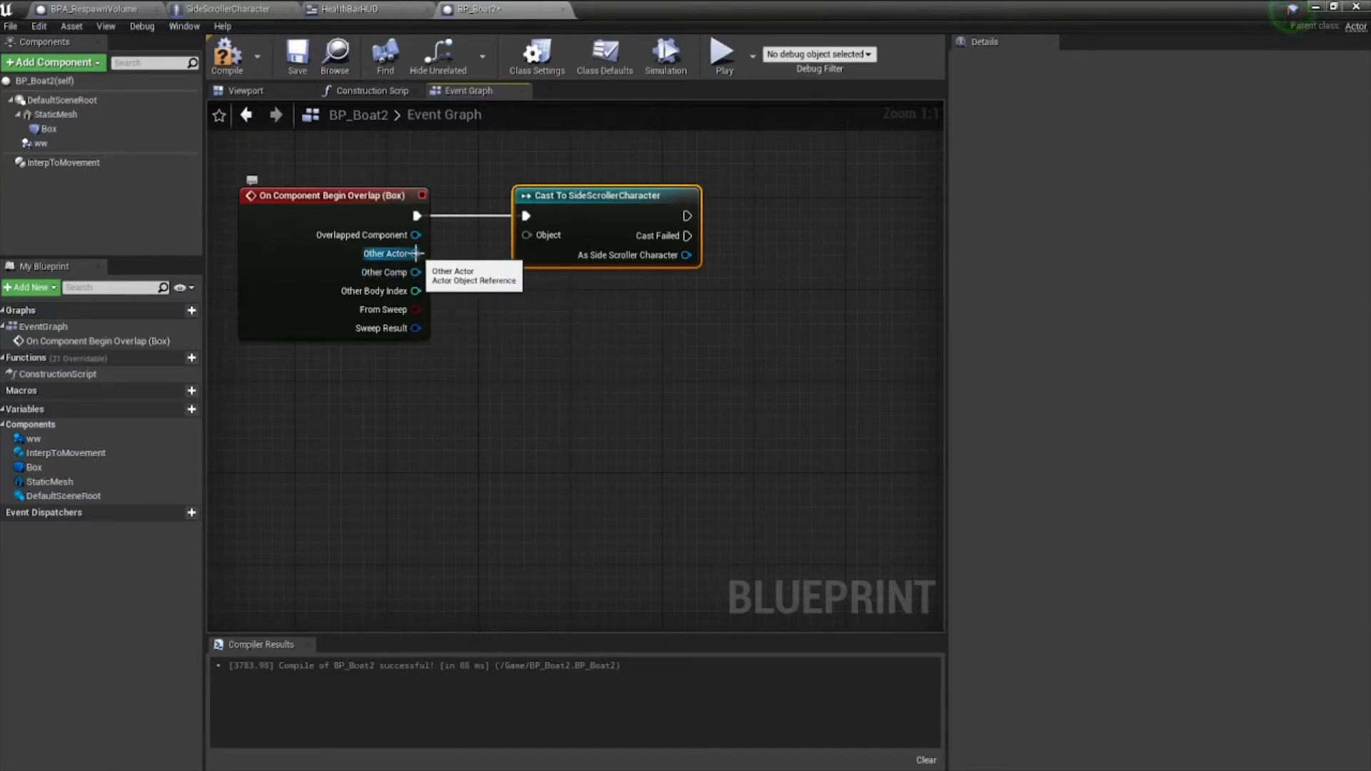
left_click_drag(416, 253, 527, 236)
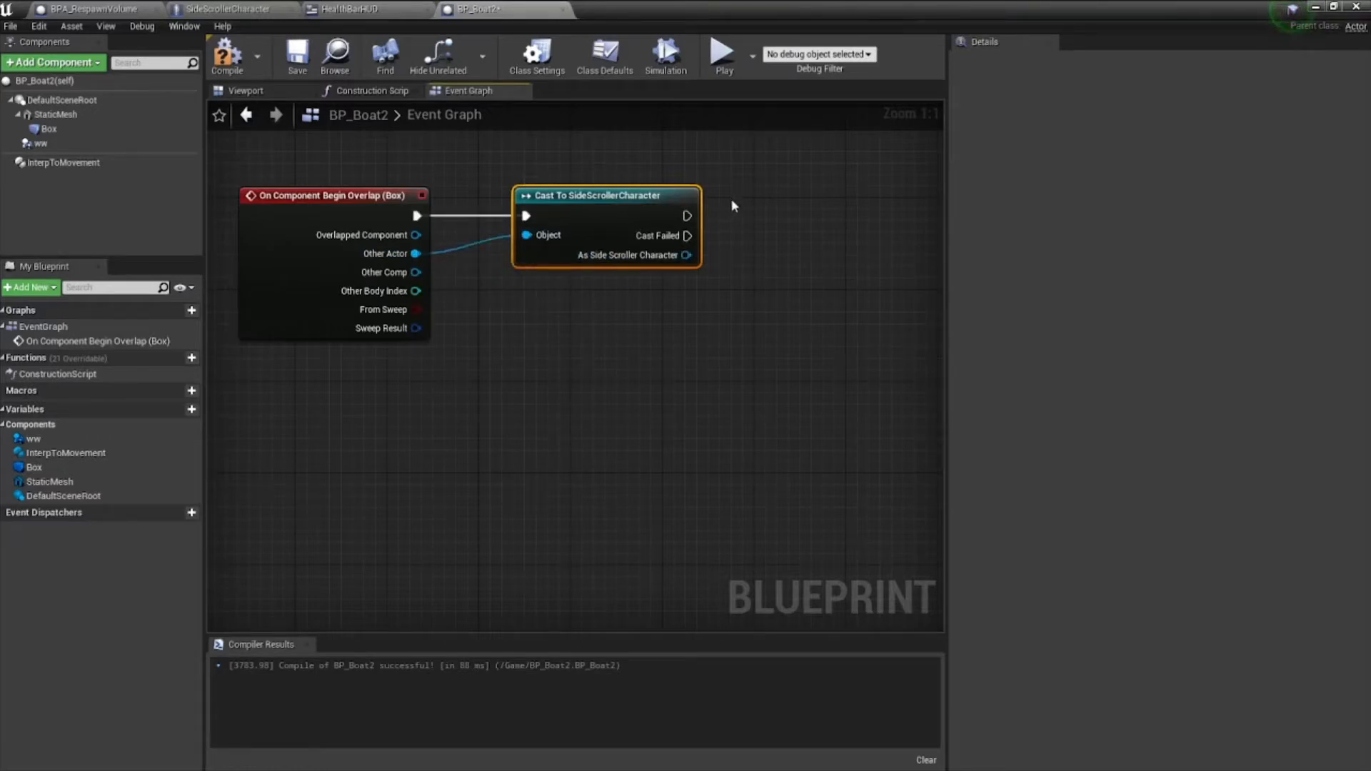
- Add a Set Active (Mesh) node following the successful cast and align it with the cast node
right_click_drag(845, 262, 594, 246)
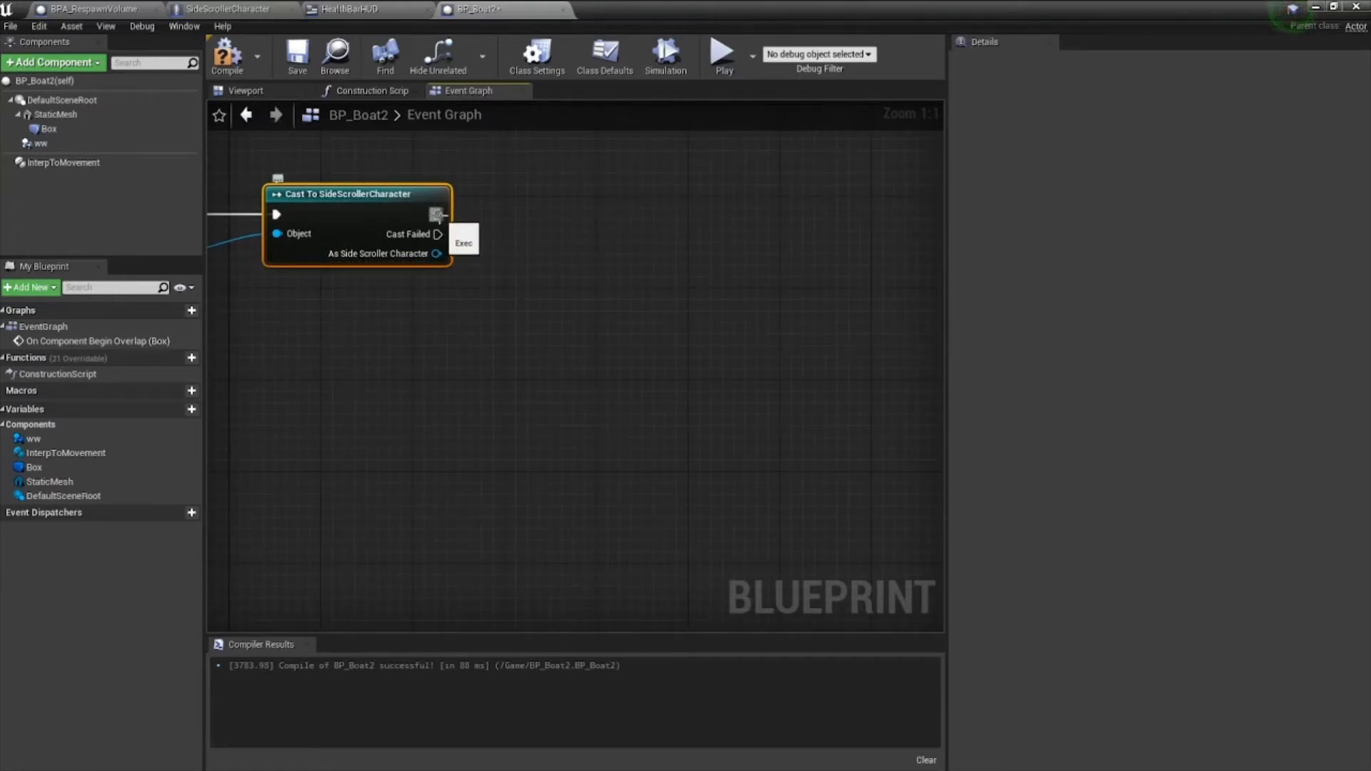
left_click_drag(436, 215, 541, 213)
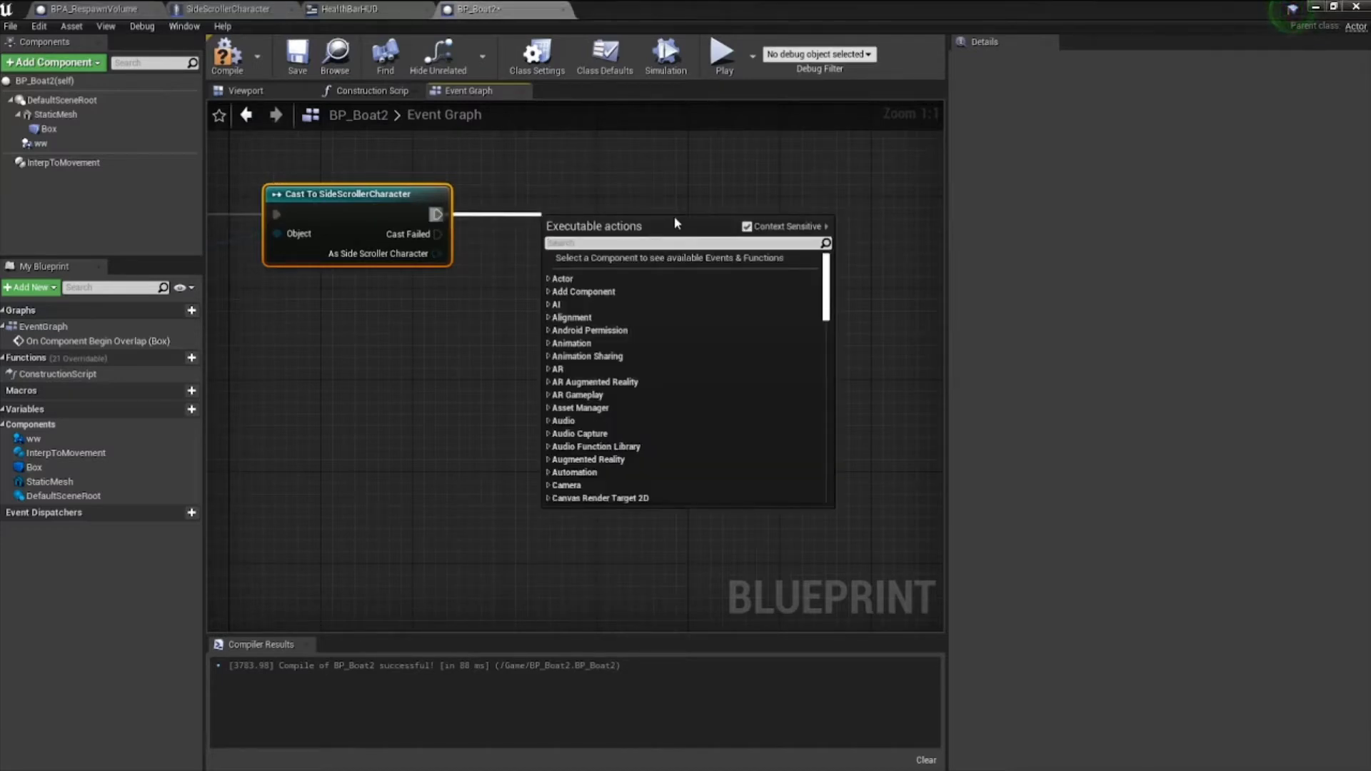
type("Set active")
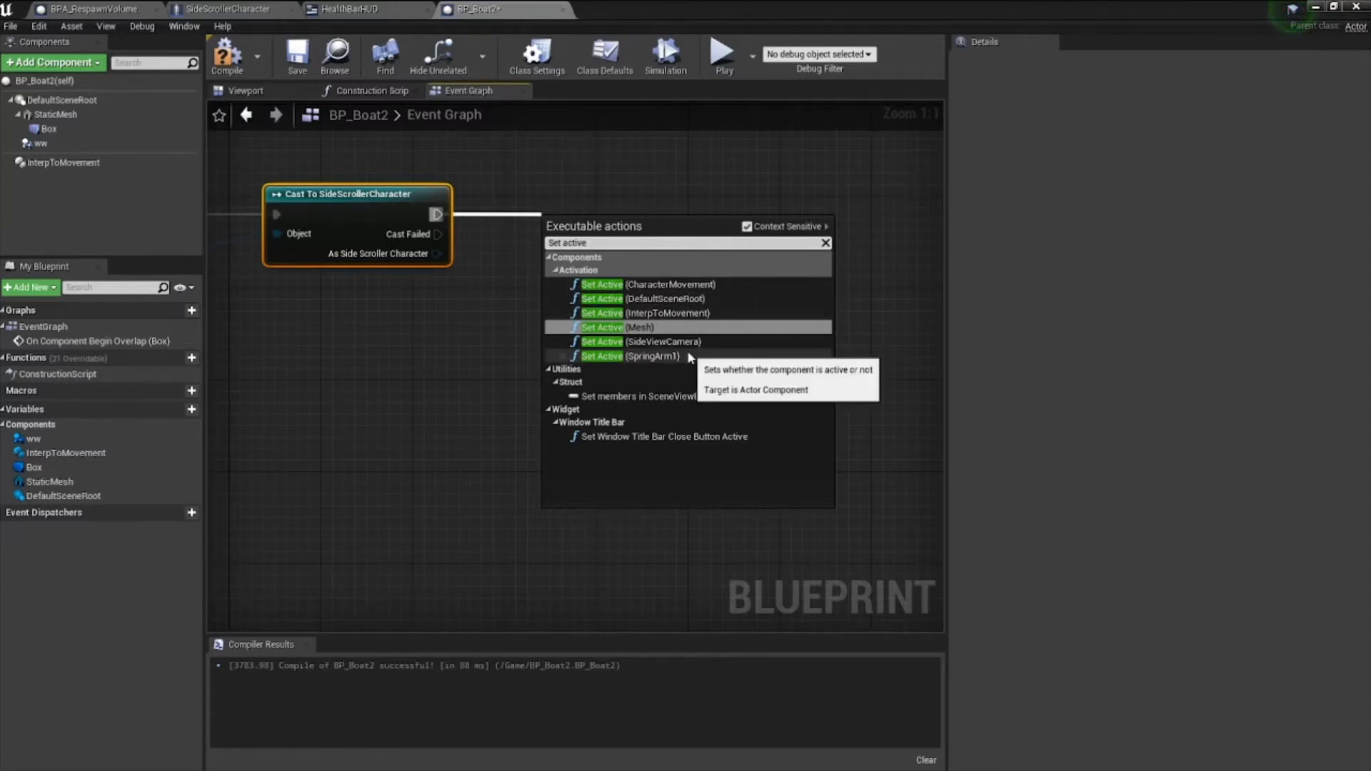
left_click(735, 327)
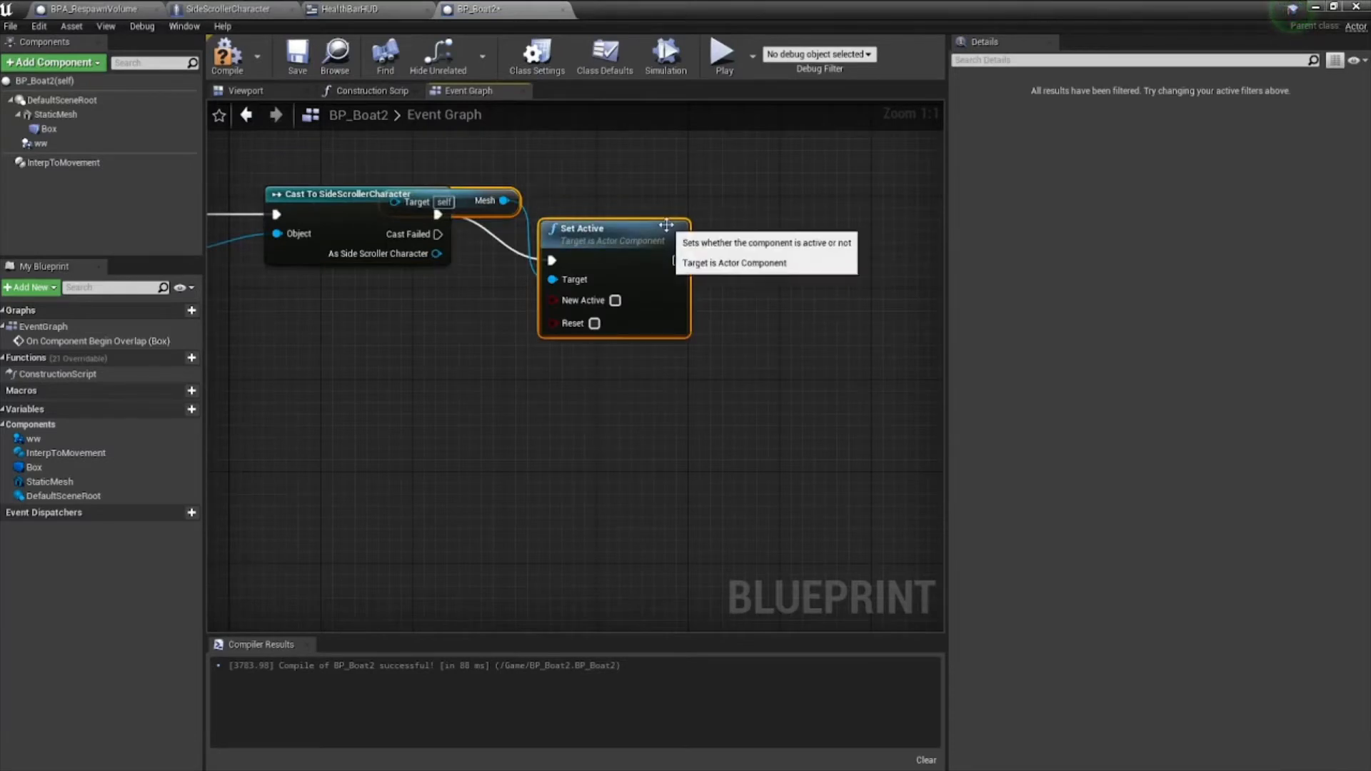
left_click_drag(666, 225, 689, 186)
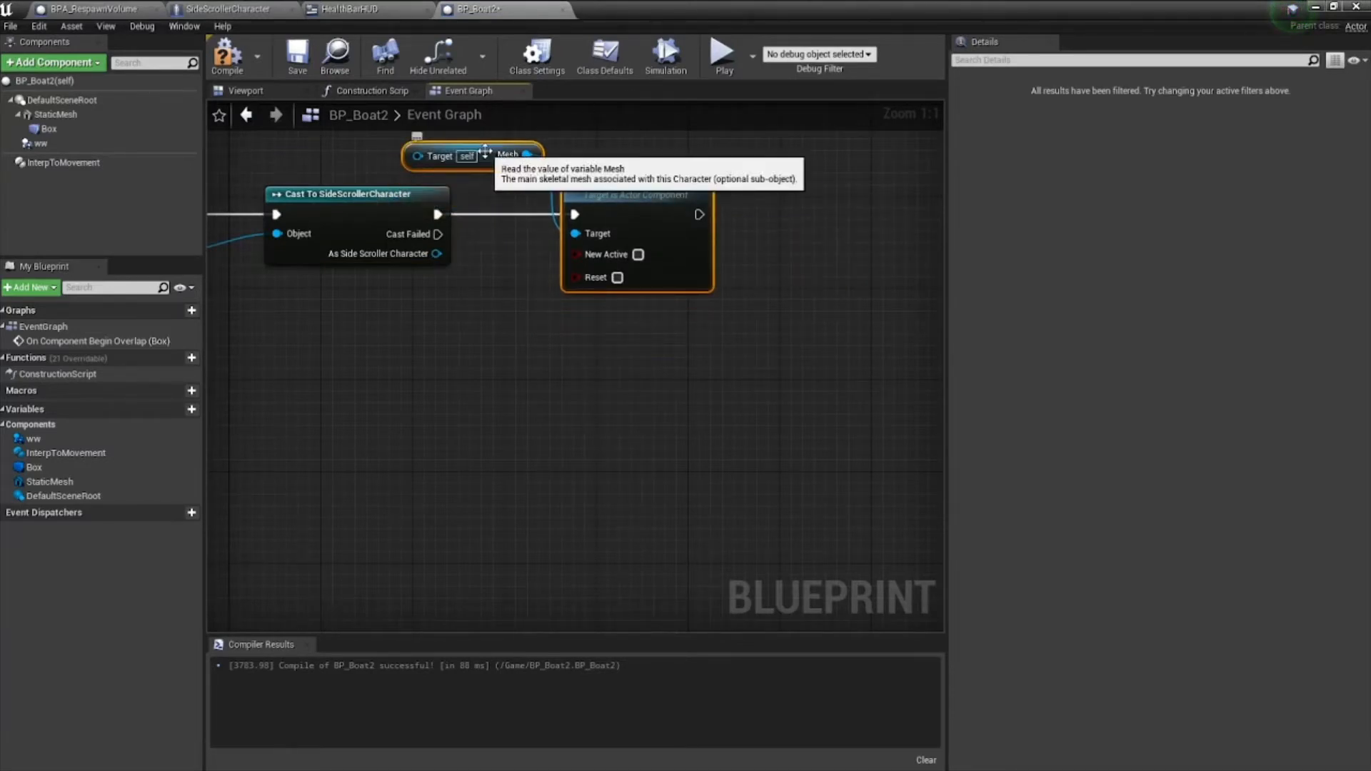
- Rearrange the Set Active node beside the cast and delete the Mesh reference from its Target
left_click_drag(479, 150, 501, 306)
left_click(525, 191)
left_click_drag(694, 224, 661, 182)
left_click(508, 309)
left_click_drag(509, 308, 463, 308)
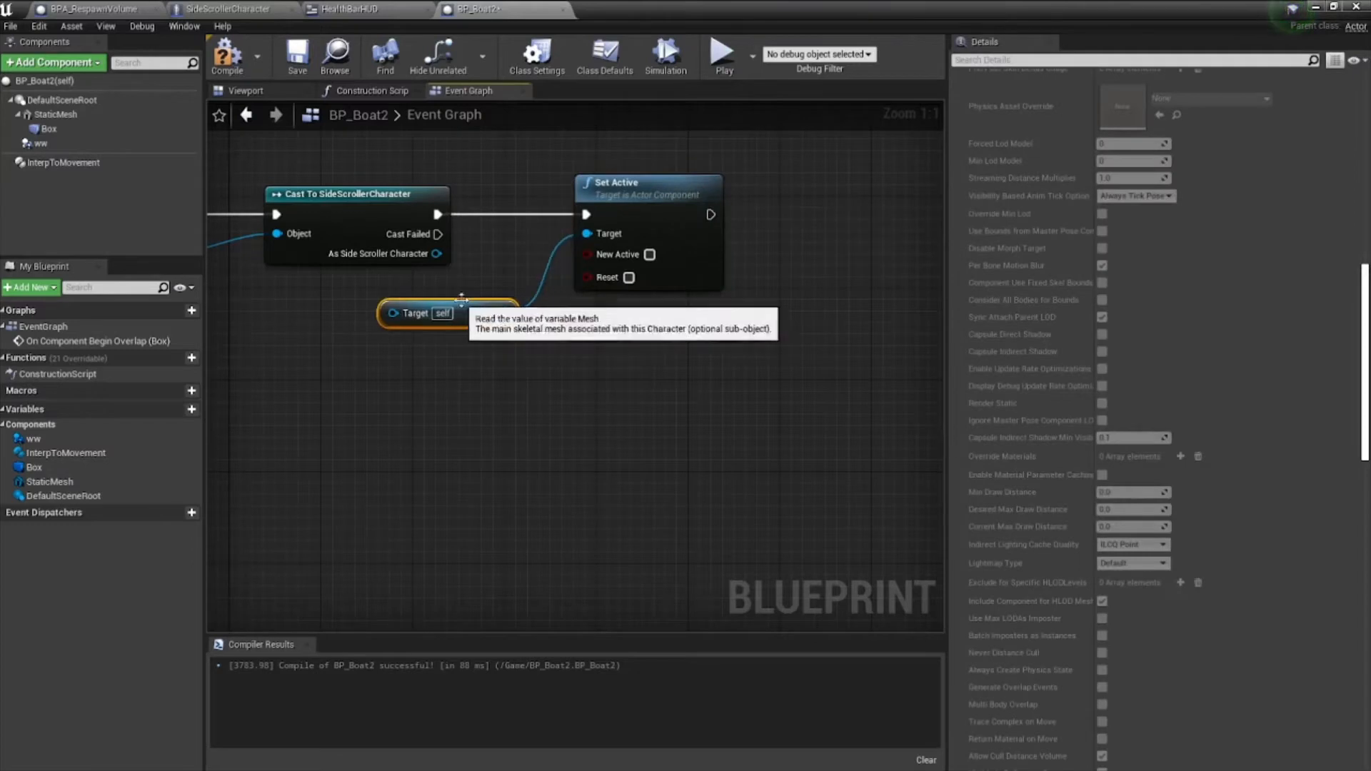
left_click_drag(670, 182, 647, 182)
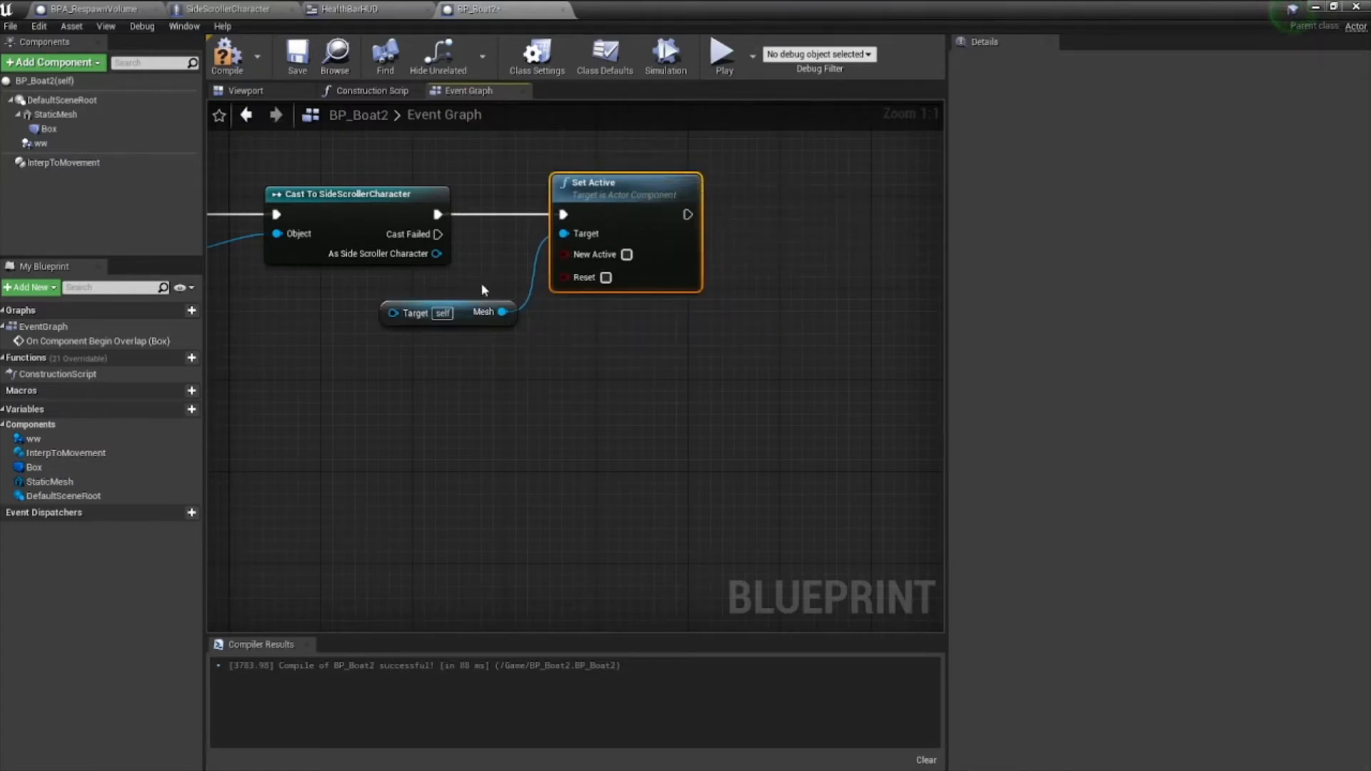
left_click(475, 312)
key("Delete")
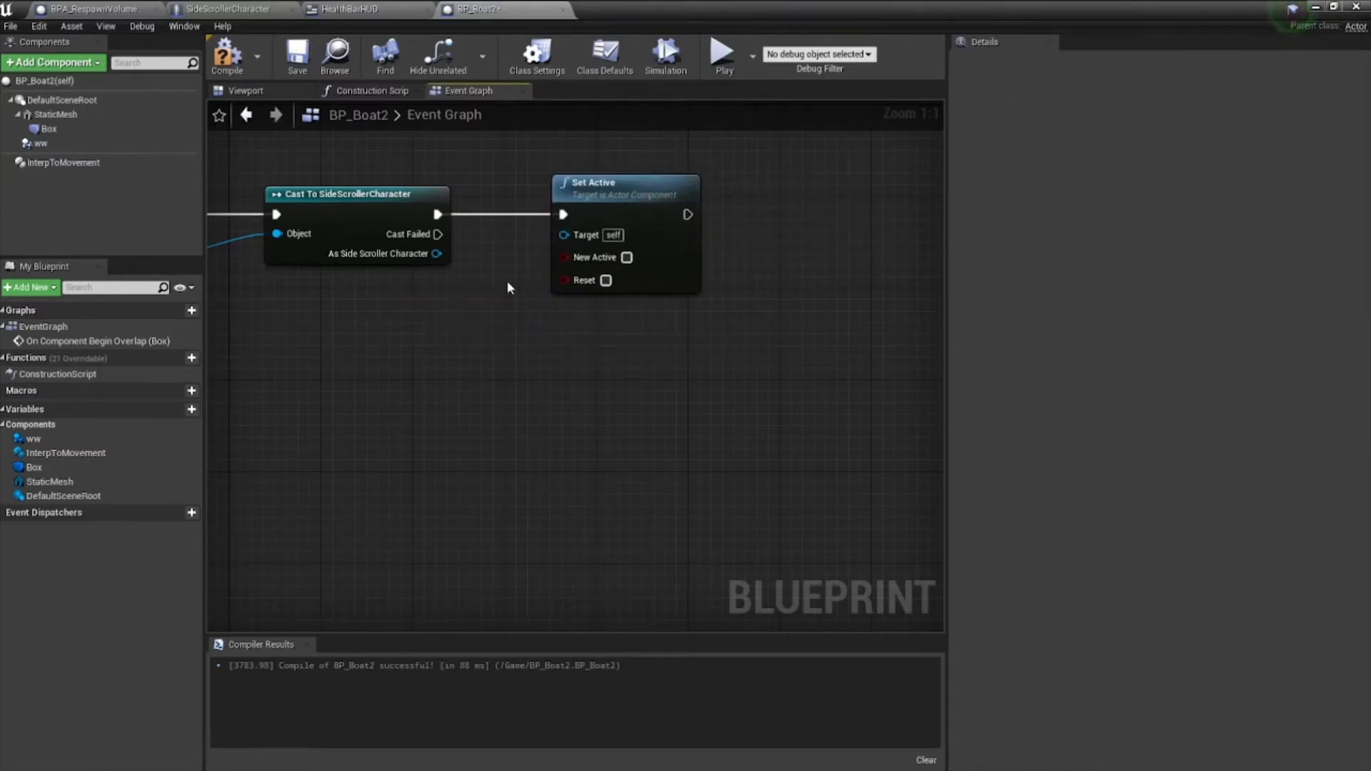
left_click_drag(643, 177, 597, 178)
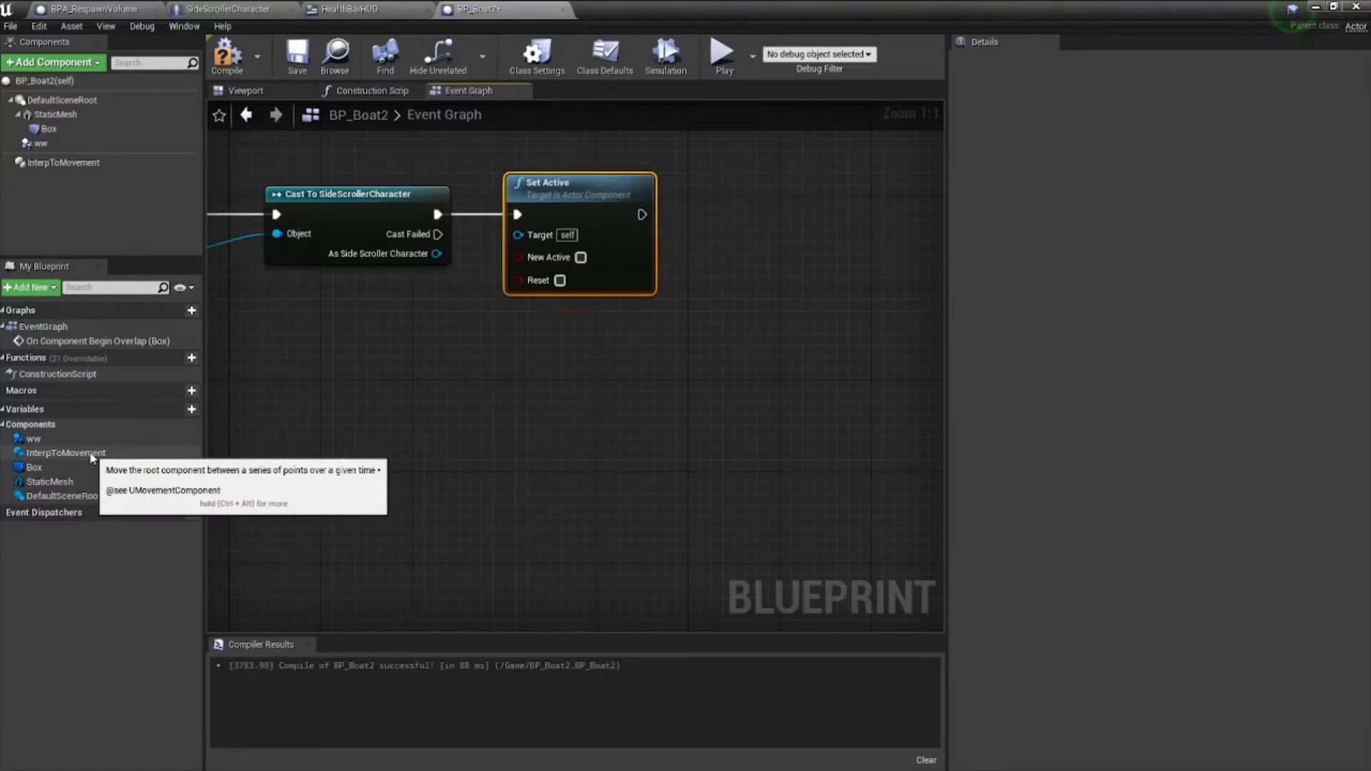
- Connect an Interp to Movement reference to the Set Active node's Target and enable New Active
left_click_drag(91, 457, 416, 361)
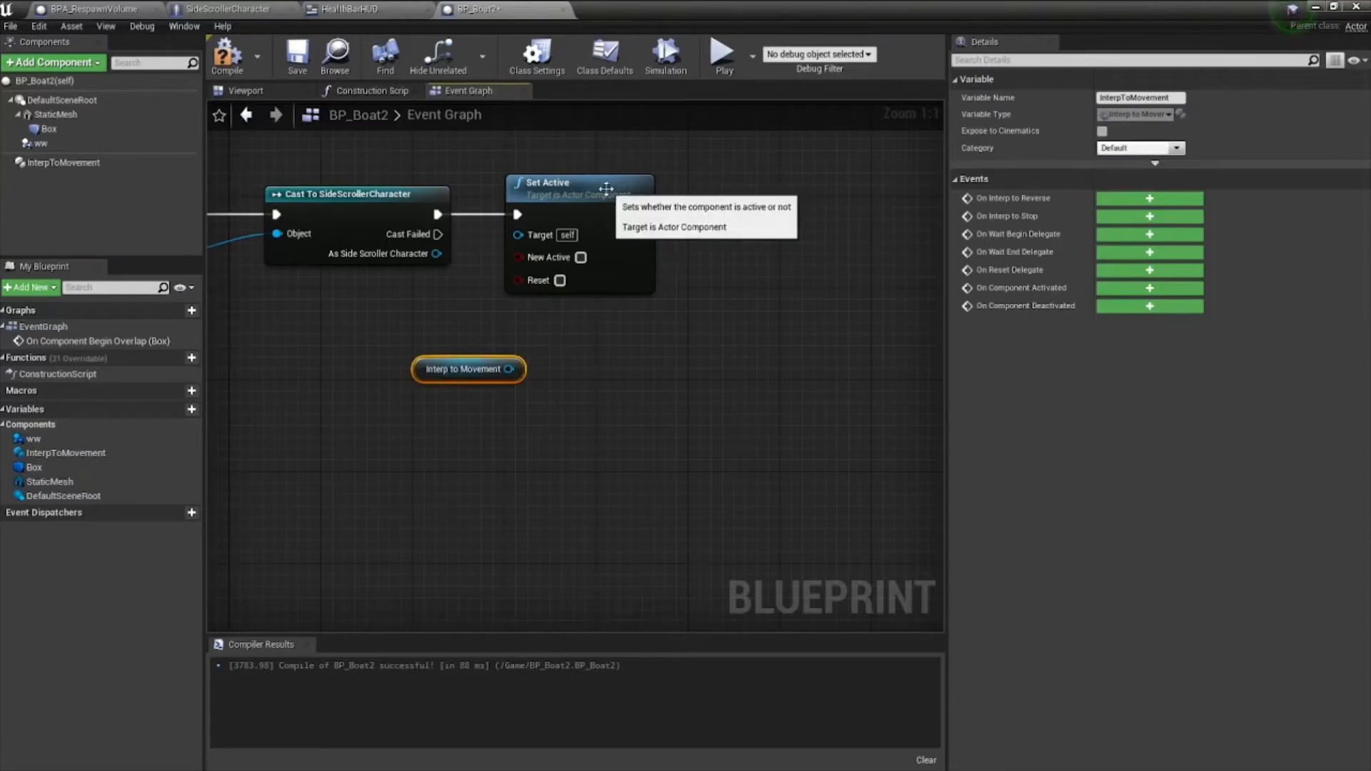
left_click_drag(614, 184, 675, 182)
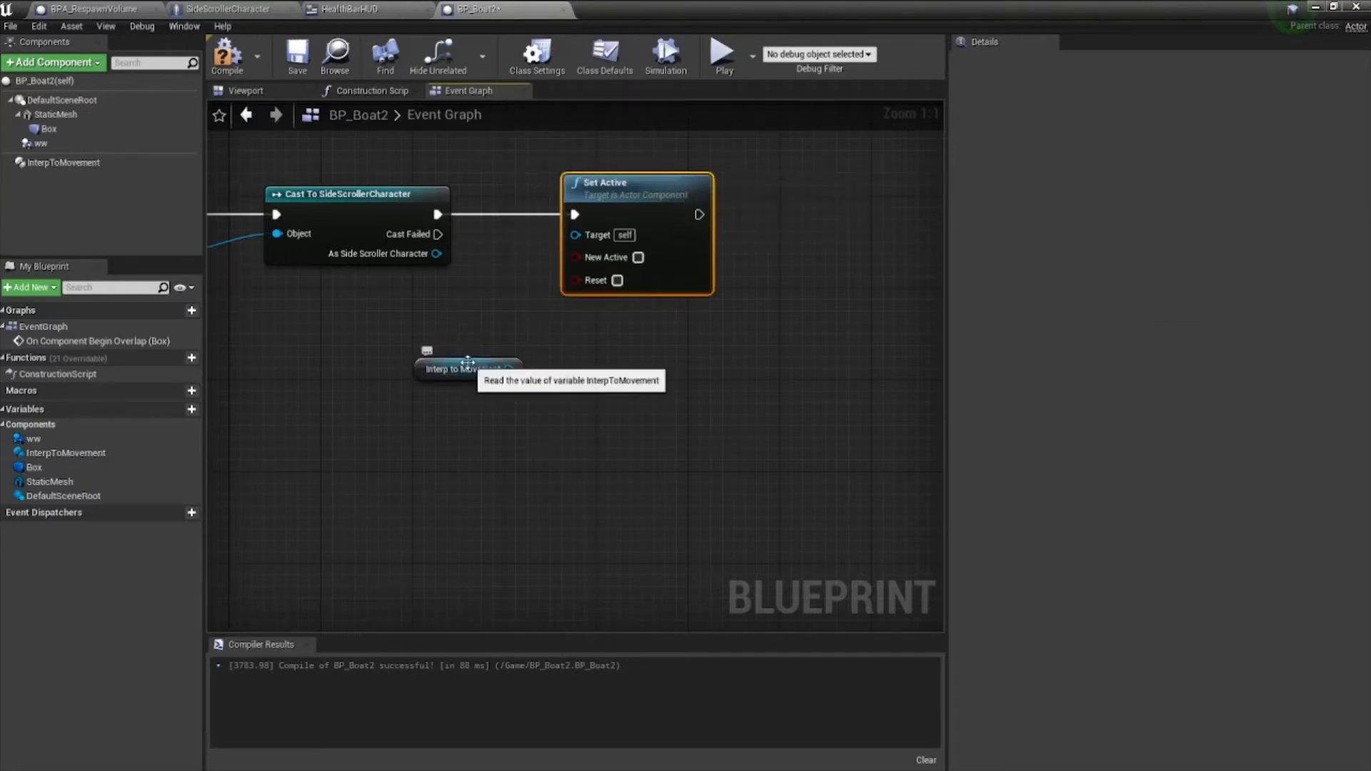
left_click_drag(465, 369, 575, 234)
left_click_drag(456, 325, 479, 315)
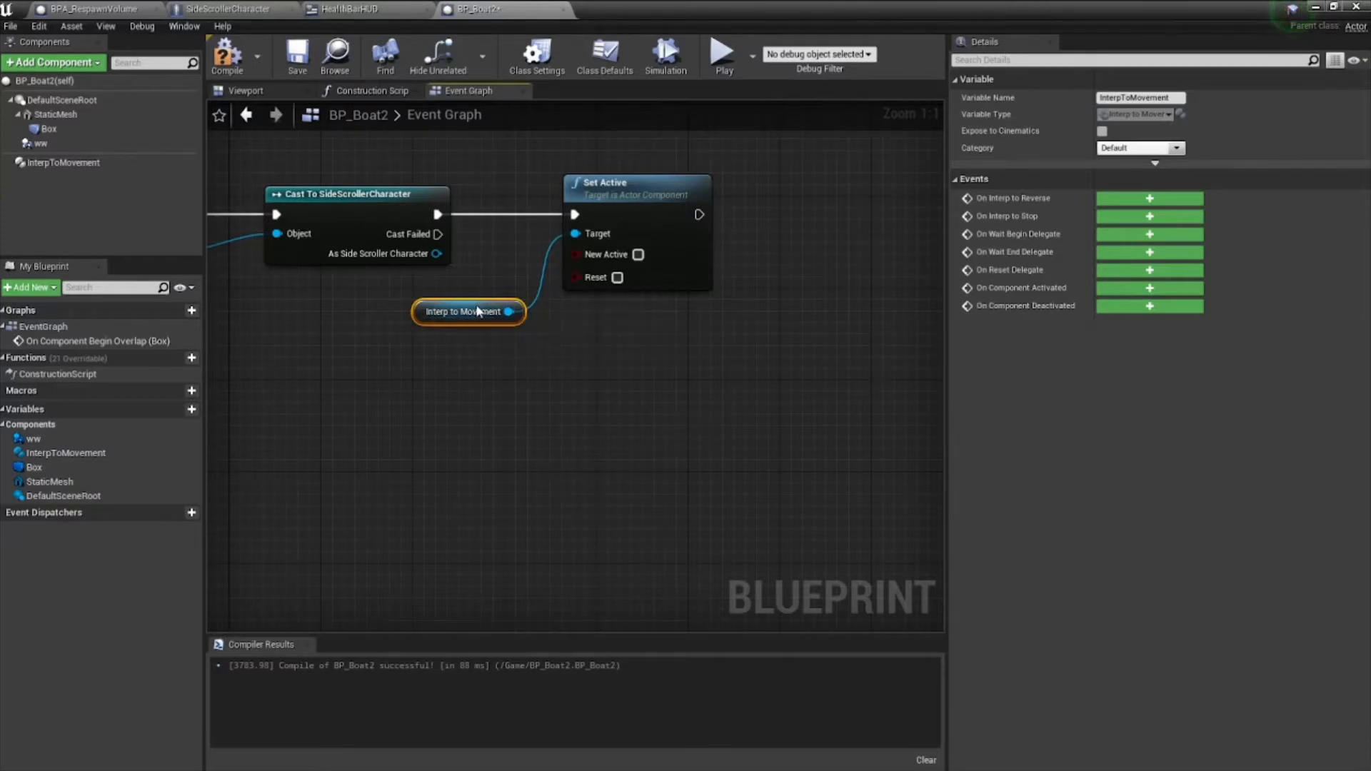
left_click_drag(478, 311, 467, 312)
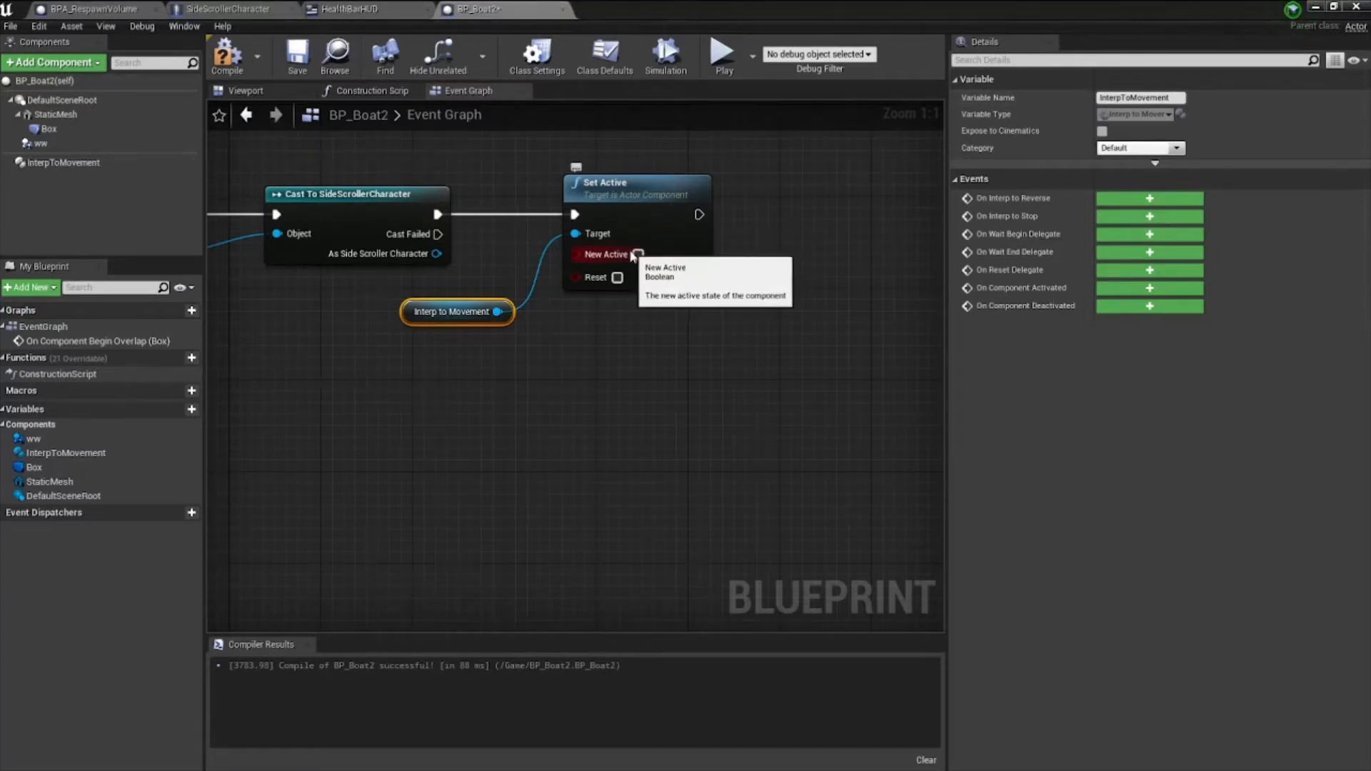
left_click(638, 255)
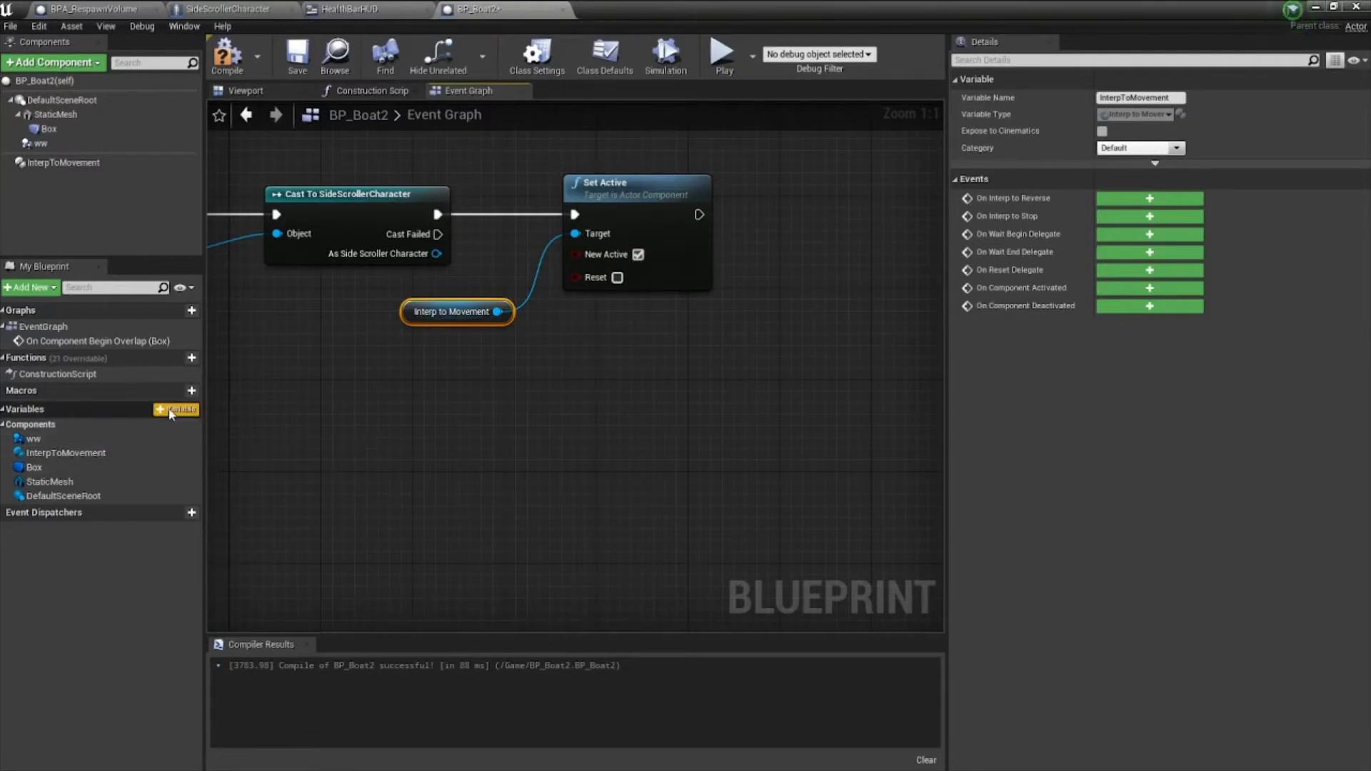
- Create a blueprint variable named ControlPoint and set its type to the Interp Control Point structure
left_click(192, 409)
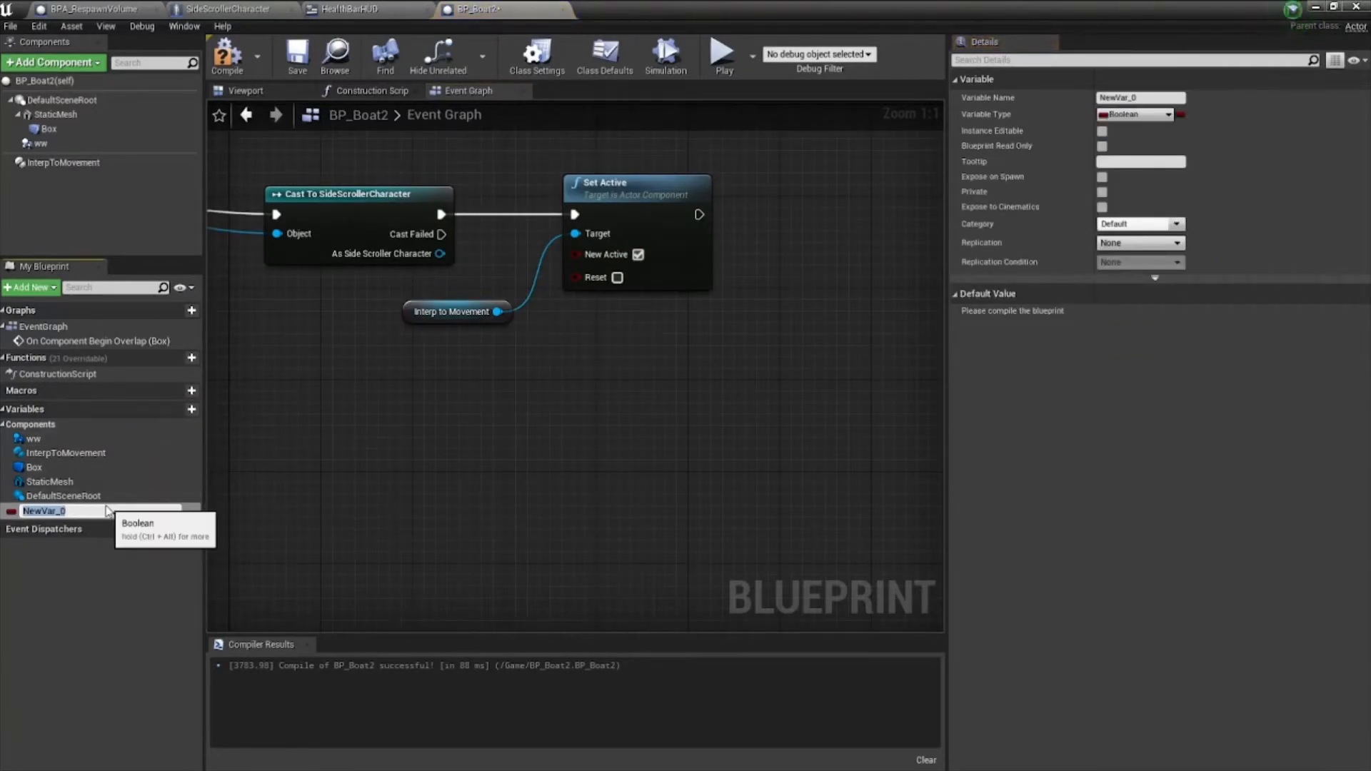
type("ControlPoint")
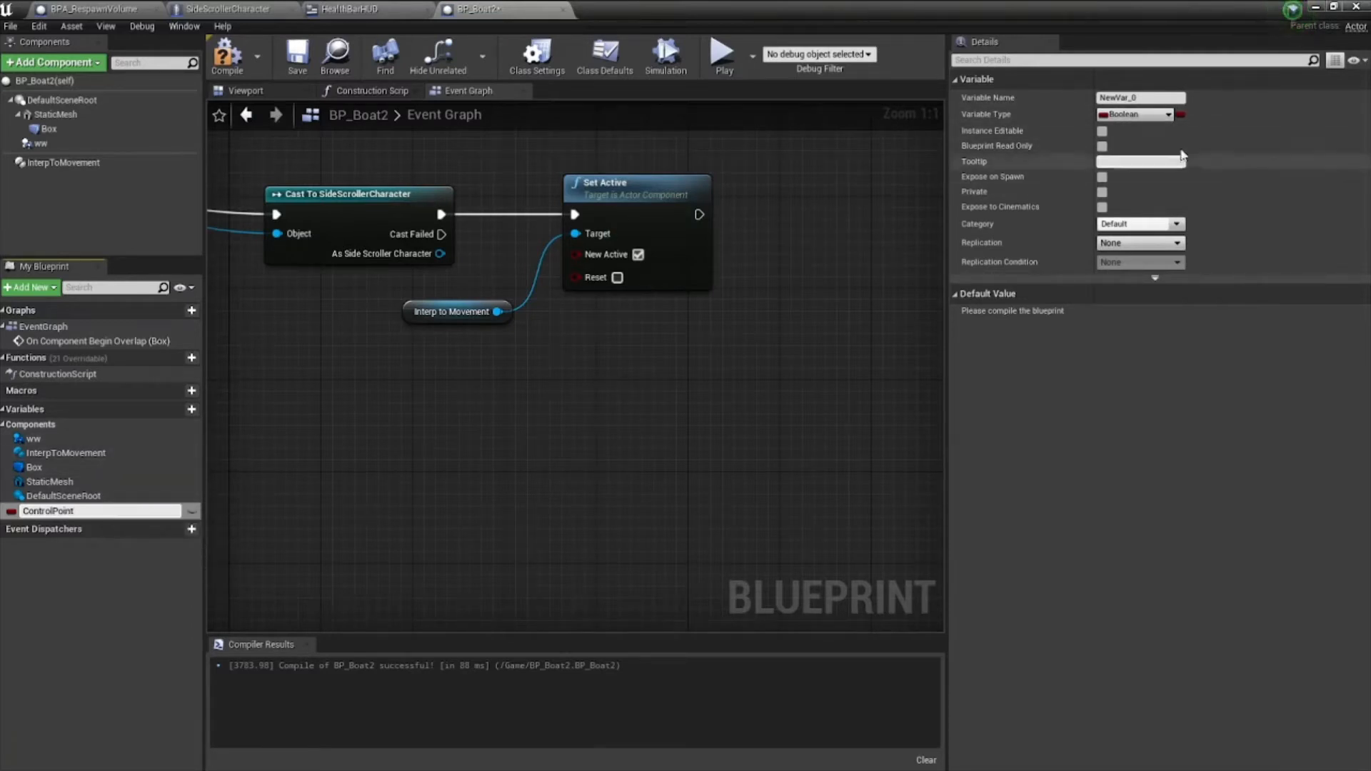
left_click(1165, 115)
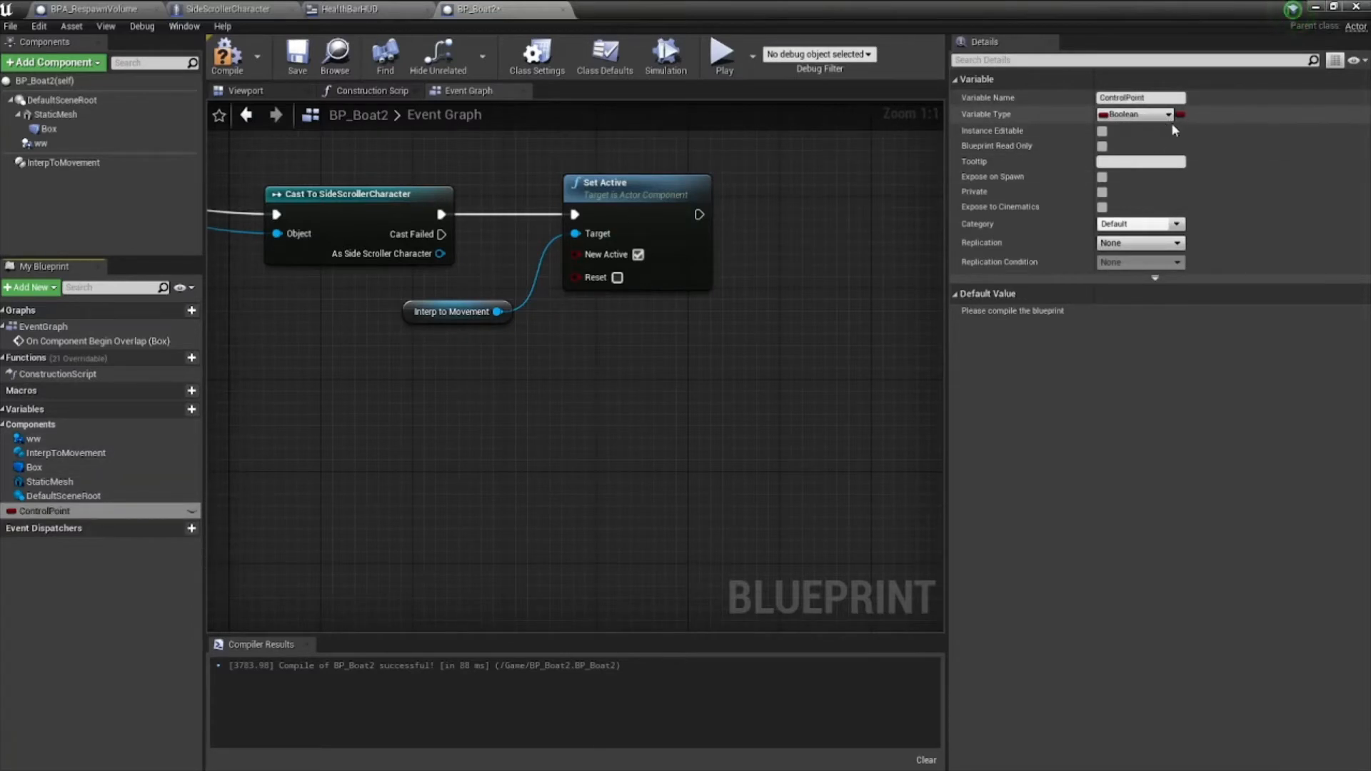
left_click(1166, 116)
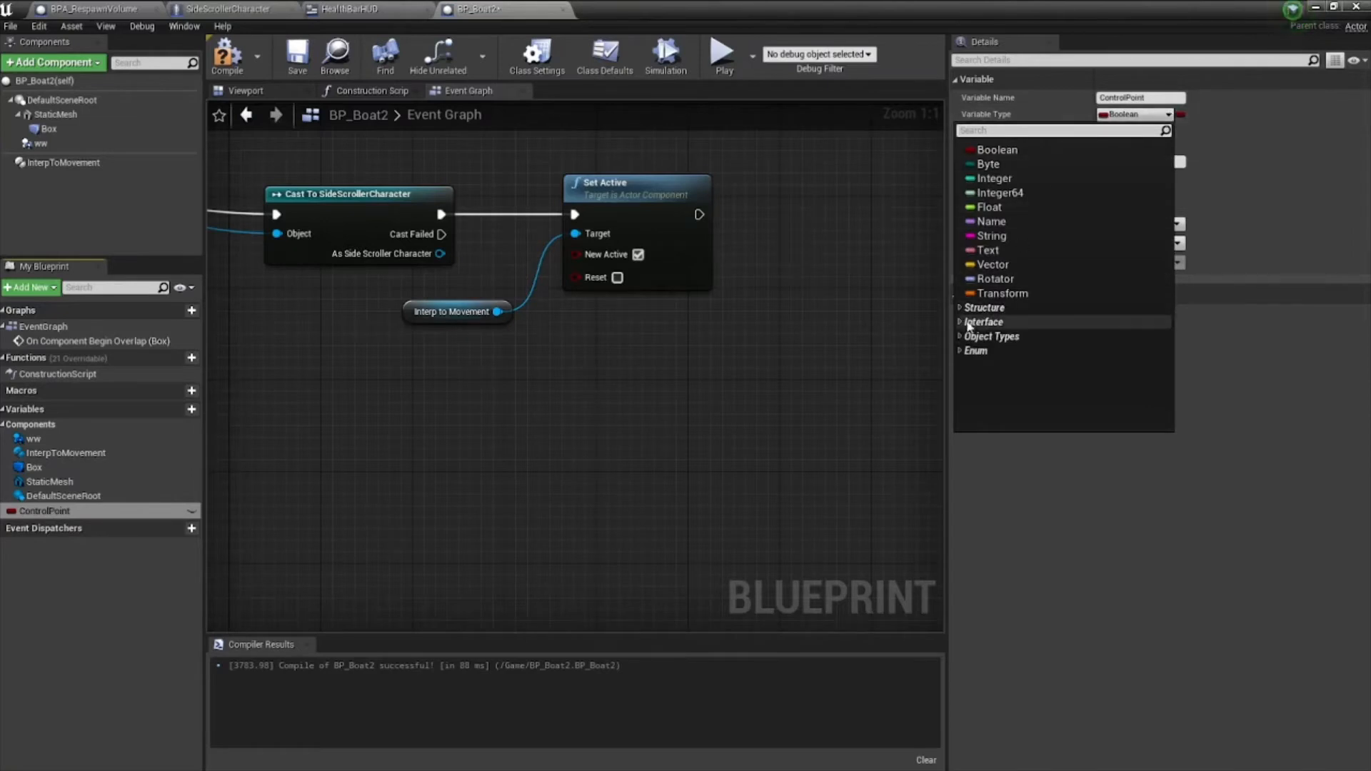
left_click(1017, 307)
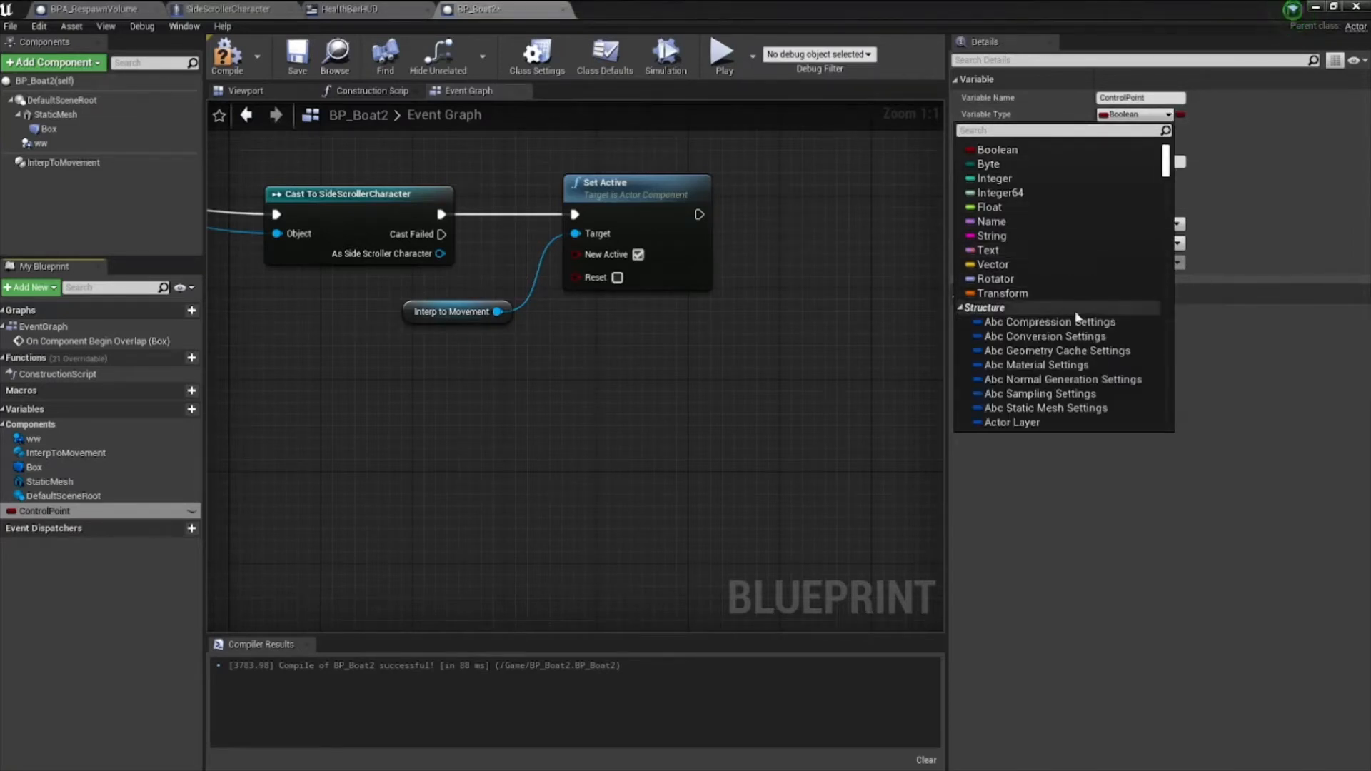
scroll(1021, 295, "down", 3)
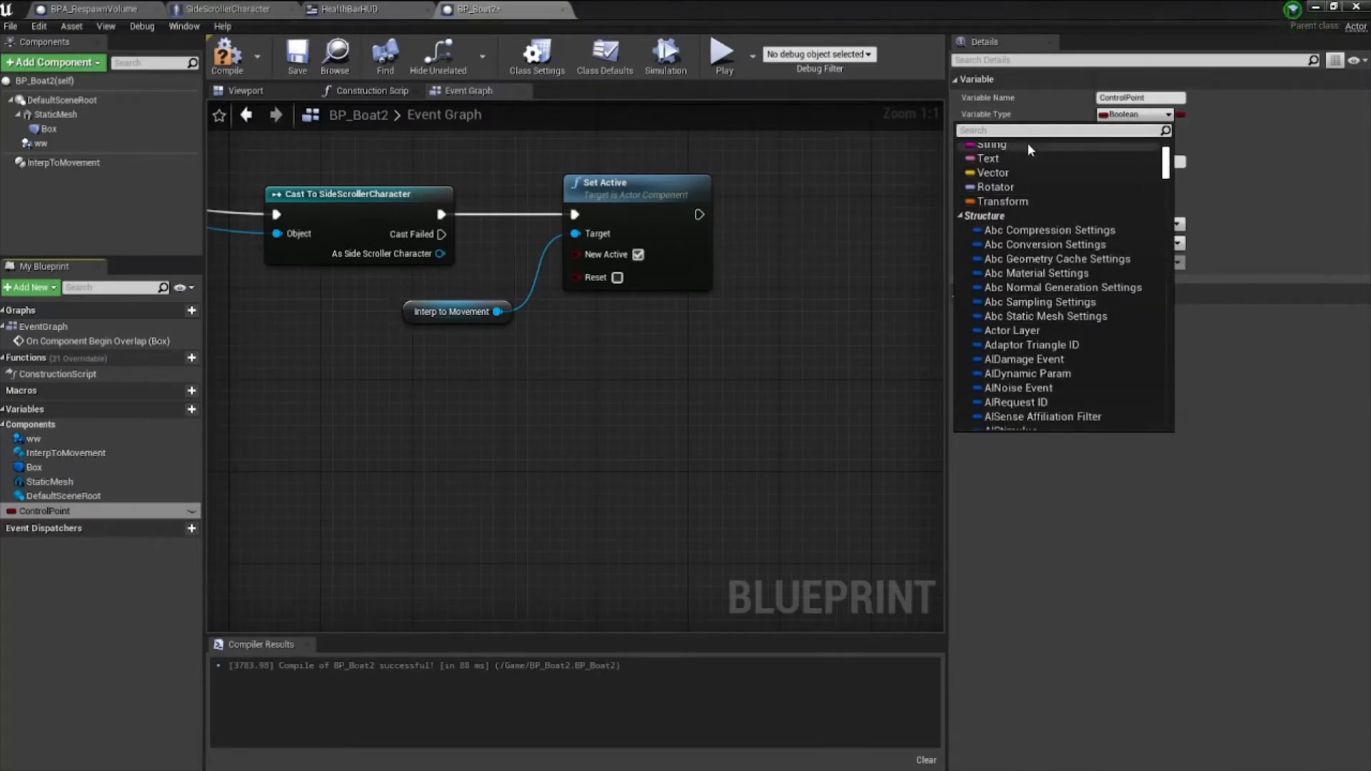
type("interp")
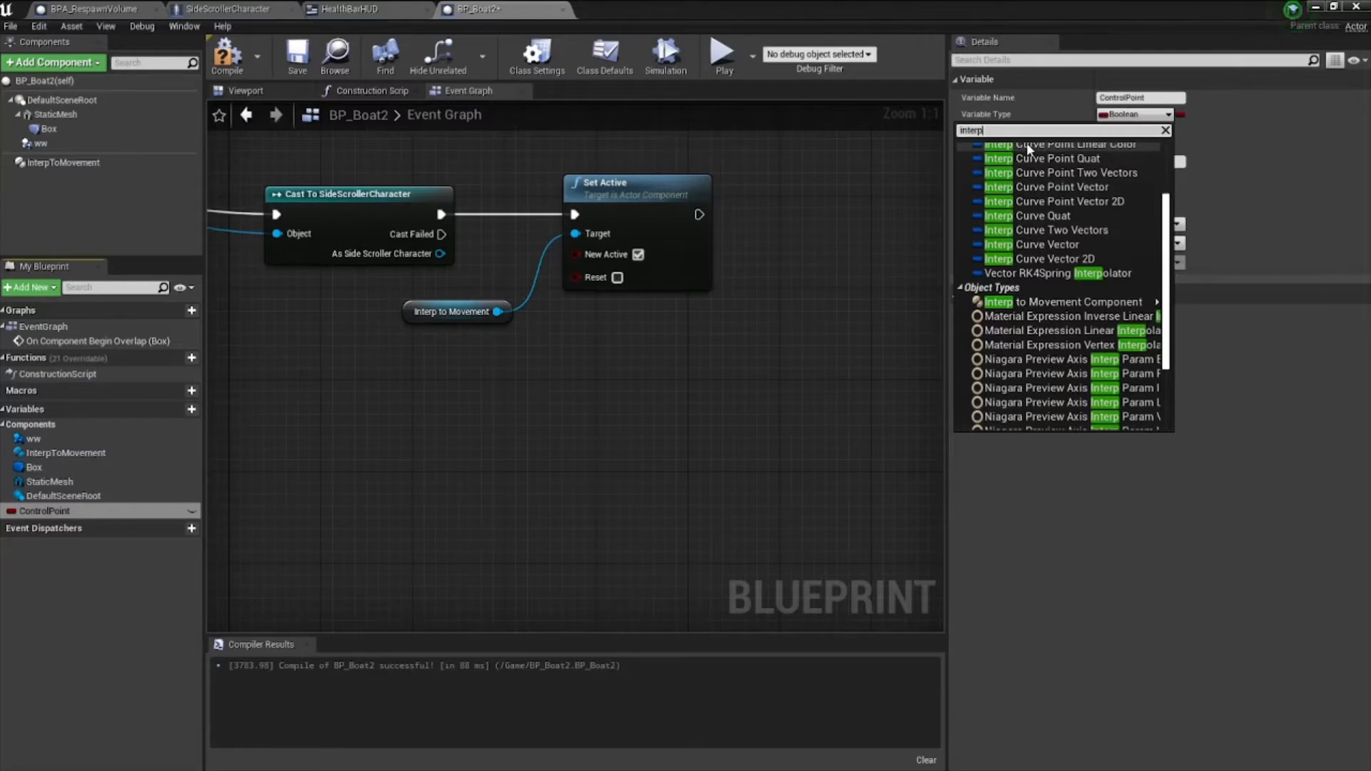
type(" contro")
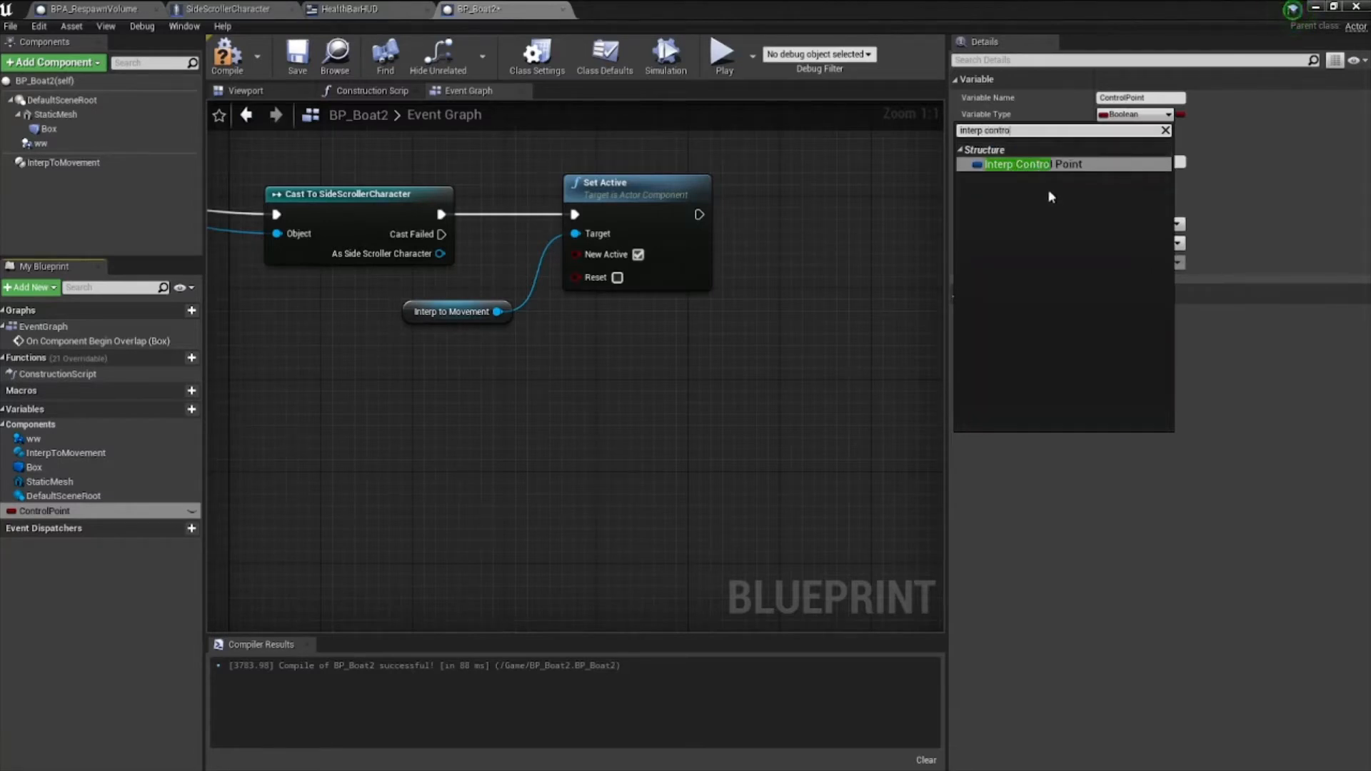
left_click(1040, 164)
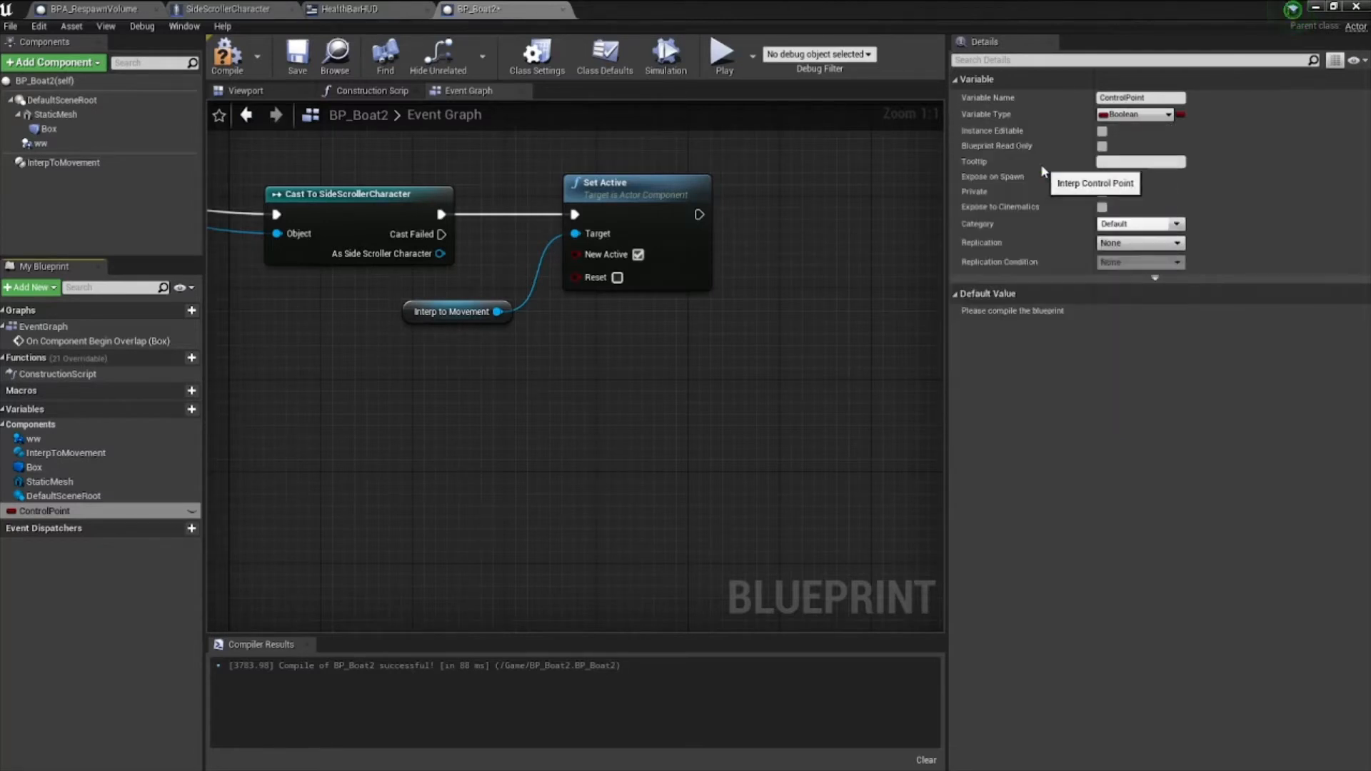
- Make the ControlPoint variable an instance-editable array and compile the BP_Boat2 blueprint
left_click(1181, 115)
left_click(1227, 145)
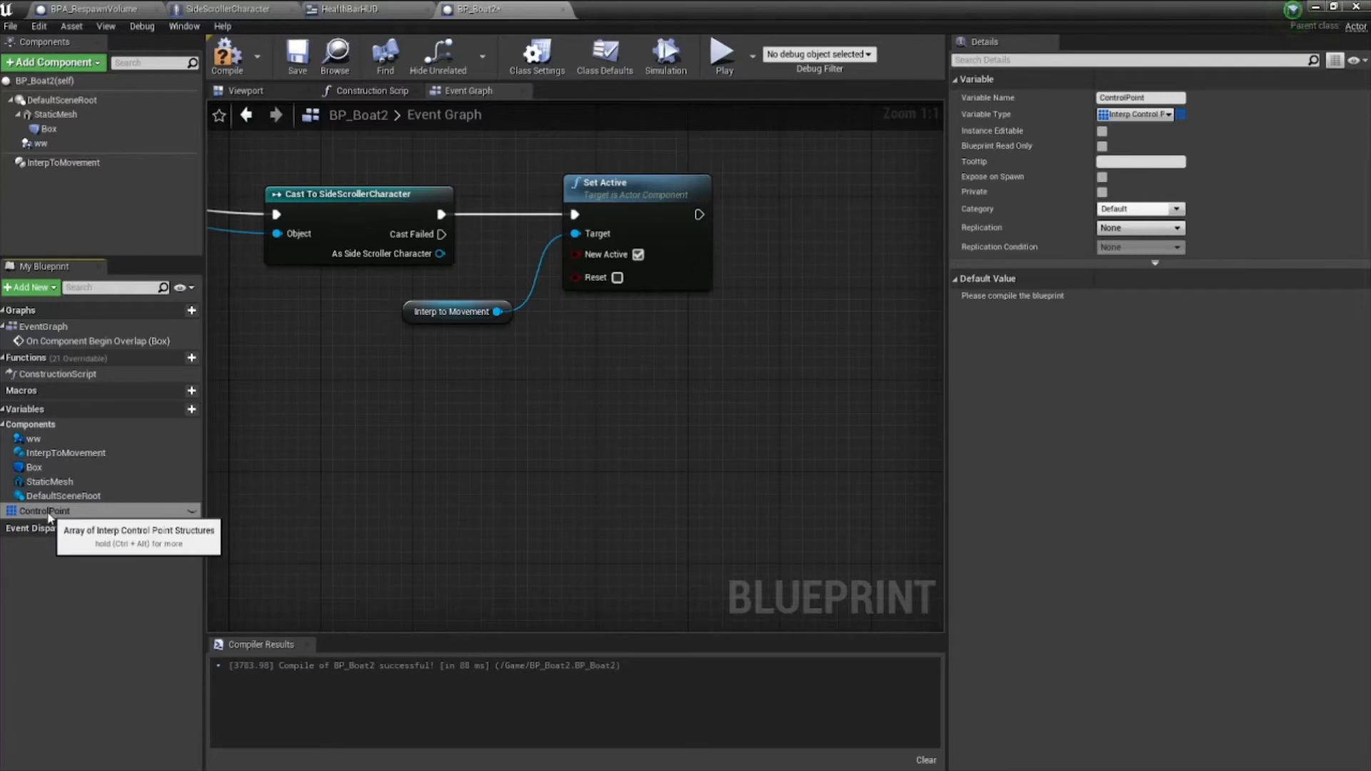
left_click(191, 510)
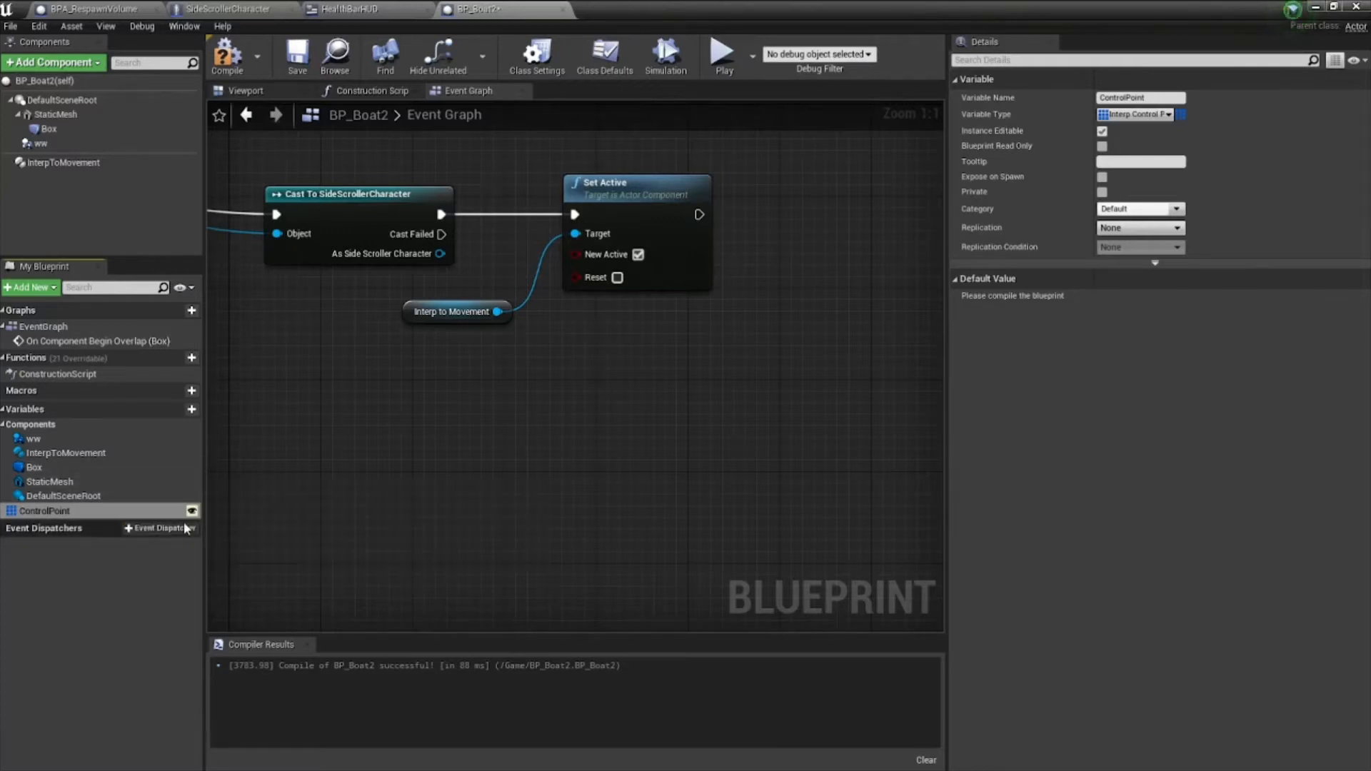
left_click(227, 60)
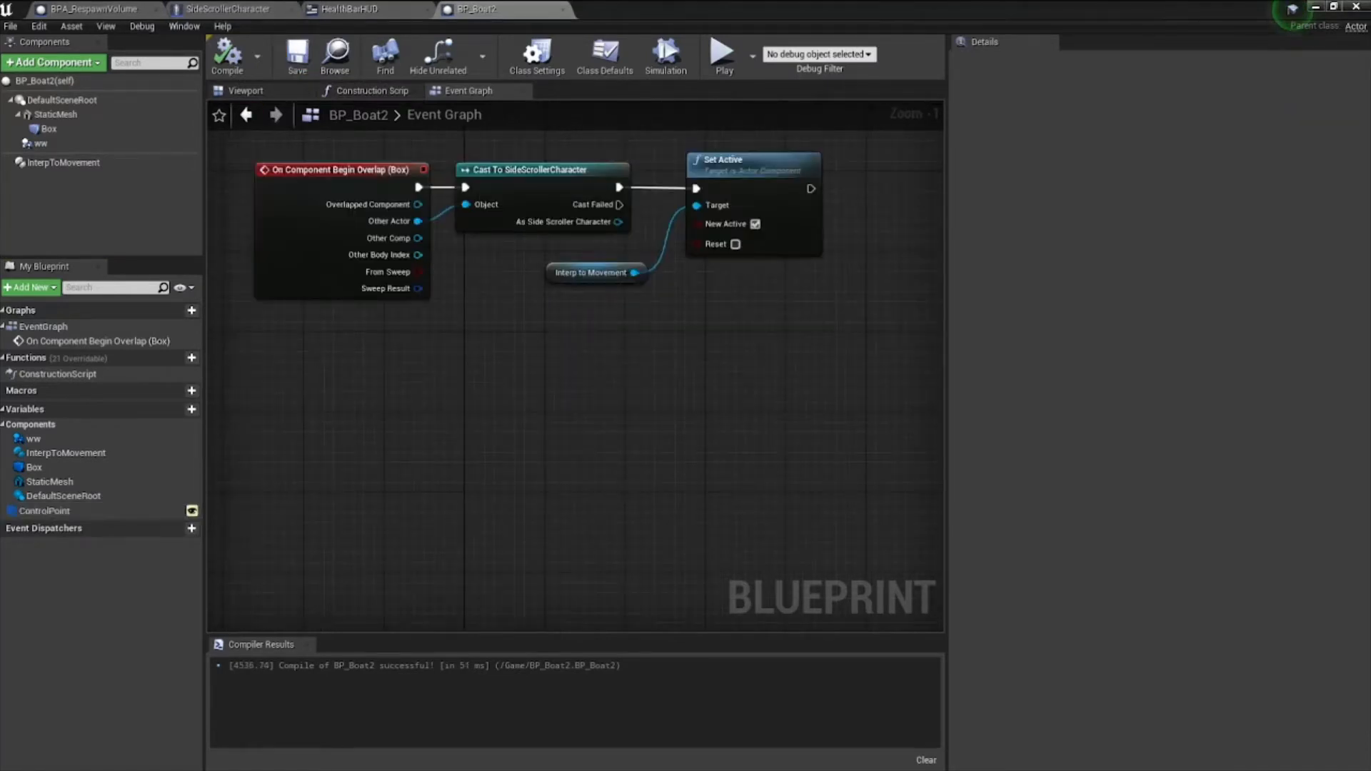
- Return to the level and delete the BP_BoatNew actor beside the dock, accepting the broken reference
left_click(1316, 8)
left_click(631, 370)
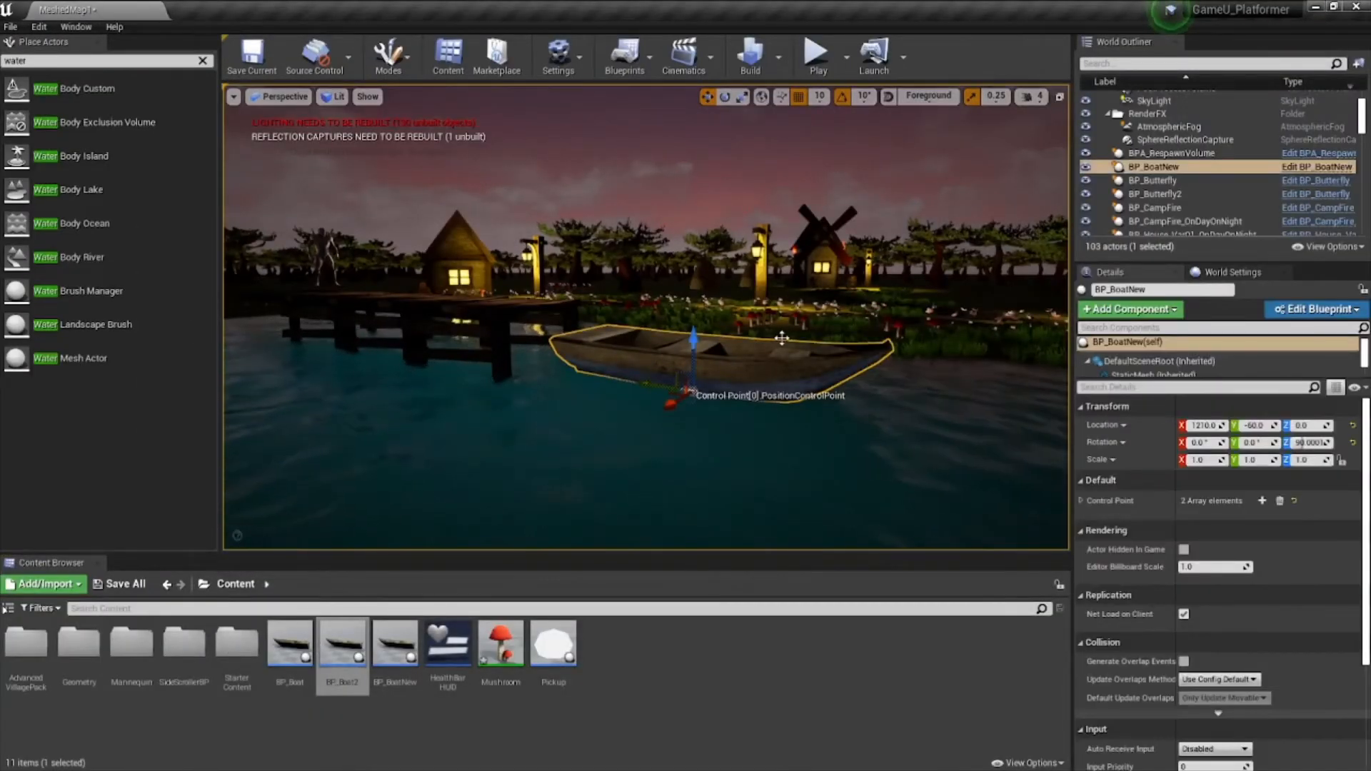
key("Delete")
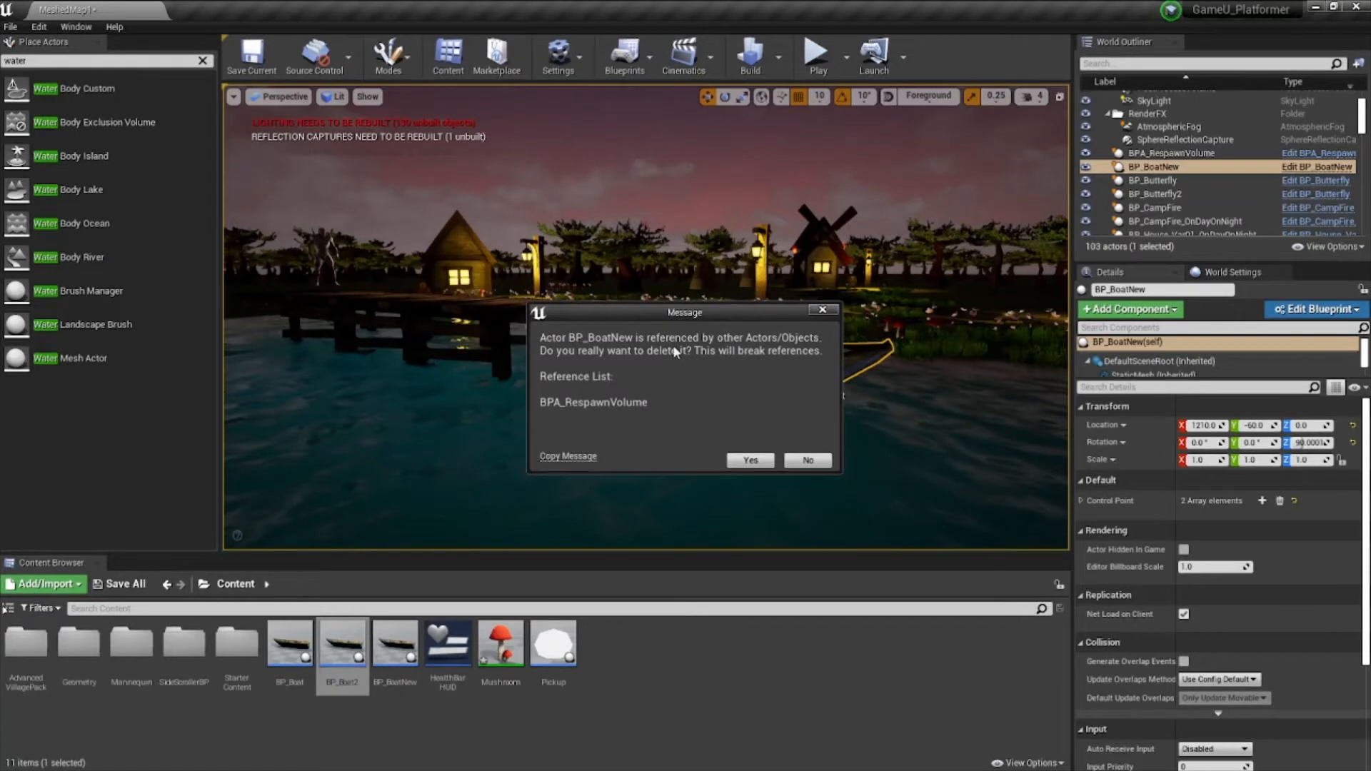
left_click(747, 460)
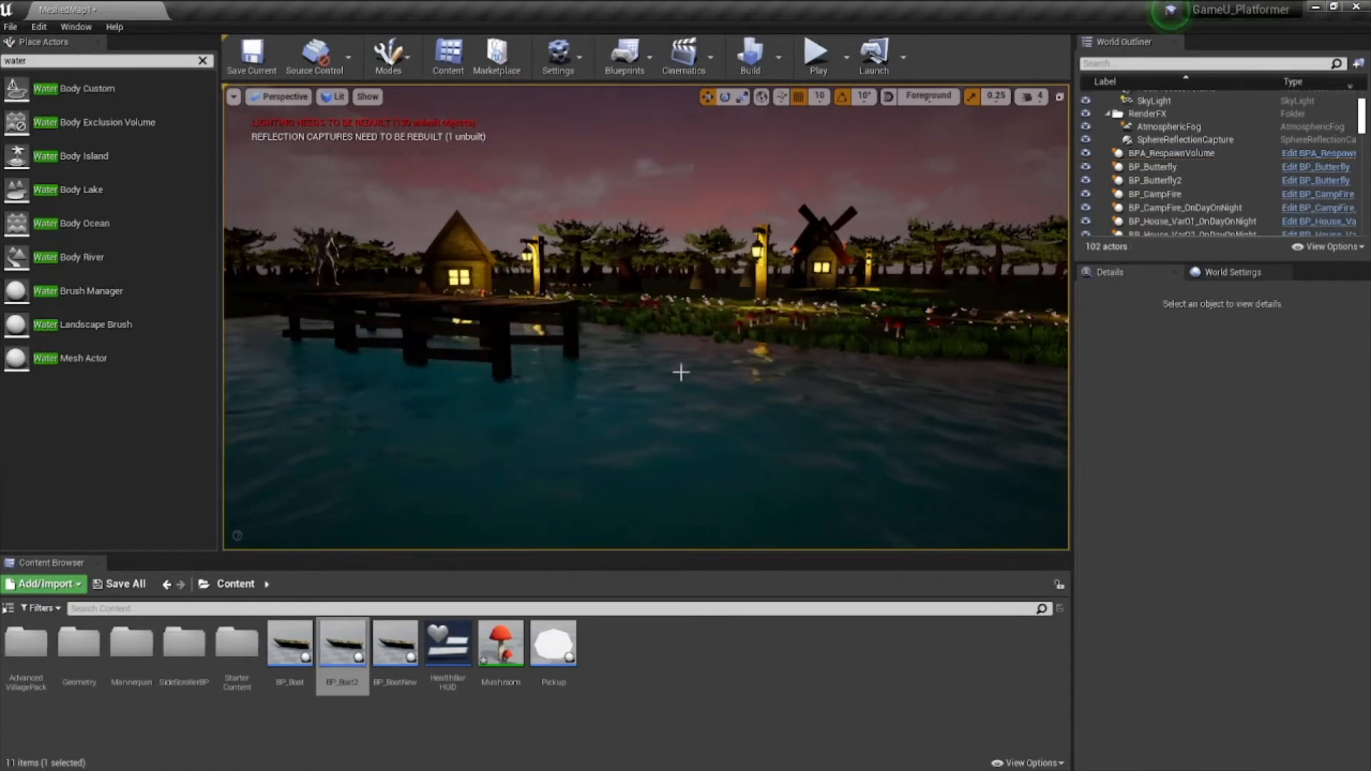
- Place a BP_Boat2 instance in the water near the end of the wooden dock
right_click_drag(819, 417, 899, 416)
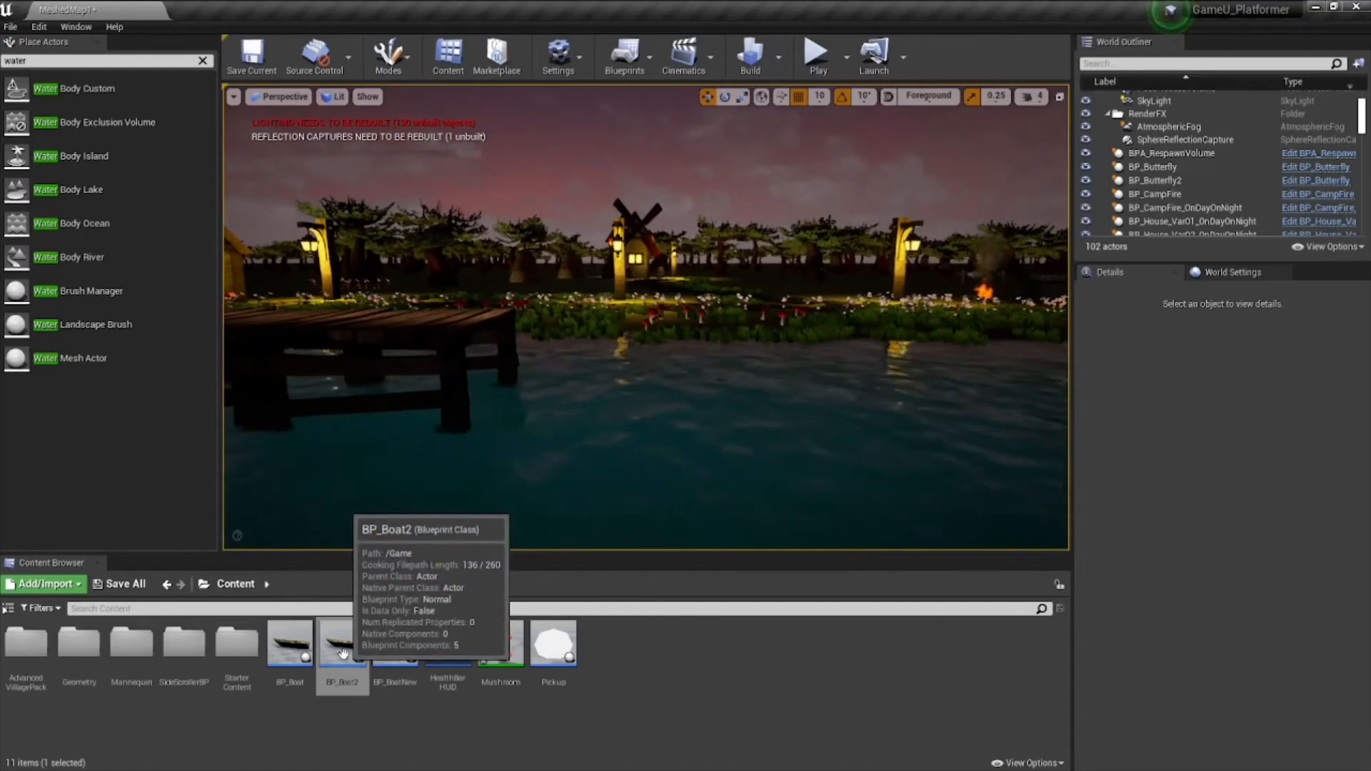
left_click_drag(343, 654, 615, 515)
left_click_drag(625, 476, 614, 357)
right_click_drag(615, 348, 686, 352)
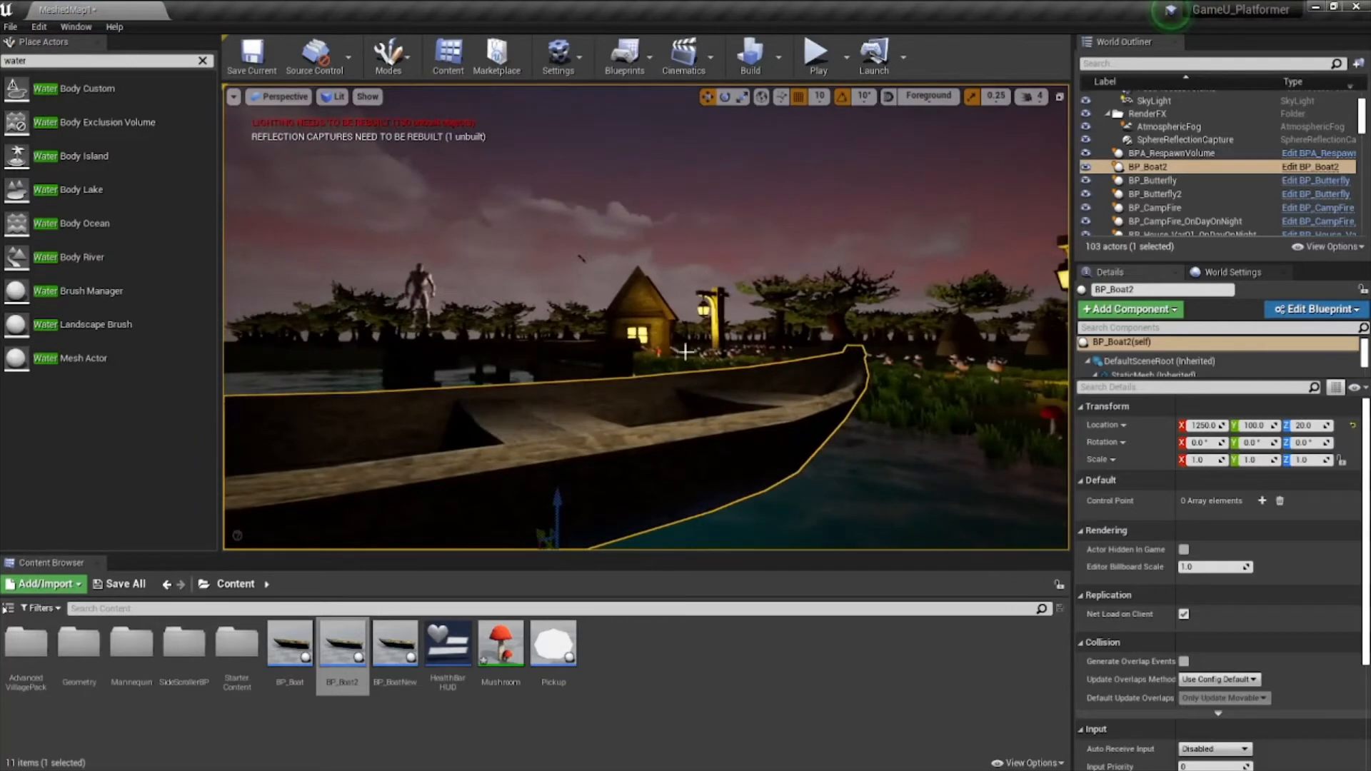
left_click(419, 292)
right_click_drag(709, 484, 701, 480)
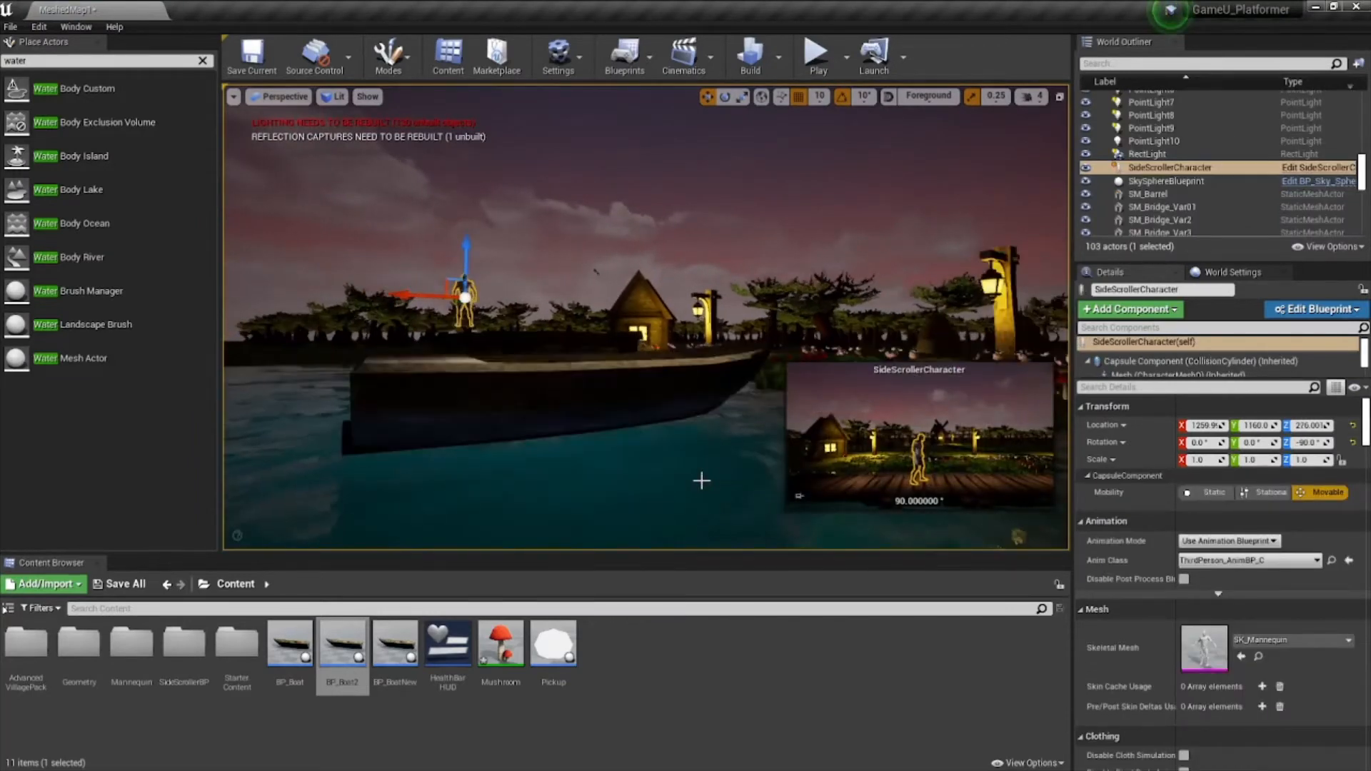
- Rotate the placed boat 90° about Z and line it up with the dock at X 1220
left_click(610, 384)
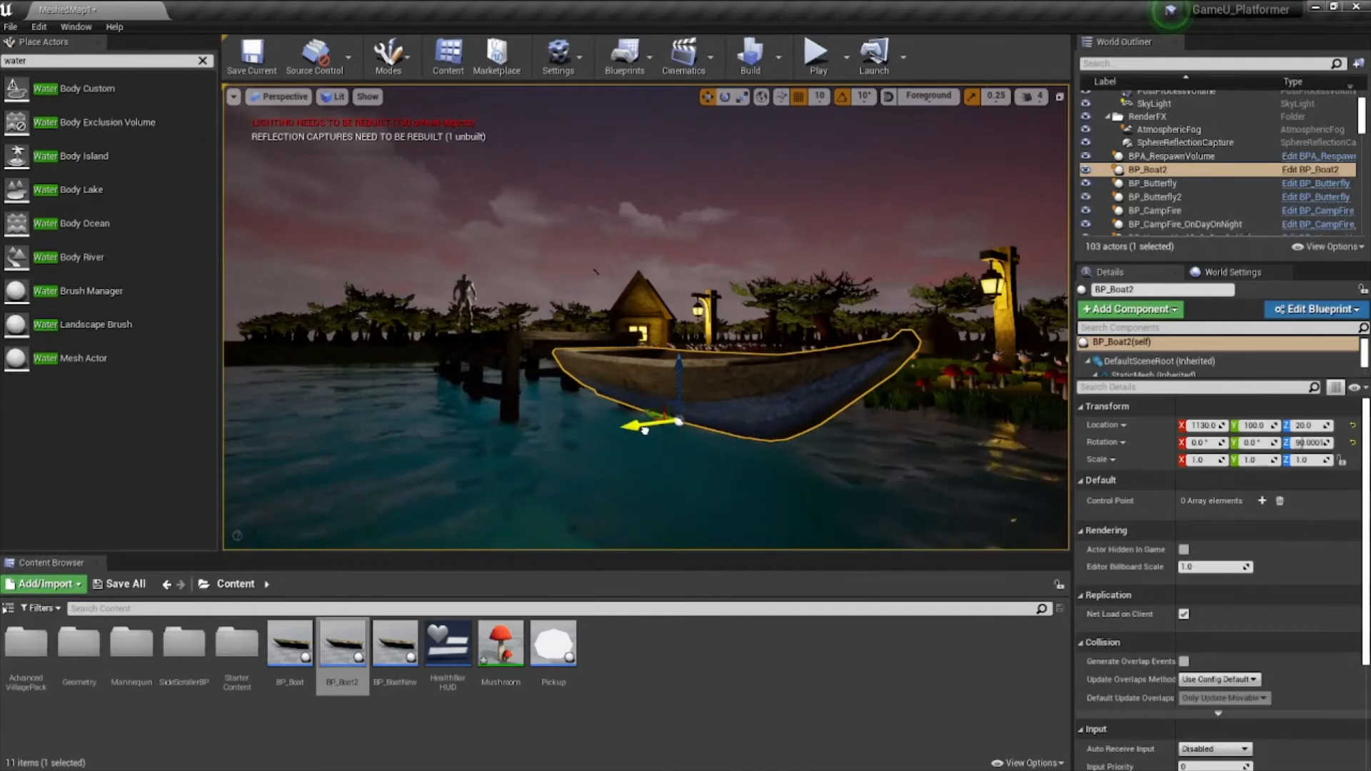
mouse_move(645, 318)
right_mouse_down()
mouse_move(843, 321)
mouse_move(661, 317)
right_mouse_up()
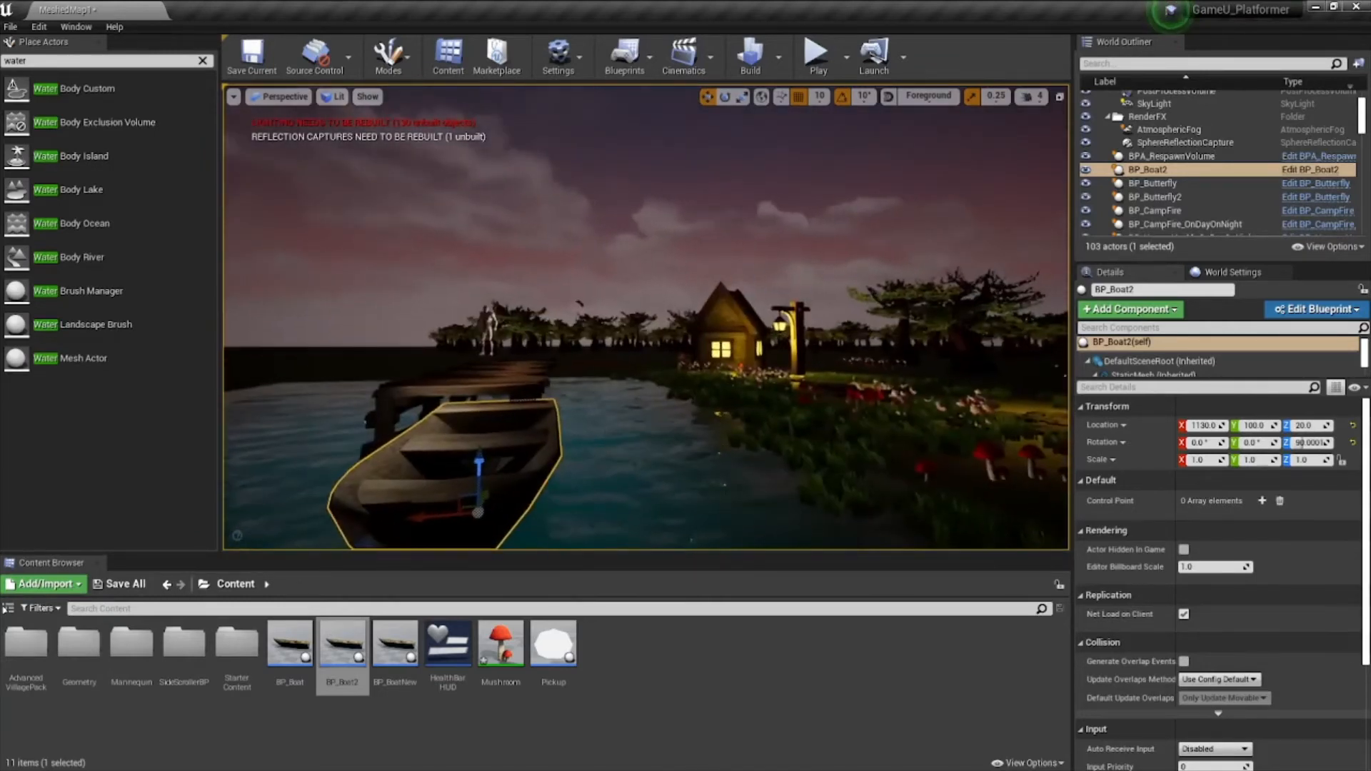
left_click_drag(445, 523, 332, 507)
key("f")
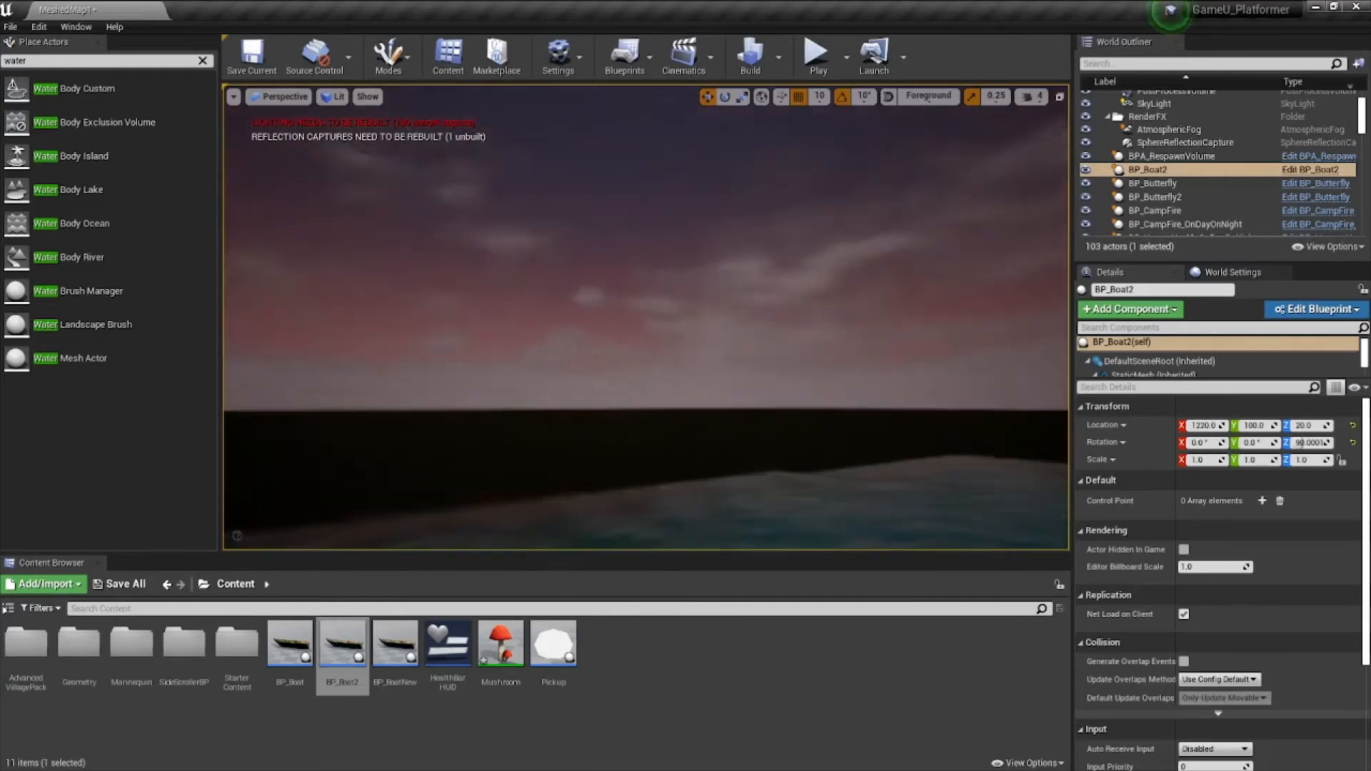
- Lower the boat into the water to Z -20 and move it clear of the dock end to Y -50
scroll(542, 447, "down", 4)
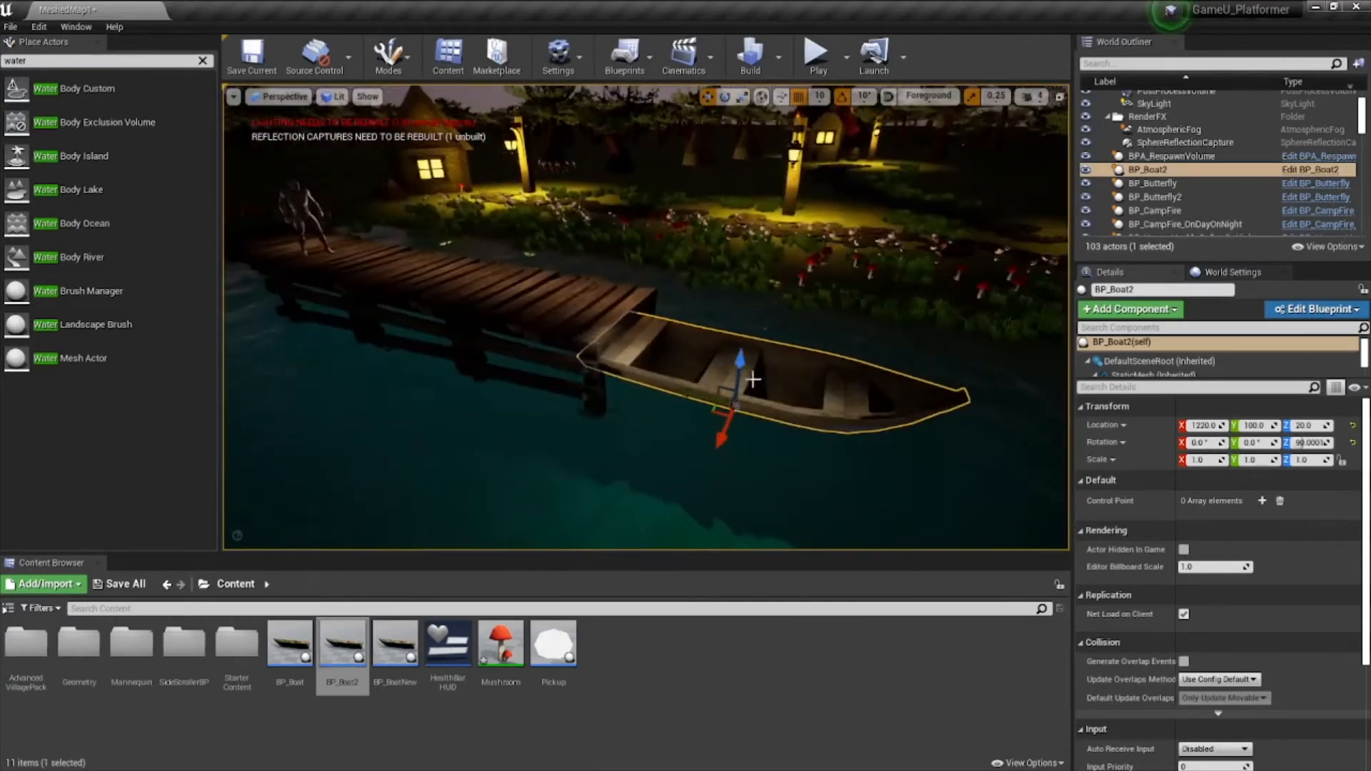
right_click_drag(765, 472, 674, 291)
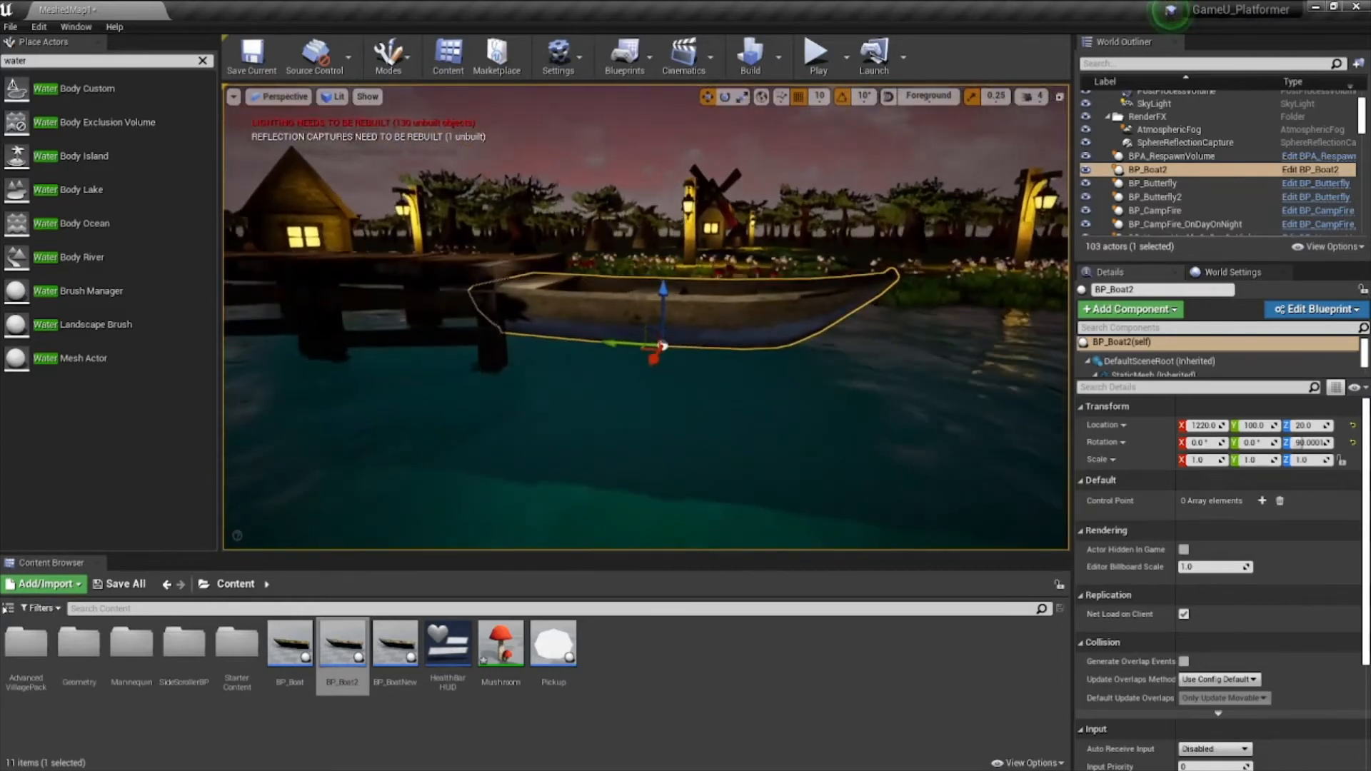
left_click_drag(658, 292, 667, 320)
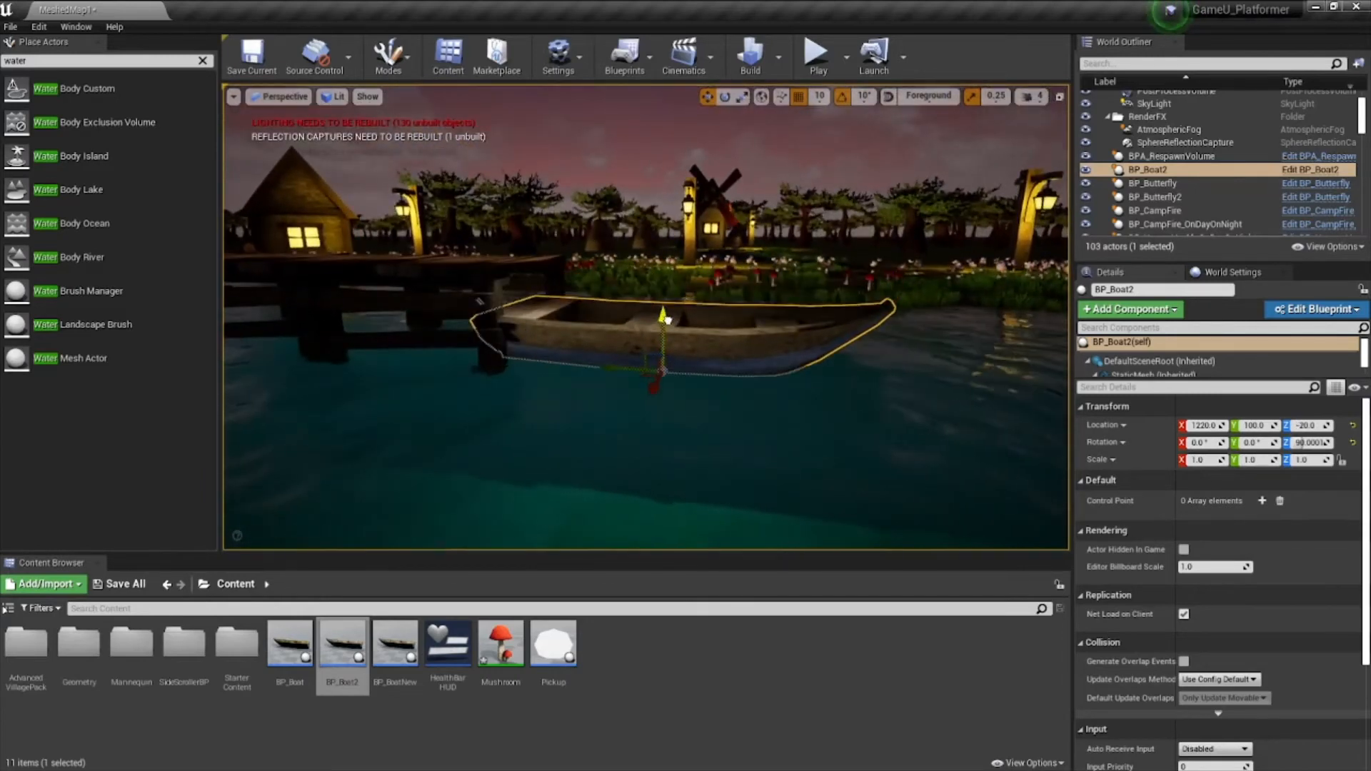
left_click_drag(617, 370, 714, 379)
left_click_drag(765, 323, 763, 329)
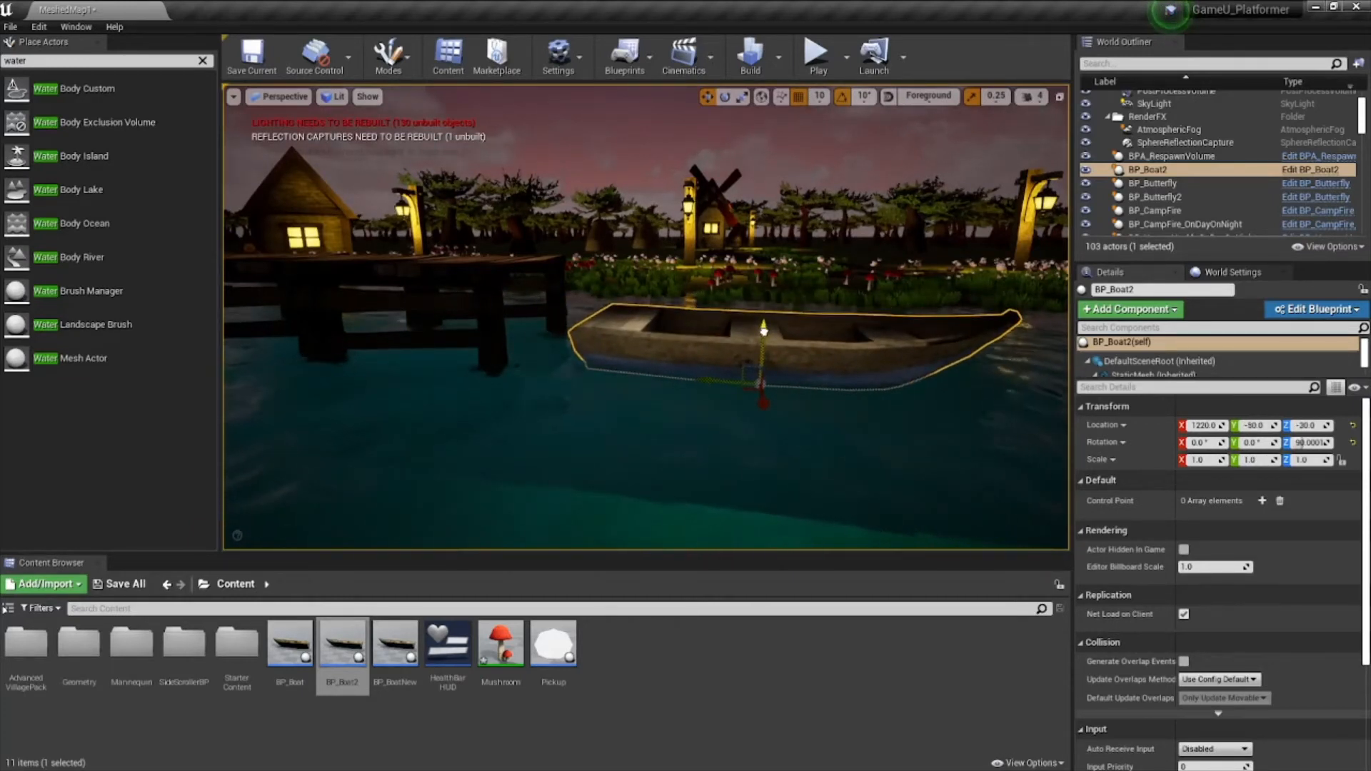
left_click_drag(763, 327, 763, 321)
right_click_drag(763, 321, 875, 387)
scroll(888, 394, "down", 3)
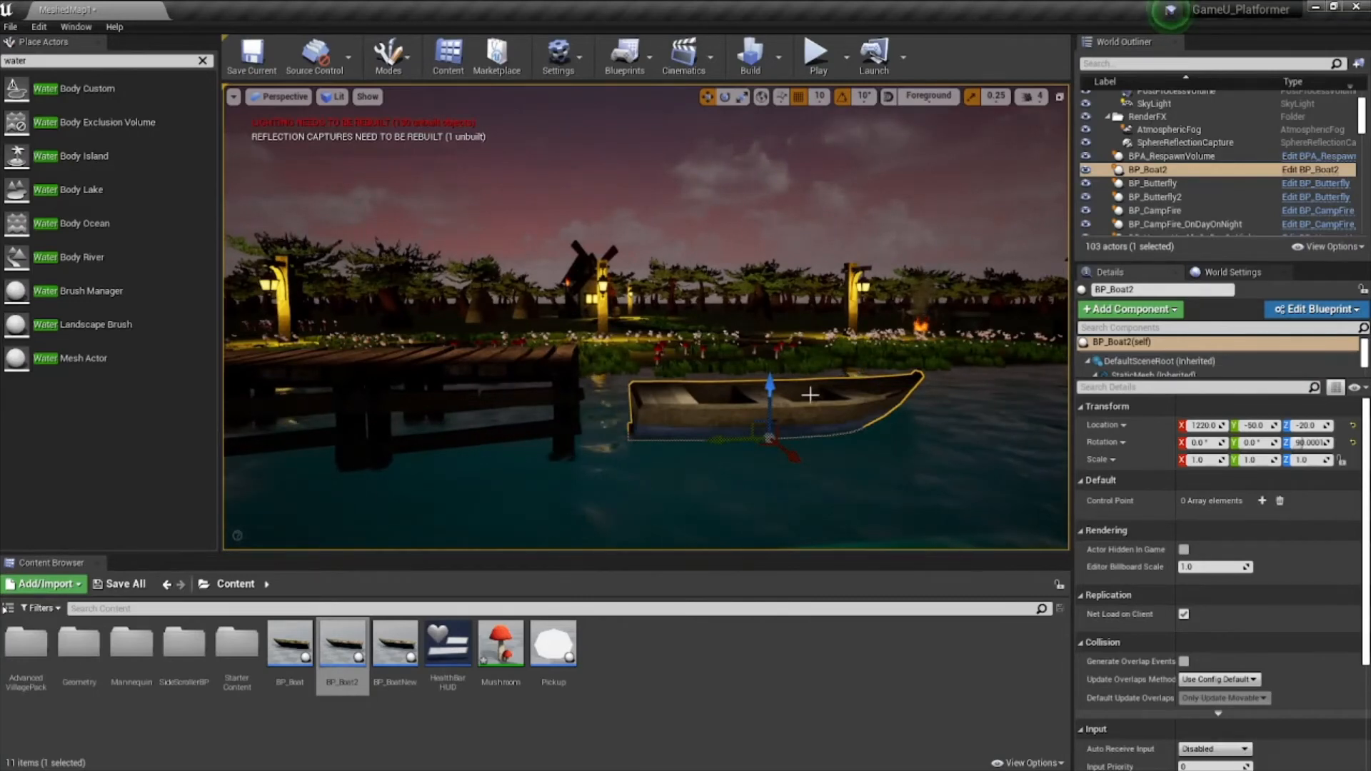
- Play-test the level by running and jumping the character between the dock and the boat, and stop the session
left_click(816, 54)
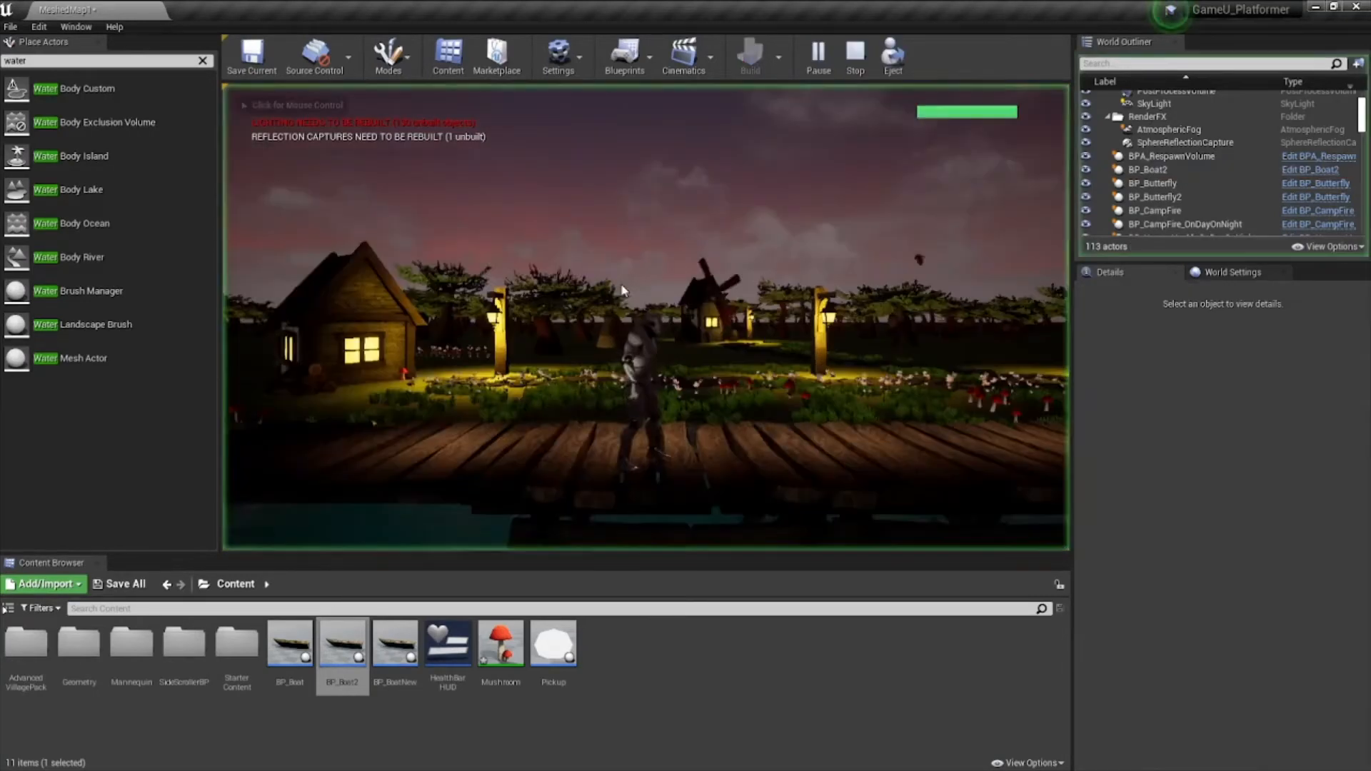
left_click(728, 331)
key("space")
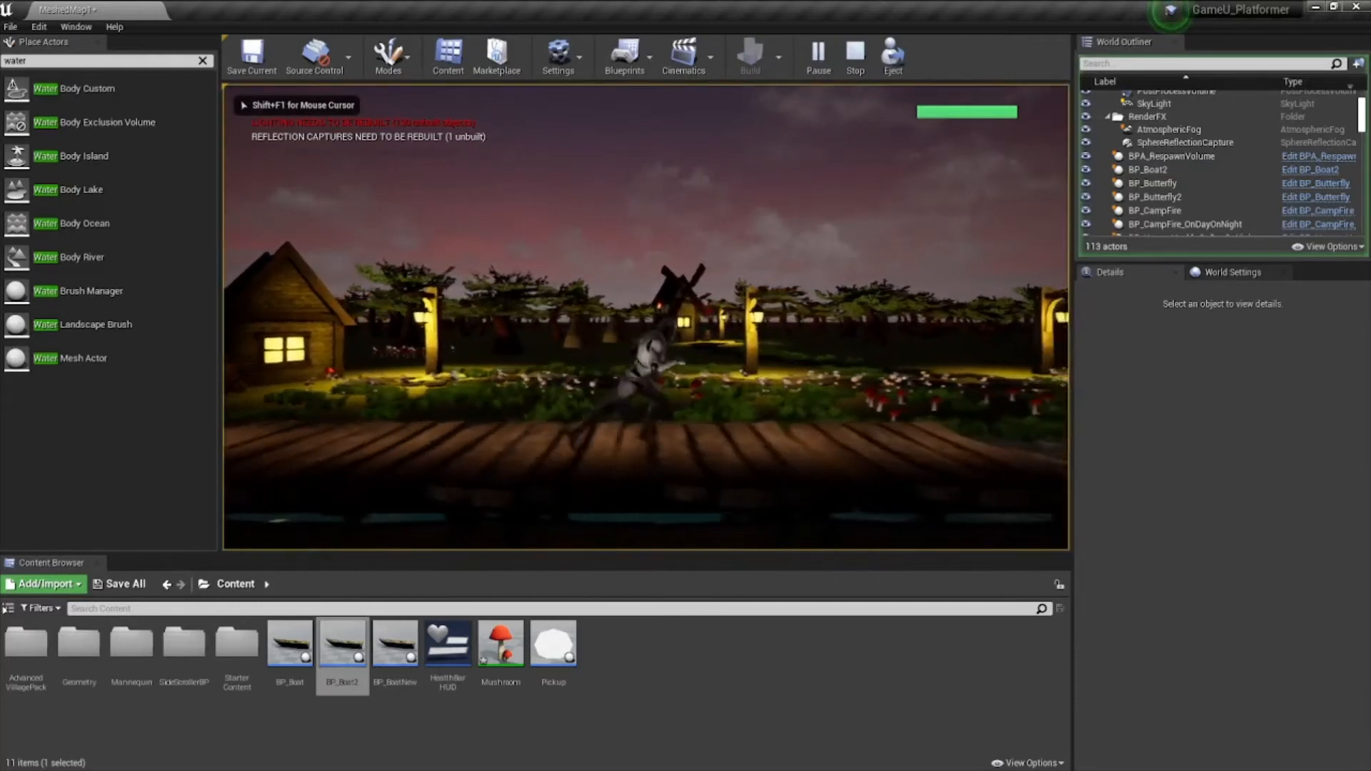
key("d")
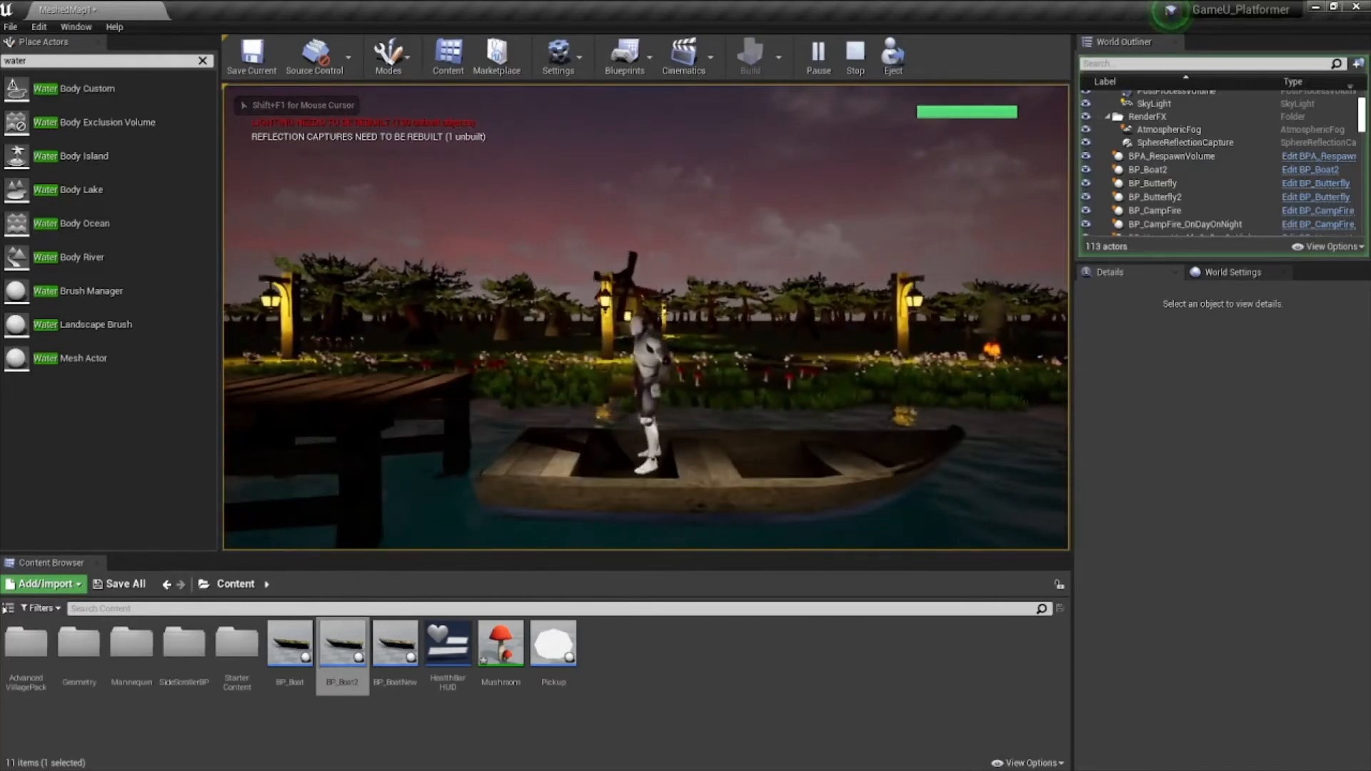
key("a")
key("space")
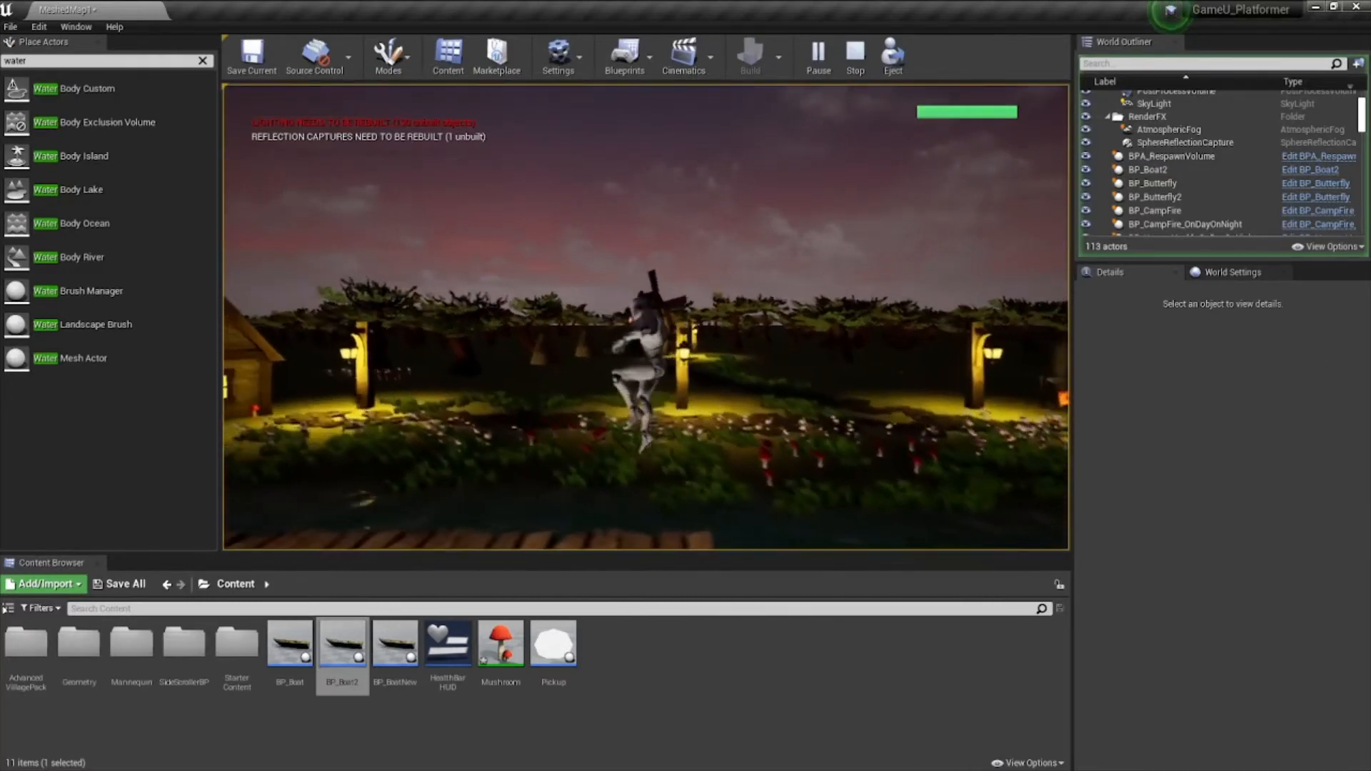
key("d")
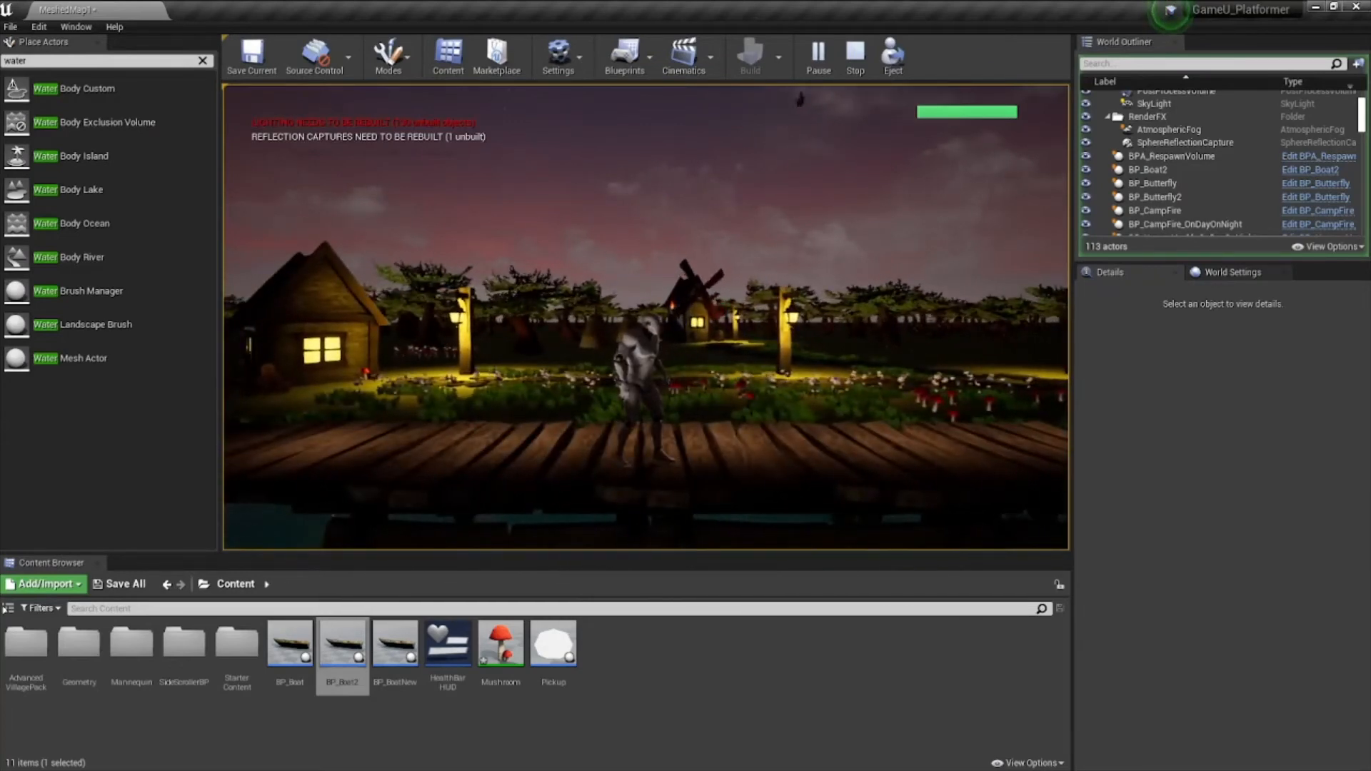
key("Escape")
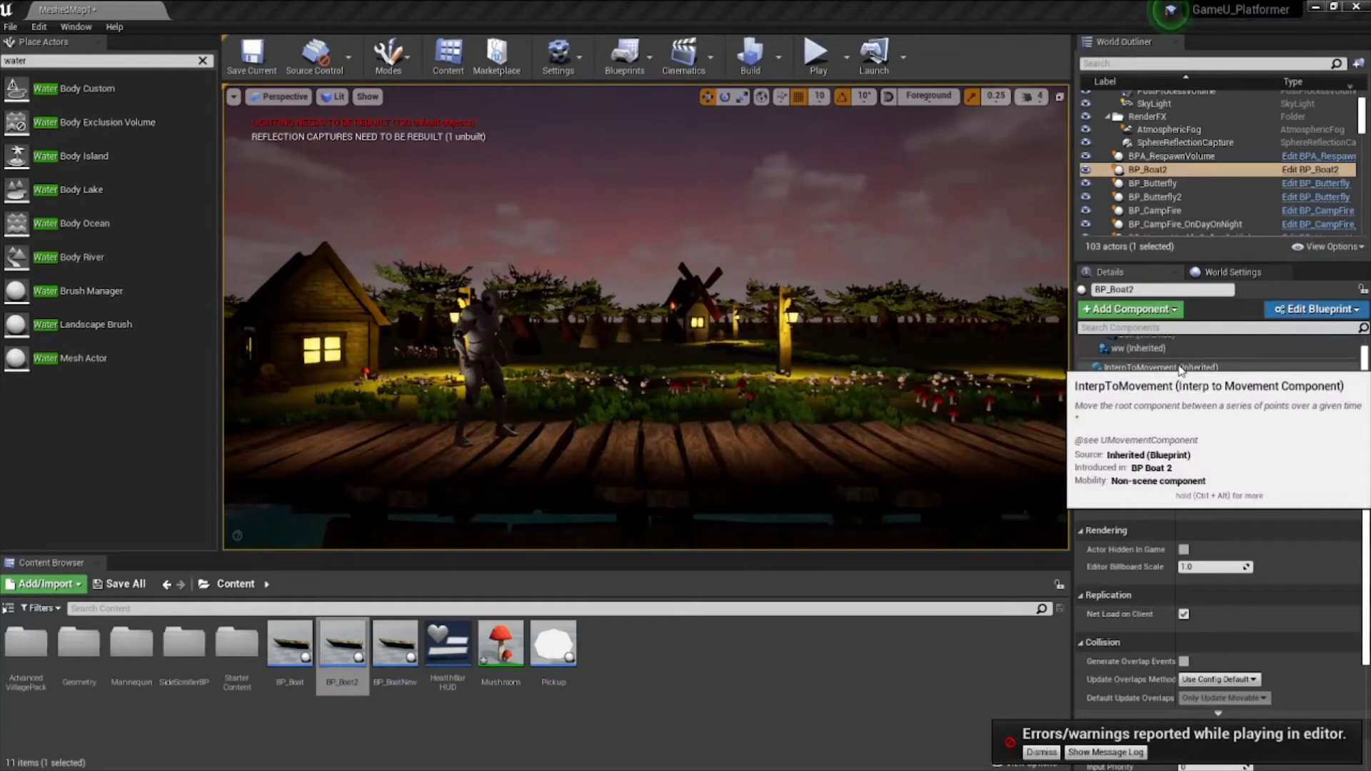
- Select the placed boat's InterpToMovement component and review its control point and behaviour settings
left_click_drag(1214, 380, 1216, 435)
left_click(1217, 422)
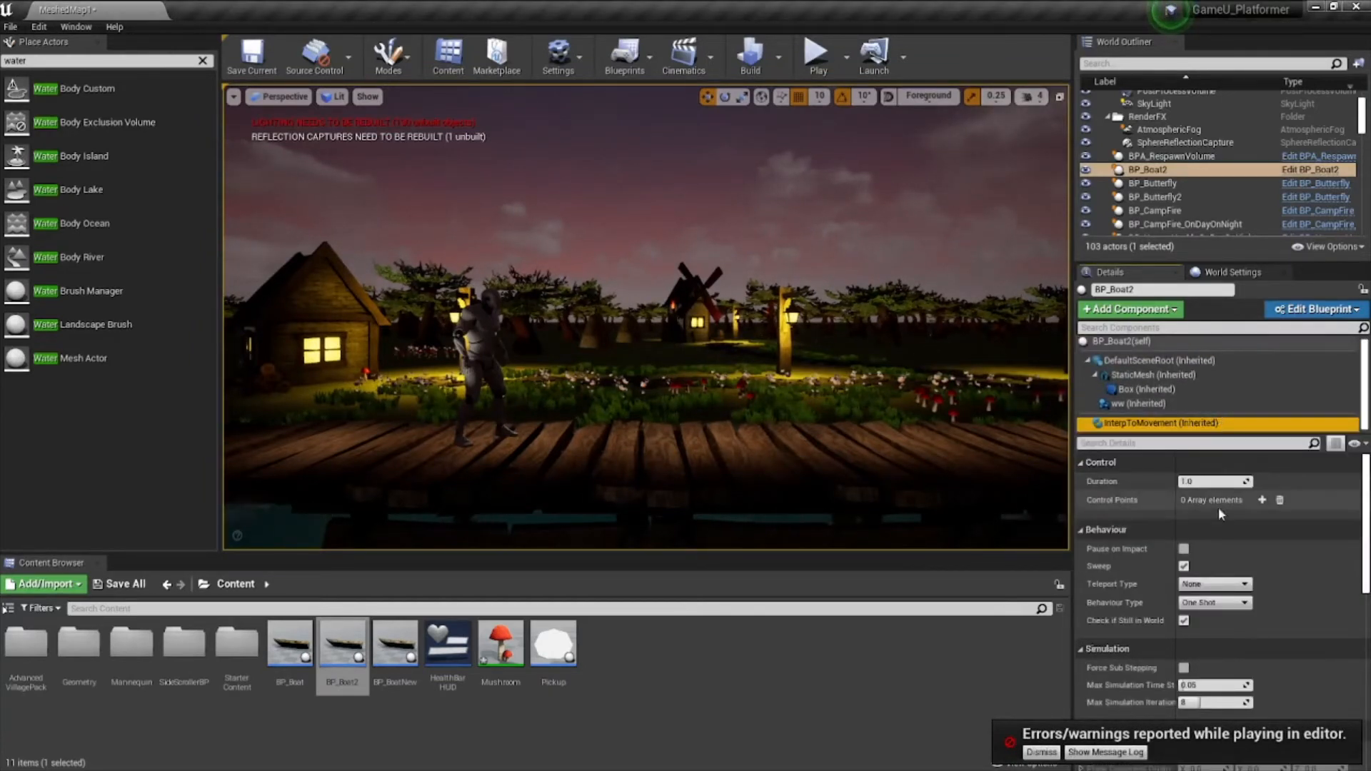
scroll(1172, 516, "down", 2)
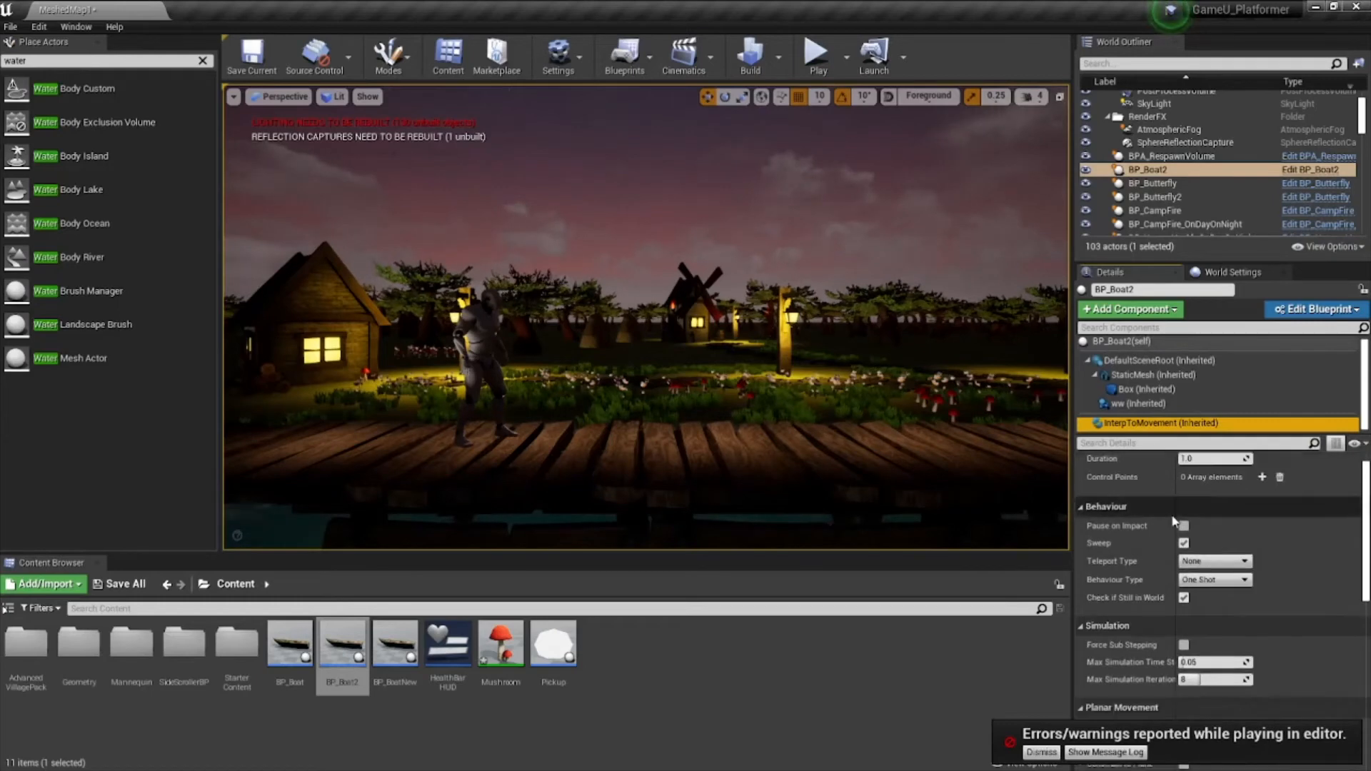
mouse_move(985, 400)
right_mouse_down()
mouse_move(857, 399)
mouse_move(1056, 407)
mouse_move(979, 401)
right_mouse_up()
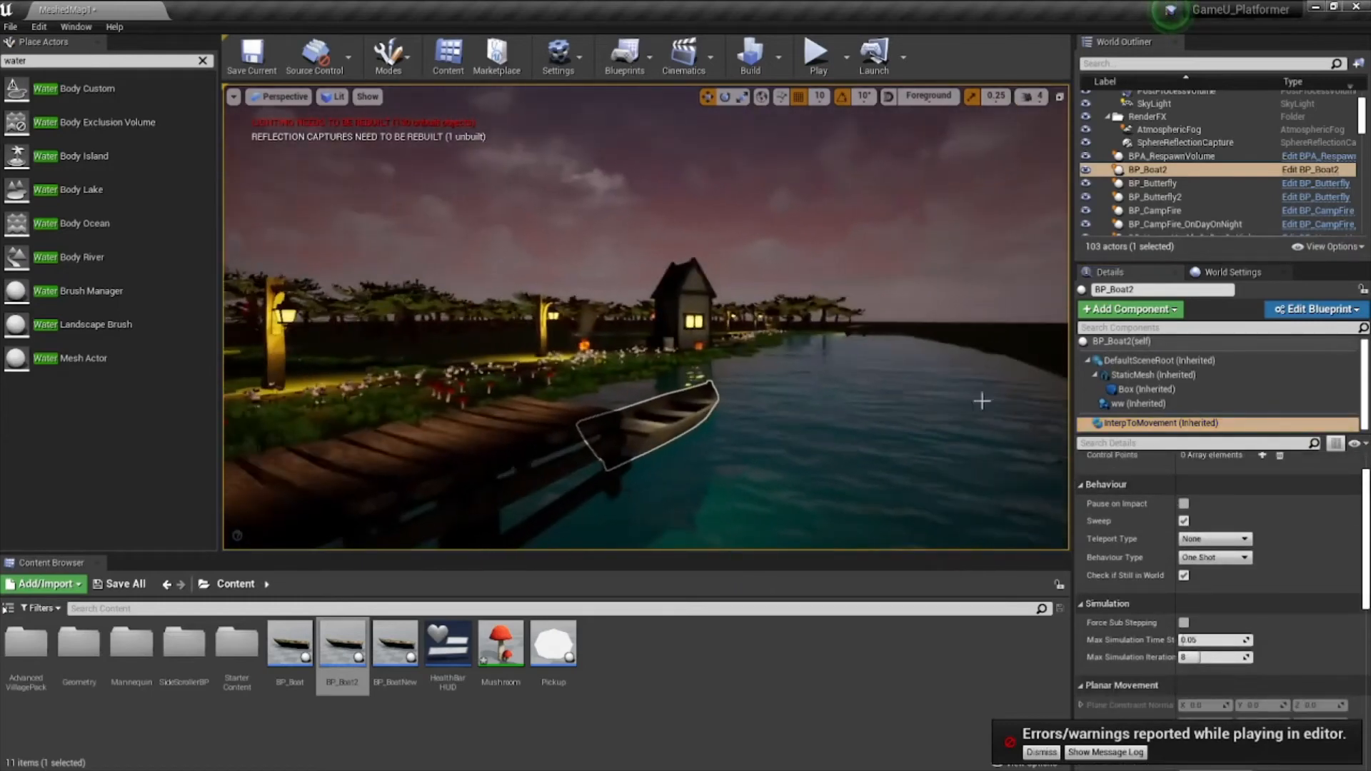
- Add two control points to the boat's InterpToMovement component and expand both to show their positions
scroll(1244, 548, "up", 2)
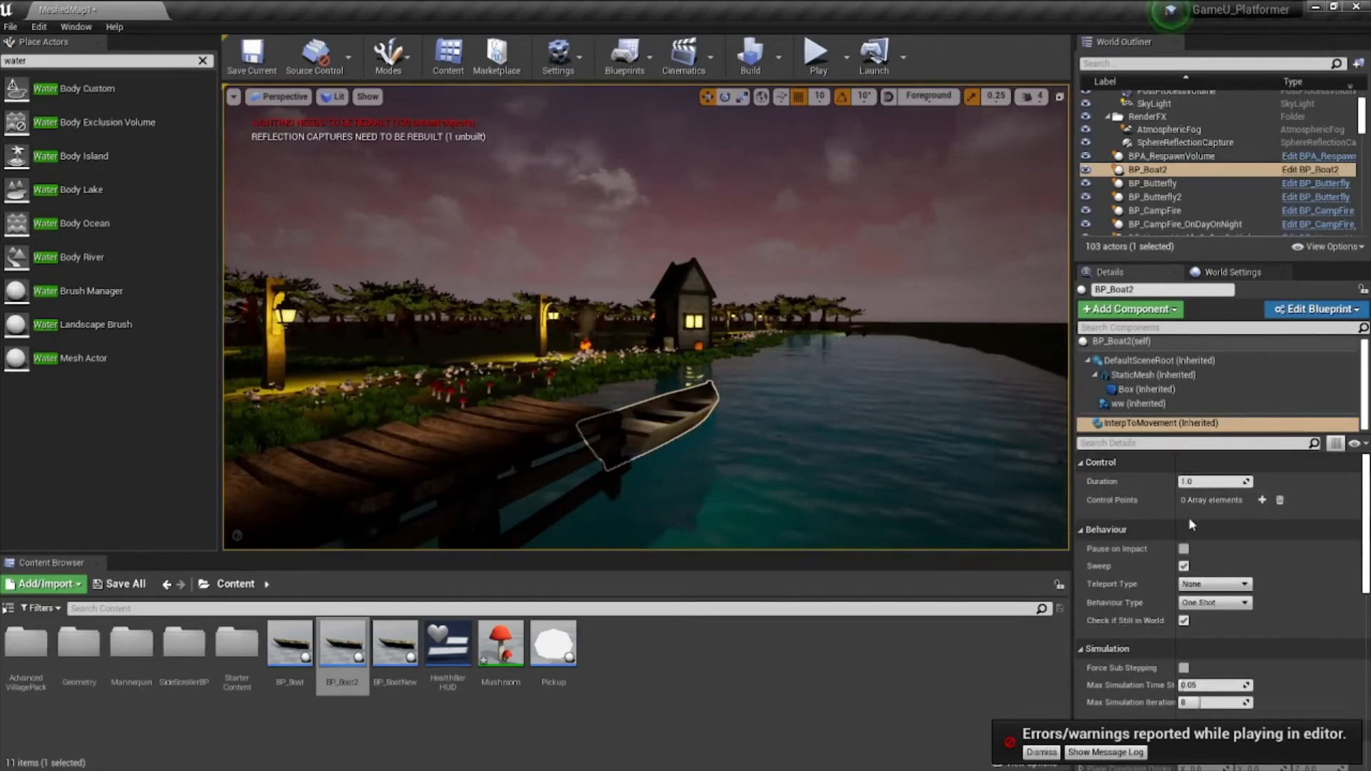
left_click(1262, 500)
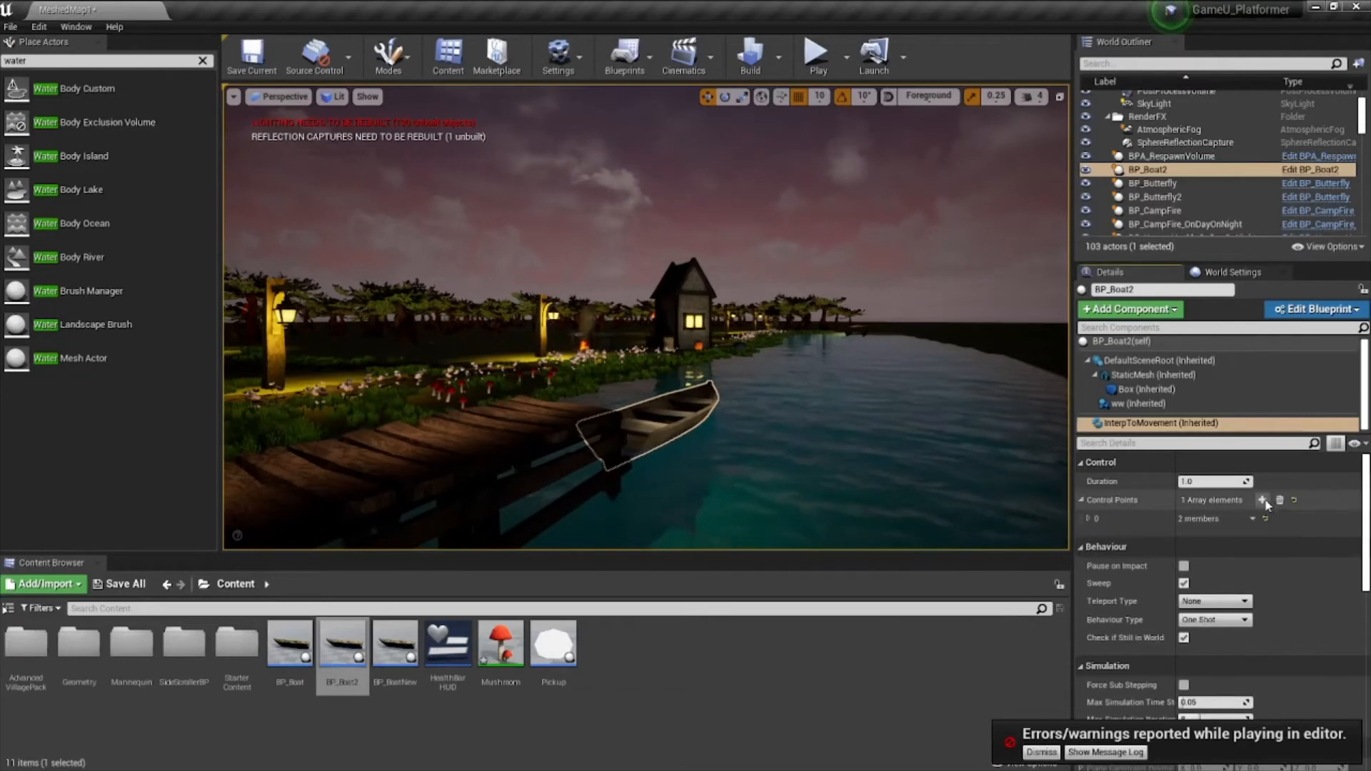
left_click(1263, 500)
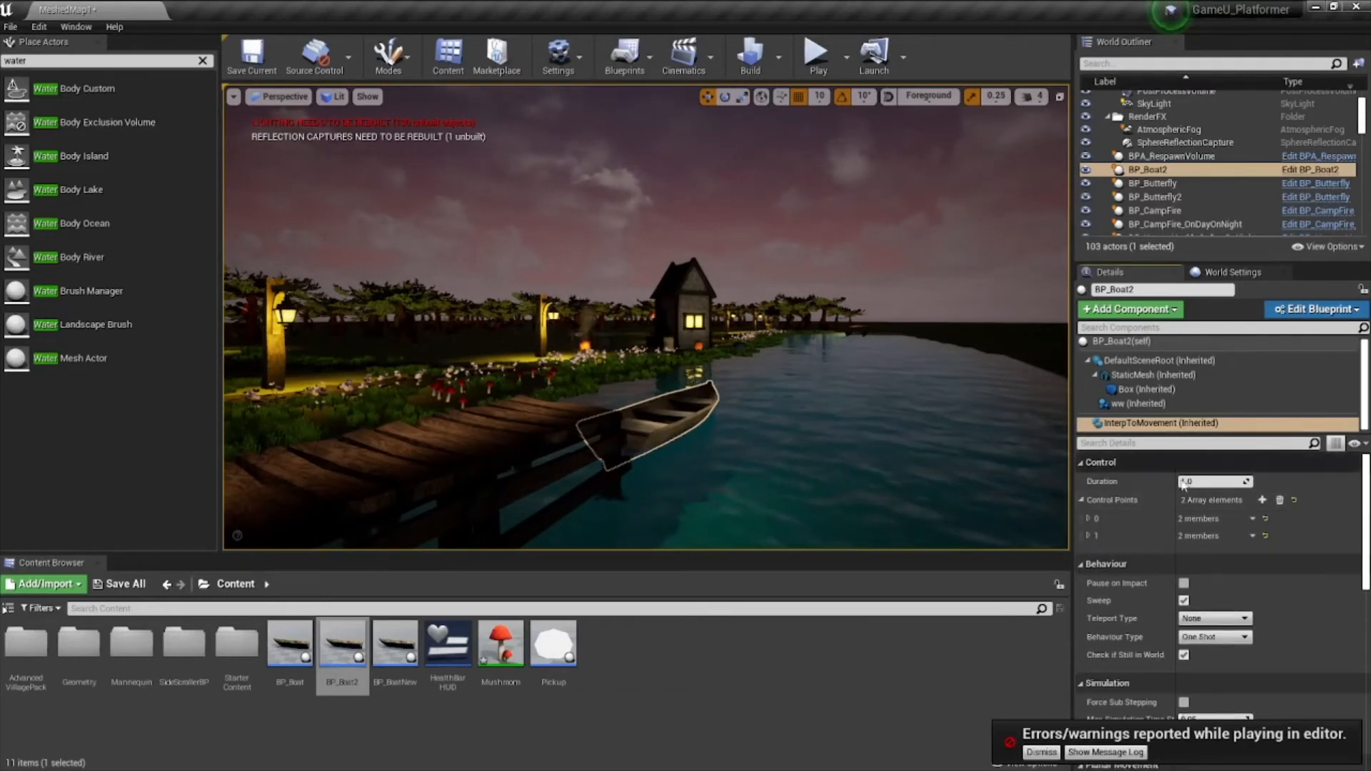
left_click(1089, 519)
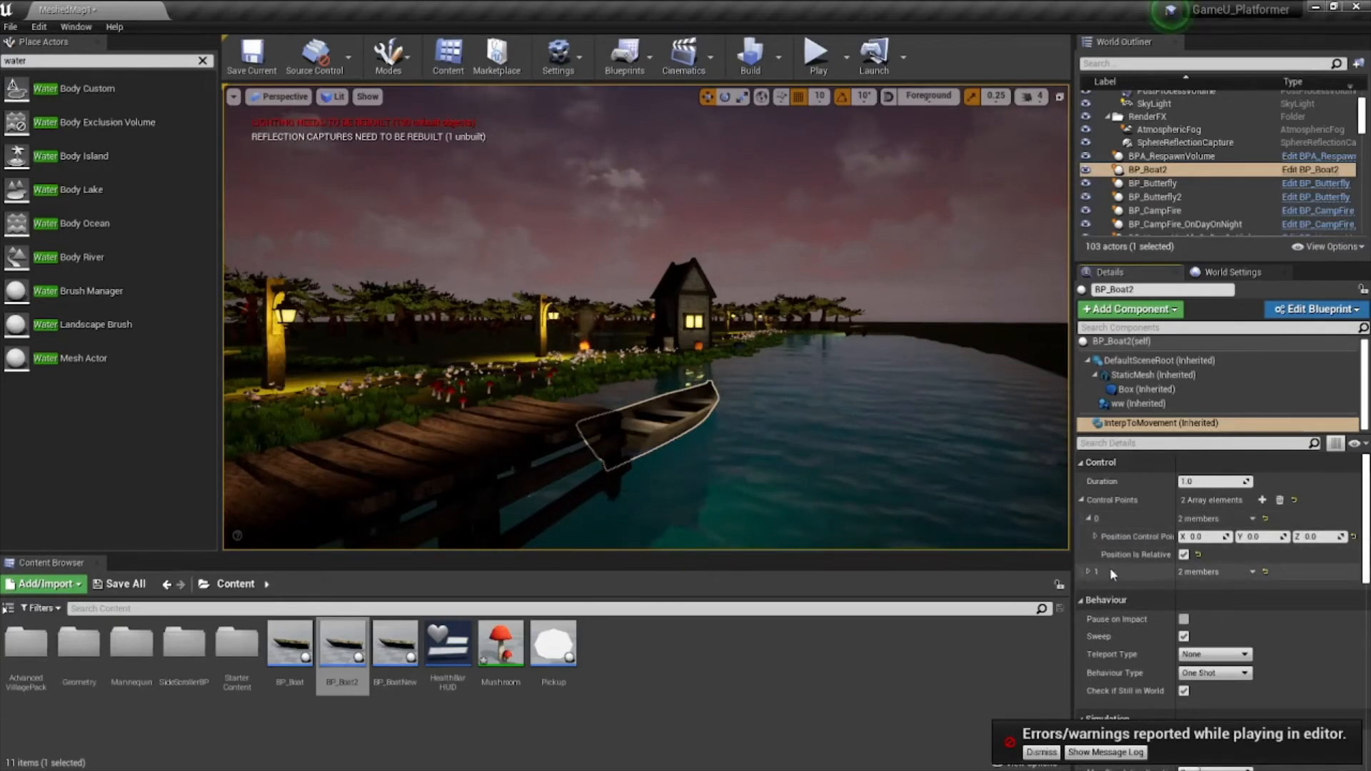
left_click(1089, 571)
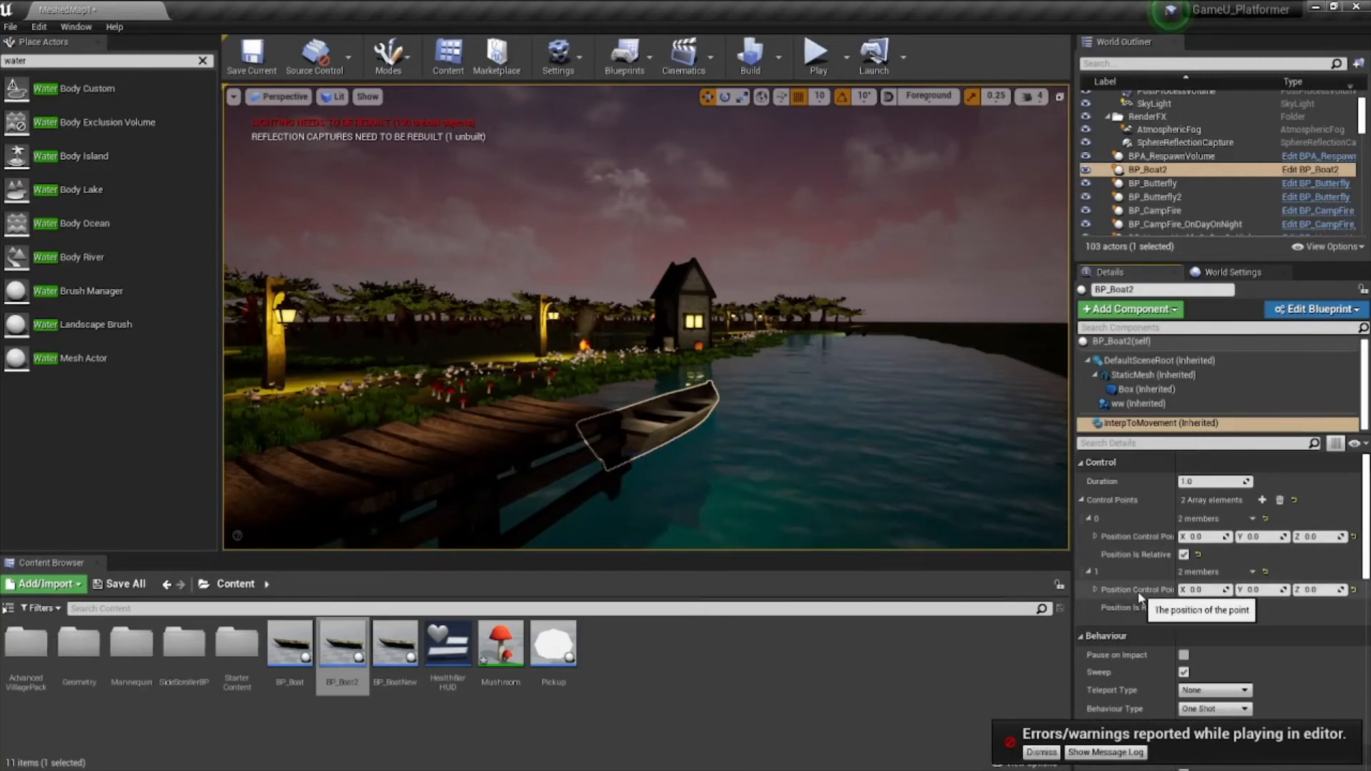
- Slide the boat's StaticMesh component along the river on its X axis until it sits beside the far dock
left_click(673, 416)
right_click_drag(765, 452, 700, 457)
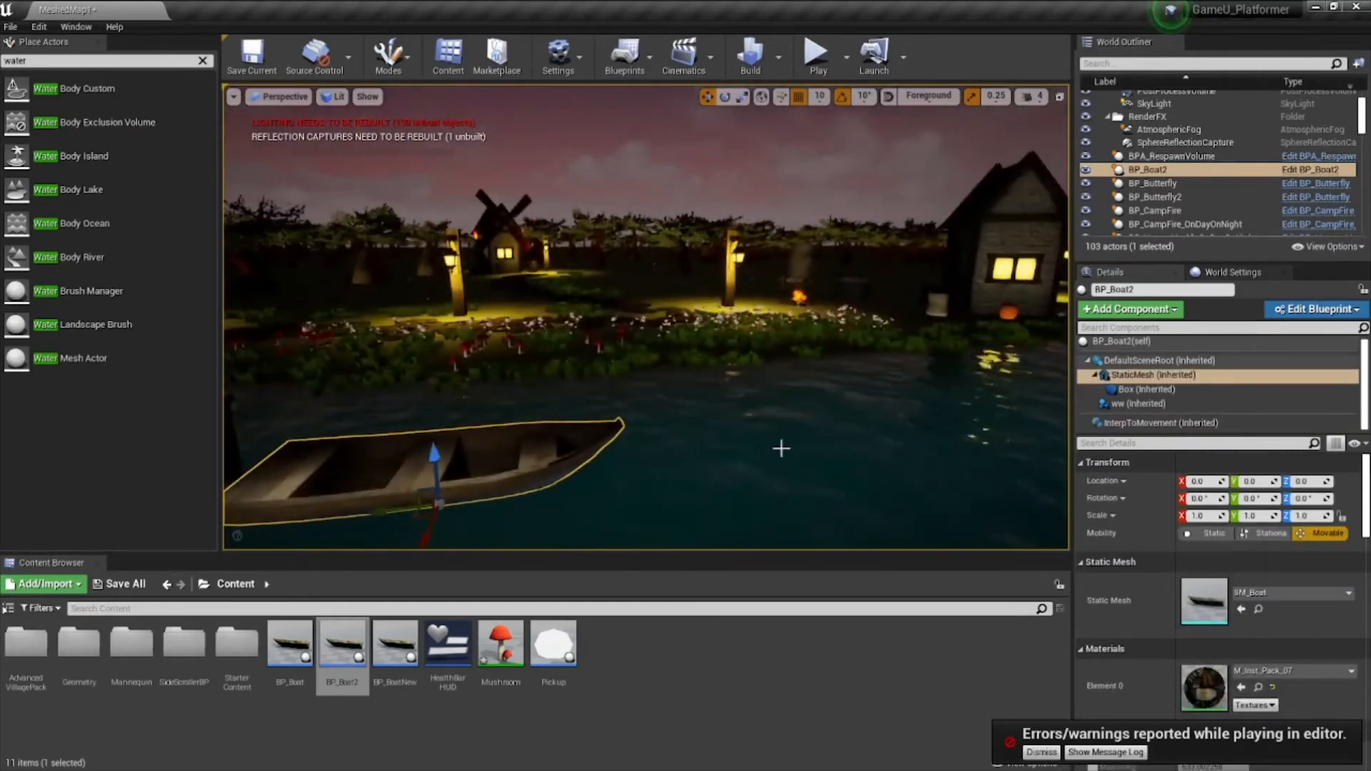
scroll(567, 421, "down", 4)
left_click_drag(476, 426, 1056, 394)
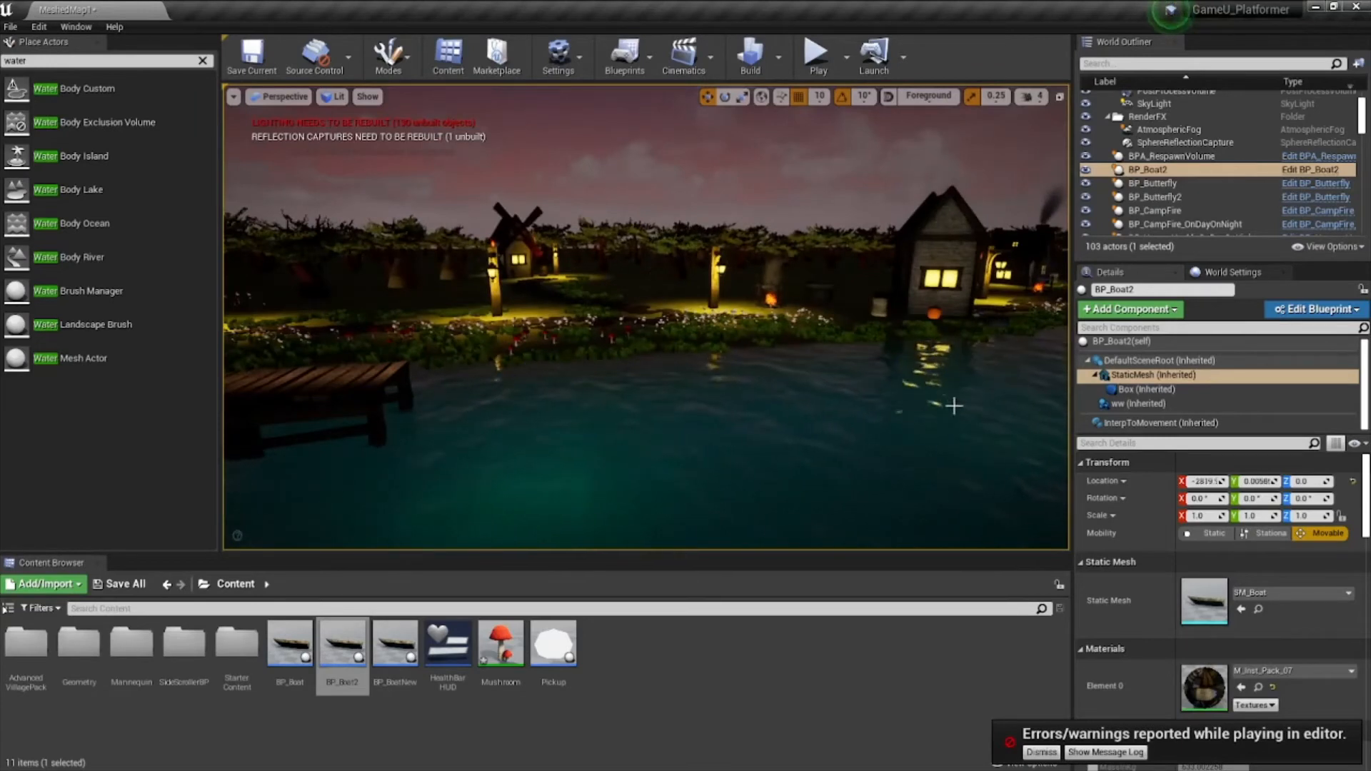
right_click_drag(952, 404, 756, 297)
key("w")
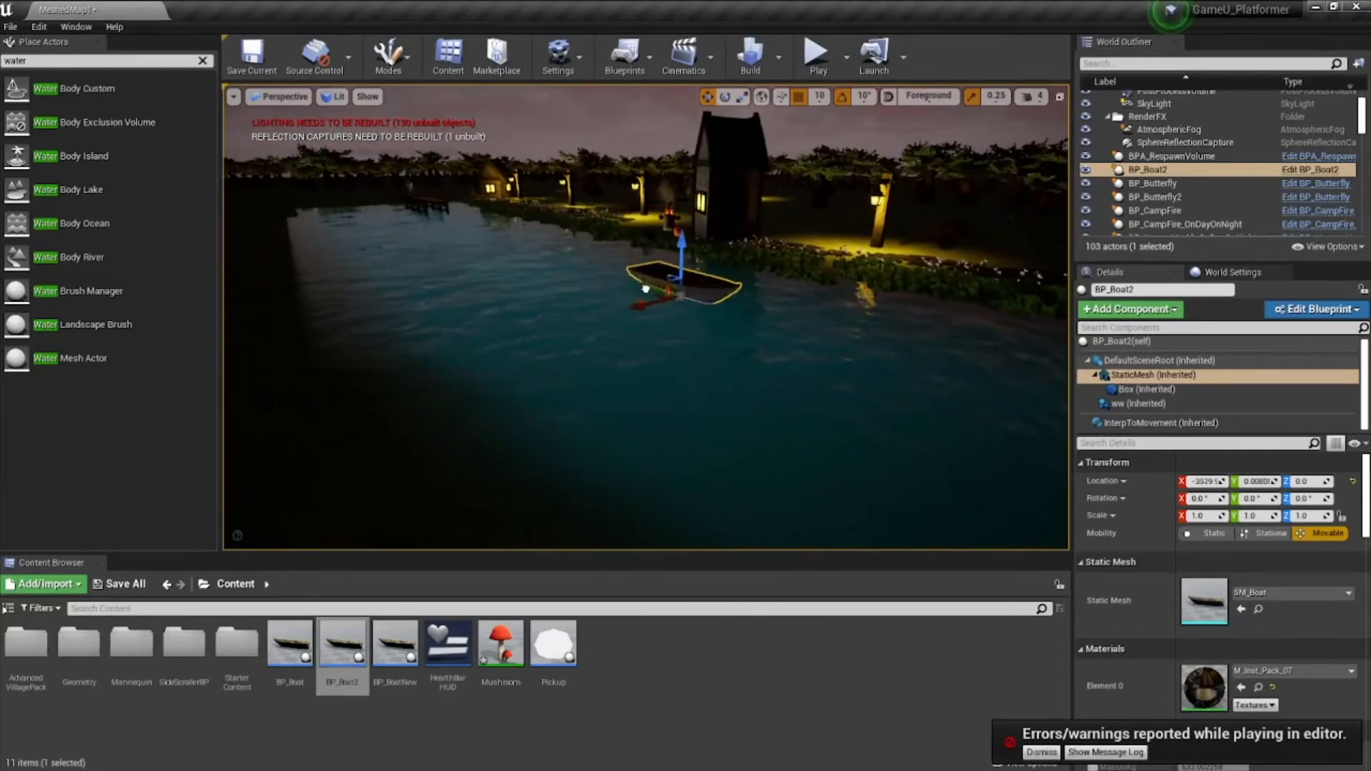
left_click_drag(645, 289, 948, 379)
right_click_drag(948, 379, 1089, 368)
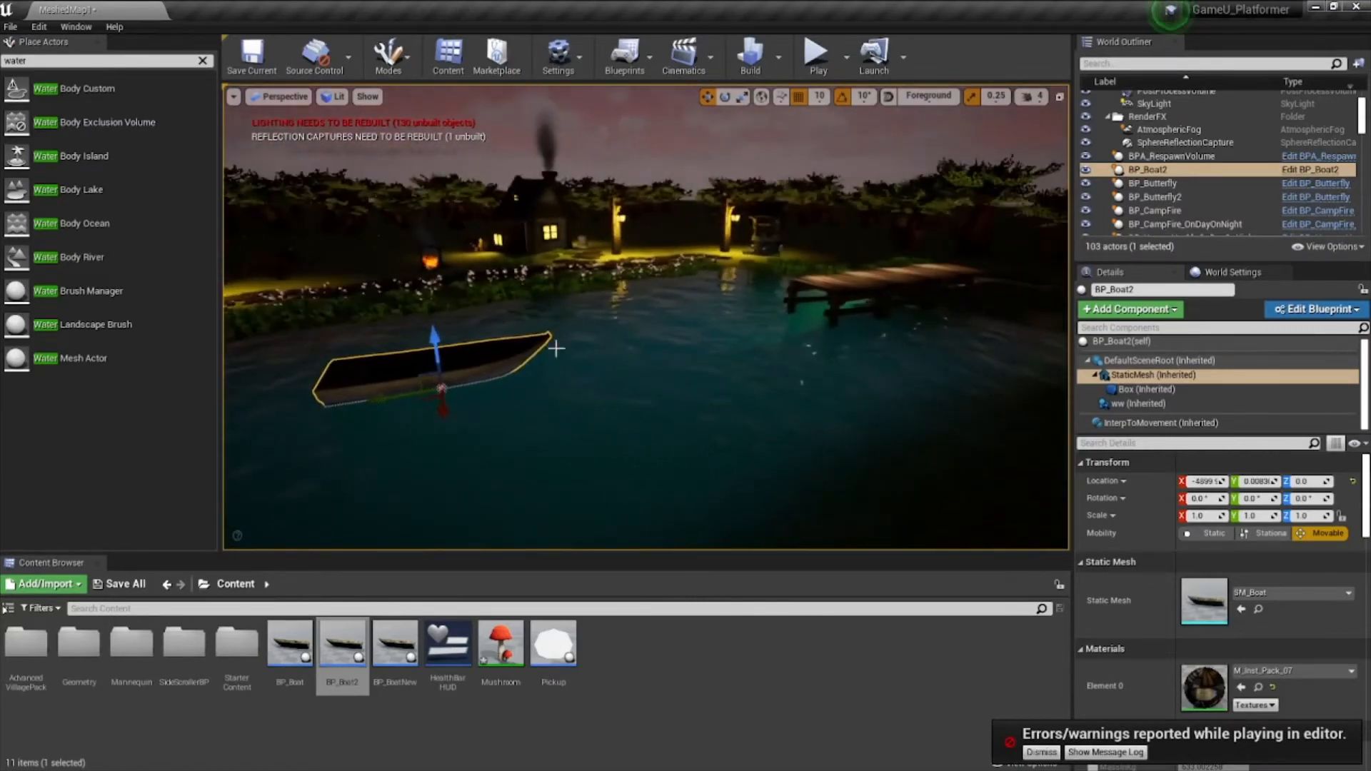
left_click_drag(376, 393, 457, 411)
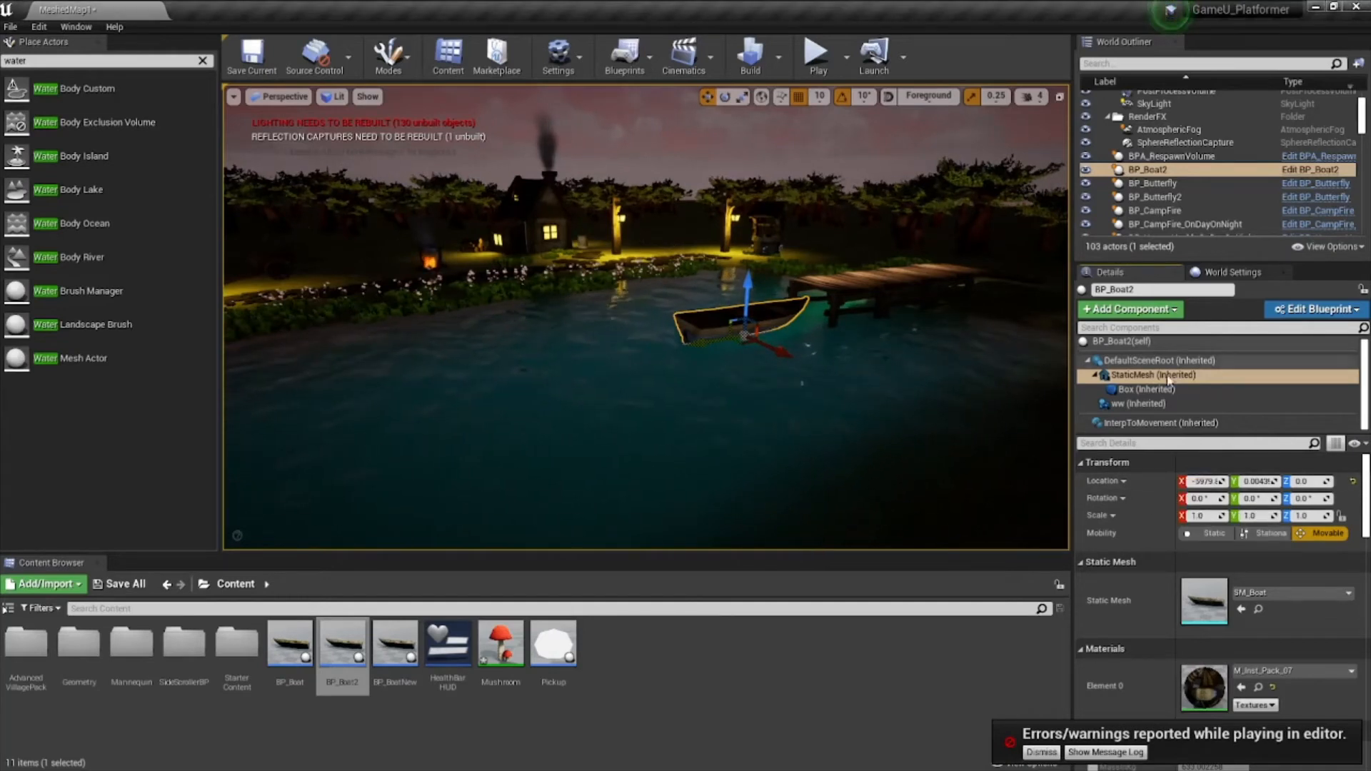
- Paste the moved boat mesh's location into the position of InterpToMovement control point 1 and save the level
left_click(1162, 423)
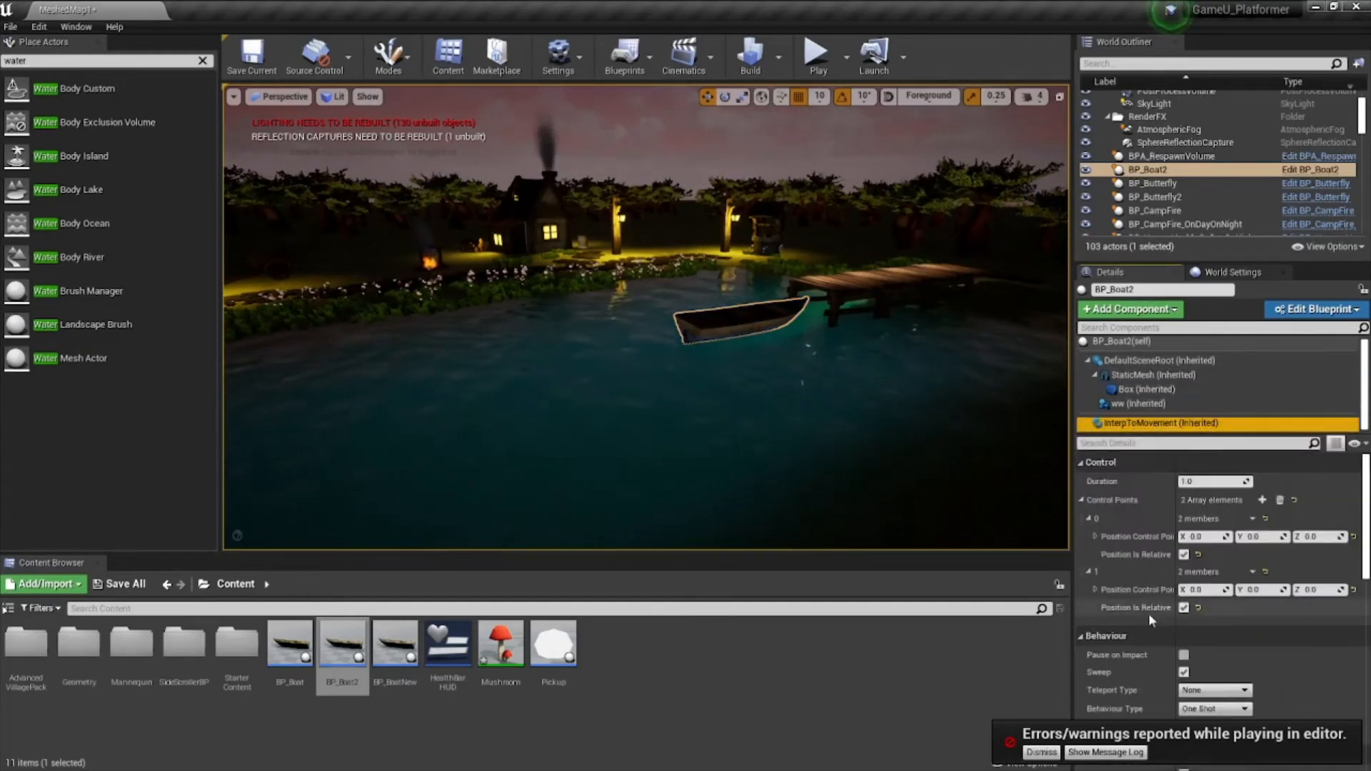
right_click(1166, 592)
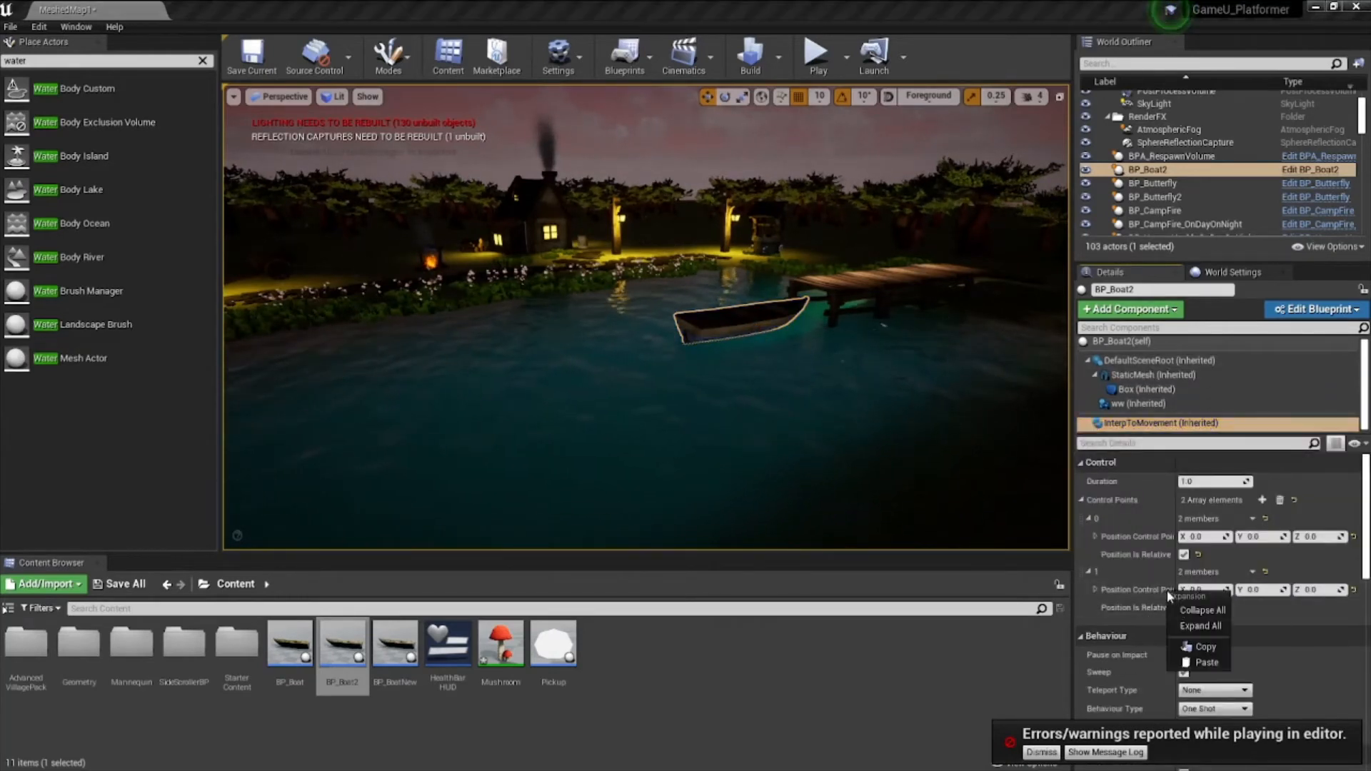
left_click(1205, 662)
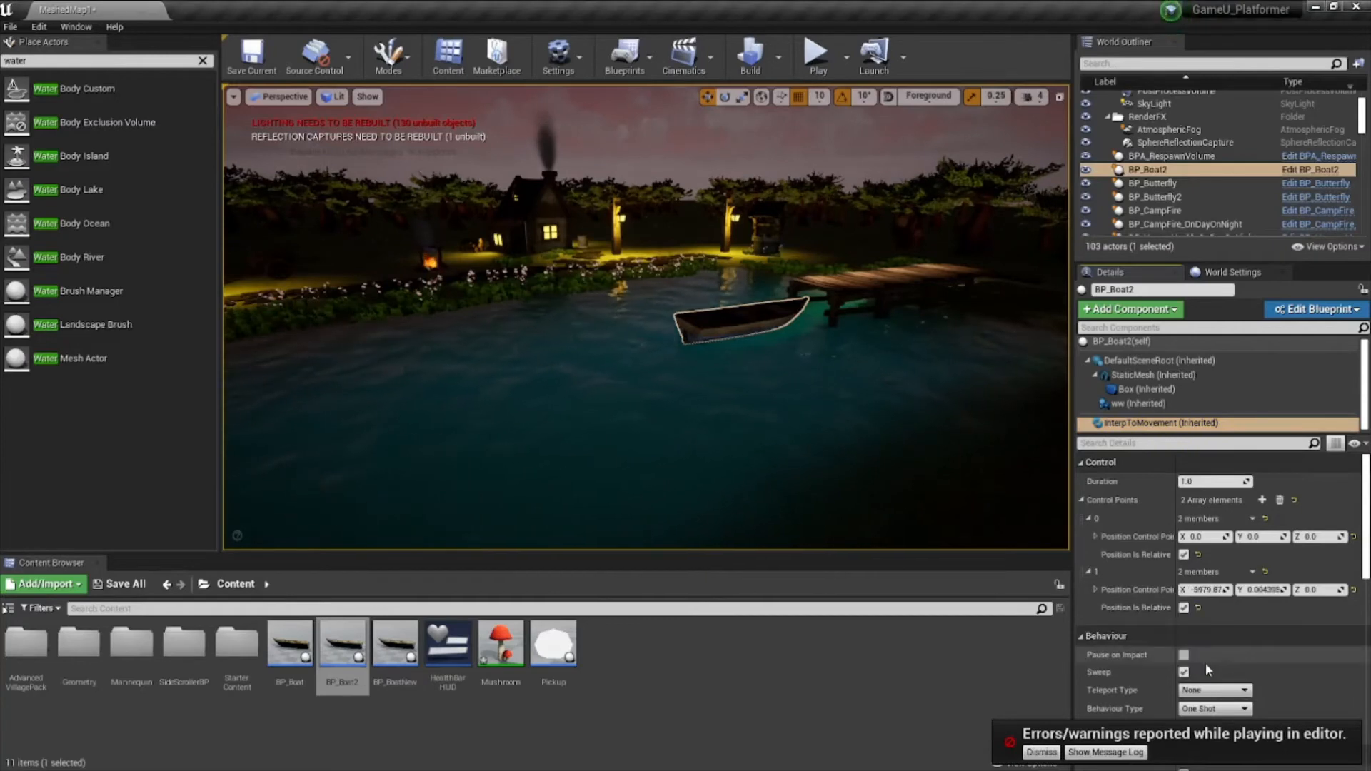
left_click(253, 58)
- Play-test the level by walking the character to the end of the dock, and stop the session
right_click_drag(823, 311, 774, 318)
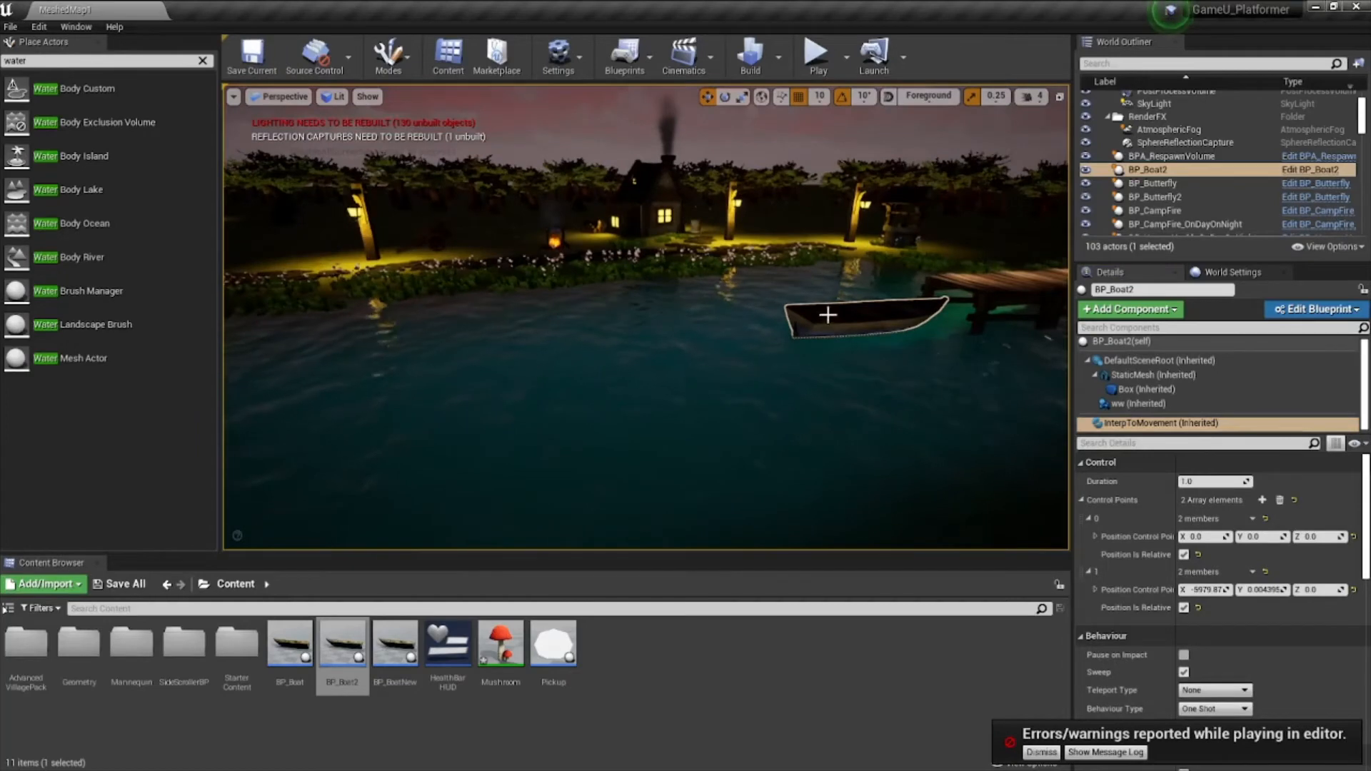
left_click(817, 53)
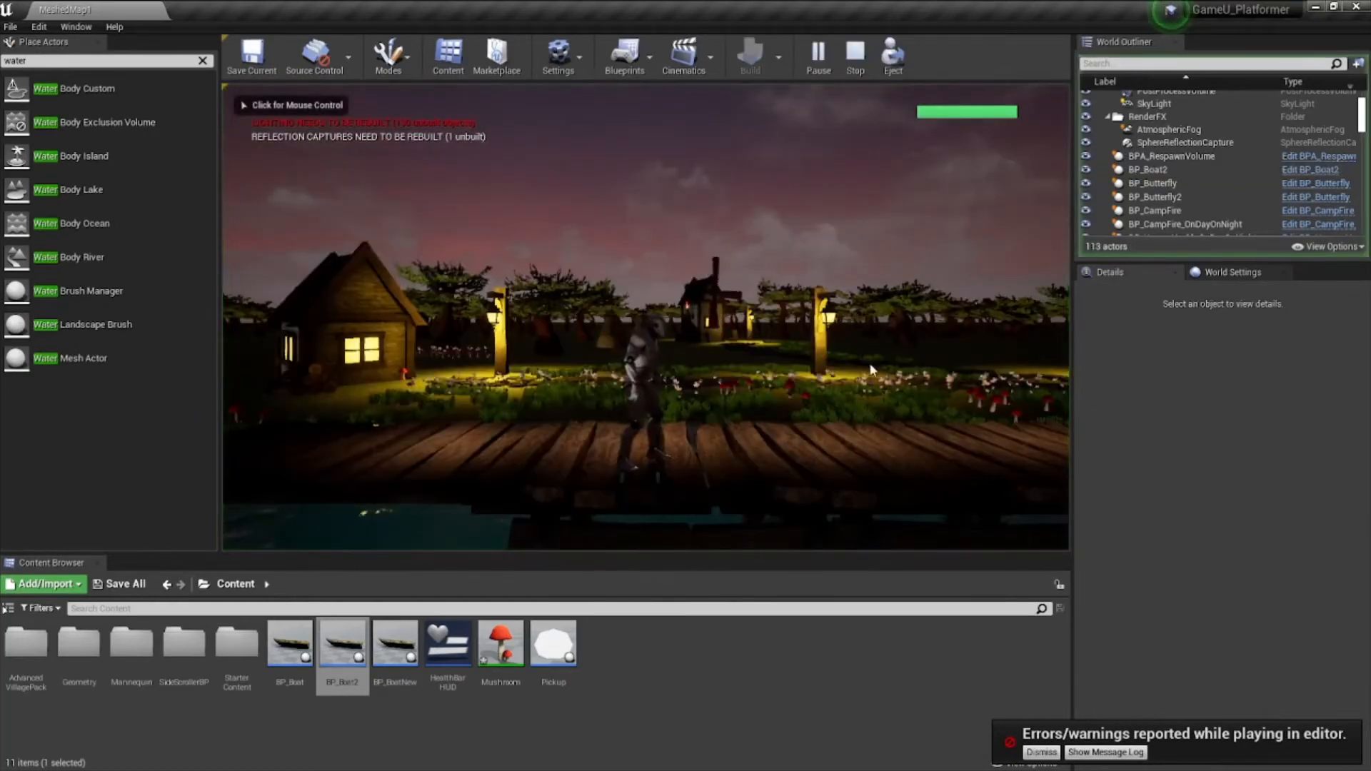
left_click(802, 349)
key("d")
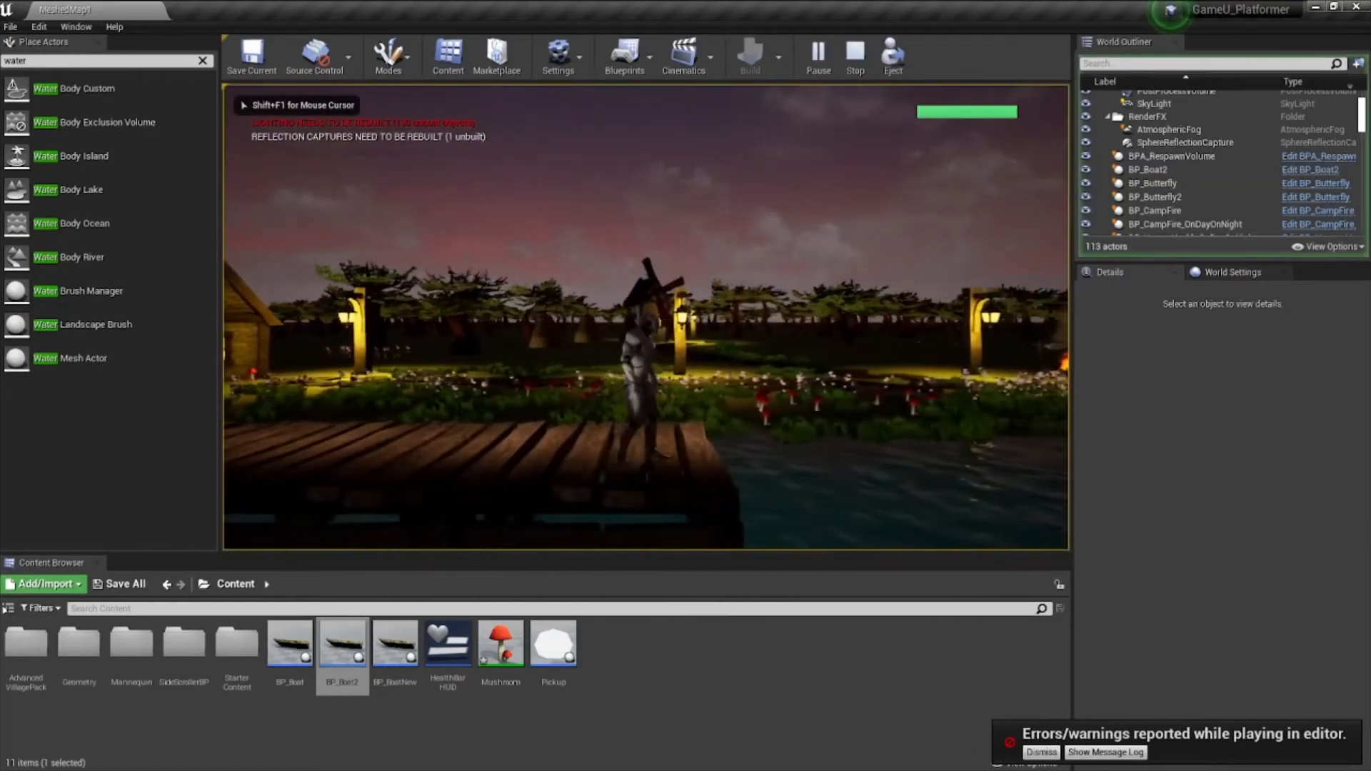
key("shift+F1")
key("Escape")
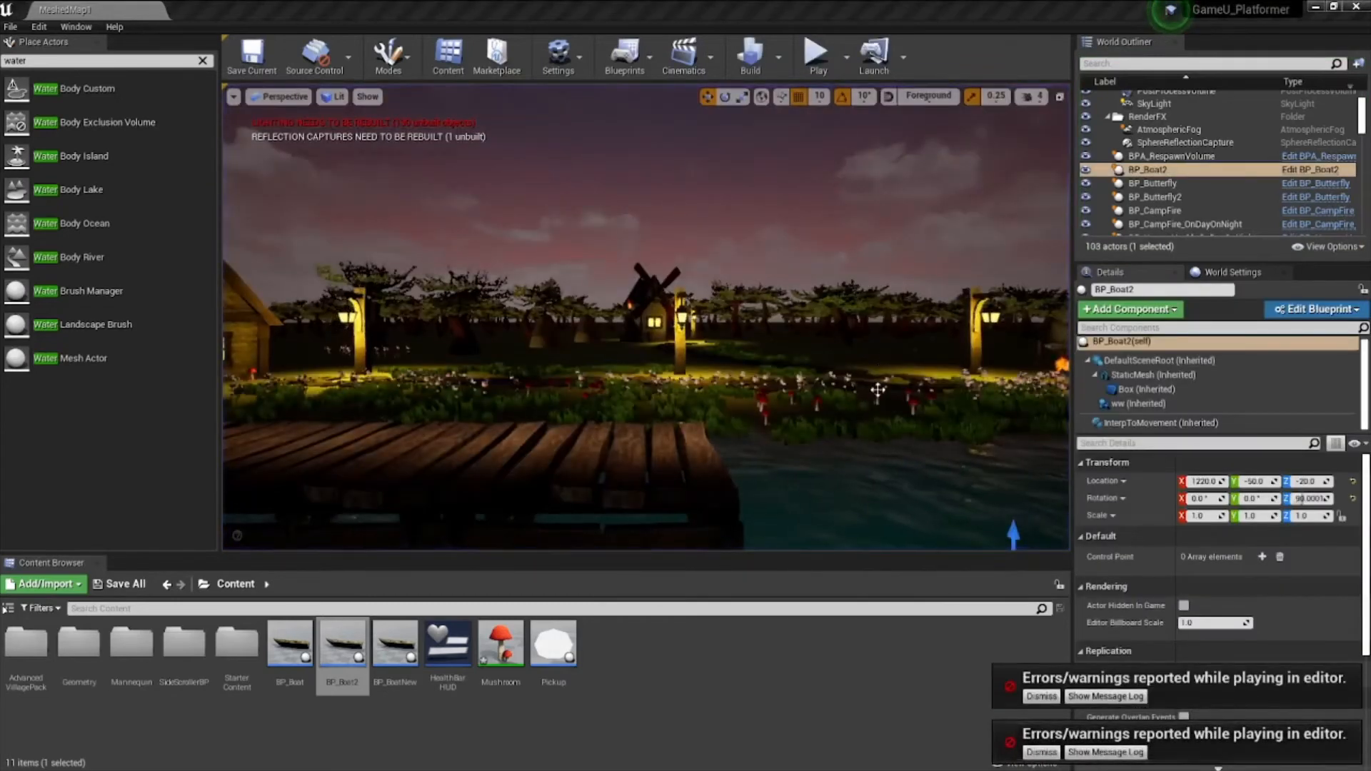
- Turn off Auto Activate on the placed boat's InterpToMovement component
right_click_drag(878, 389, 887, 482)
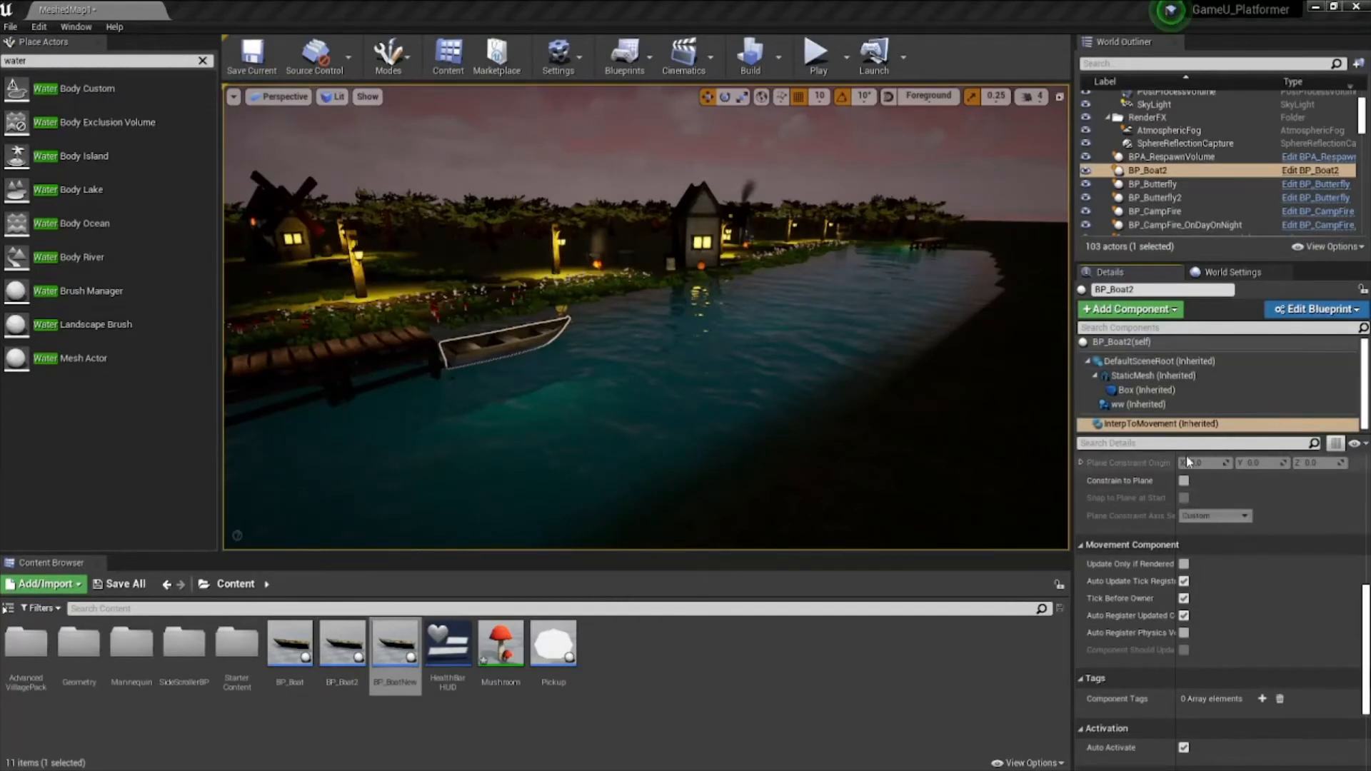
scroll(1188, 569, "up", 1)
scroll(1189, 568, "down", 1)
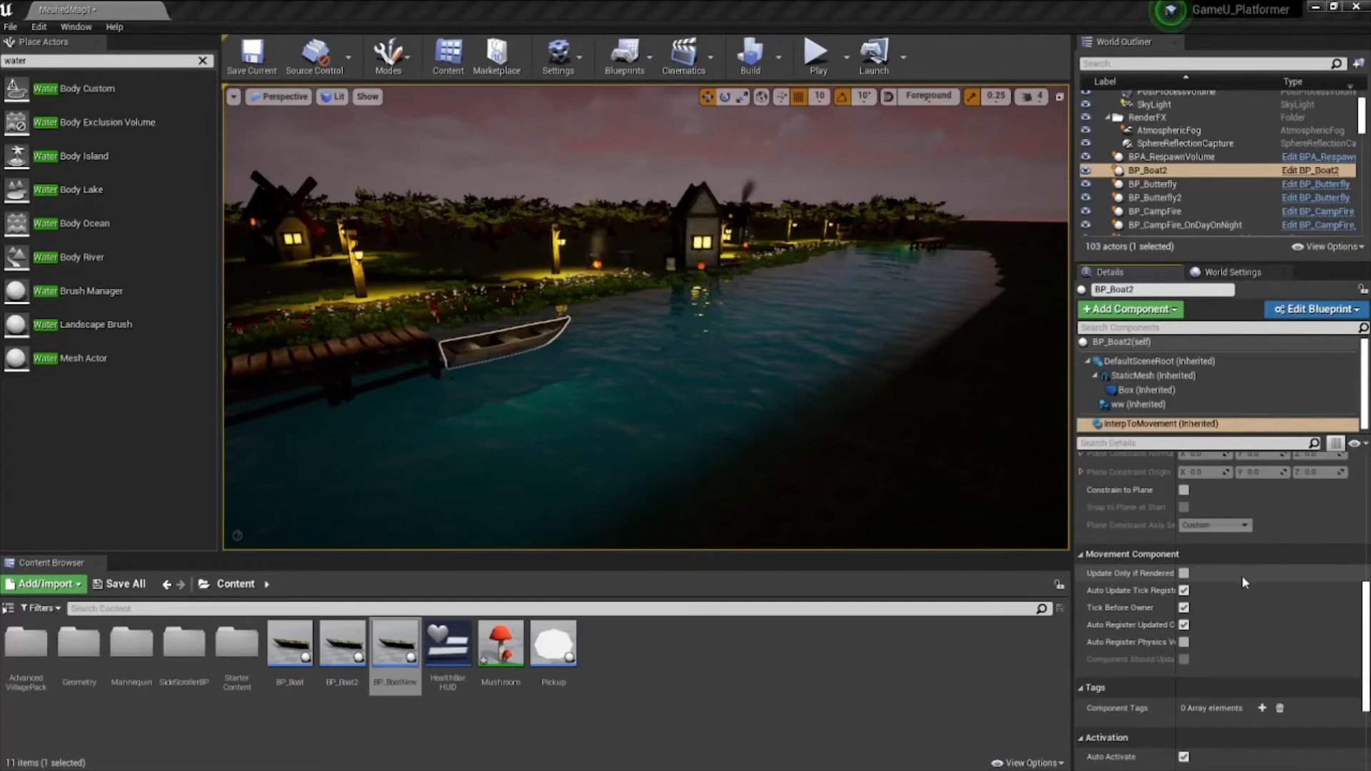
scroll(1241, 575, "down", 3)
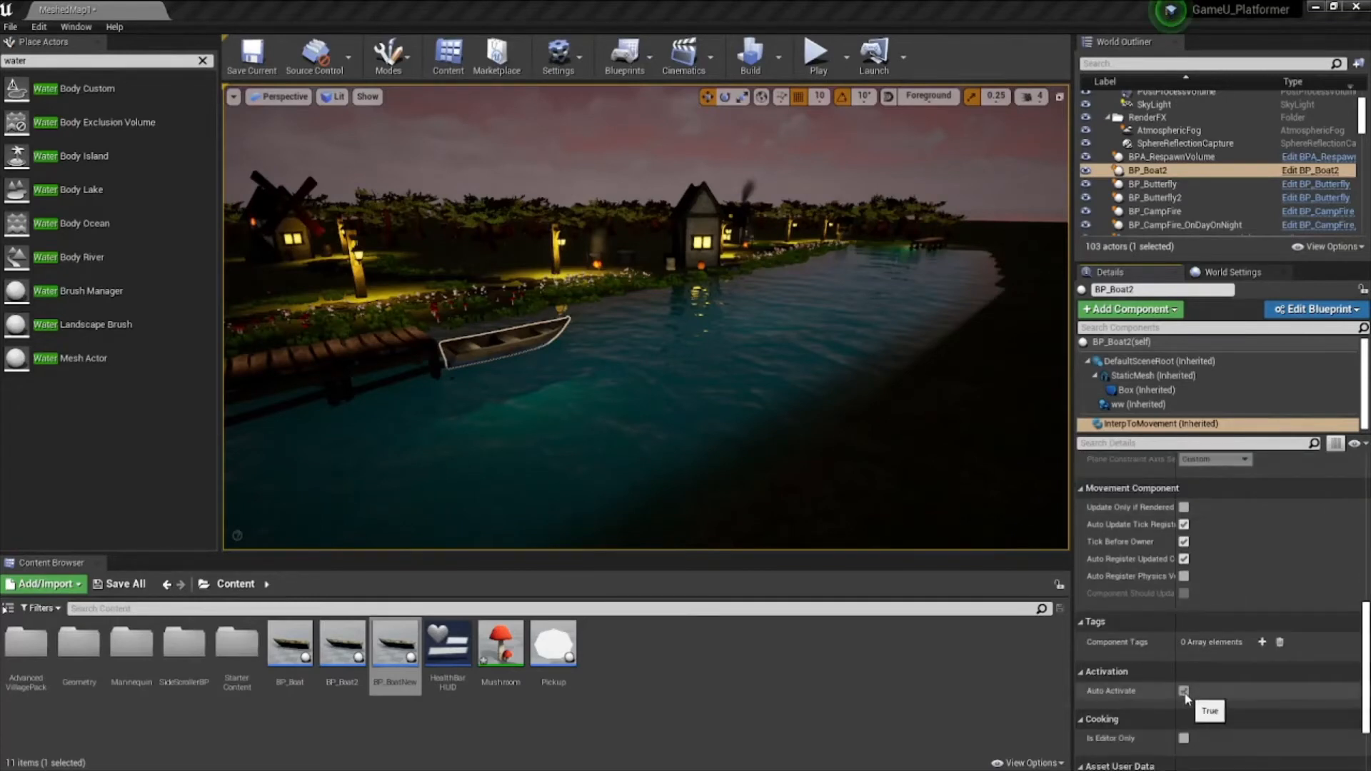
left_click(1184, 692)
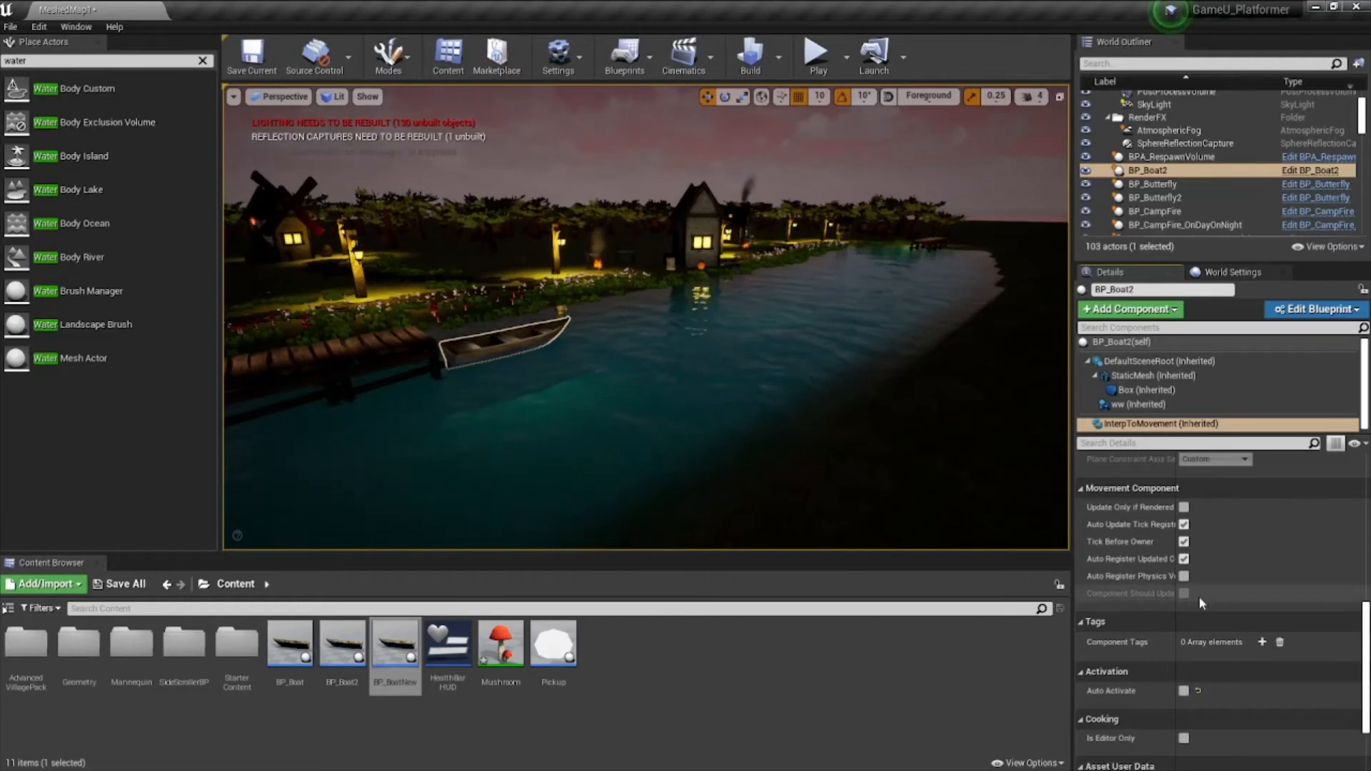
- Set the InterpToMovement duration to 10 and save the level
scroll(1256, 691, "up", 4)
scroll(1258, 684, "up", 12)
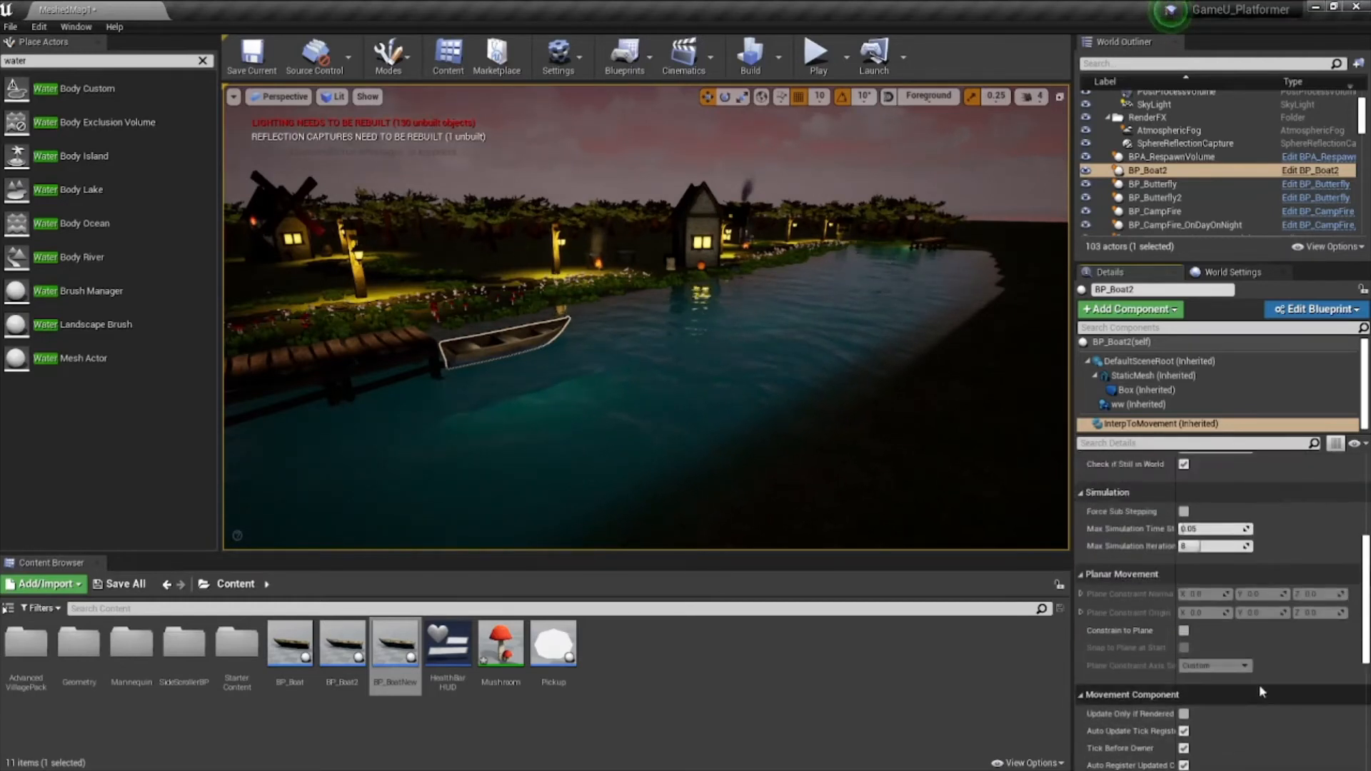
scroll(1260, 683, "up", 3)
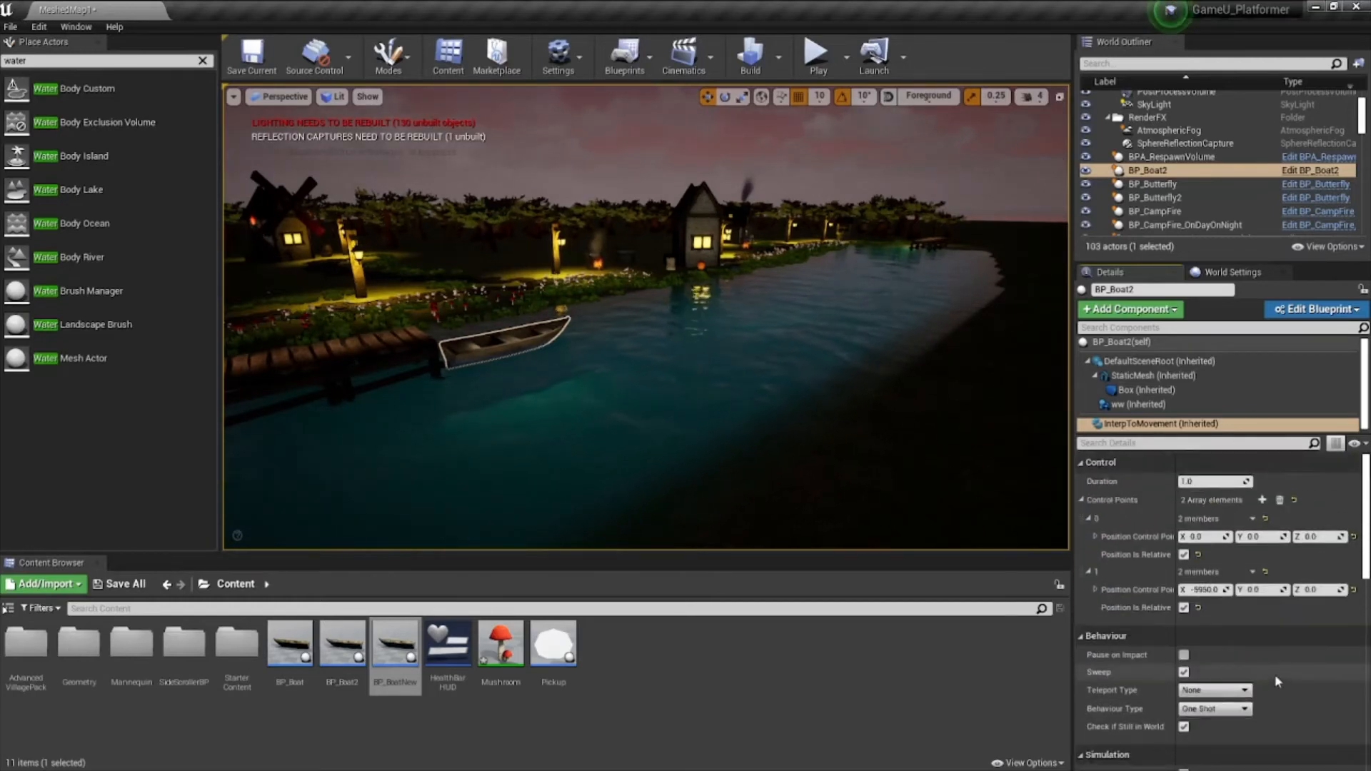
left_click(1200, 482)
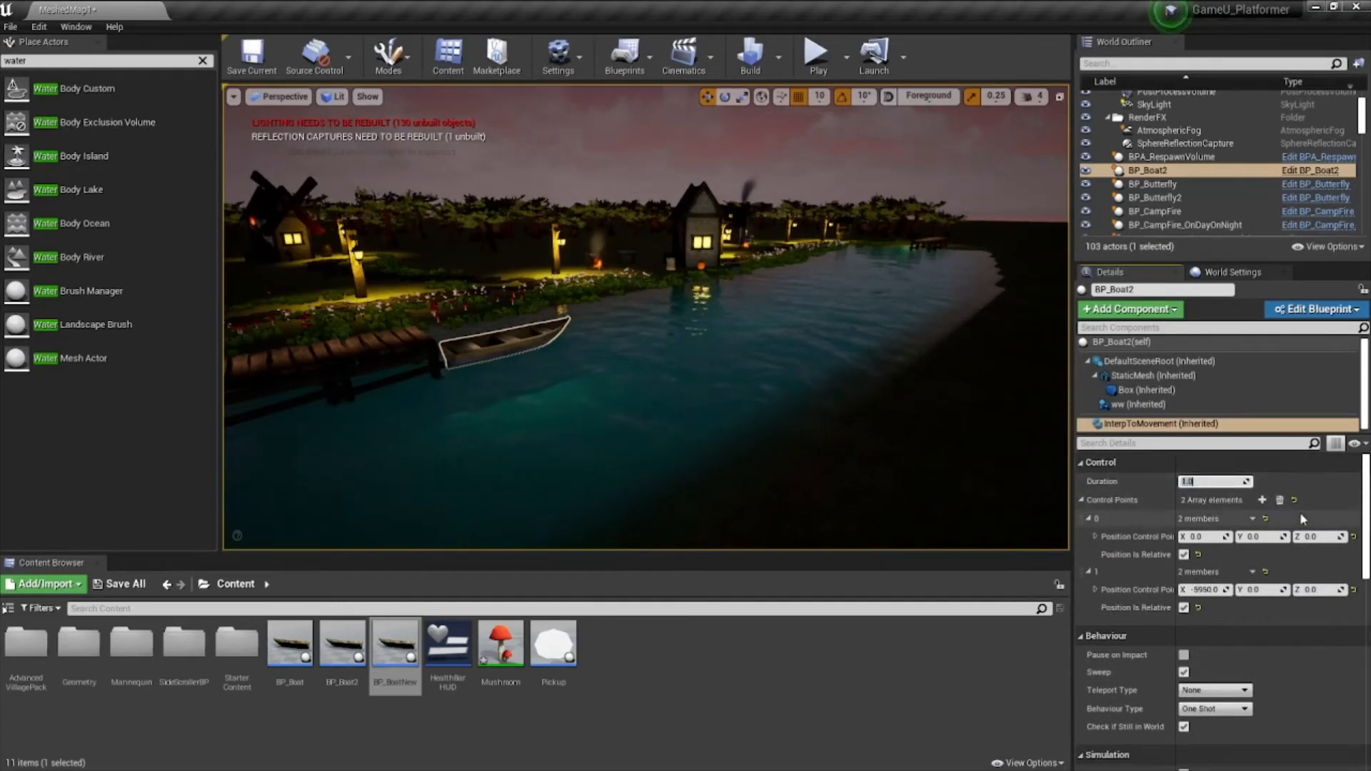
type("10")
key("Return")
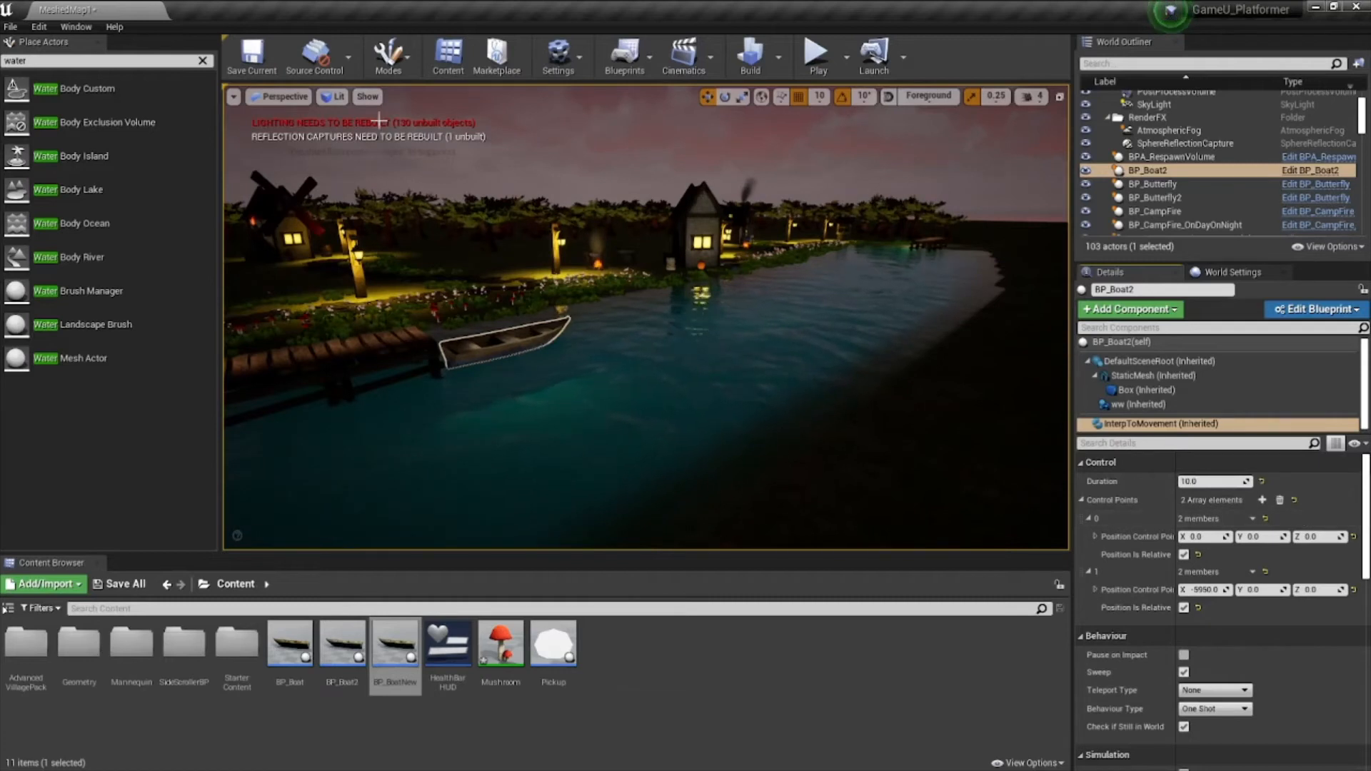
left_click(251, 57)
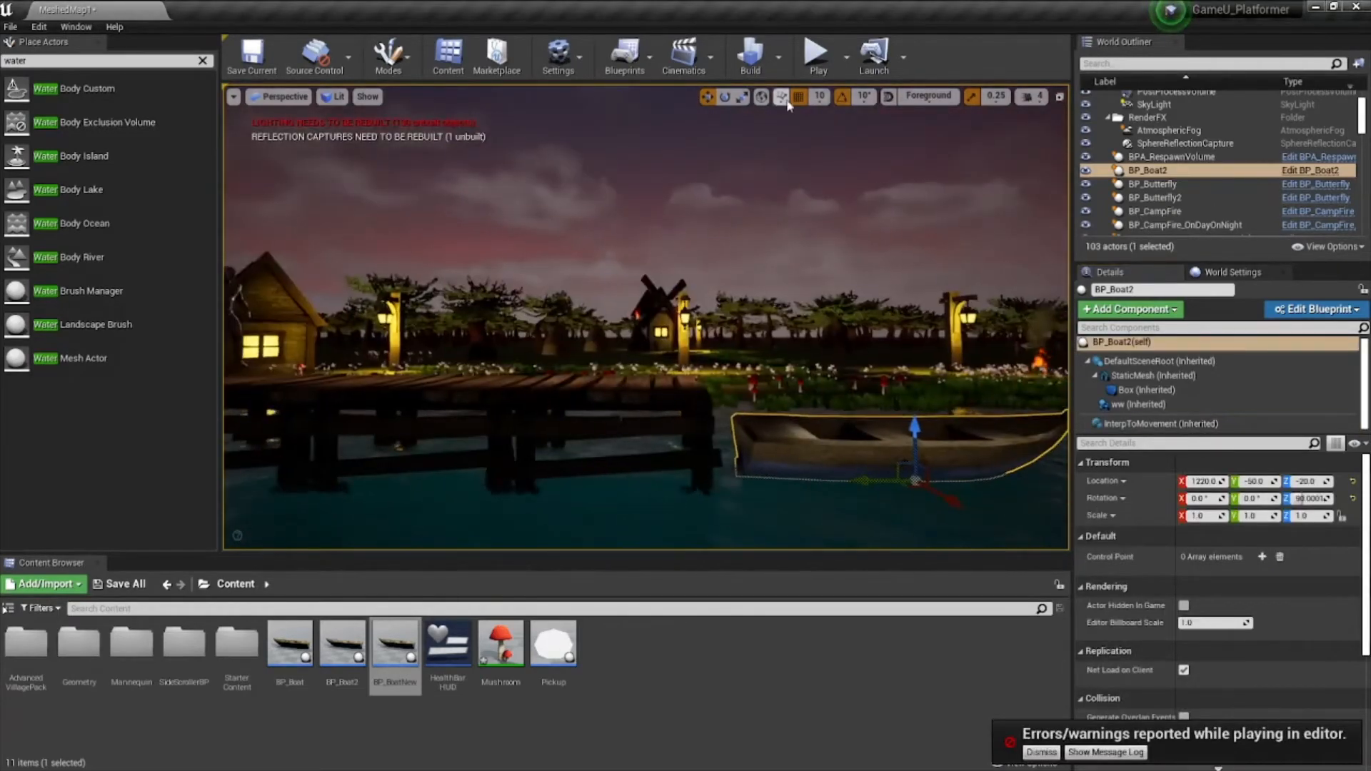
- Play-test the level by jumping the character from the dock onto the boat and riding it toward the far dock
left_click(814, 57)
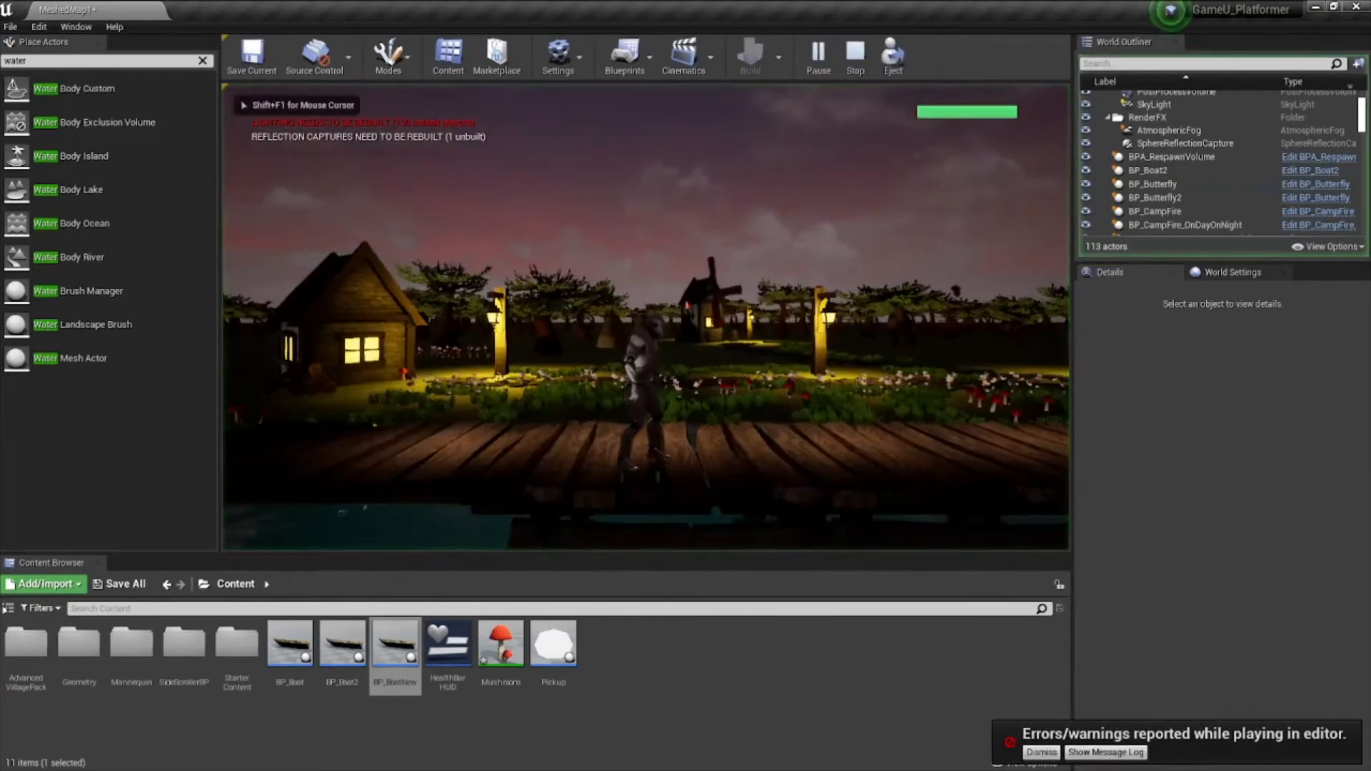
key("d")
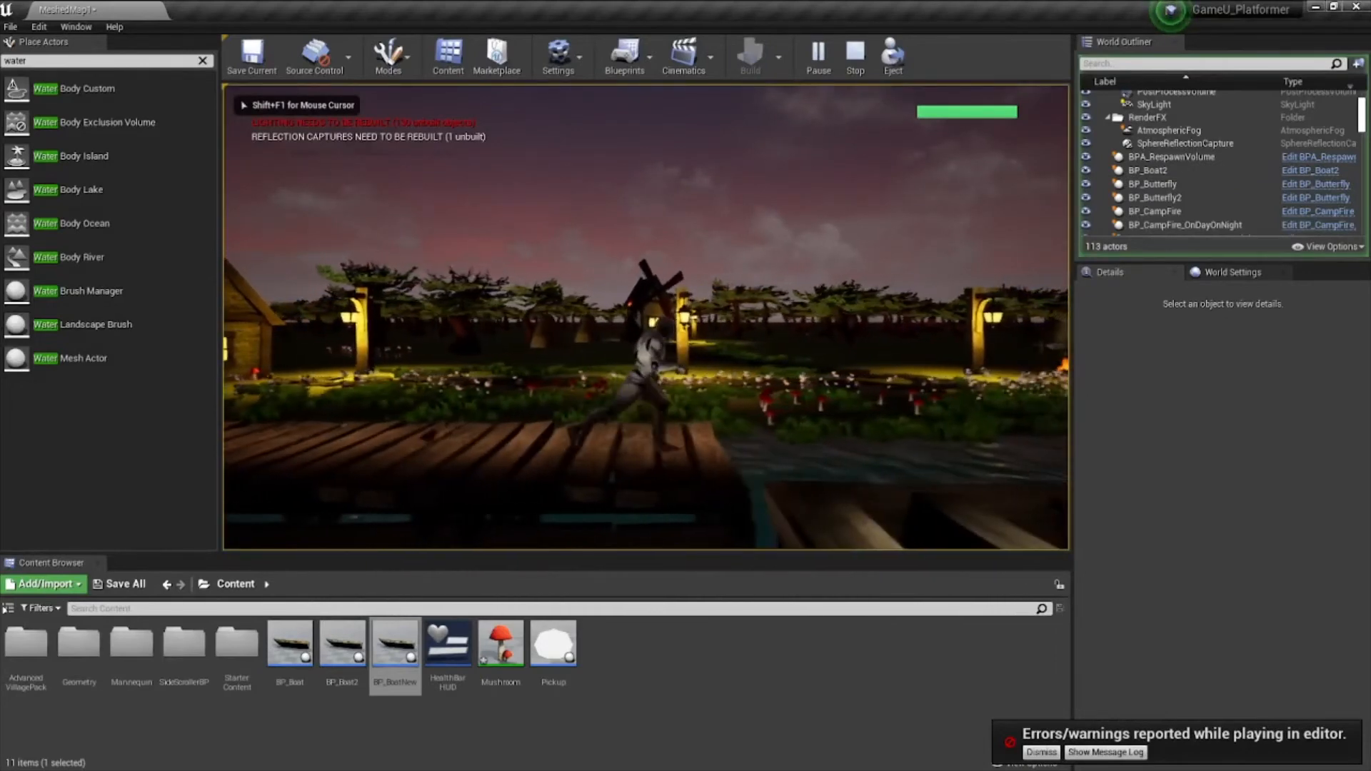
key("space")
key("d")
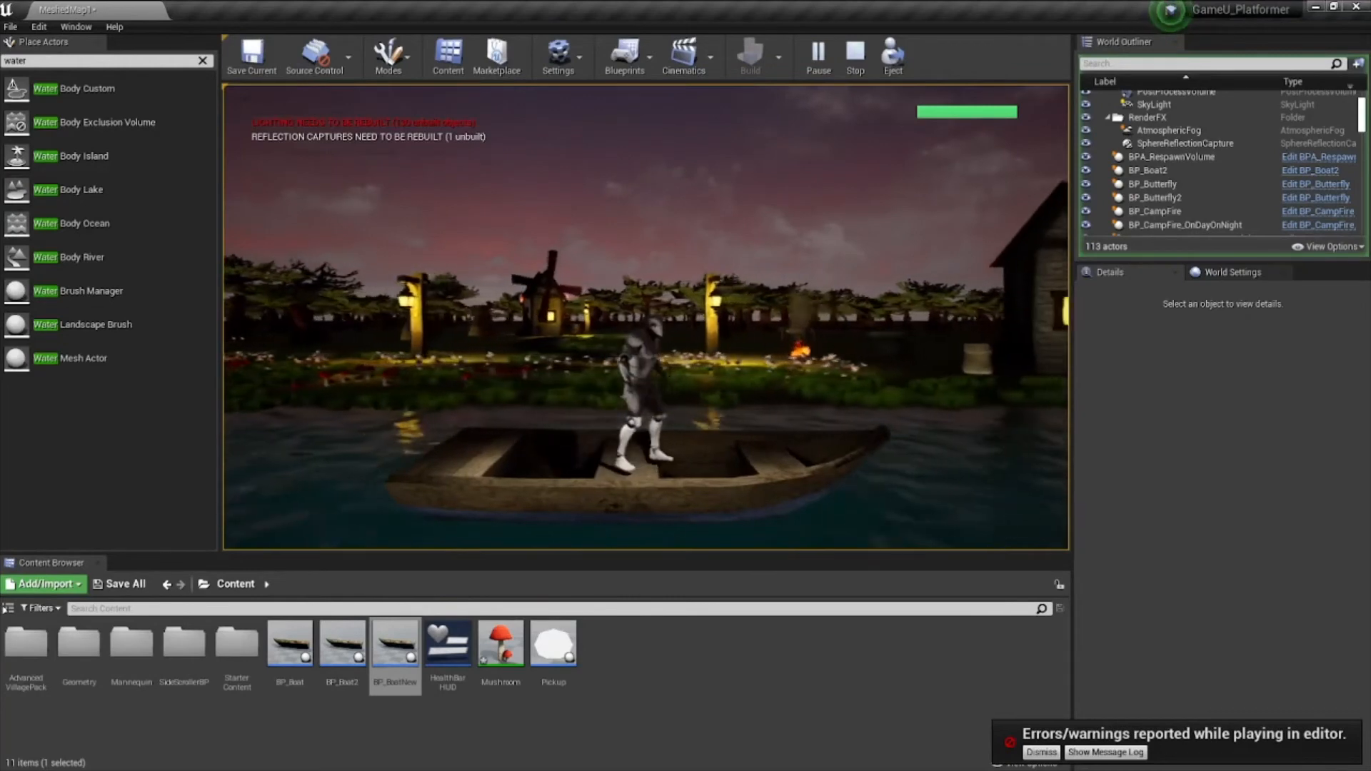
key("a")
key("d")
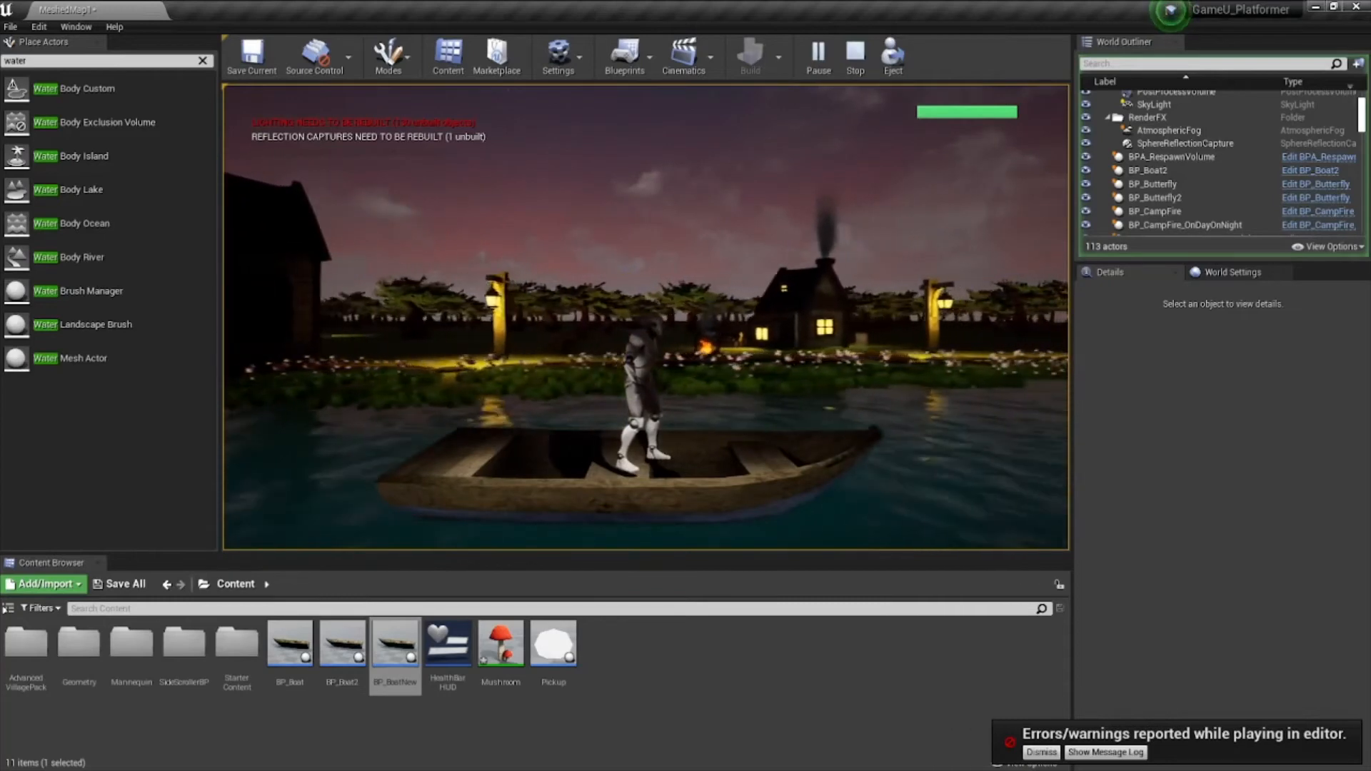
key("s")
key("d")
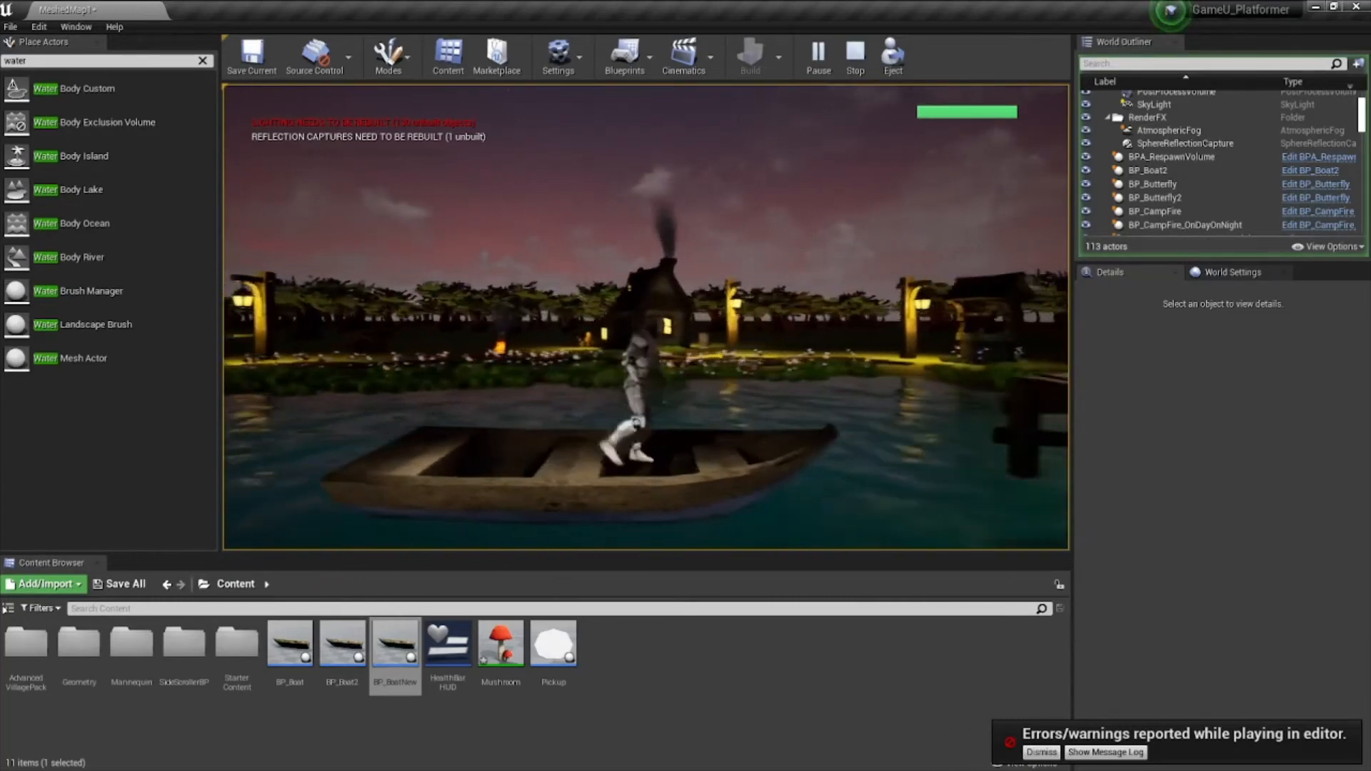
- Playtest jumping the character from the boat onto the dock and off again over the water, ending the play session
key("d")
key("space")
key("a")
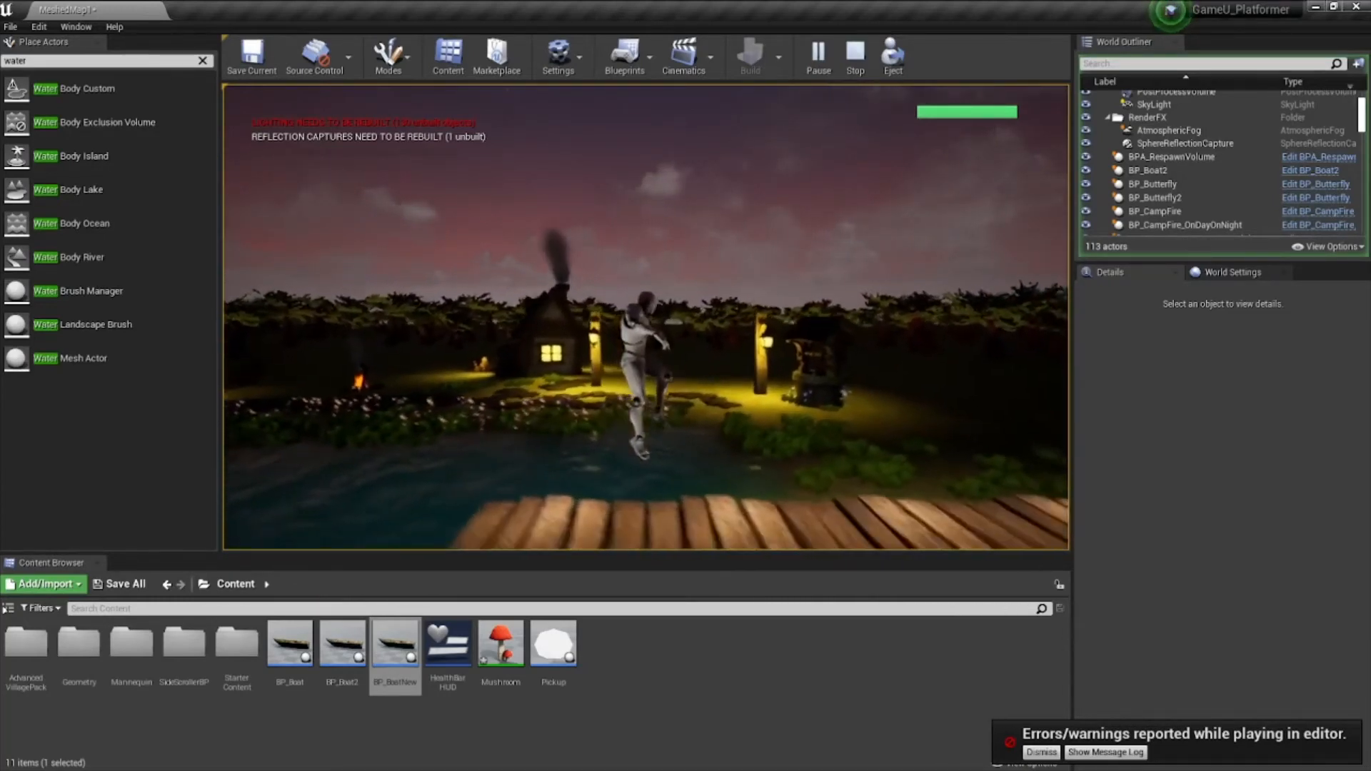
key("a")
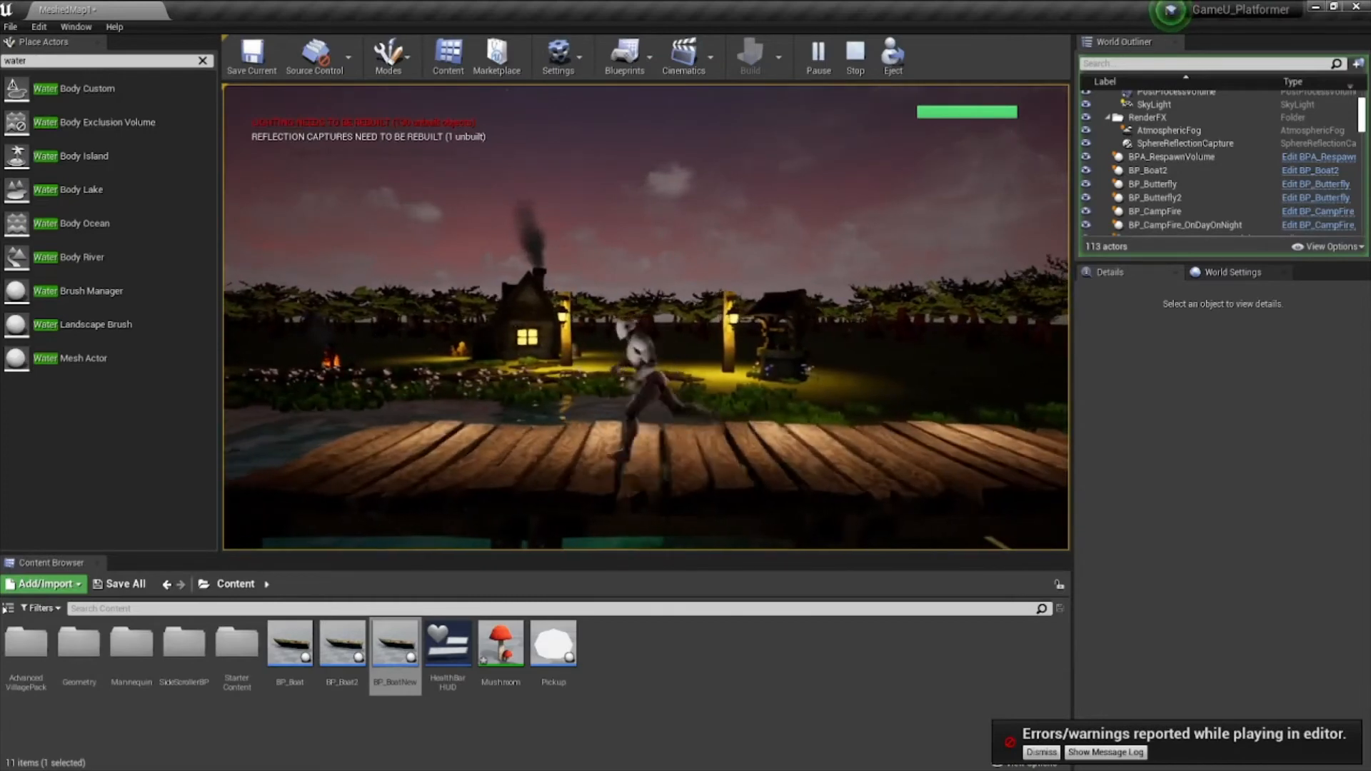
key("a")
key("space")
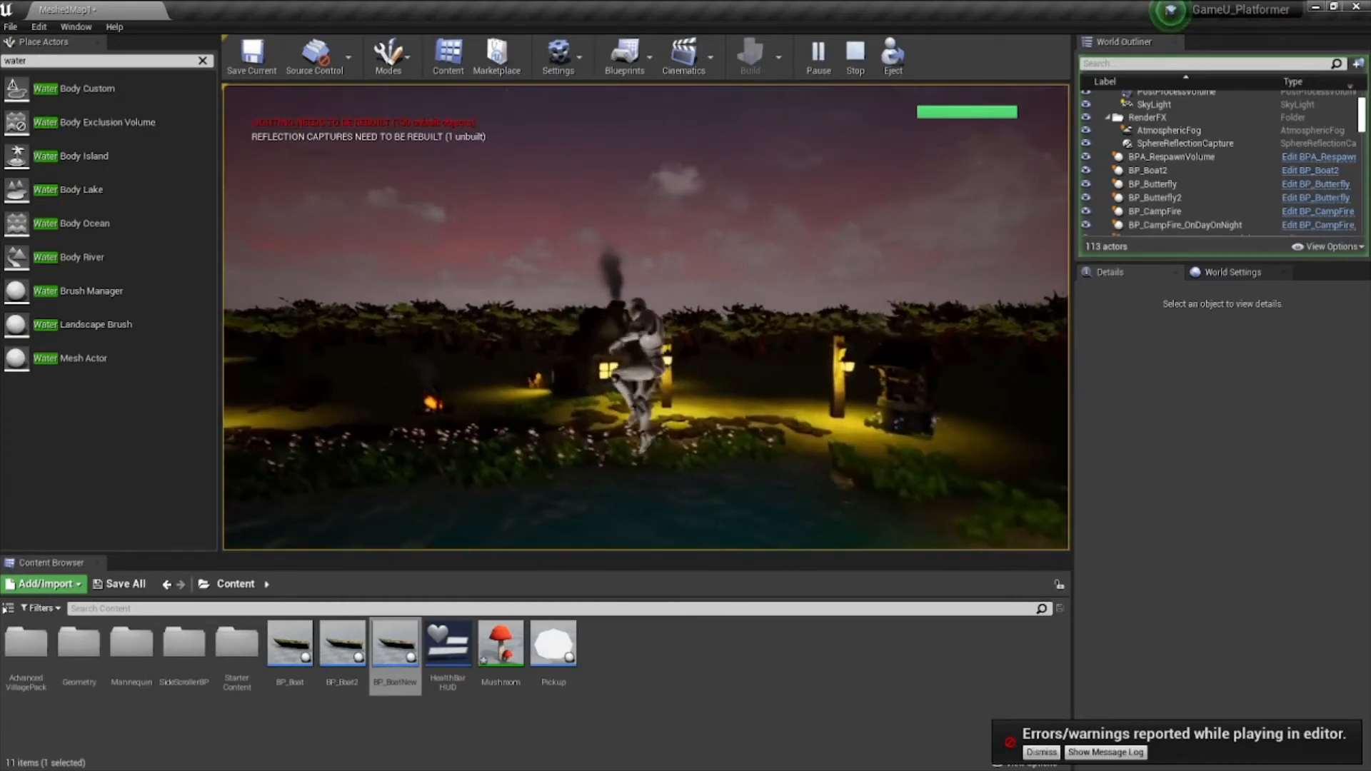
key("Escape")
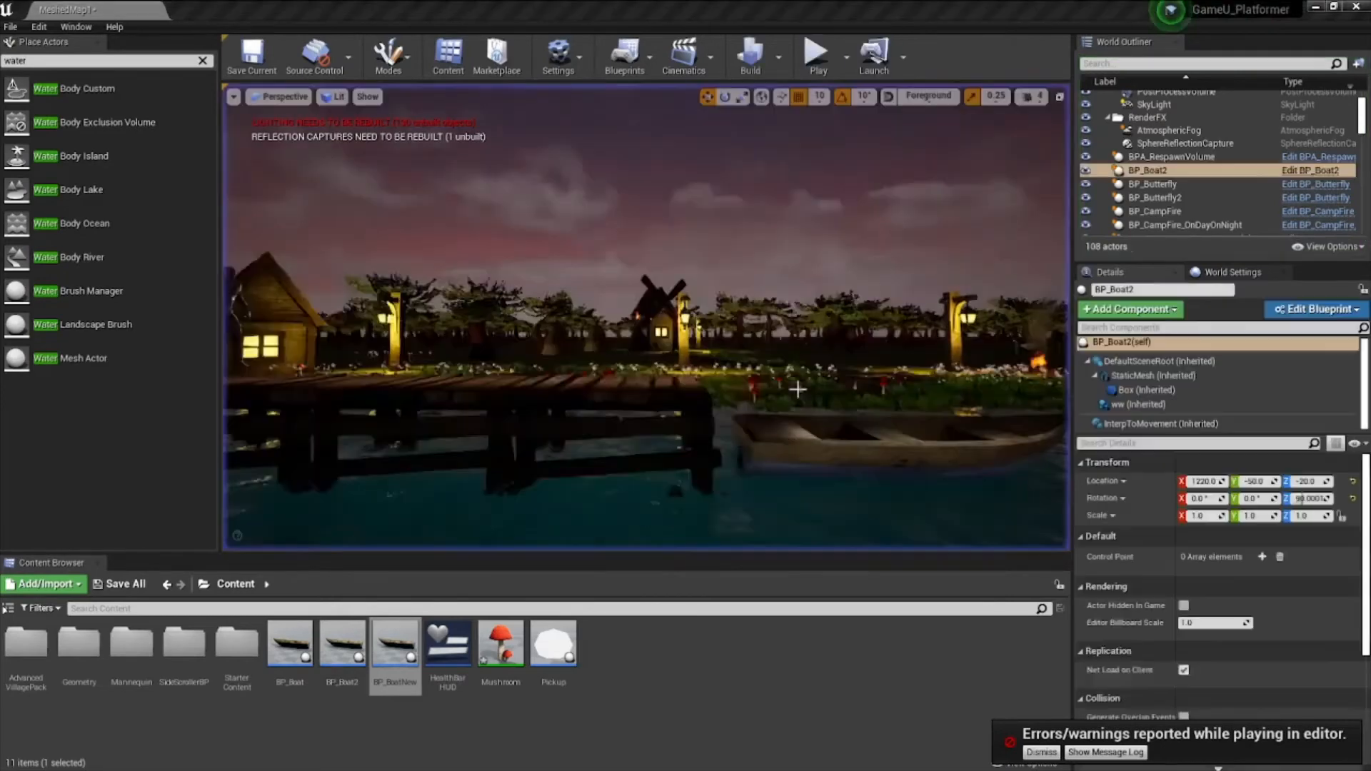
- Run another playtest, moving the character along the dock into the boat and off it to check the respawn, and stop playing
left_click(818, 51)
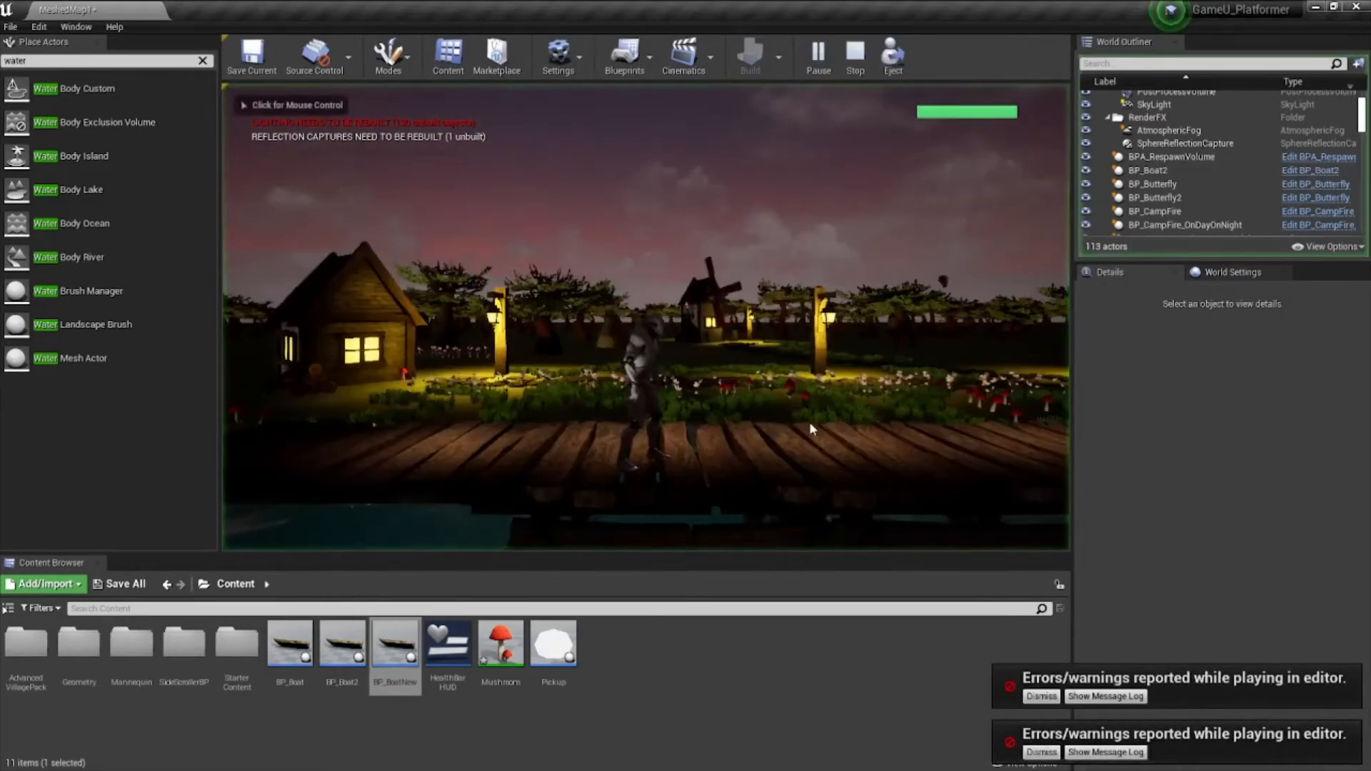
key("d")
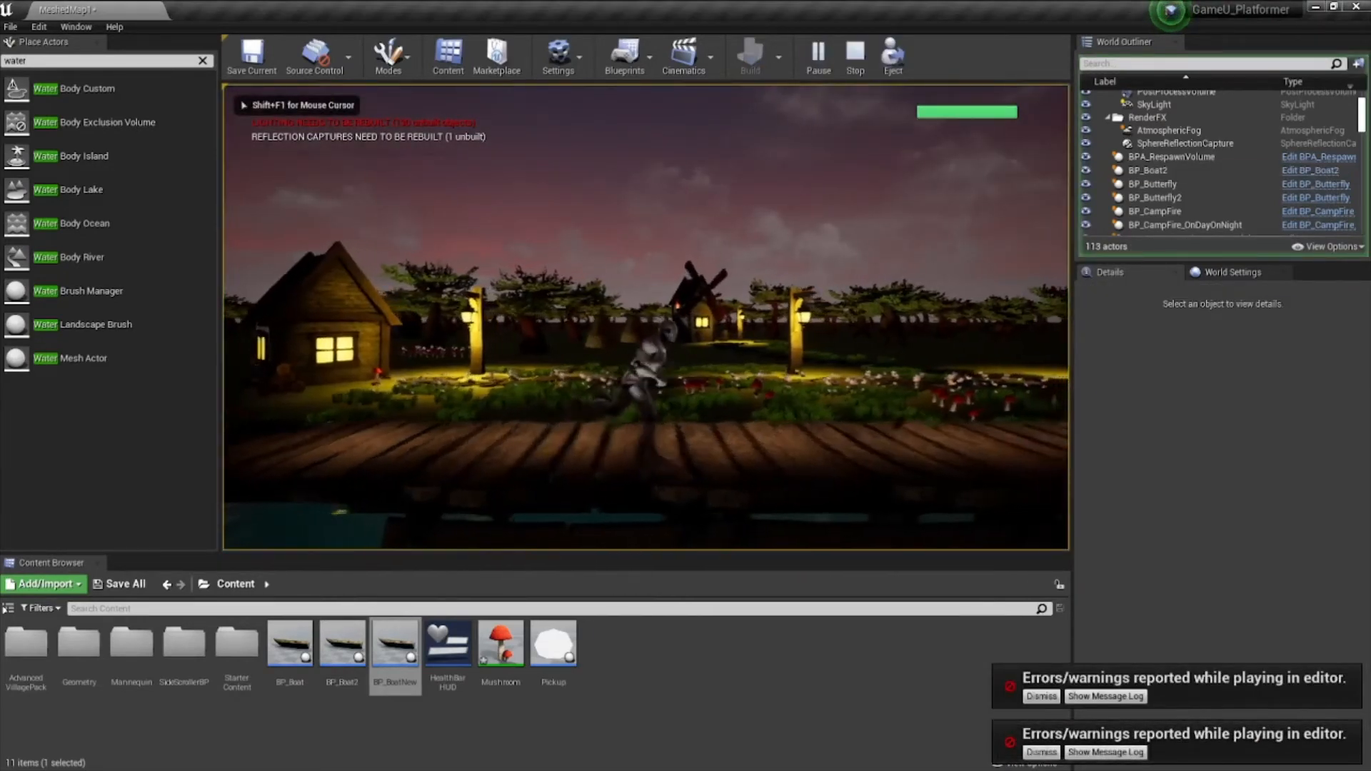
key("space")
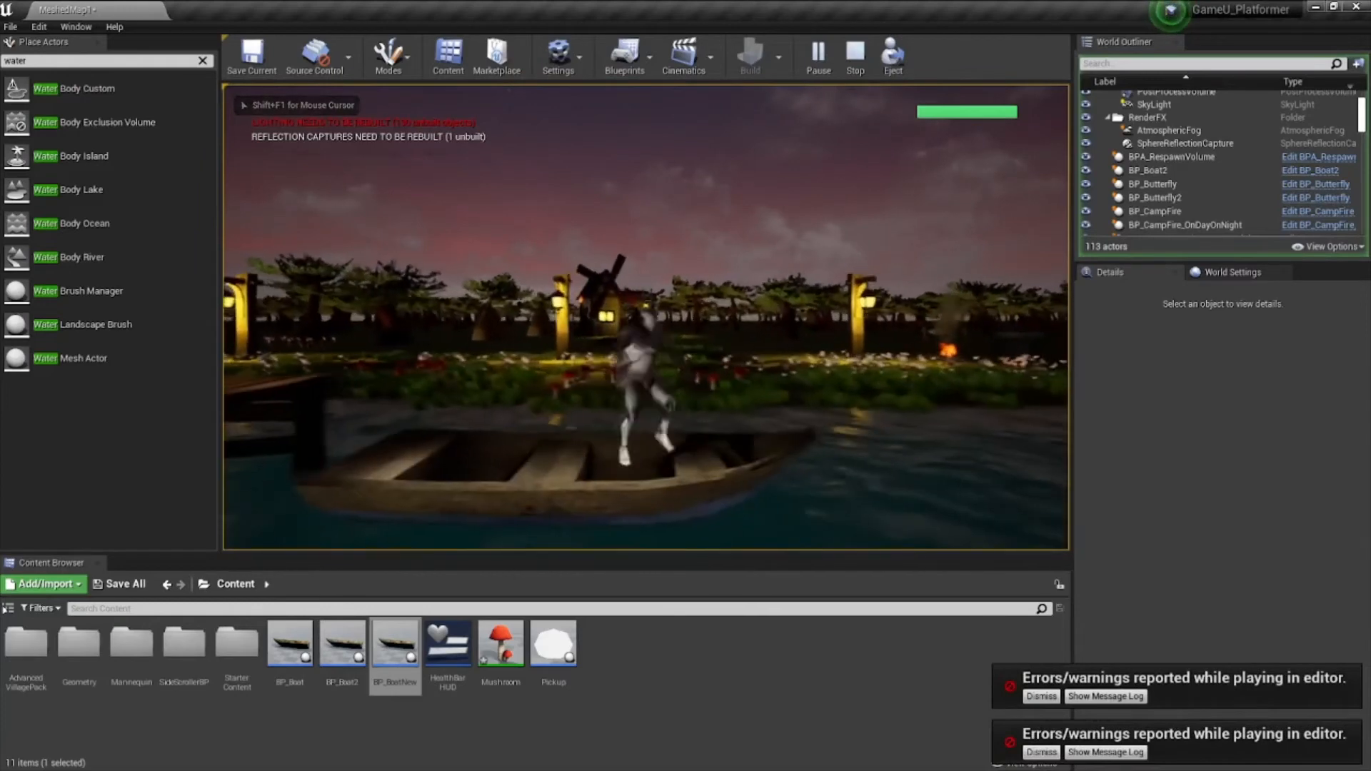
key("w")
key("space")
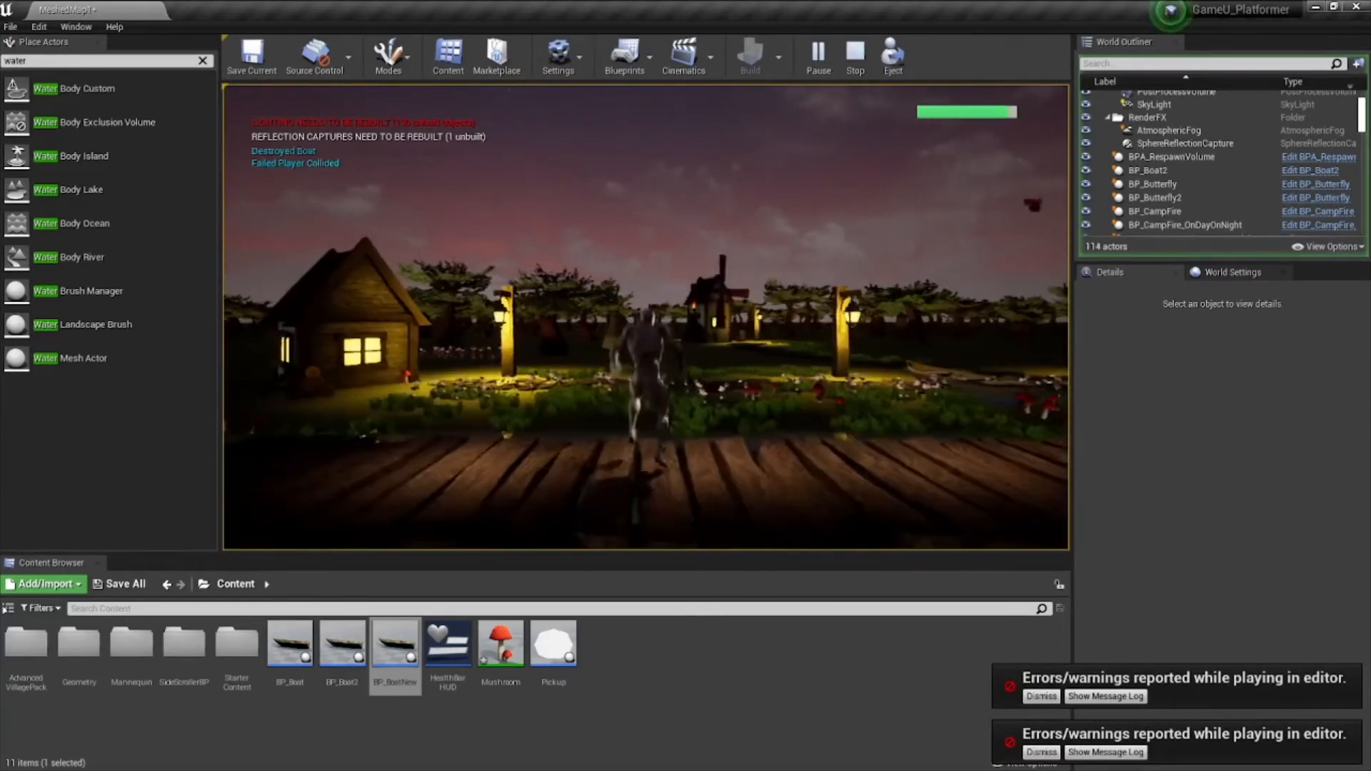
key("d")
key("w")
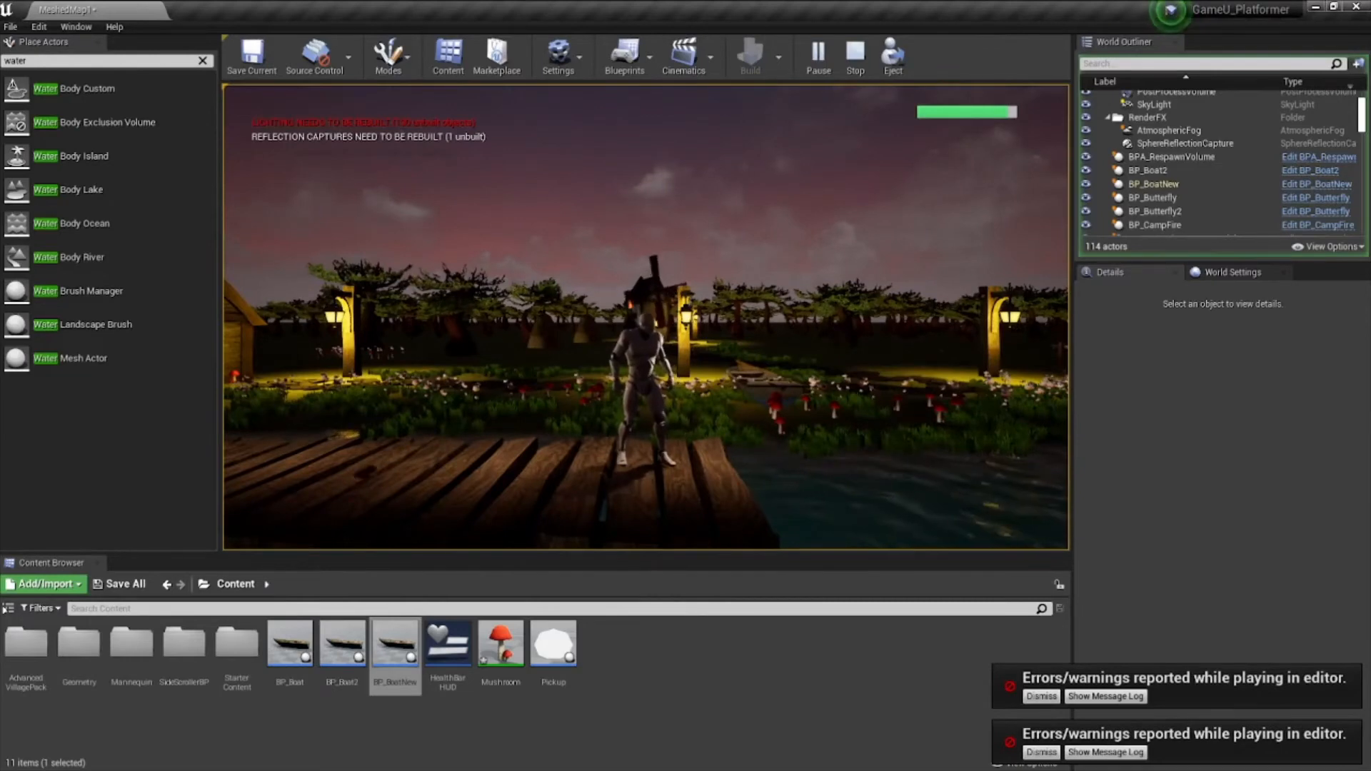
key("Escape")
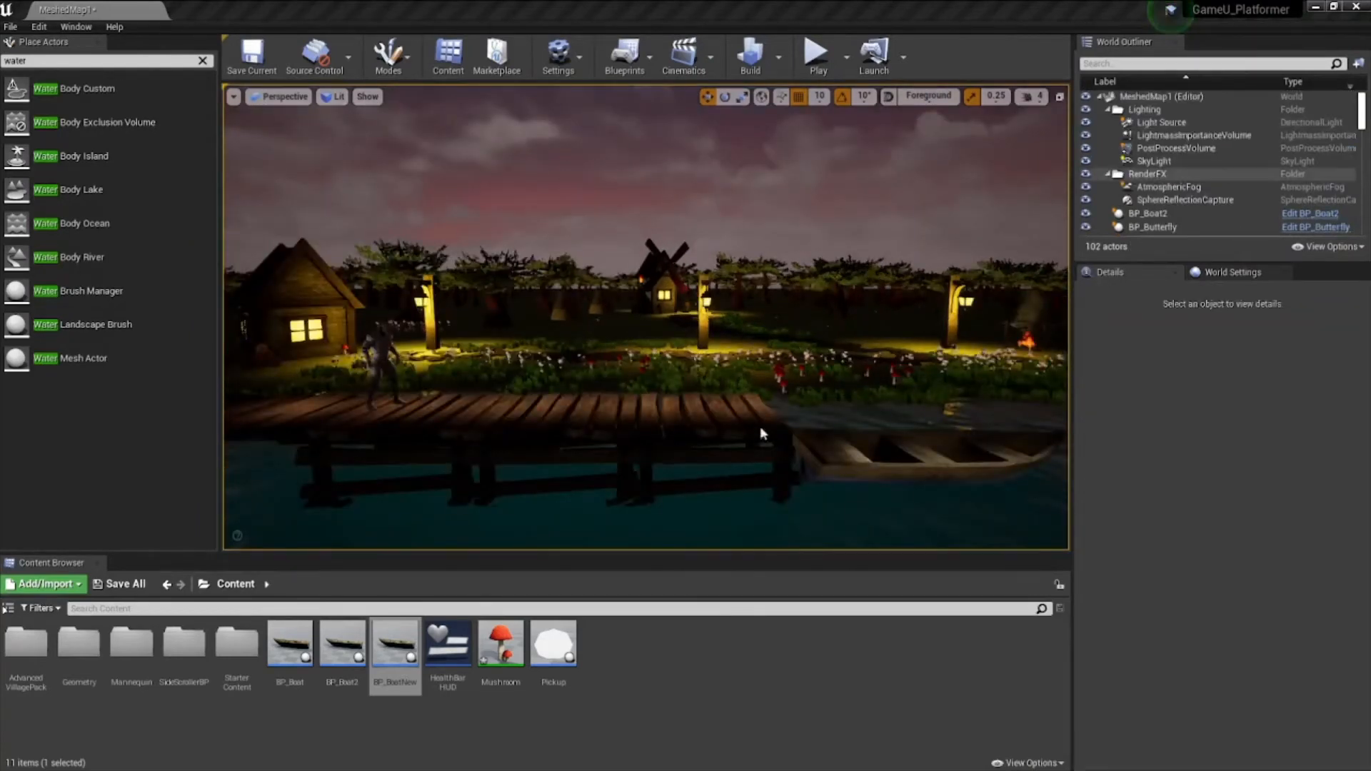
- Create an Actor Blueprint class named BP_RespawnVolume2 in the Content folder and open it for editing
right_click(624, 665)
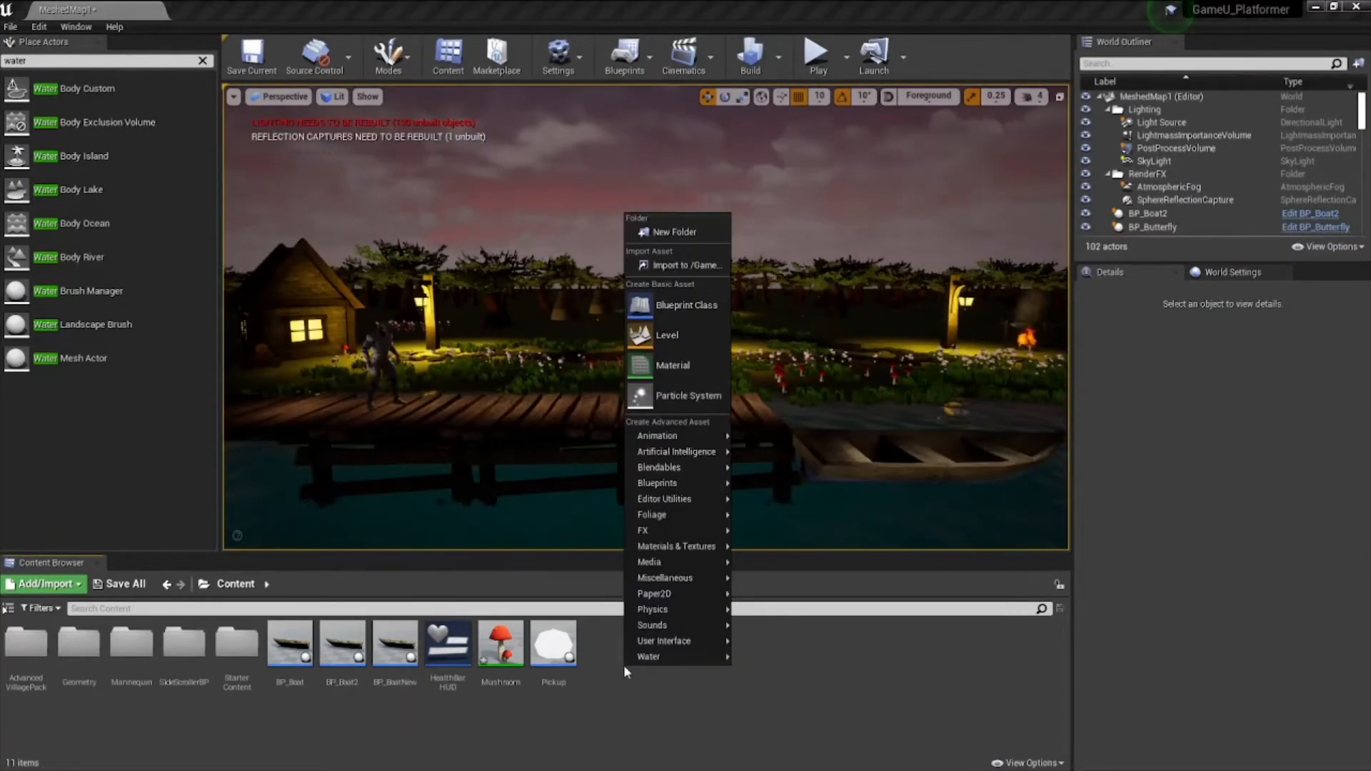
left_click(663, 303)
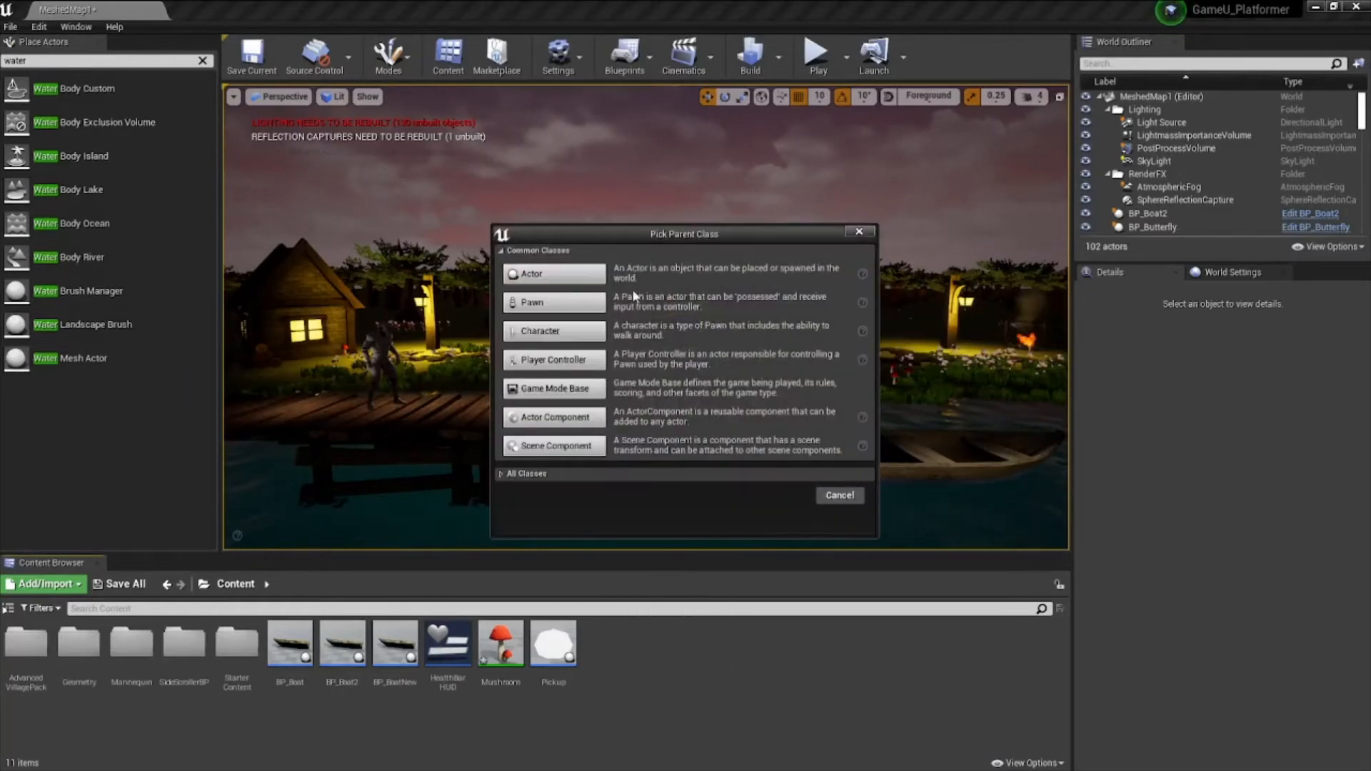
left_click(554, 274)
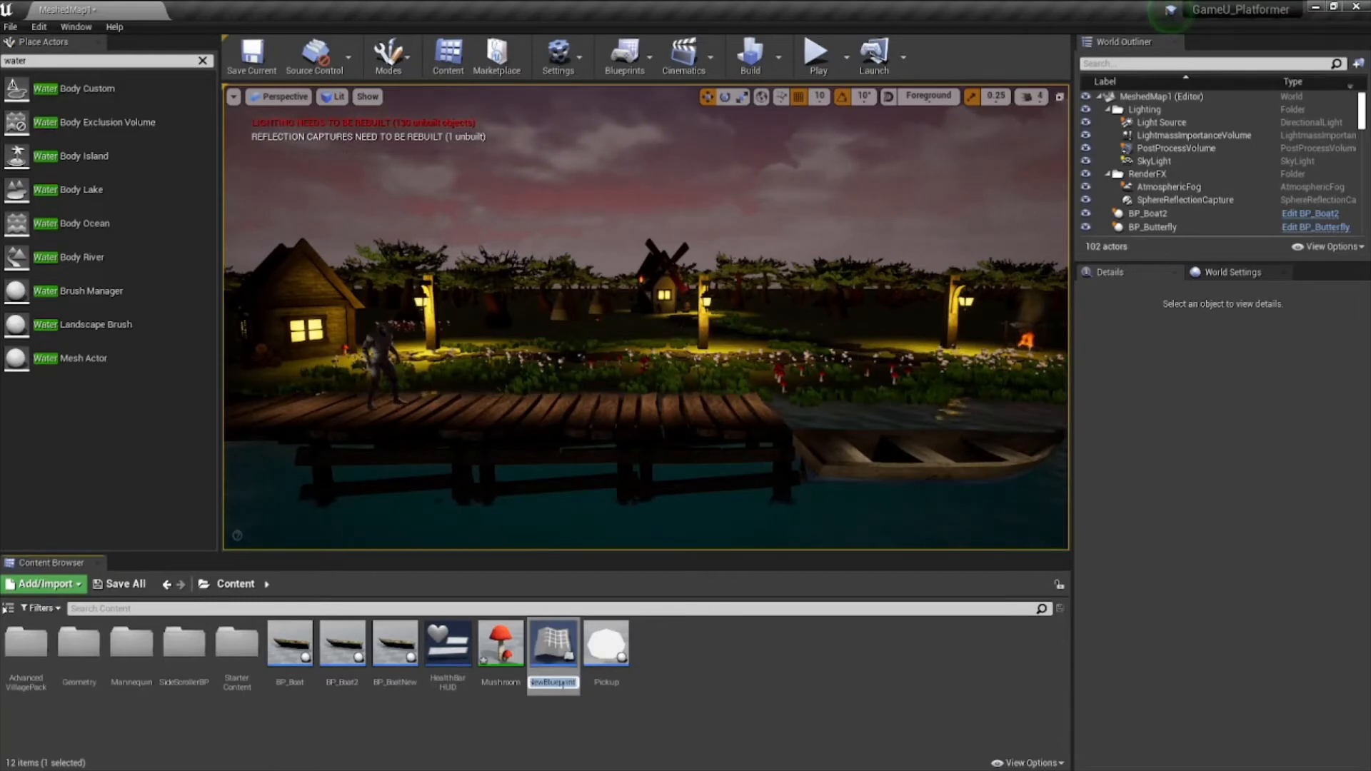
type("Respawn")
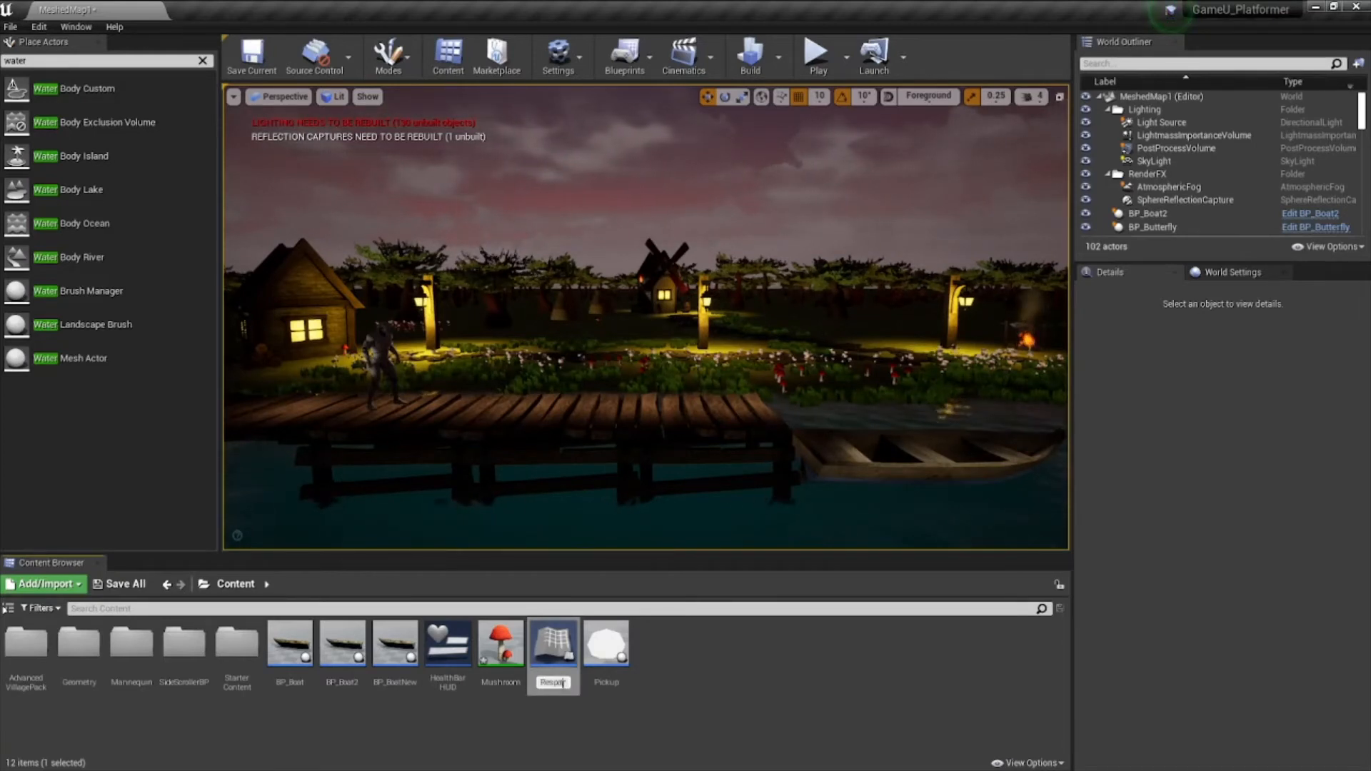
type("Volum")
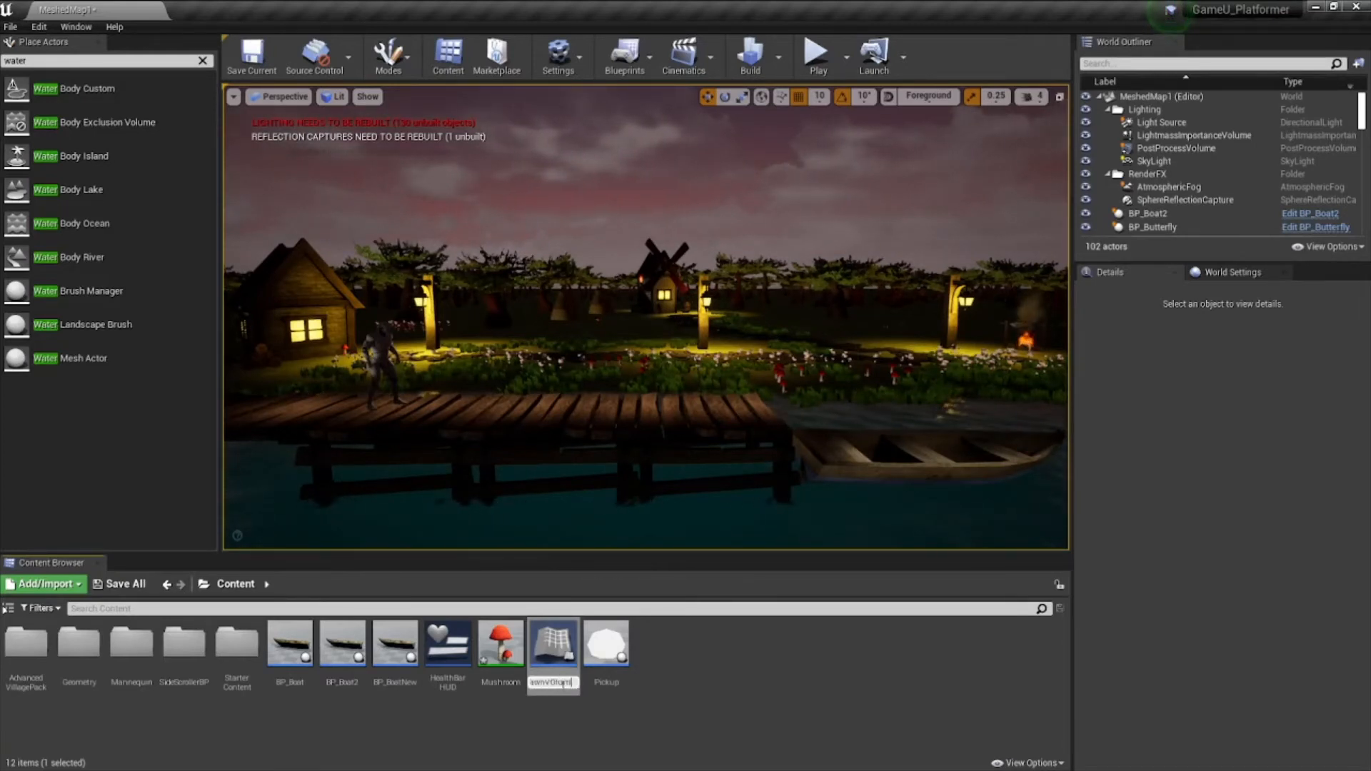
type("e")
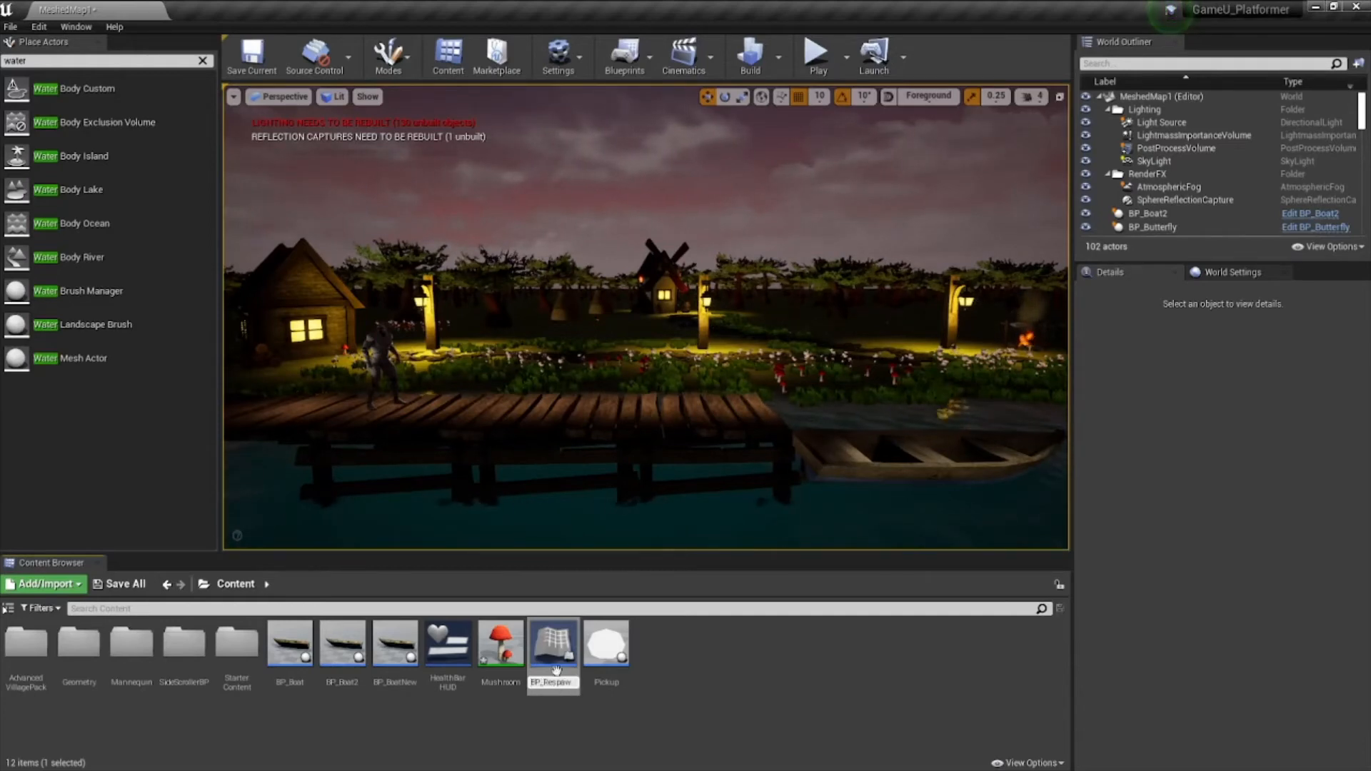
key("Return")
double_click(447, 646)
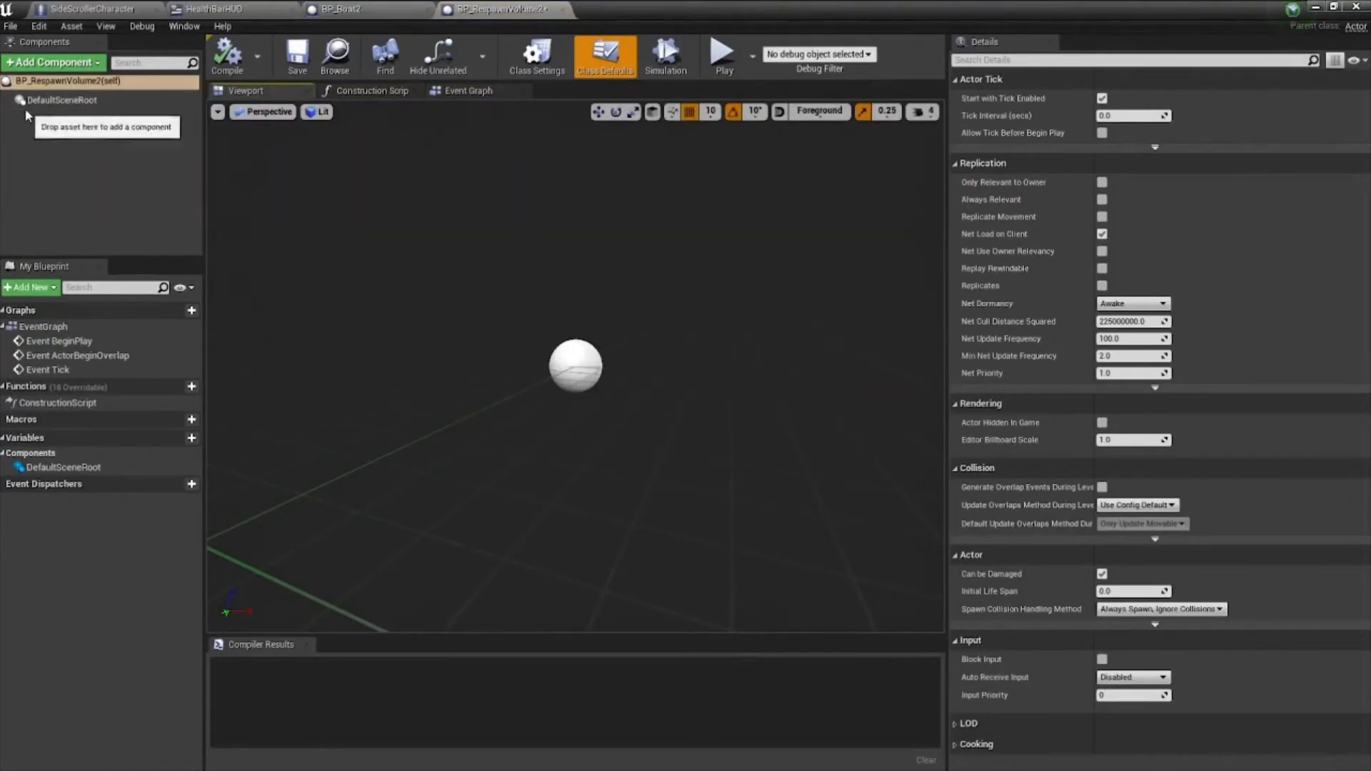
- Add a Box Collision component with the default name Box to the respawn volume and compile the Blueprint
left_click(71, 63)
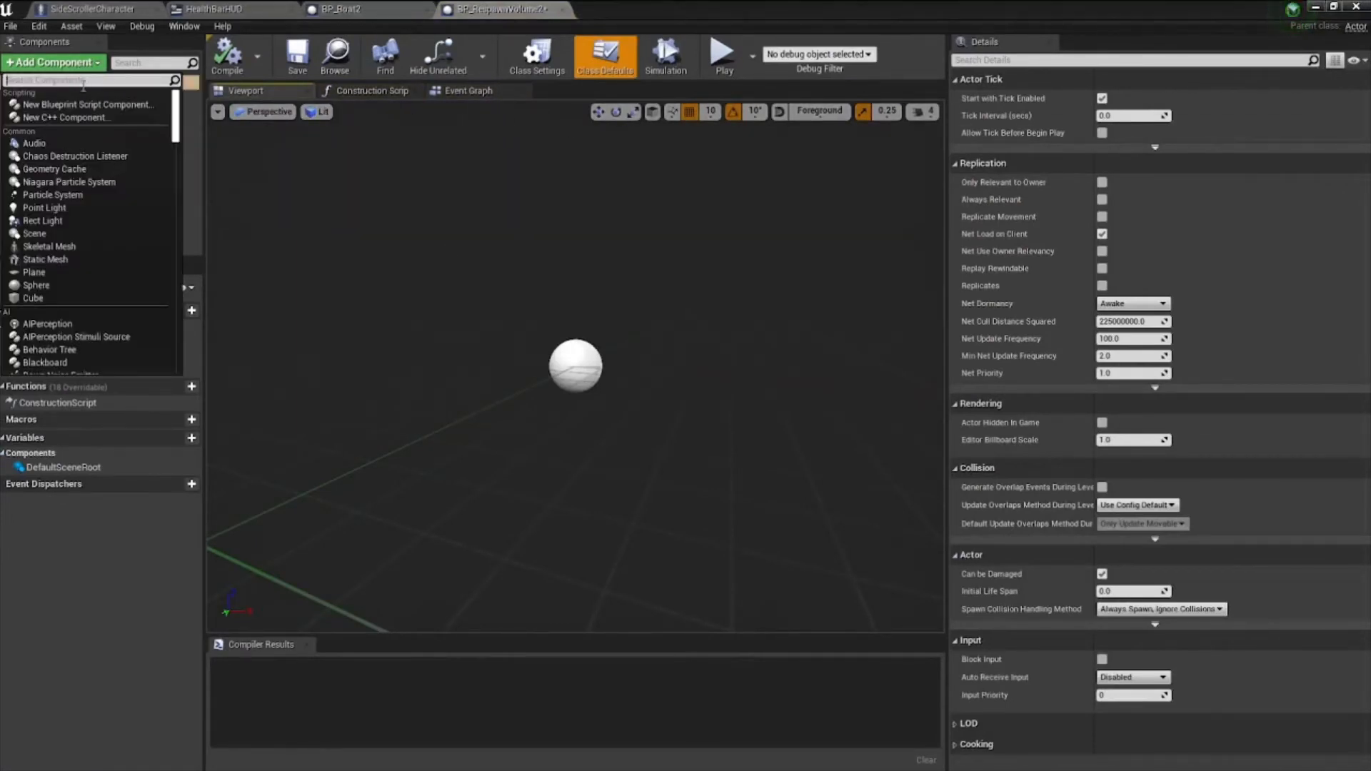
type("bodx")
key("BackSpace")
key("BackSpace")
type("x")
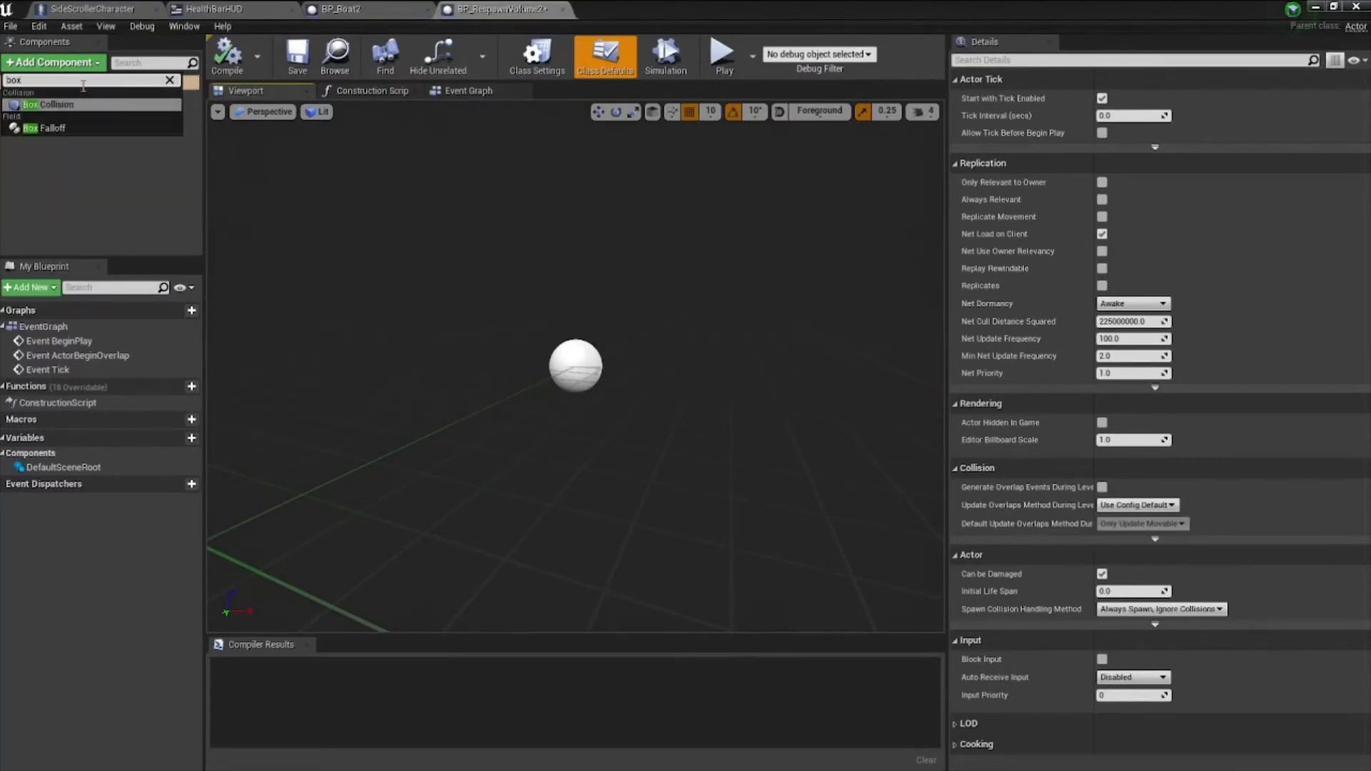
key("Return")
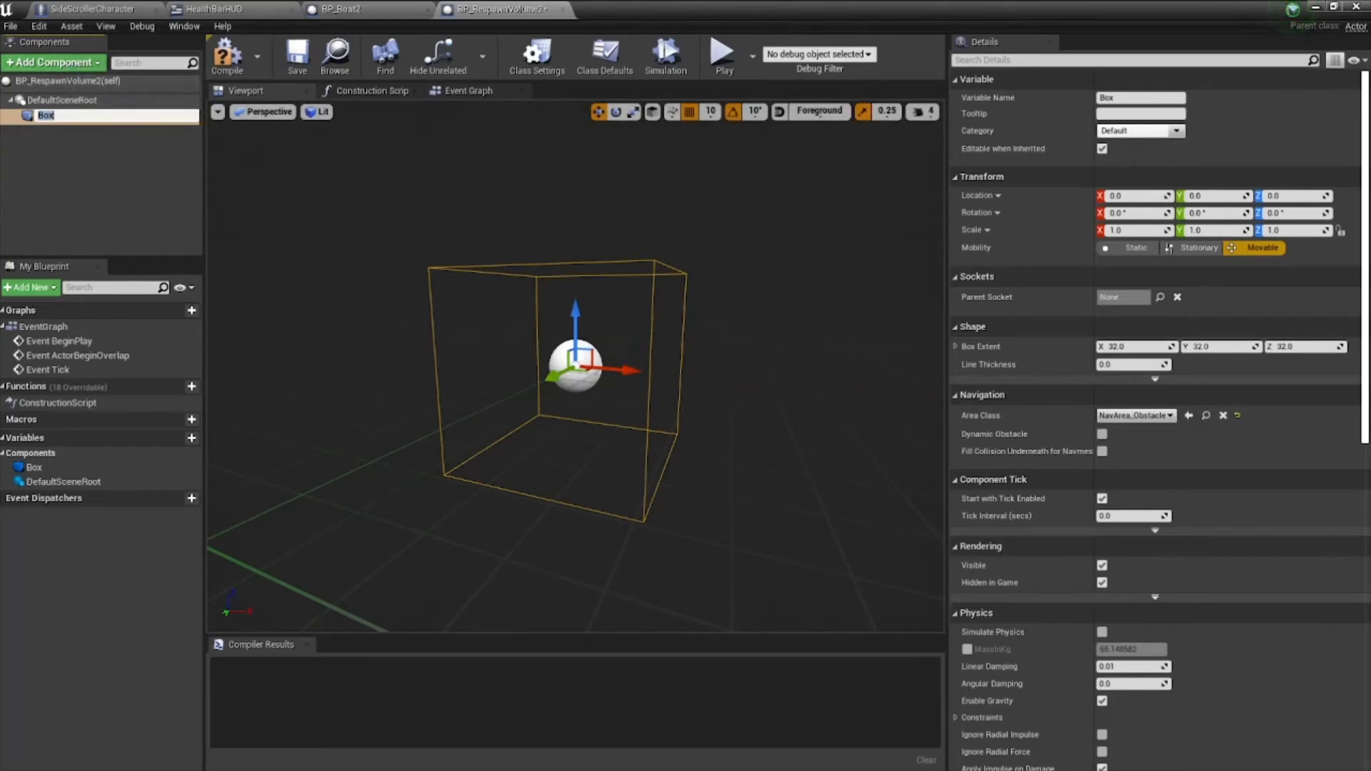
key("Return")
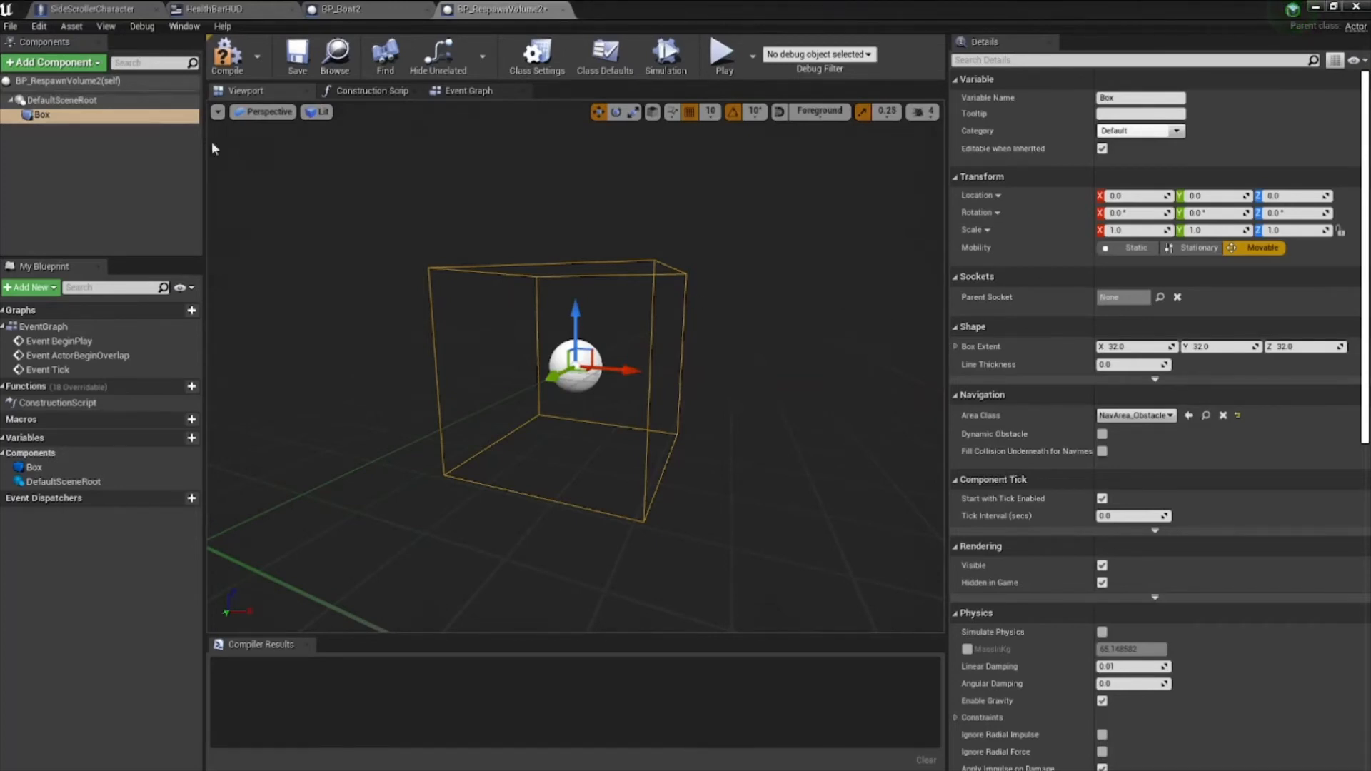
left_click(43, 115)
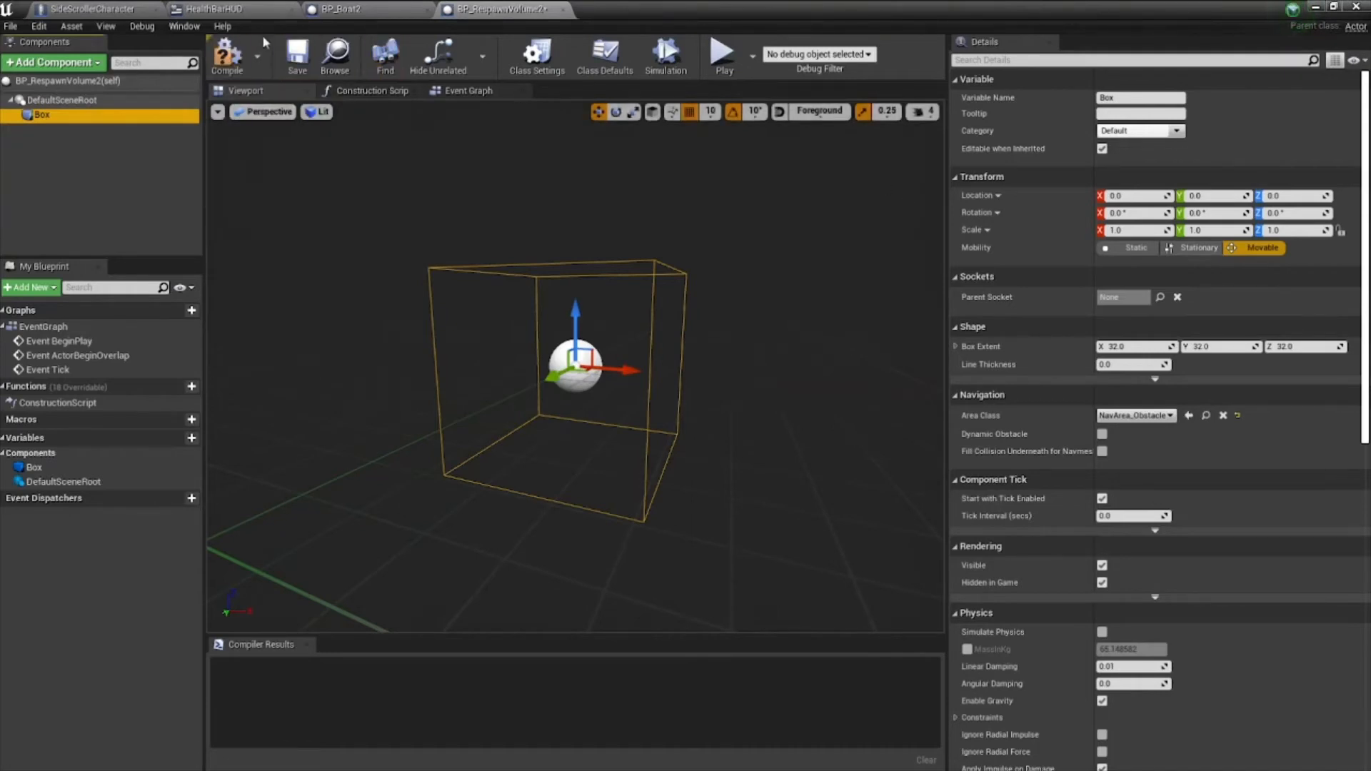
left_click(226, 55)
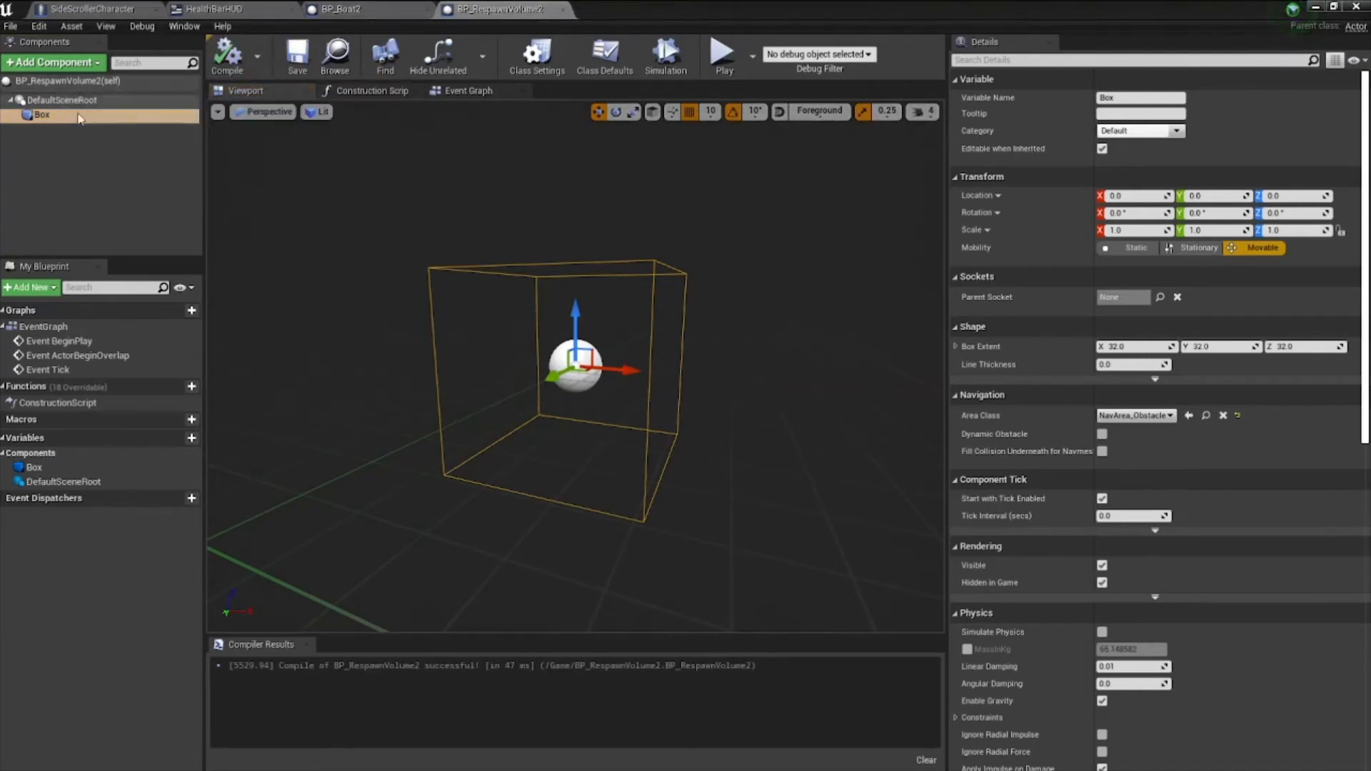
- Add an On Component Begin Overlap event for the Box in an empty area of the Event Graph
left_click(461, 91)
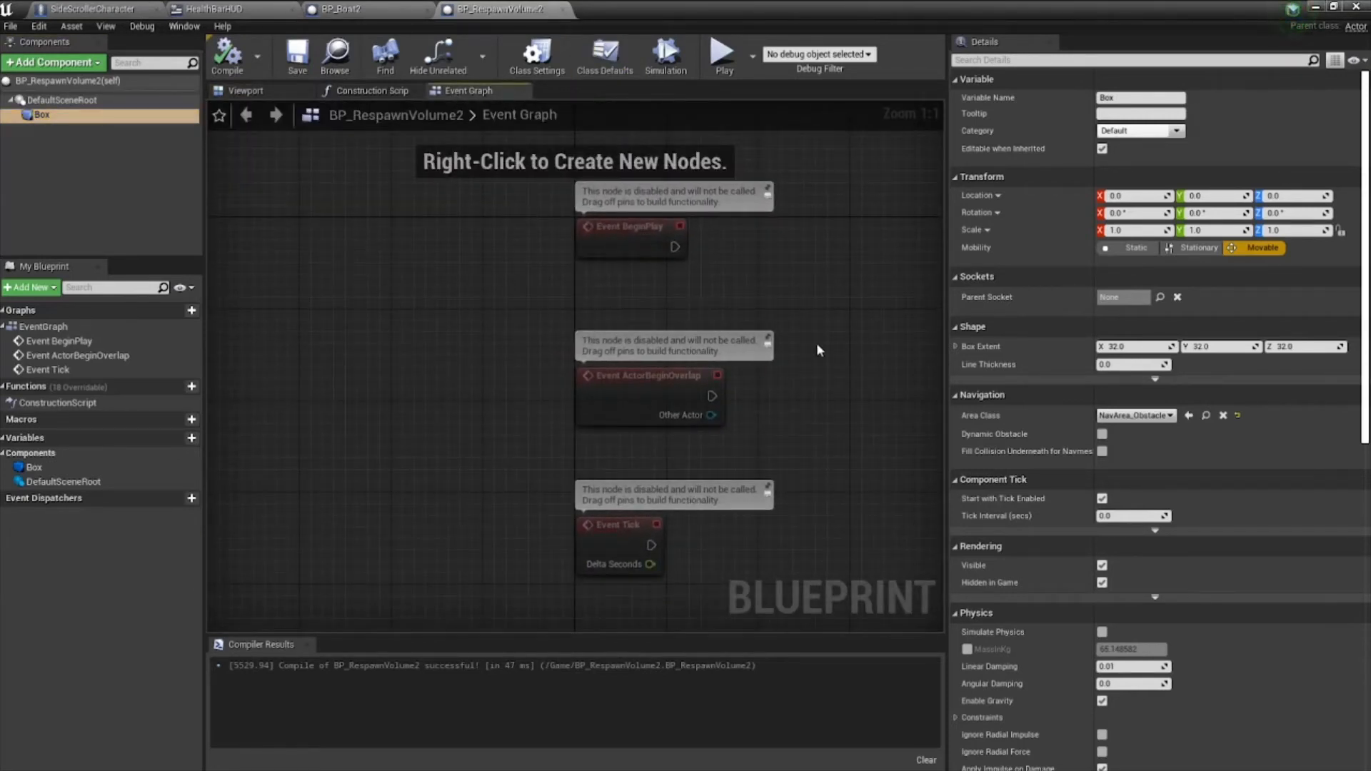
right_click_drag(802, 380, 378, 298)
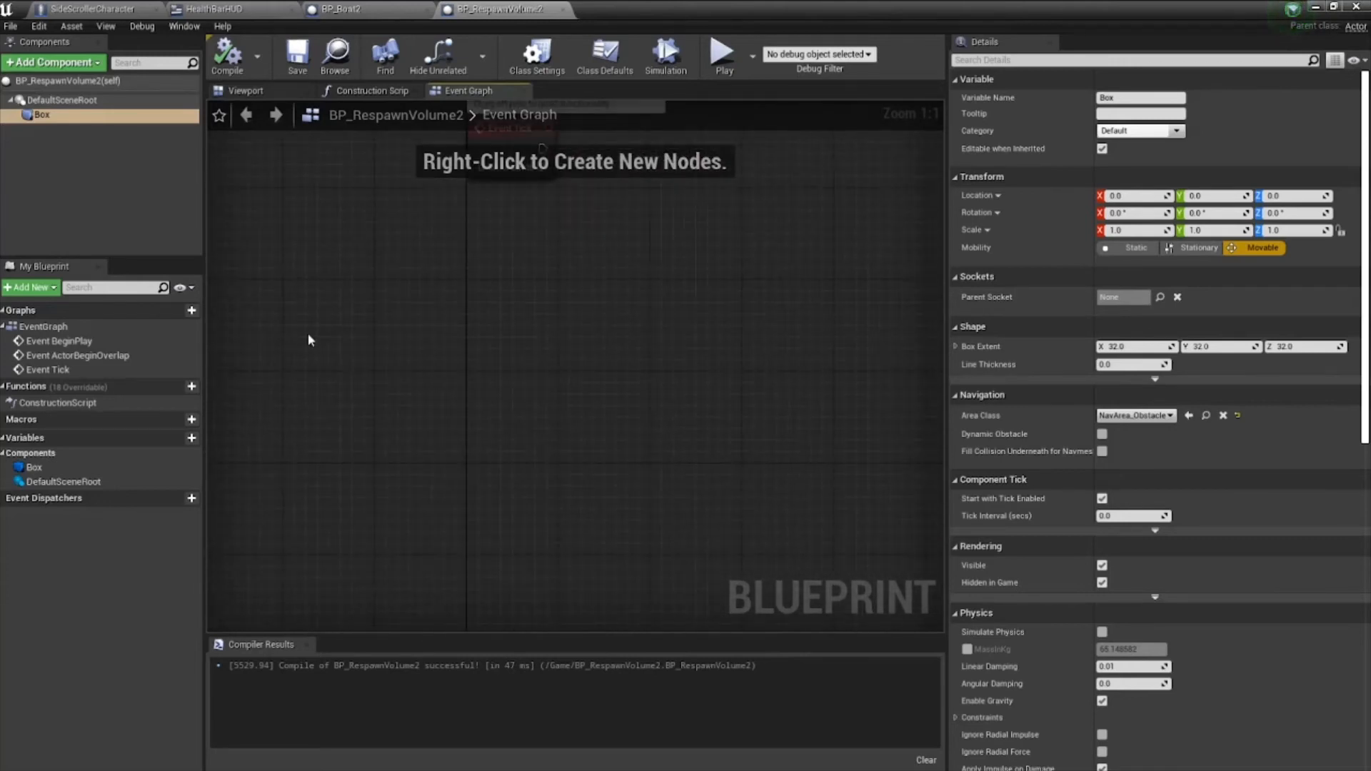
left_click(43, 115)
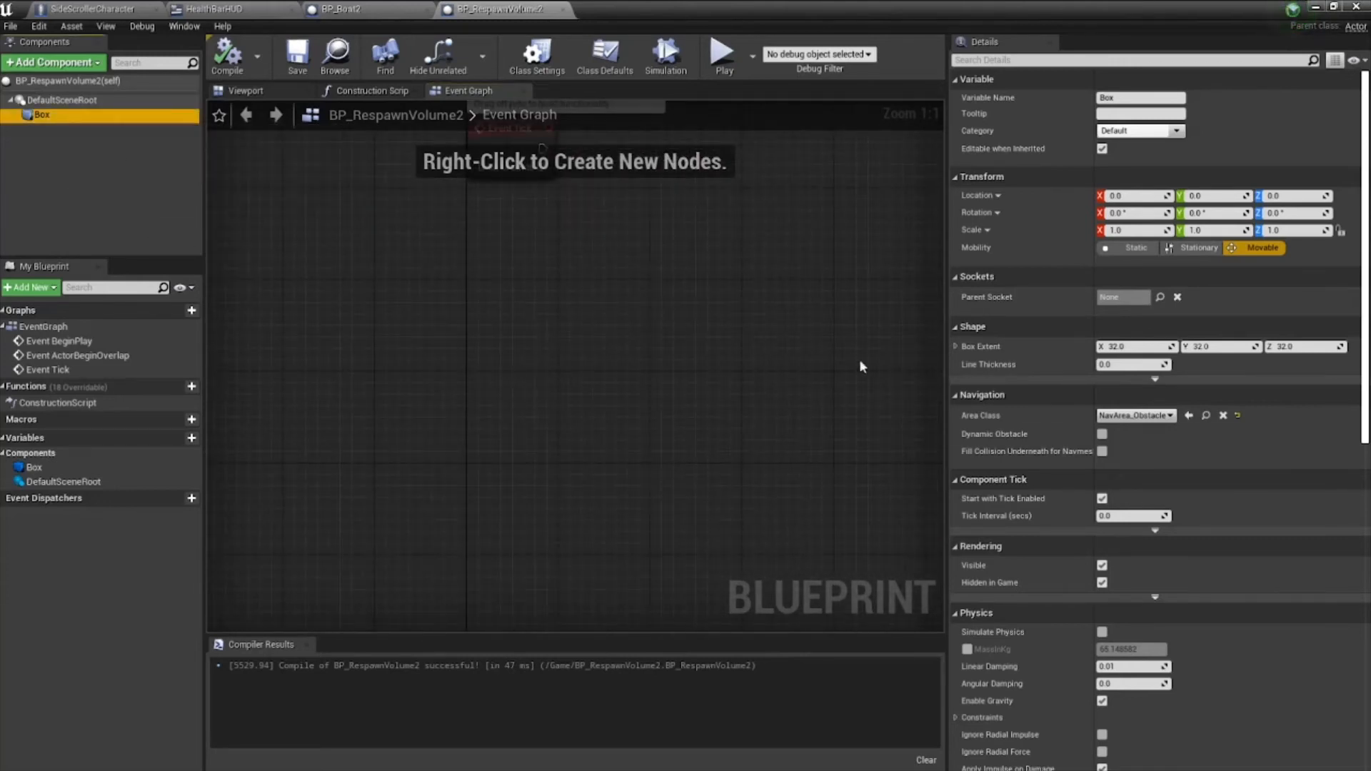
scroll(1084, 453, "down", 2)
scroll(1084, 453, "down", 8)
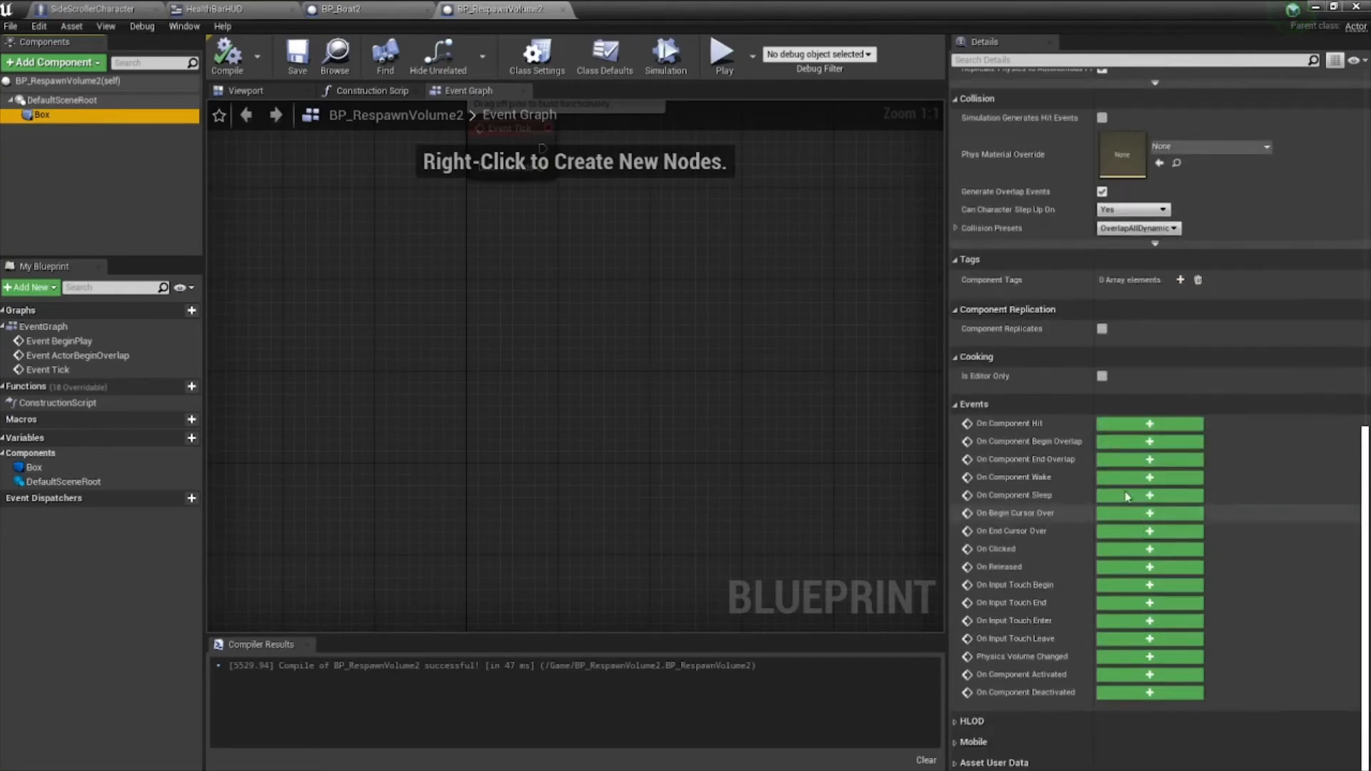
left_click(1151, 446)
left_click_drag(577, 294, 351, 225)
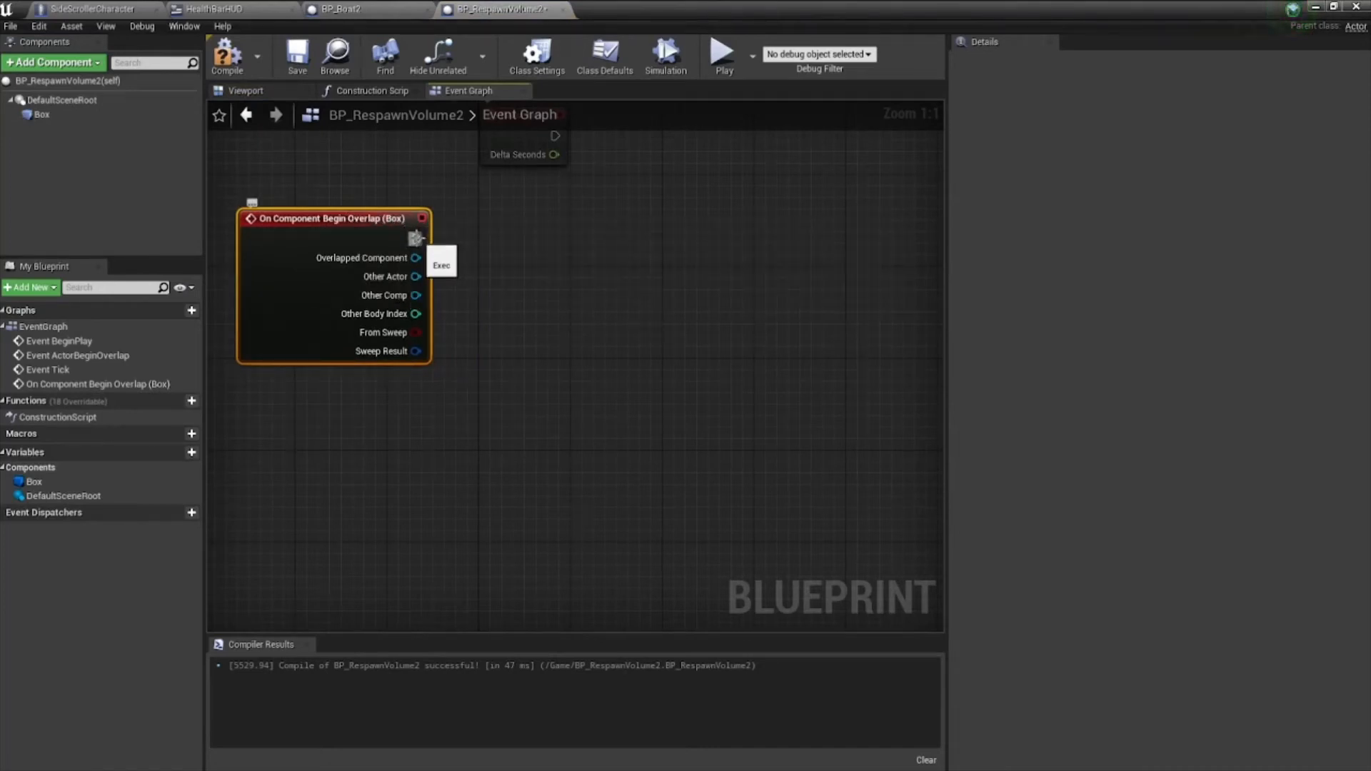
- Add a Cast To SideScrollerCharacter node run by the overlap event, align it beside the event, and connect Other Actor to its Object input
left_click_drag(416, 237, 505, 245)
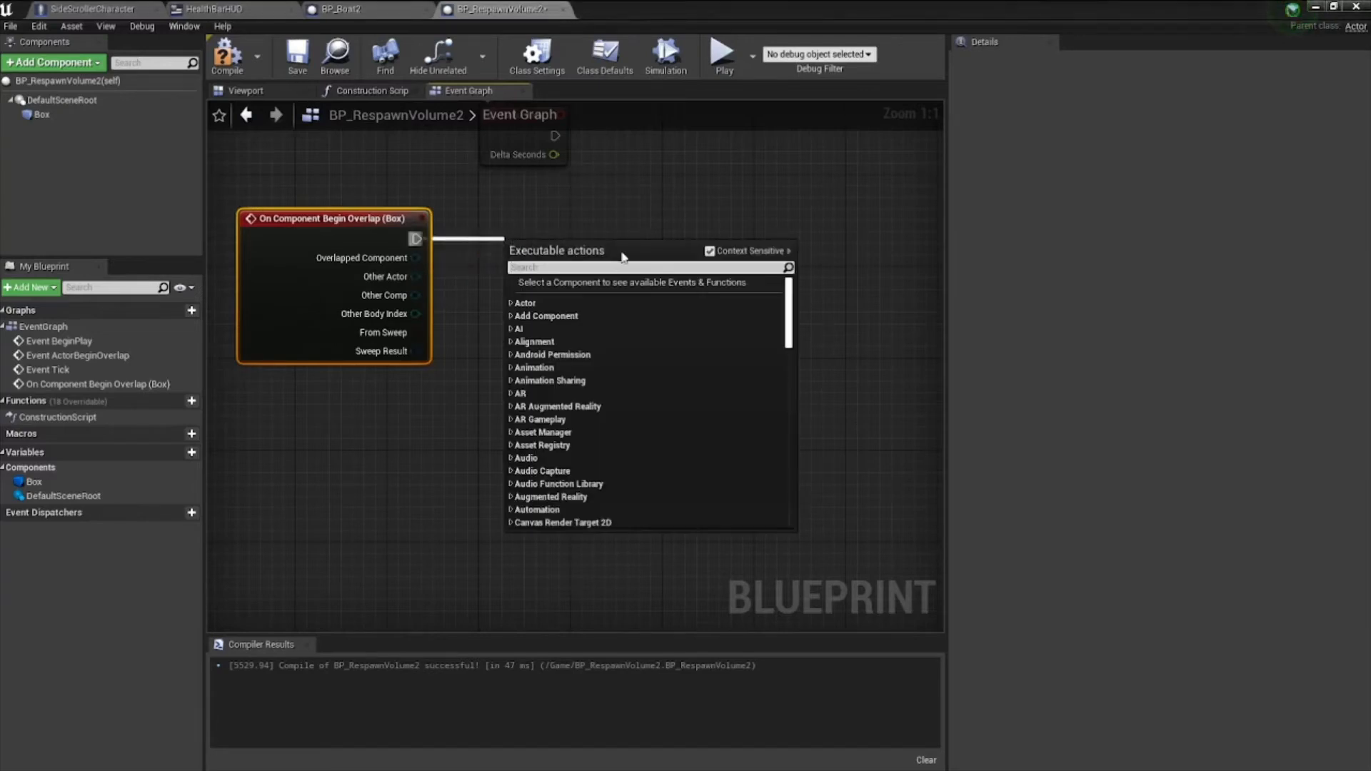
type("cast")
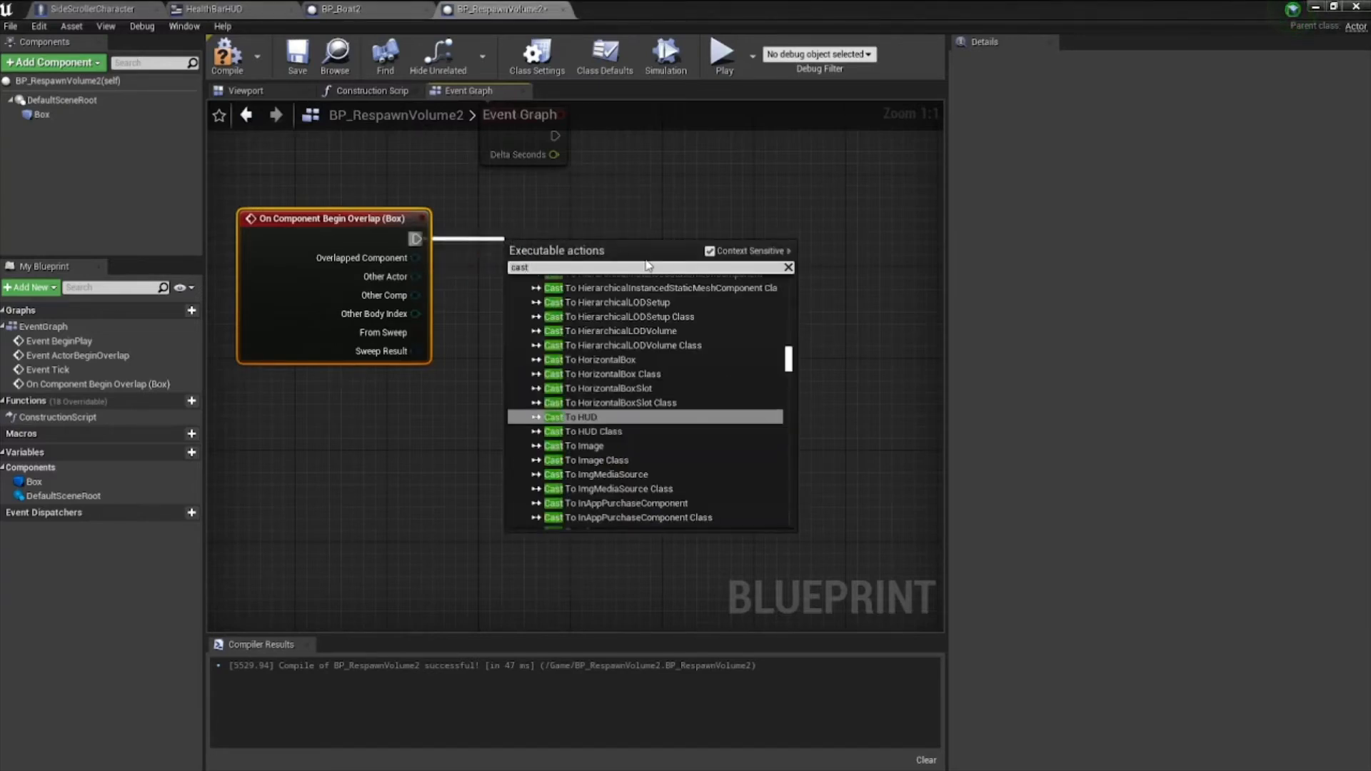
type(" to side")
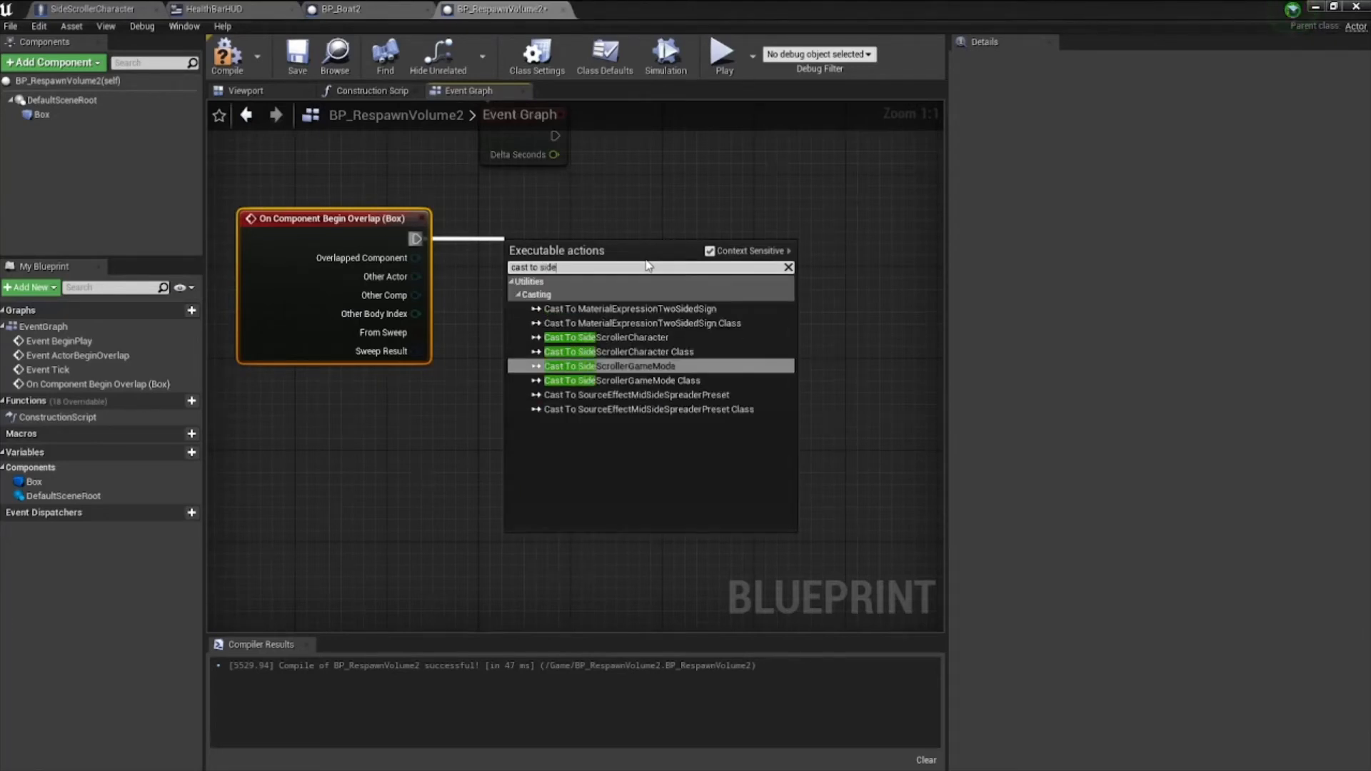
left_click(605, 337)
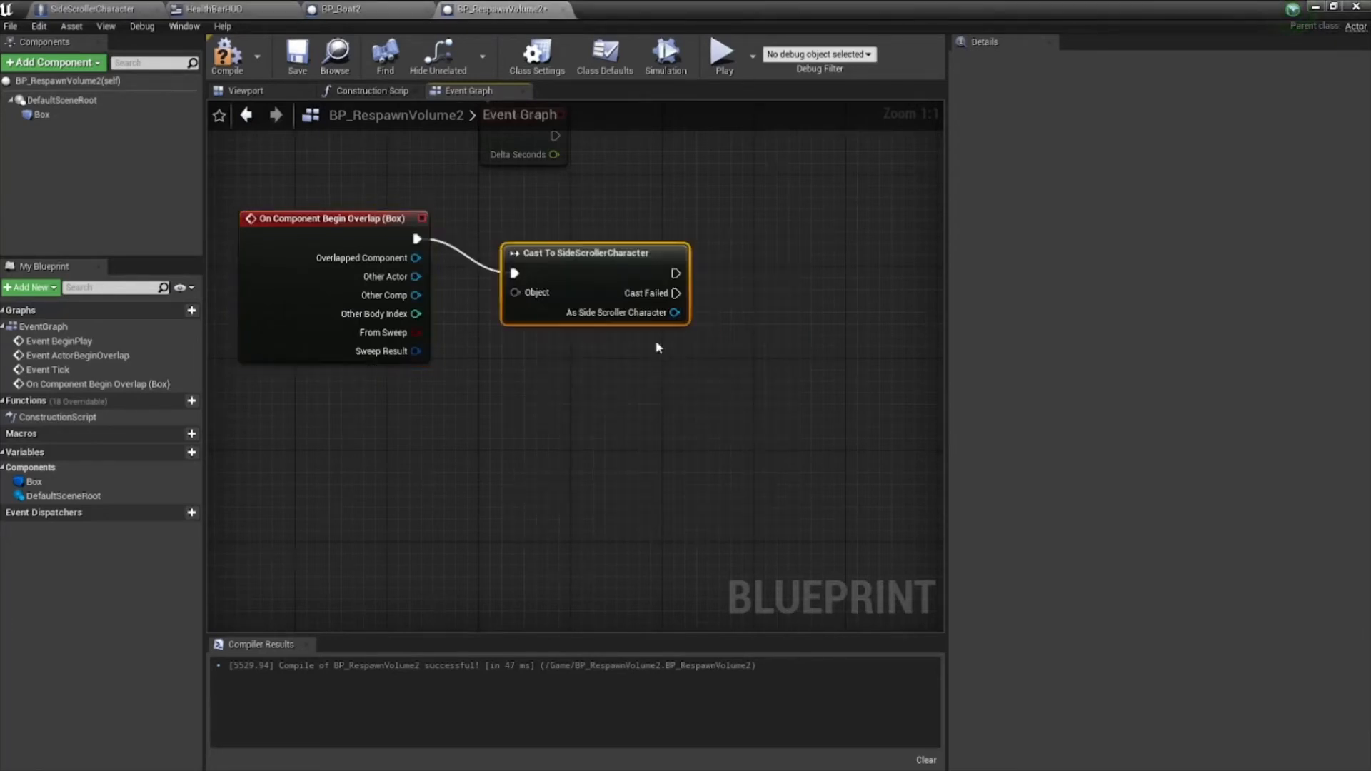
left_click_drag(565, 253, 541, 219)
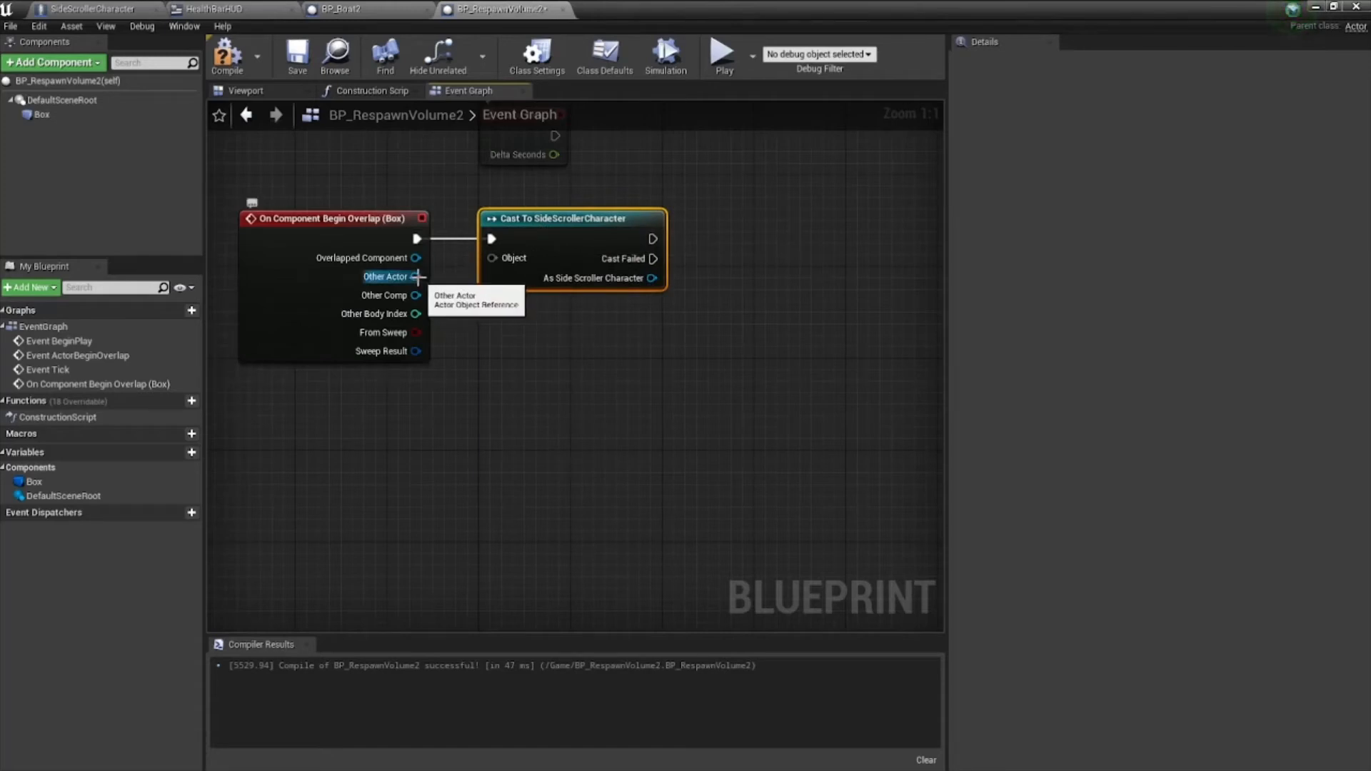
left_click_drag(417, 277, 492, 259)
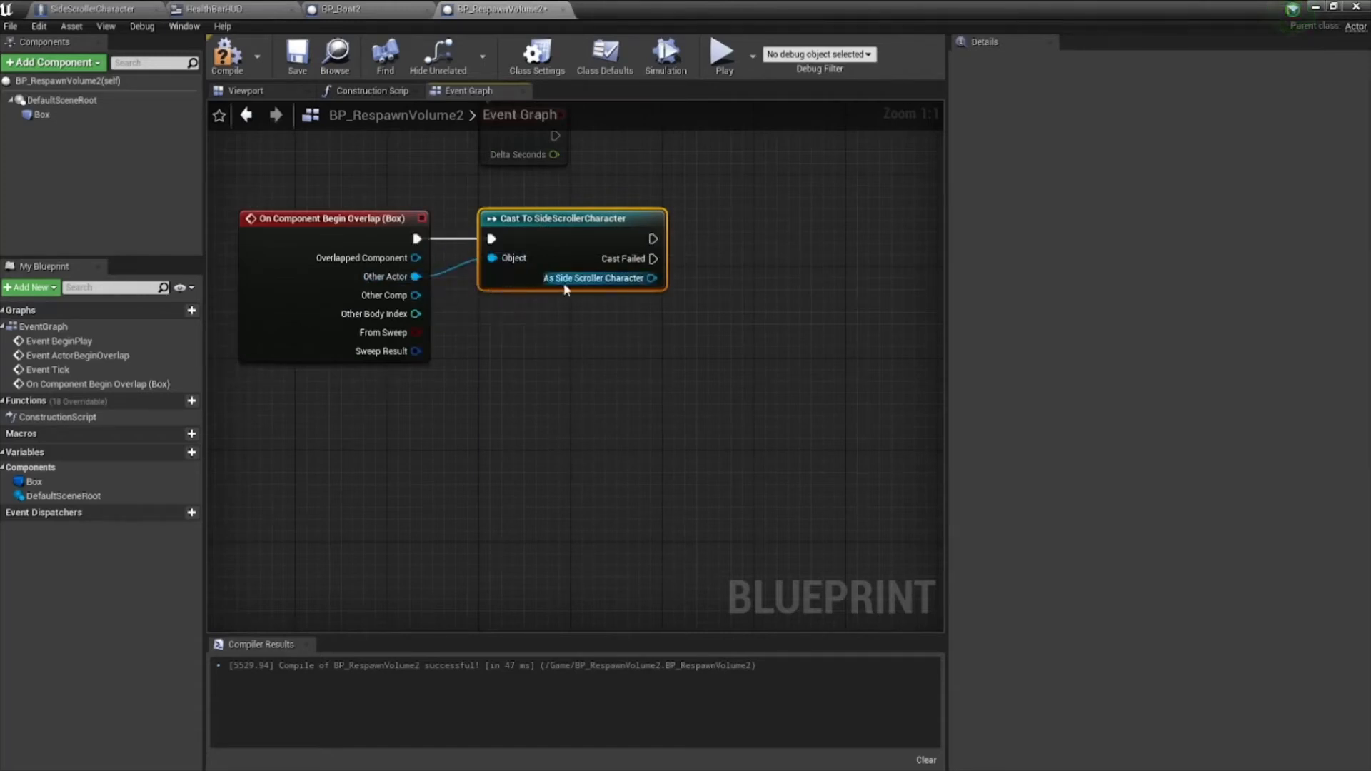
right_click_drag(796, 283, 569, 264)
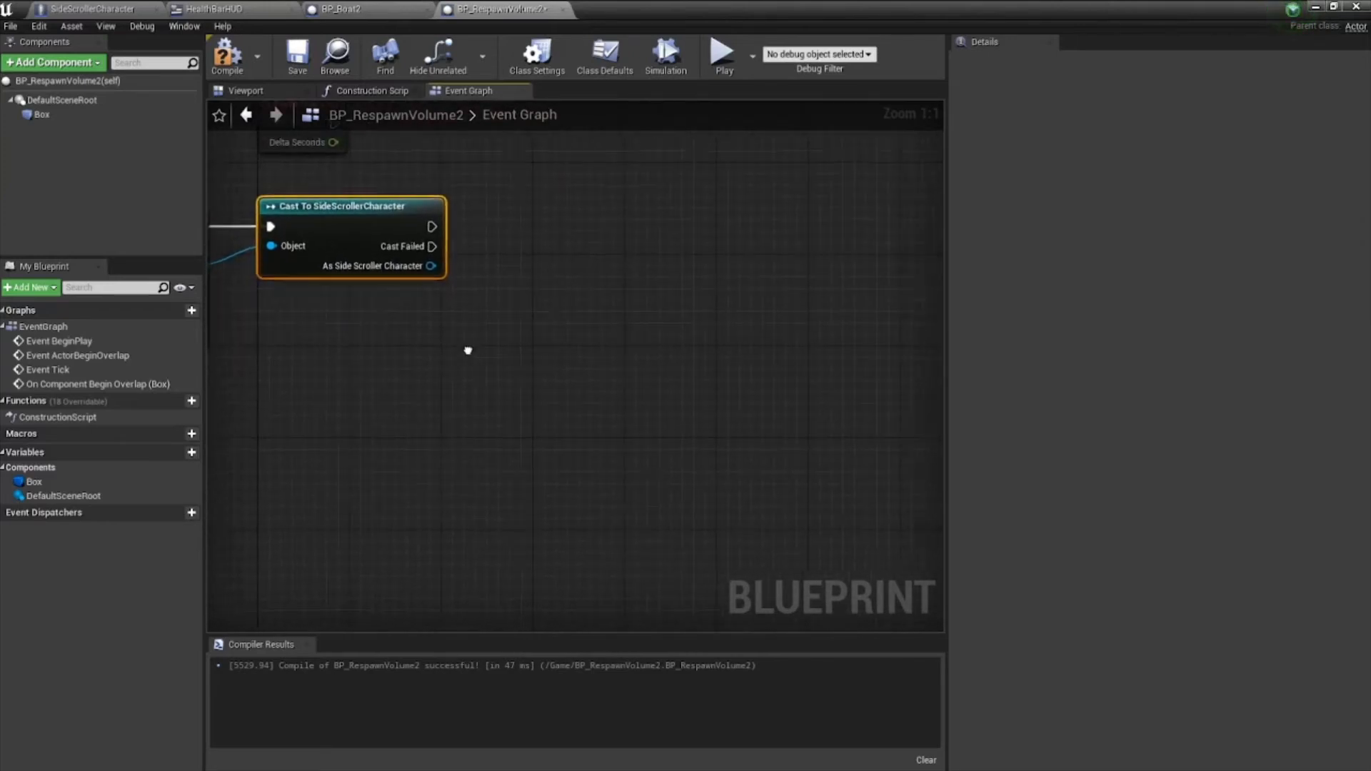
- Add a new variable named RespawnTransform to the respawn volume Blueprint
right_click_drag(468, 349, 744, 349)
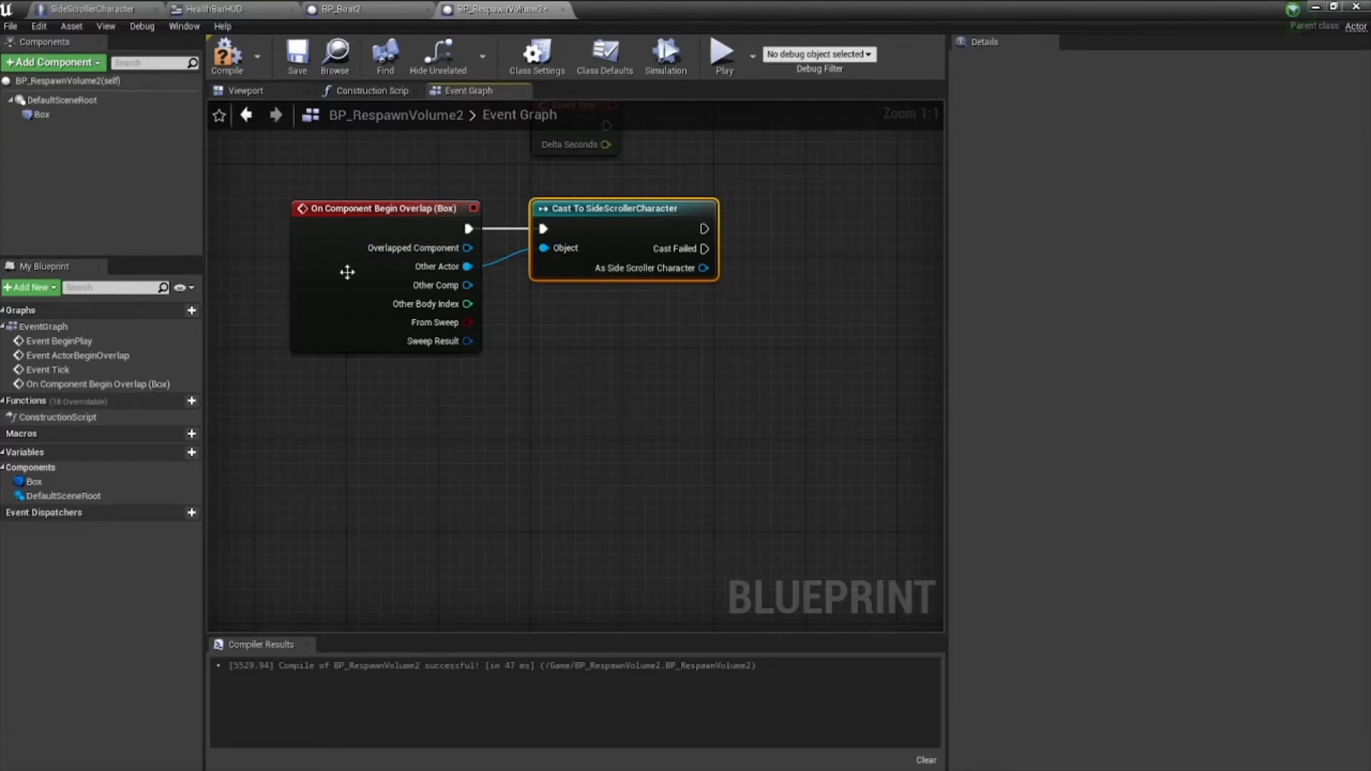
right_click_drag(679, 364, 692, 395)
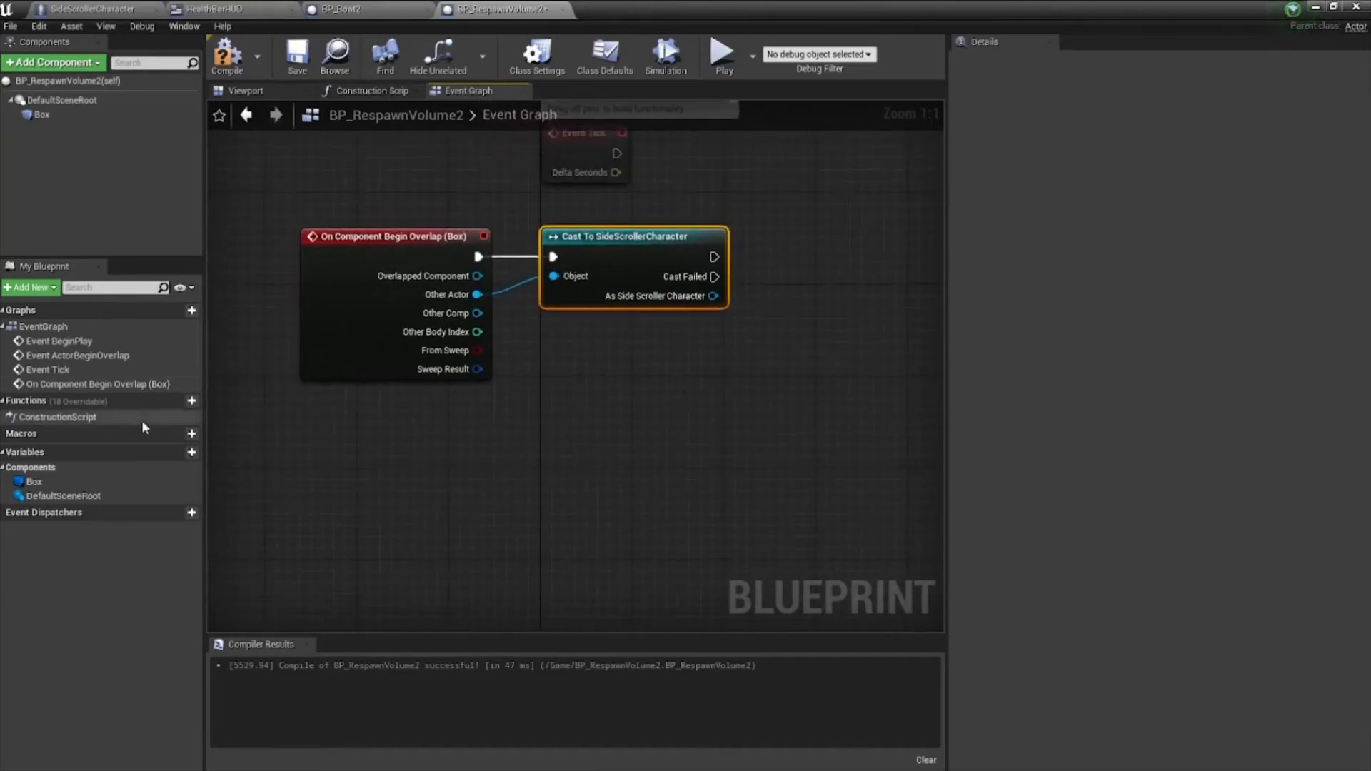
left_click(176, 453)
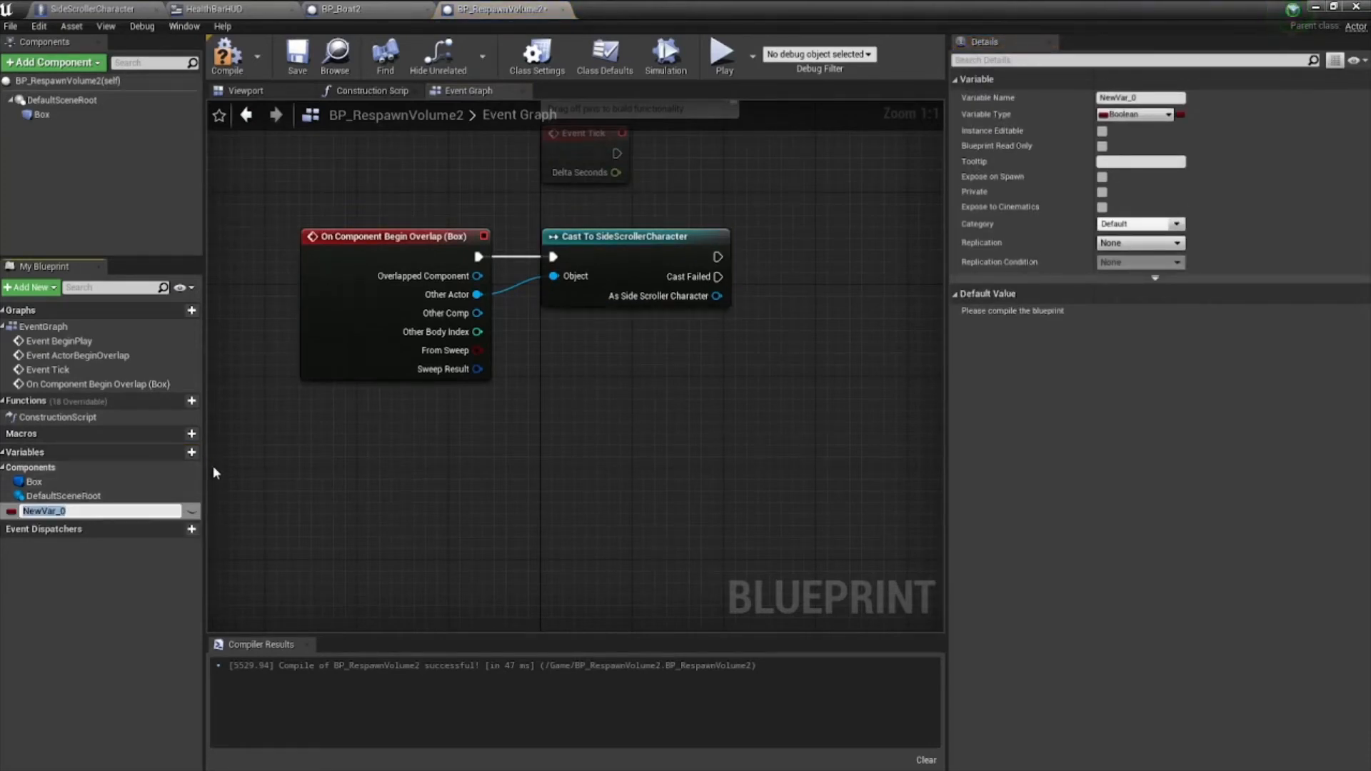
type("RespawnTransfomr")
key("BackSpace")
key("BackSpace")
type("rm")
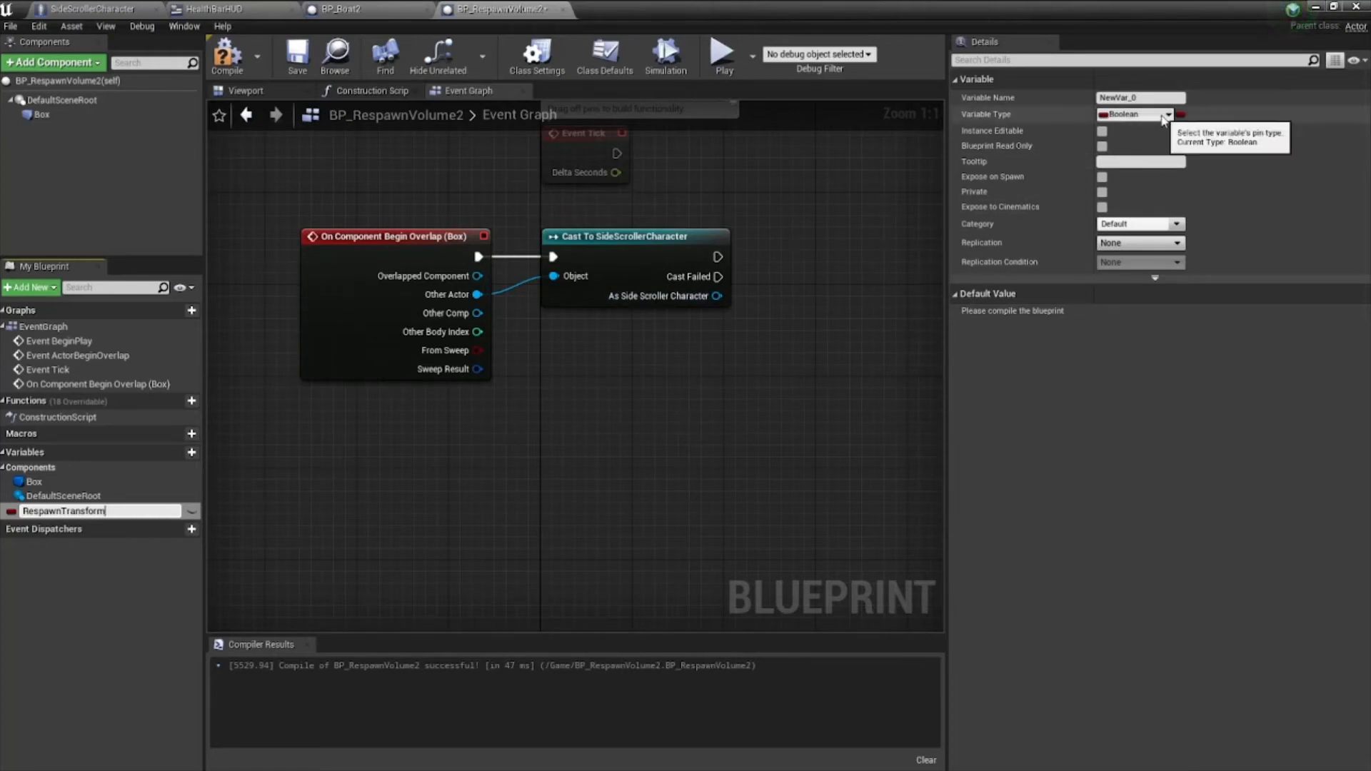
- Set the RespawnTransform variable's type to Transform and make it instance editable
left_click(1163, 115)
left_click(1142, 115)
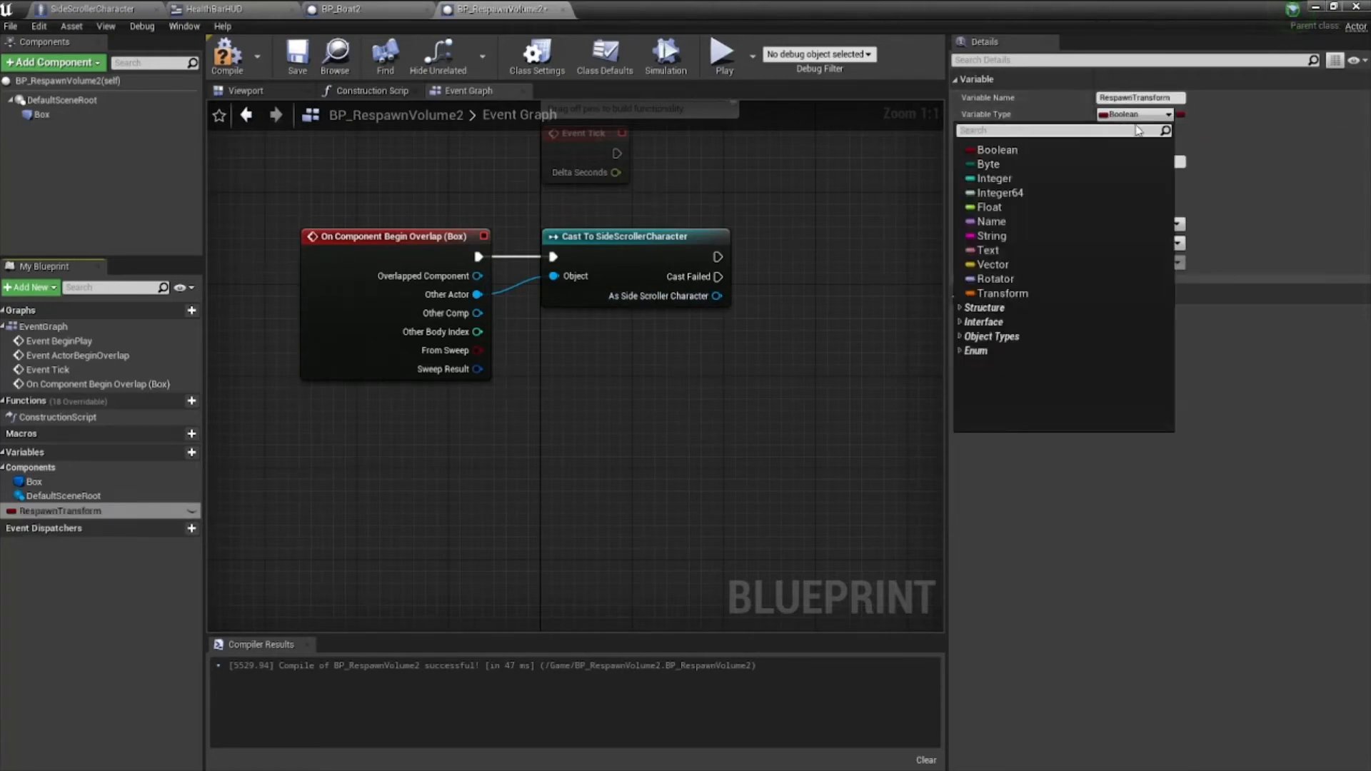
left_click(1028, 293)
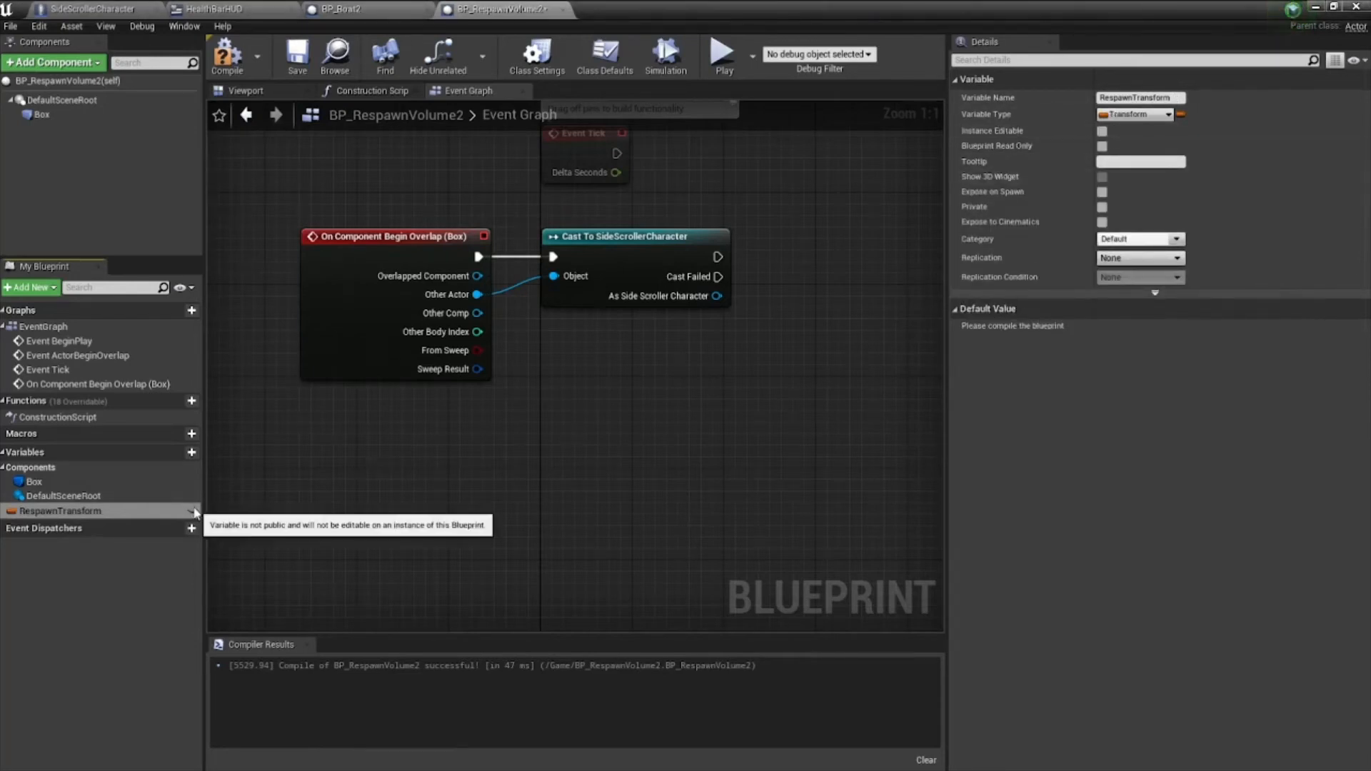
left_click(194, 512)
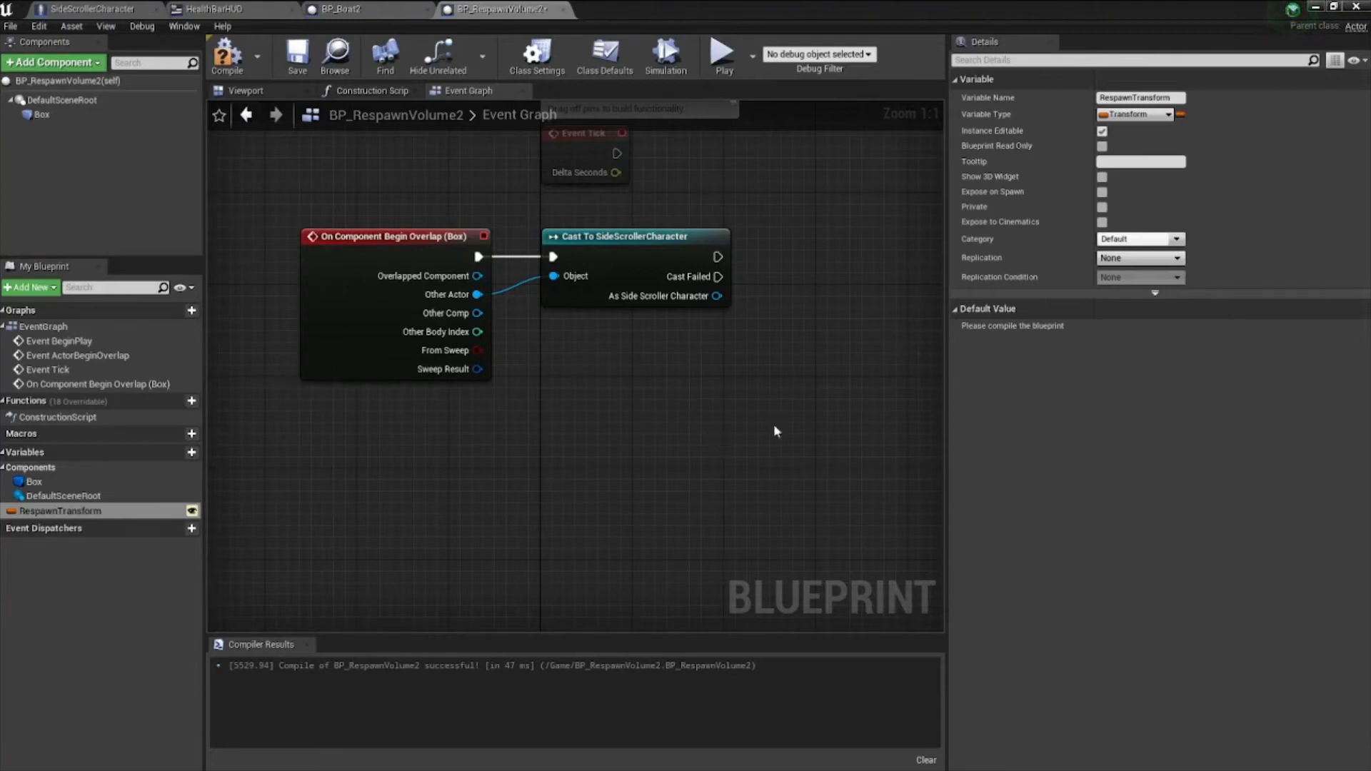
- Add a SetActorTransform node run by the successful cast to SideScrollerCharacter and align it beside the cast node
right_click_drag(785, 409, 723, 351)
left_click_drag(638, 176, 729, 204)
type("S")
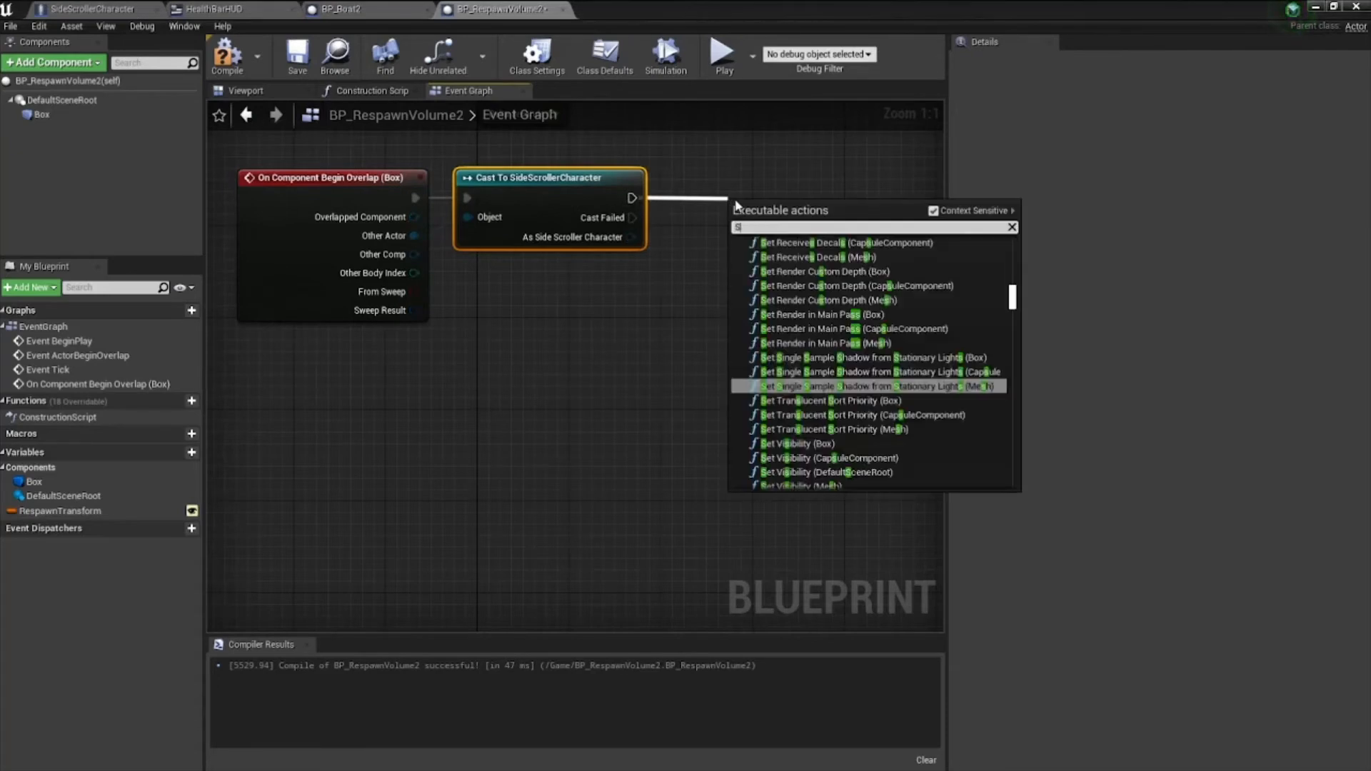
type("etactro")
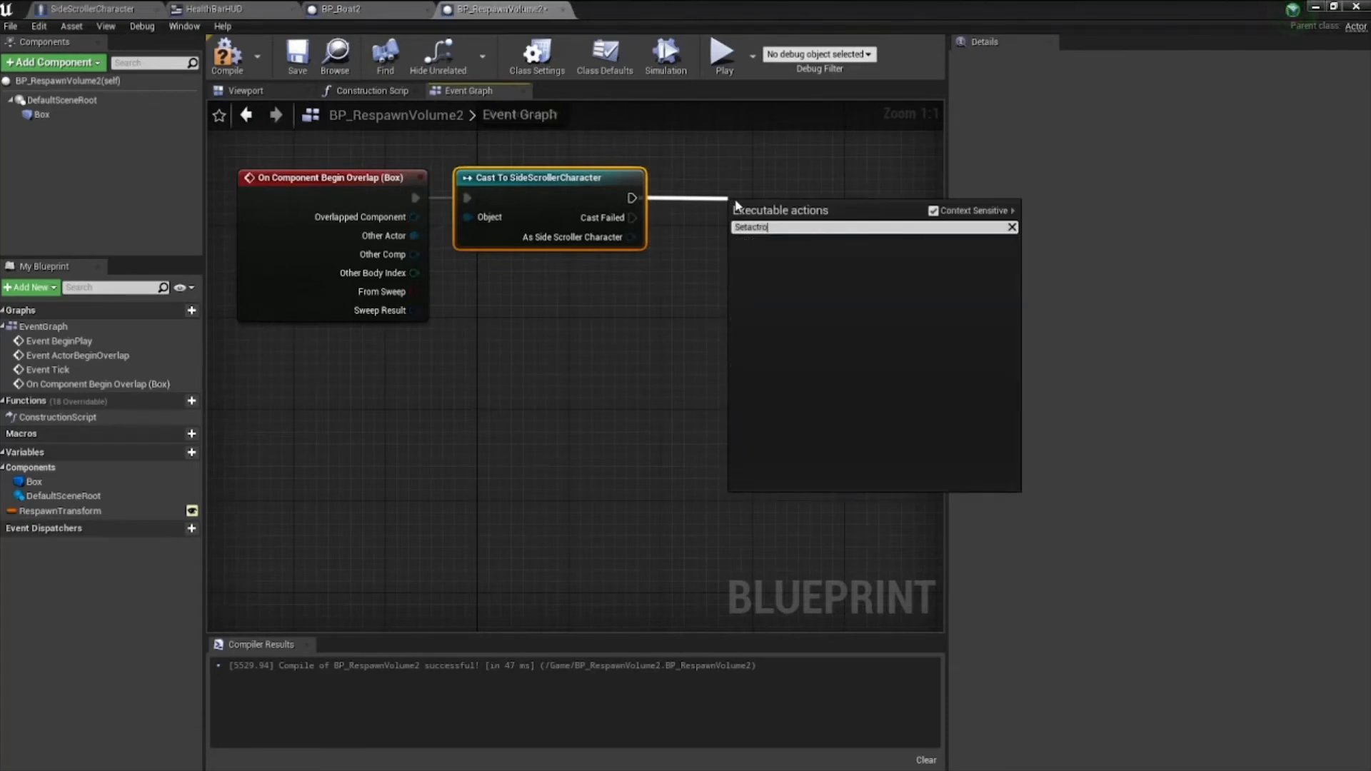
key("BackSpace")
key("BackSpace")
type("o")
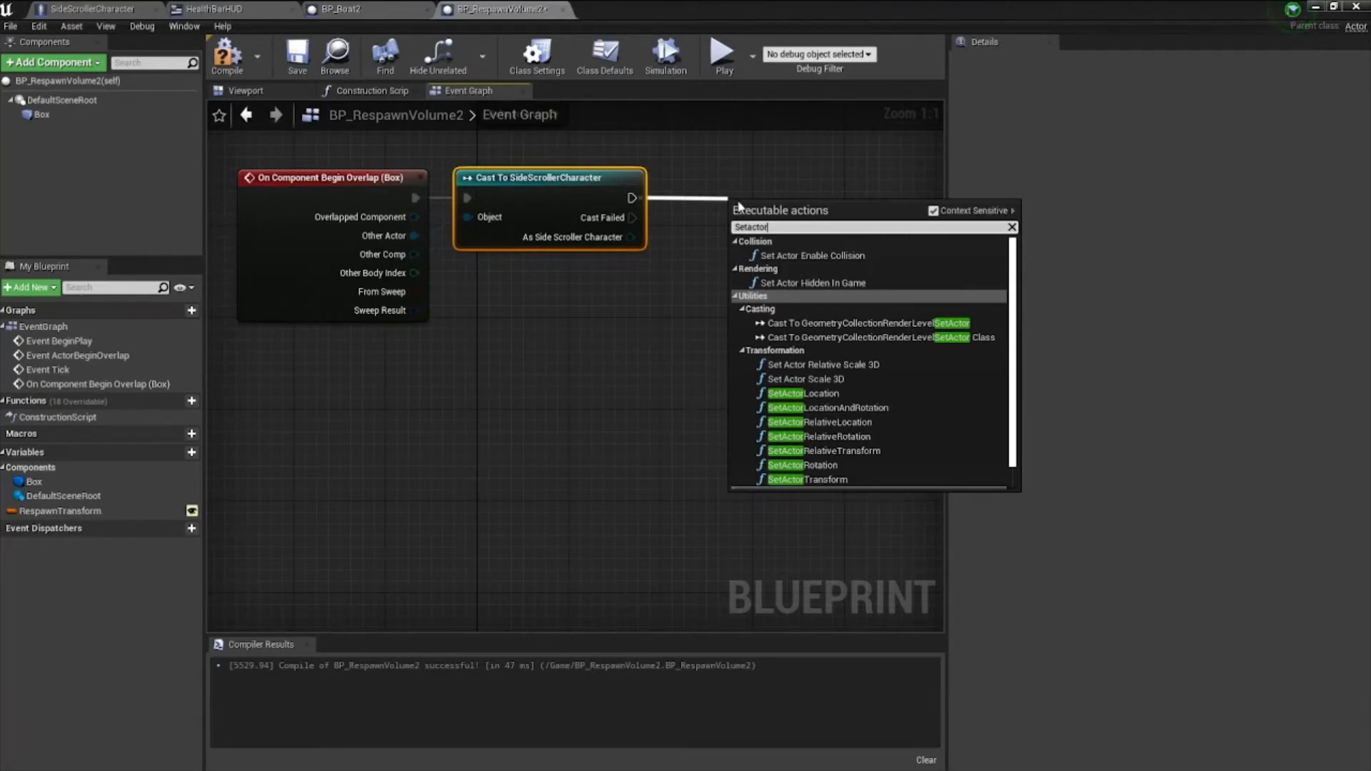
type("rtra")
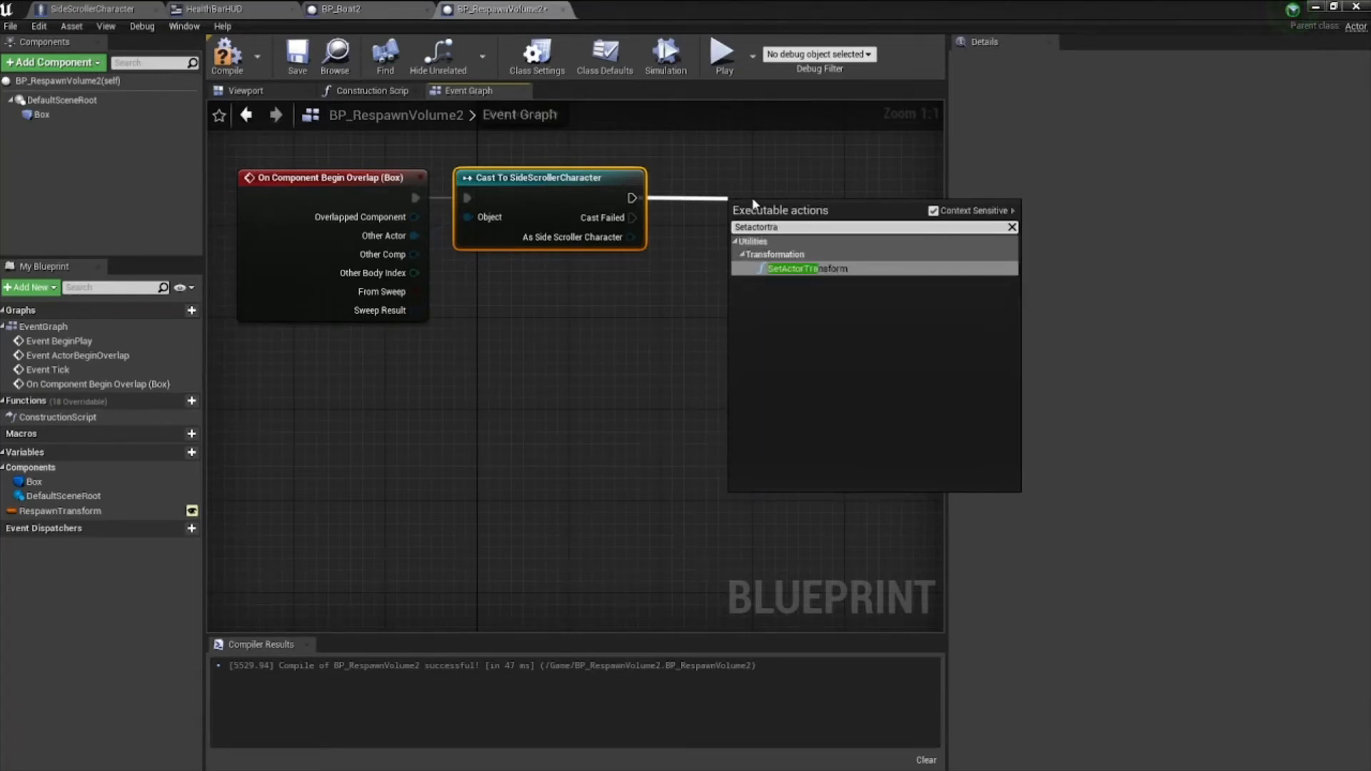
left_click(799, 270)
left_click_drag(836, 230, 825, 186)
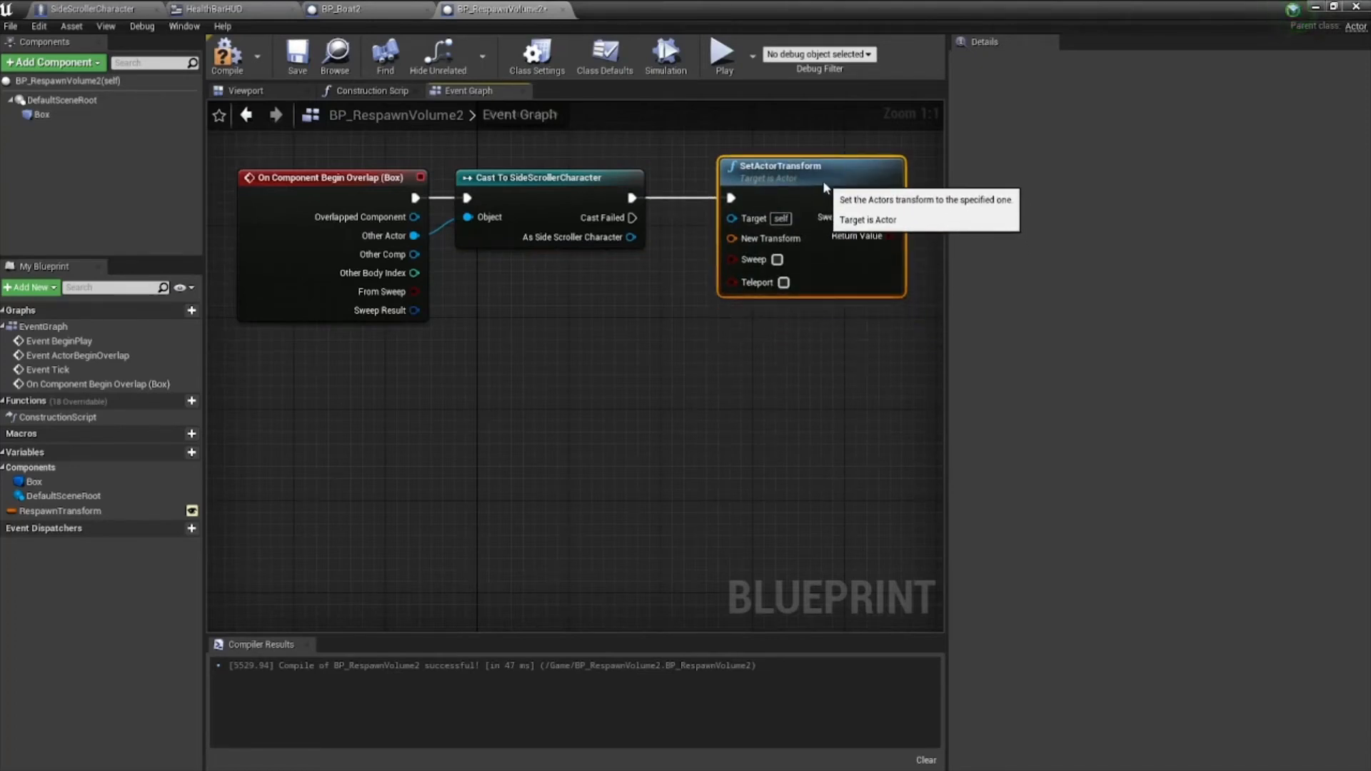
- Connect a RespawnTransform getter to the New Transform input of SetActorTransform and compile the Blueprint
left_click(65, 512)
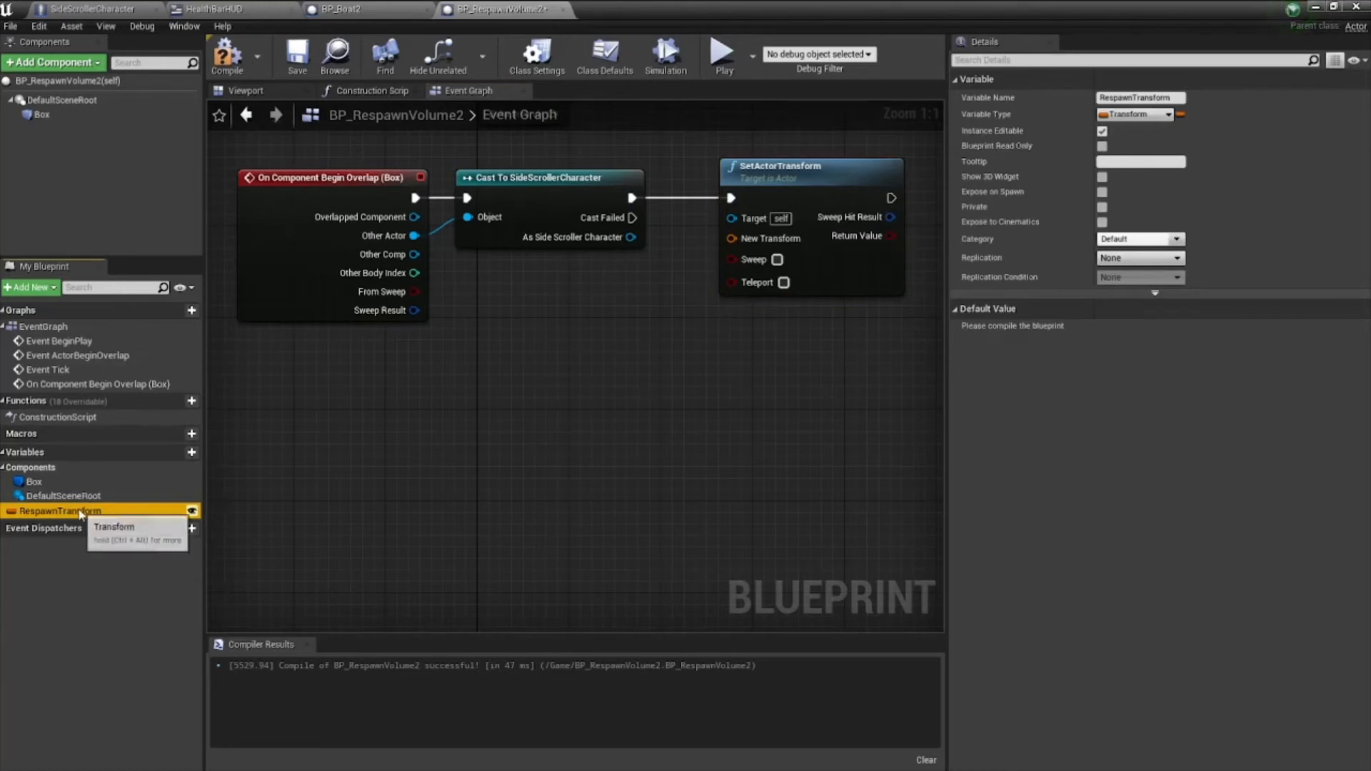
left_click_drag(100, 511, 732, 243)
right_click_drag(819, 416, 738, 367)
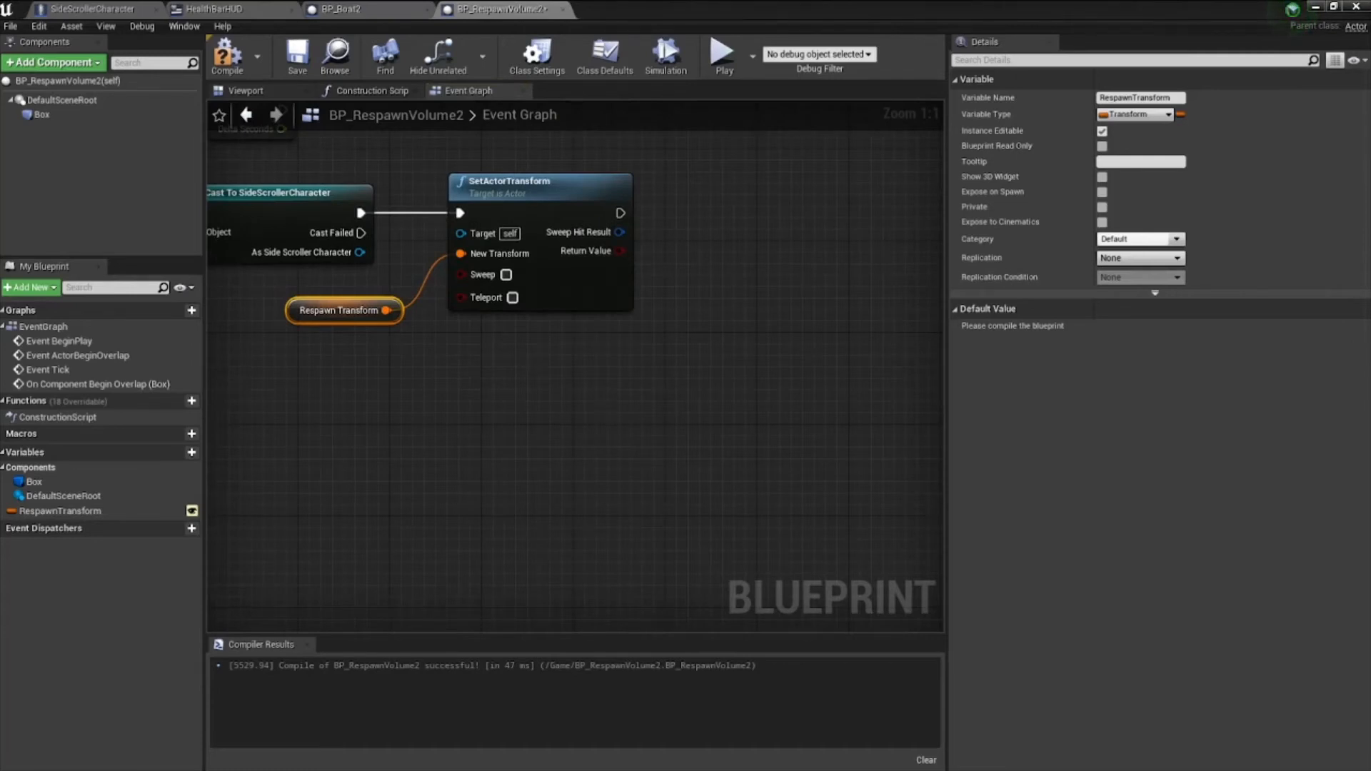
right_click_drag(390, 440, 653, 457)
left_click(227, 51)
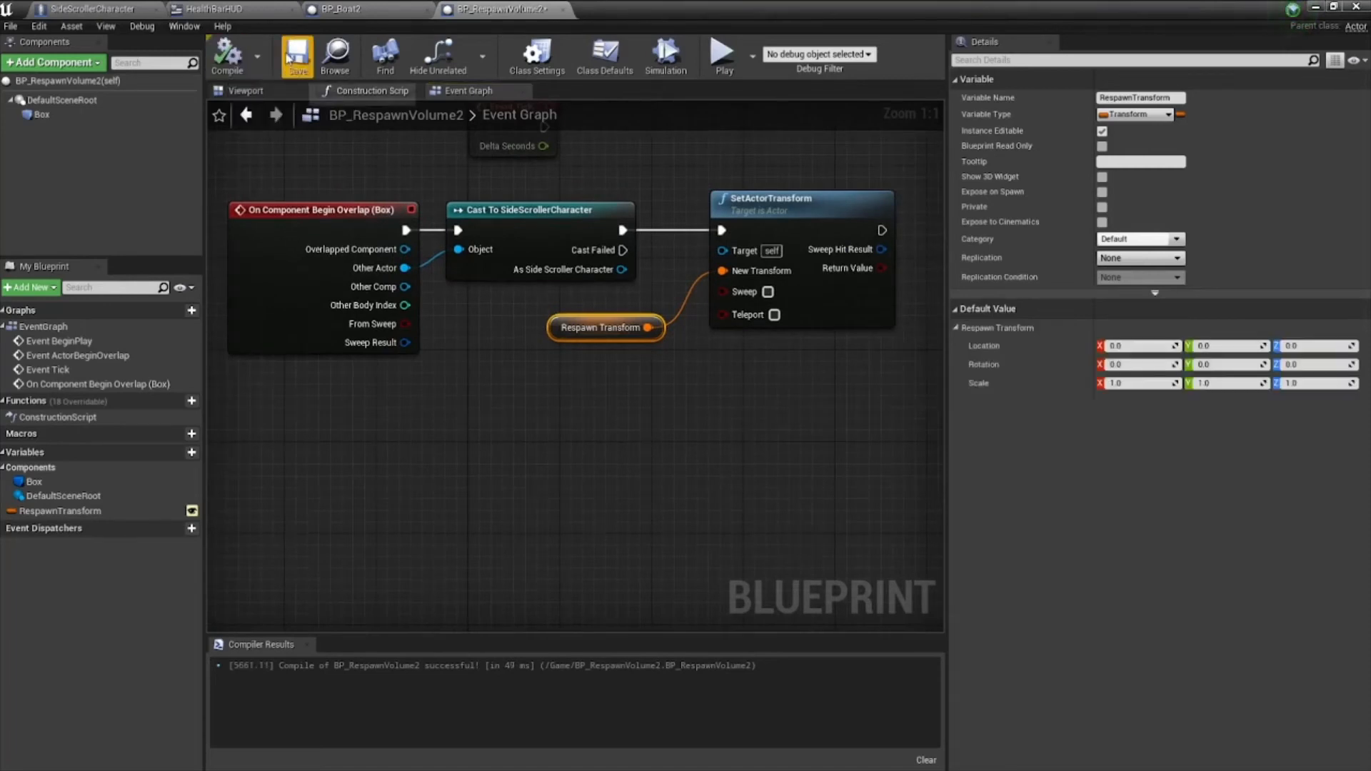
- Place BP_RespawnVolume2 in the level on the water near the boat, and turn off game view to show the volume outlines
left_click(1330, 9)
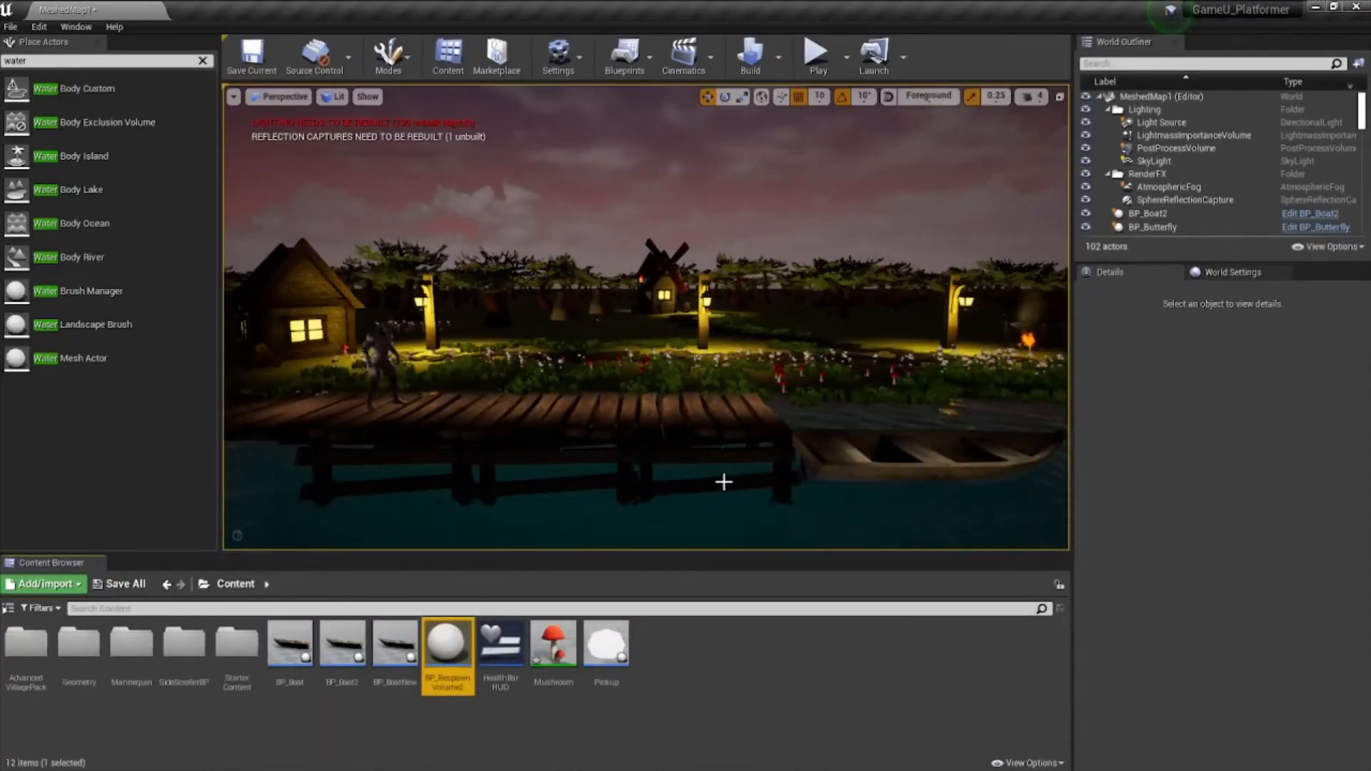
right_click_drag(724, 482, 892, 496)
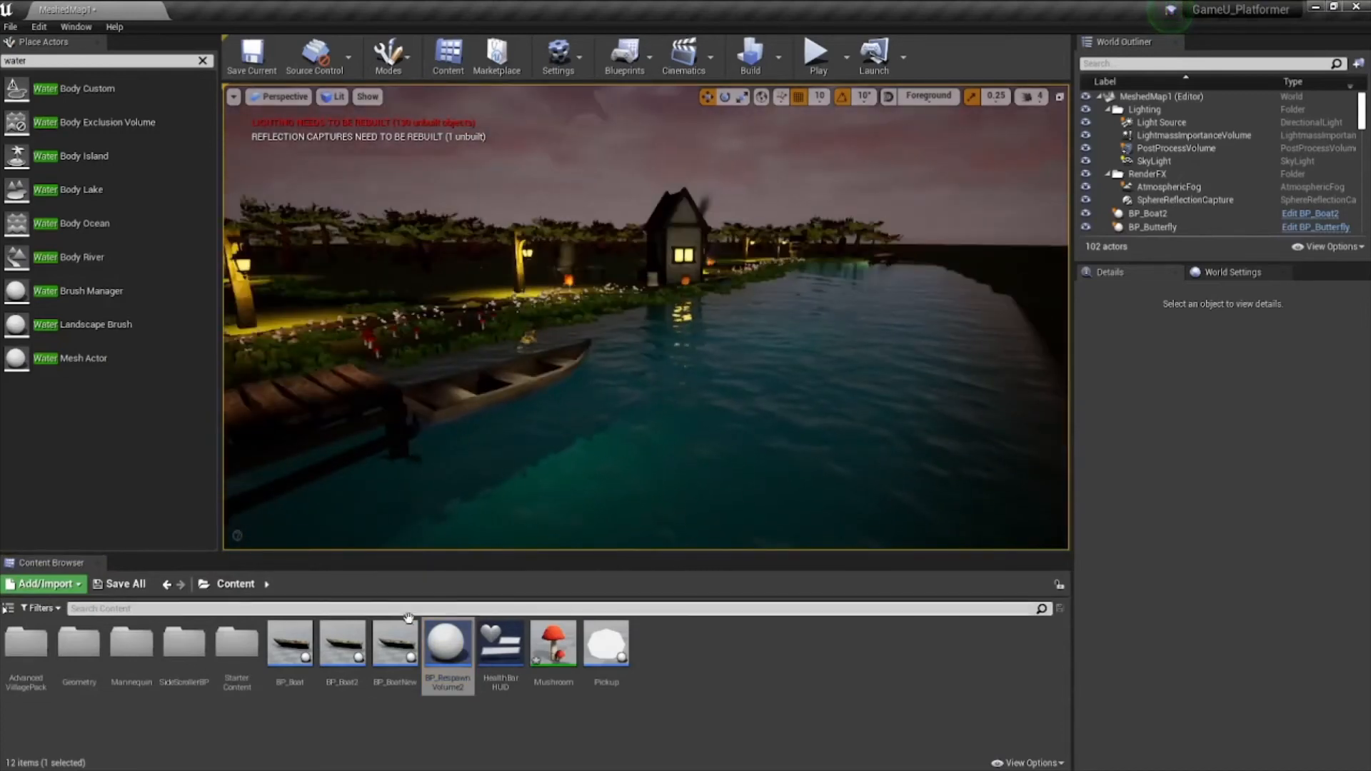
left_click_drag(447, 645, 627, 455)
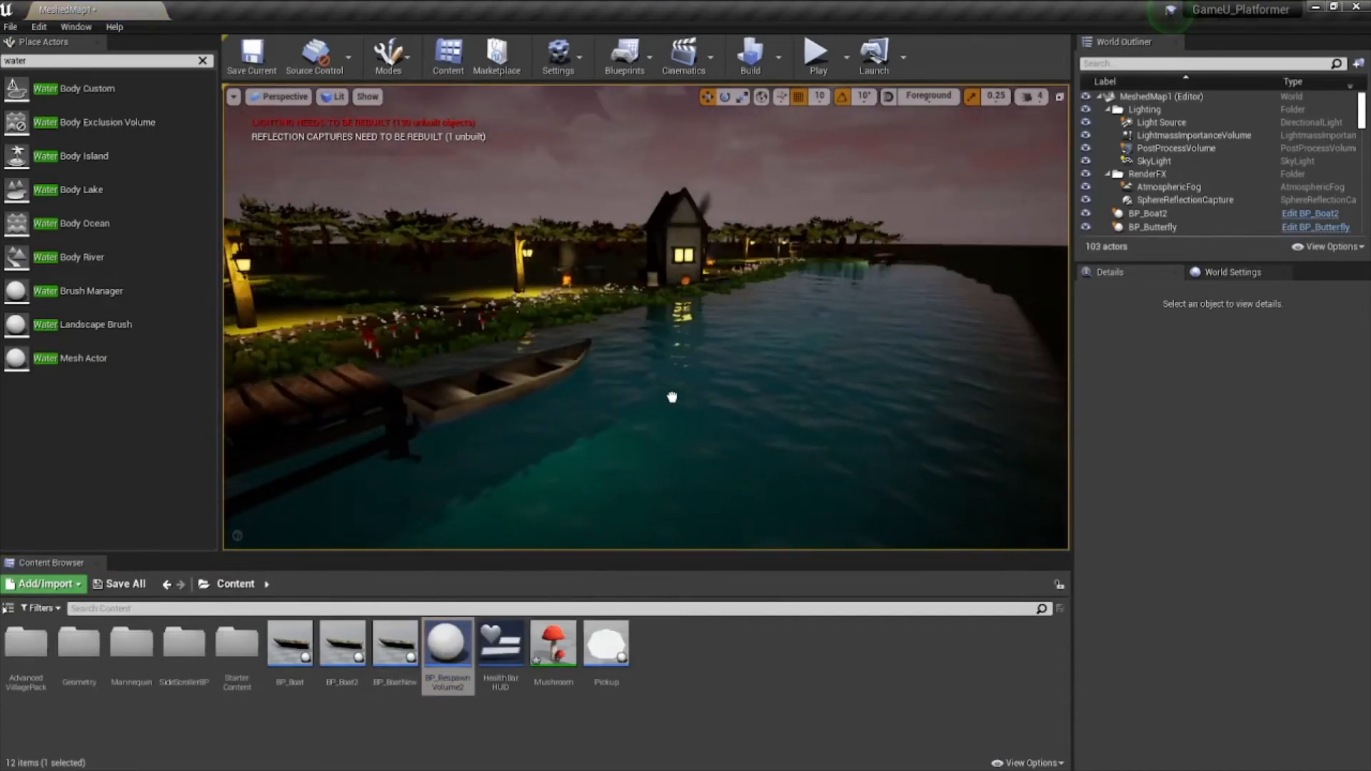
left_click_drag(671, 397, 673, 397)
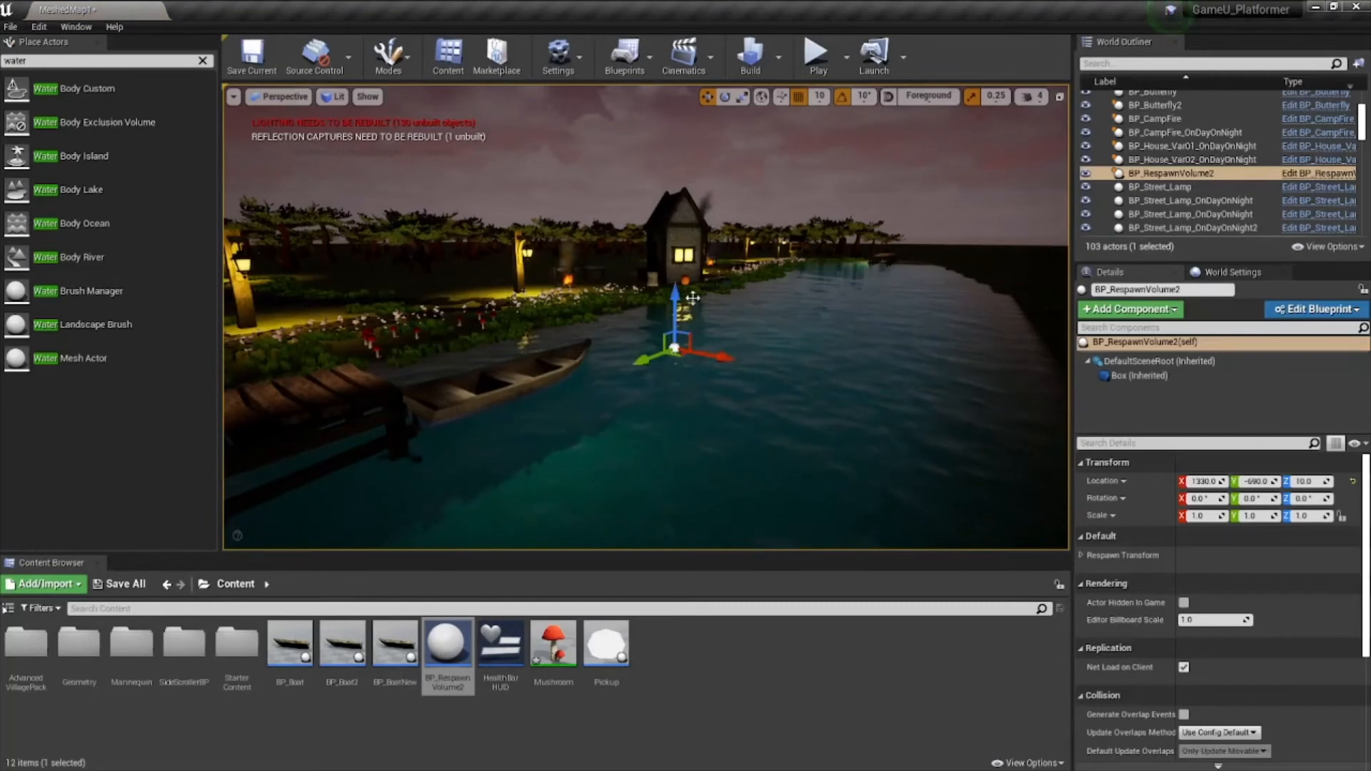
key("g")
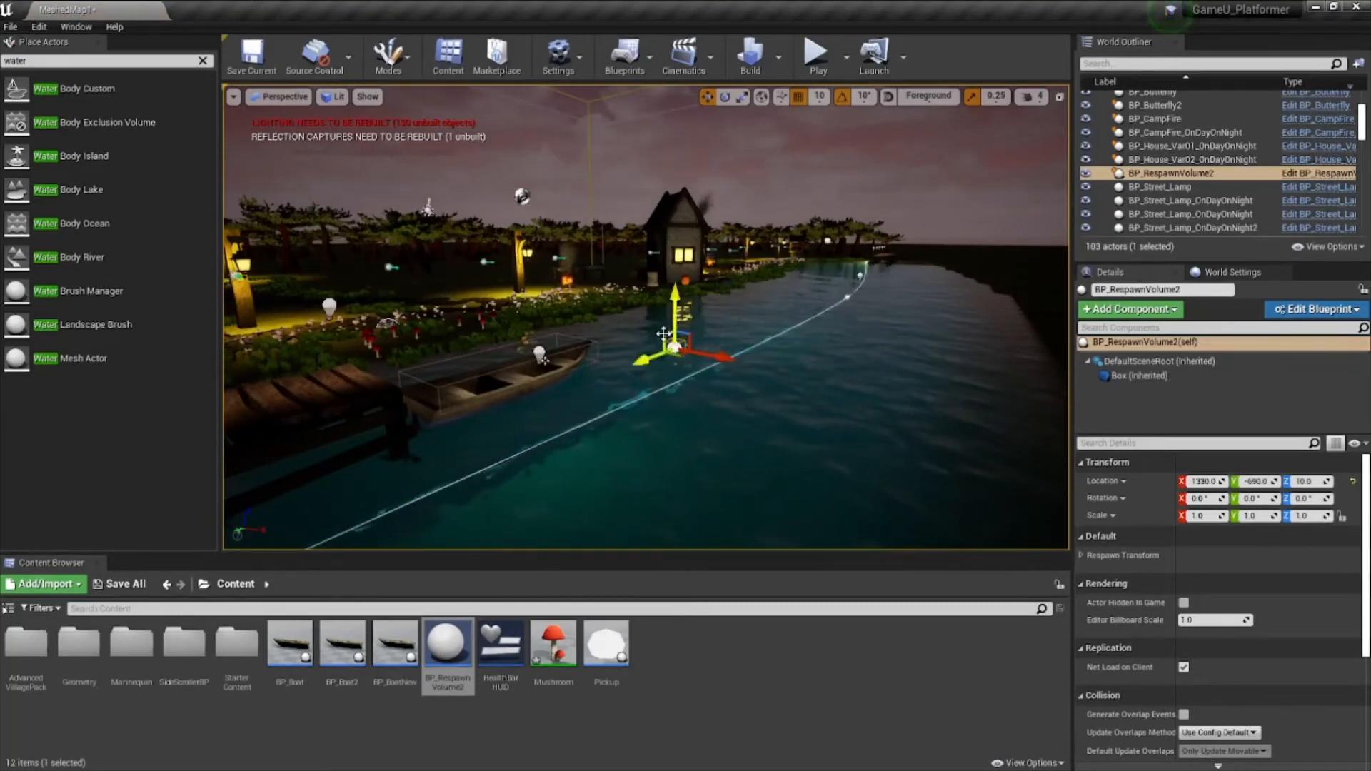
- Stretch the respawn volume along the river to a Y scale of about 69.5 and move it to about Y -2680
mouse_move(750, 379)
right_mouse_down()
mouse_move(685, 377)
mouse_move(749, 385)
right_mouse_up()
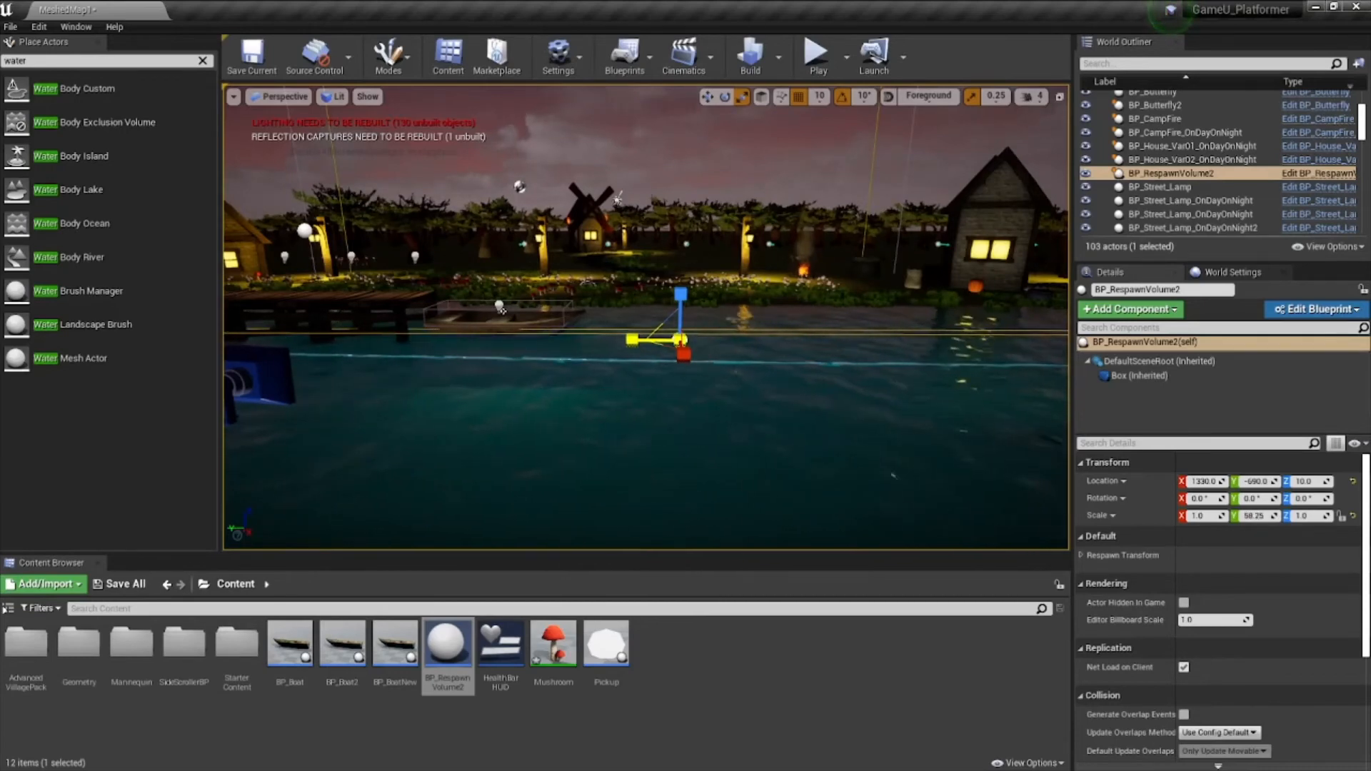
right_click_drag(1035, 398, 746, 340)
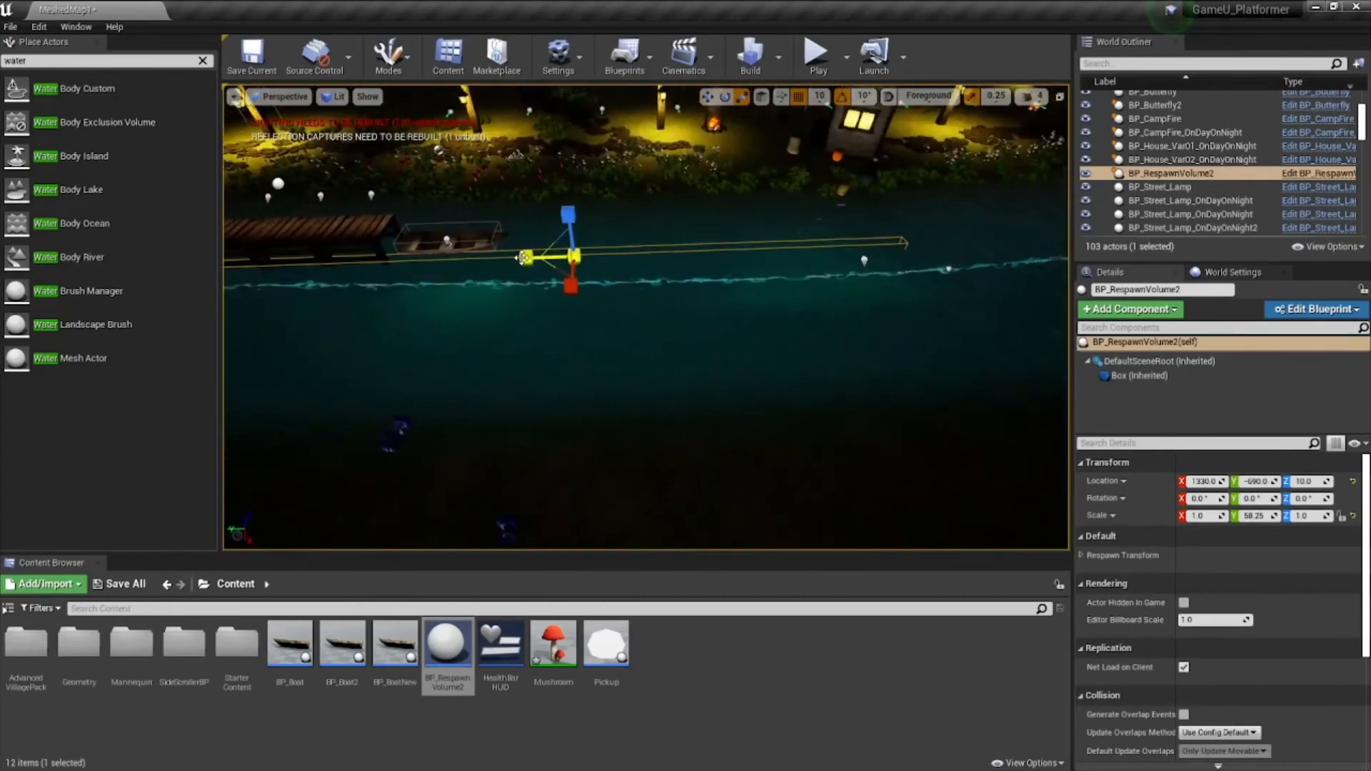
left_click_drag(526, 257, 1043, 379)
key("w")
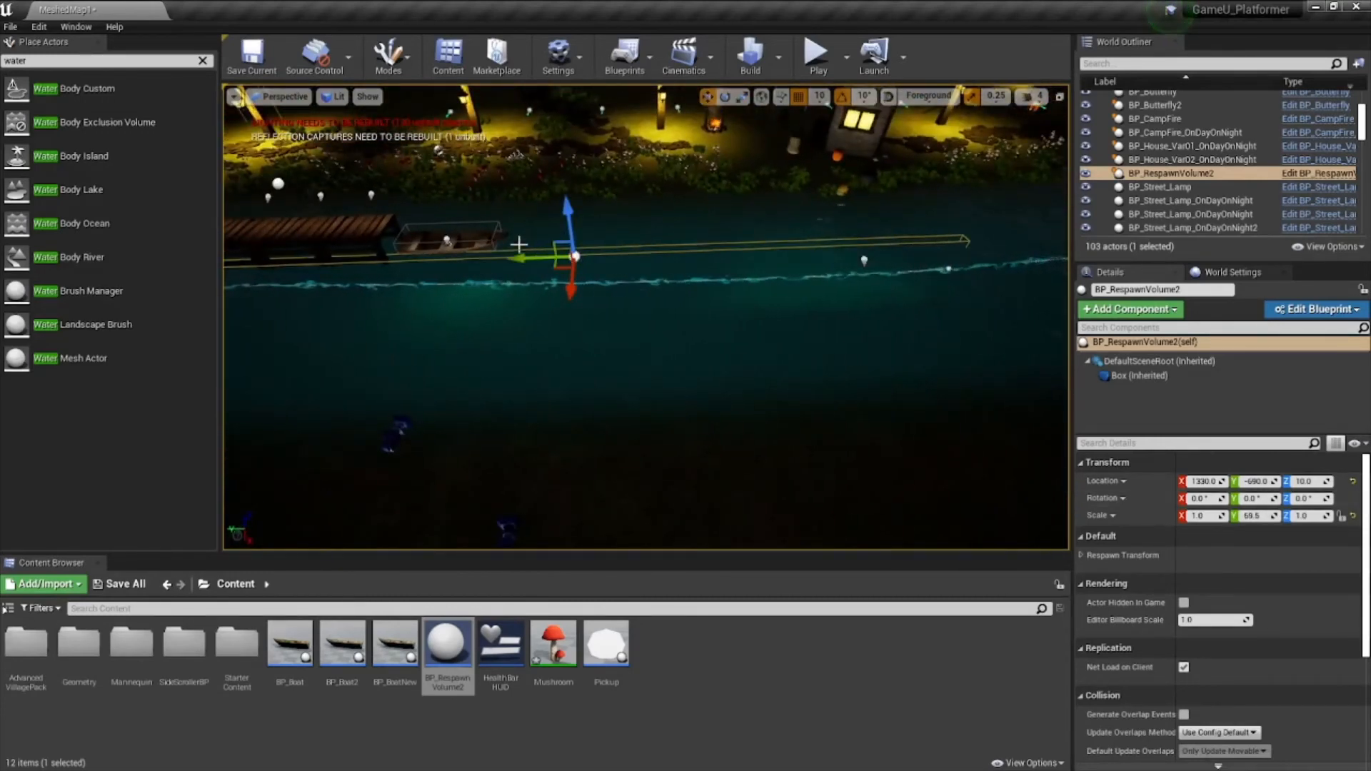
left_click_drag(519, 245, 733, 254)
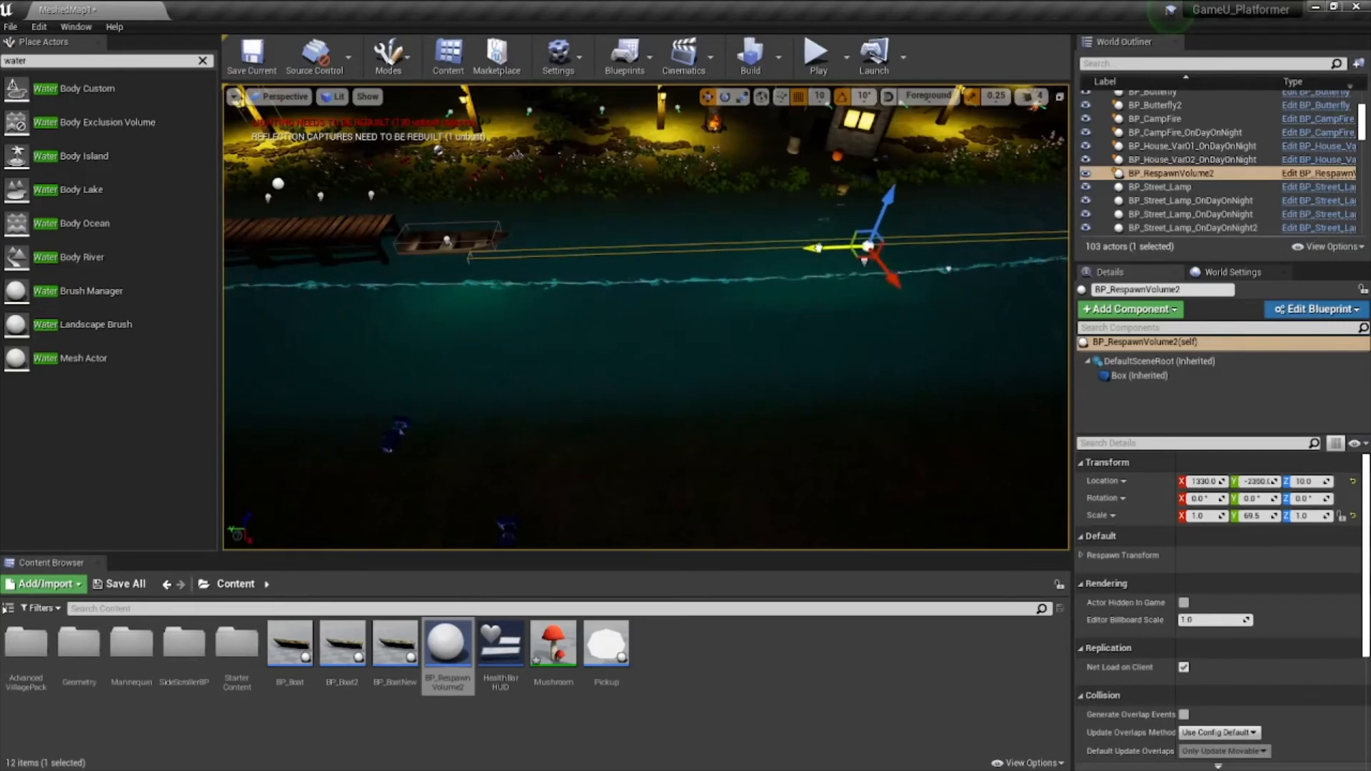
left_click_drag(817, 248, 829, 248)
- Enlarge the respawn volume to about 16.5 in X scale and 139.5 in Y scale so it spans the river
mouse_move(775, 332)
right_mouse_down()
mouse_move(828, 332)
mouse_move(775, 332)
right_mouse_up()
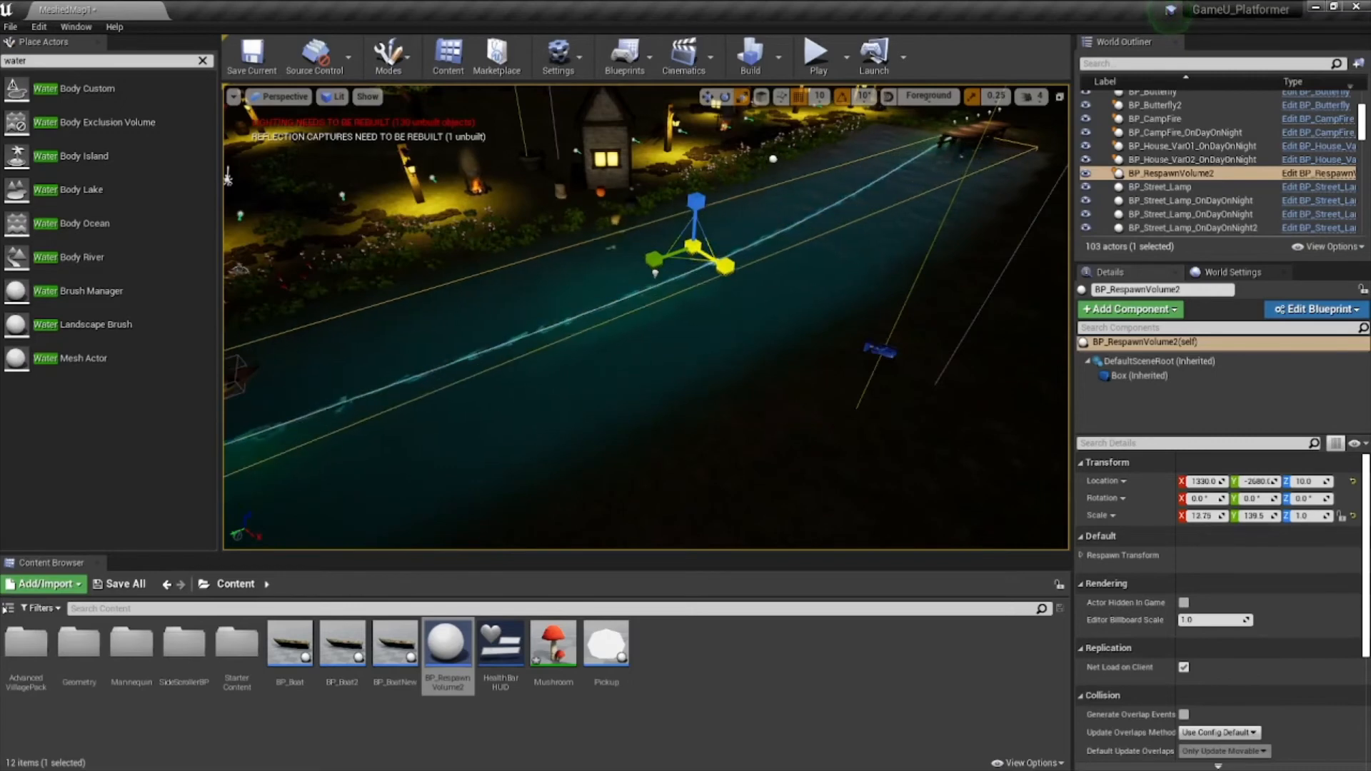
left_click_drag(725, 266, 759, 283)
right_click_drag(631, 150, 521, 143)
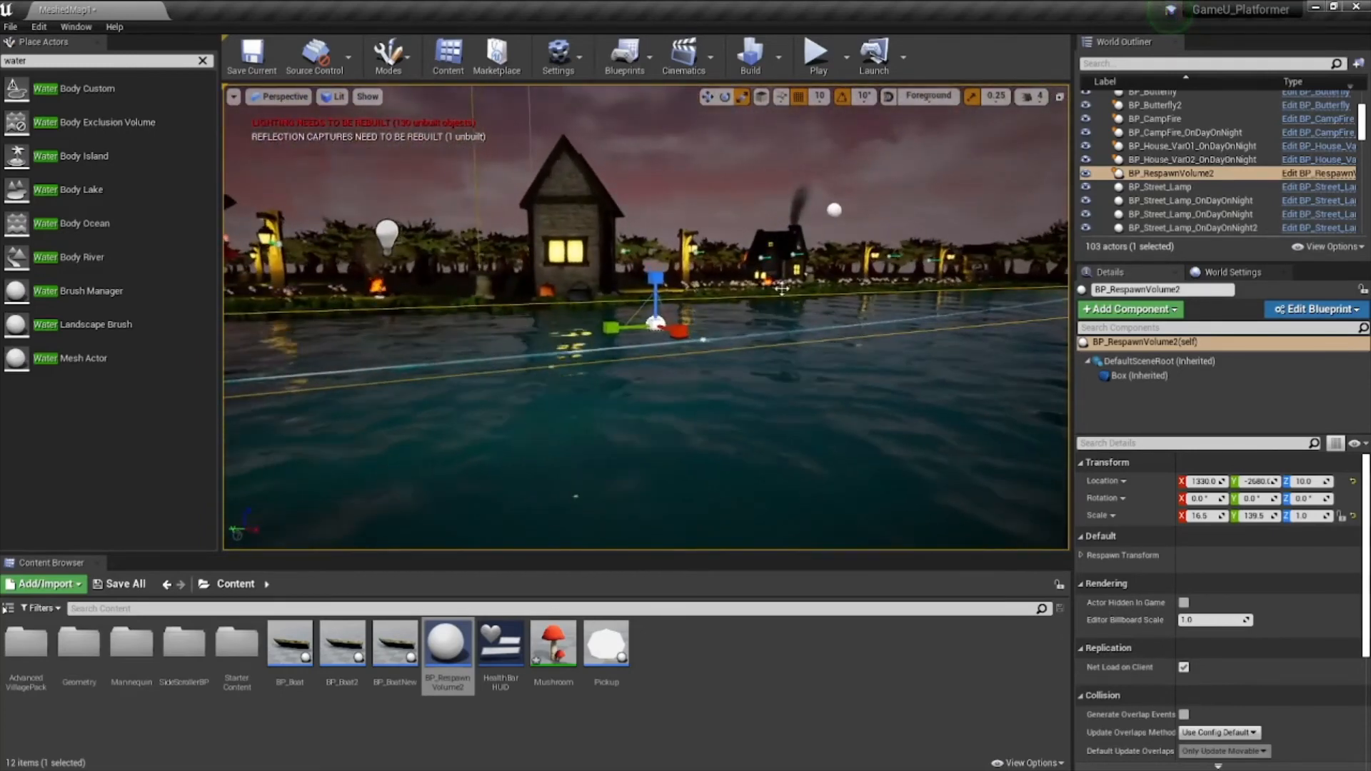
- Lower the respawn volume to Z -30, beneath the water surface, and save the map
key("w")
left_click_drag(654, 275, 658, 286)
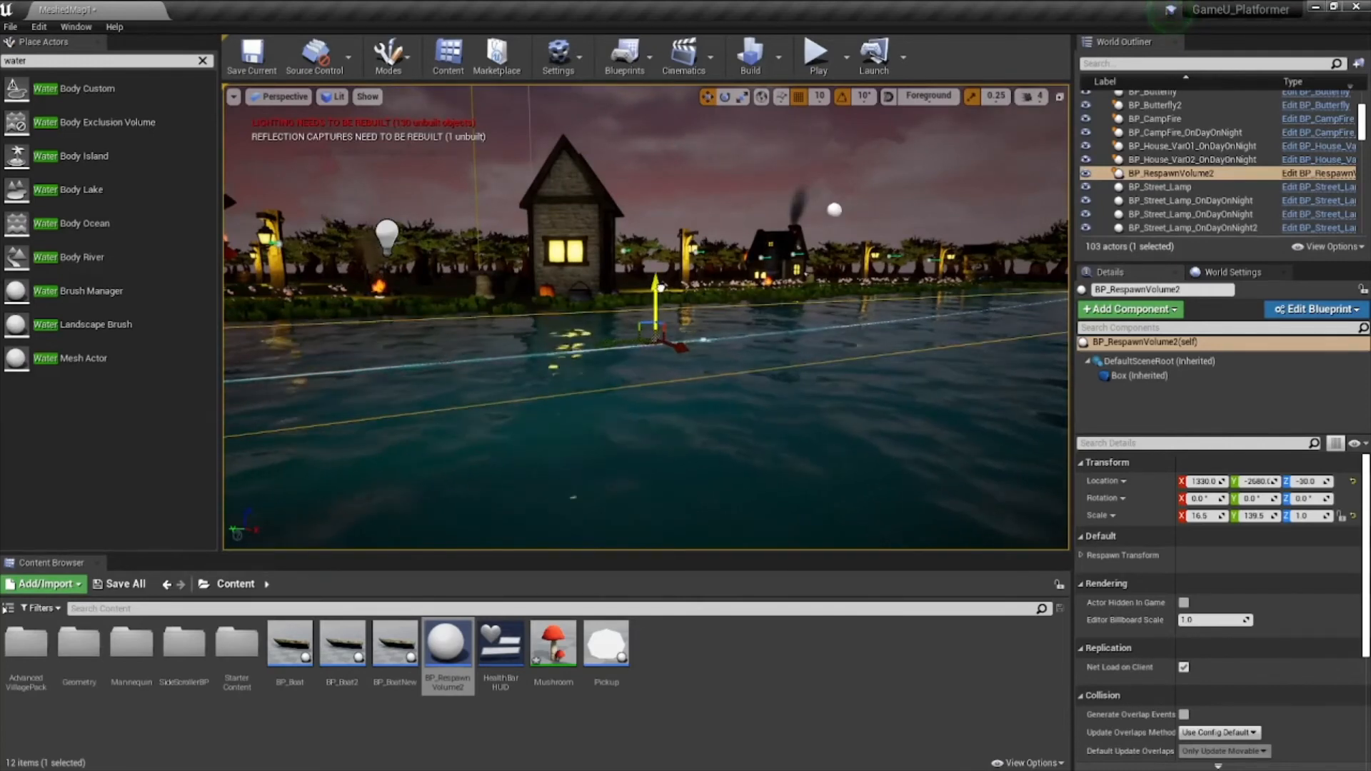
right_click_drag(661, 288, 550, 310)
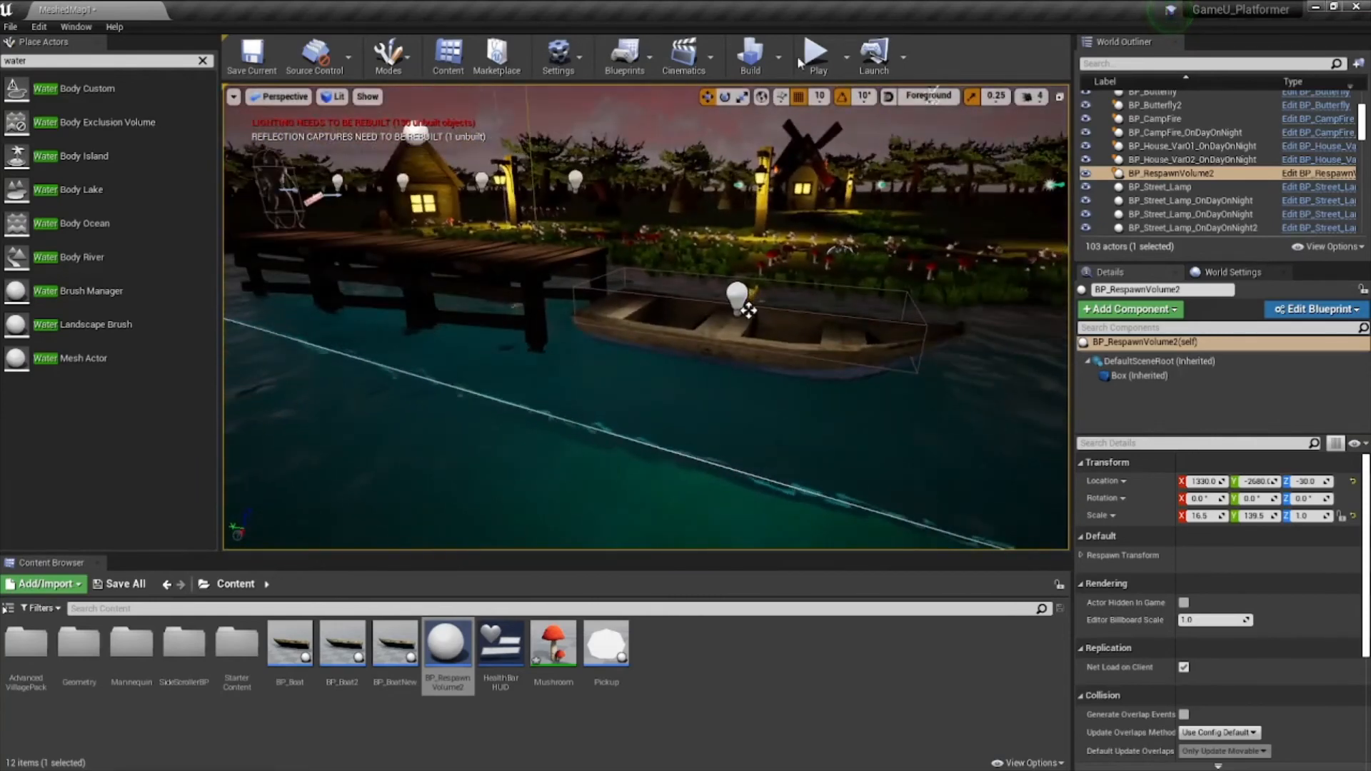
left_click(257, 53)
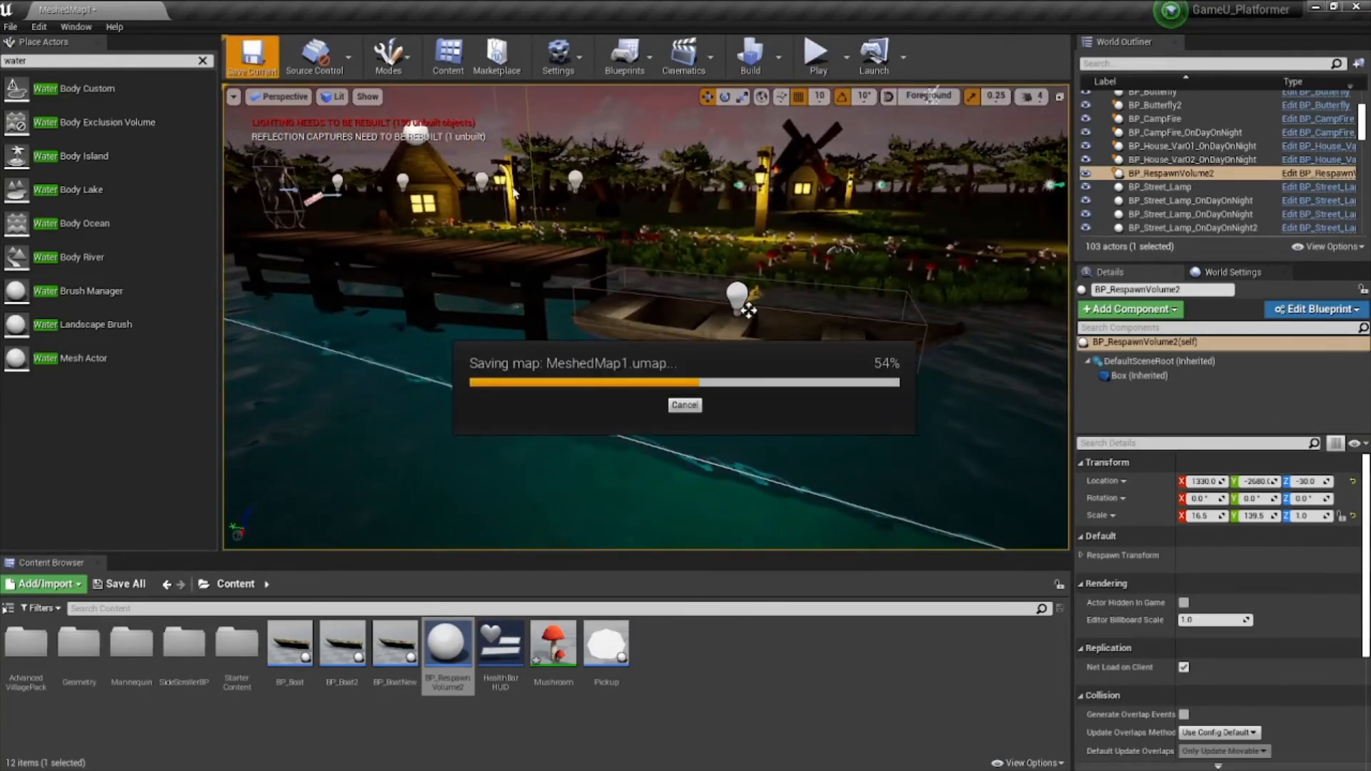
- Play-test the level by running the character along the dock and over the boat into the water, and end the session
left_click(816, 54)
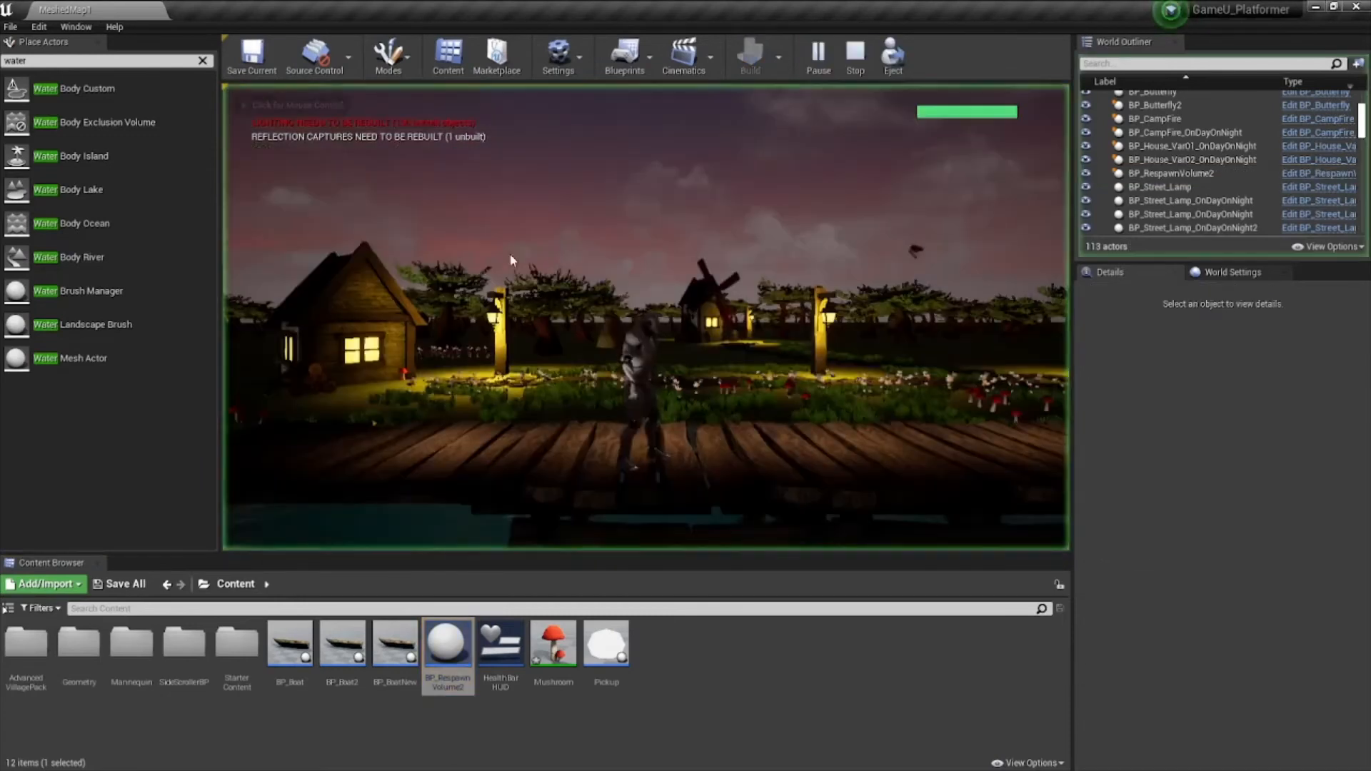
left_click(782, 422)
key("w")
key("space")
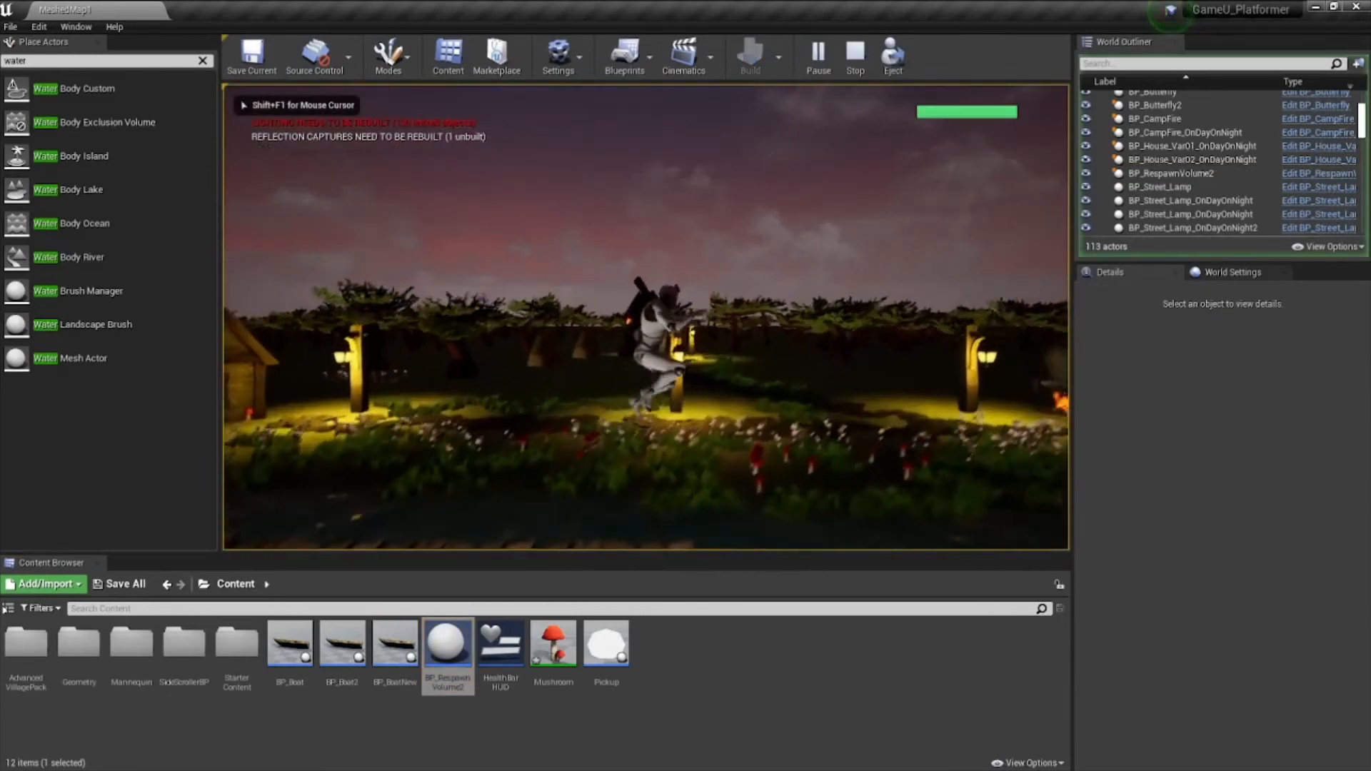
key("d")
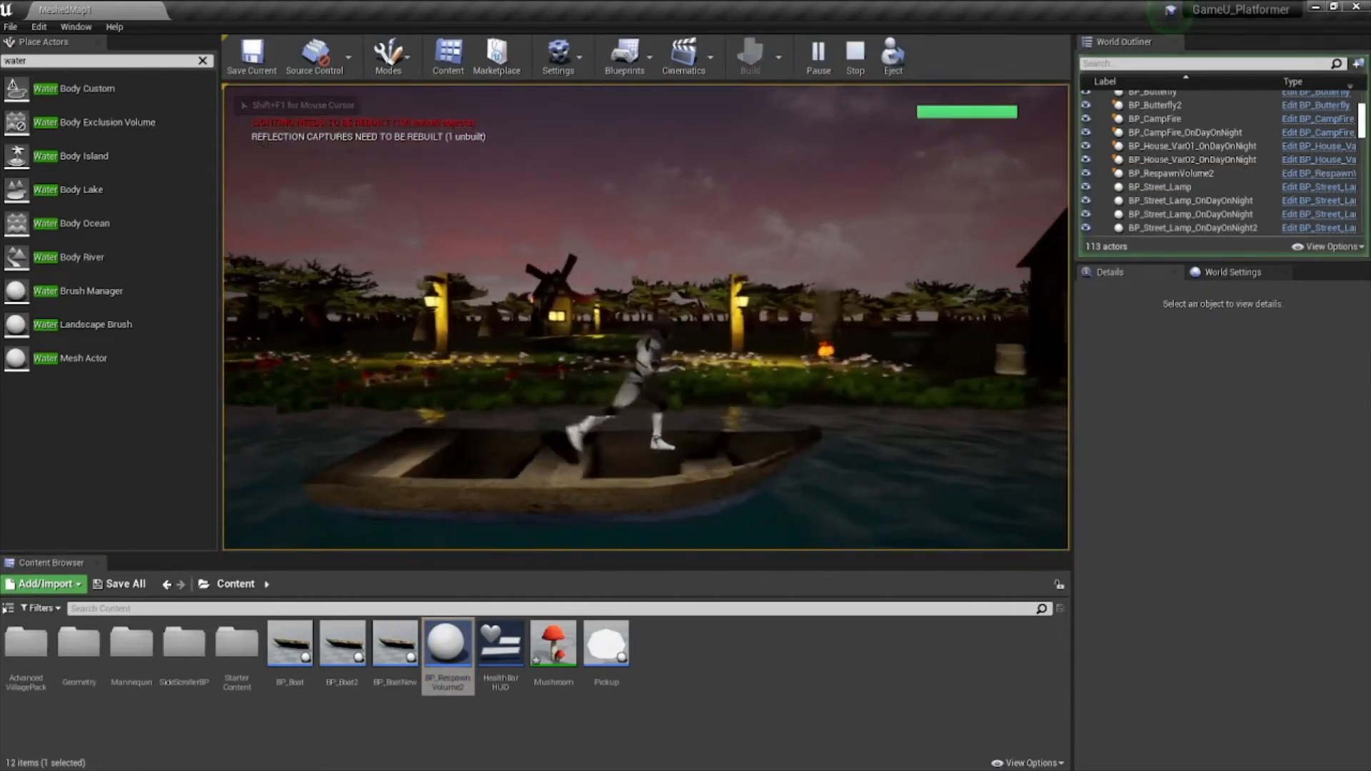
key("space")
key("a")
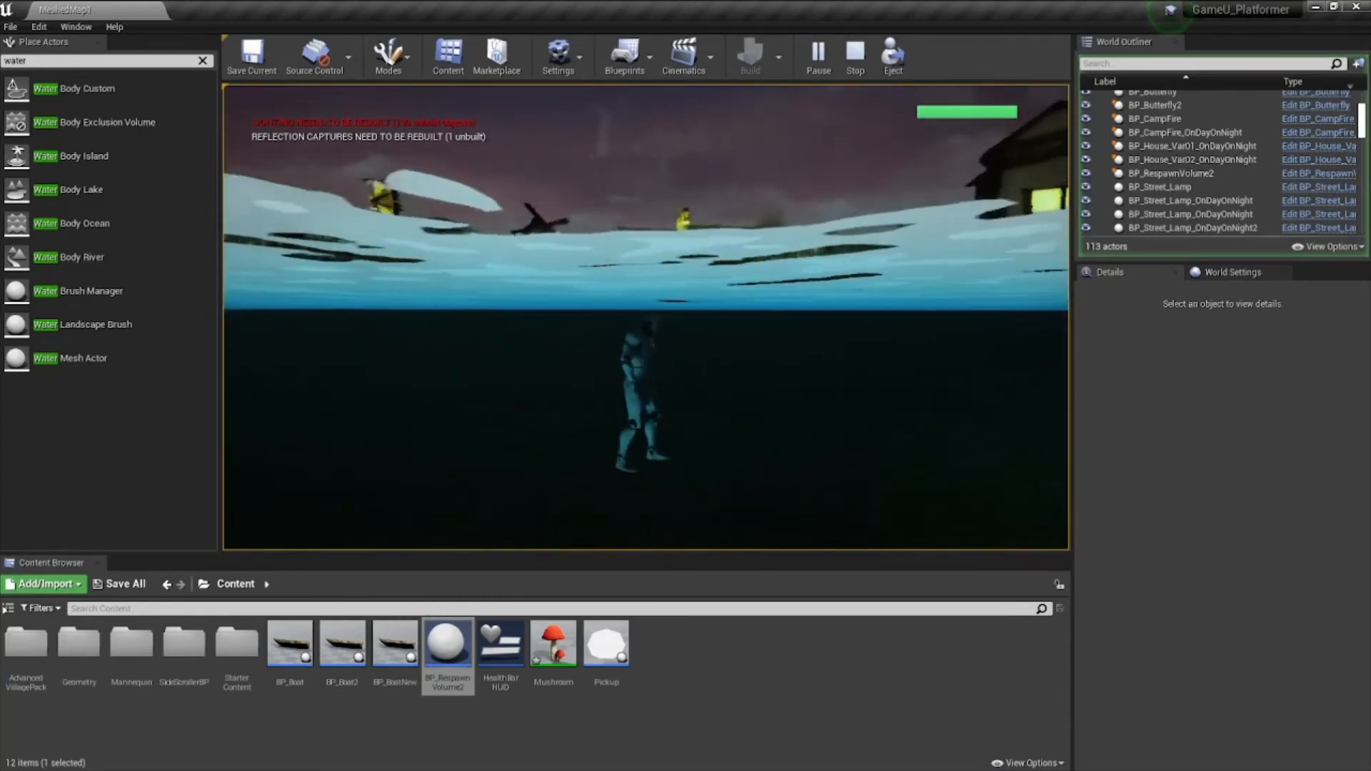
key("Escape")
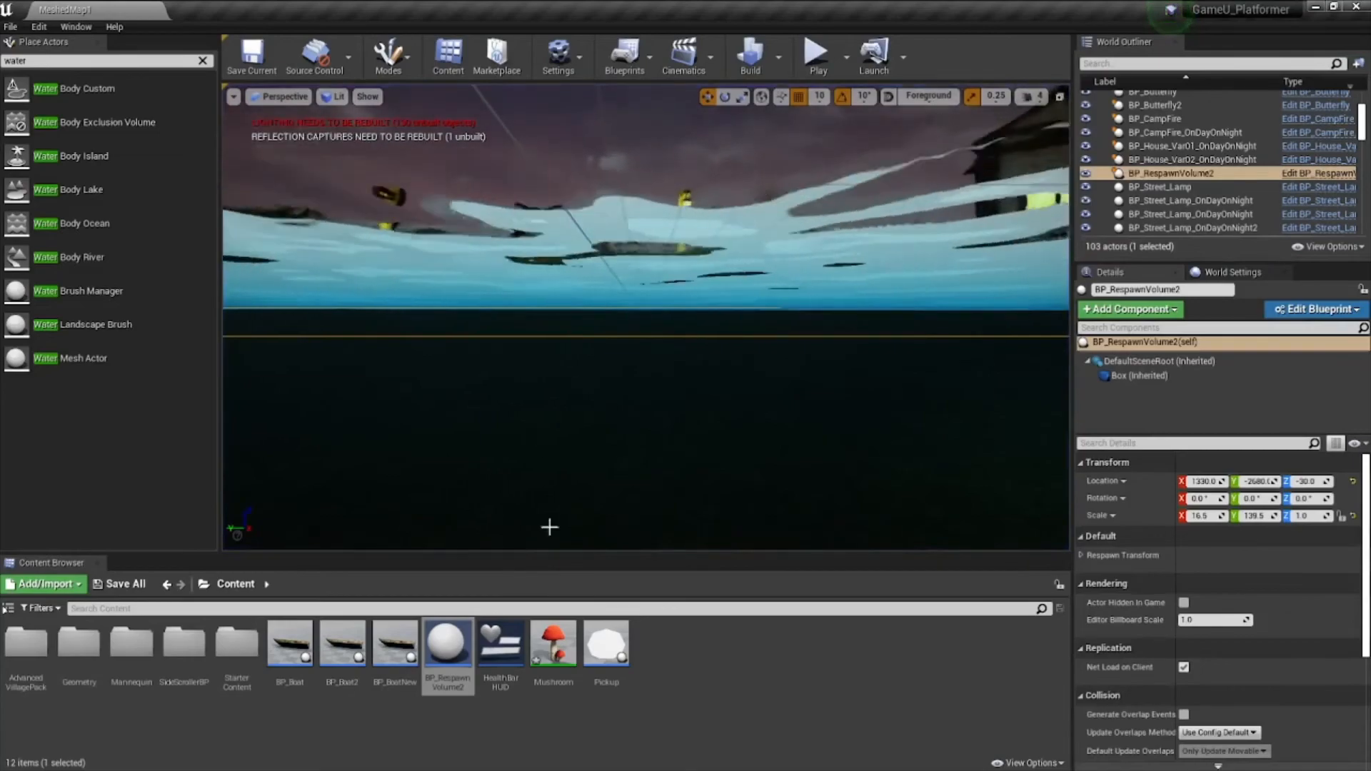
middle_click_drag(759, 388, 238, 409)
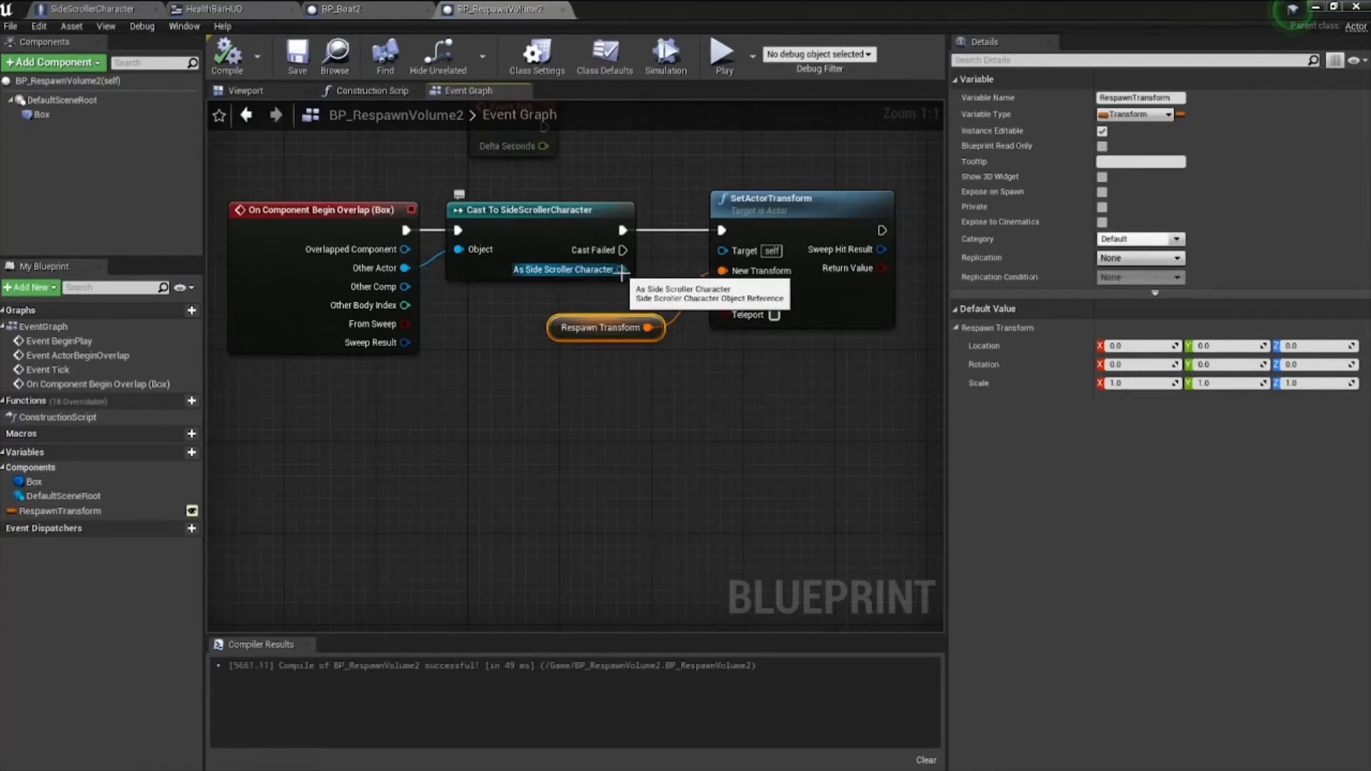
- Connect the cast's As Side Scroller Character output to the SetActorTransform target, compile and save the blueprint, and return to the level
left_click_drag(622, 270, 722, 249)
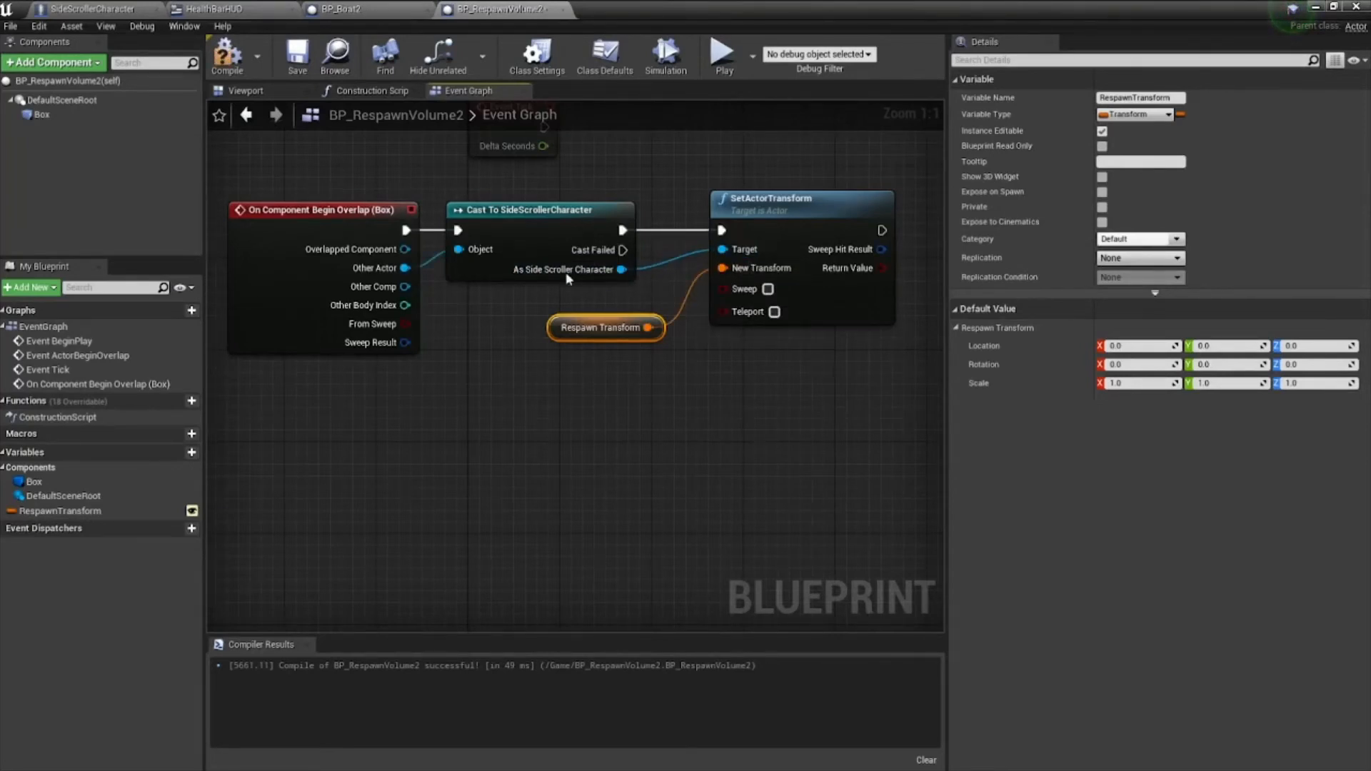
left_click(227, 56)
left_click(306, 60)
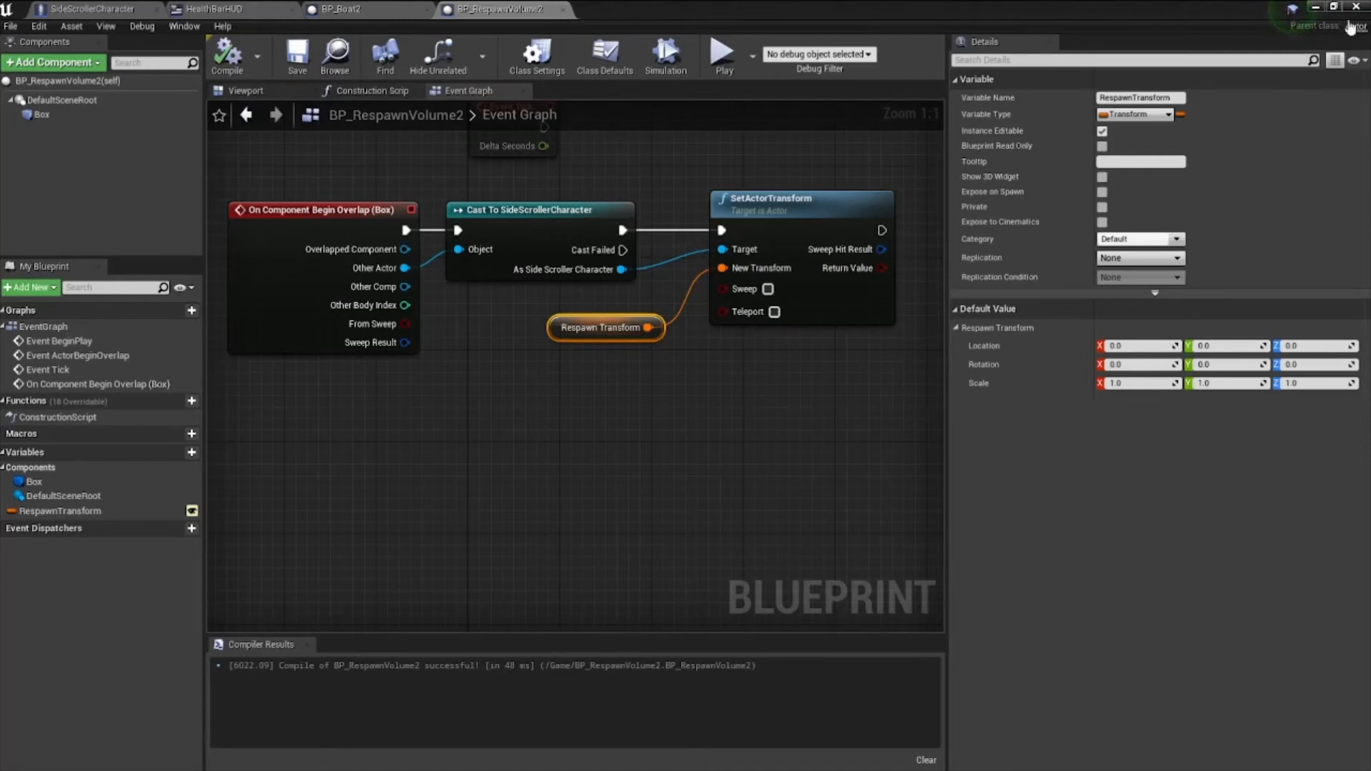
left_click(1315, 8)
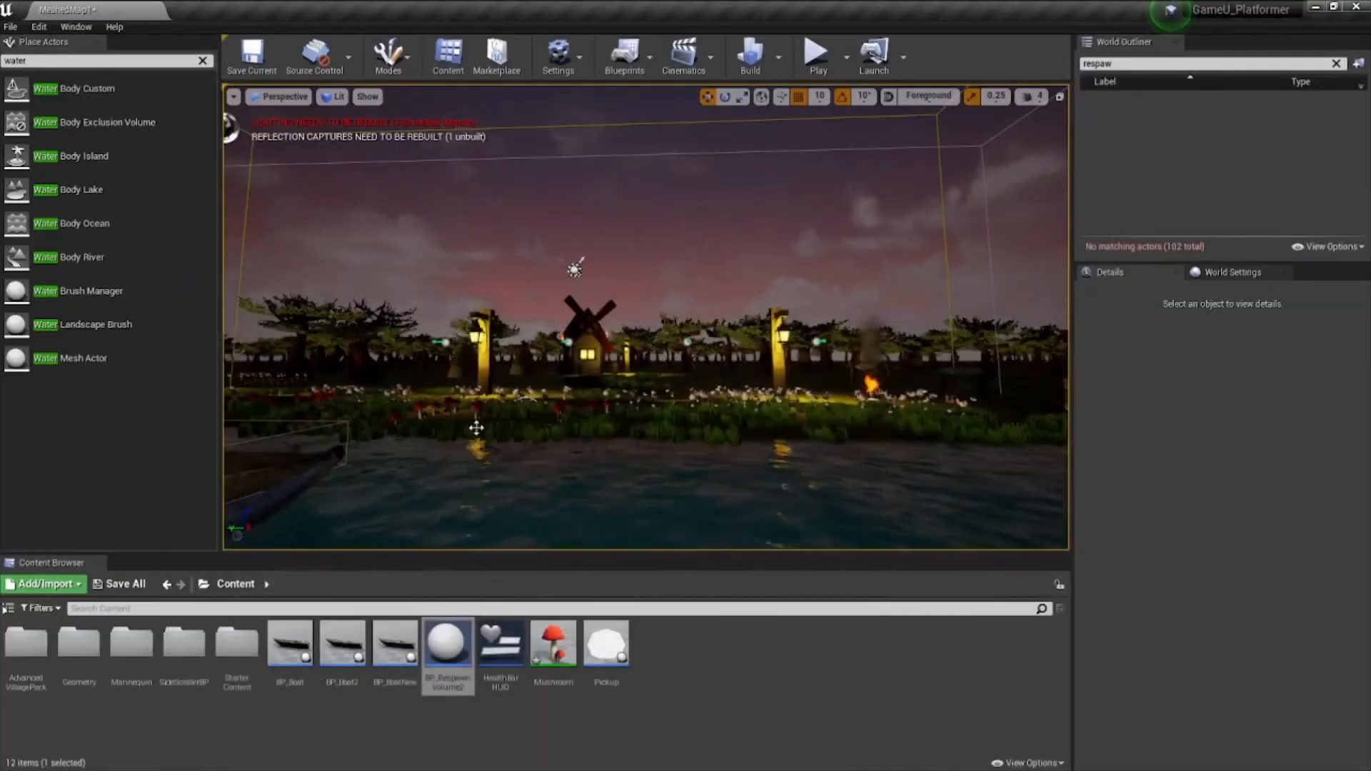
- Place an instance of BP_RespawnVolume2 in the river near the boat and stretch it along the water
right_click_drag(646, 318, 546, 307)
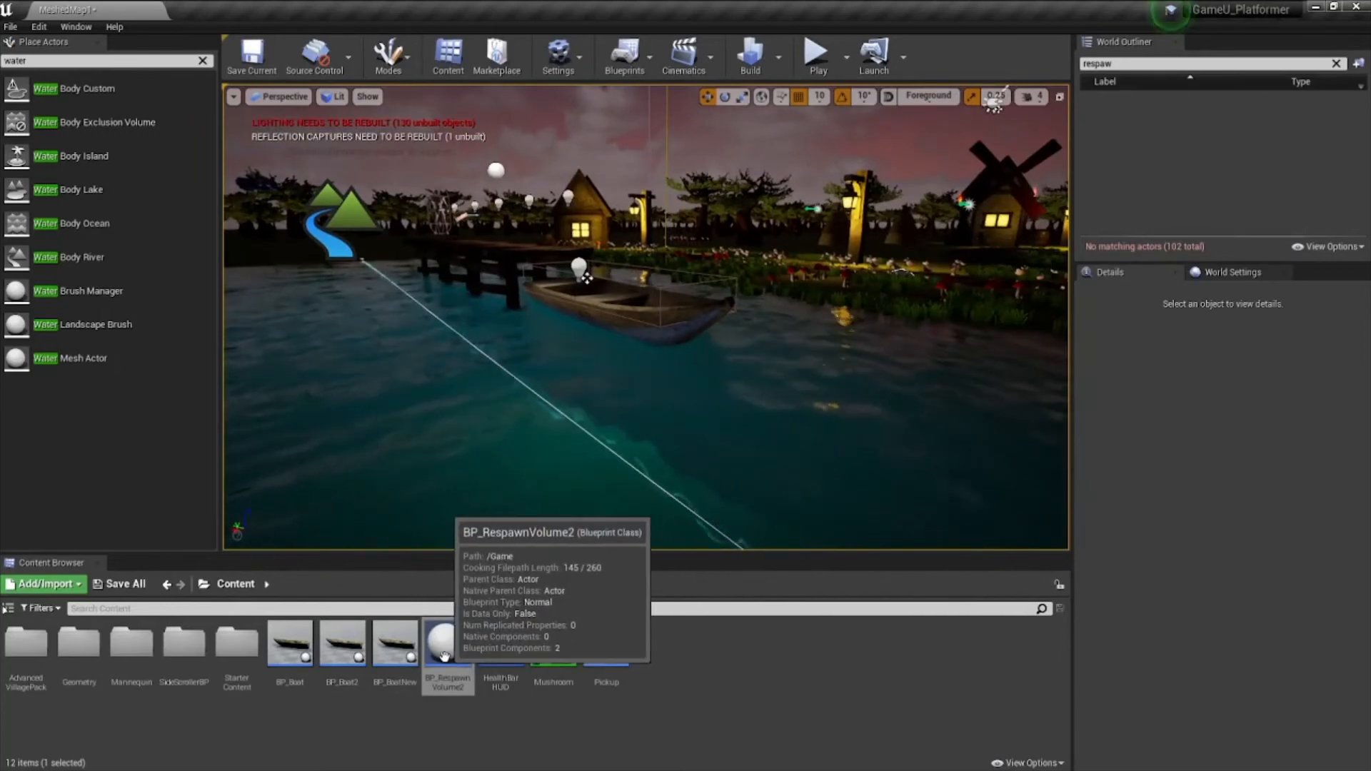
left_click(464, 637)
left_click_drag(464, 636, 878, 422)
scroll(916, 437, "down", 5)
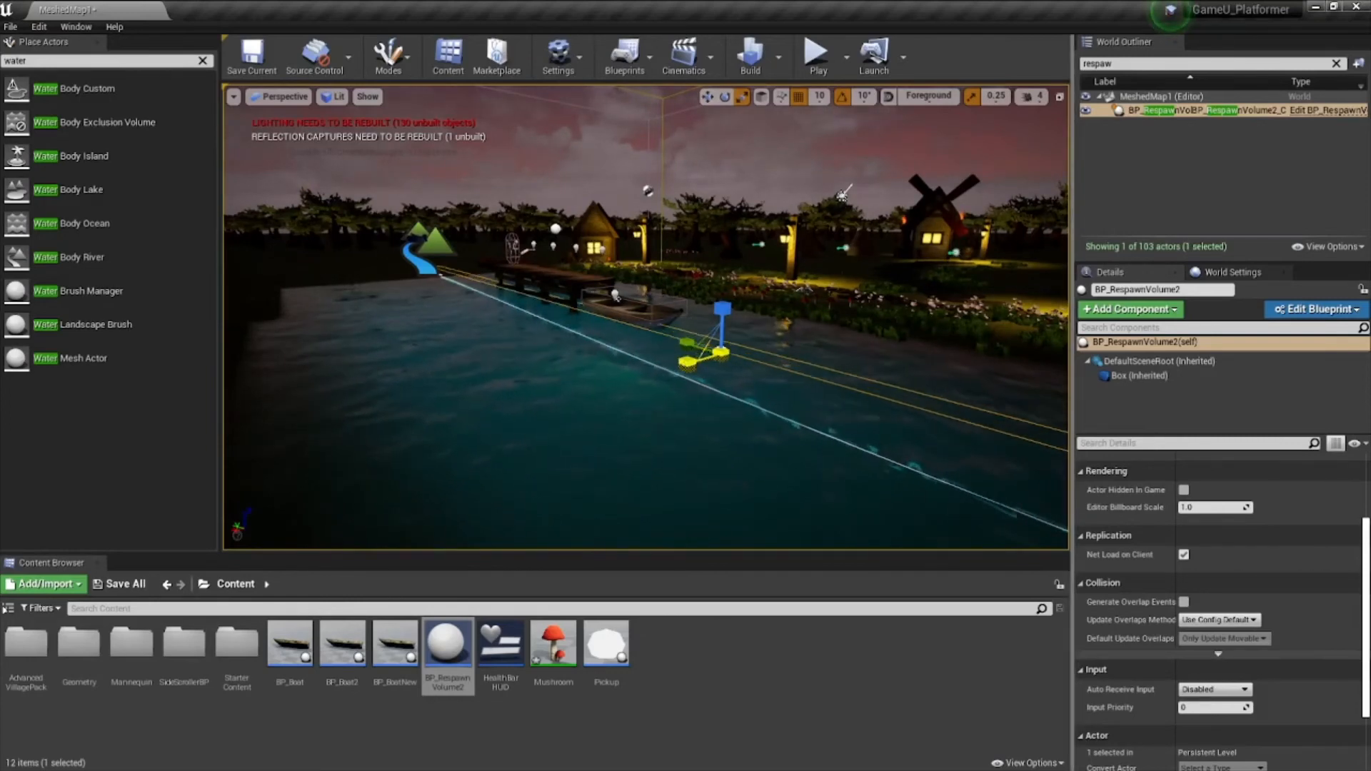
- Fit the respawn volume to the river at scale X 10.5, Y 120.75 and location X 1300, Y -2970, and save the map
right_click_drag(829, 357, 864, 357)
right_click_drag(648, 327, 671, 329)
scroll(330, 349, "down", 2)
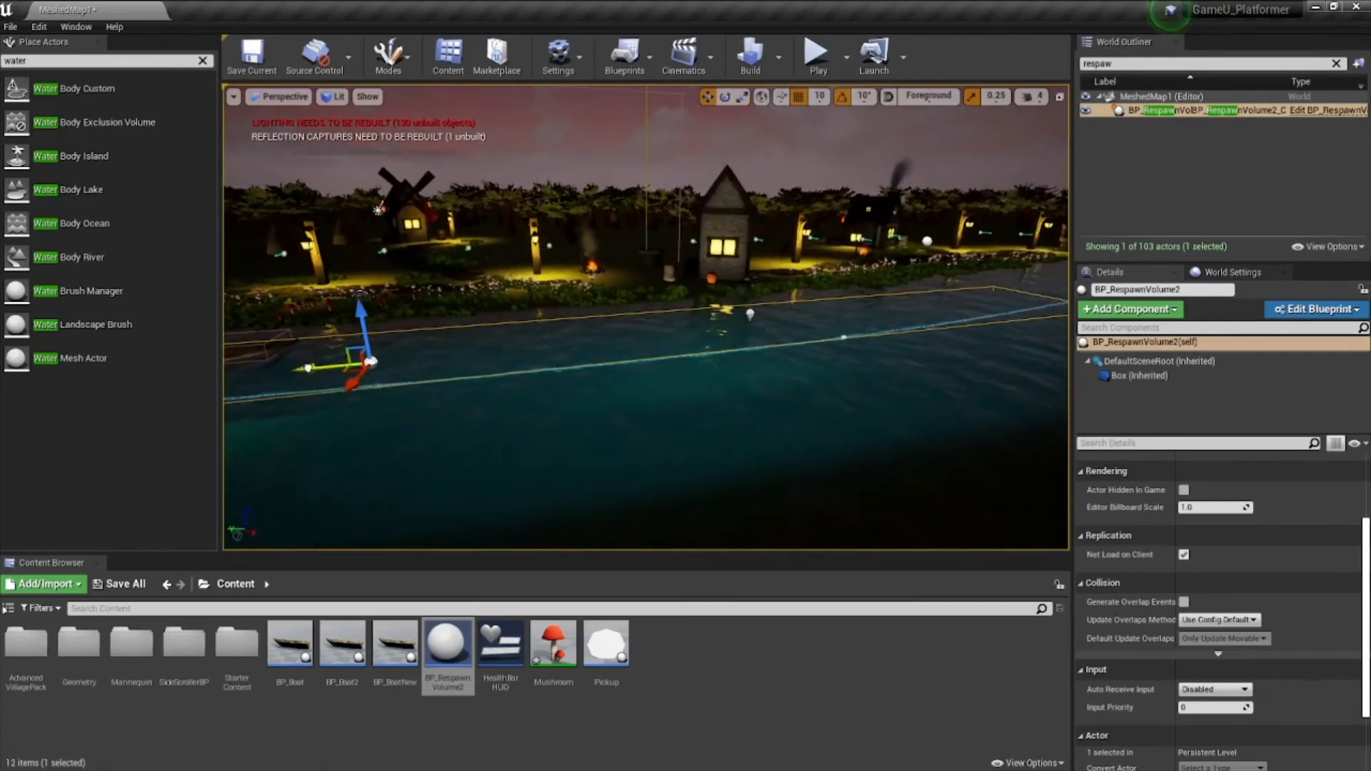
right_click_drag(661, 364, 714, 360)
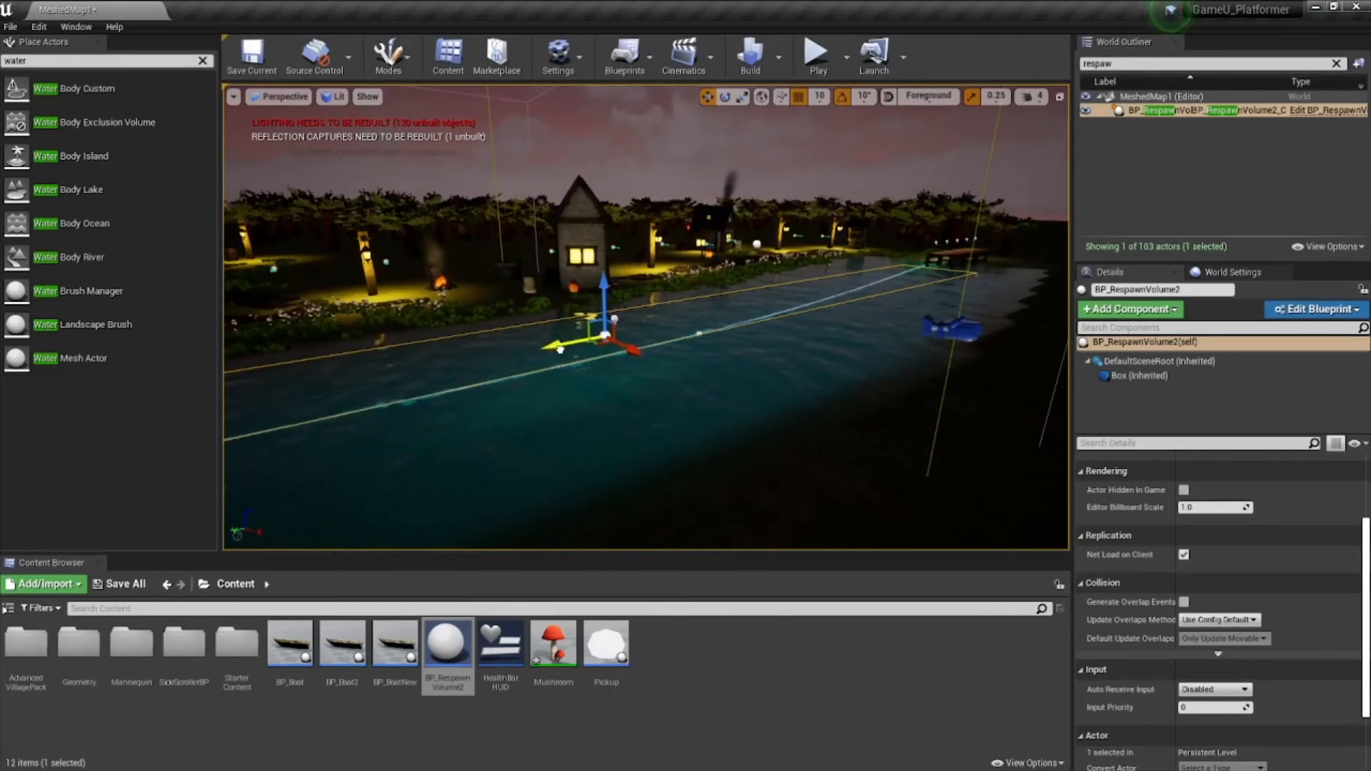
right_click_drag(606, 380, 507, 368)
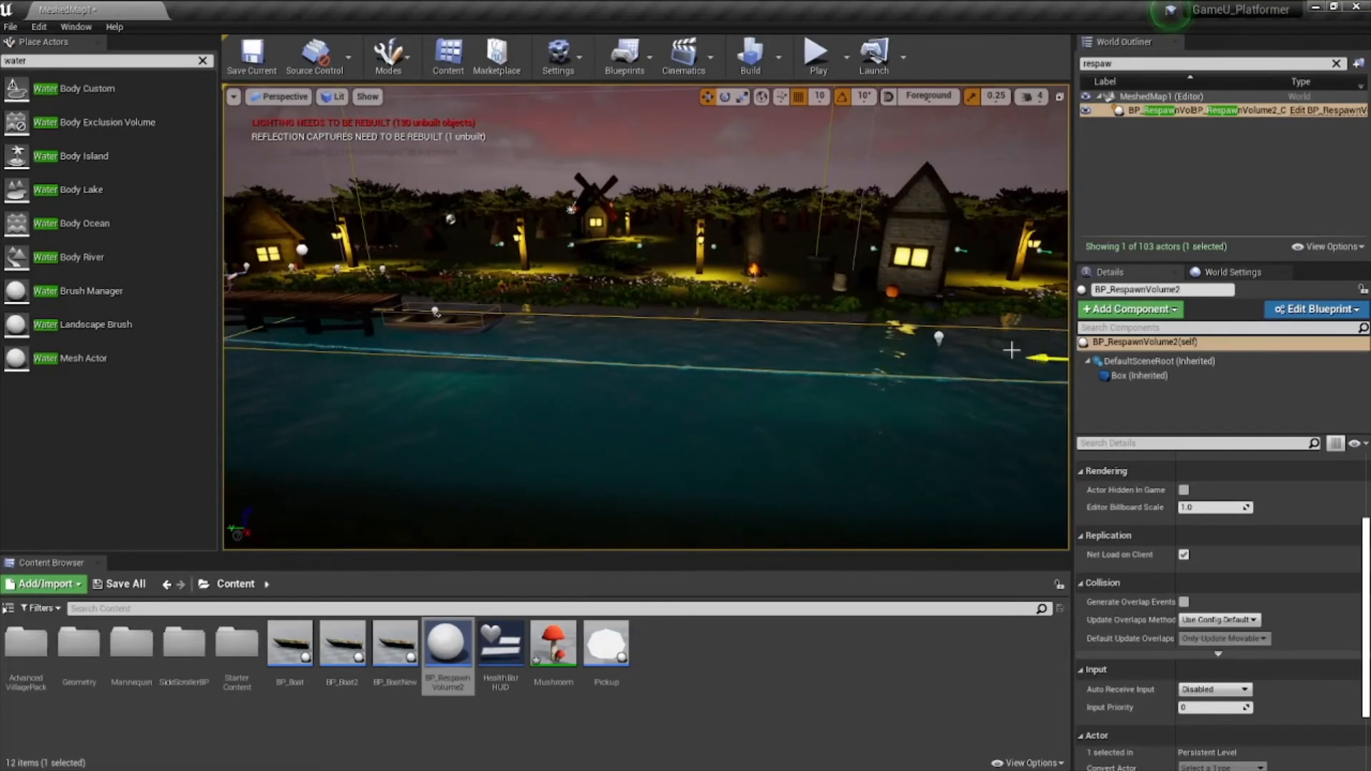
middle_click_drag(726, 447, 775, 522)
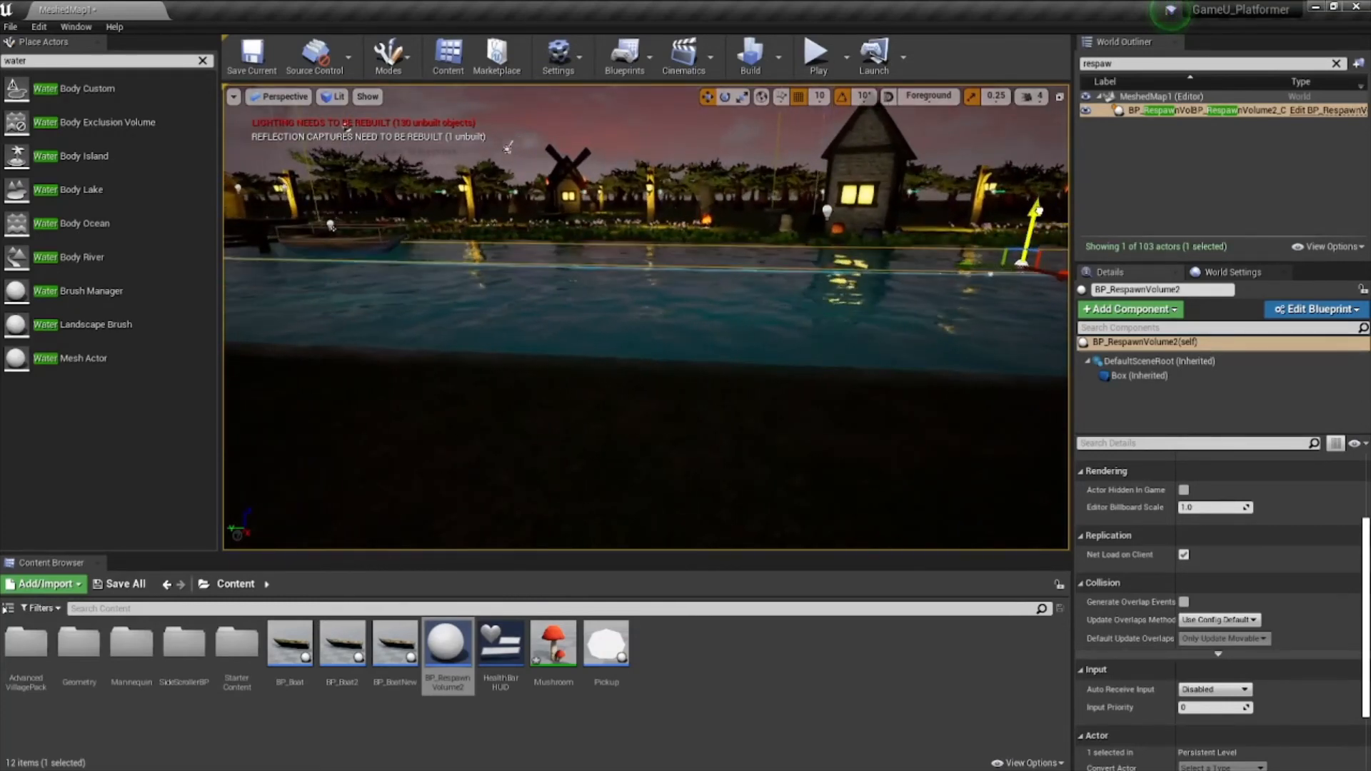
right_click_drag(752, 277, 688, 245)
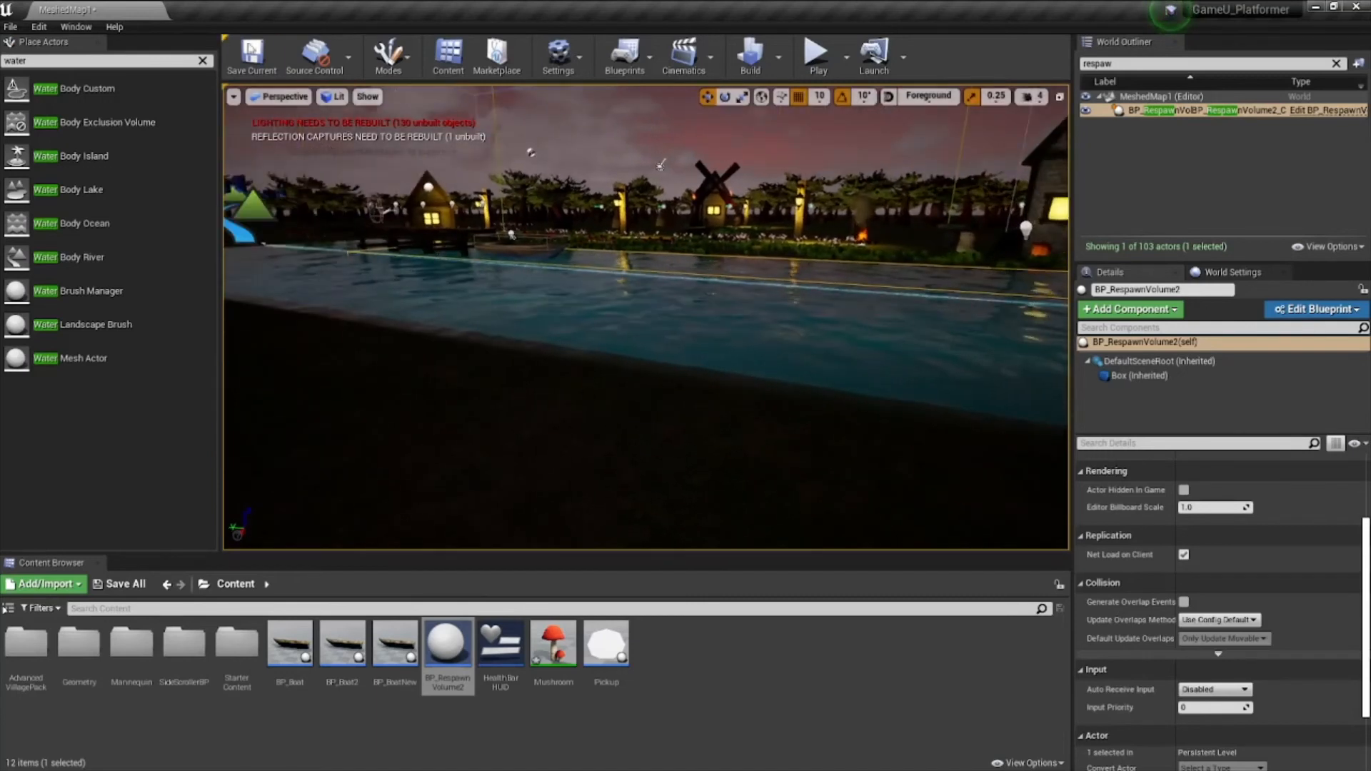
left_click(241, 73)
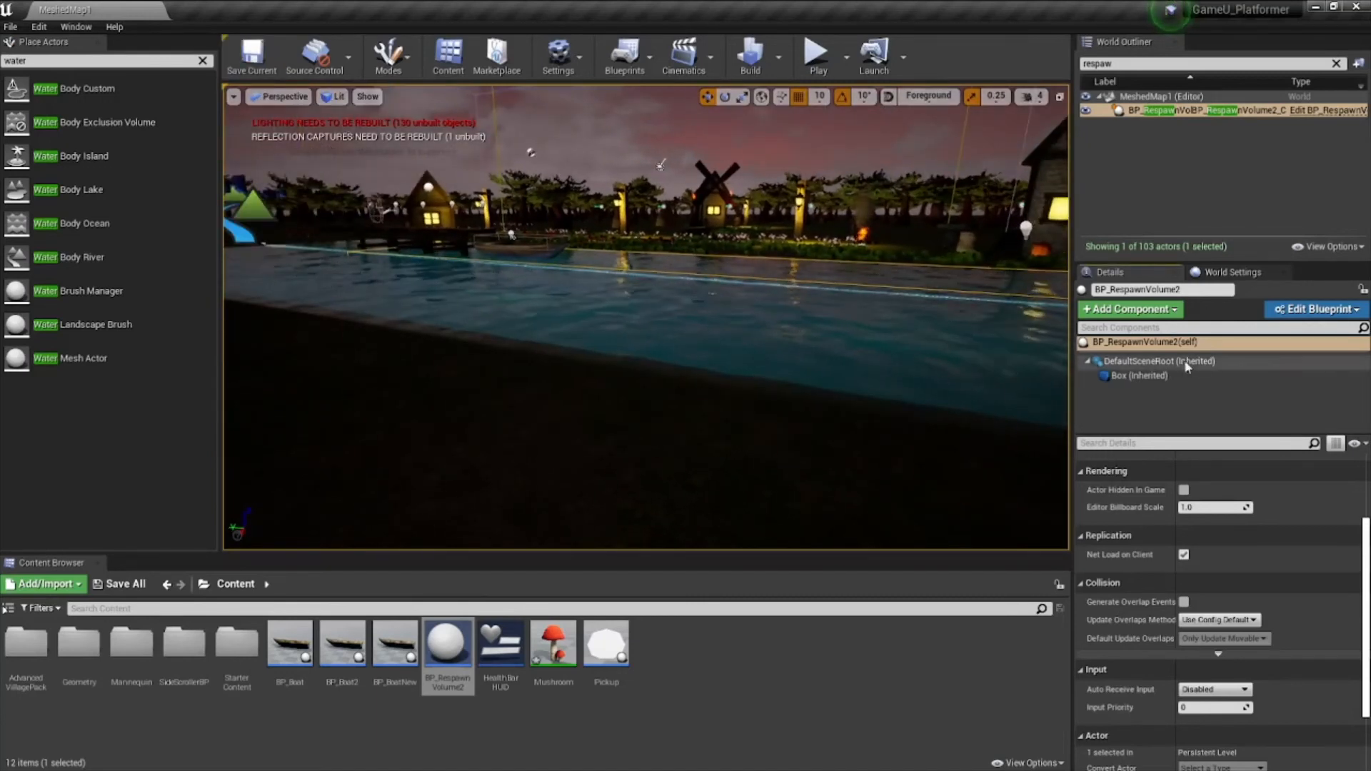
- Expand the Respawn Transform values of the placed respawn volume
left_click(1163, 345)
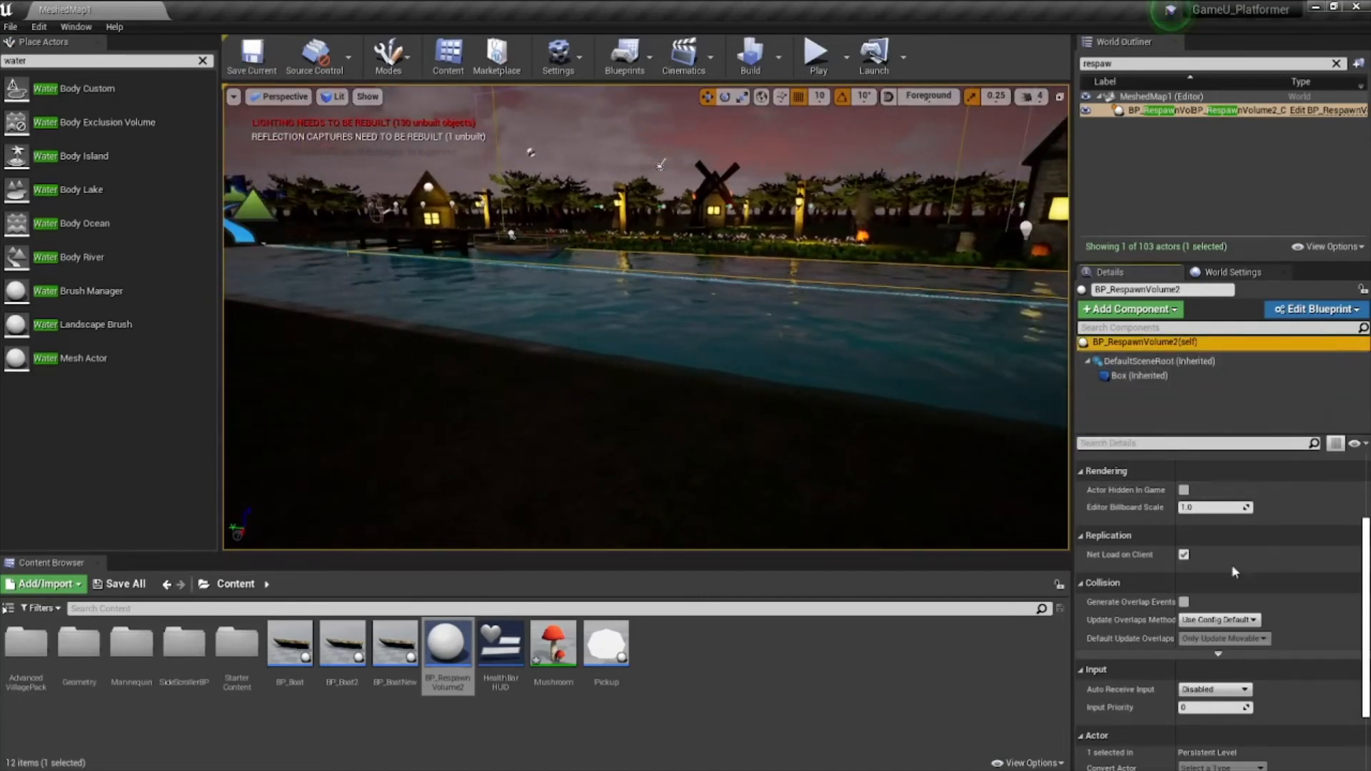
scroll(1198, 533, "up", 5)
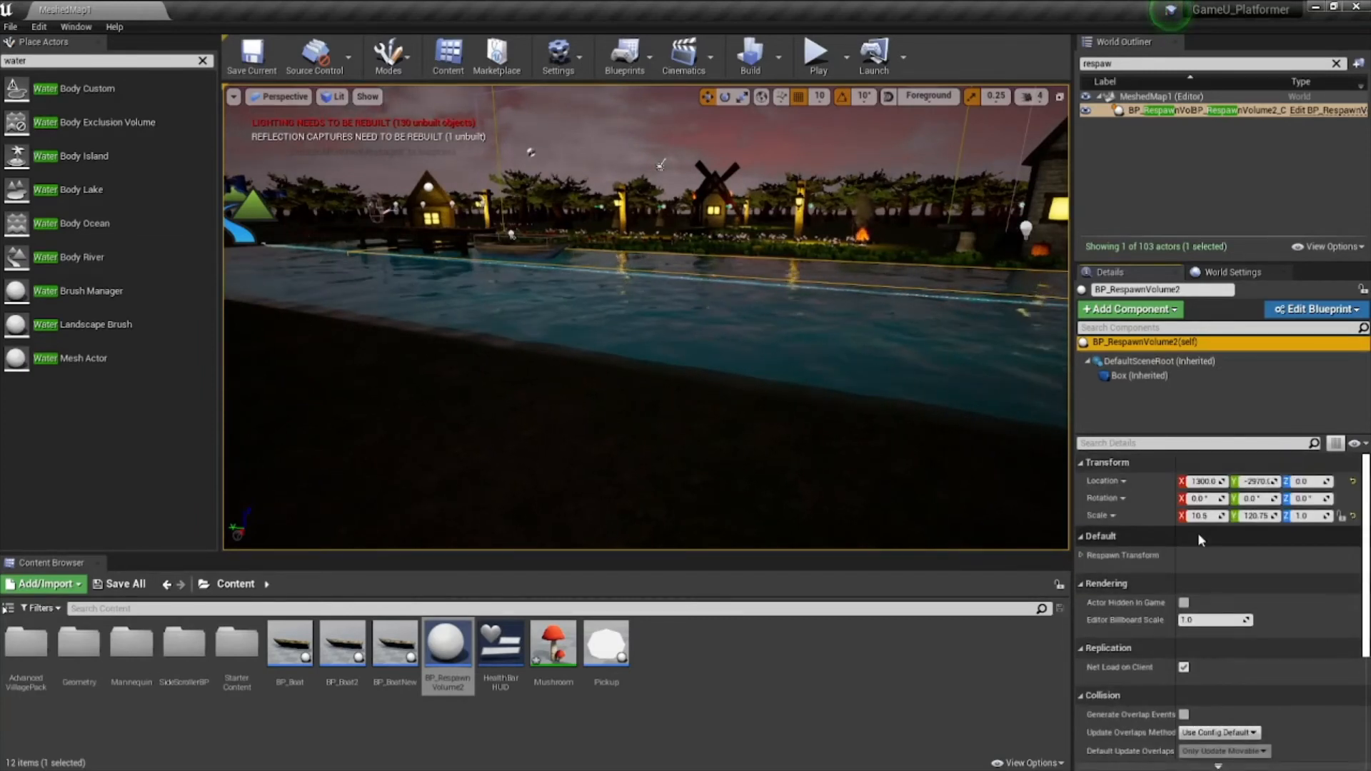
left_click(1082, 553)
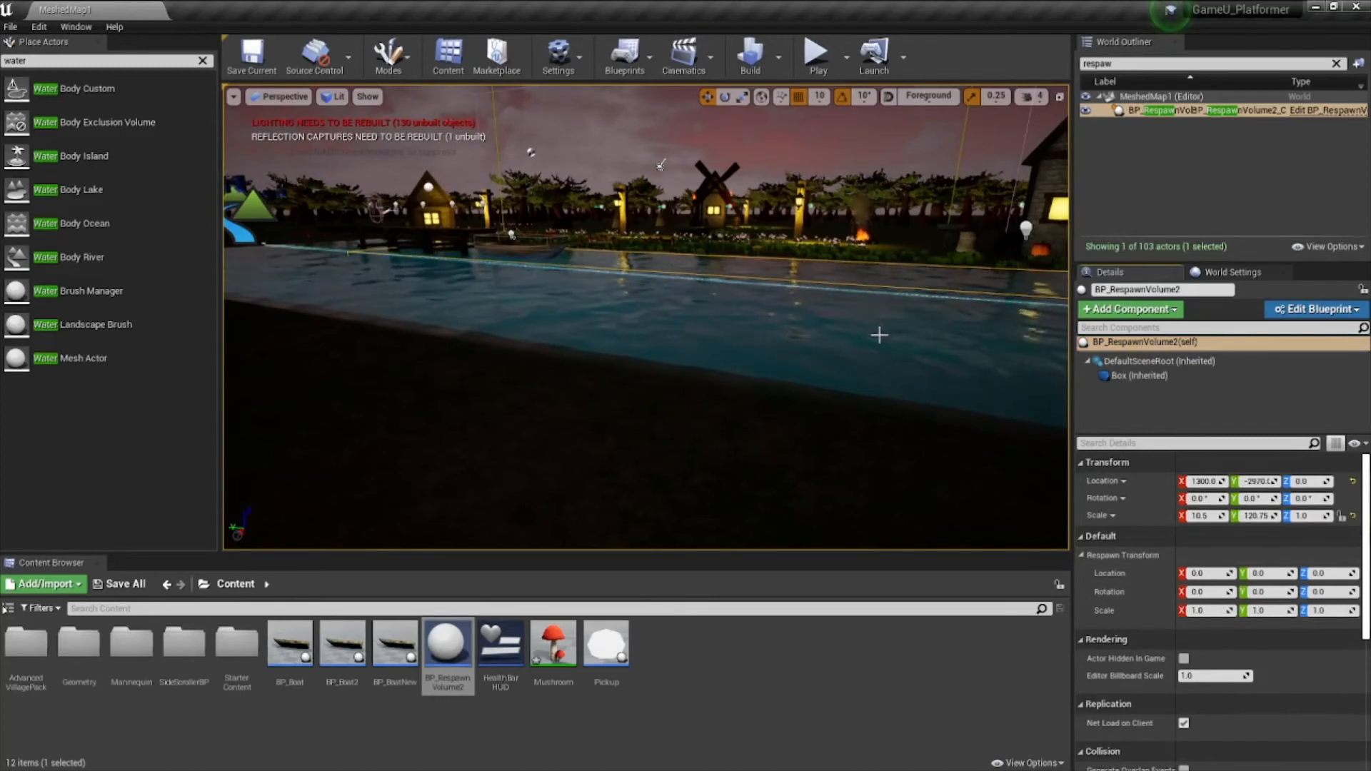
- Copy the location of the NetworkPlayerStart on the dock into the respawn volume's Respawn Transform location
right_click_drag(793, 305, 646, 278)
key("w")
right_click_drag(743, 321, 899, 315)
left_click(746, 303)
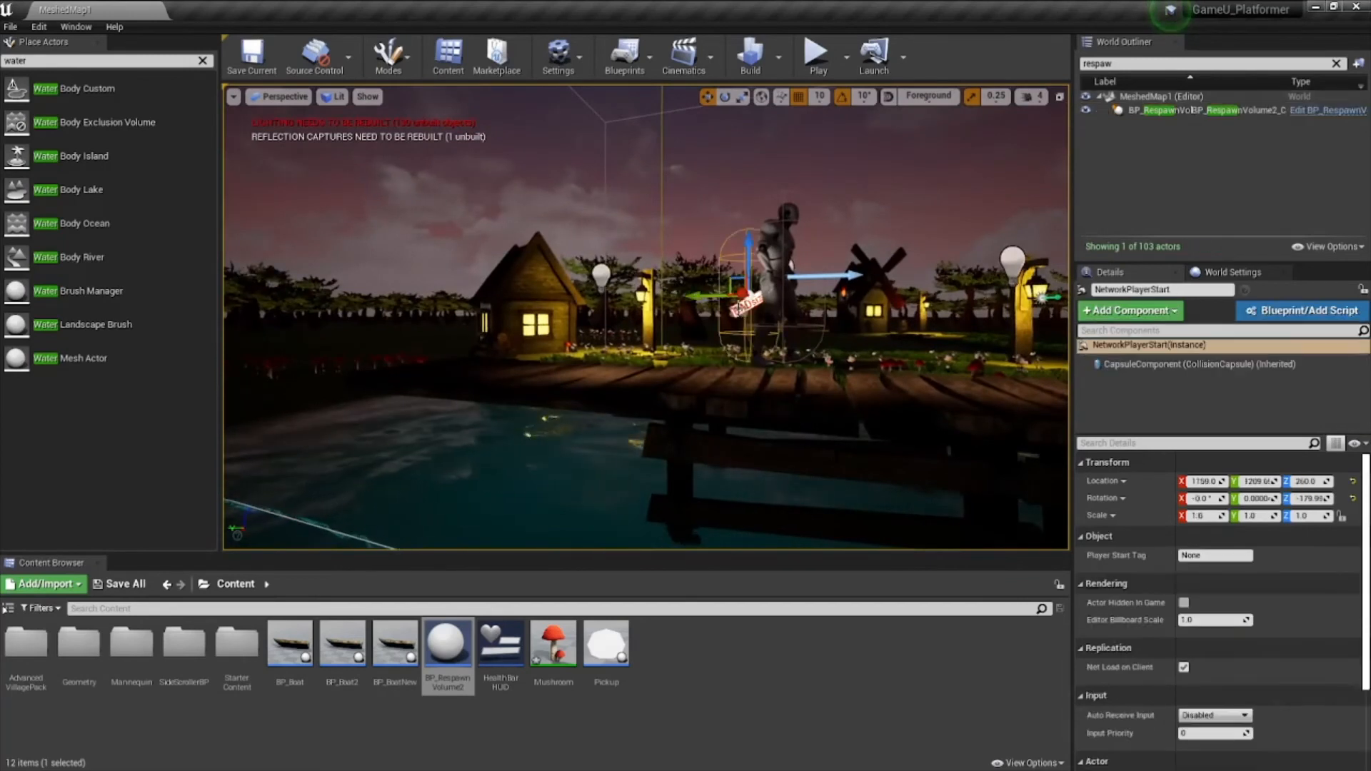
right_click(1184, 482)
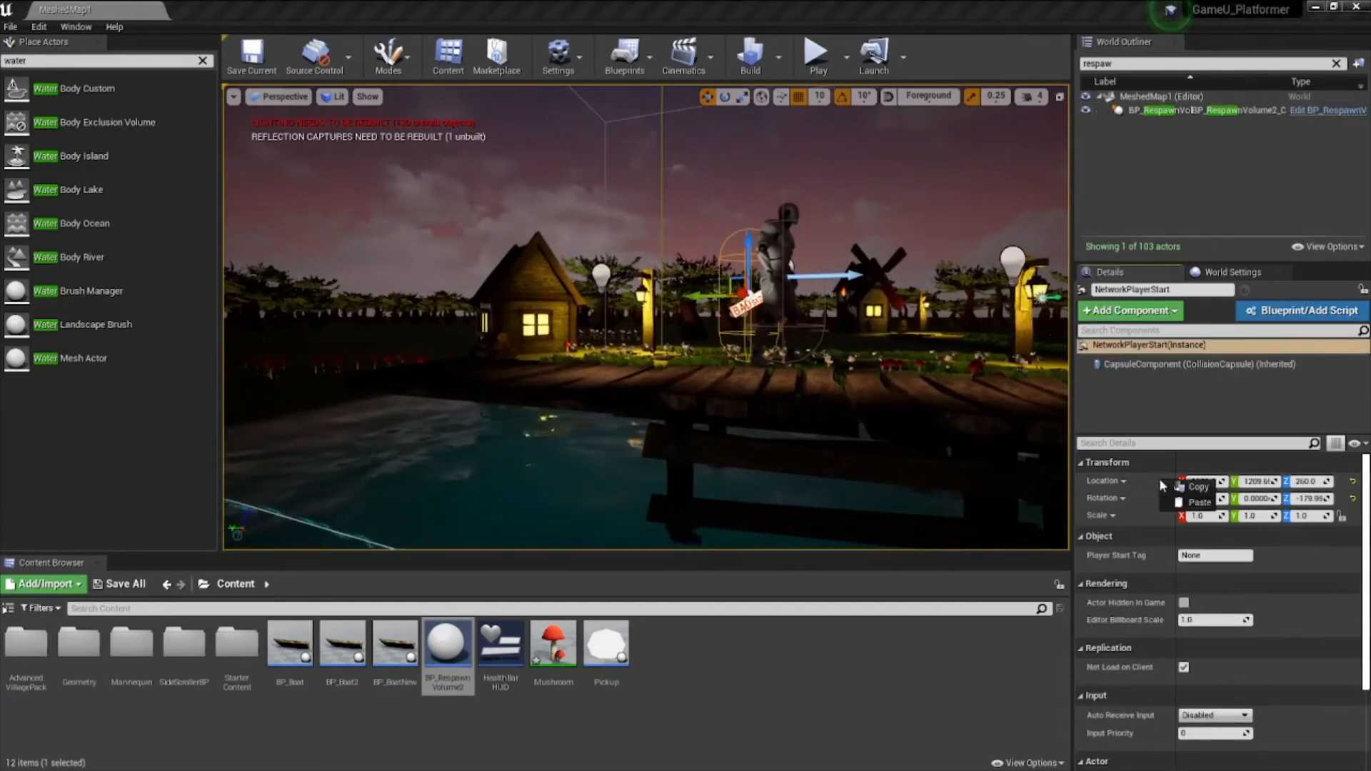
left_click(1191, 487)
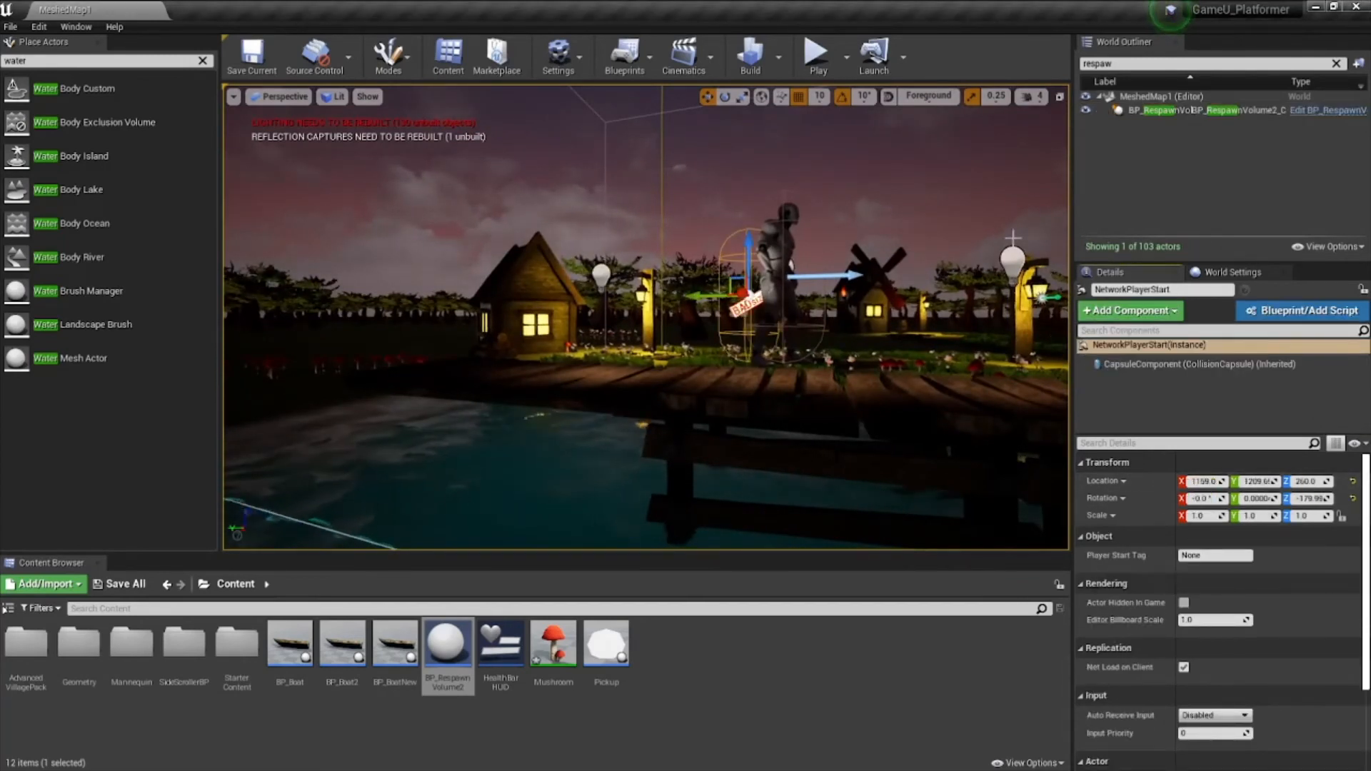
left_click(1179, 114)
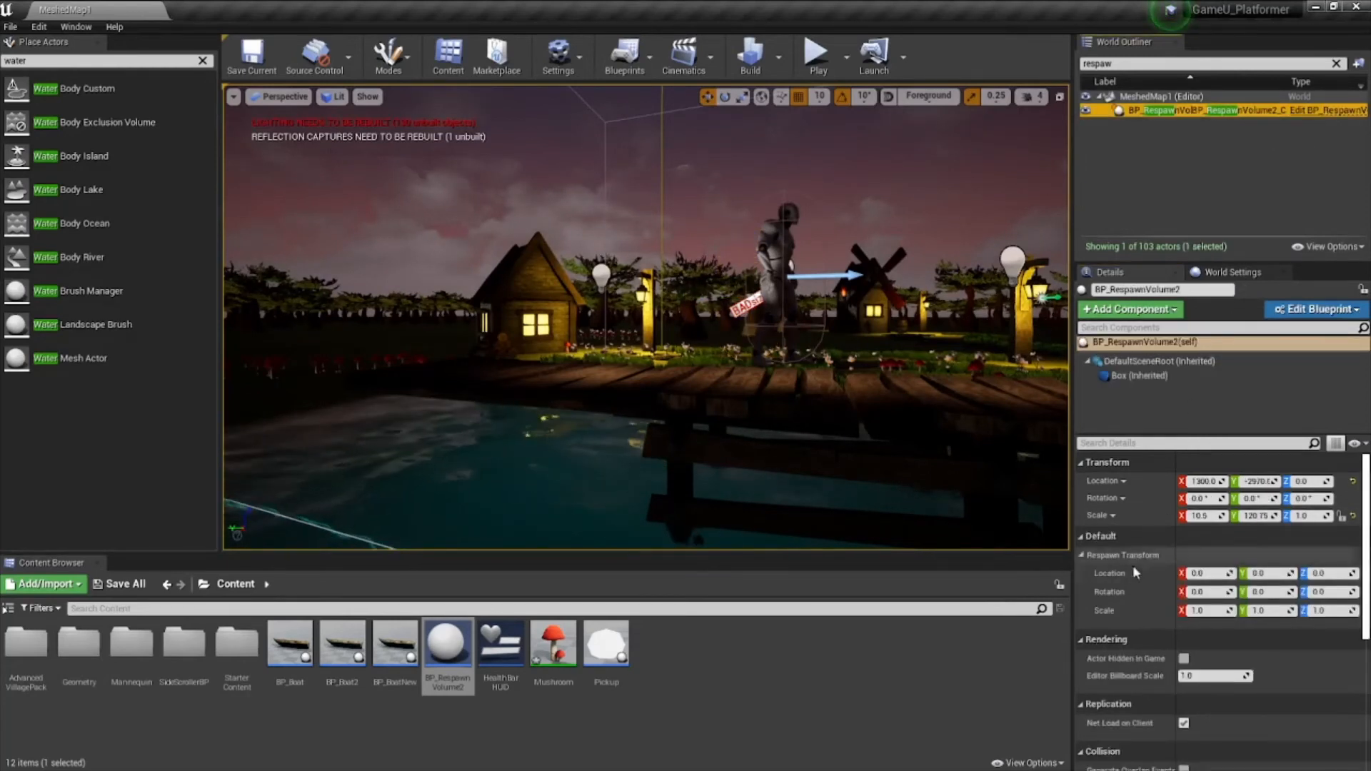
right_click(1151, 572)
left_click(1182, 598)
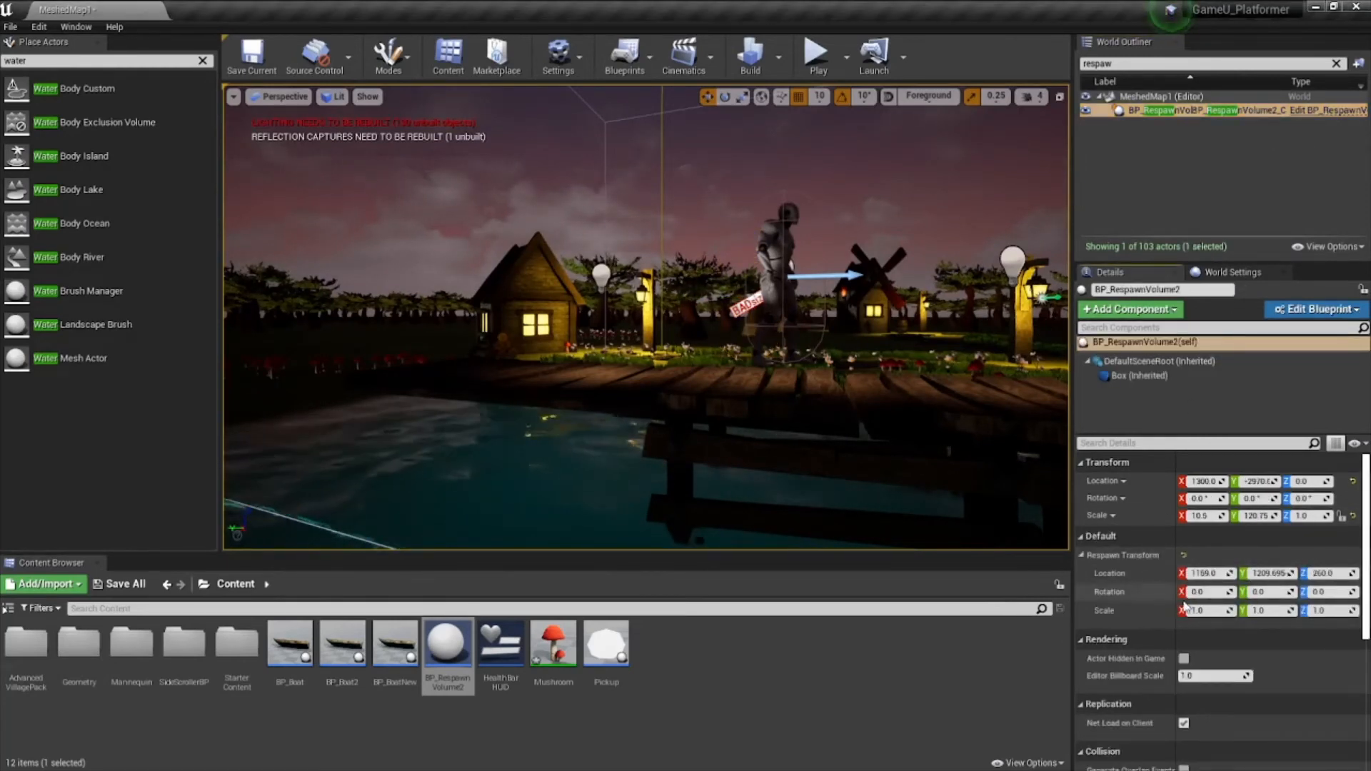
- Copy the NetworkPlayerStart's rotation into the respawn volume's Respawn Transform rotation and save the map
left_click(742, 304)
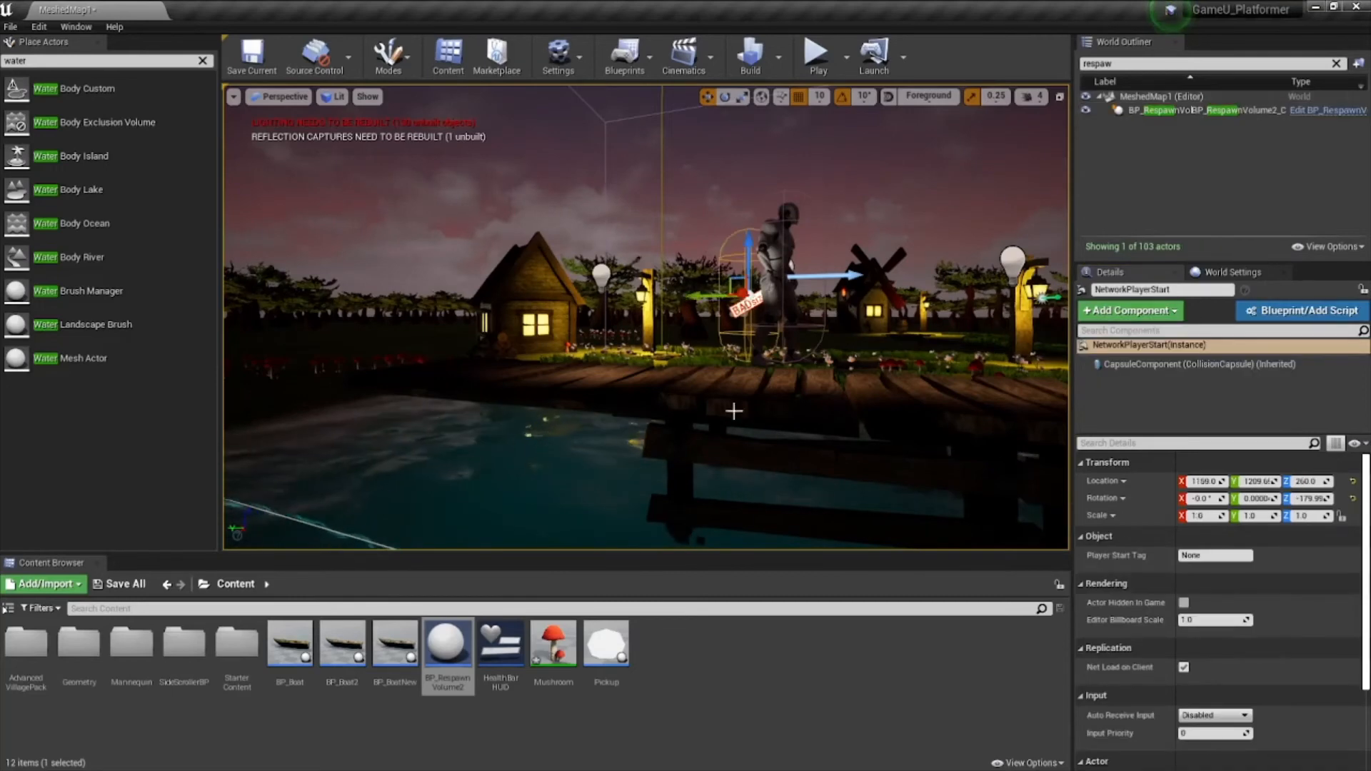
right_click(1150, 501)
left_click(1183, 510)
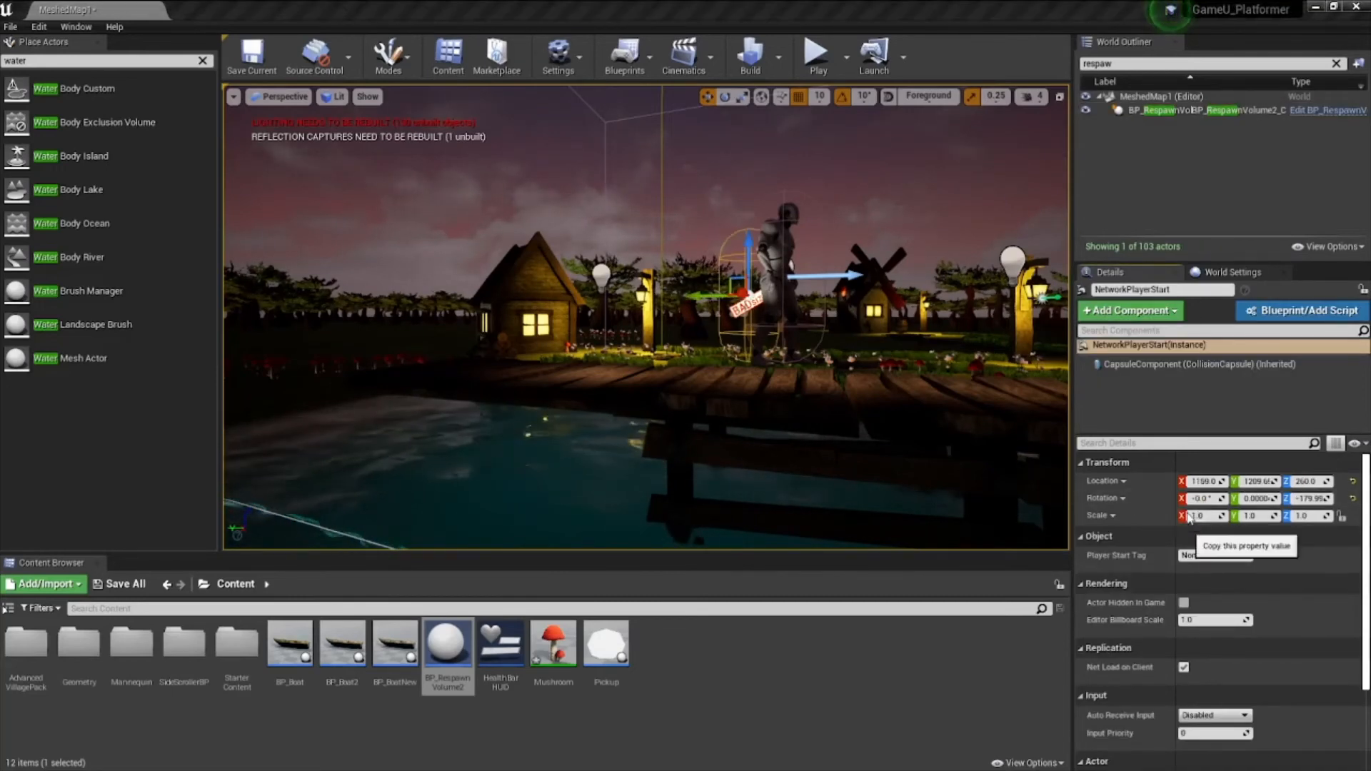
right_click_drag(884, 368, 1032, 359)
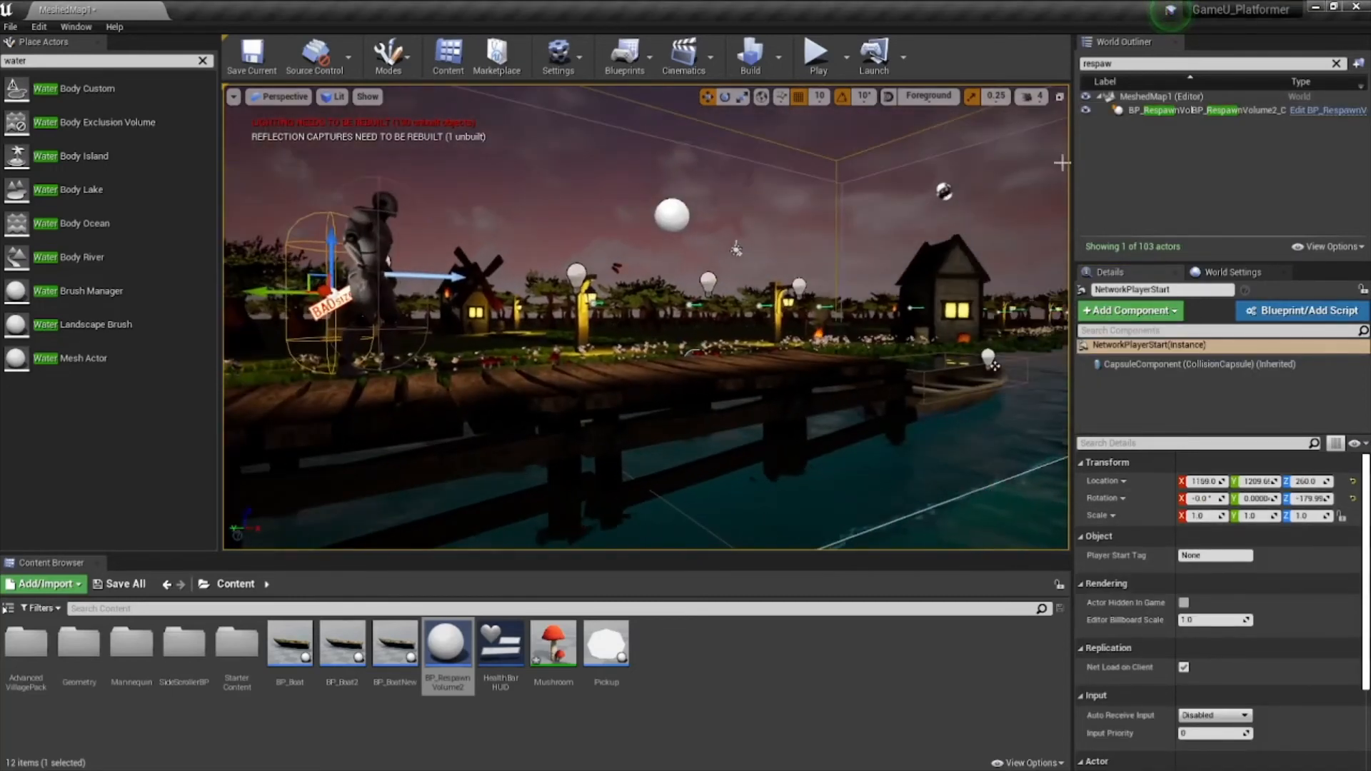
left_click(1191, 111)
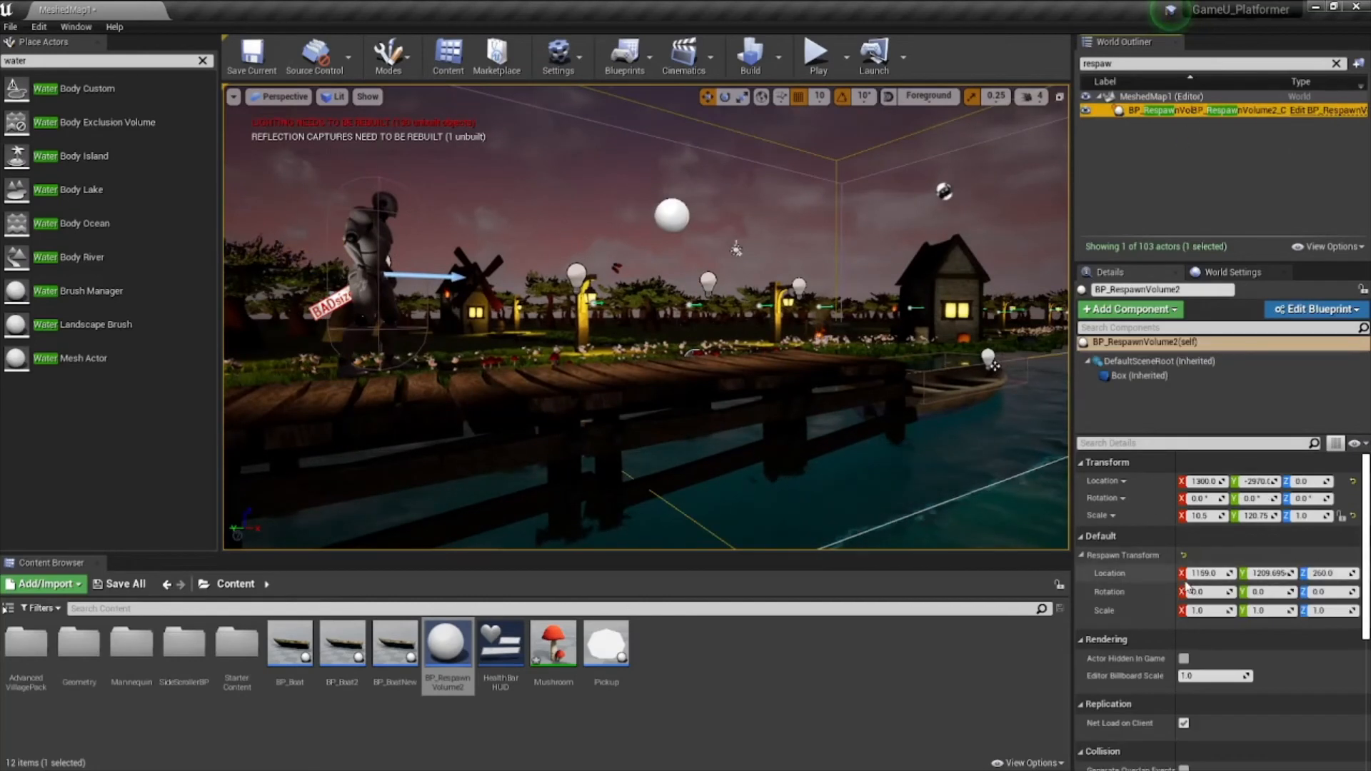
right_click(1153, 594)
left_click(1188, 620)
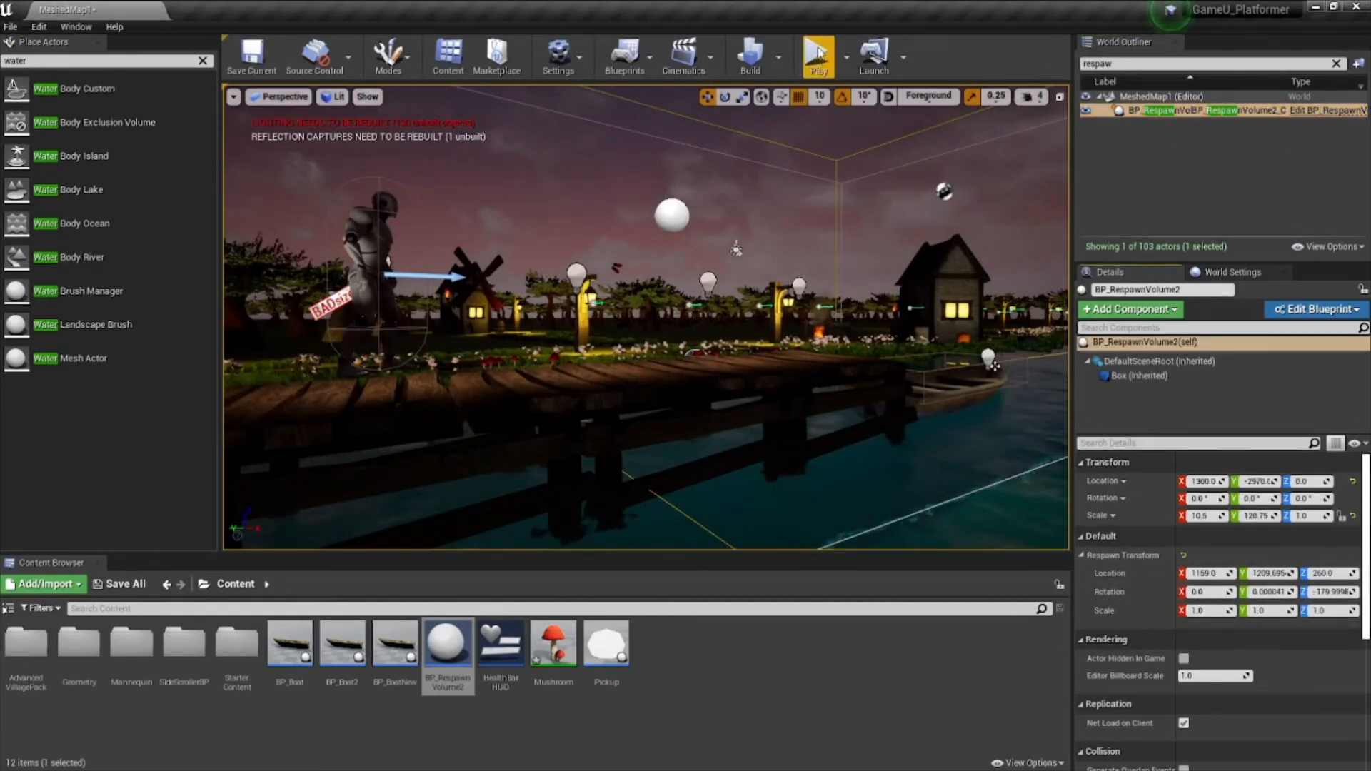
left_click(272, 63)
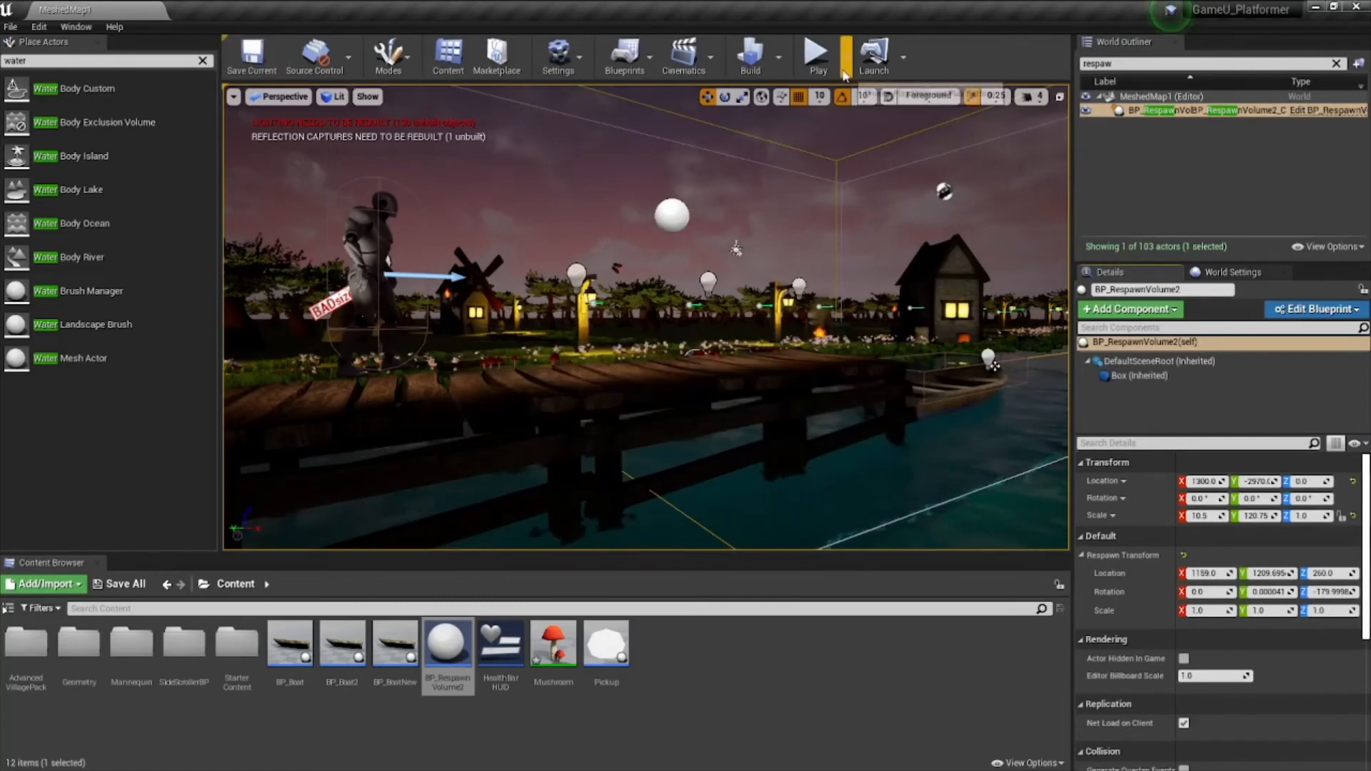
- Play-test the respawn by moving the character off the dock into the water, and end the session
left_click(816, 53)
left_click(743, 367)
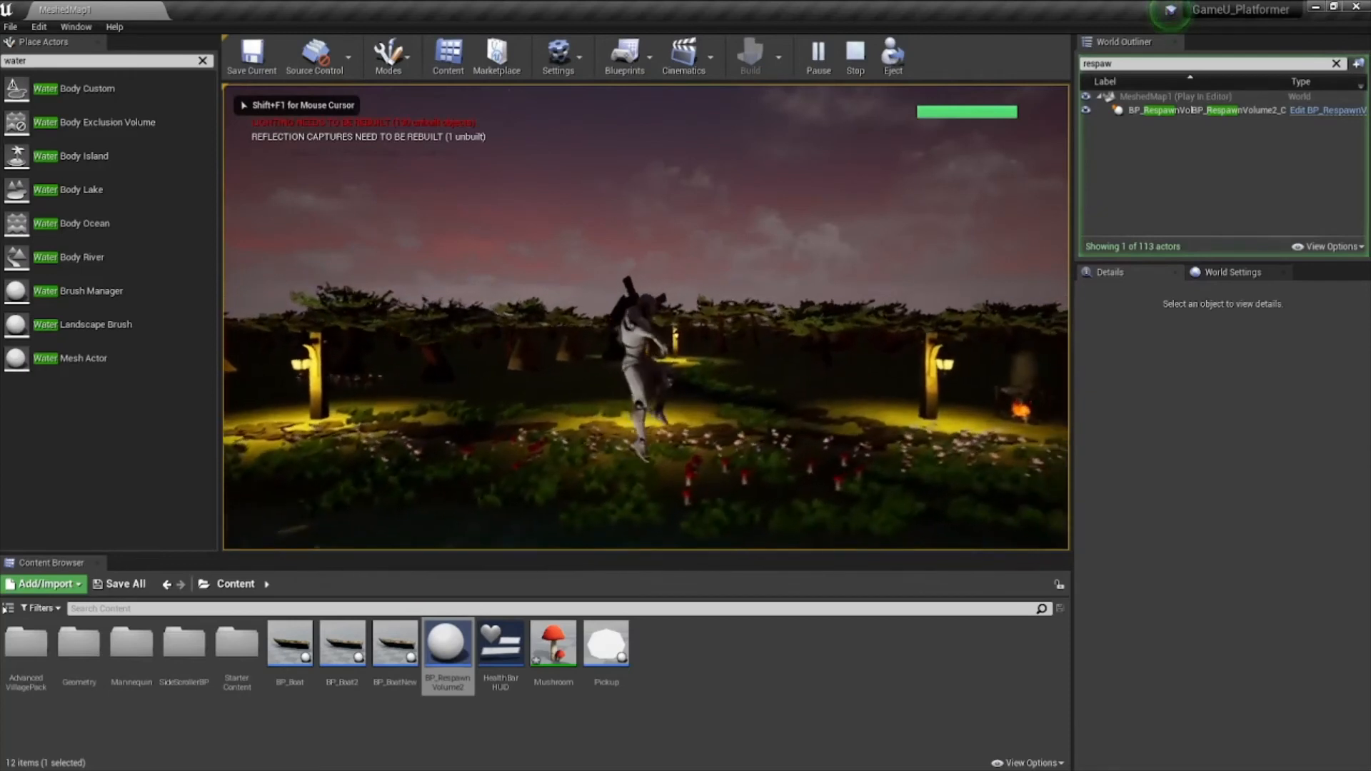
key("a")
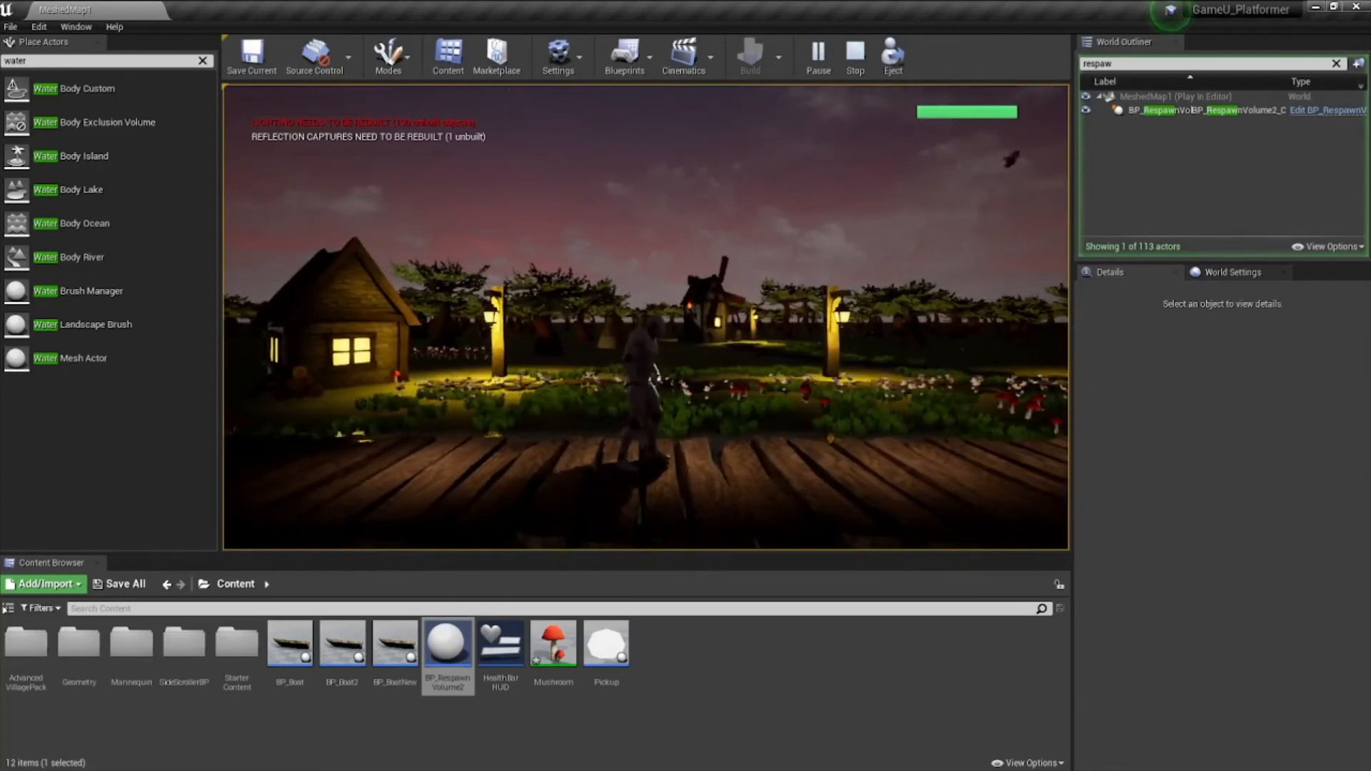
key("d")
key("a")
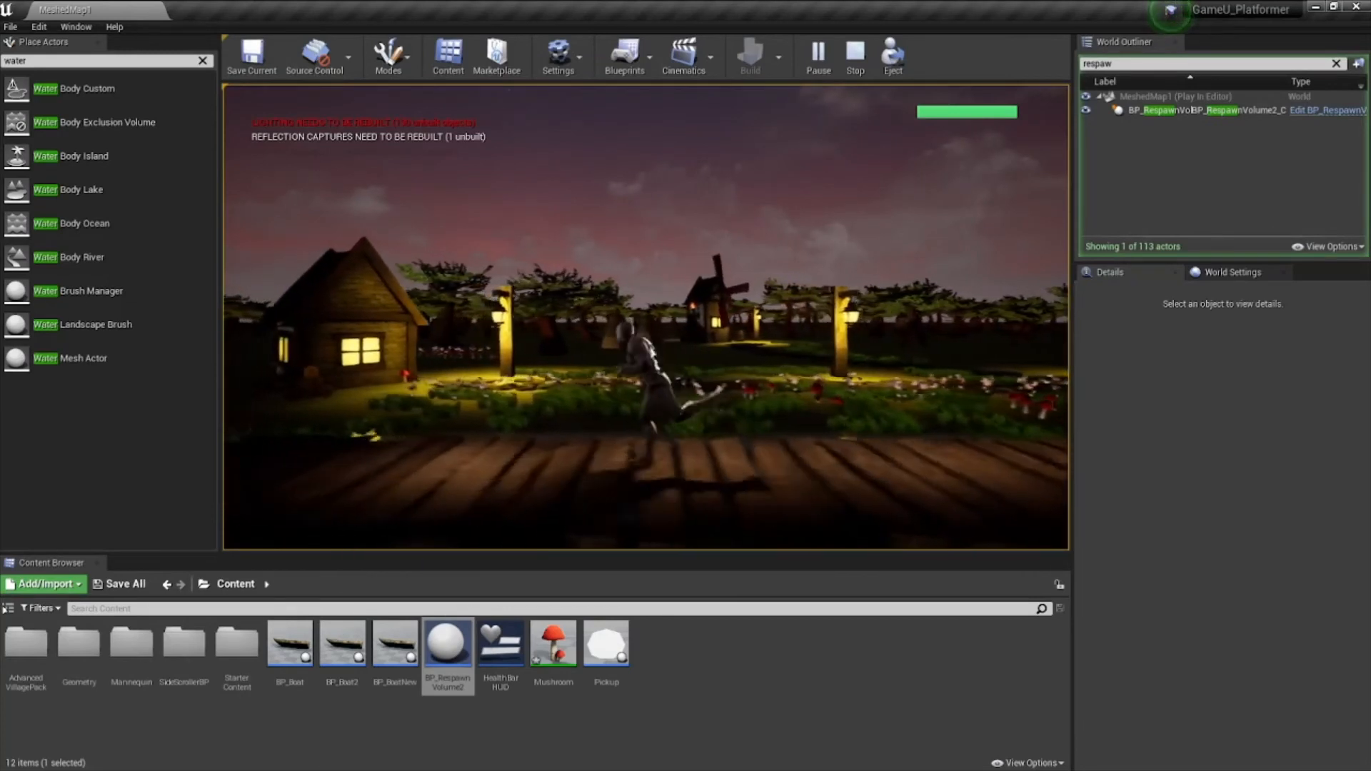
key("d")
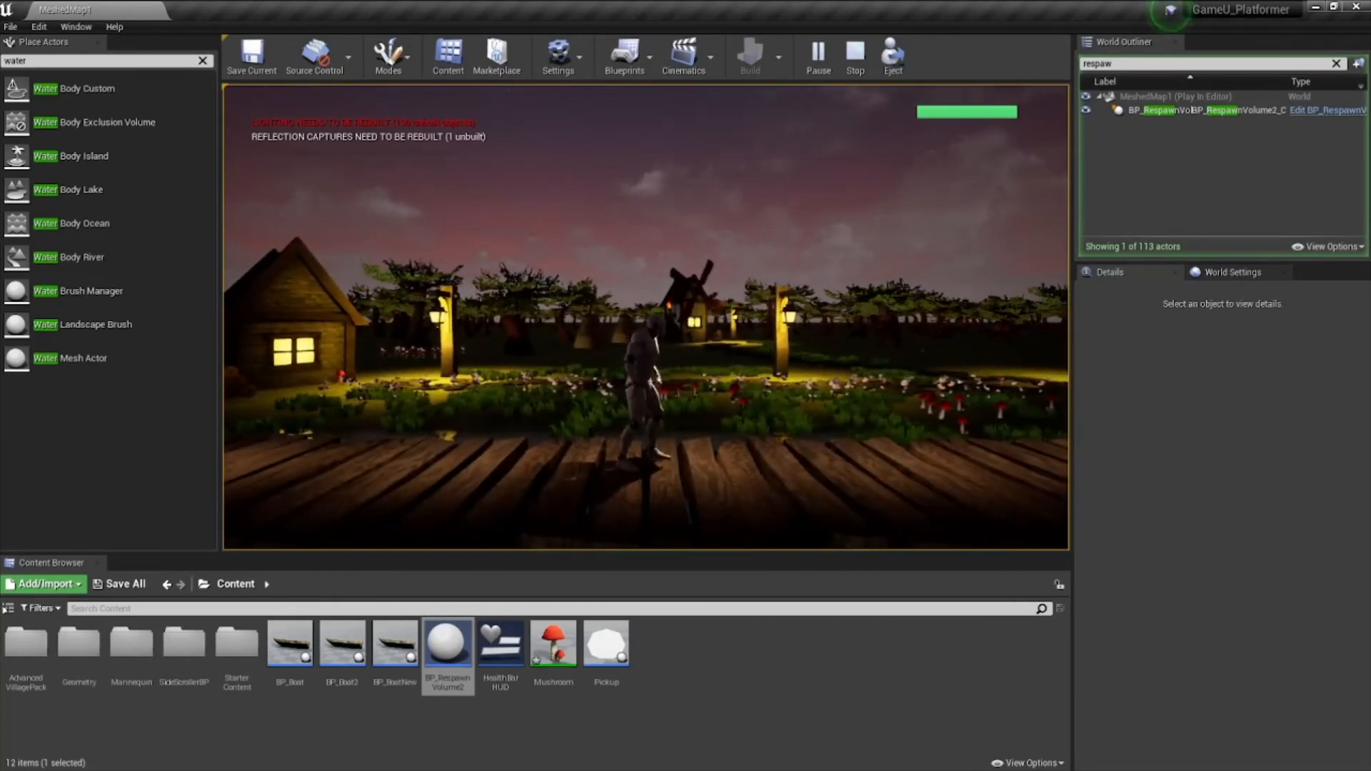
key("Escape")
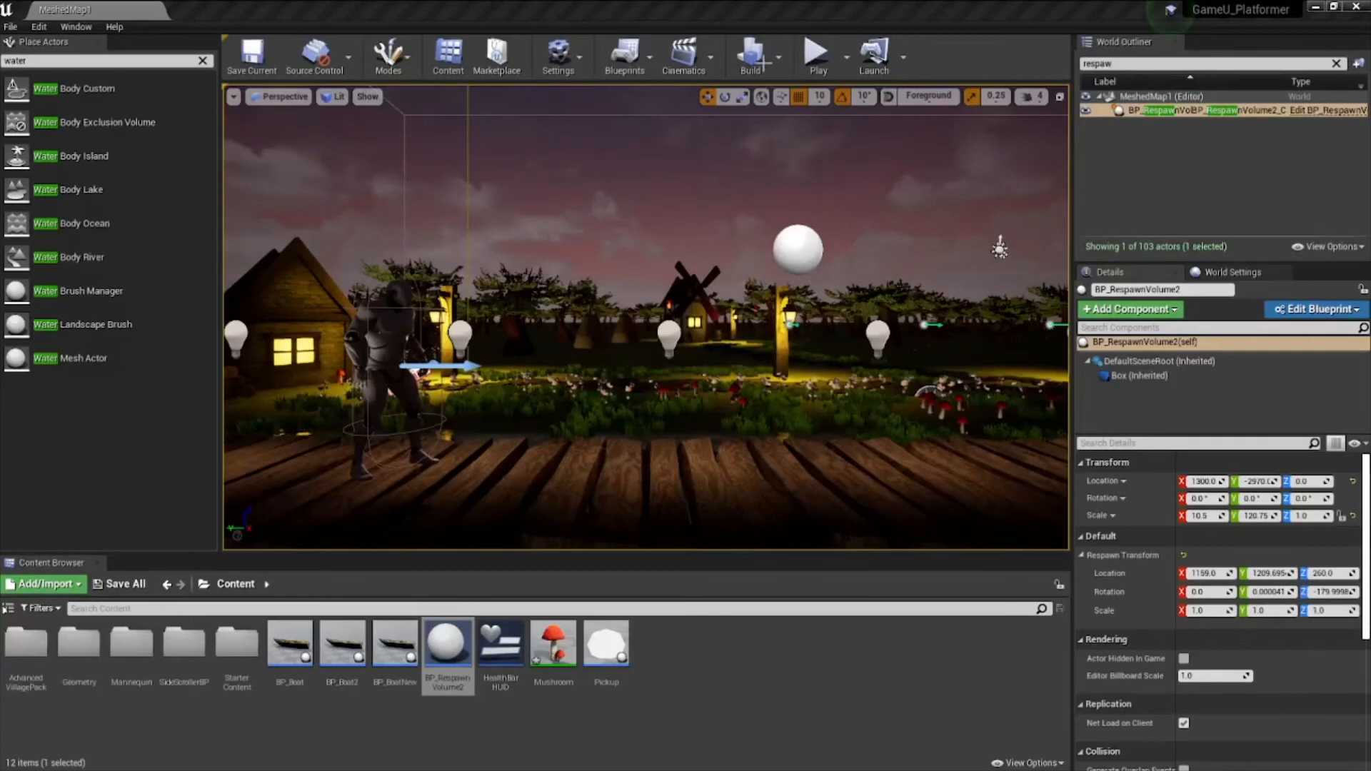
- Play-test the level again, jumping from the dock across the boat and walking to the dock's end, and end the session
left_click(816, 53)
key("w")
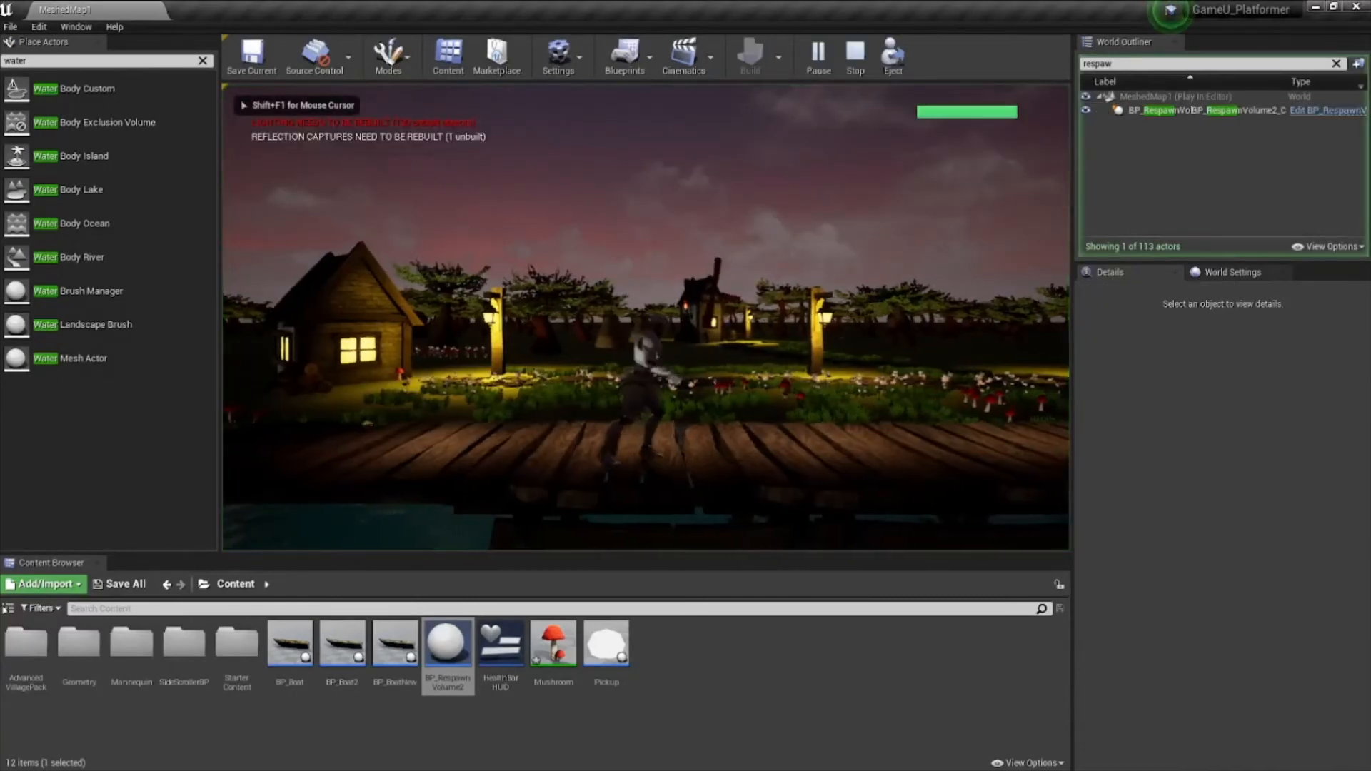
key("space")
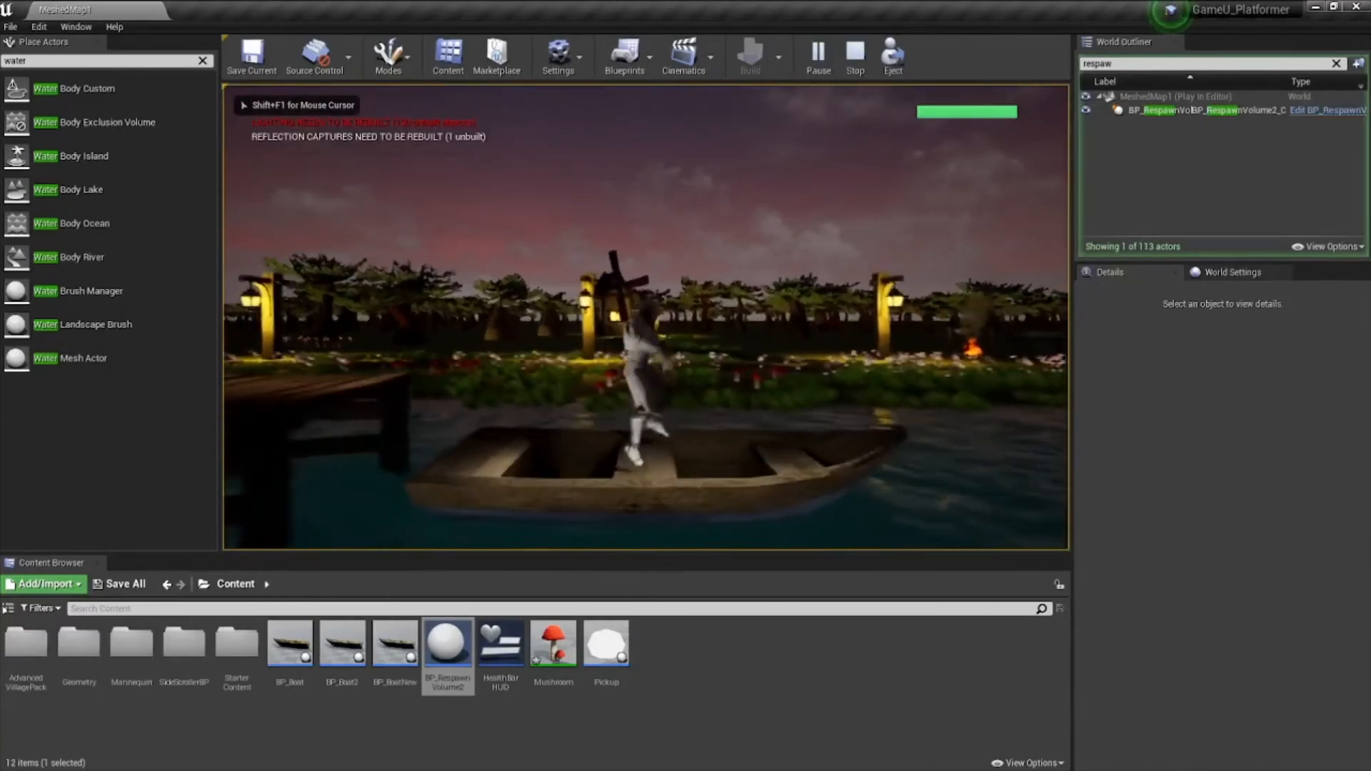
key("a")
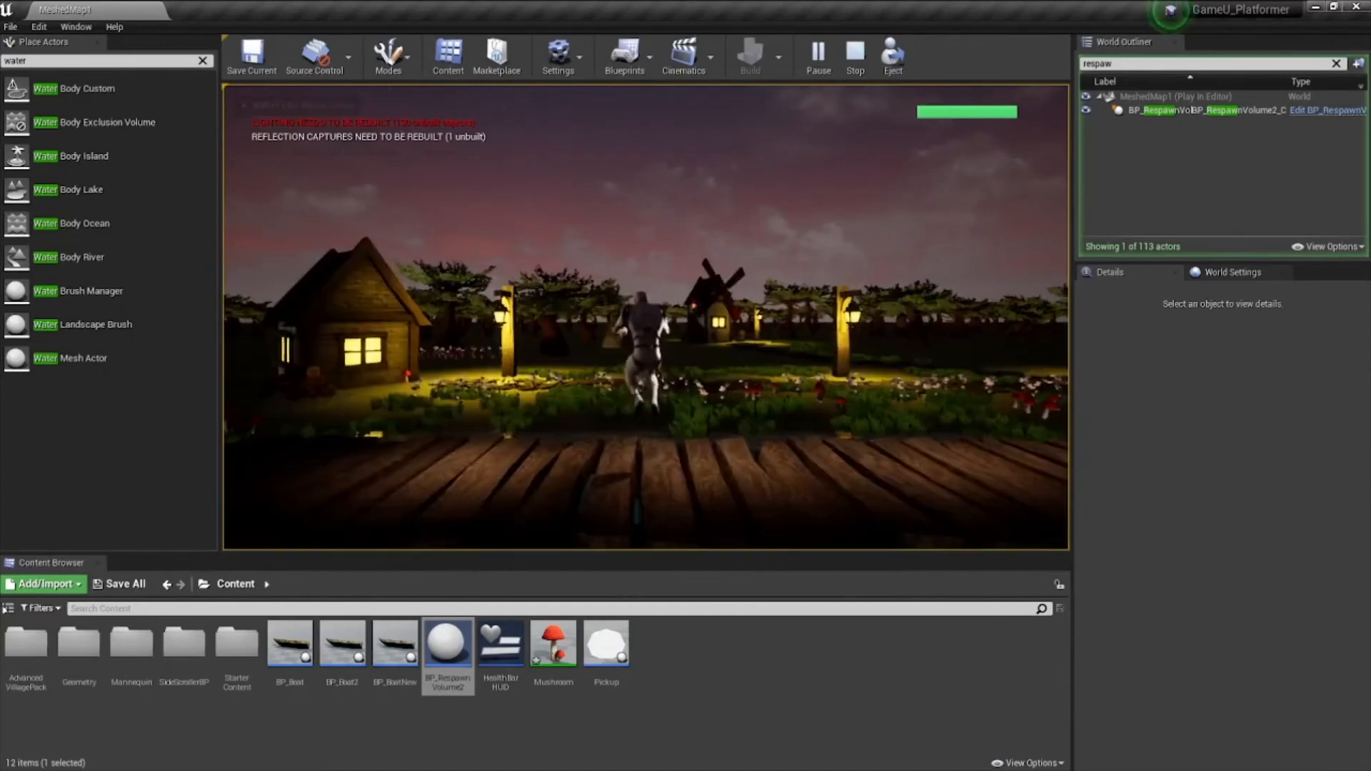
key("d")
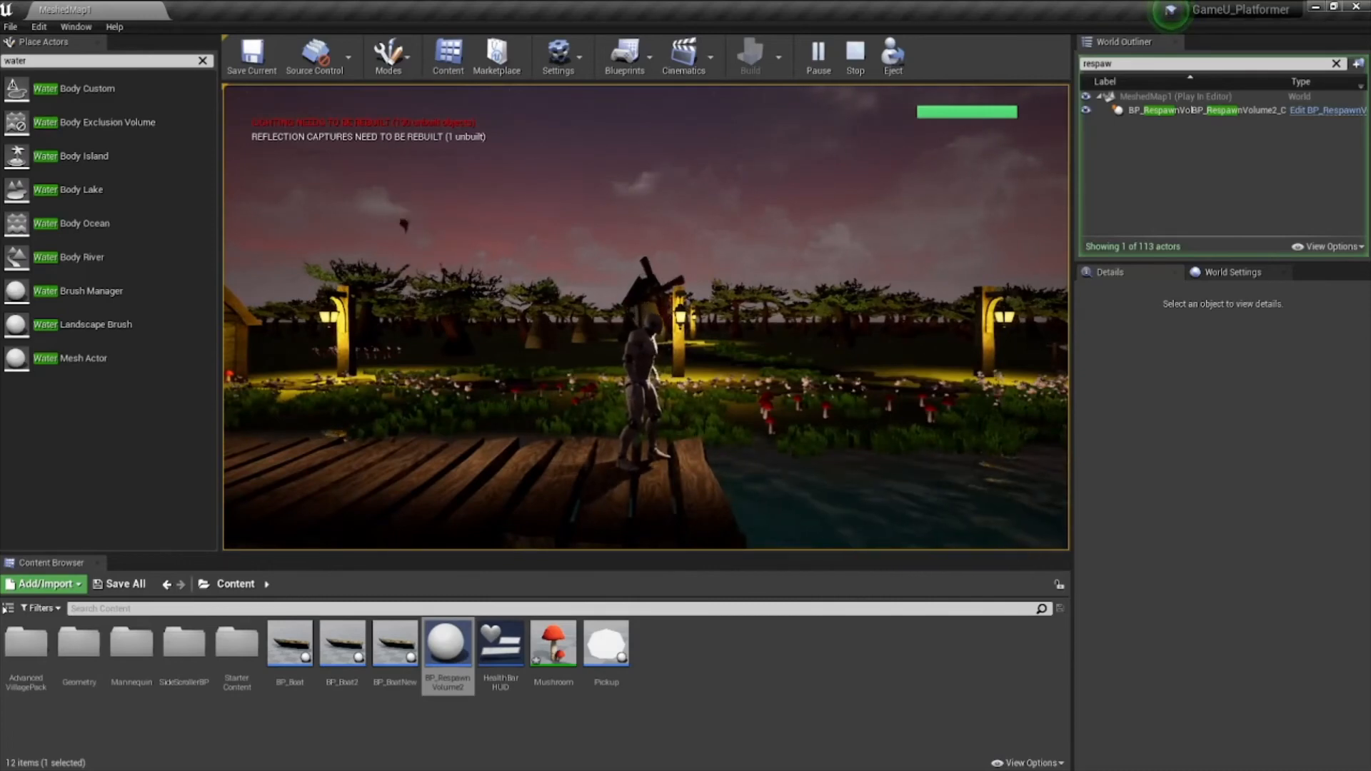
key("Escape")
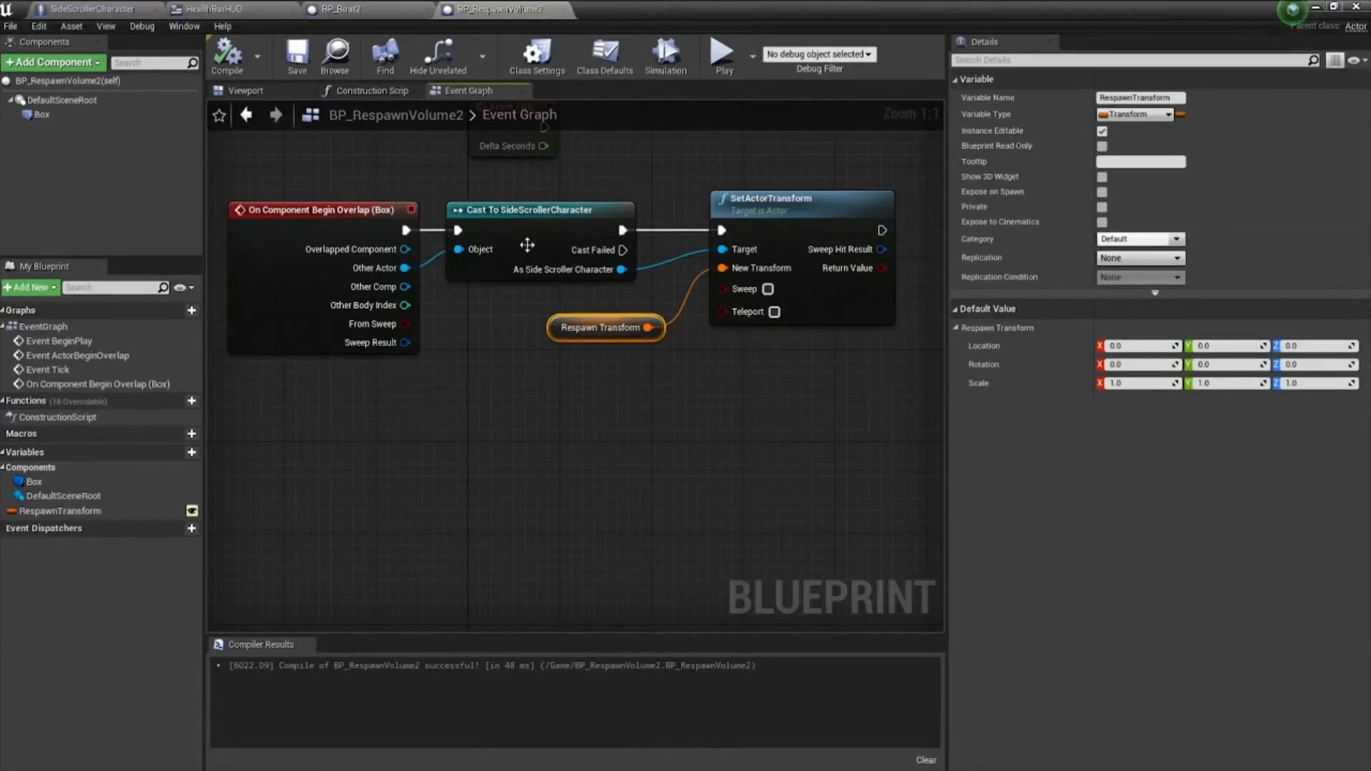
- Move the Event BeginPlay node into the empty graph area below the On Component Begin Overlap (Box) chain
right_click_drag(383, 189, 468, 380)
left_click_drag(543, 144, 310, 413)
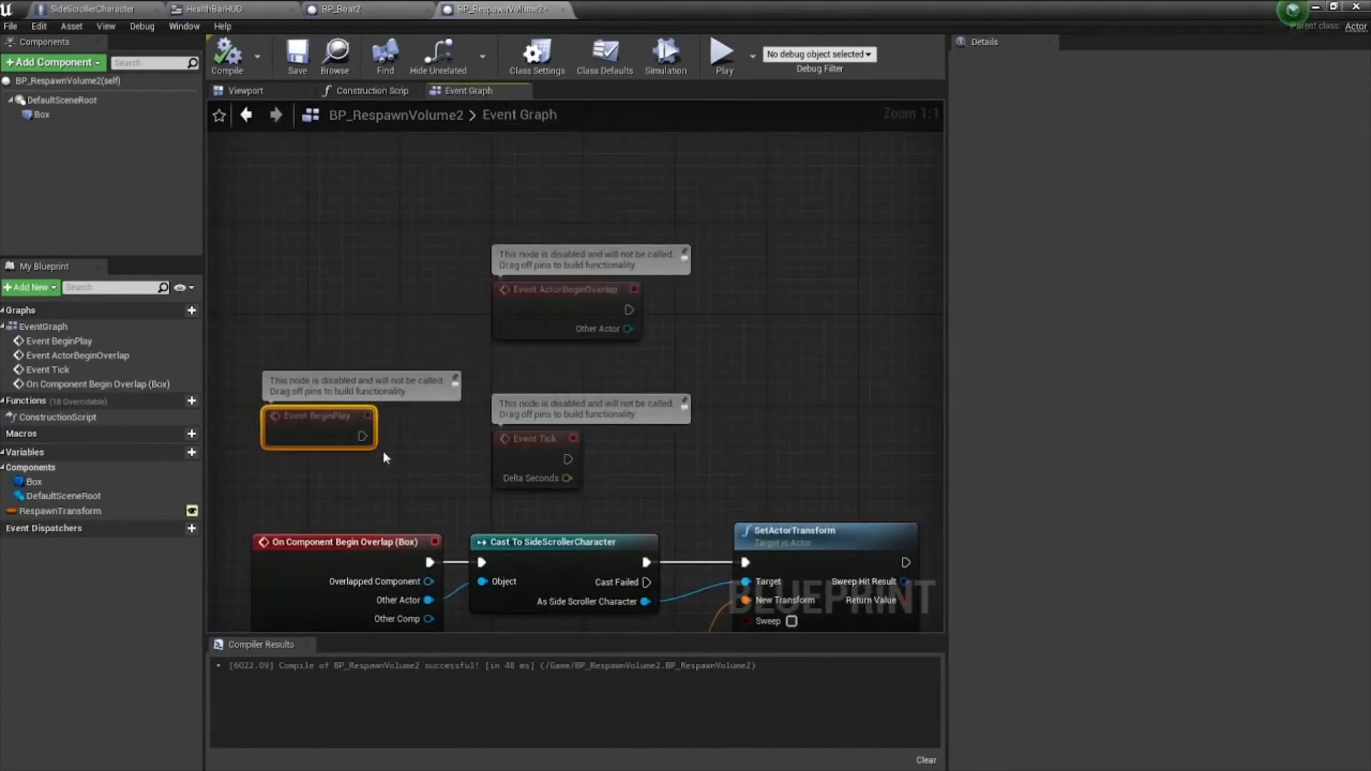
right_click_drag(310, 414, 383, 161)
left_click_drag(385, 165, 329, 555)
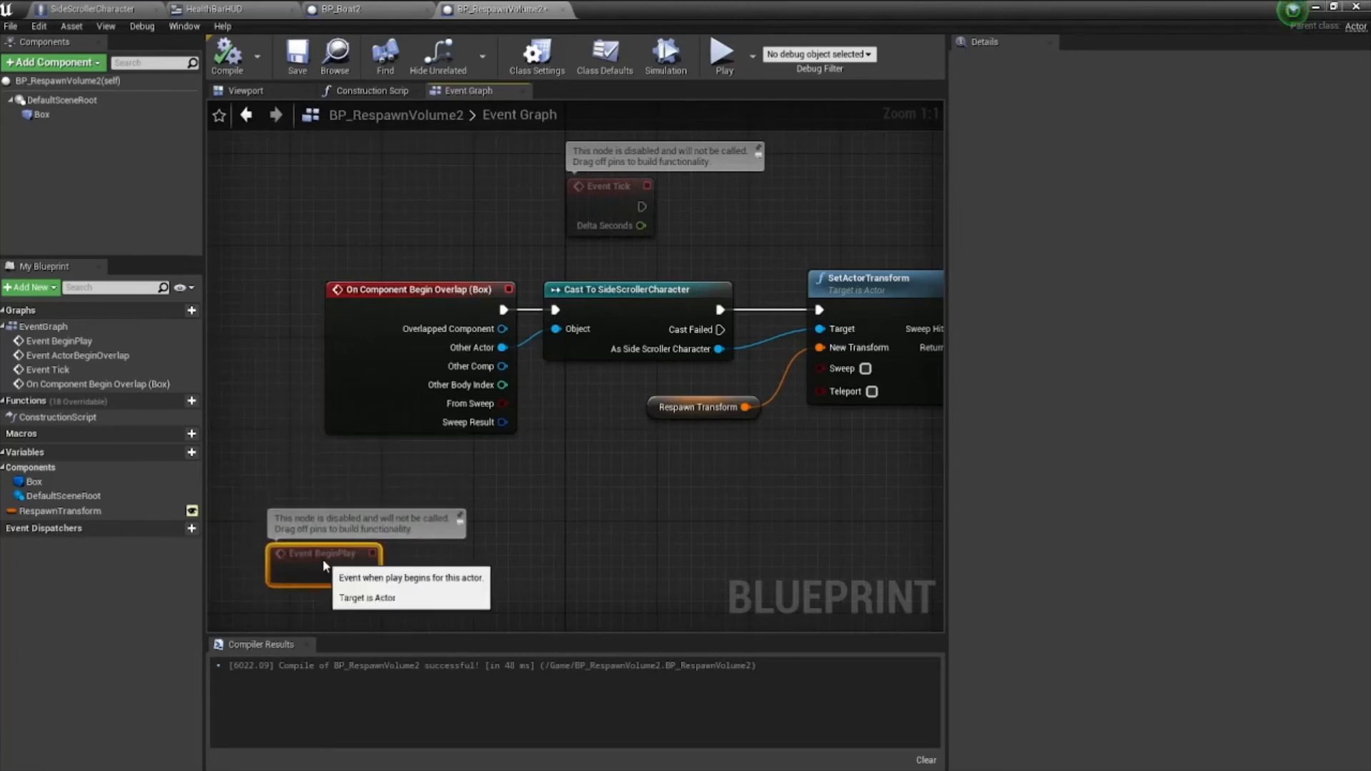
right_click_drag(328, 554, 289, 322)
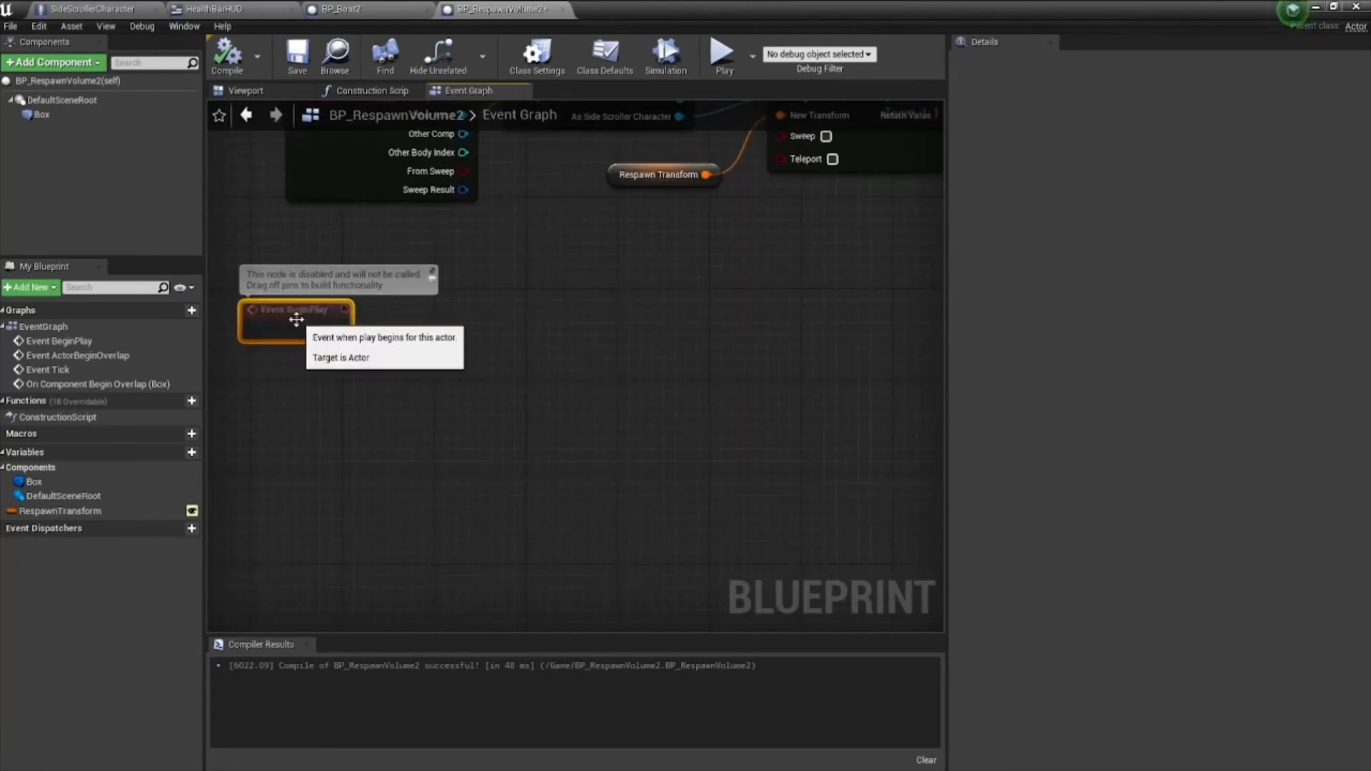
left_click_drag(300, 309, 368, 310)
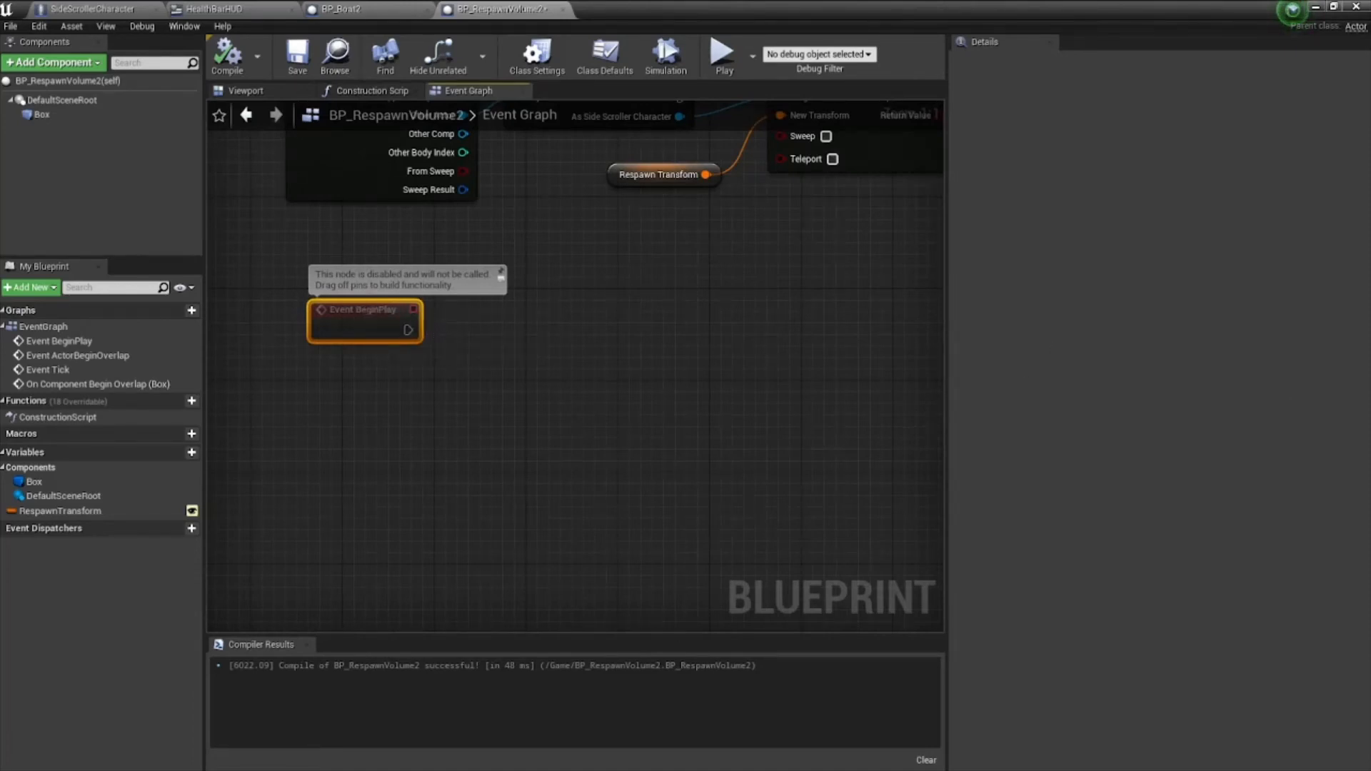
- Create an instance-editable variable named Boat with the type Actor object reference
left_click(191, 452)
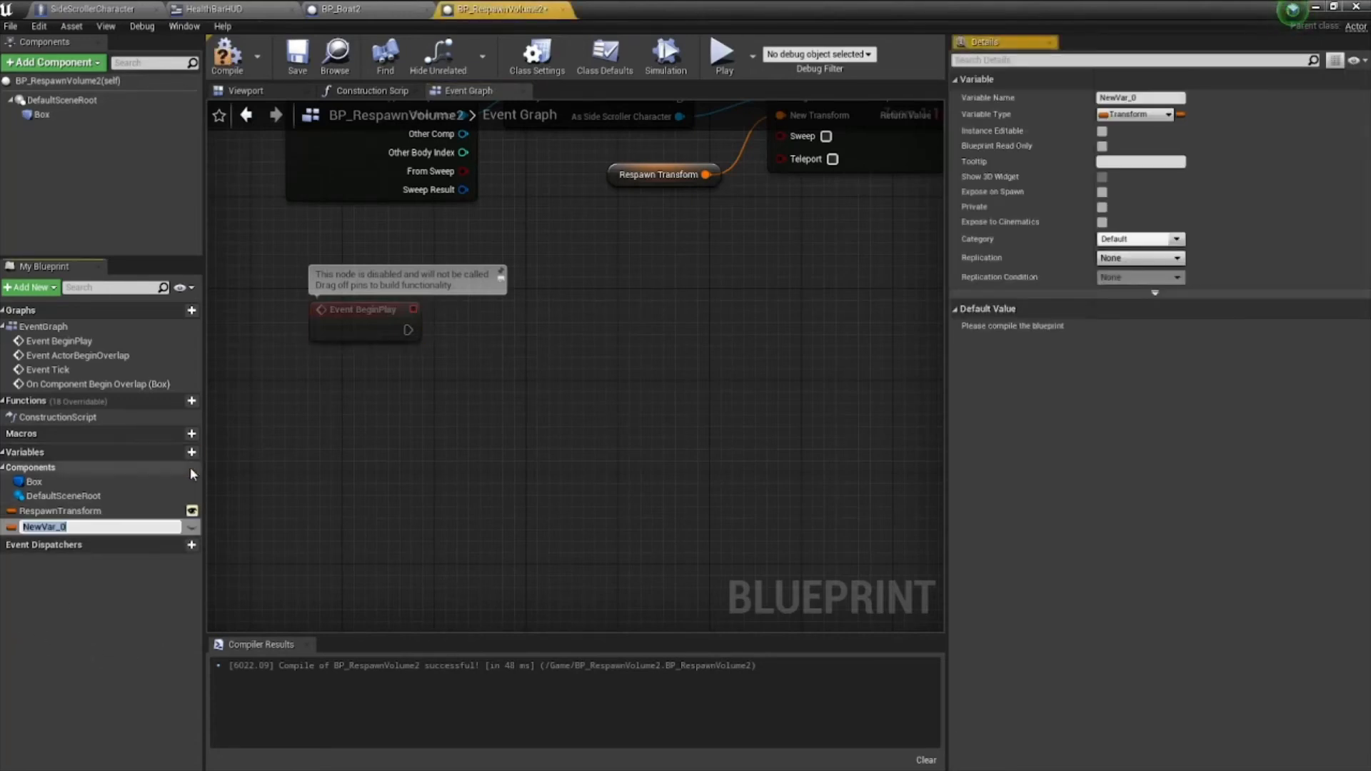
type("Boat")
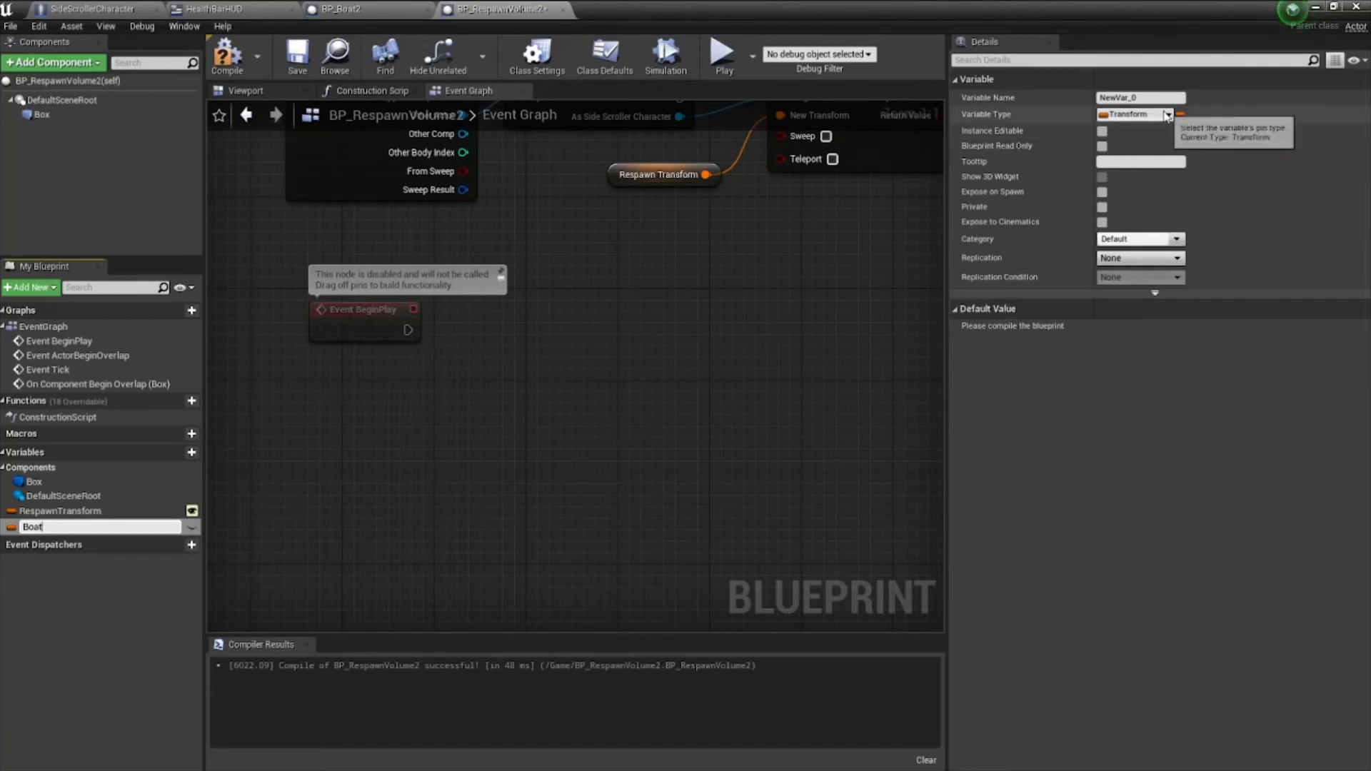
key("Return")
left_click(1168, 116)
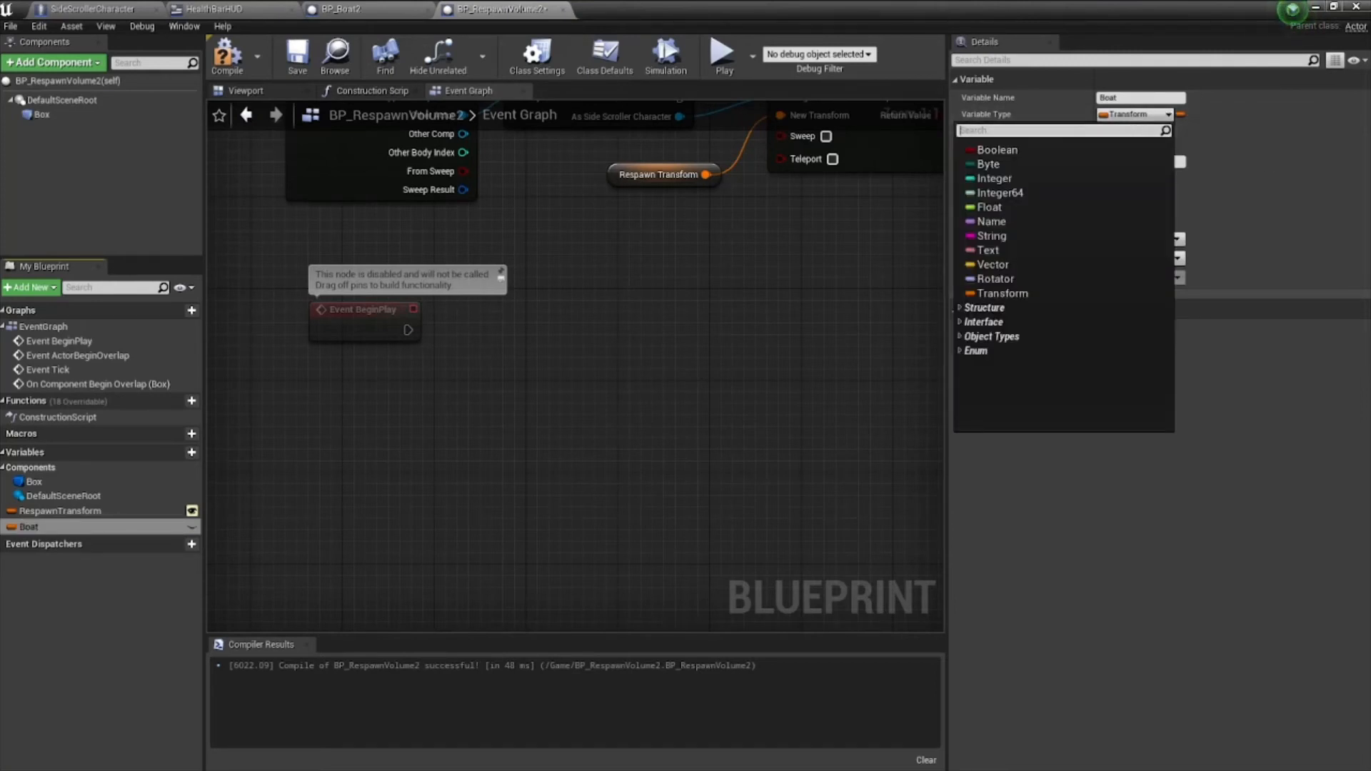
key("Escape")
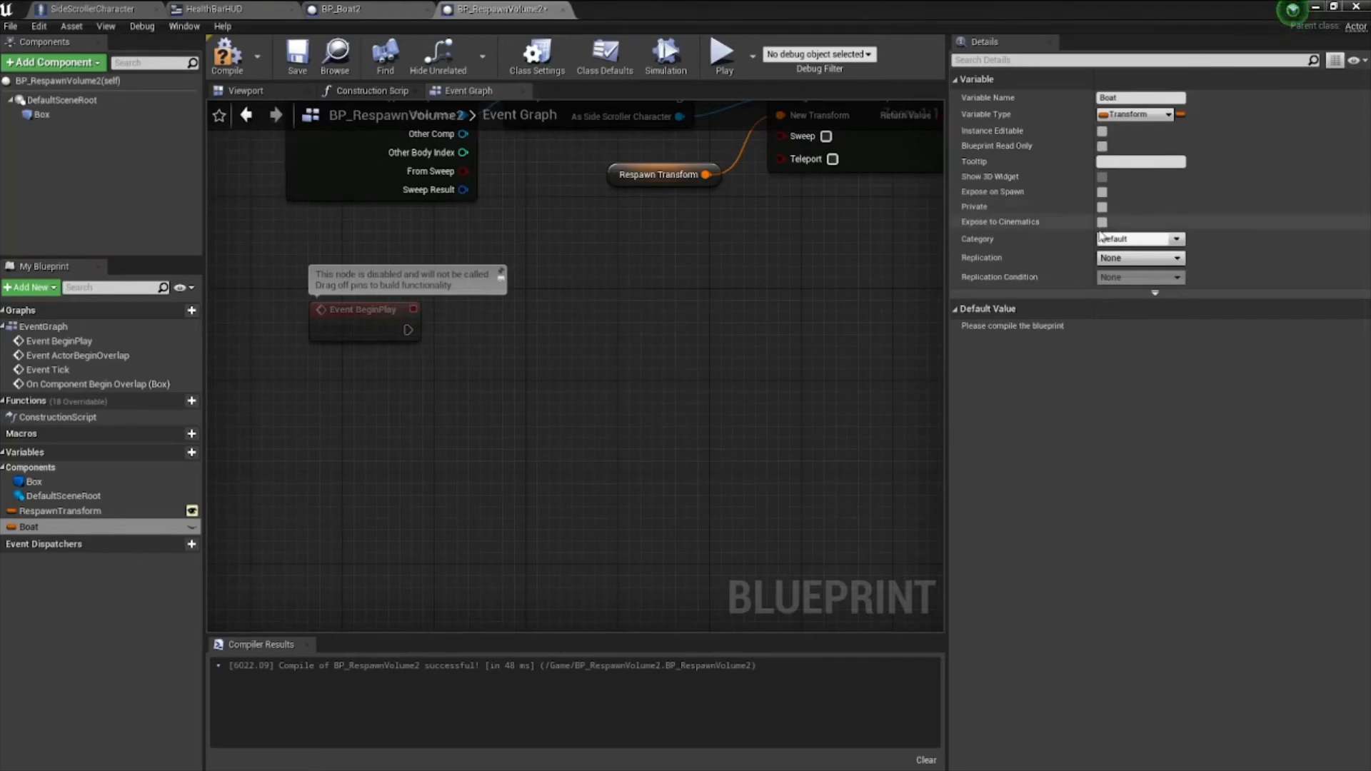
left_click(1168, 116)
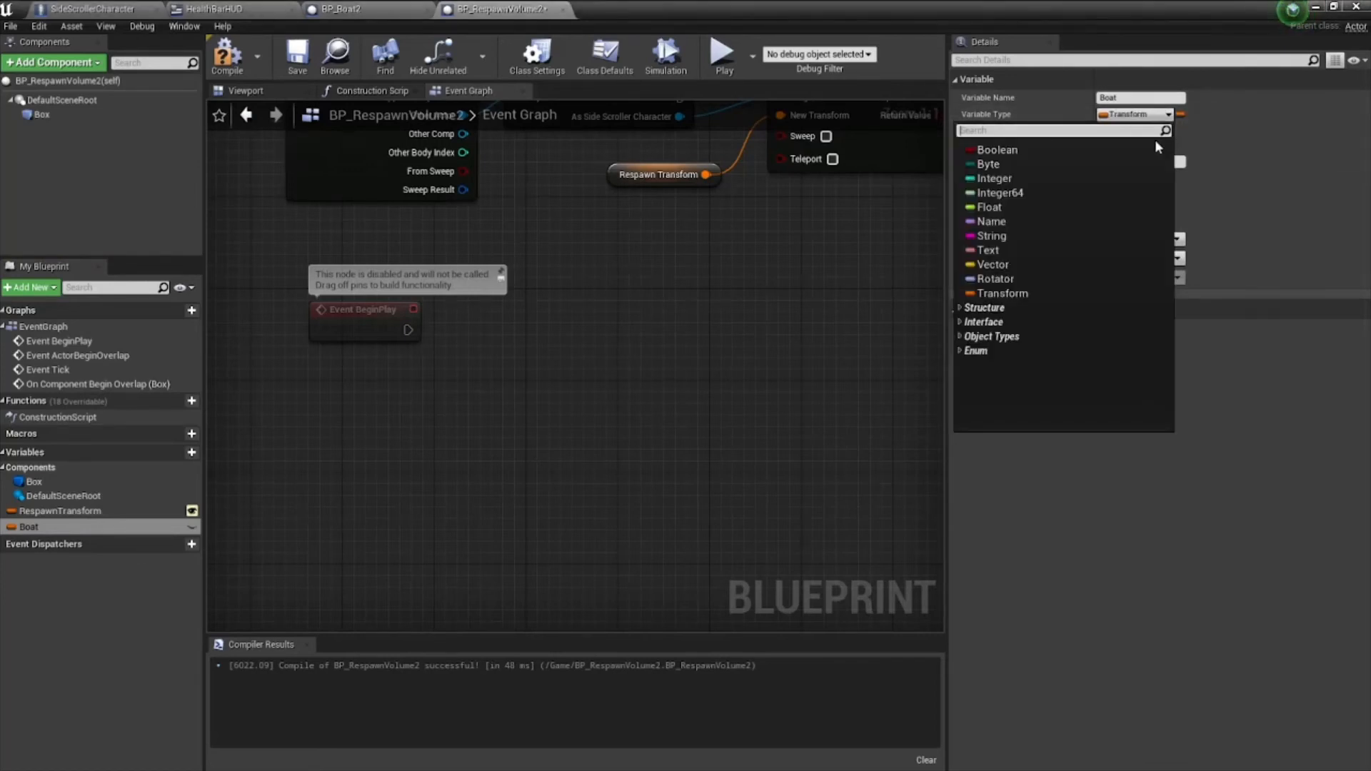
type("act")
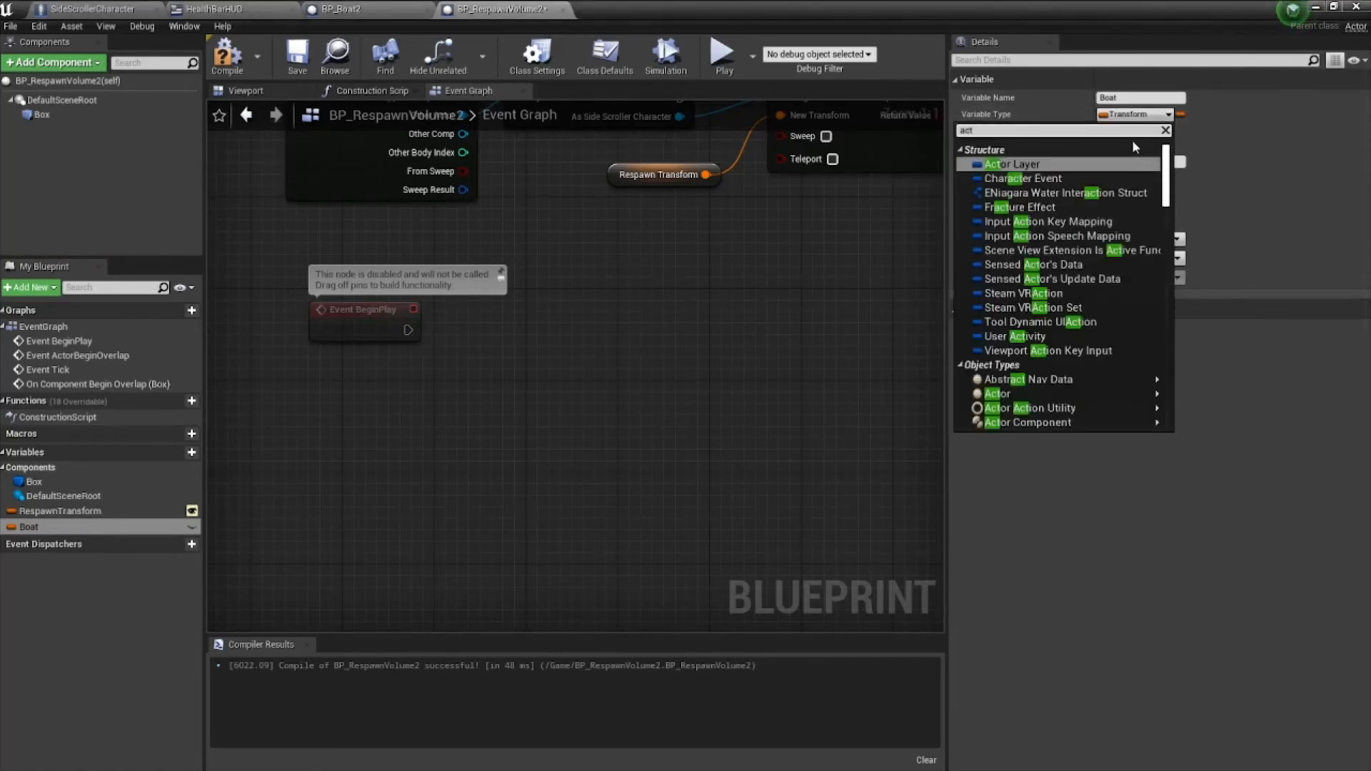
mouse_move(999, 394)
left_click(1121, 380)
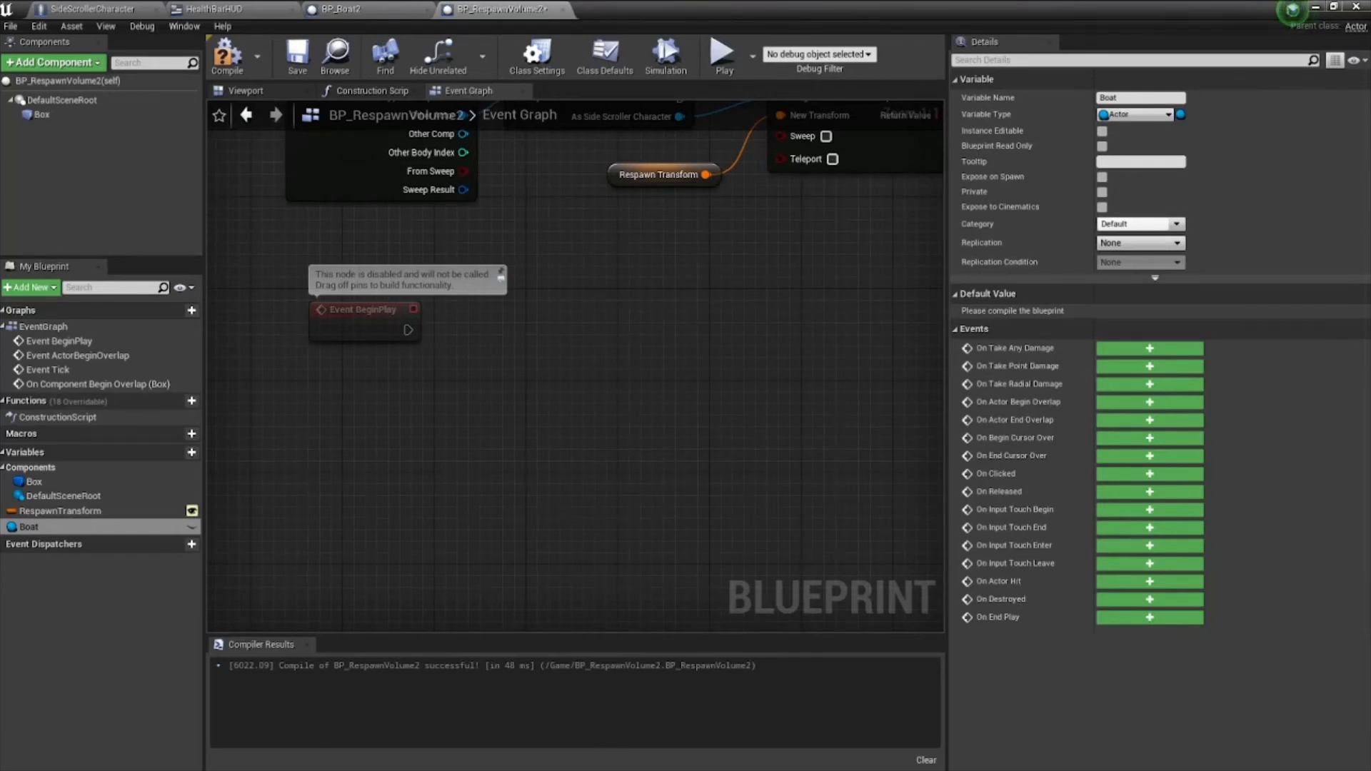
left_click(191, 528)
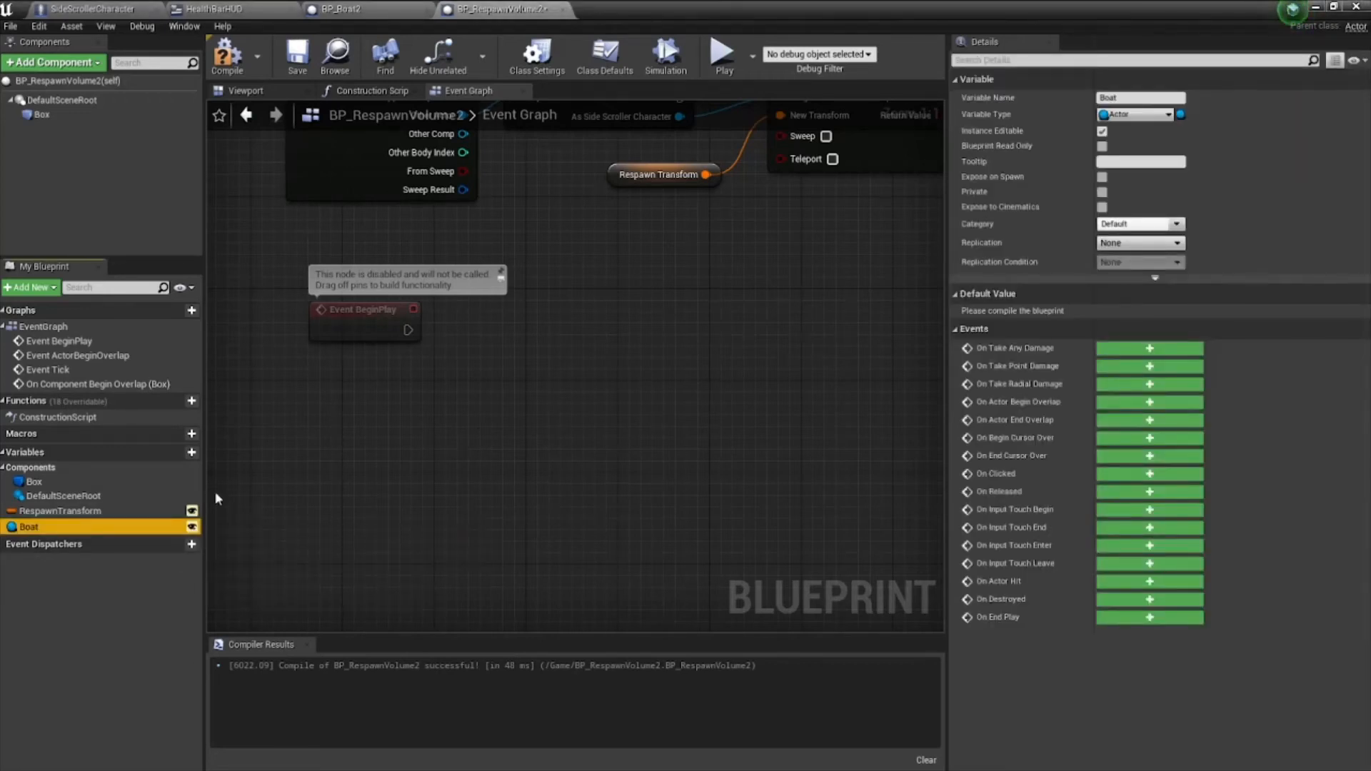
- Create an instance-editable variable named BoatTransform with the type Transform
left_click(187, 453)
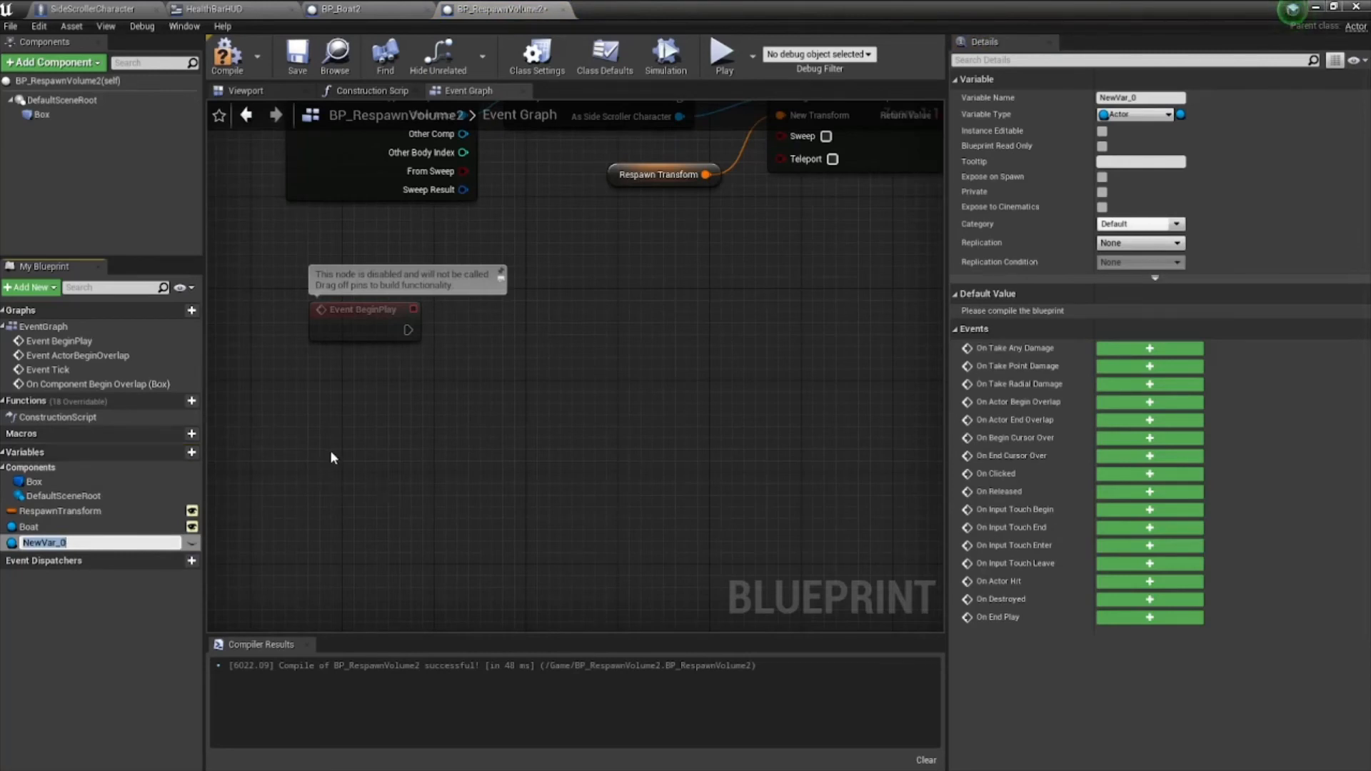
type("BoatTransform")
key("Return")
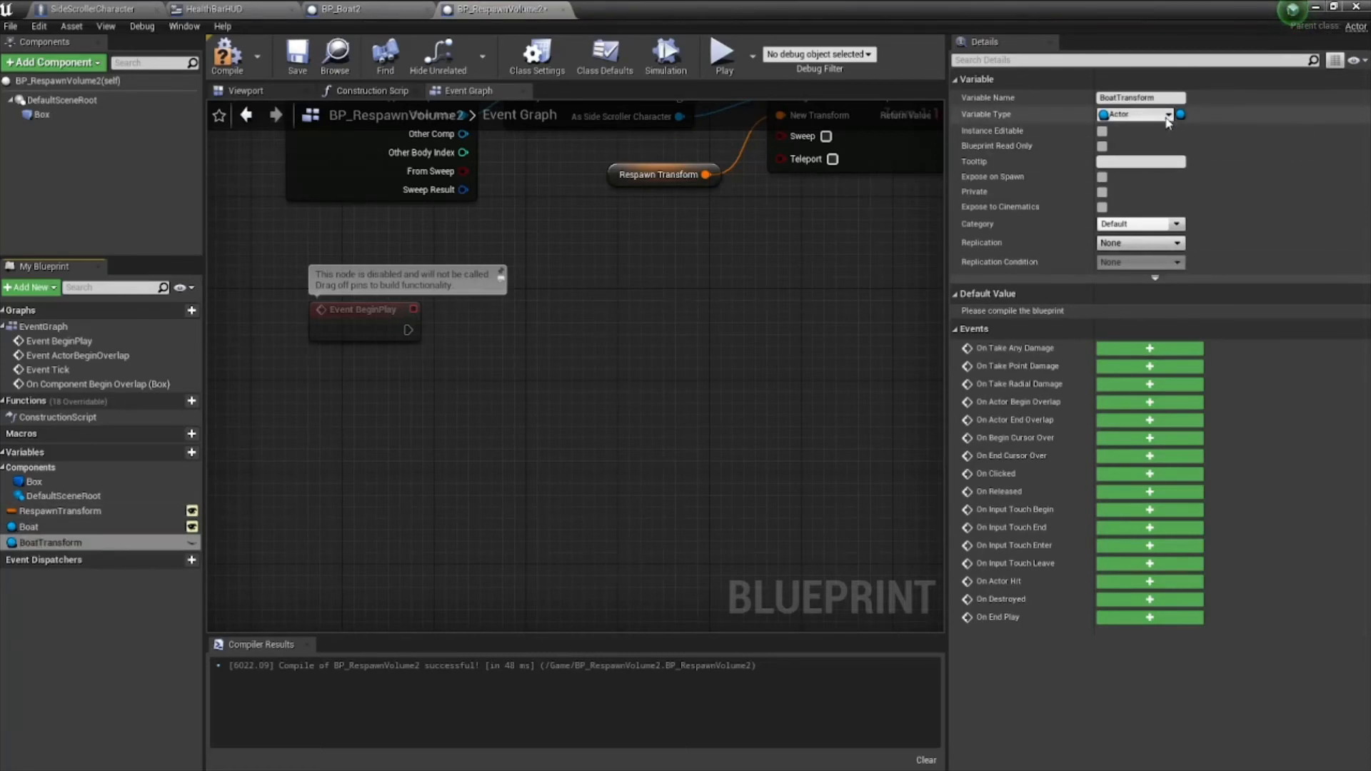
left_click(1168, 115)
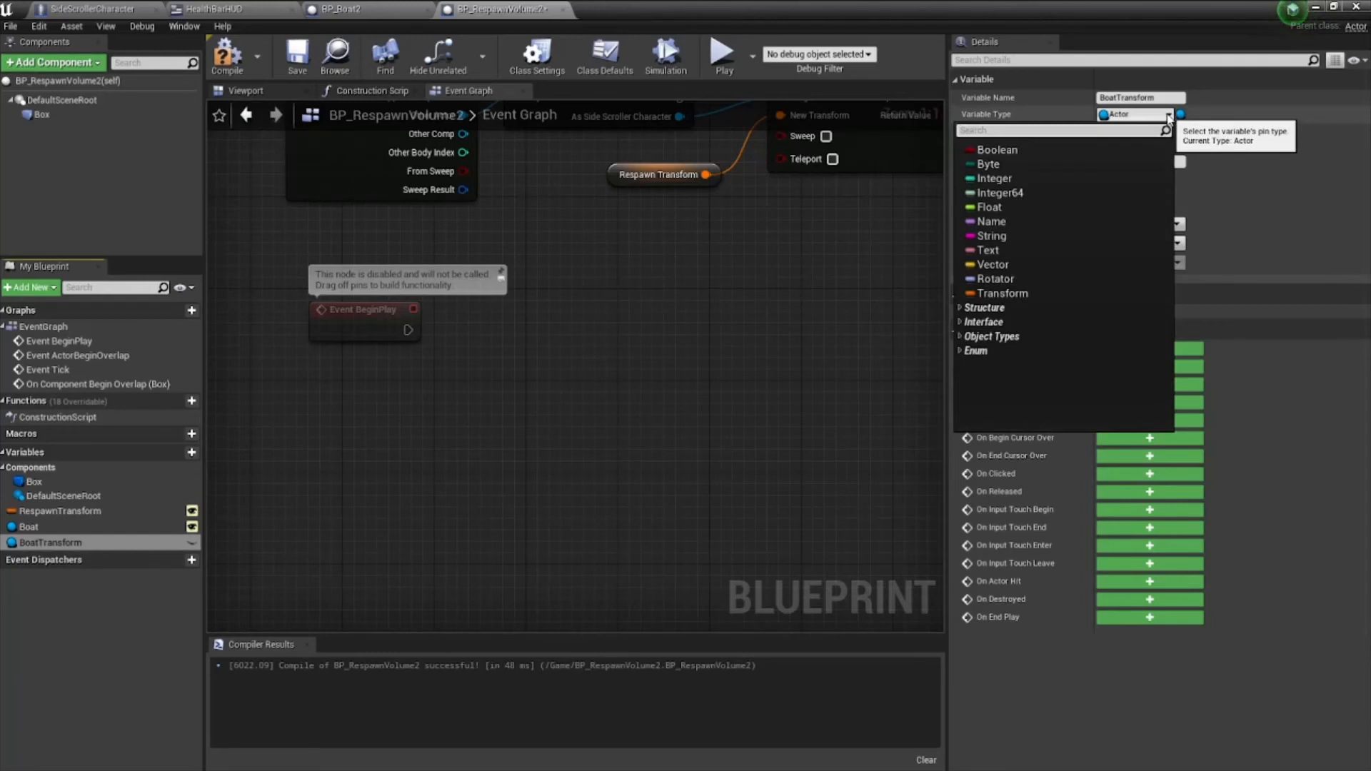
left_click(1001, 293)
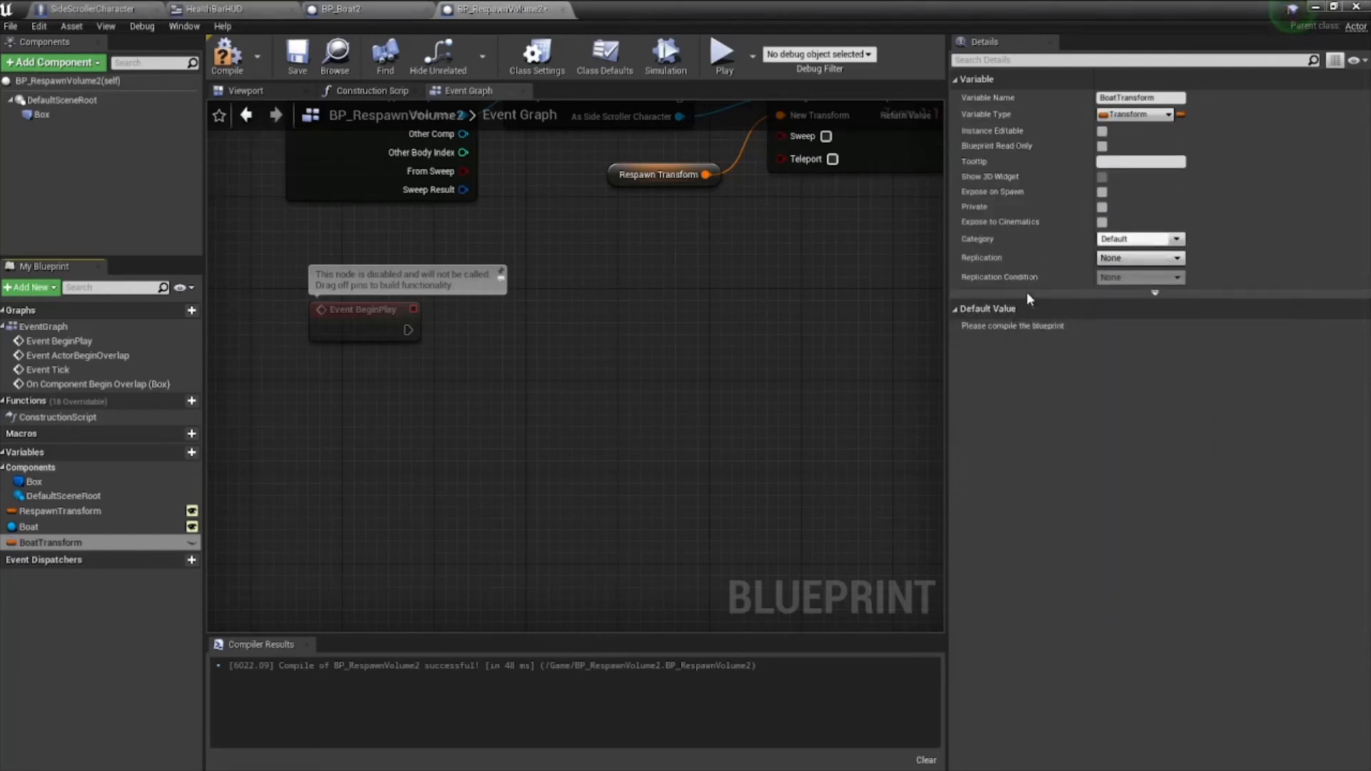
left_click(191, 543)
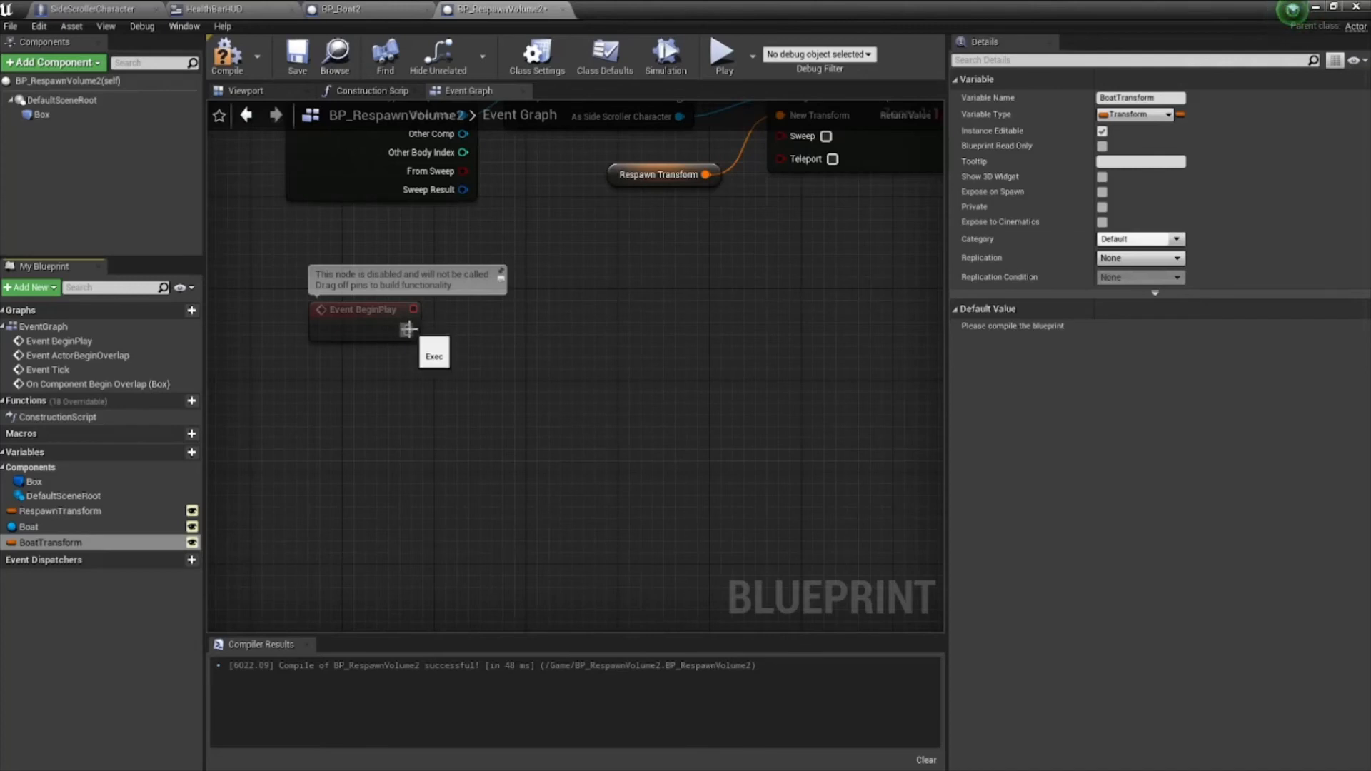
- Add a Set Boat Transform node driven by Event BeginPlay and align it beside the event
left_click_drag(408, 329, 497, 343)
type("setboat")
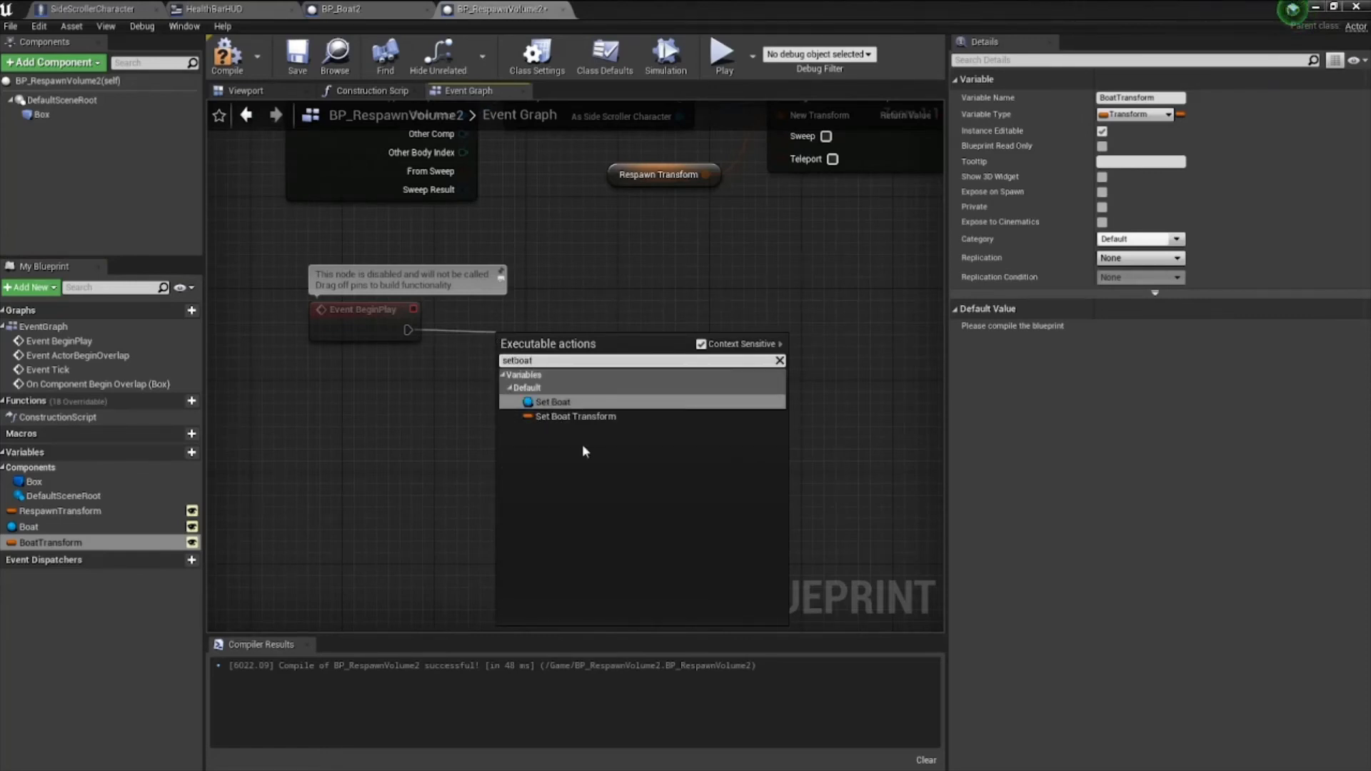
left_click(575, 416)
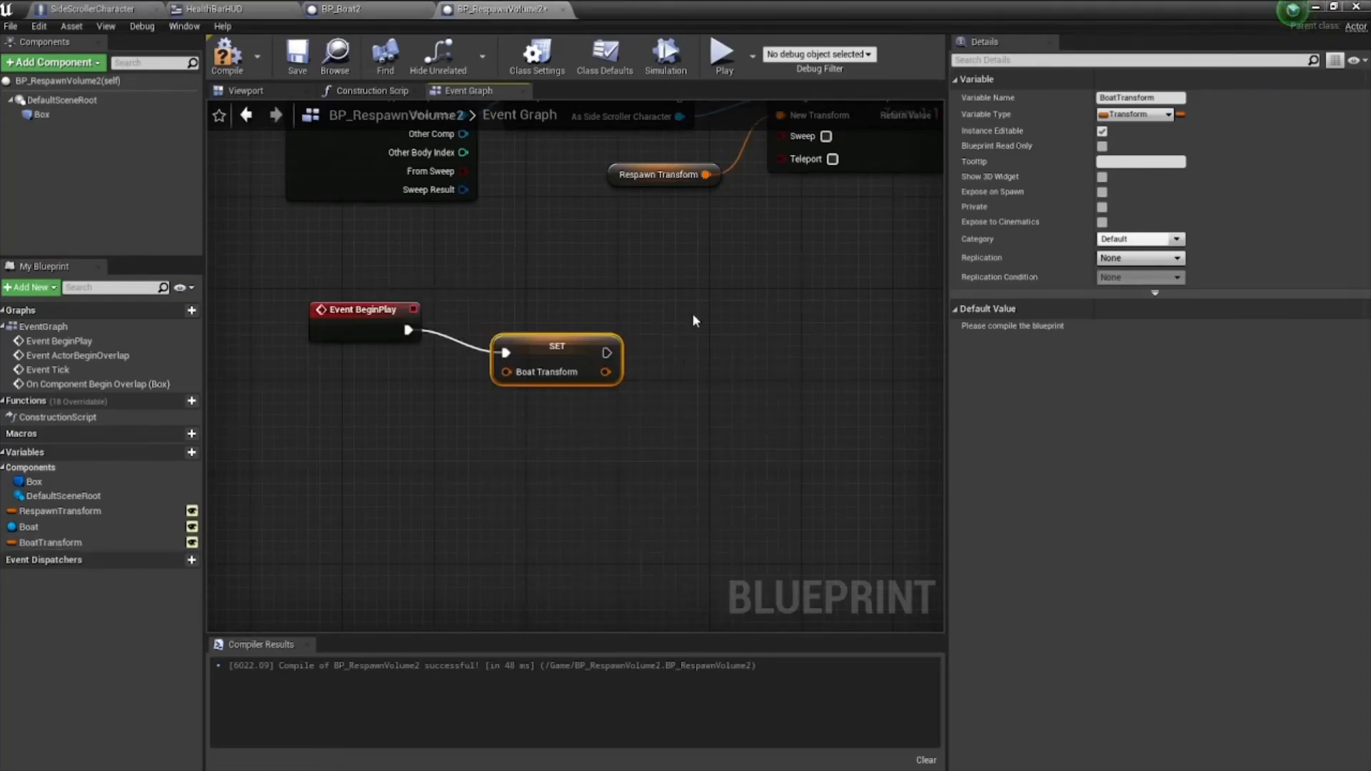
left_click_drag(574, 339, 562, 323)
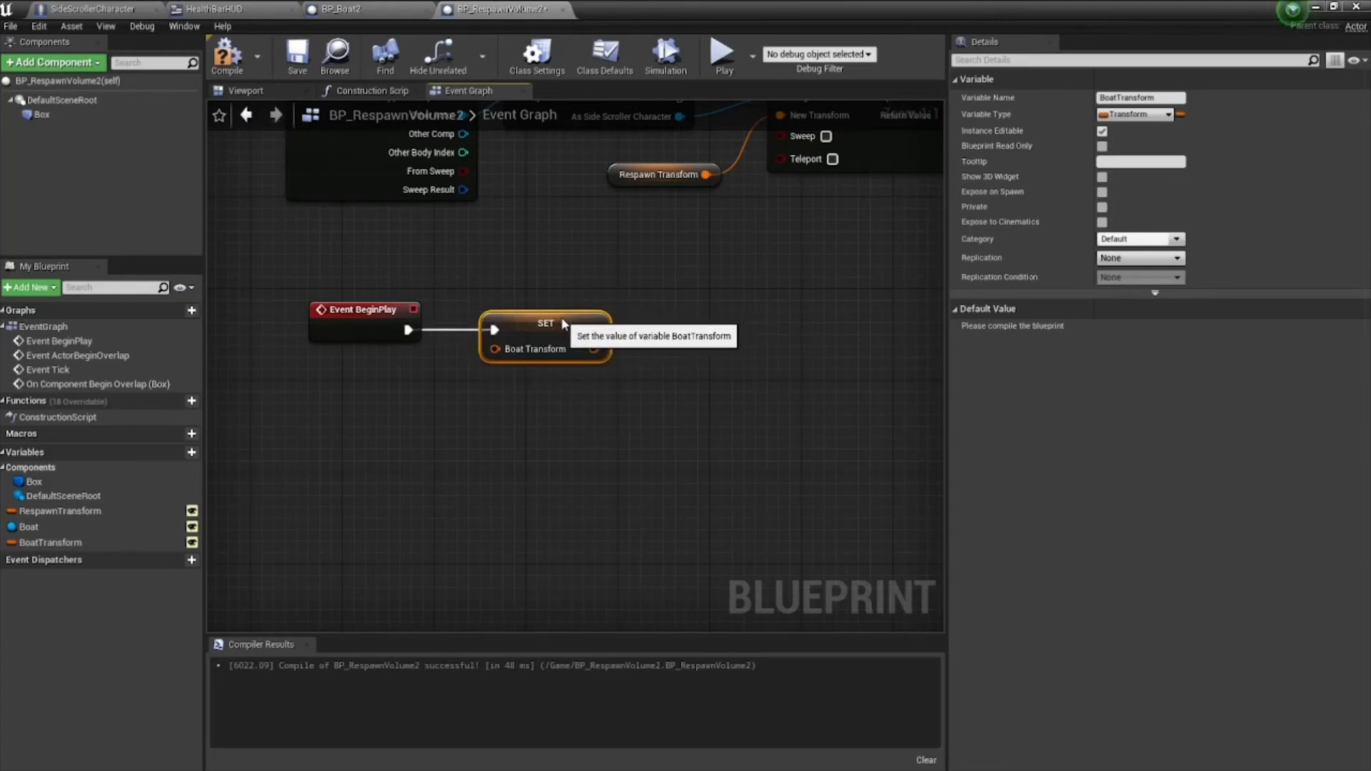
left_click_drag(561, 323, 573, 323)
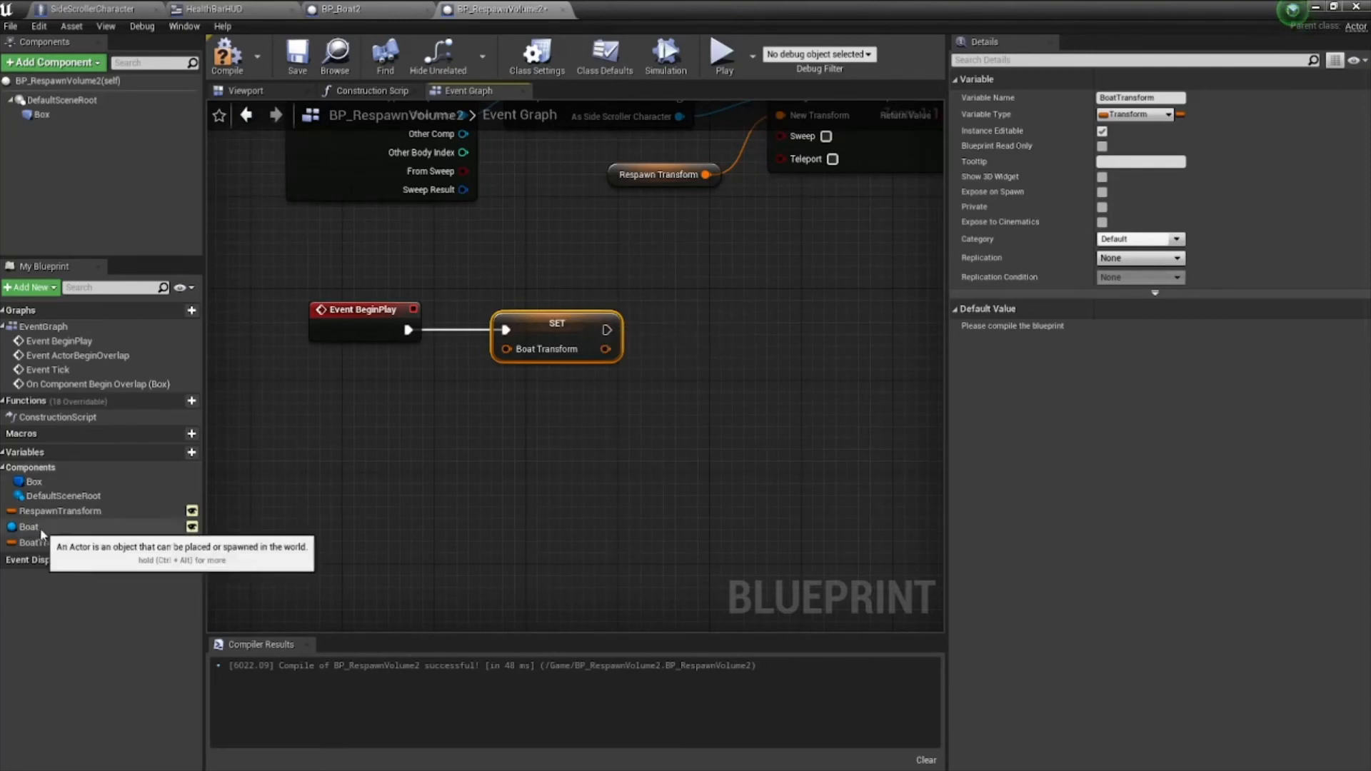
- Place a getter for the Boat variable below Event BeginPlay and feed it into a GetActorTransform node
left_click_drag(42, 534, 296, 451)
left_click(332, 462)
left_click_drag(334, 405, 300, 405)
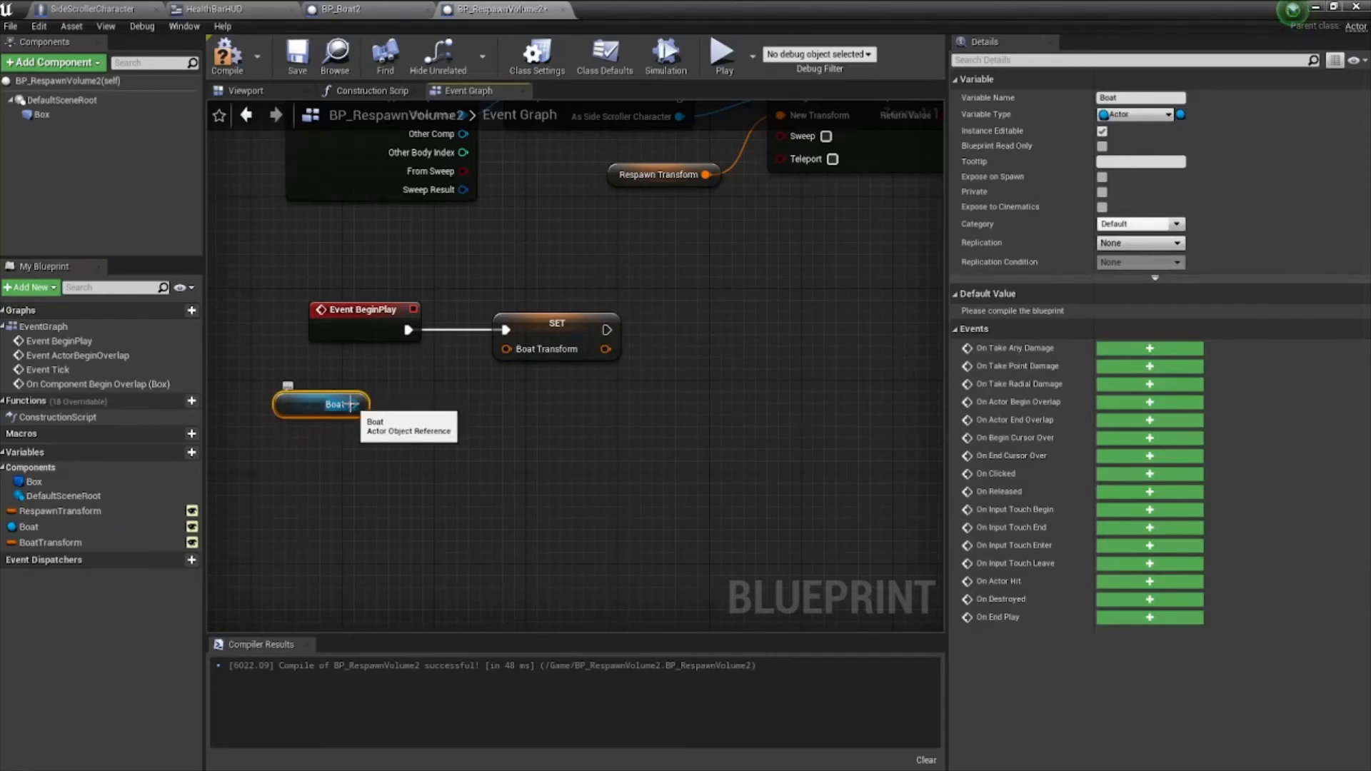
left_click_drag(351, 404, 407, 410)
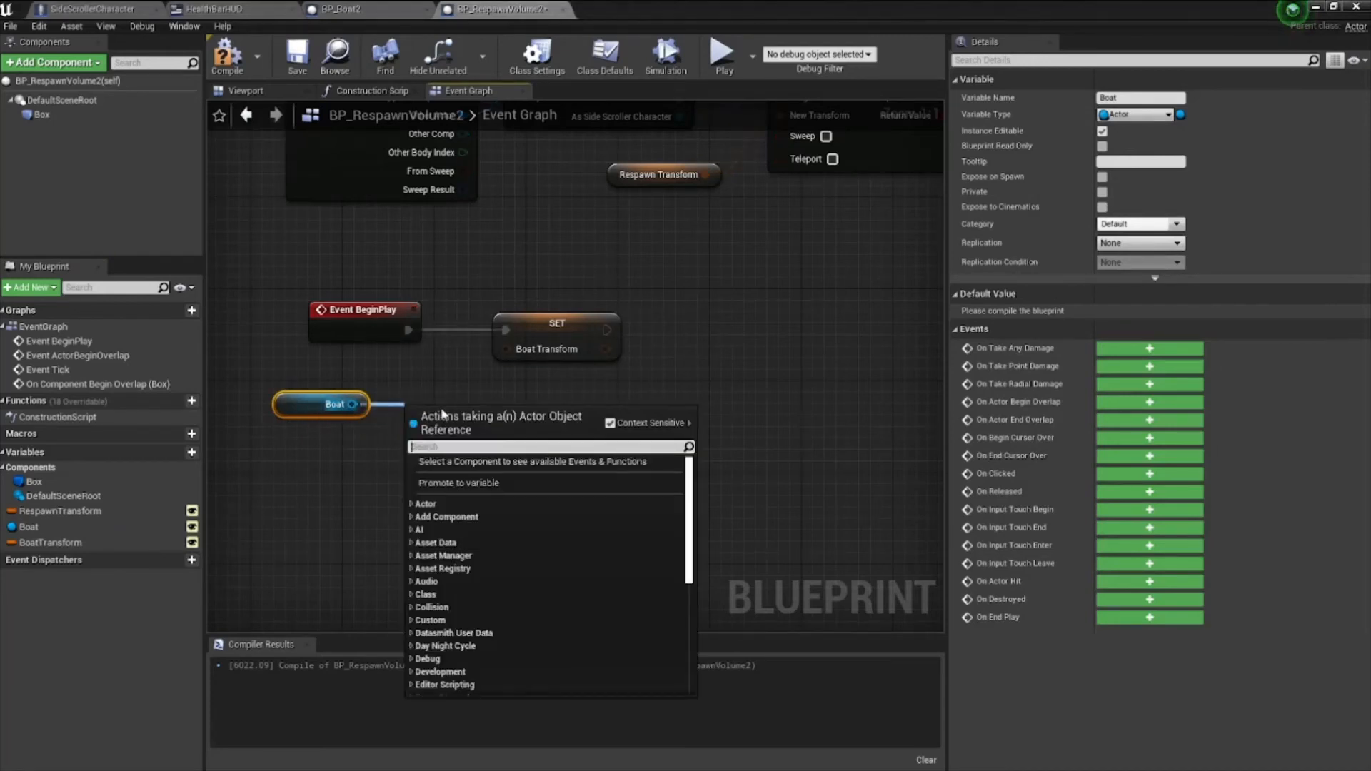
type("getac")
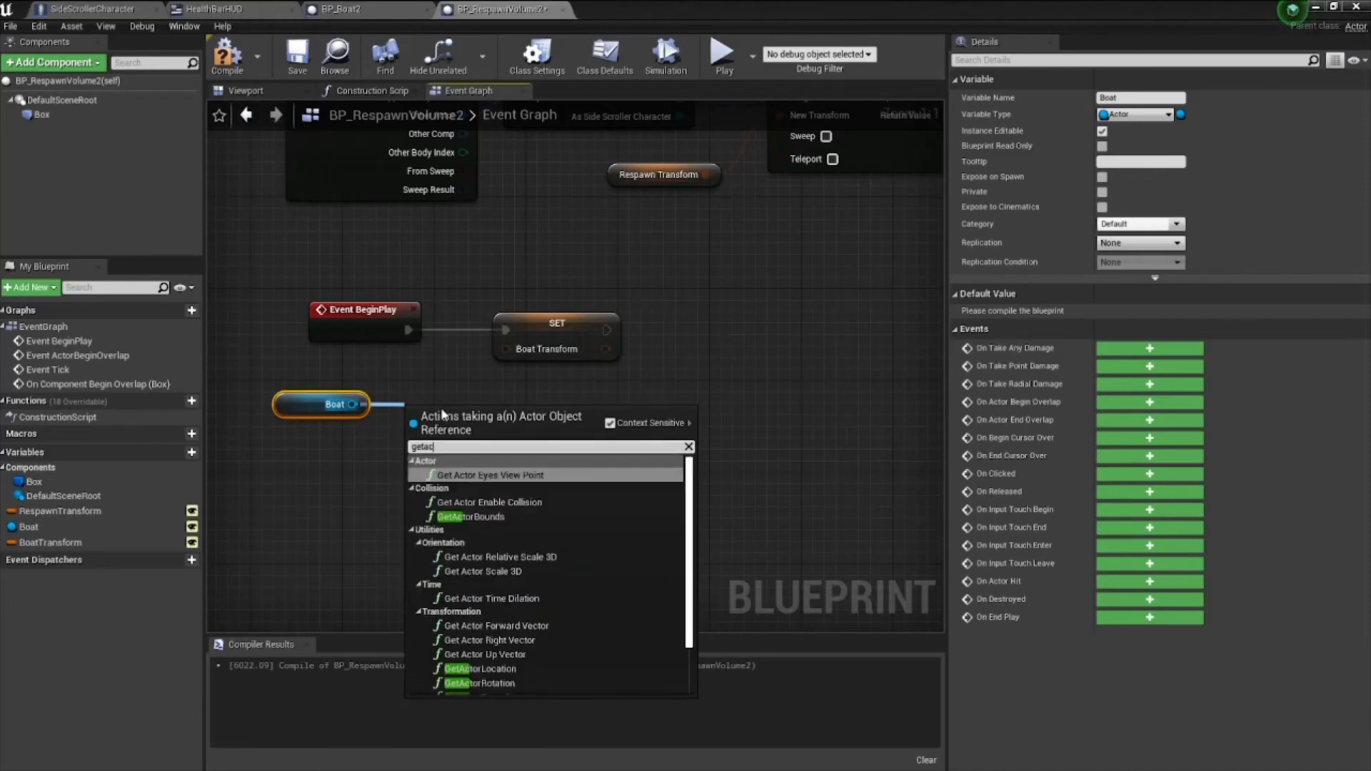
type("tortra")
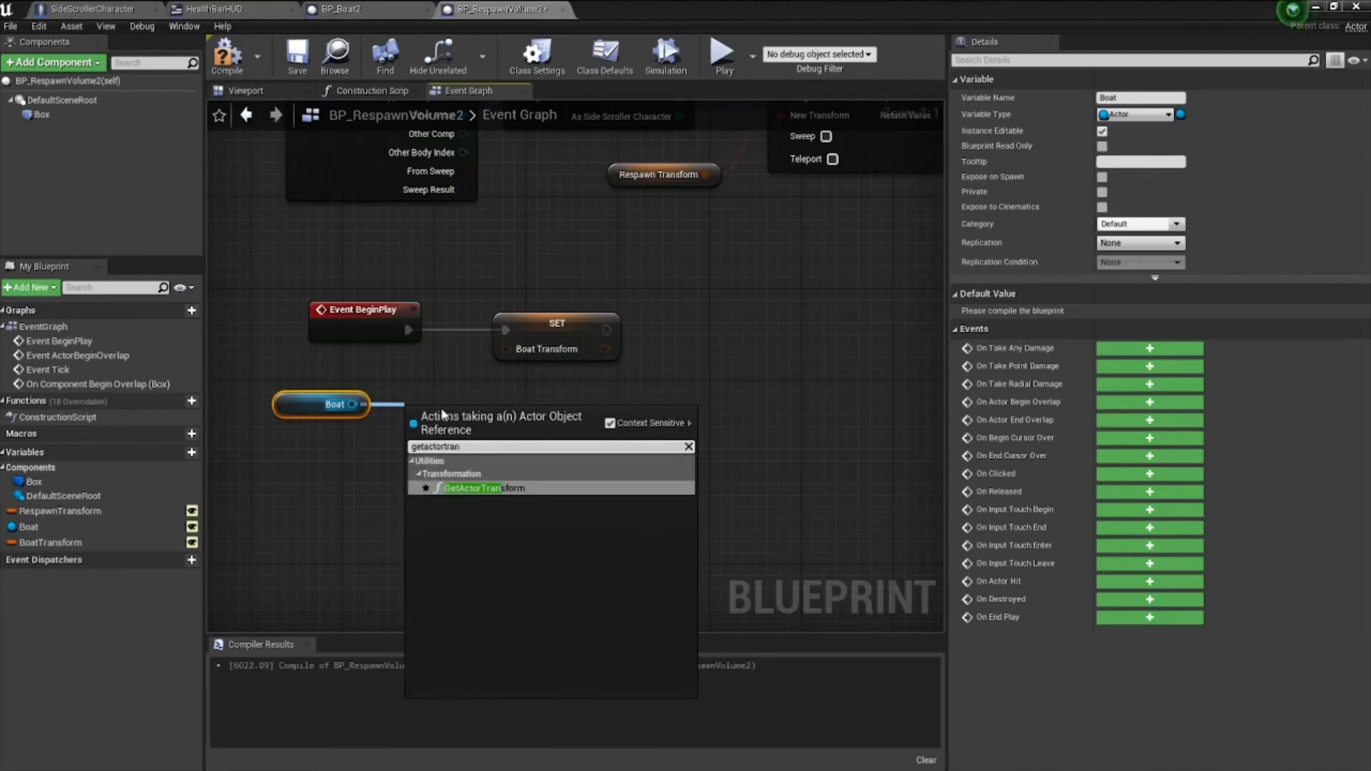
type("n")
left_click(486, 489)
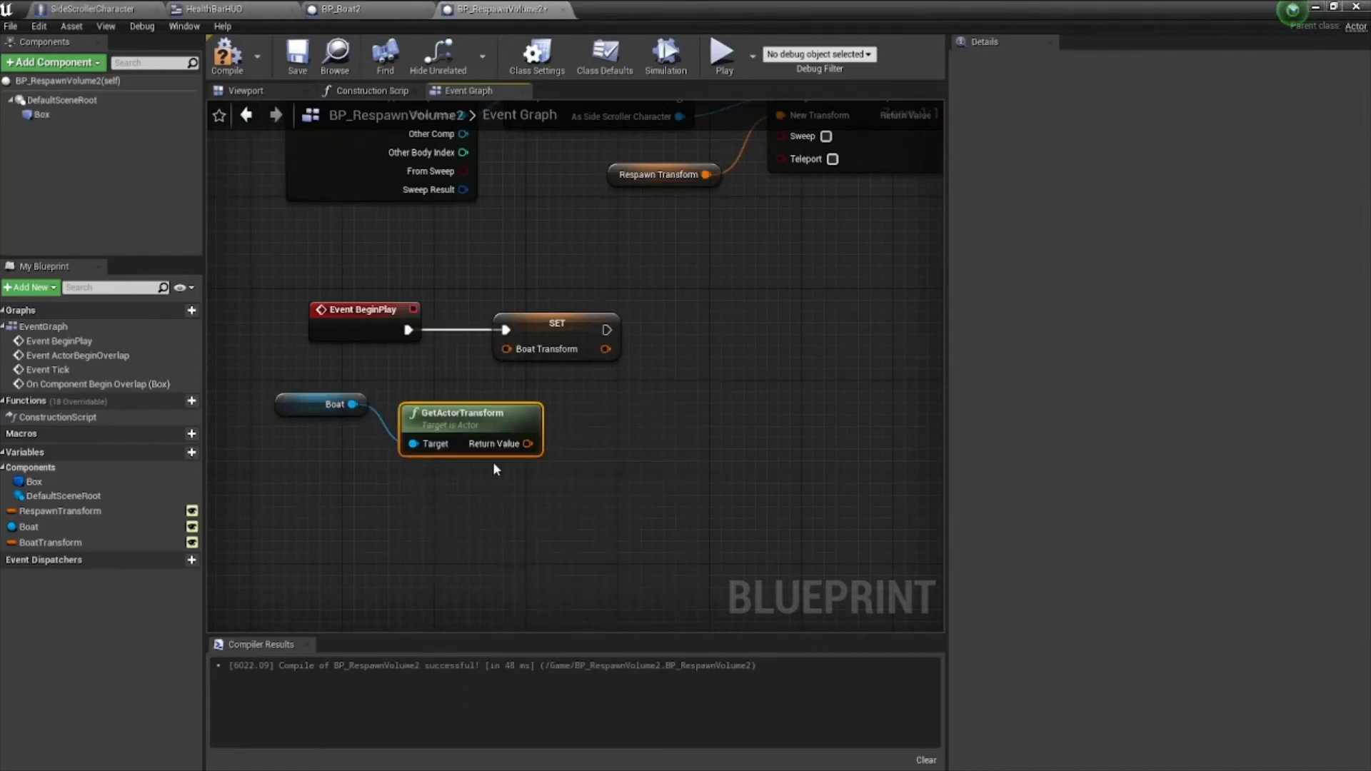
- Tidy the BeginPlay nodes, connect GetActorTransform's return value to the Set node's Boat Transform input, and compile and save the blueprint
left_click_drag(293, 404, 246, 392)
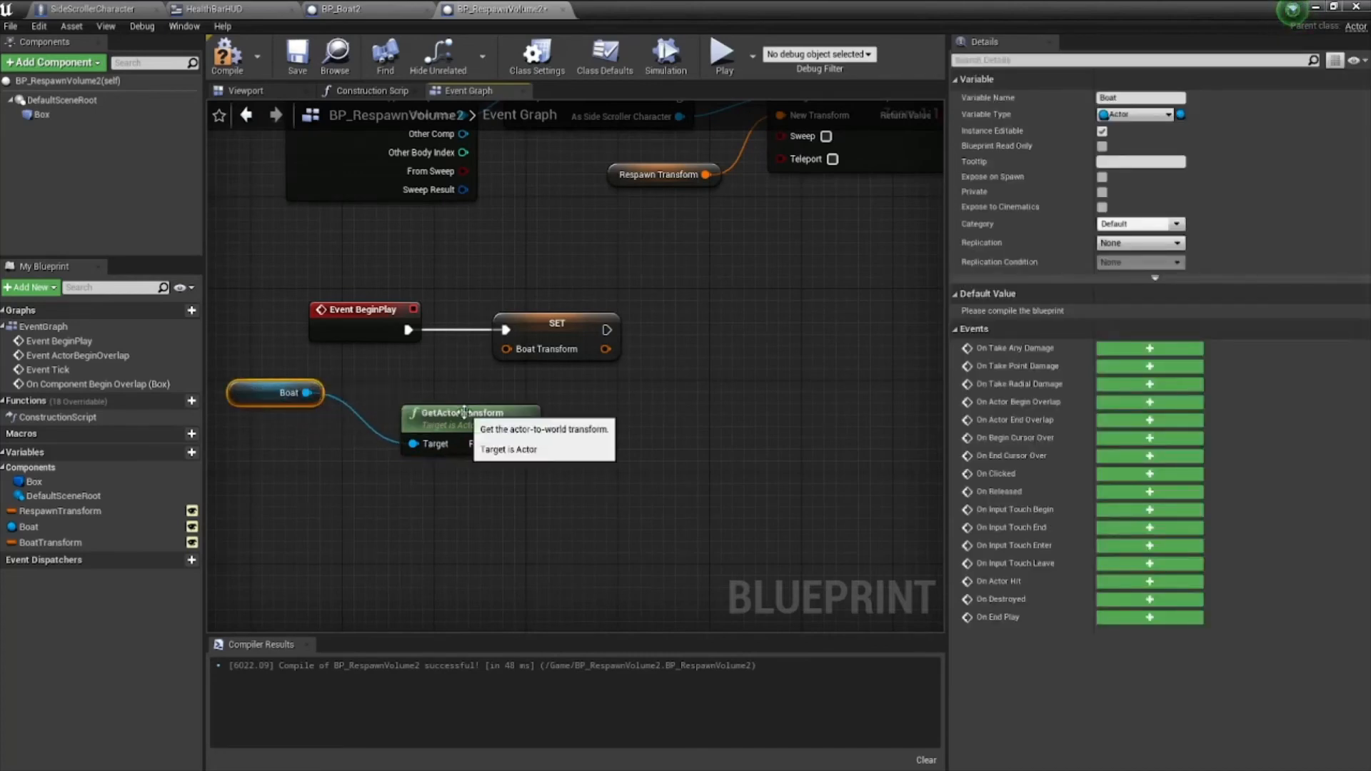
left_click_drag(464, 423, 419, 399)
left_click_drag(551, 347, 586, 335)
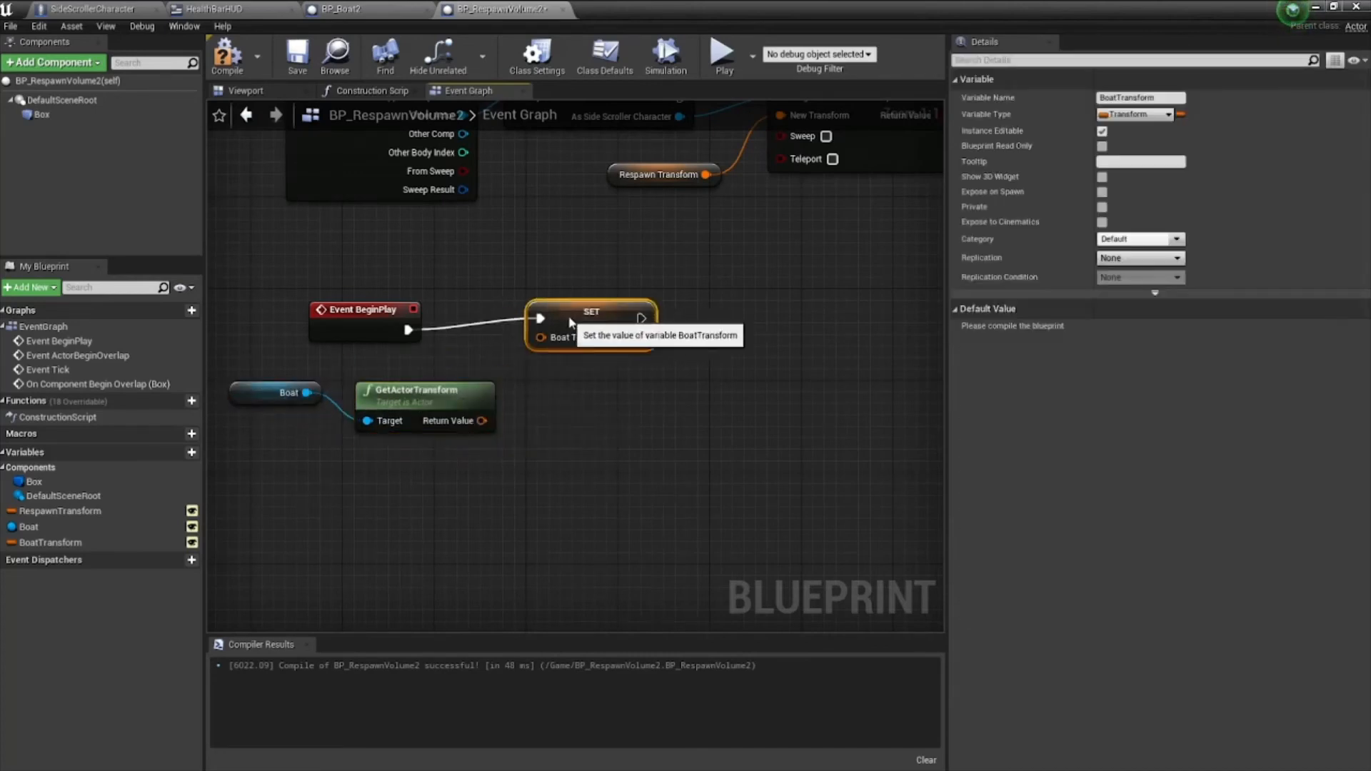
left_click_drag(488, 381, 544, 340)
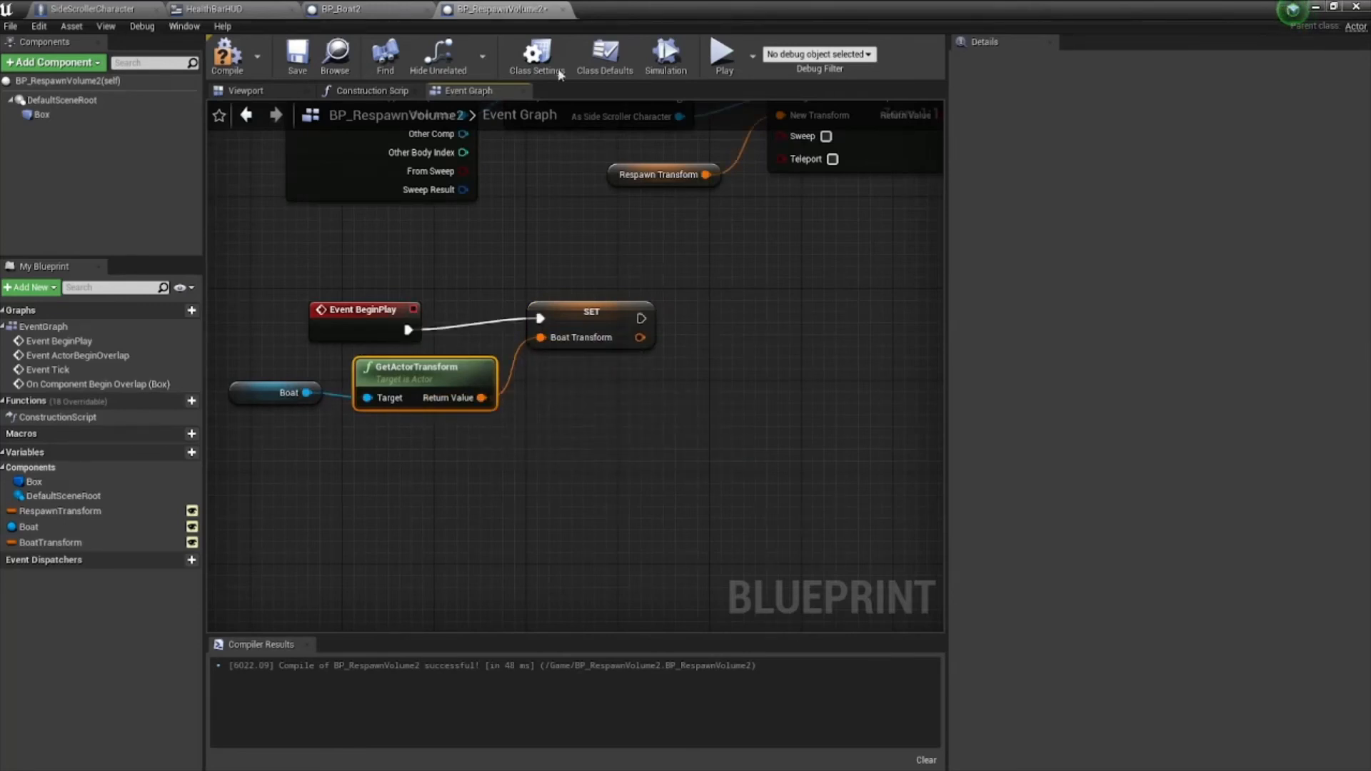
left_click(227, 57)
left_click(297, 57)
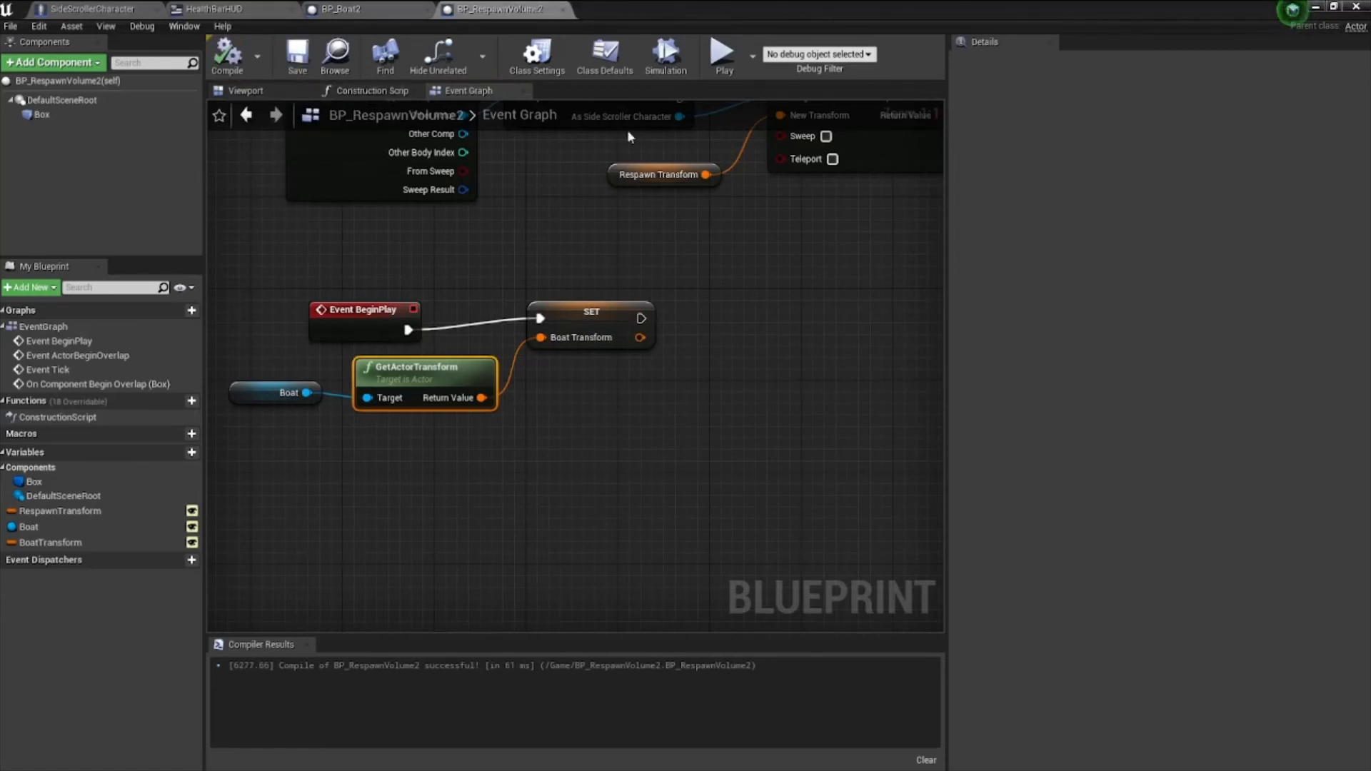
- Add a Get All Actors Of Class node after SetActorTransform in the overlap chain and align it with that node
right_click_drag(719, 225, 728, 316)
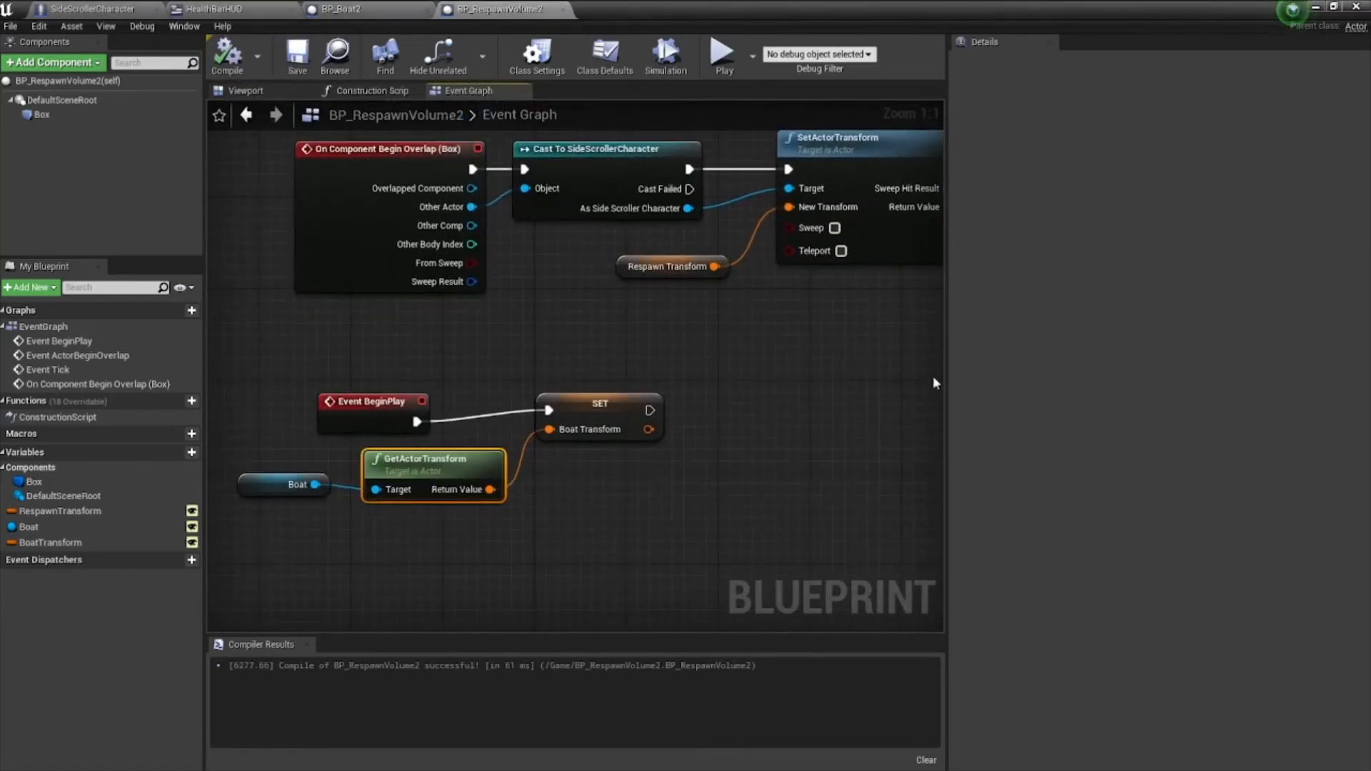
right_click_drag(907, 354, 799, 352)
right_click_drag(829, 303, 343, 469)
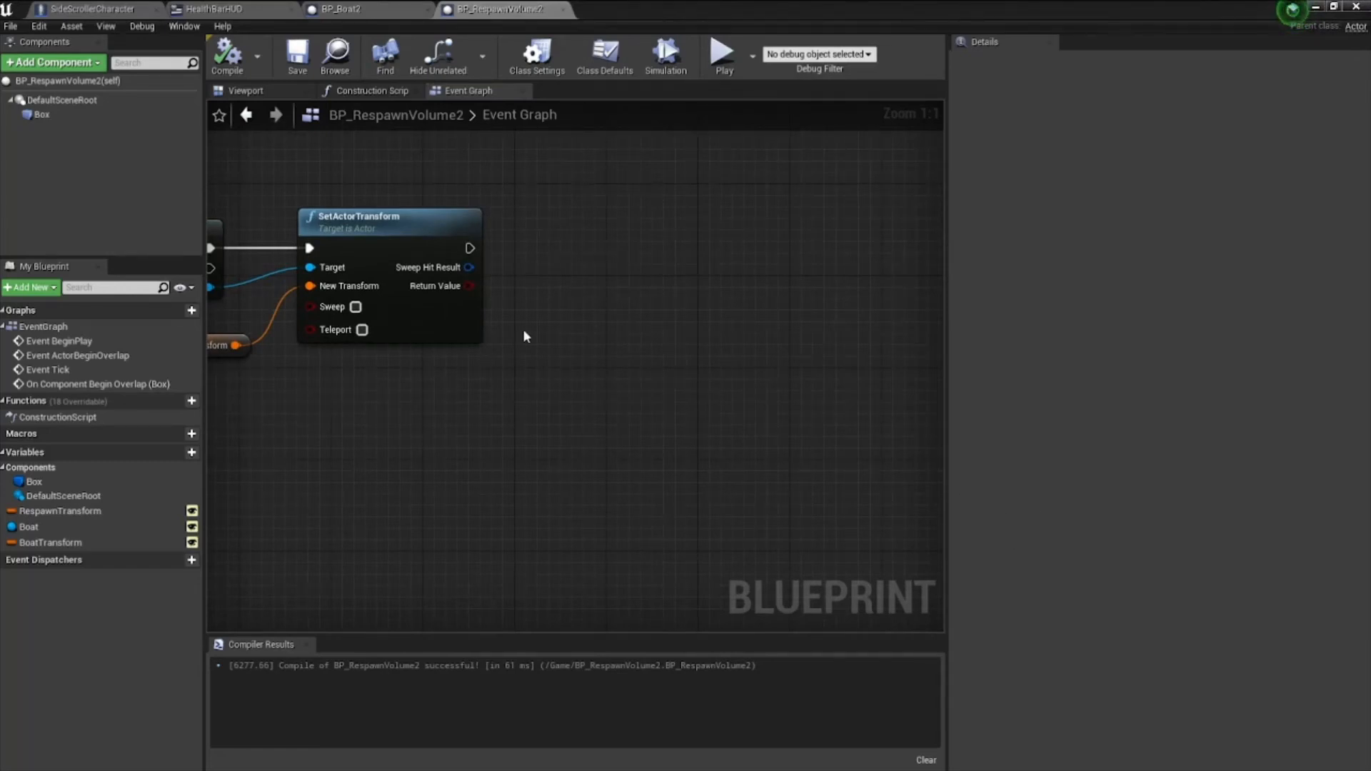
mouse_move(325, 410)
right_mouse_down()
mouse_move(703, 411)
mouse_move(415, 388)
mouse_move(337, 392)
mouse_move(332, 411)
right_mouse_up()
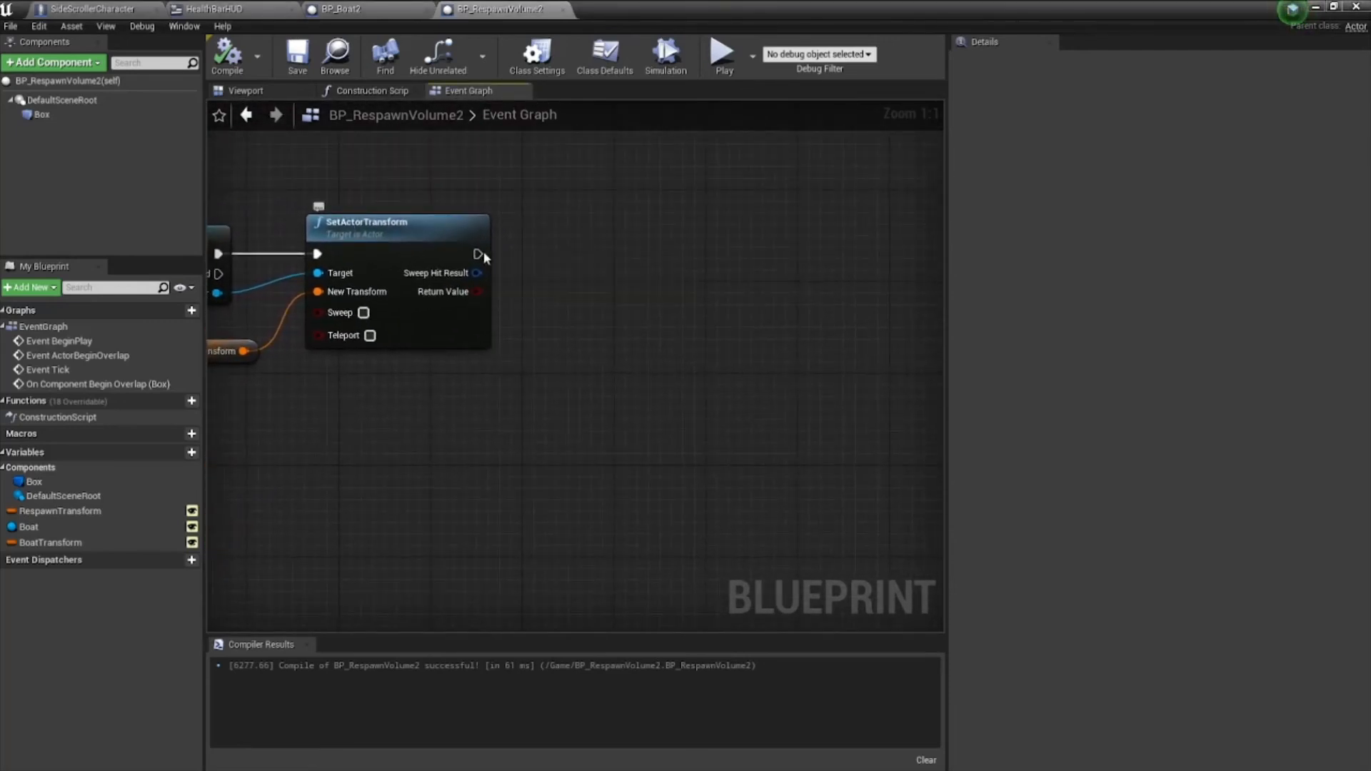
left_click_drag(476, 254, 543, 255)
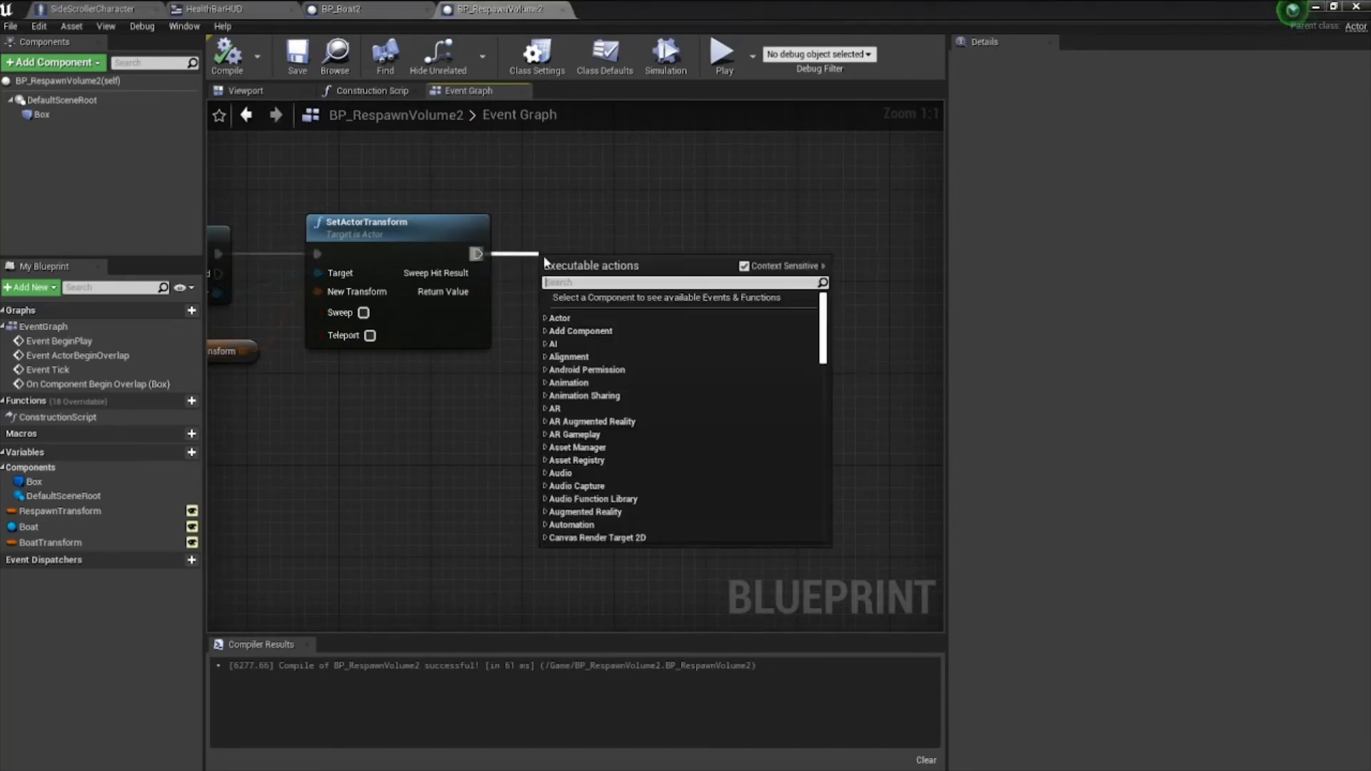
type("Get")
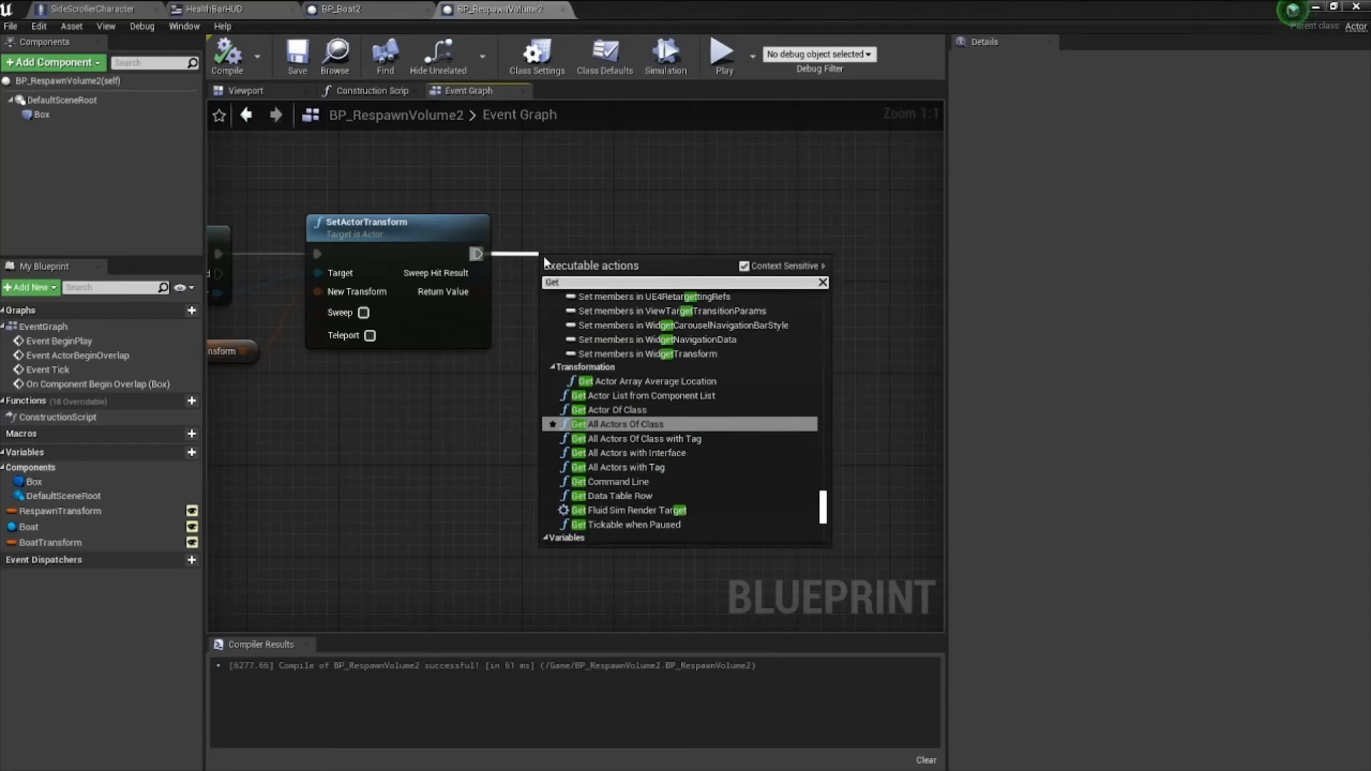
type(" all actors")
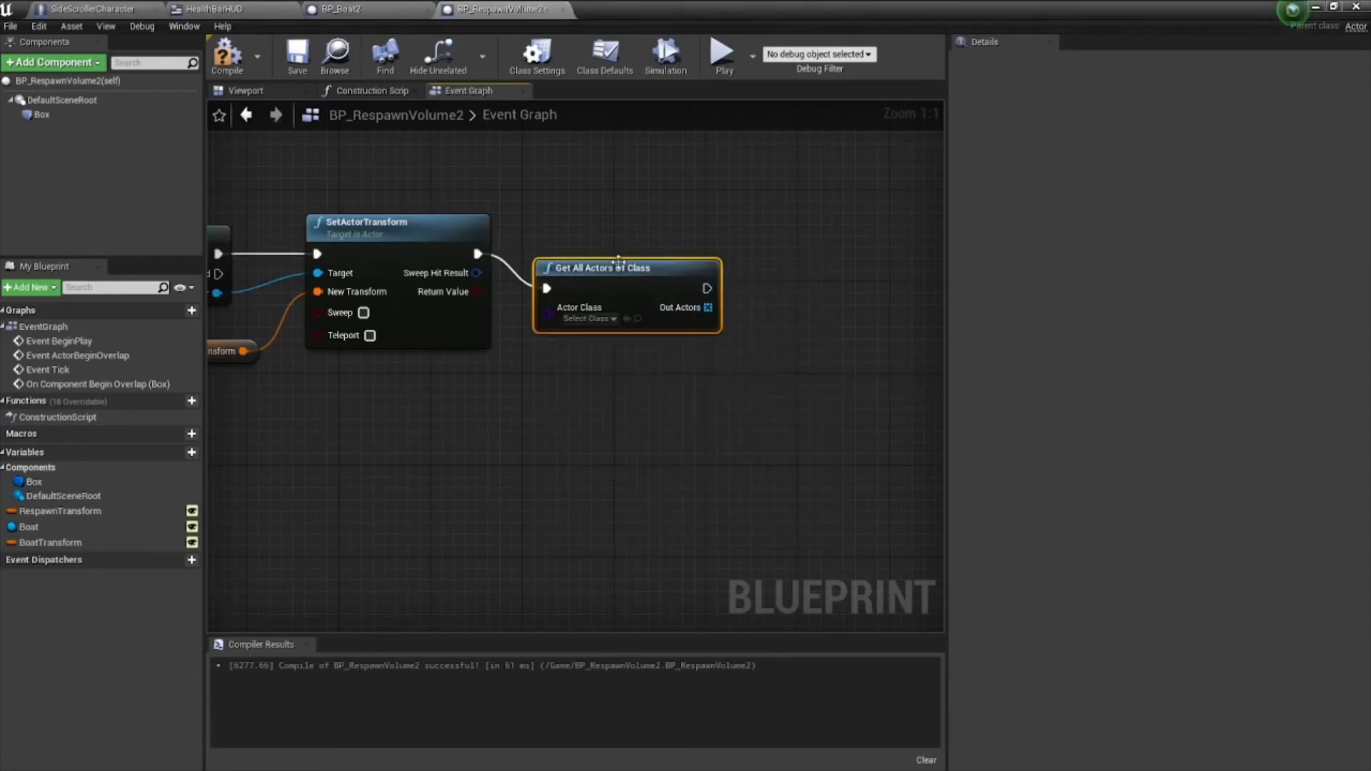
left_click(617, 338)
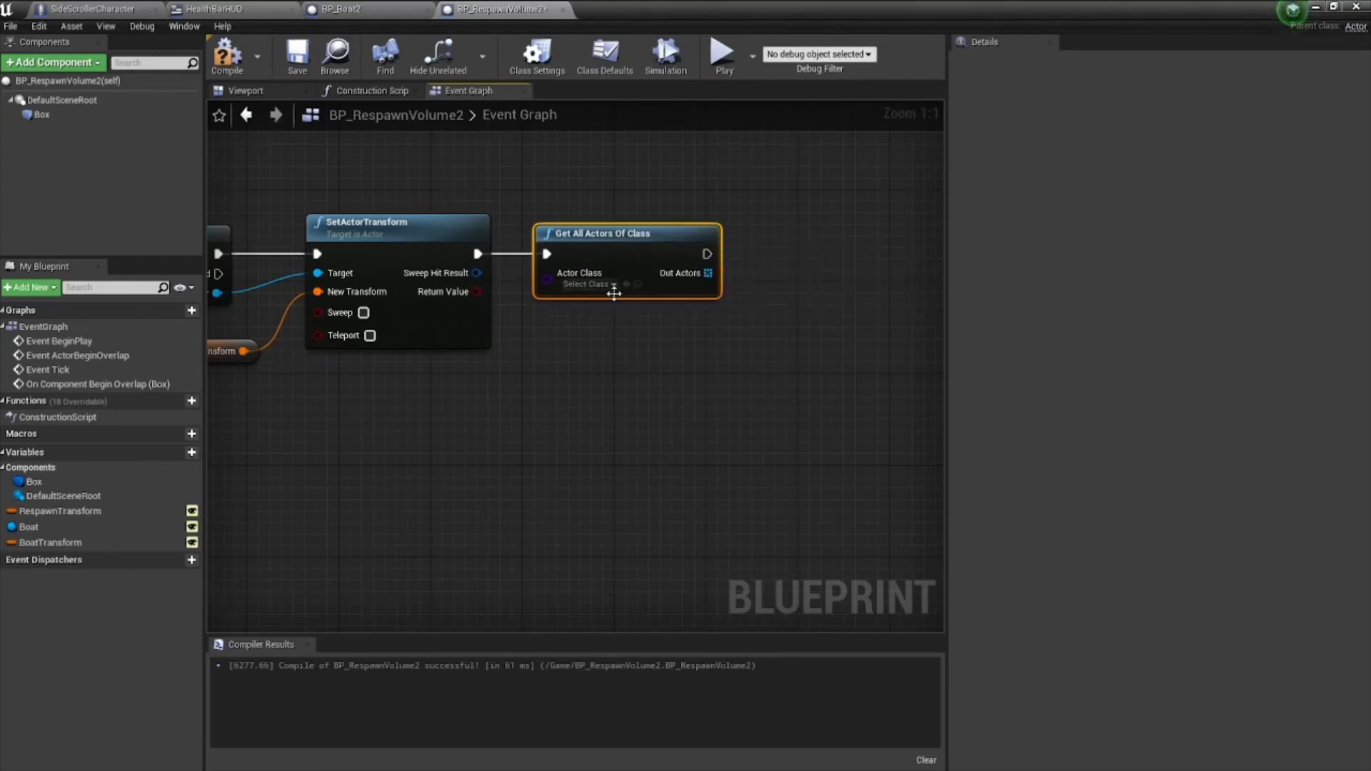
- Set the Get All Actors Of Class node's Actor Class to BP_Boat2 and check that blueprint in the project content
left_click(589, 284)
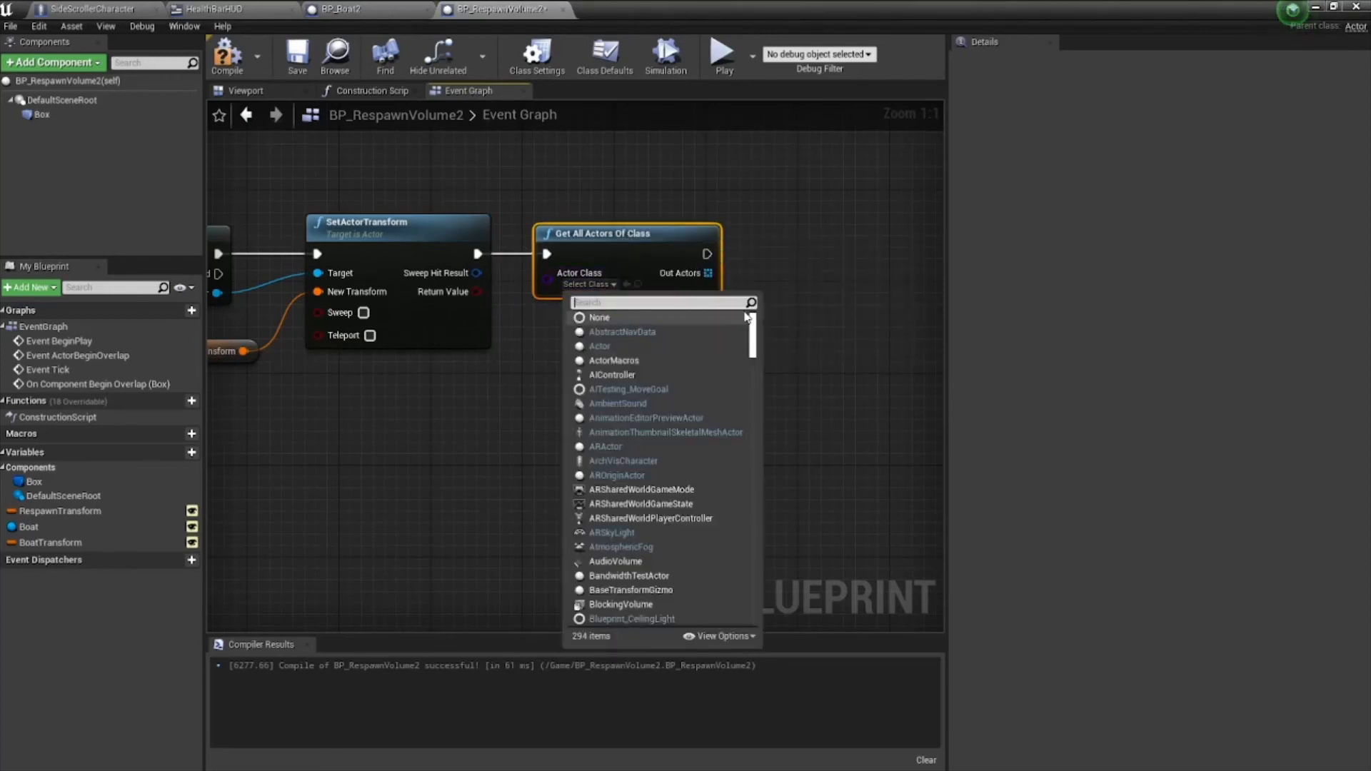
type("BP")
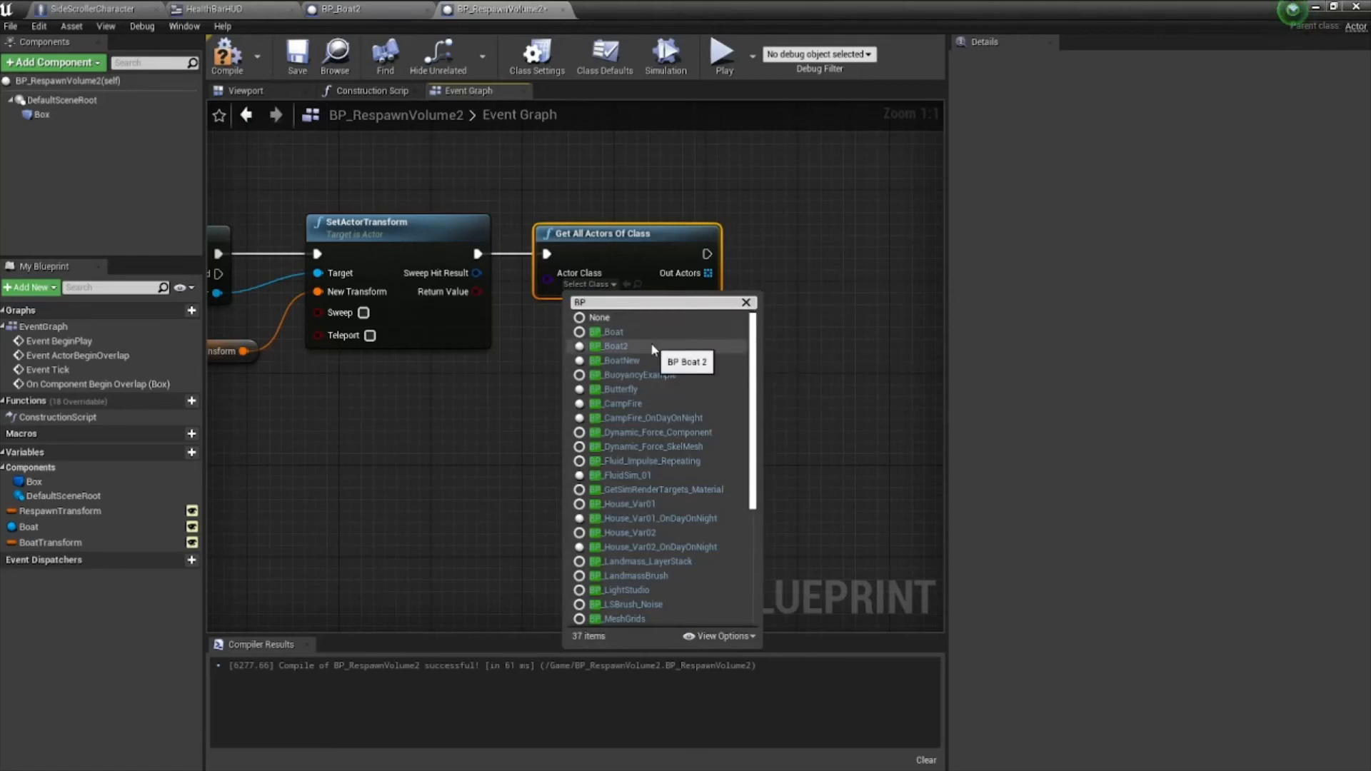
left_click(616, 346)
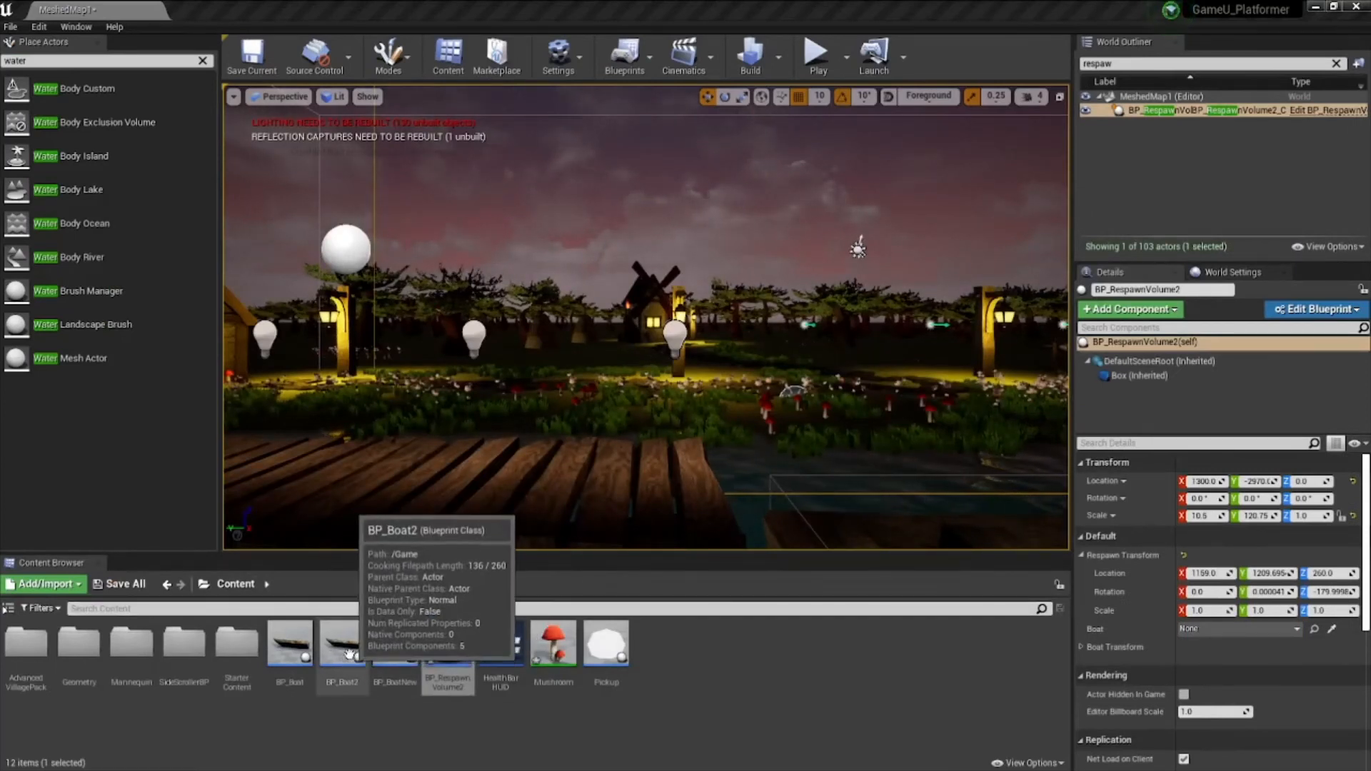
left_click(348, 654)
left_click_drag(833, 532, 833, 532)
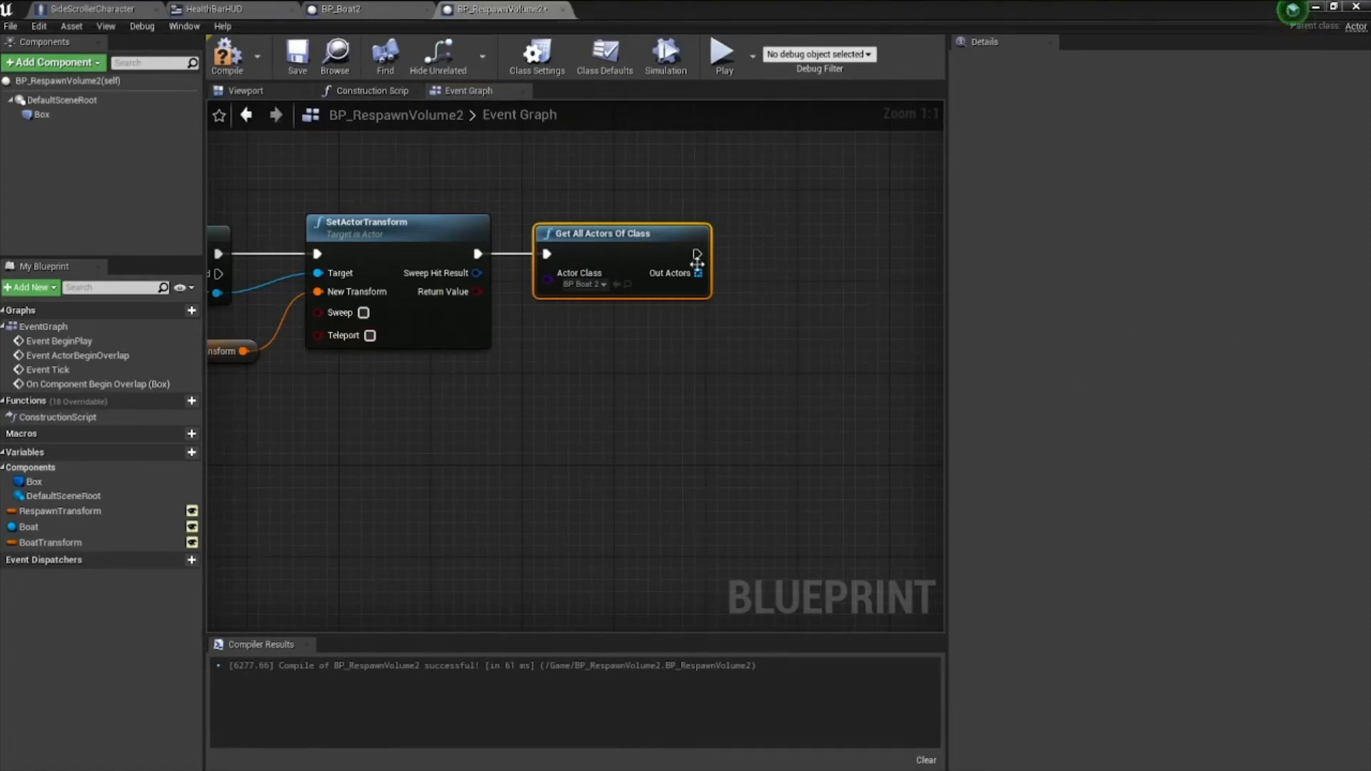
- Add a Get (a copy) array node fed by the Out Actors output of Get All Actors Of Class
left_click_drag(698, 272, 777, 336)
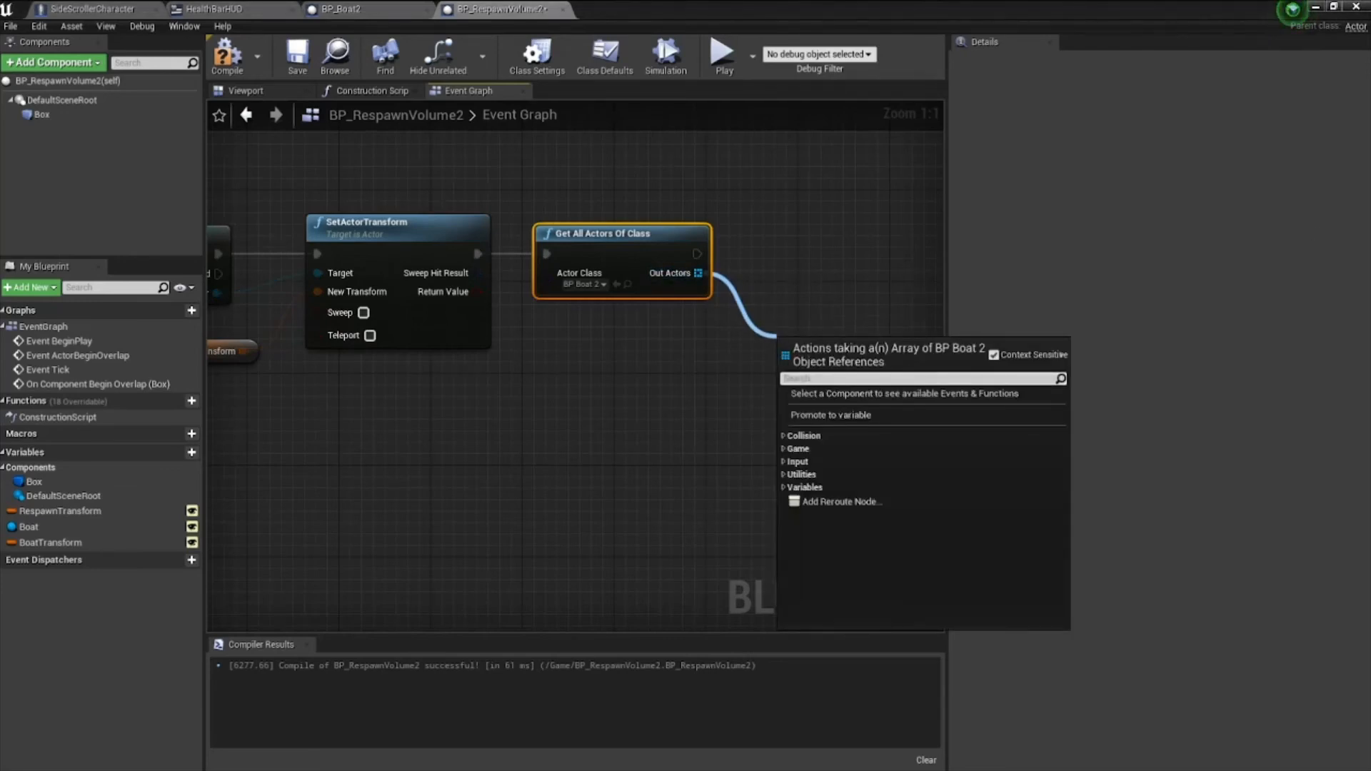
key("Escape")
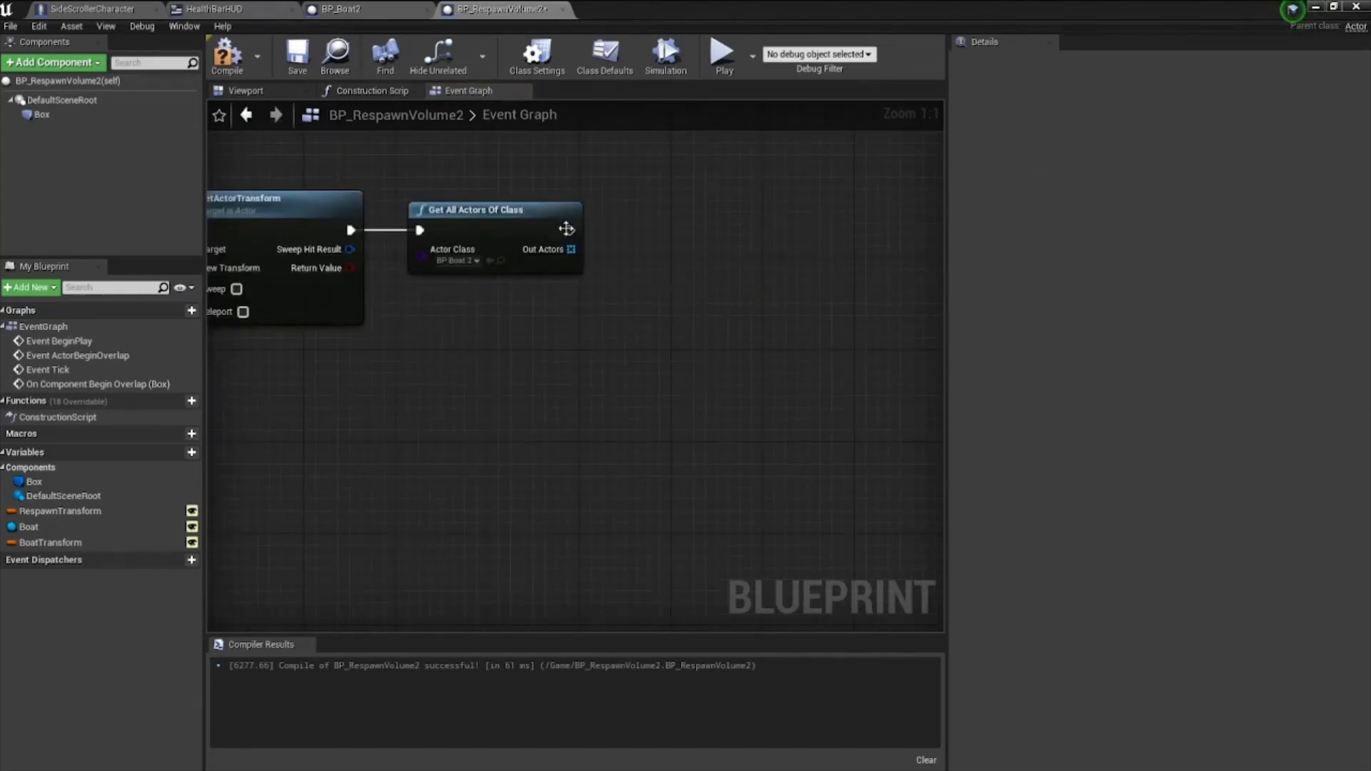
left_click_drag(572, 249, 623, 283)
type("get")
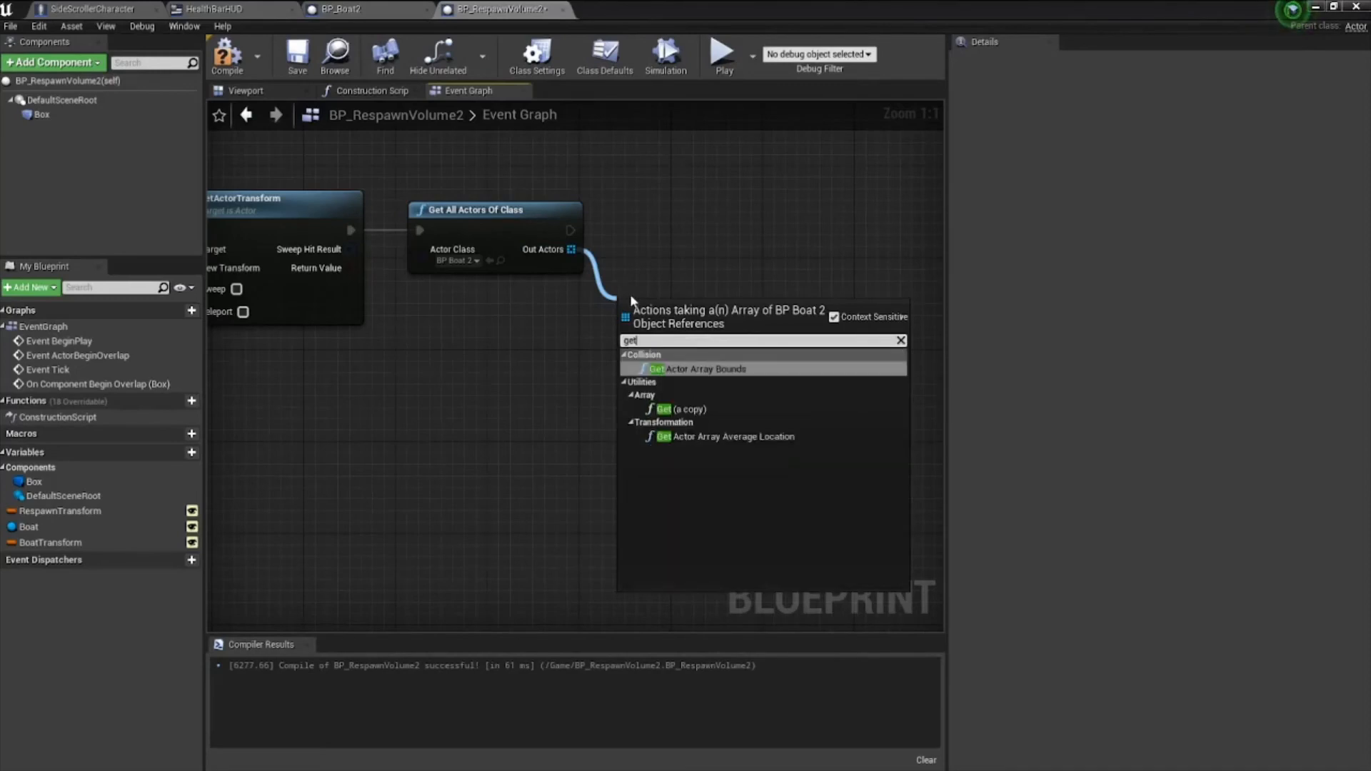
left_click(696, 408)
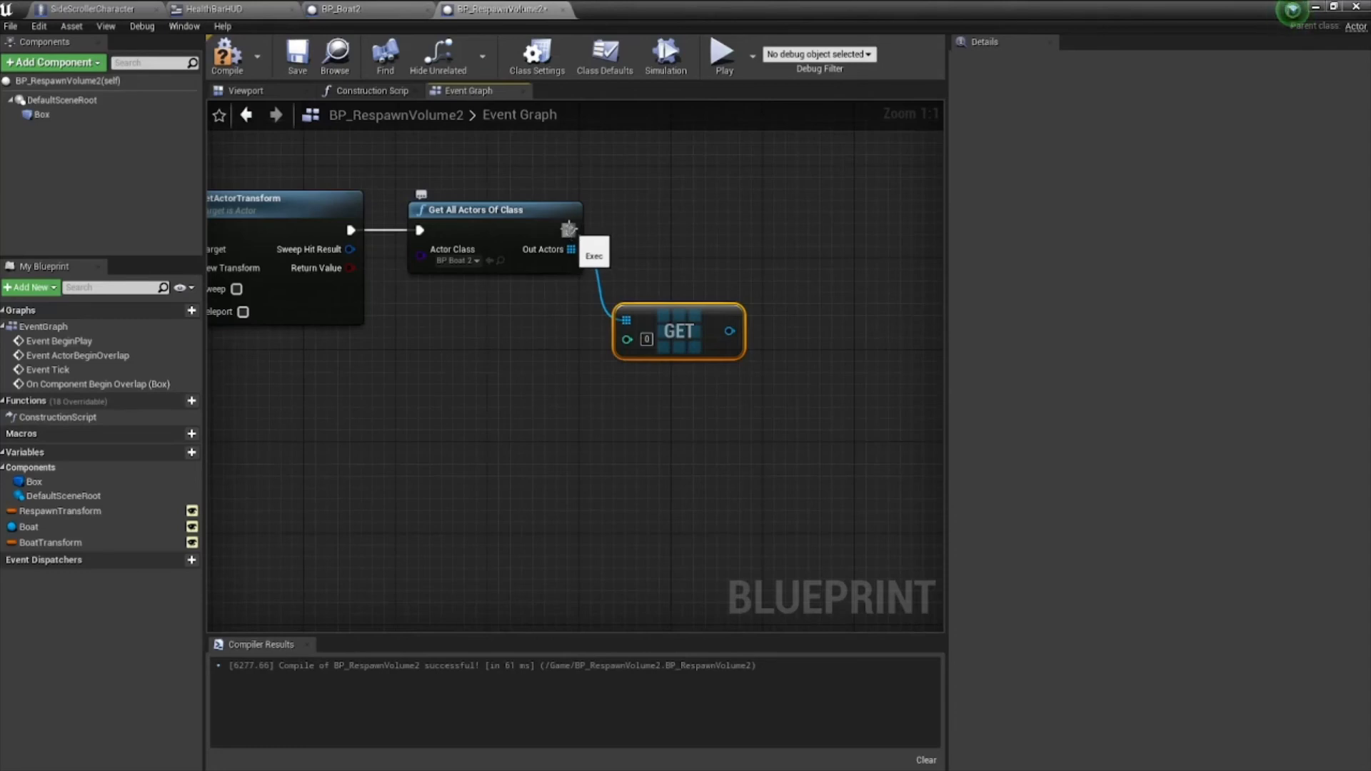
- Add an aligned DestroyActor node after Get All Actors Of Class and connect the array GET output to its Target
left_click_drag(568, 229, 777, 237)
type("des")
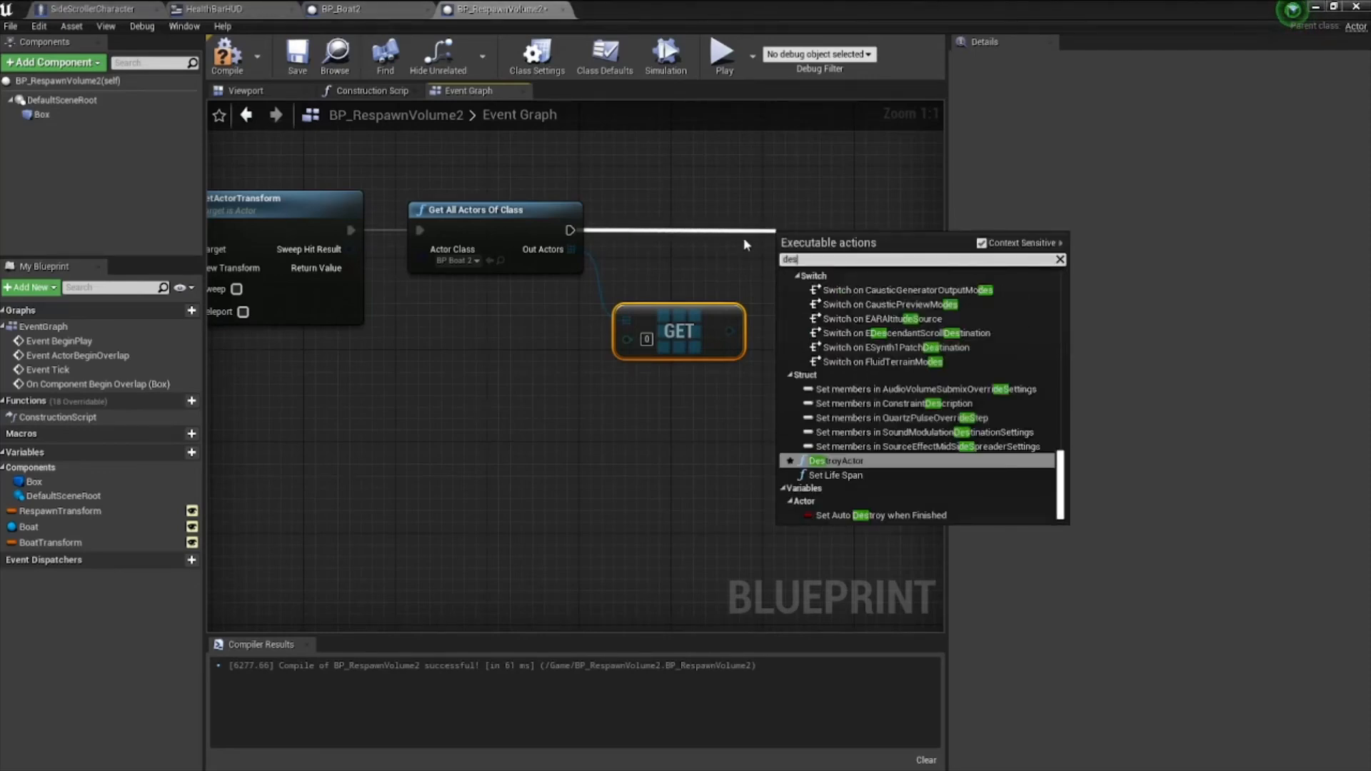
type("troy")
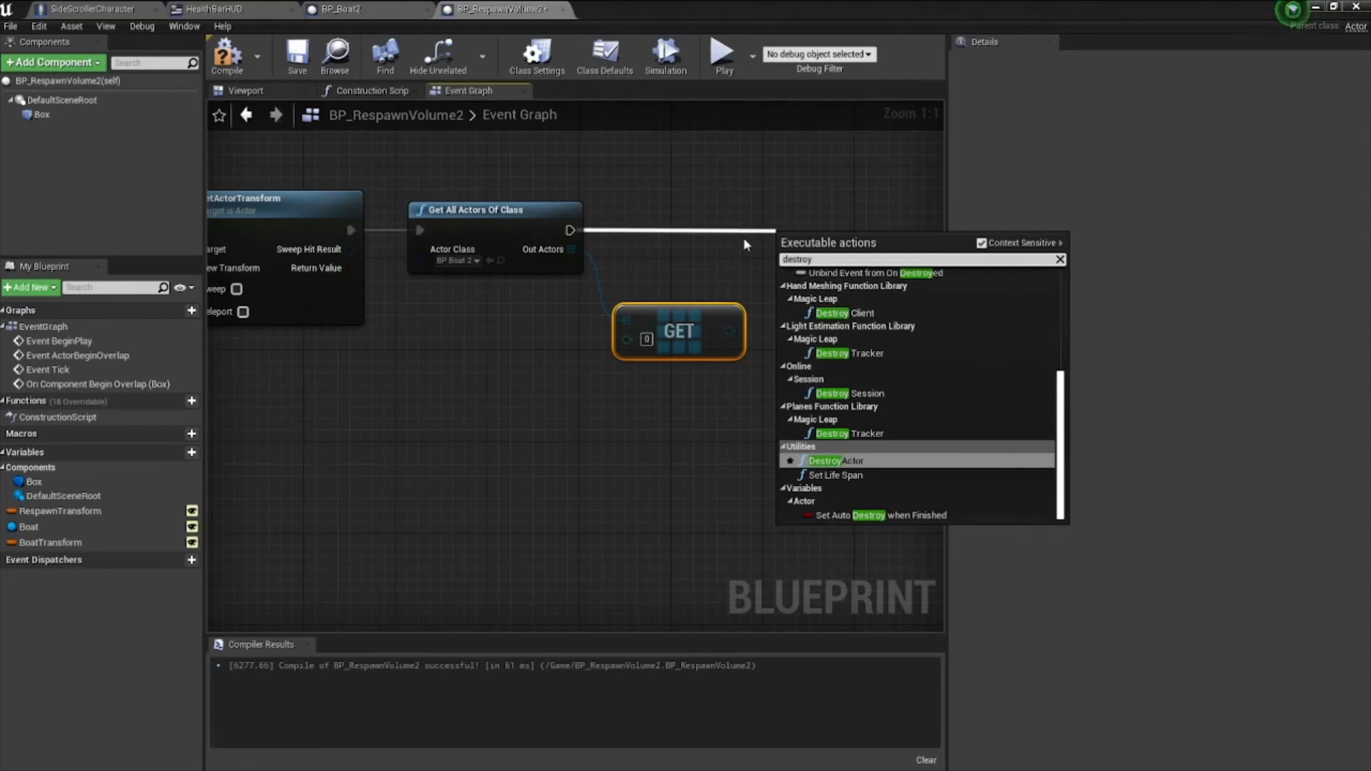
left_click(868, 459)
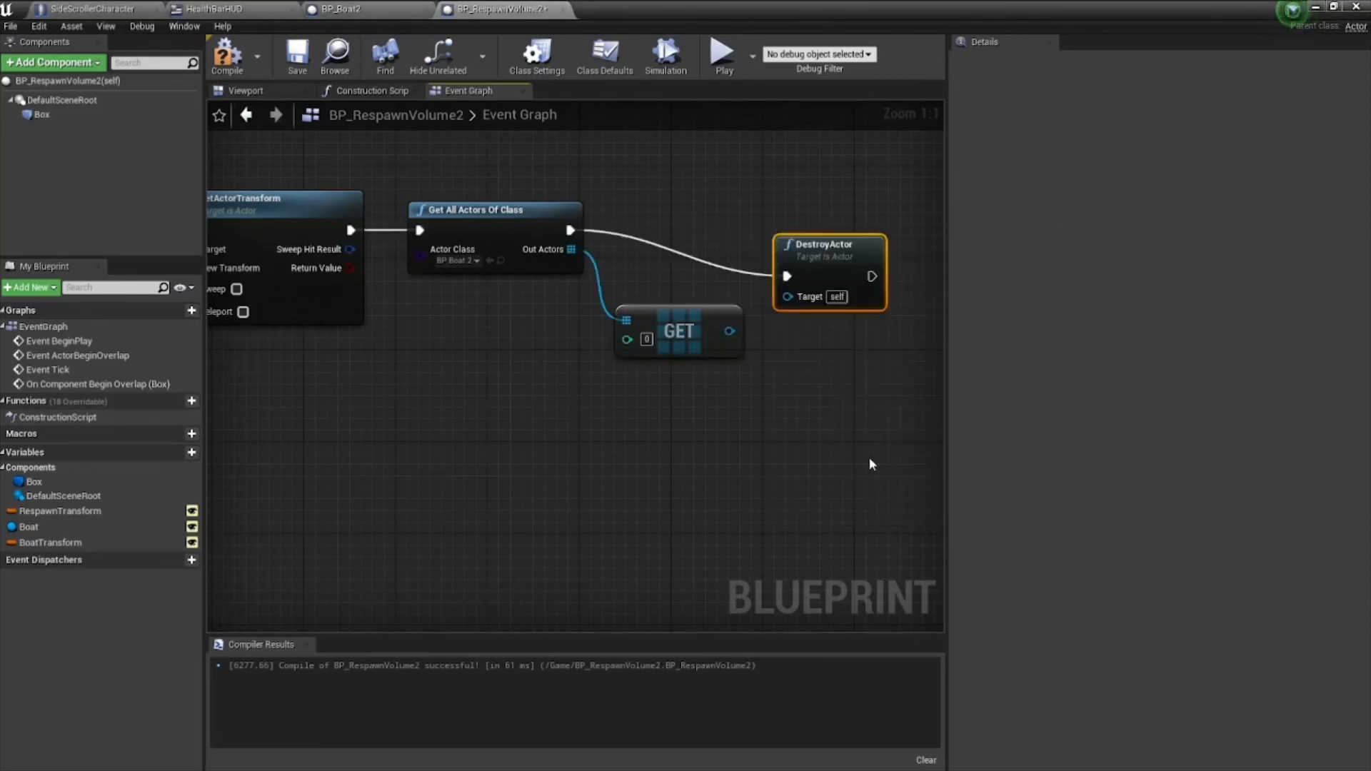
right_click_drag(898, 386, 682, 369)
left_click_drag(635, 228, 642, 183)
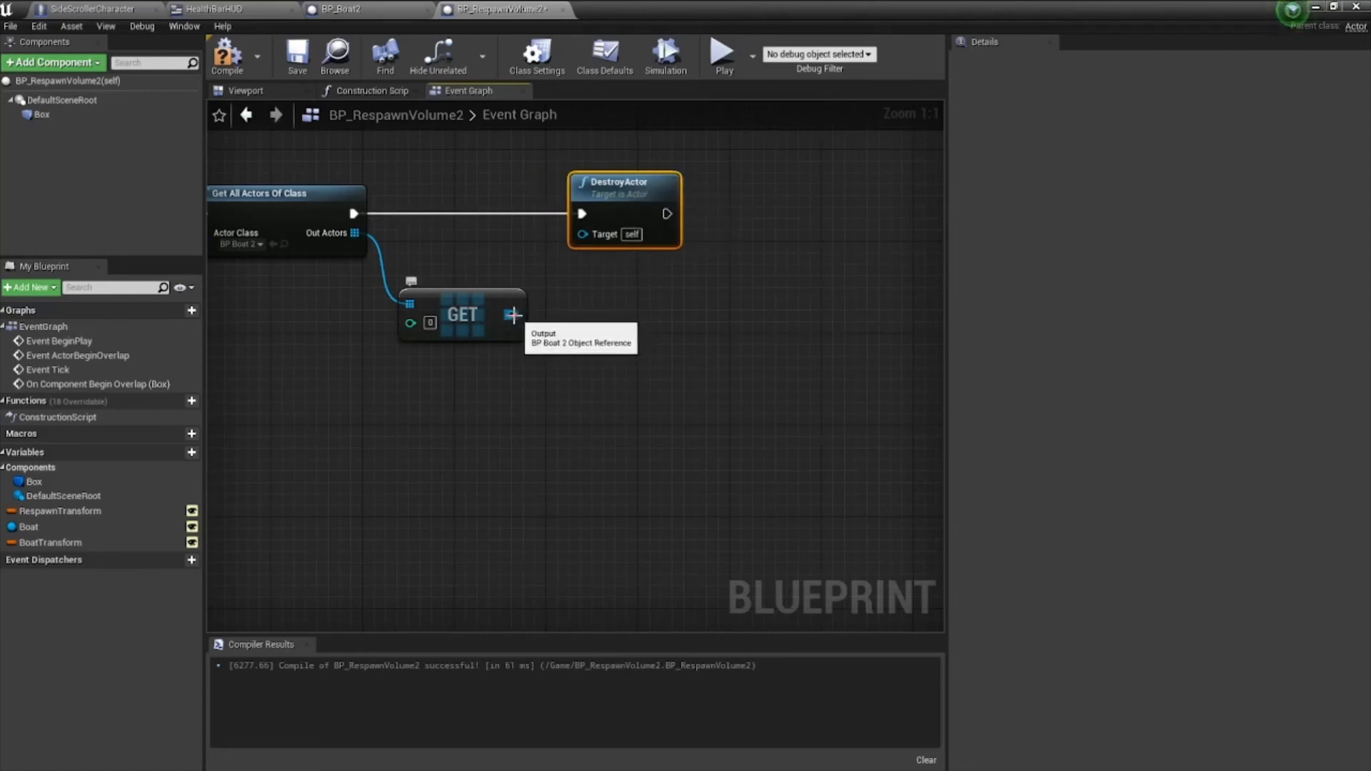
left_click_drag(513, 315, 583, 233)
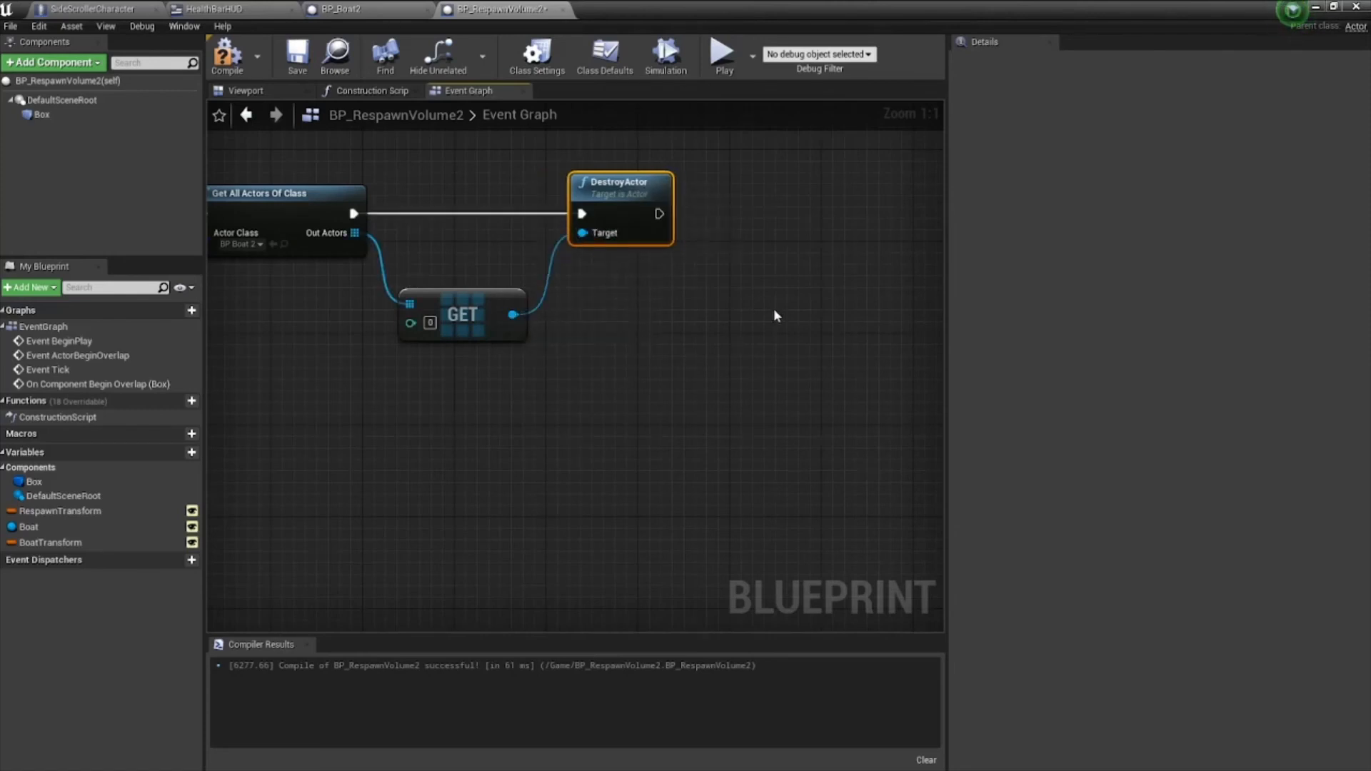
- Add a Spawn Actor from Class node after DestroyActor and align it with the execution line
right_click_drag(799, 321, 621, 315)
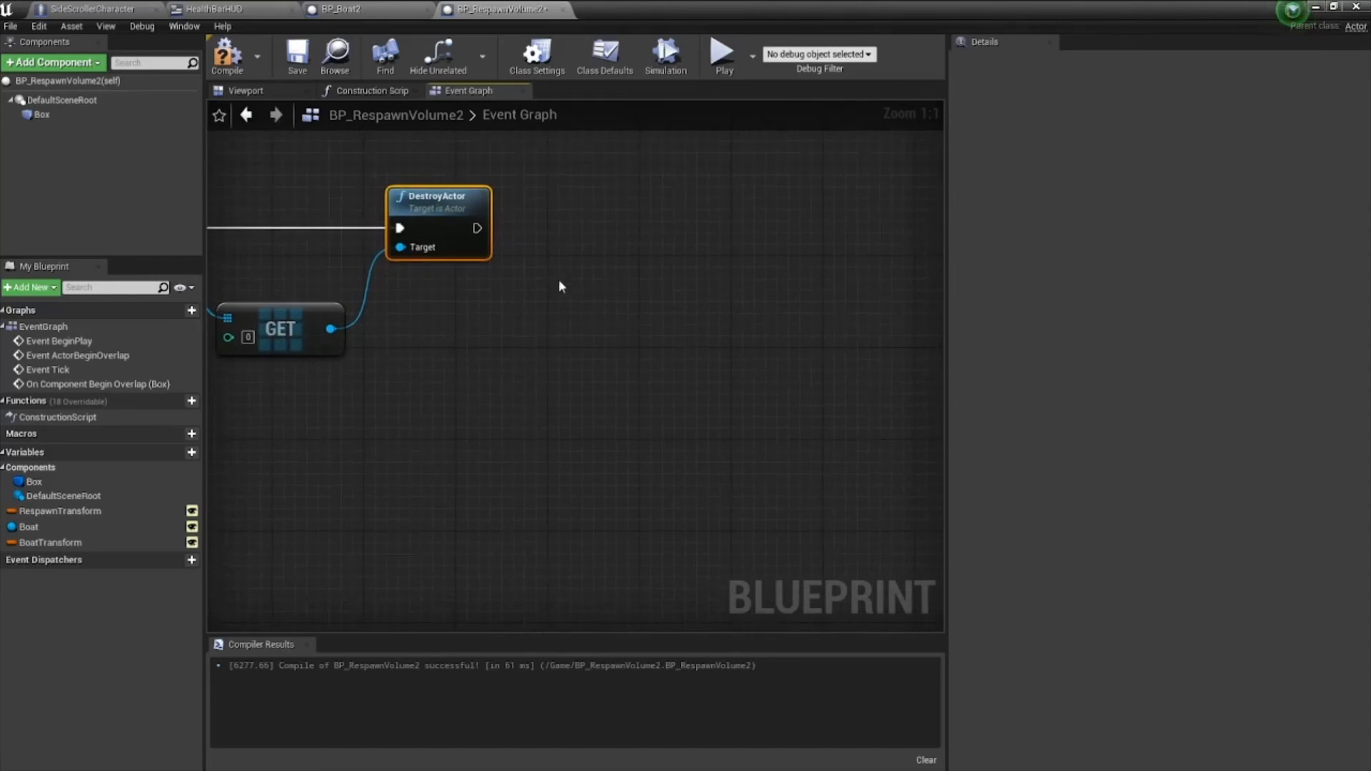
left_click_drag(475, 229, 565, 228)
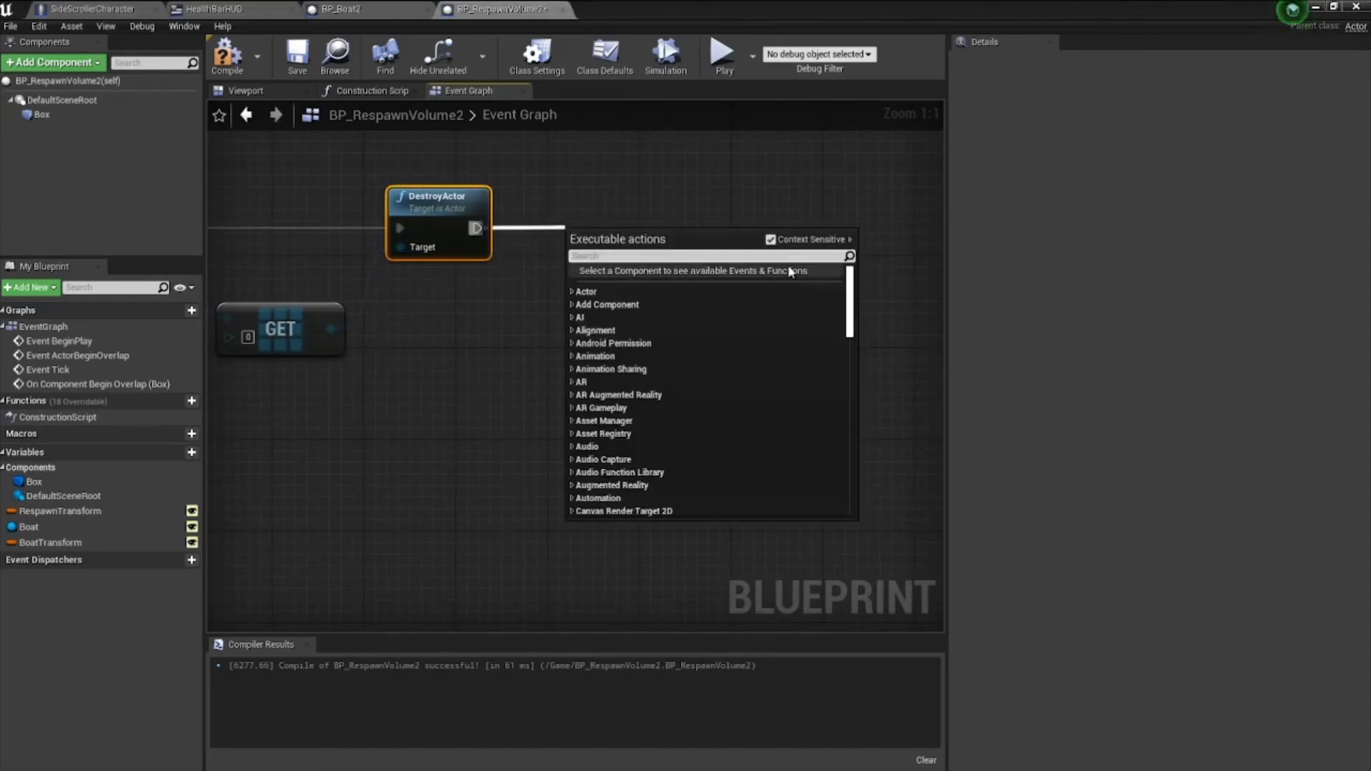
type("spawn")
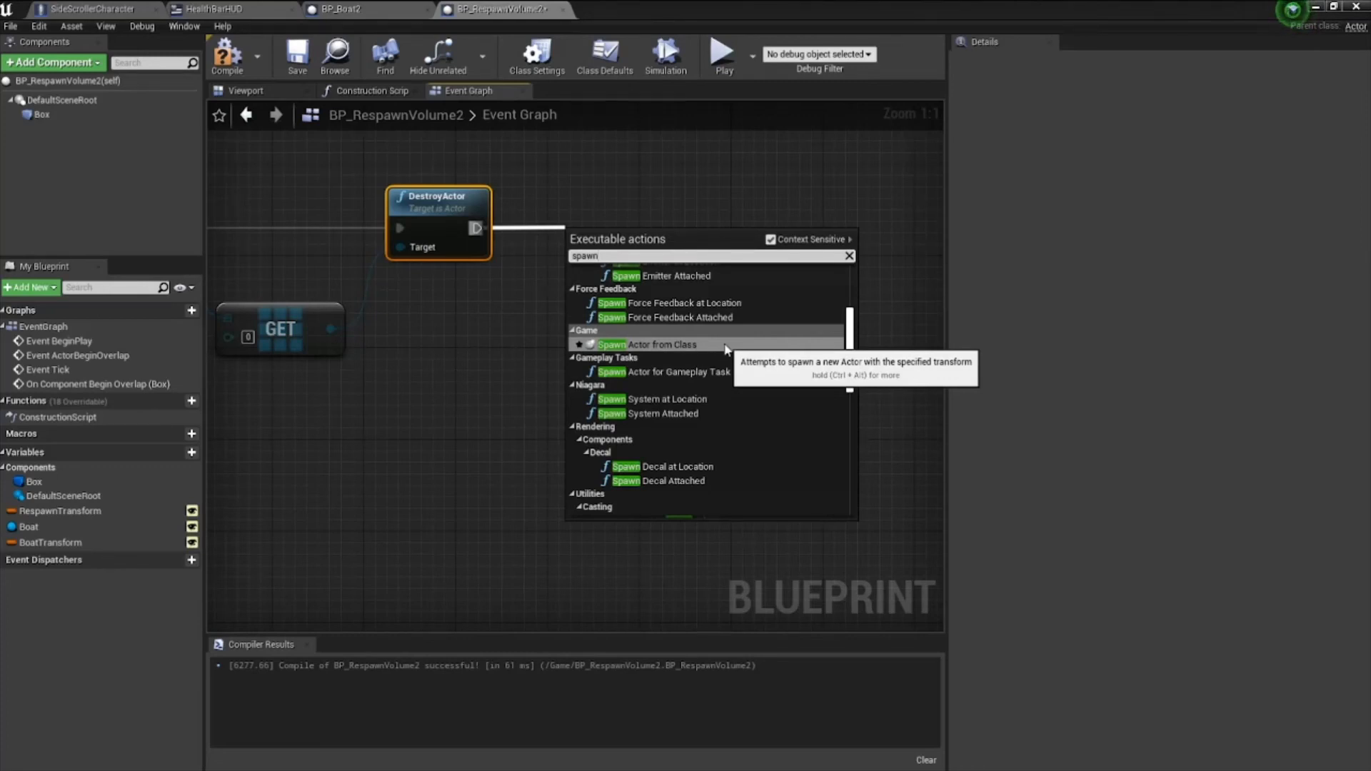
type("actr")
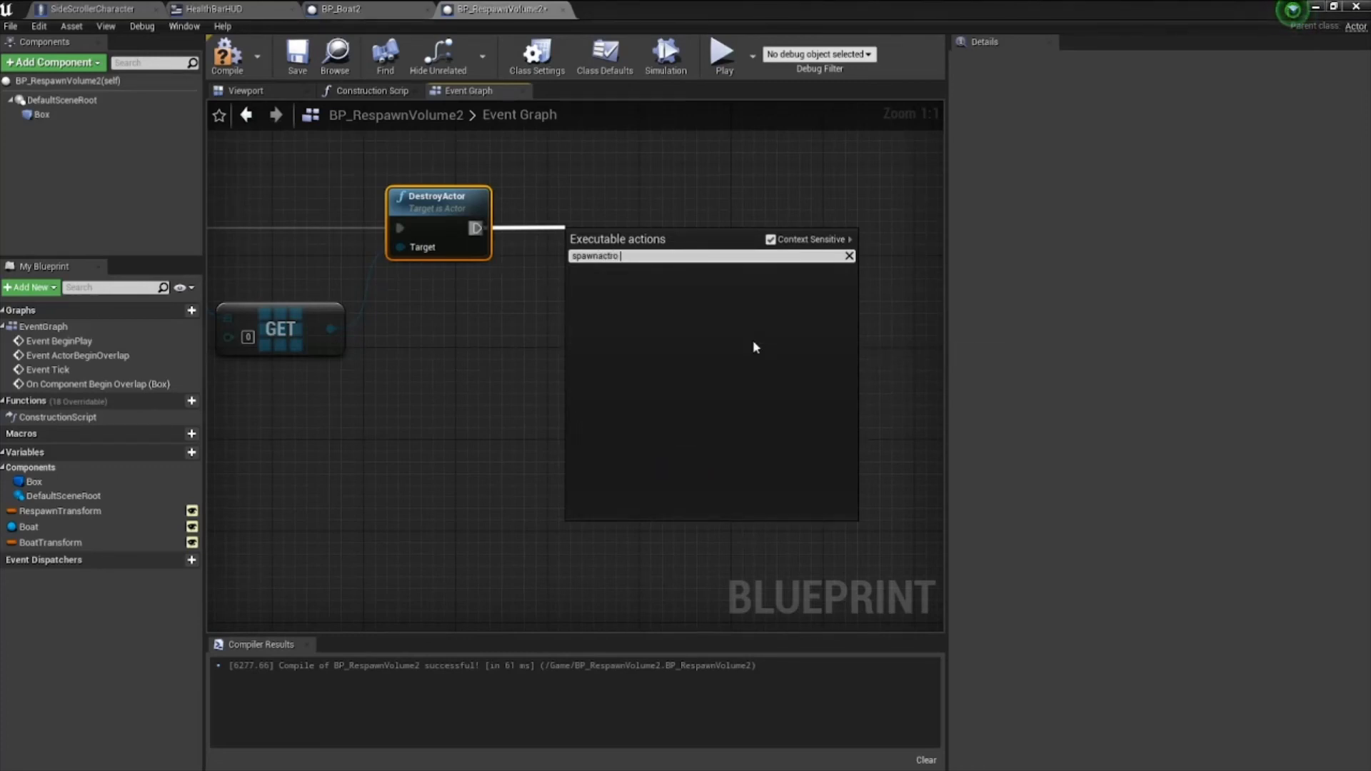
type("o")
key("BackSpace")
key("BackSpace")
type("or B")
key("BackSpace")
key("BackSpace")
key("BackSpace")
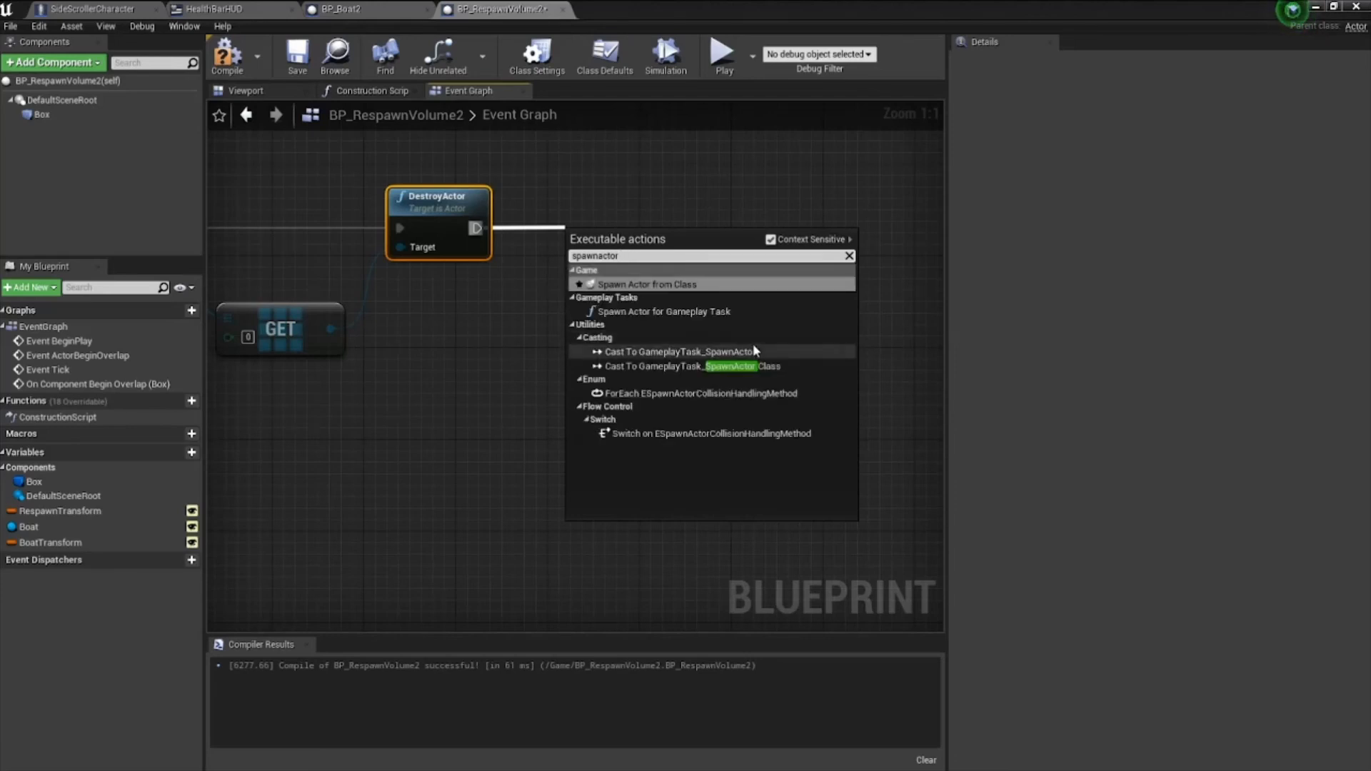
left_click(727, 285)
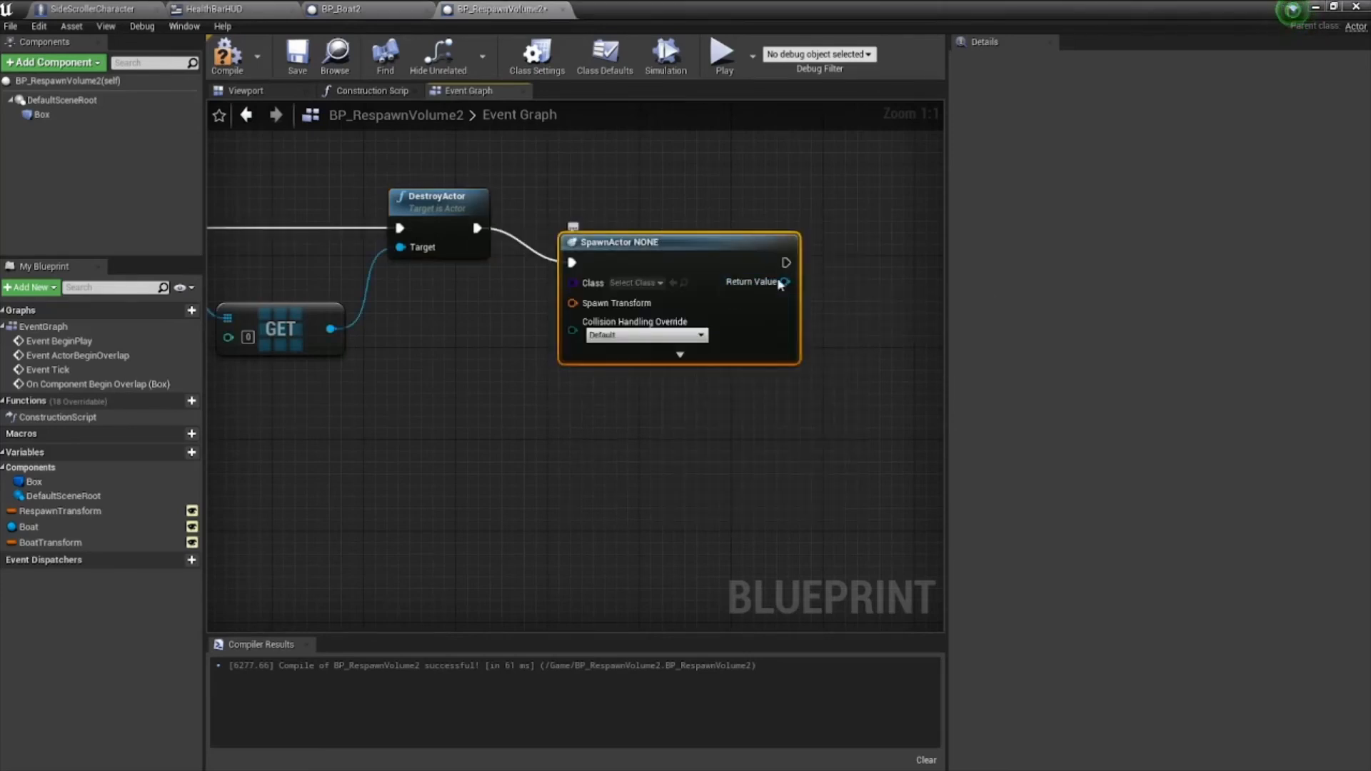
left_click_drag(717, 245, 718, 211)
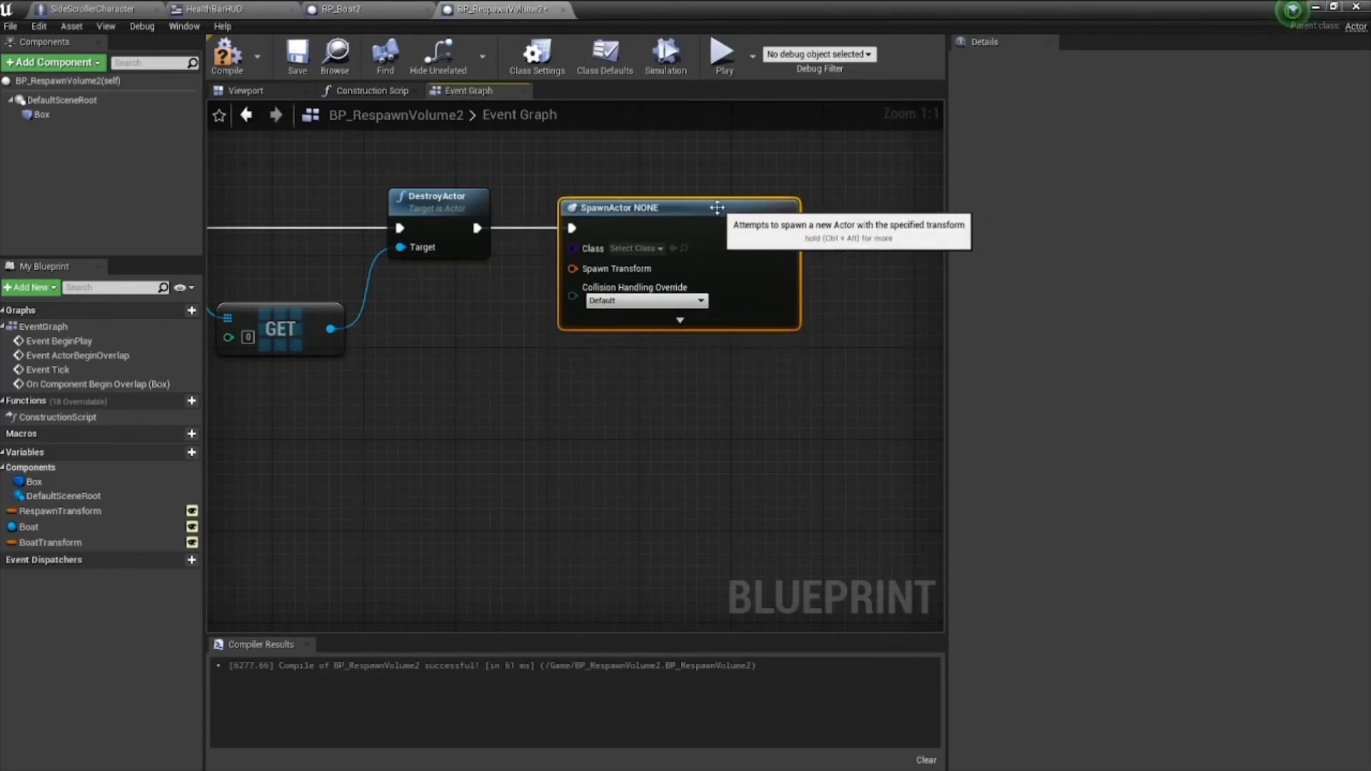
- Set the SpawnActor node's Class to BP_Boat2
left_click(661, 248)
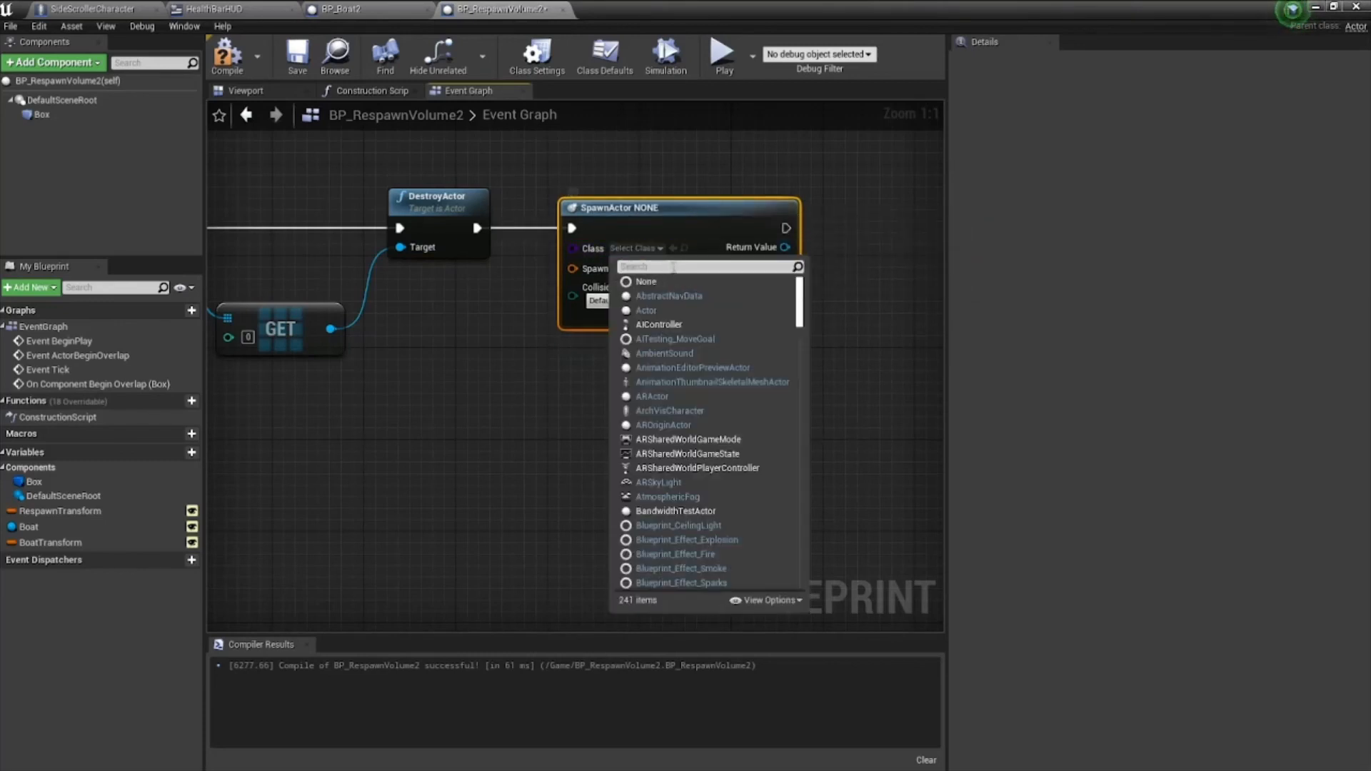
type("BP")
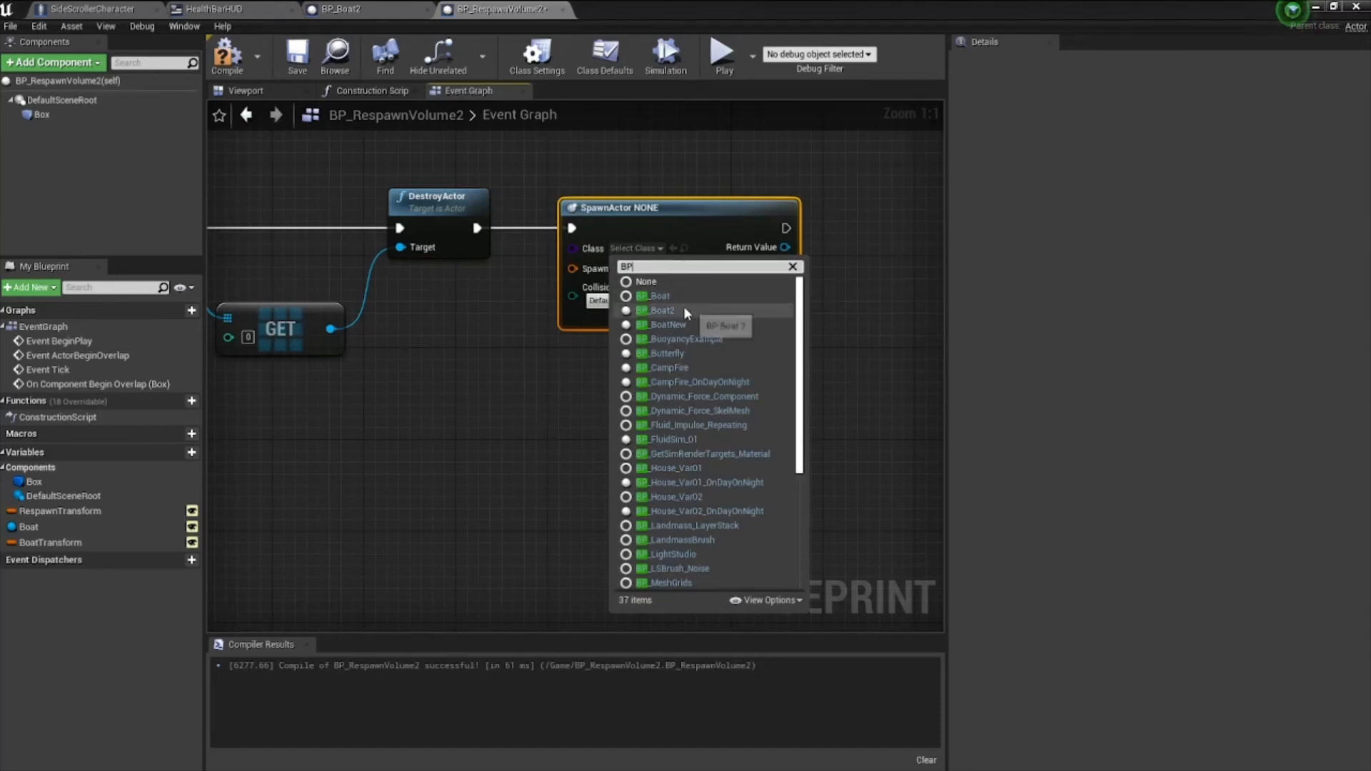
left_click(402, 373)
right_click_drag(401, 374, 492, 266)
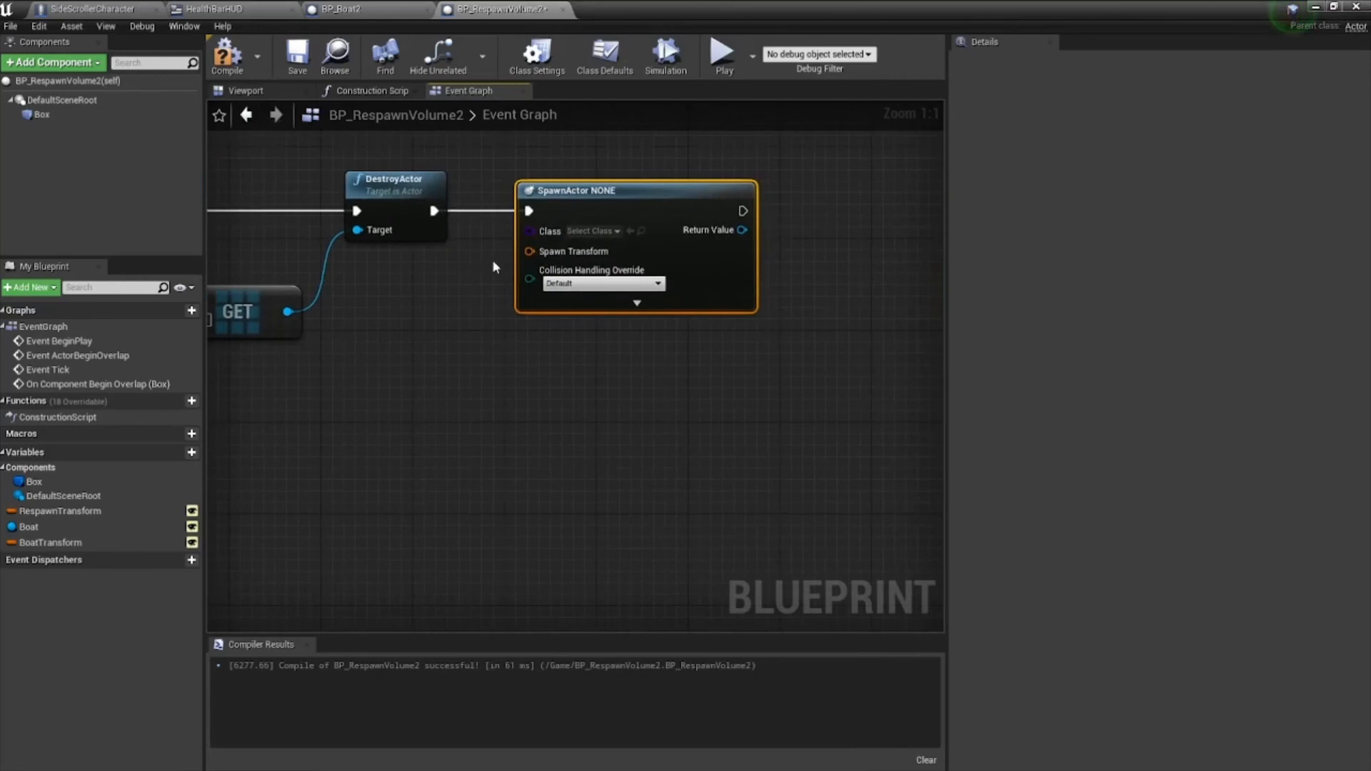
left_click(618, 238)
type("B")
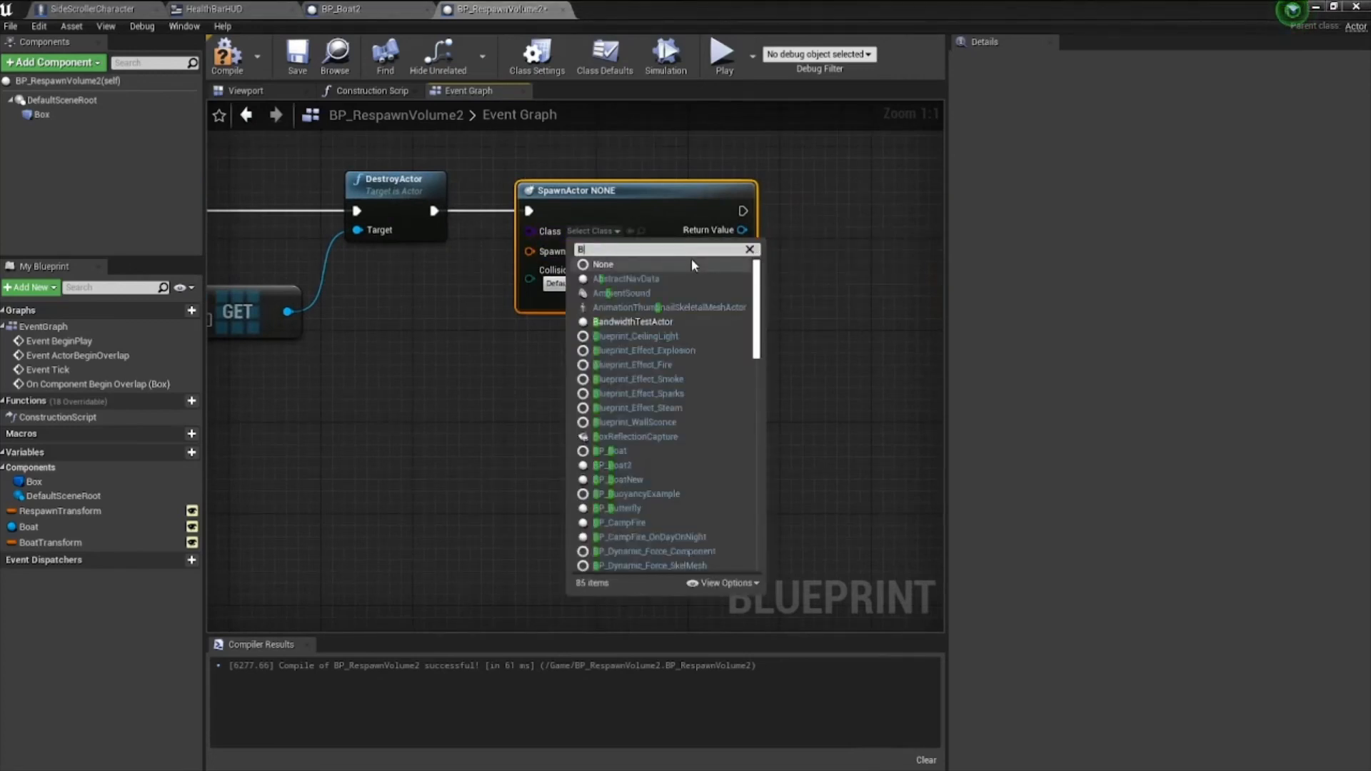
type("P")
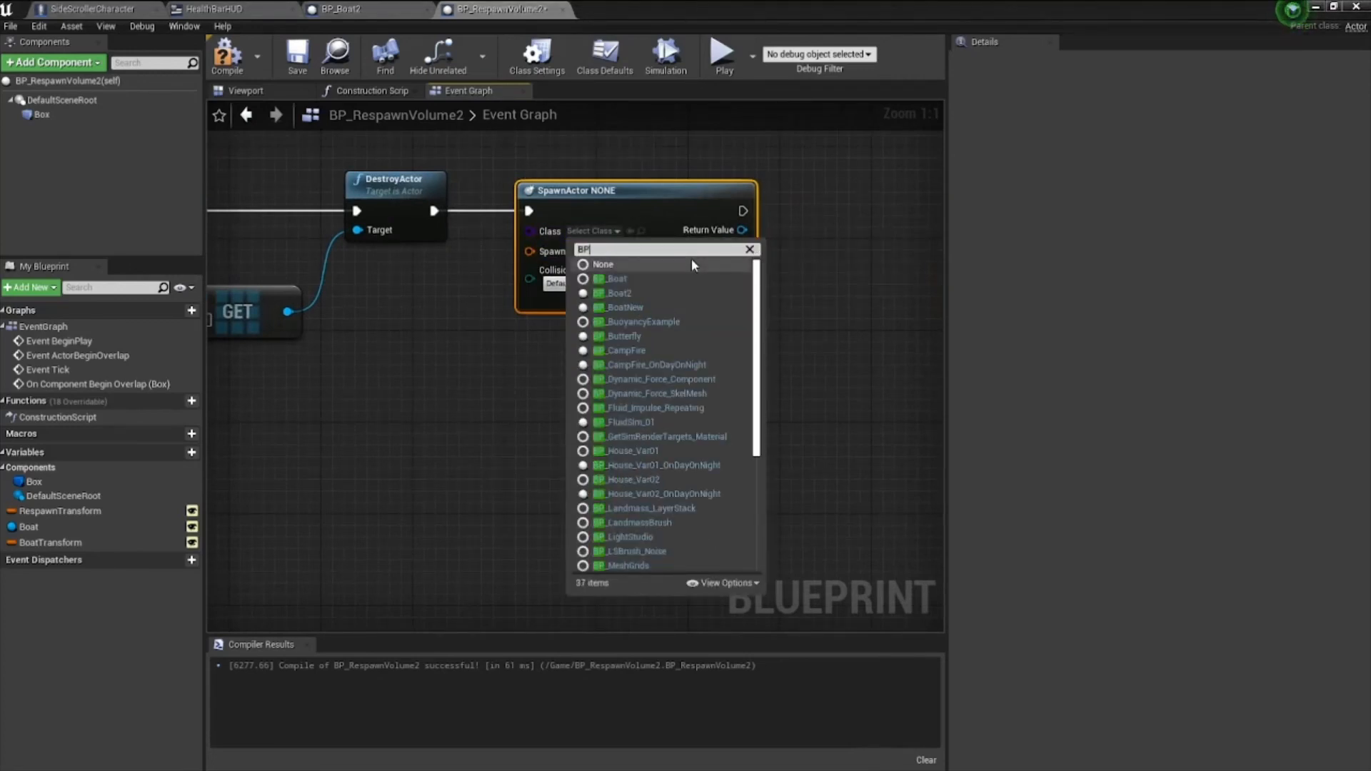
left_click(672, 293)
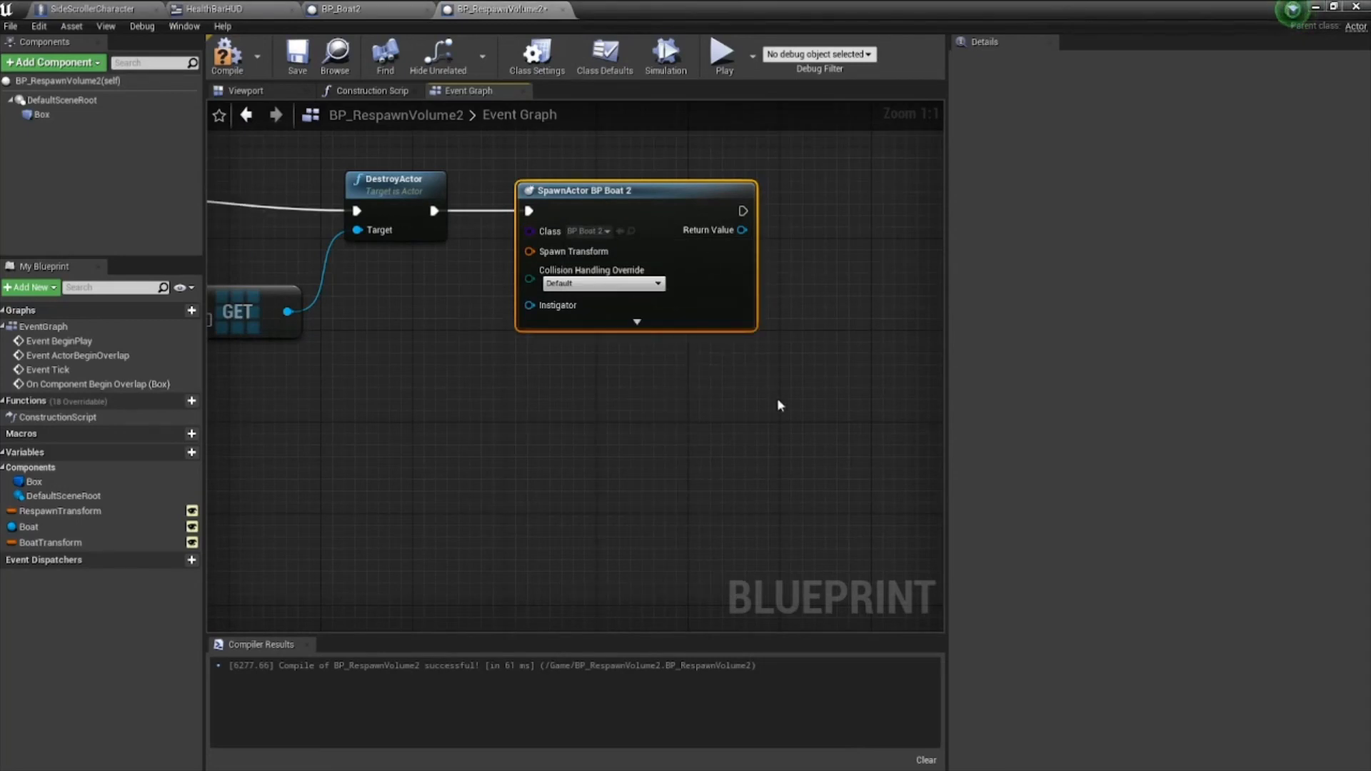
- Place a BoatTransform getter below DestroyActor and connect it to the SpawnActor node's Spawn Transform input
right_click_drag(566, 448, 696, 456)
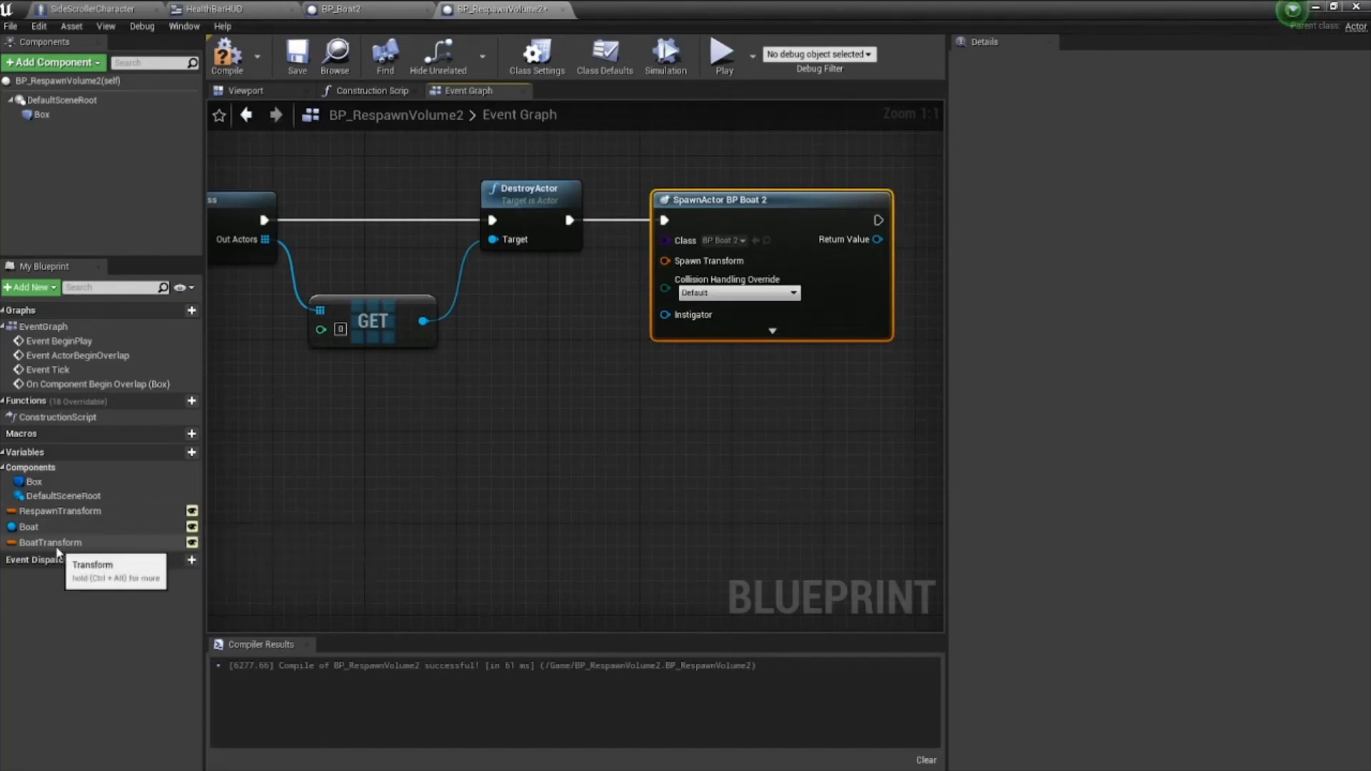
left_click_drag(57, 551, 665, 261, "ctrl")
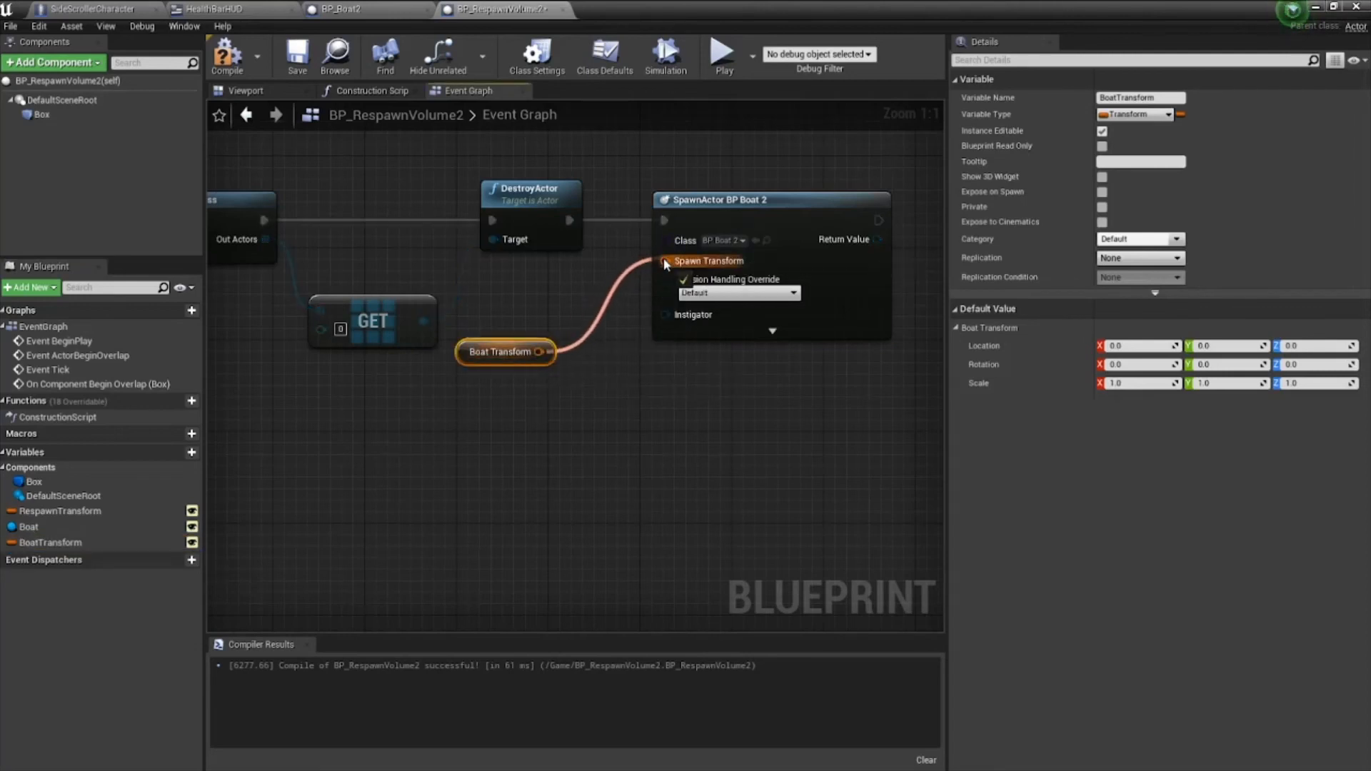
- Move the BoatTransform getter closer to the SpawnActor node, and compile and save BP_RespawnVolume2
left_click_drag(507, 345, 541, 310)
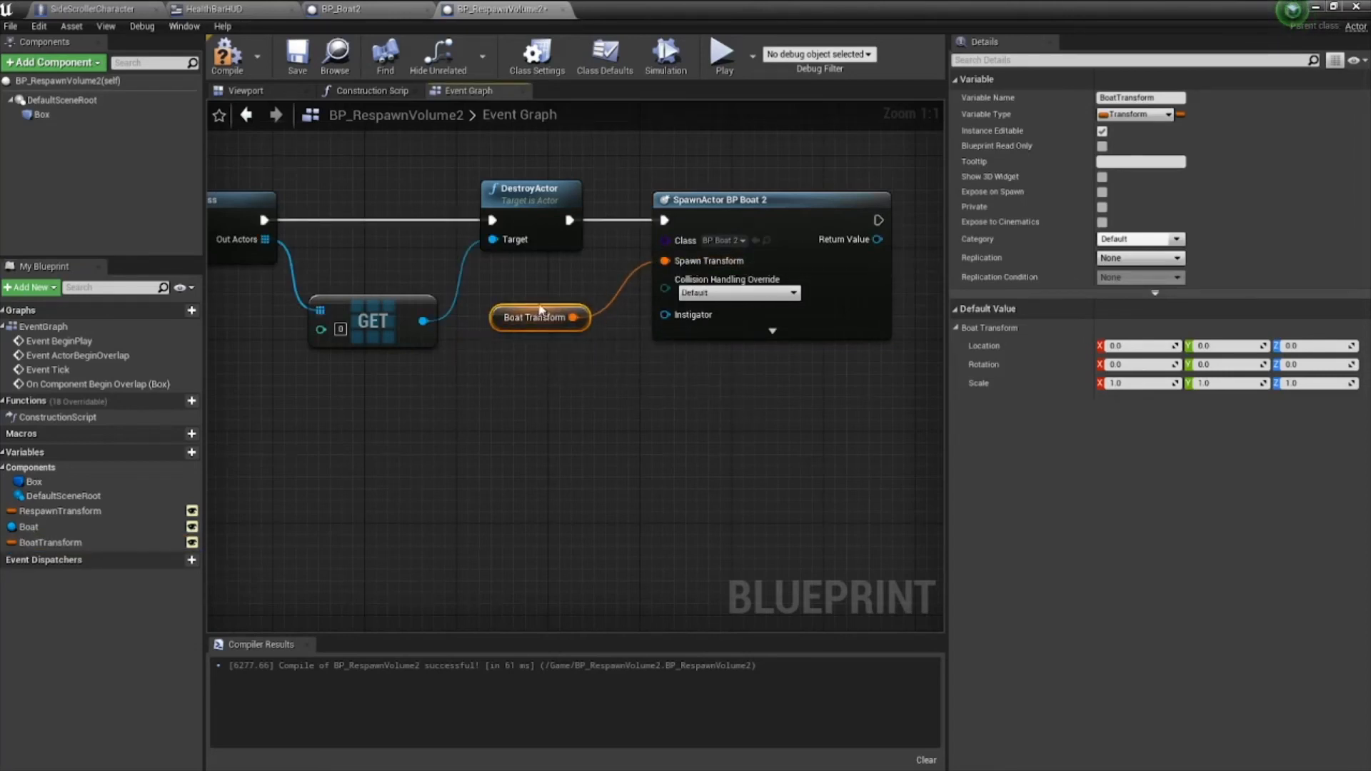
right_click_drag(740, 427, 657, 444)
right_click_drag(450, 428, 652, 407)
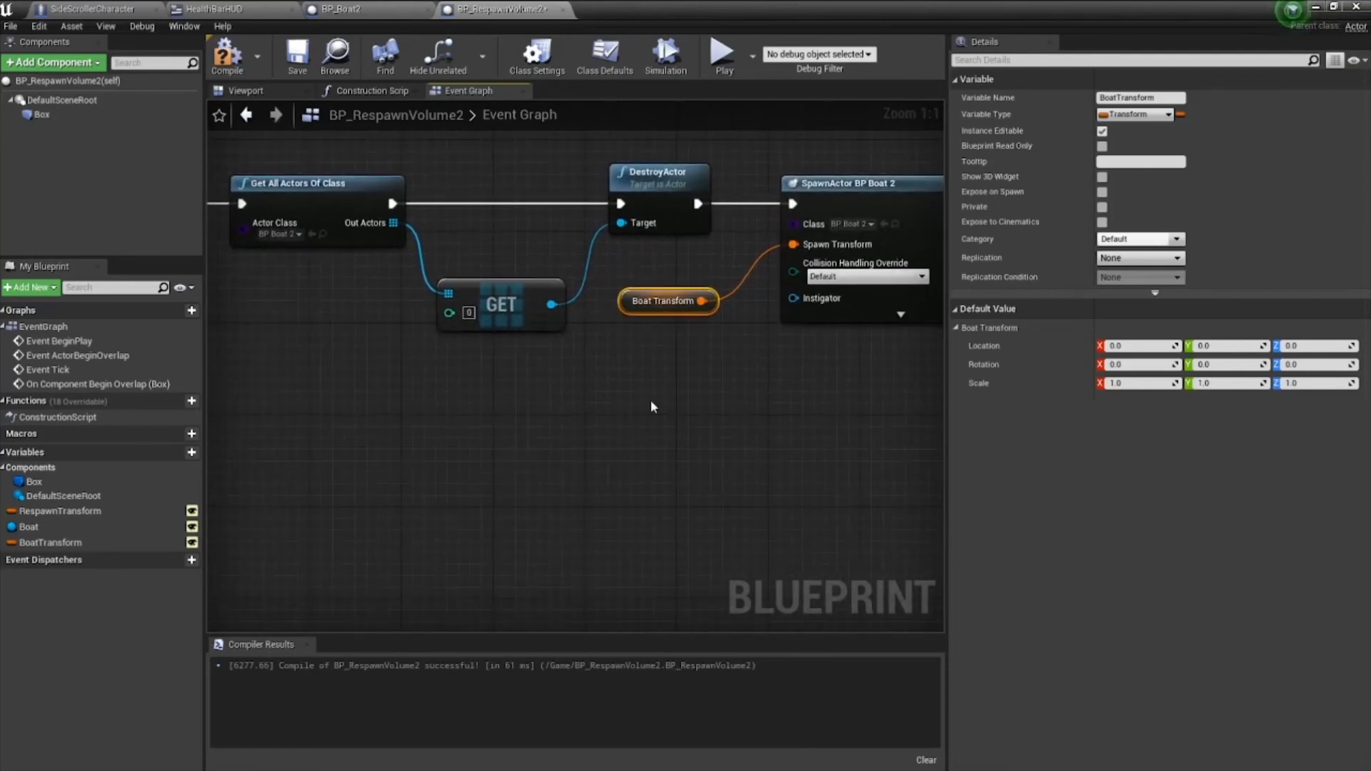
left_click(227, 56)
left_click(297, 53)
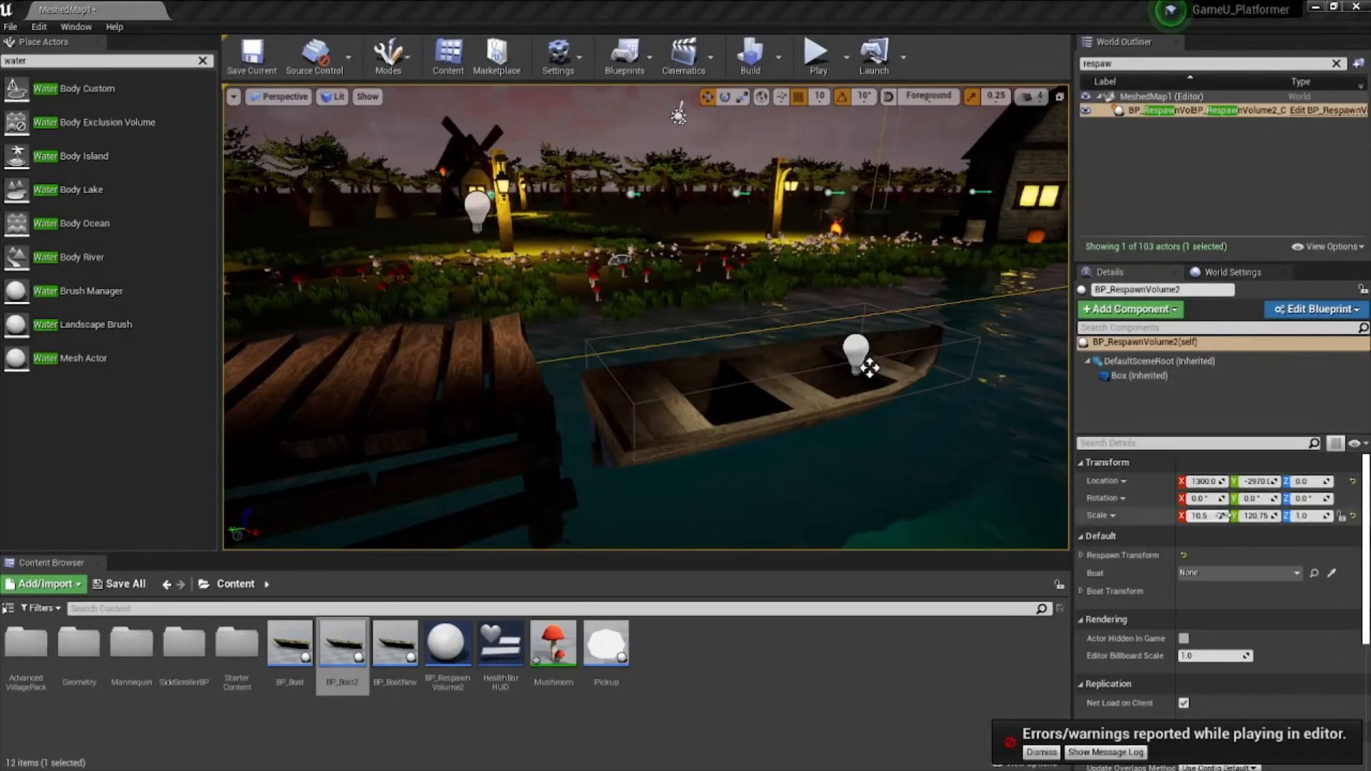
- Assign BP_Boat2 to the placed respawn volume's Boat property, expand its Boat Transform values, and save the level
left_click(1082, 556)
scroll(1145, 534, "down", 1)
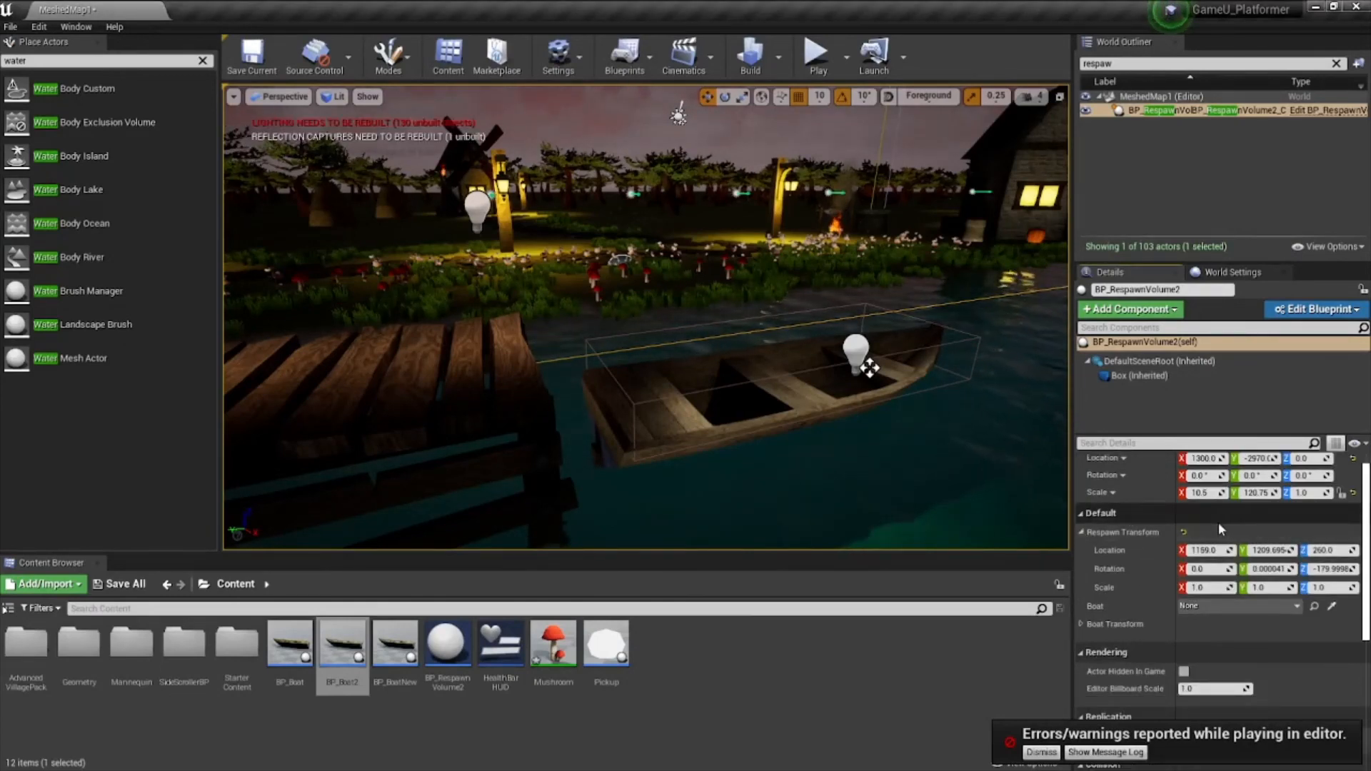
scroll(1148, 572, "down", 1)
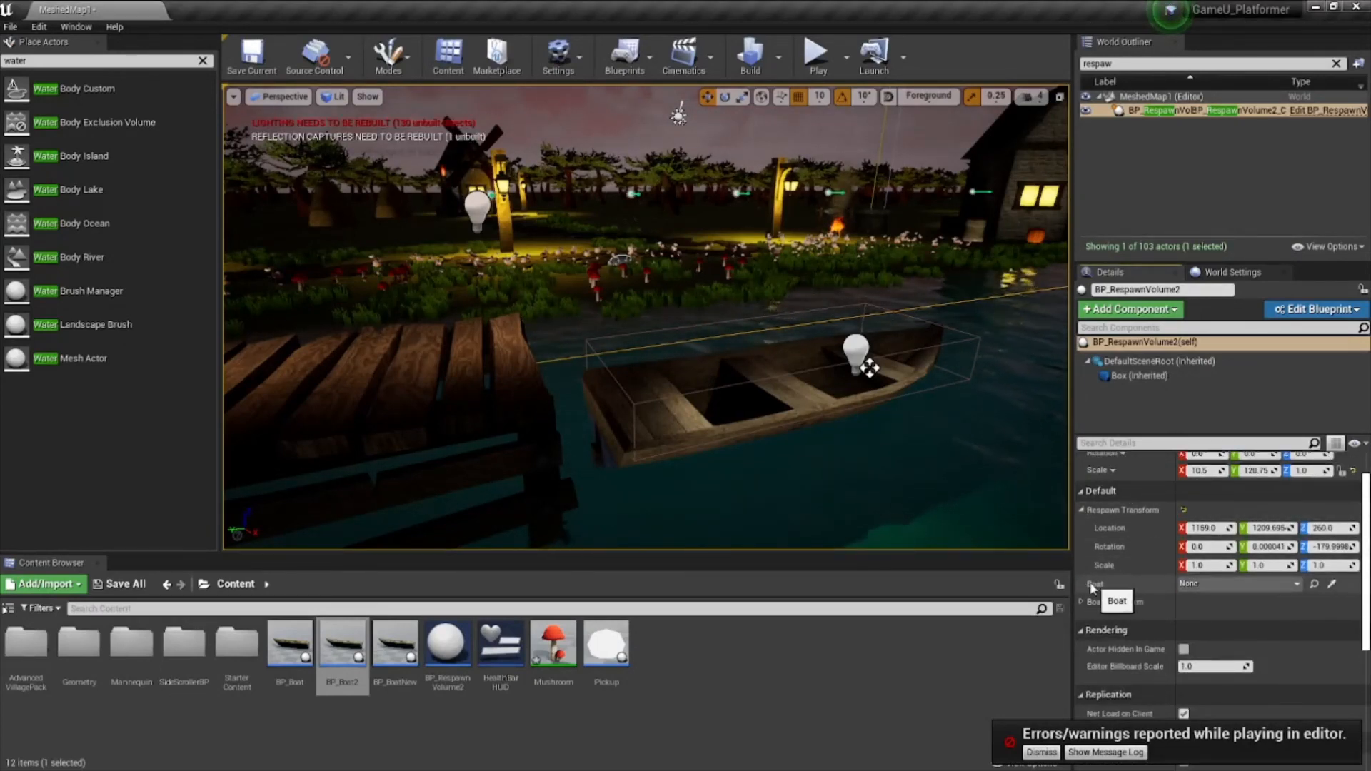
left_click(1297, 584)
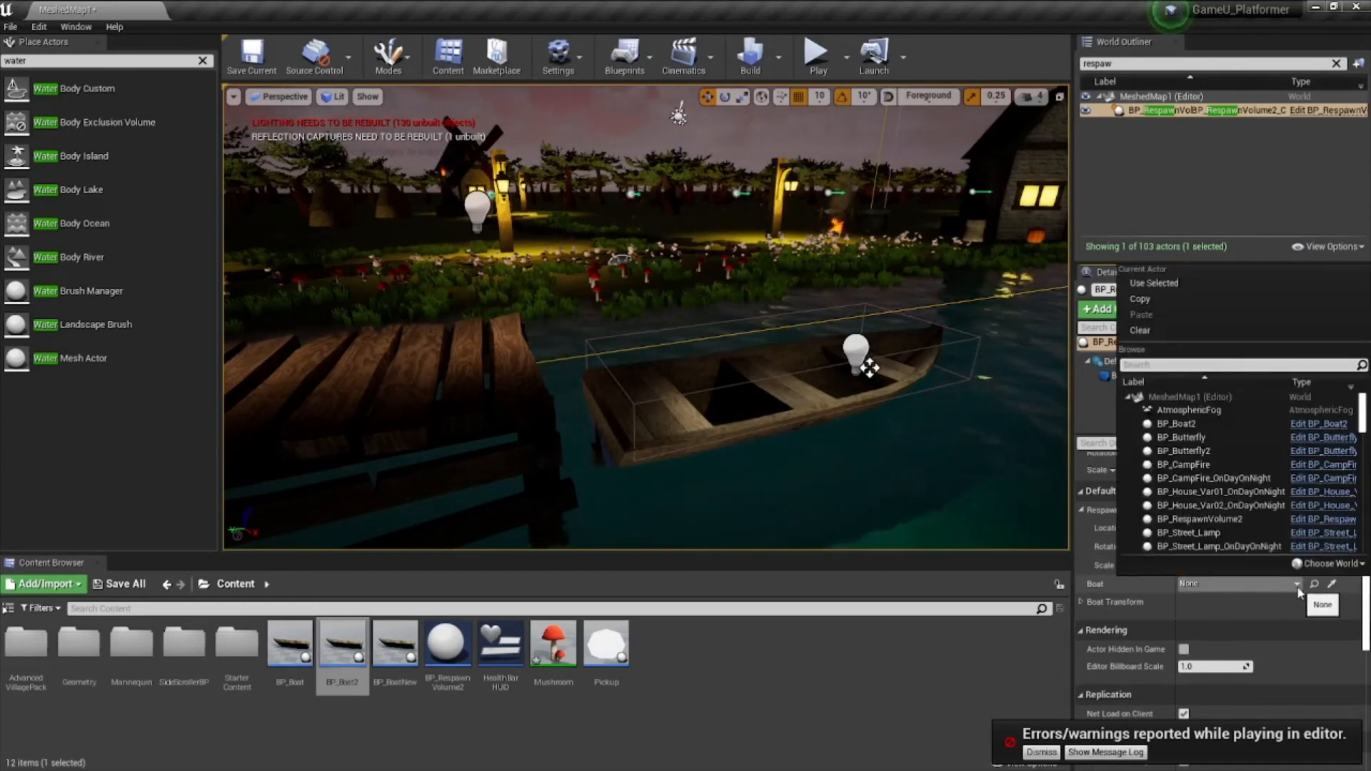
left_click(1209, 423)
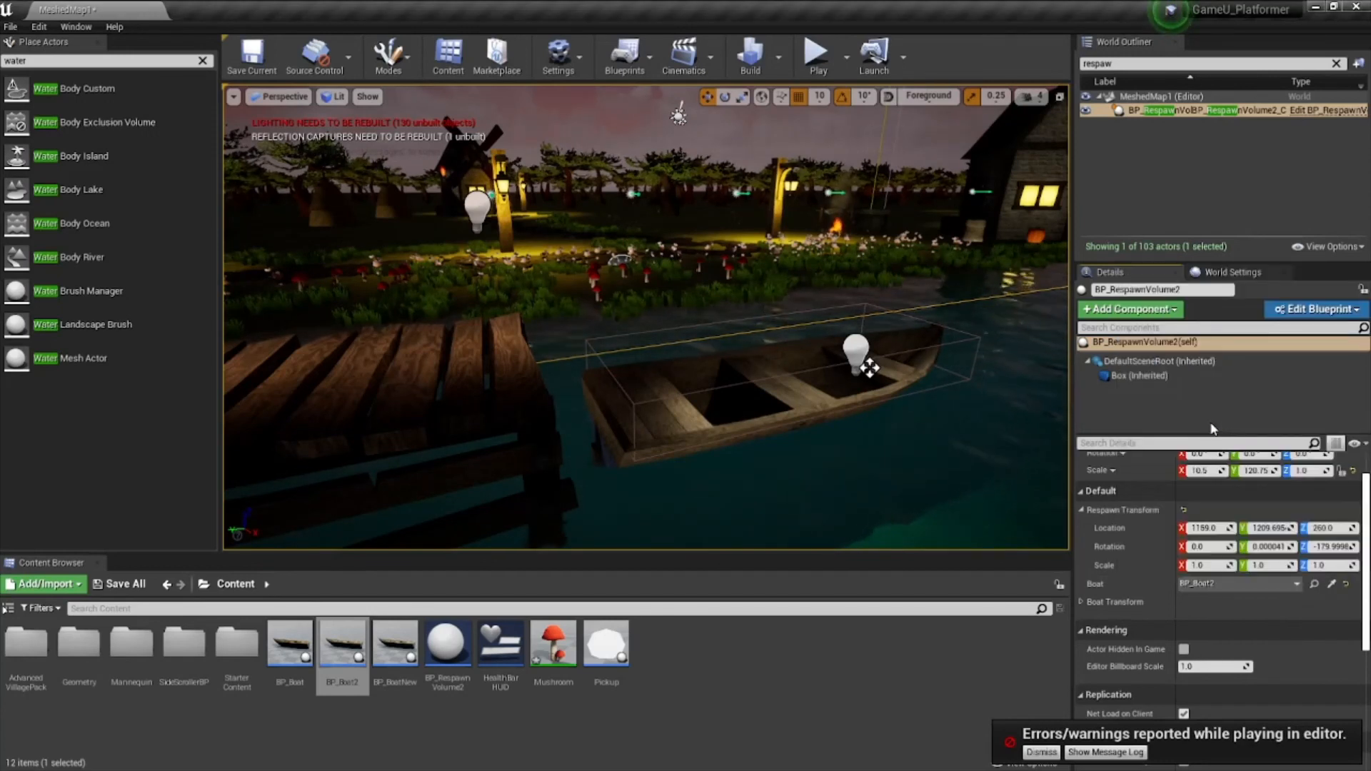
left_click(1080, 602)
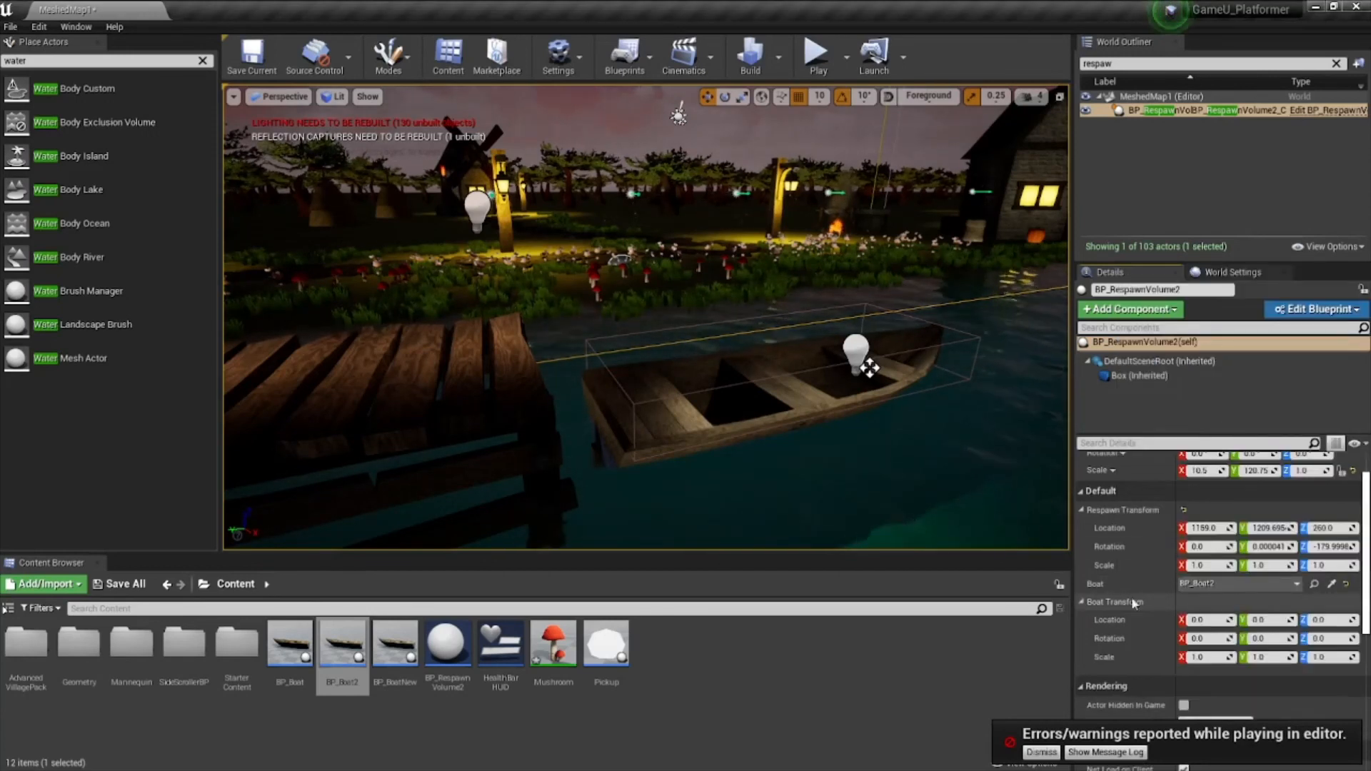
scroll(1131, 596, "down", 1)
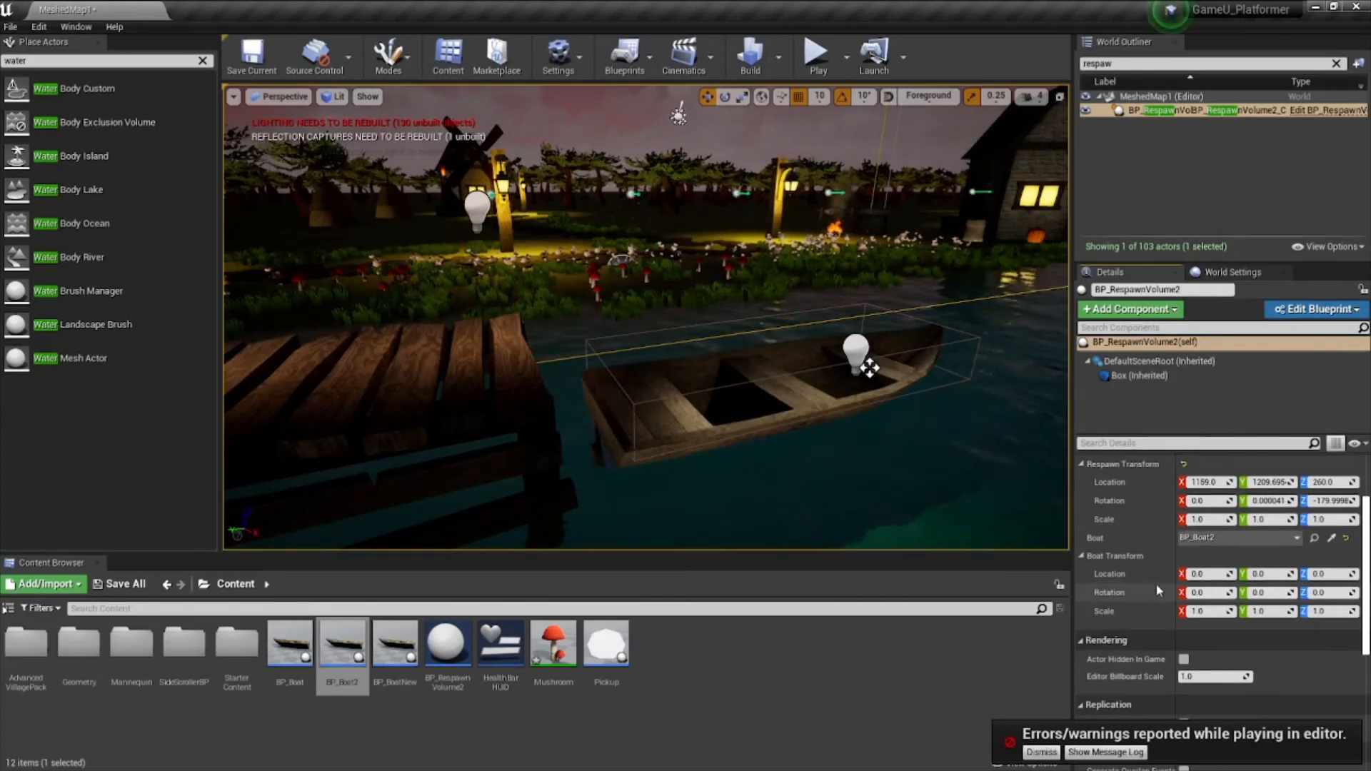
left_click(252, 53)
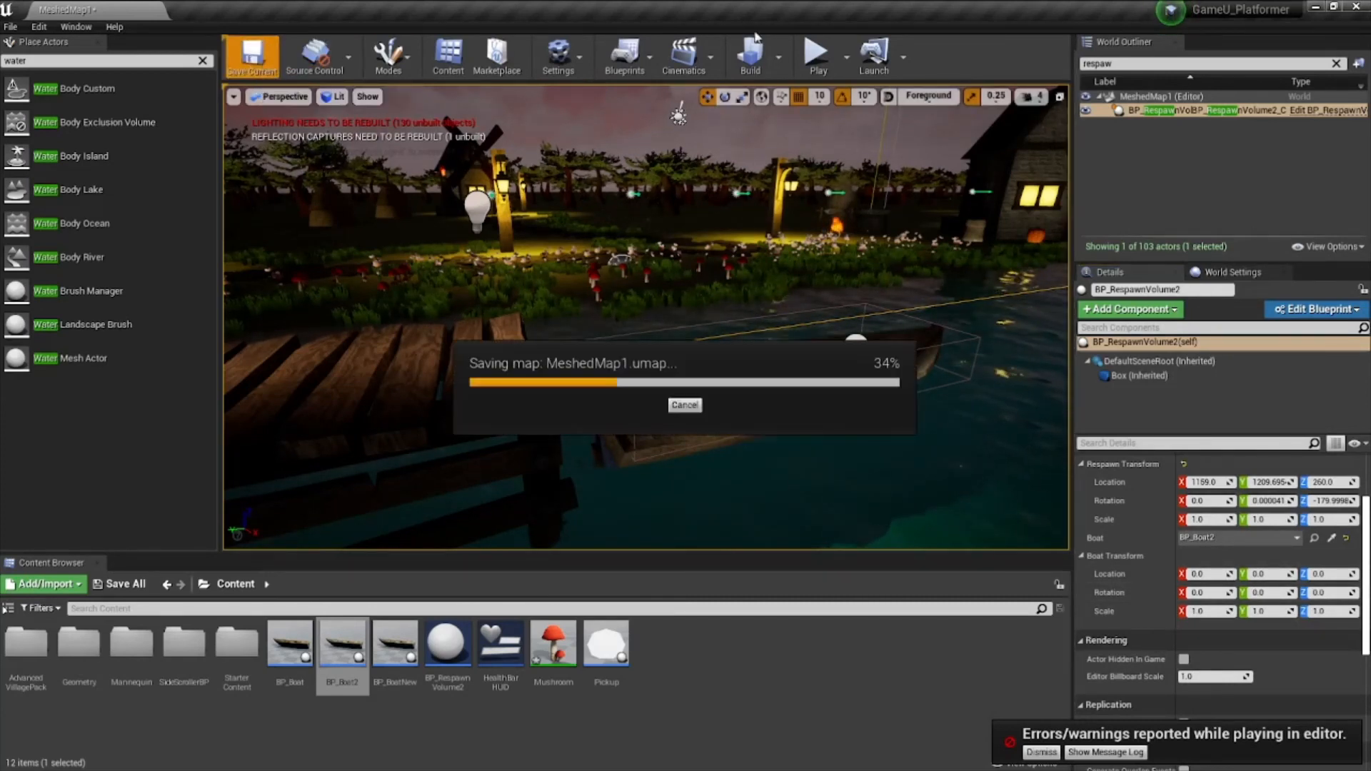
- Play-test the level by running the character off the dock onto the boat and into the river, reboard the boat, and end the session
left_click(814, 58)
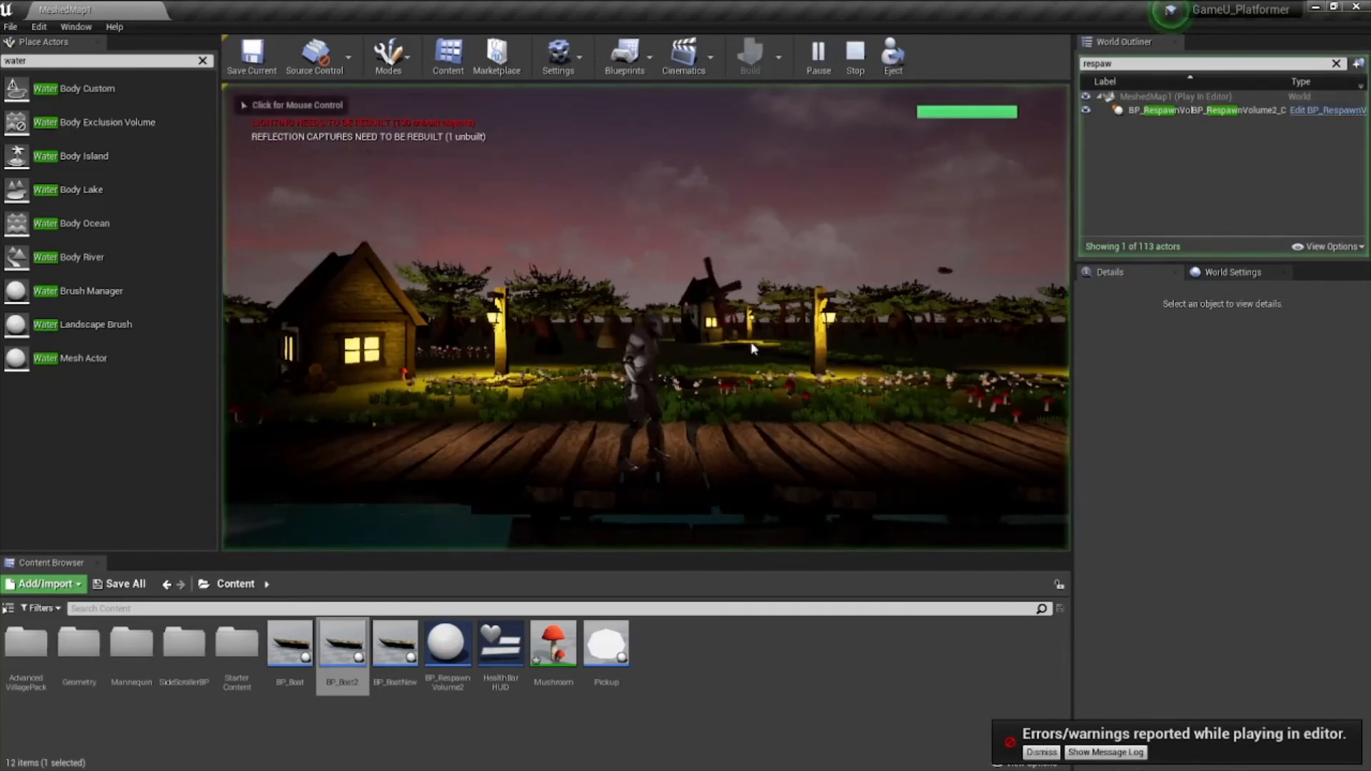
key("d")
key("space")
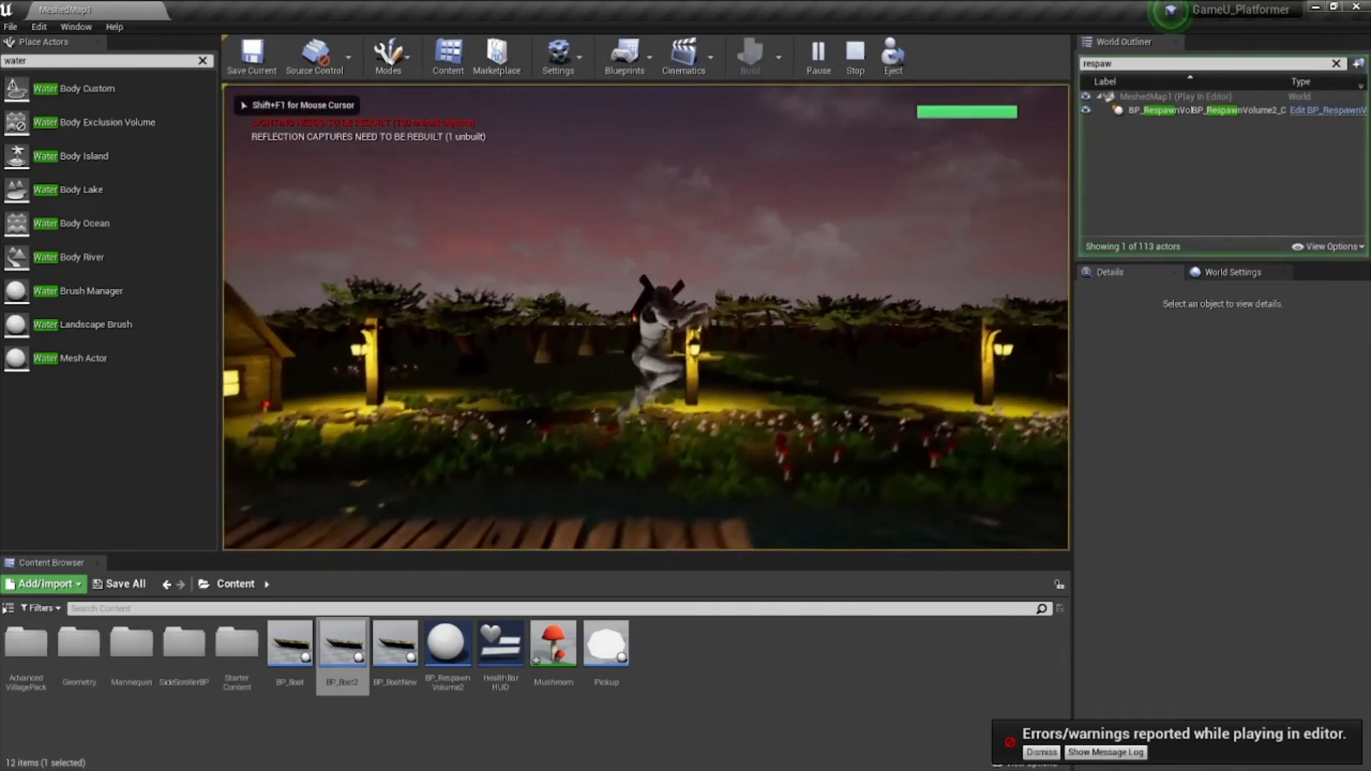
key("a")
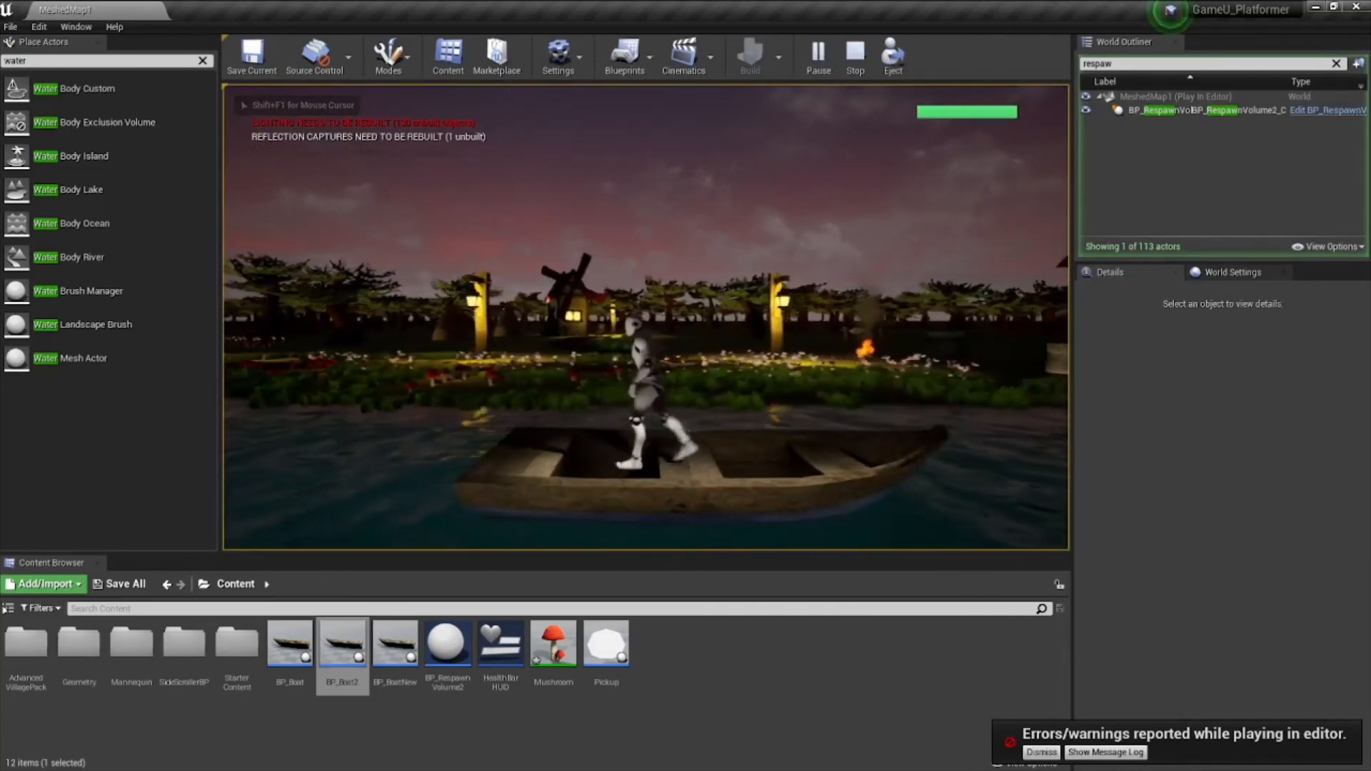
key("space")
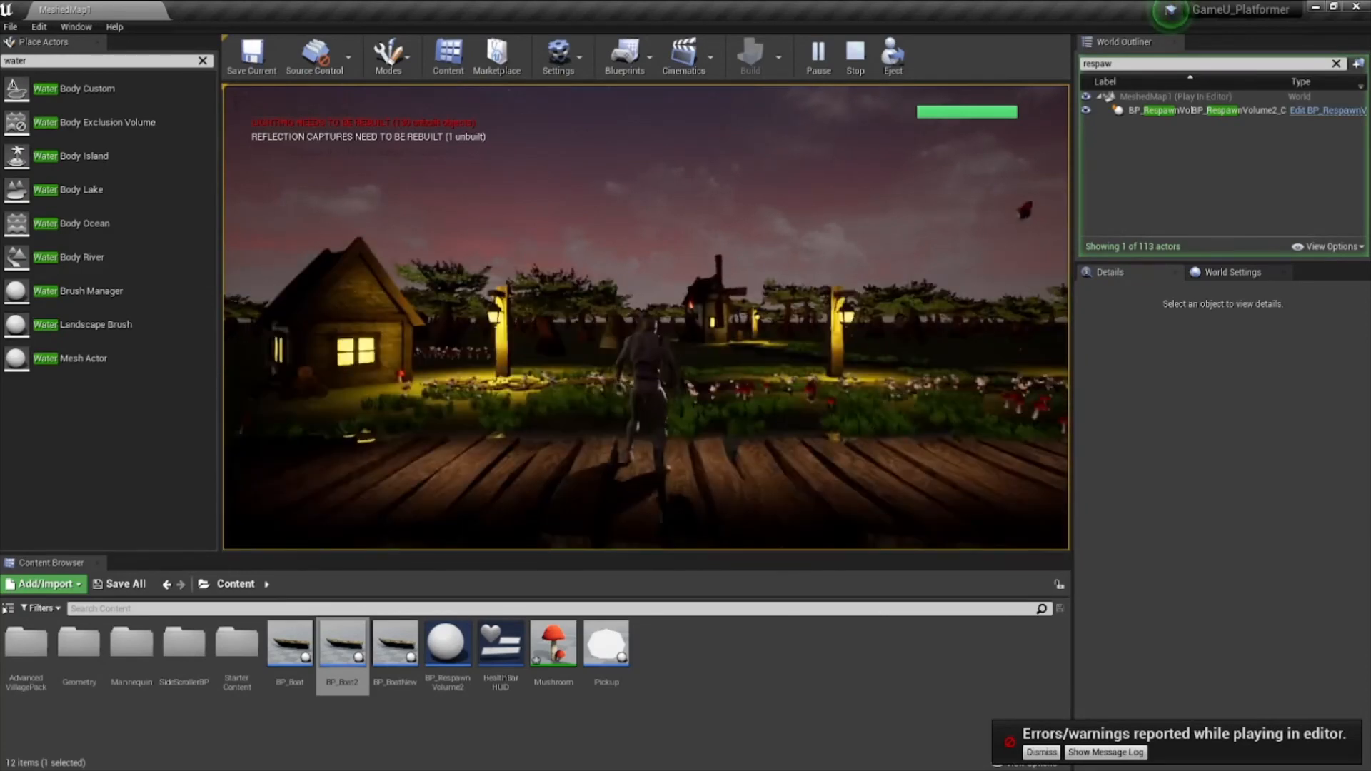
key("d")
key("d")
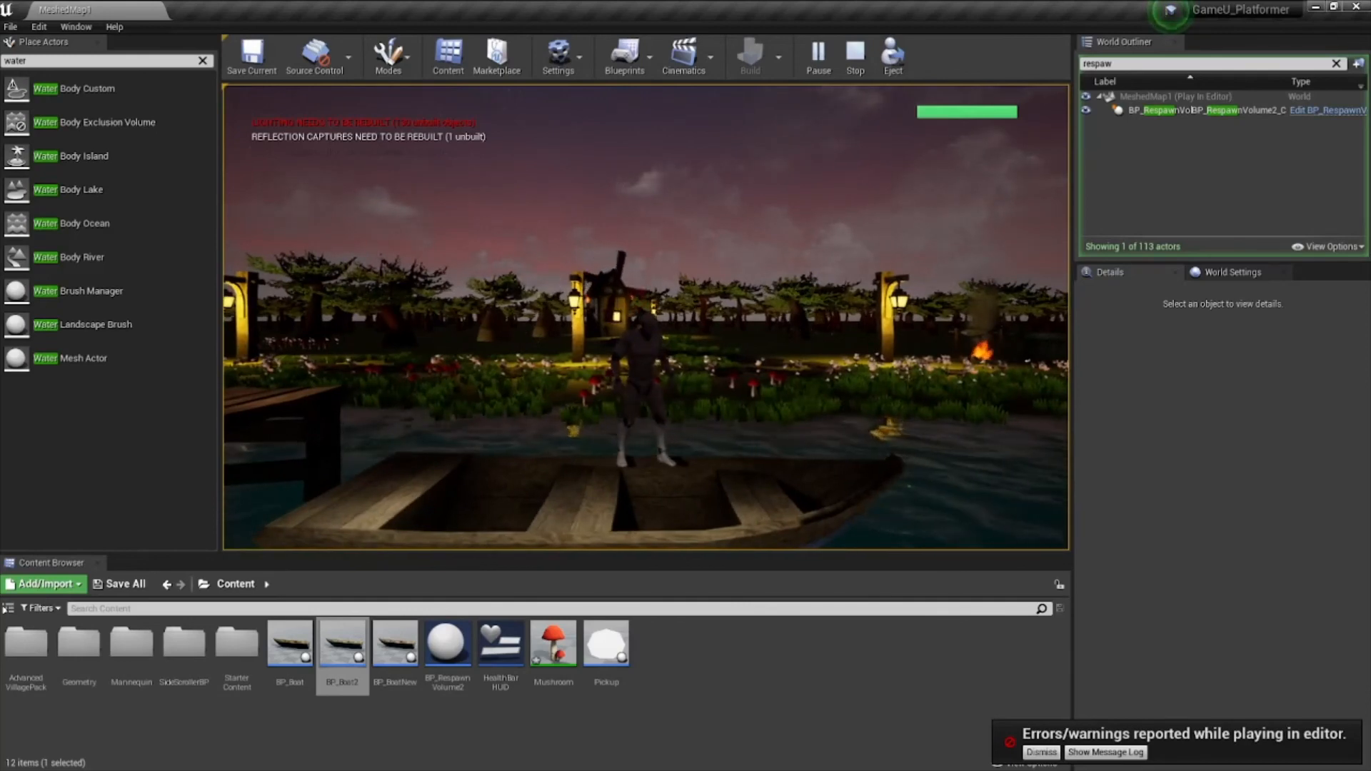
key("Escape")
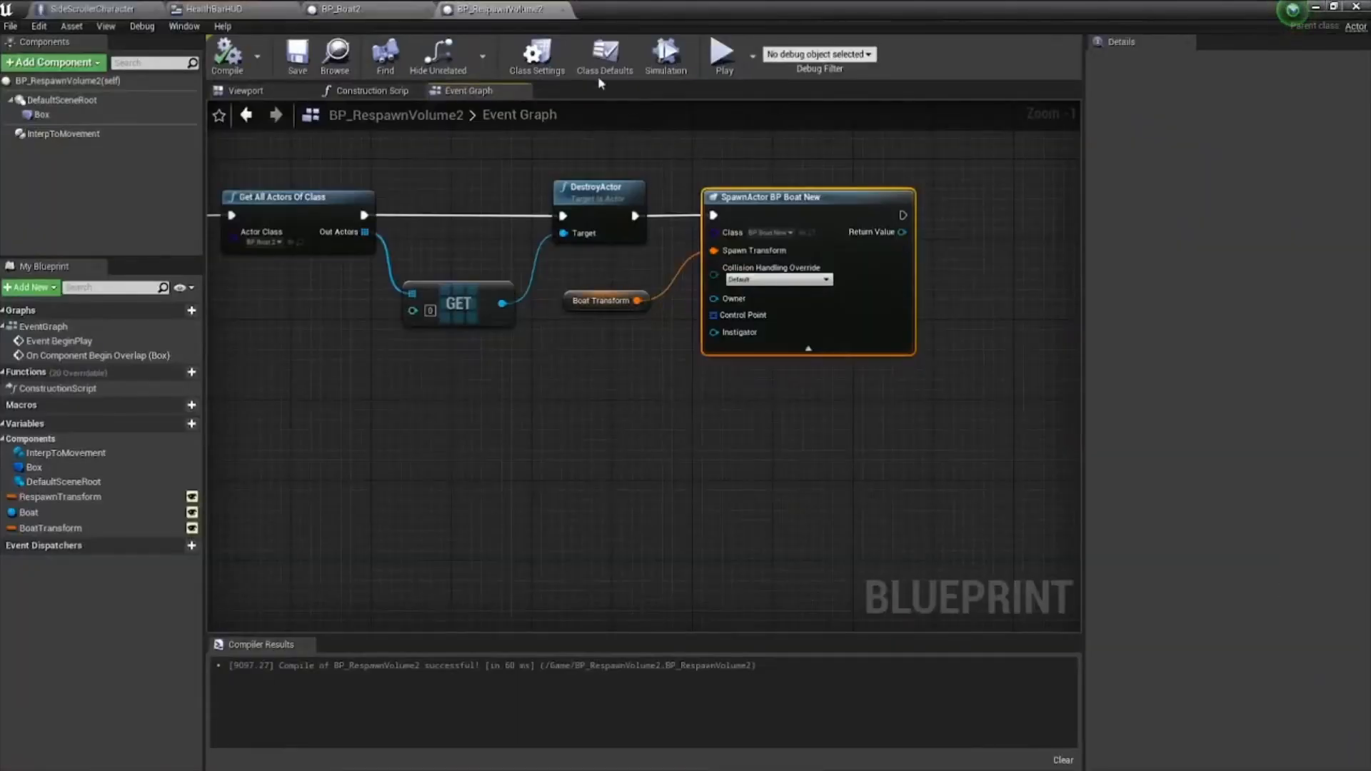
- Review BP_Boat2's event graph and the Control Point input on BP_RespawnVolume2's SpawnActor BP Boat New node, and compile and save BP_RespawnVolume2
left_click(390, 9)
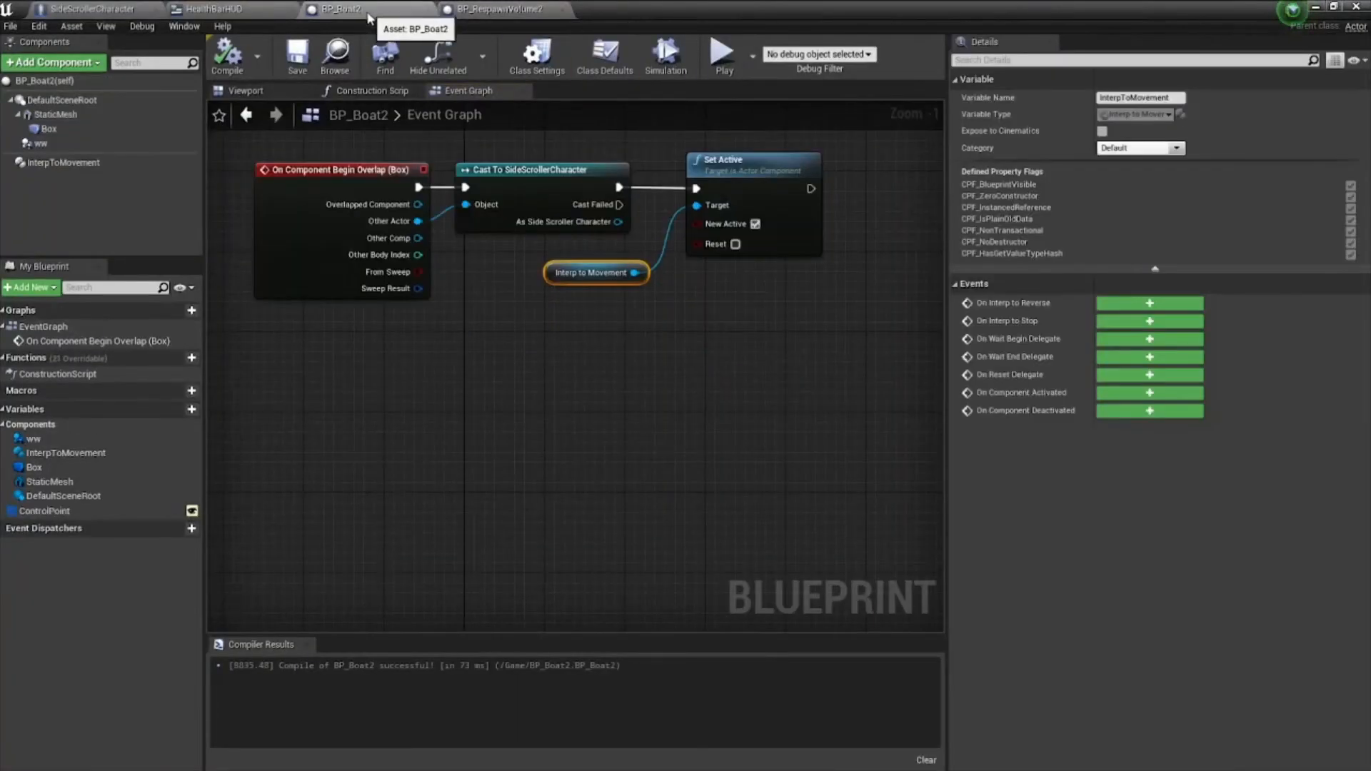
left_click(471, 8)
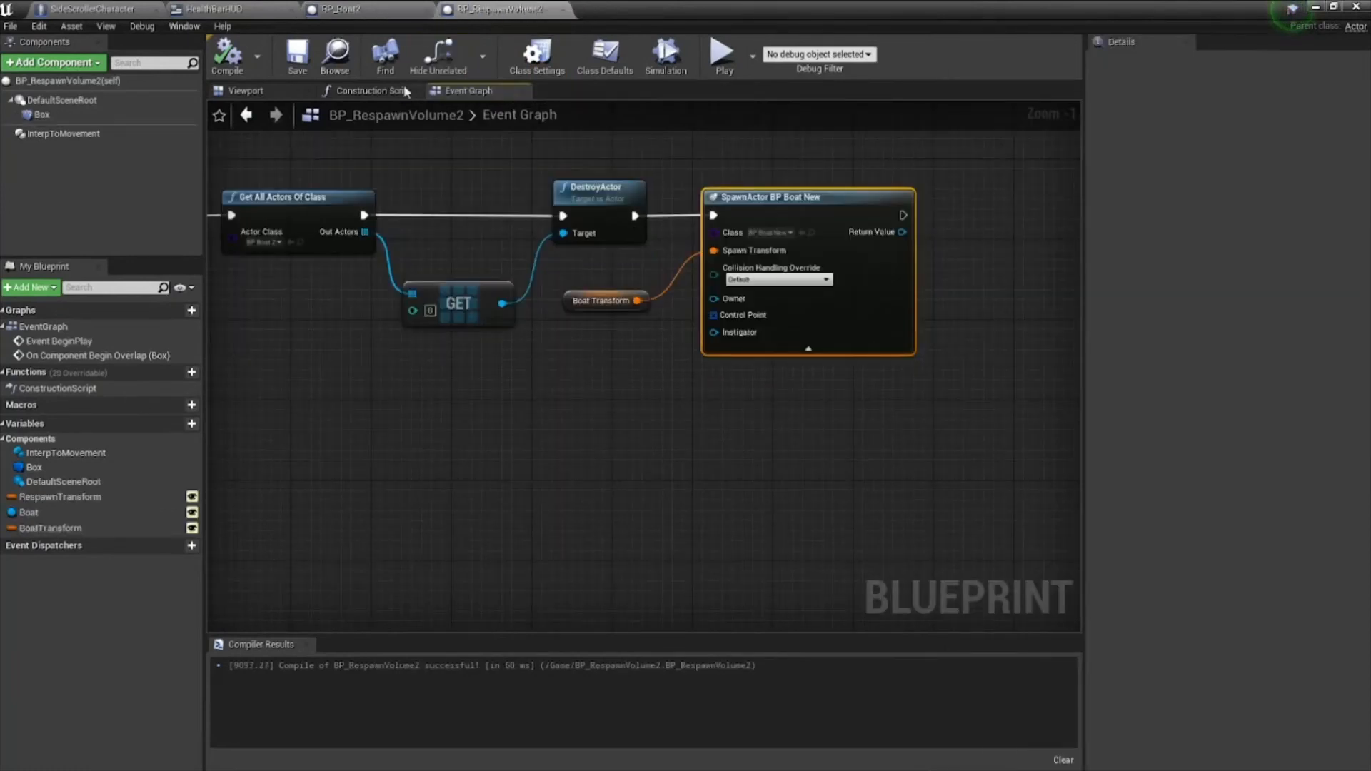
left_click_drag(810, 203, 810, 193)
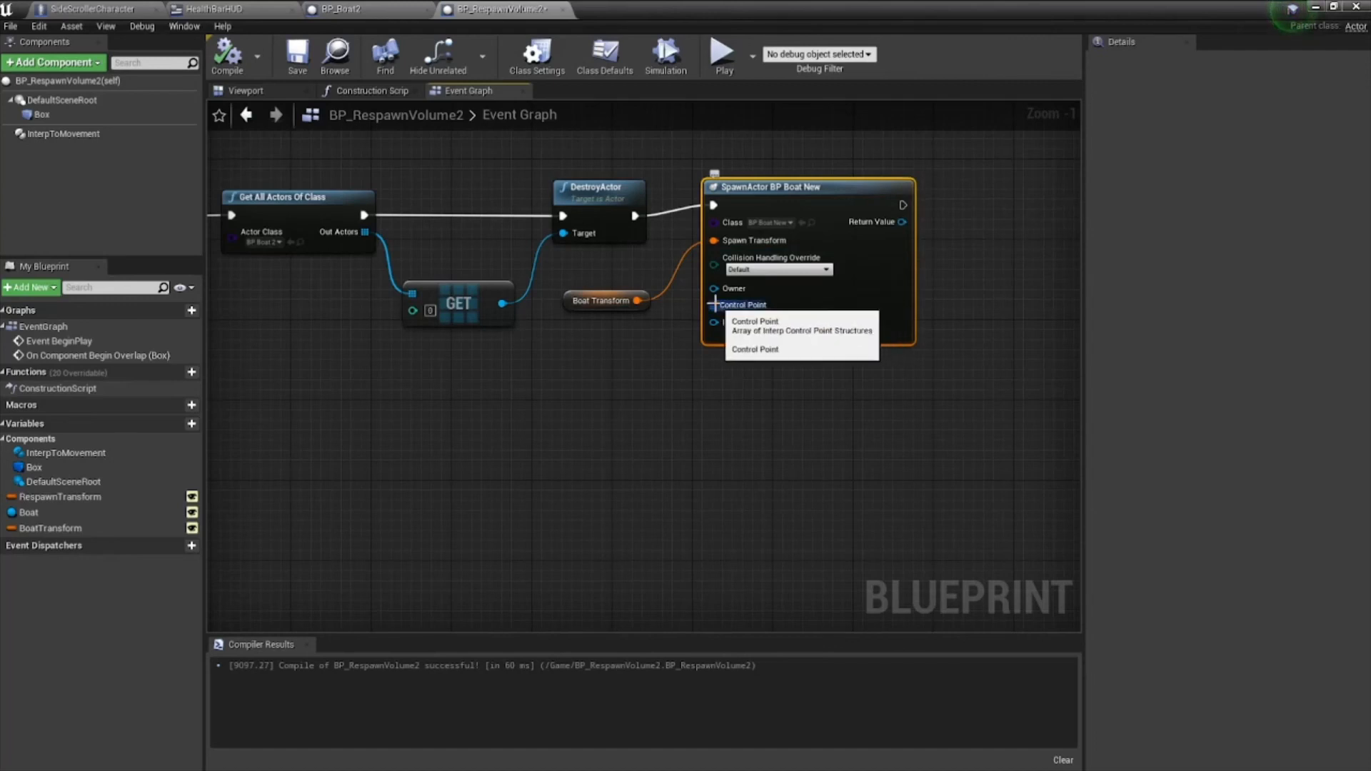
left_click_drag(831, 189, 831, 199)
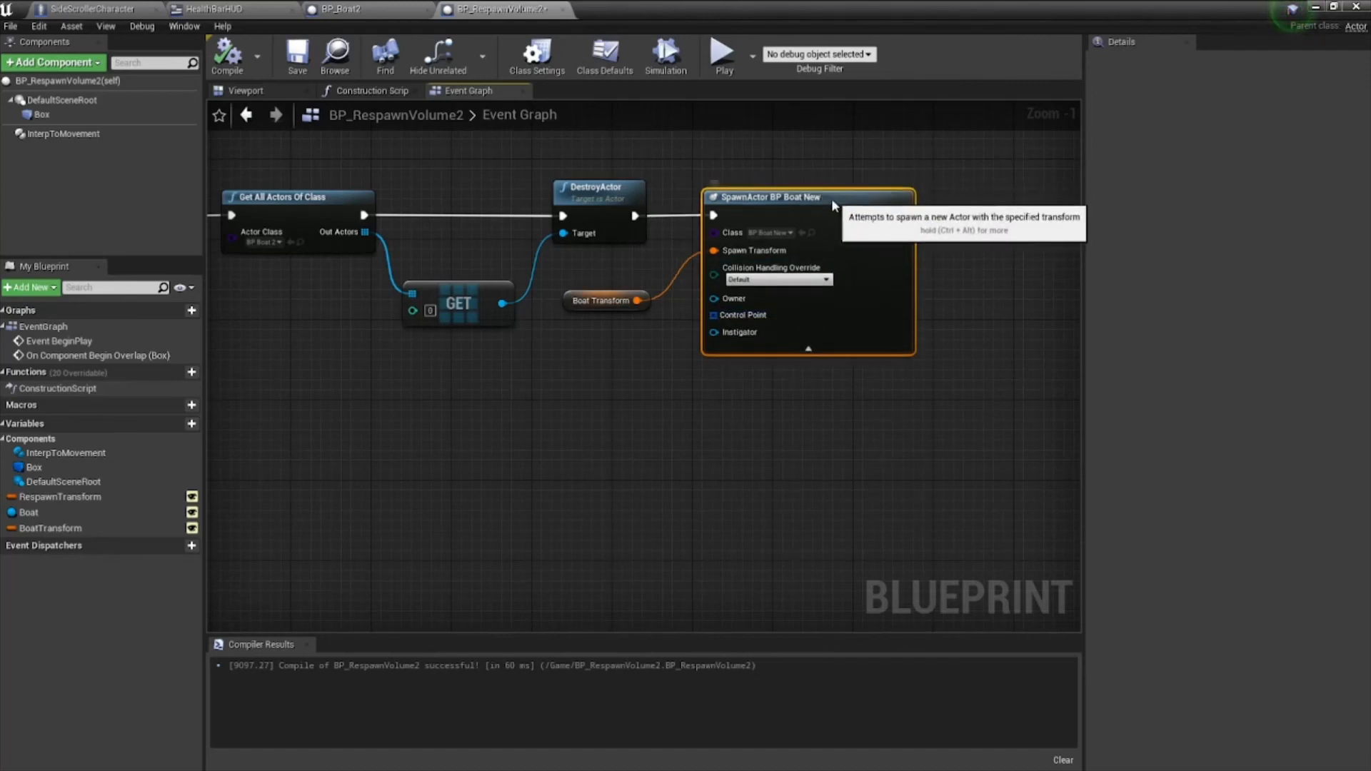
left_click(70, 454)
left_click(71, 467)
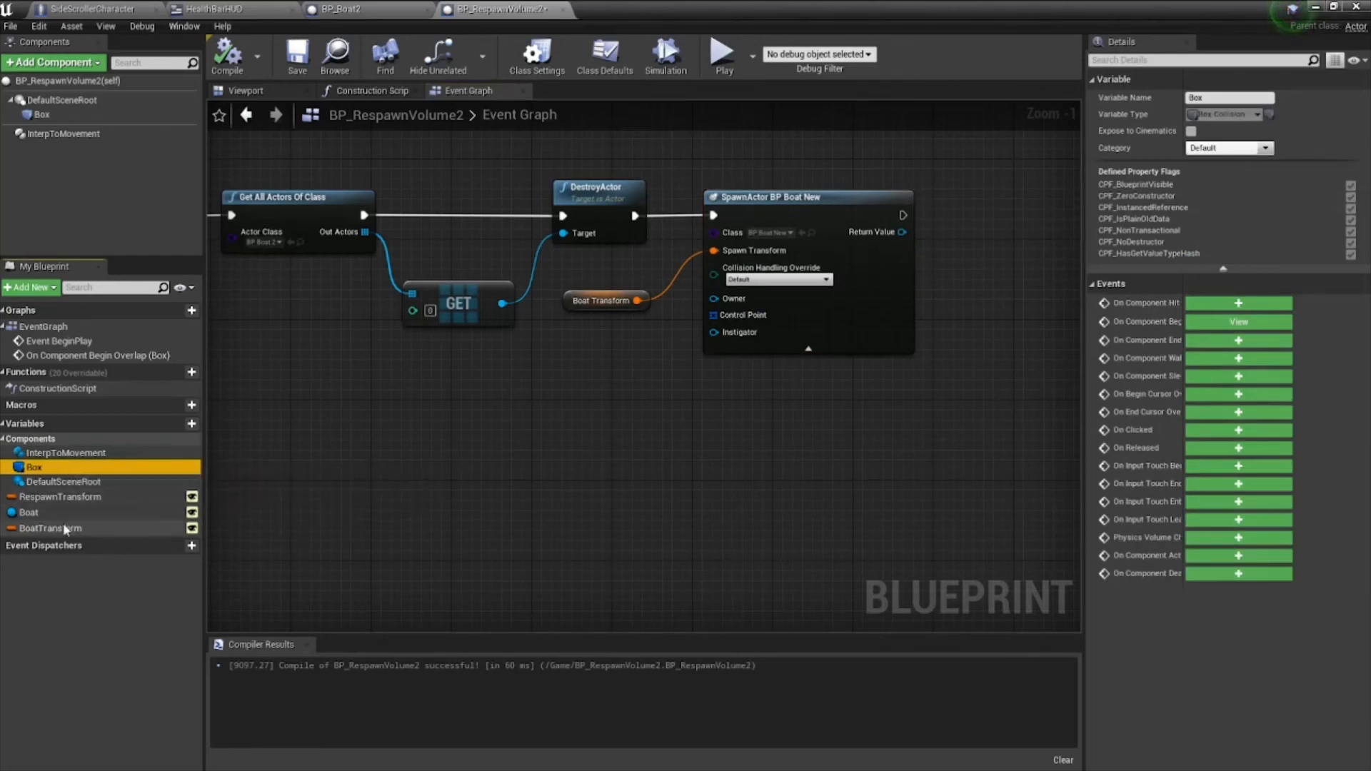
left_click(304, 68)
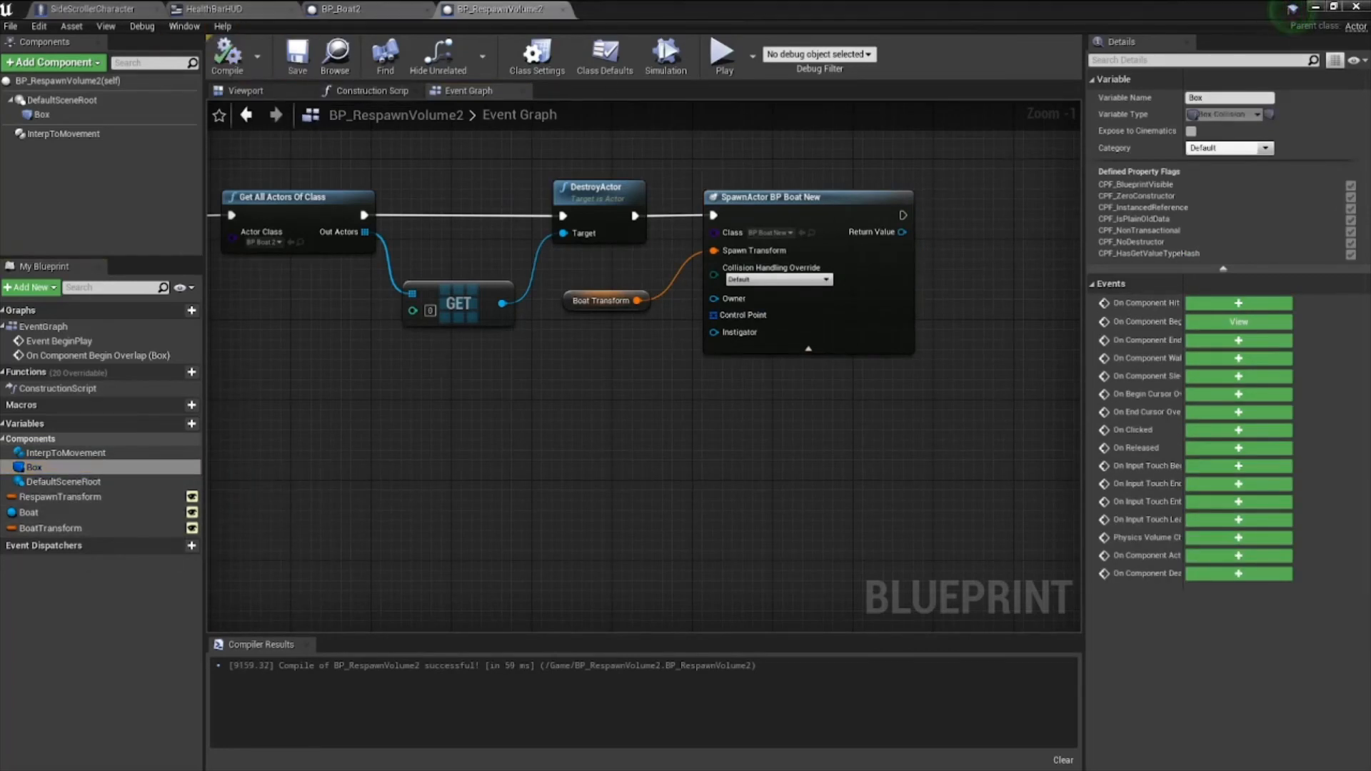
- Play the level again, jump the character from the dock onto the boat, and leap into the river to trigger a respawn
left_click(1316, 10)
left_click(817, 54)
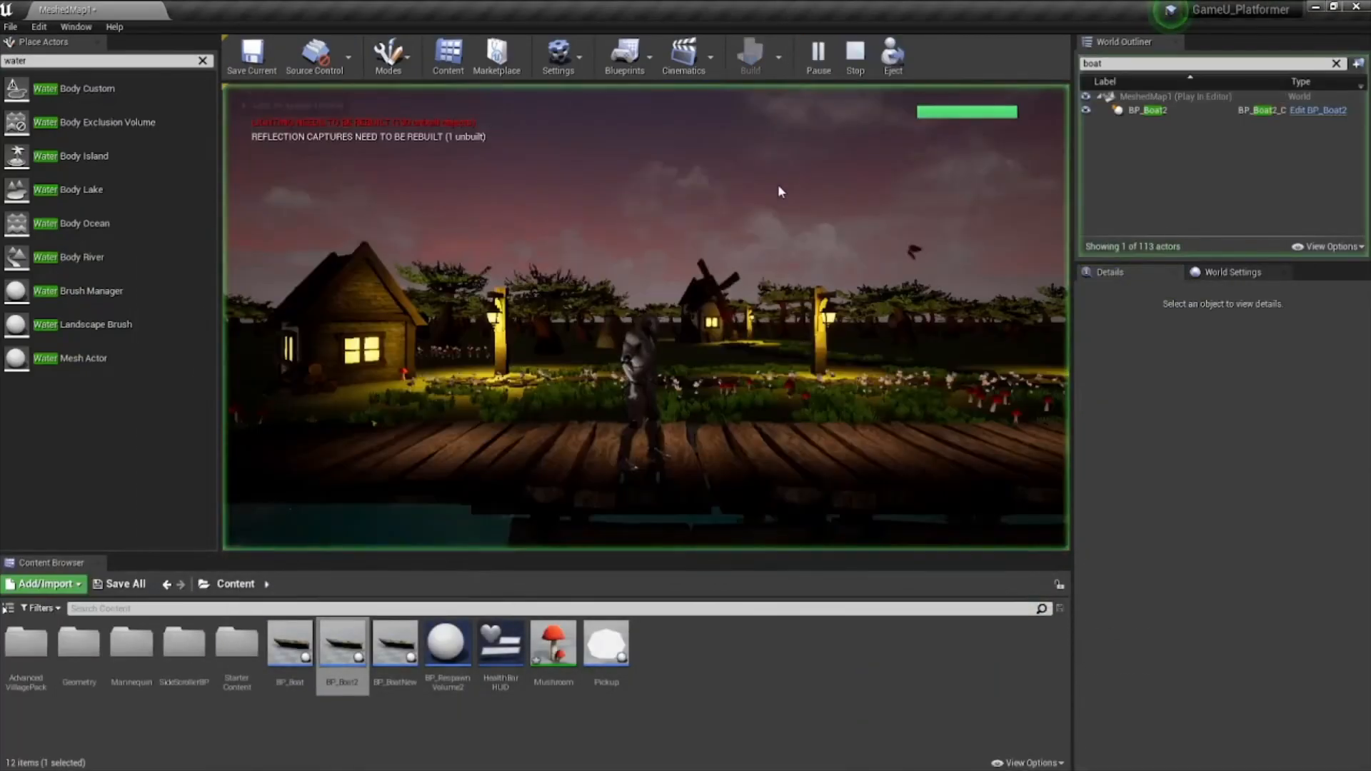
left_click(777, 184)
key("d")
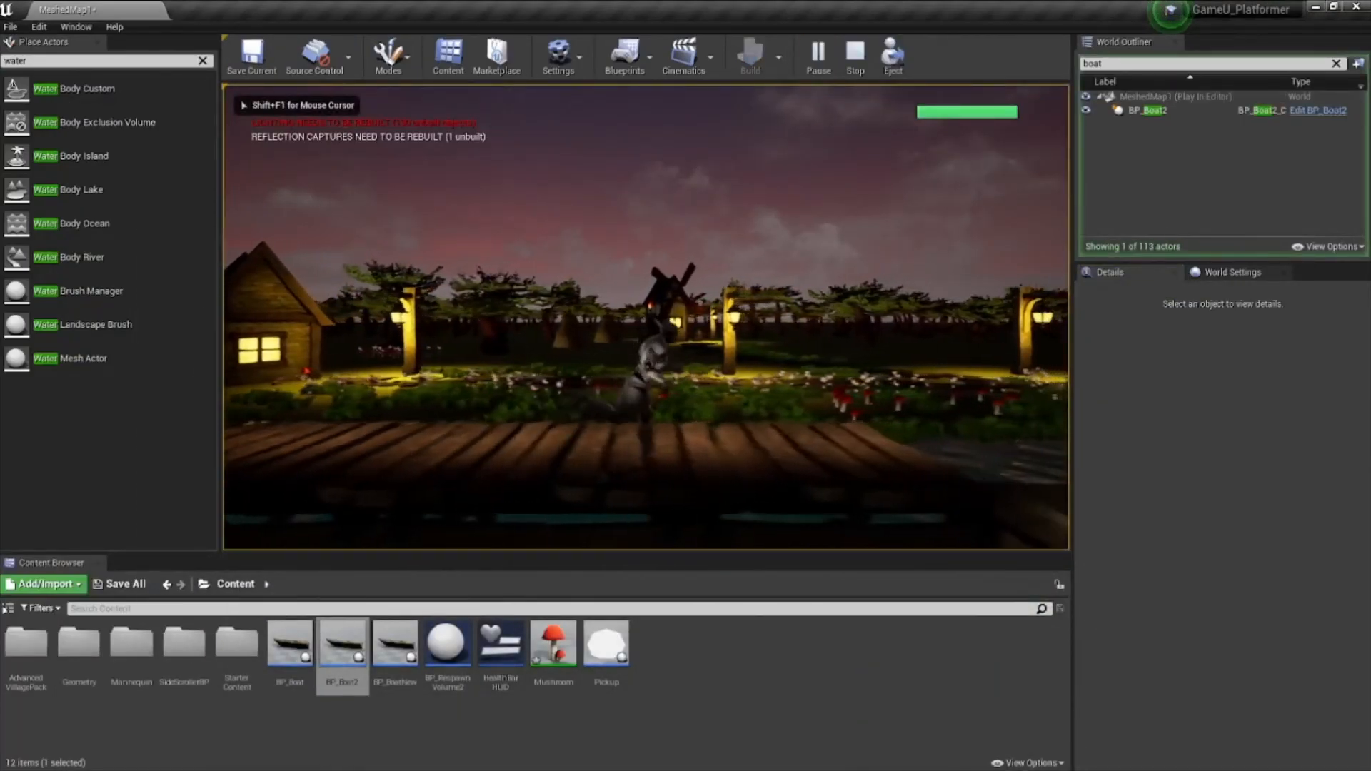
key("space")
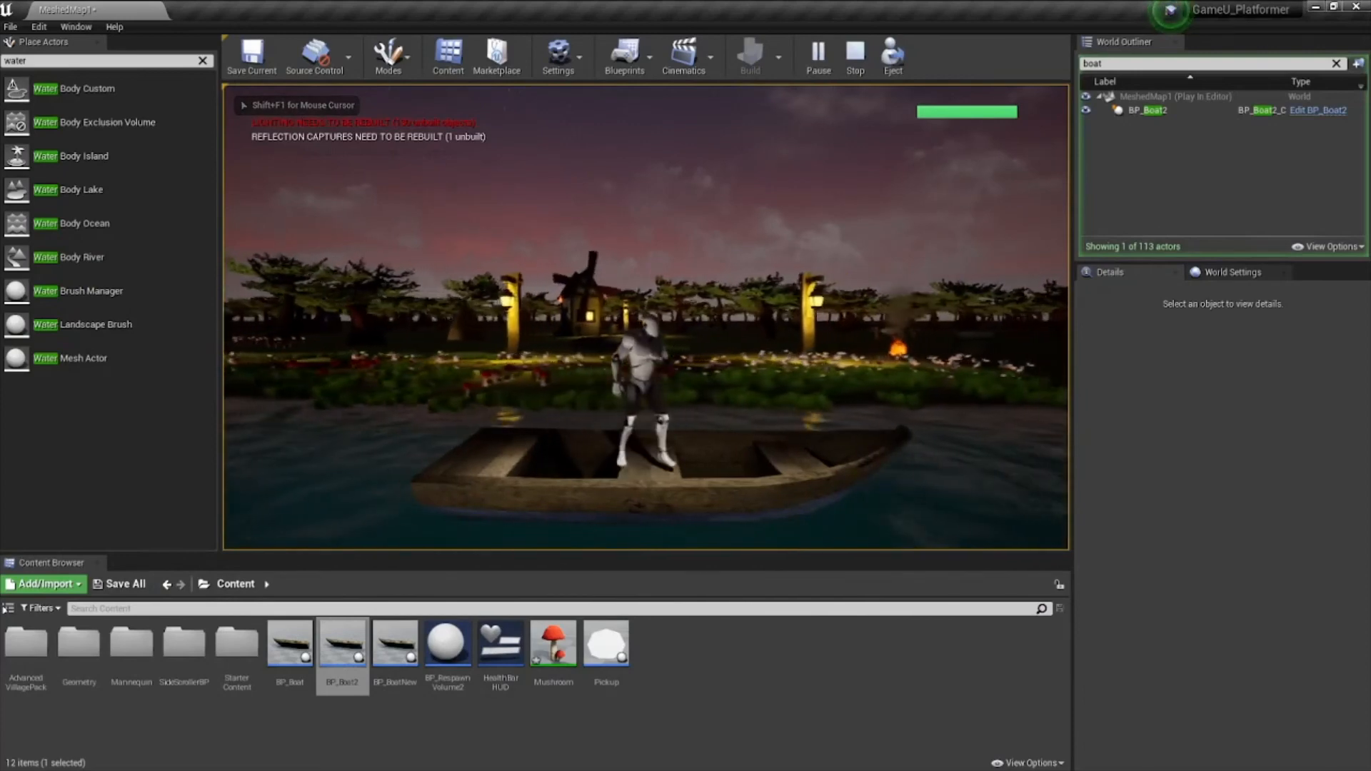
key("d")
key("space")
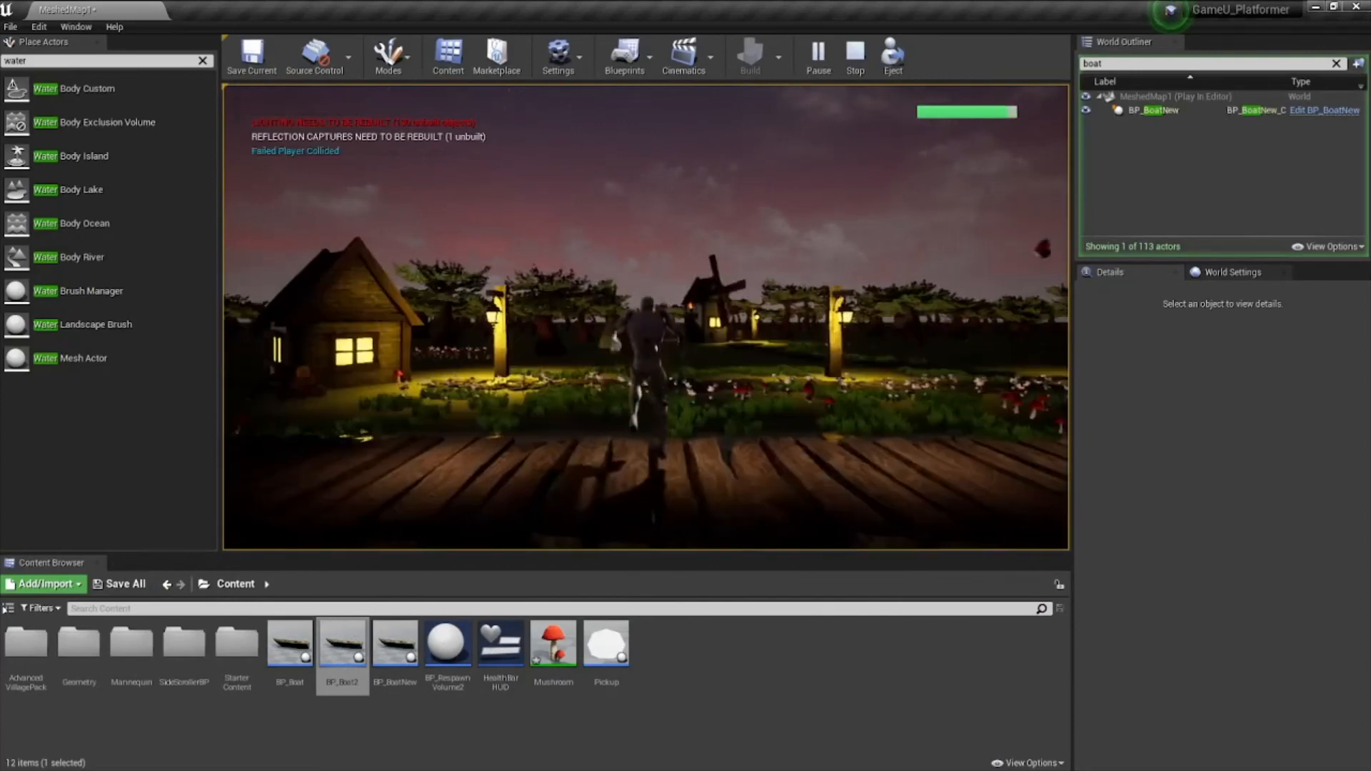
- Run the respawned character back along the dock and jump onto the newly spawned boat
key("d")
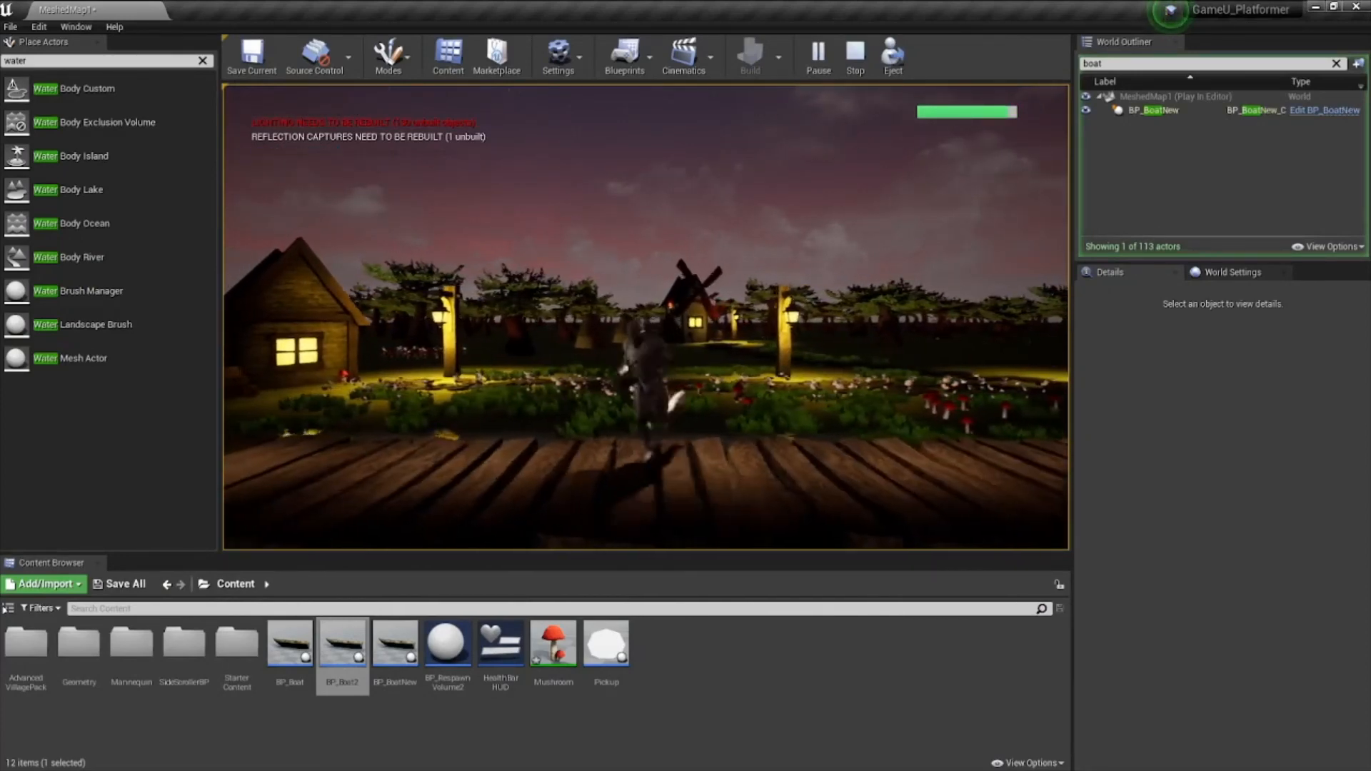
key("d")
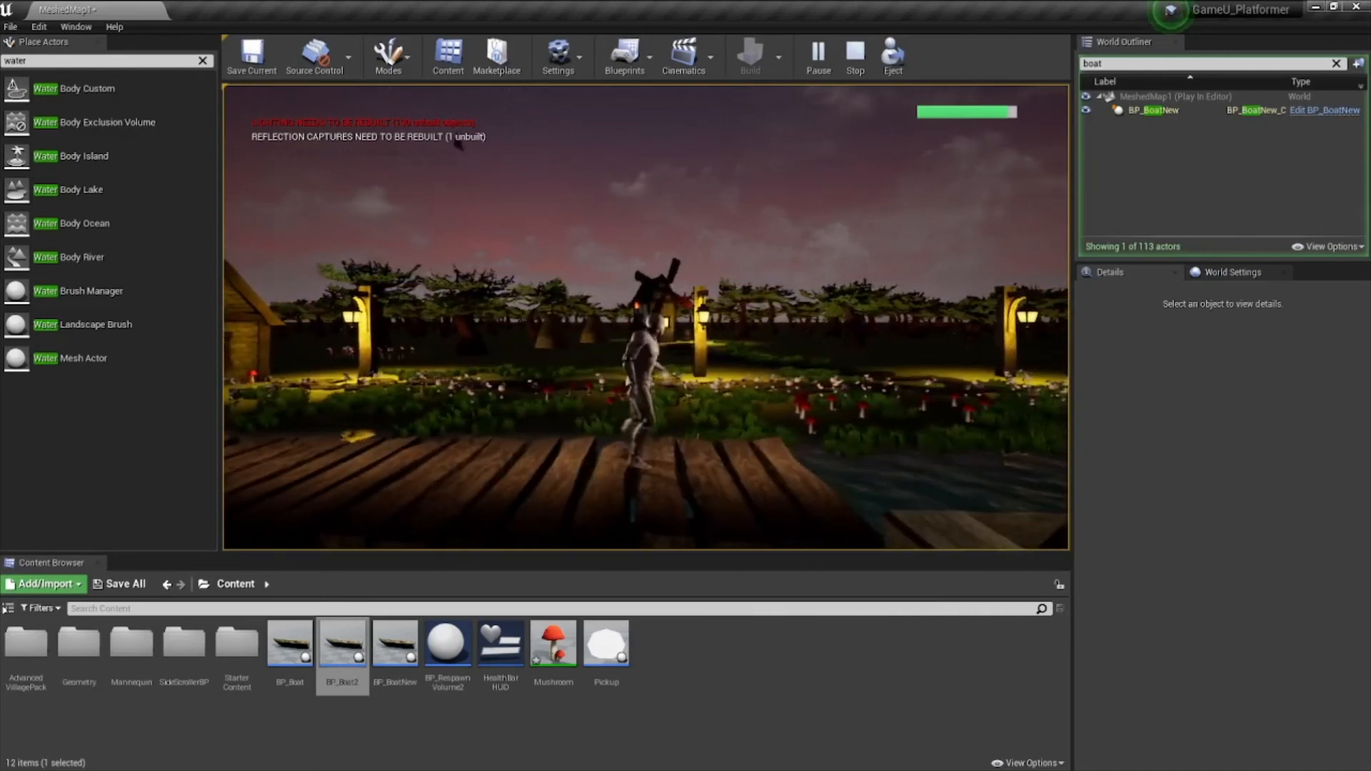
key("a")
key("space")
key("d")
key("space")
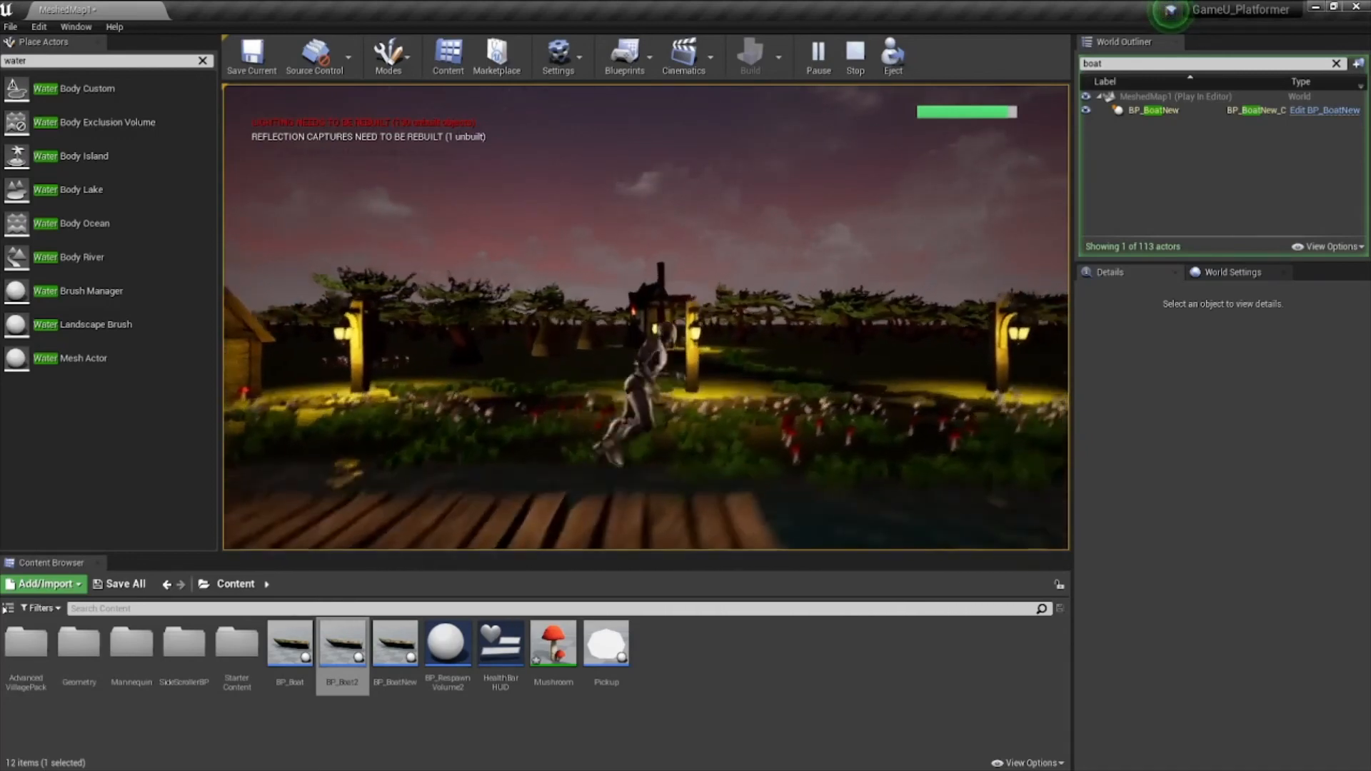
key("d")
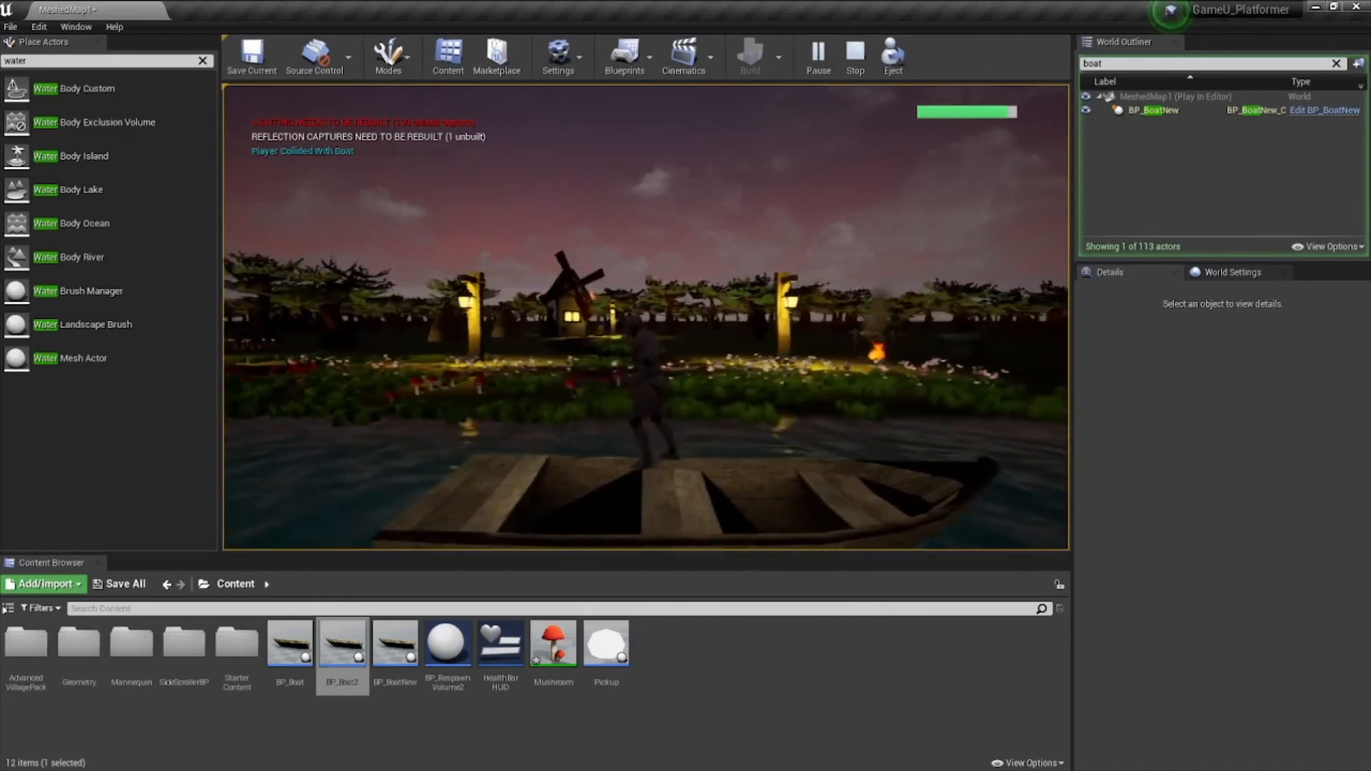
key("space")
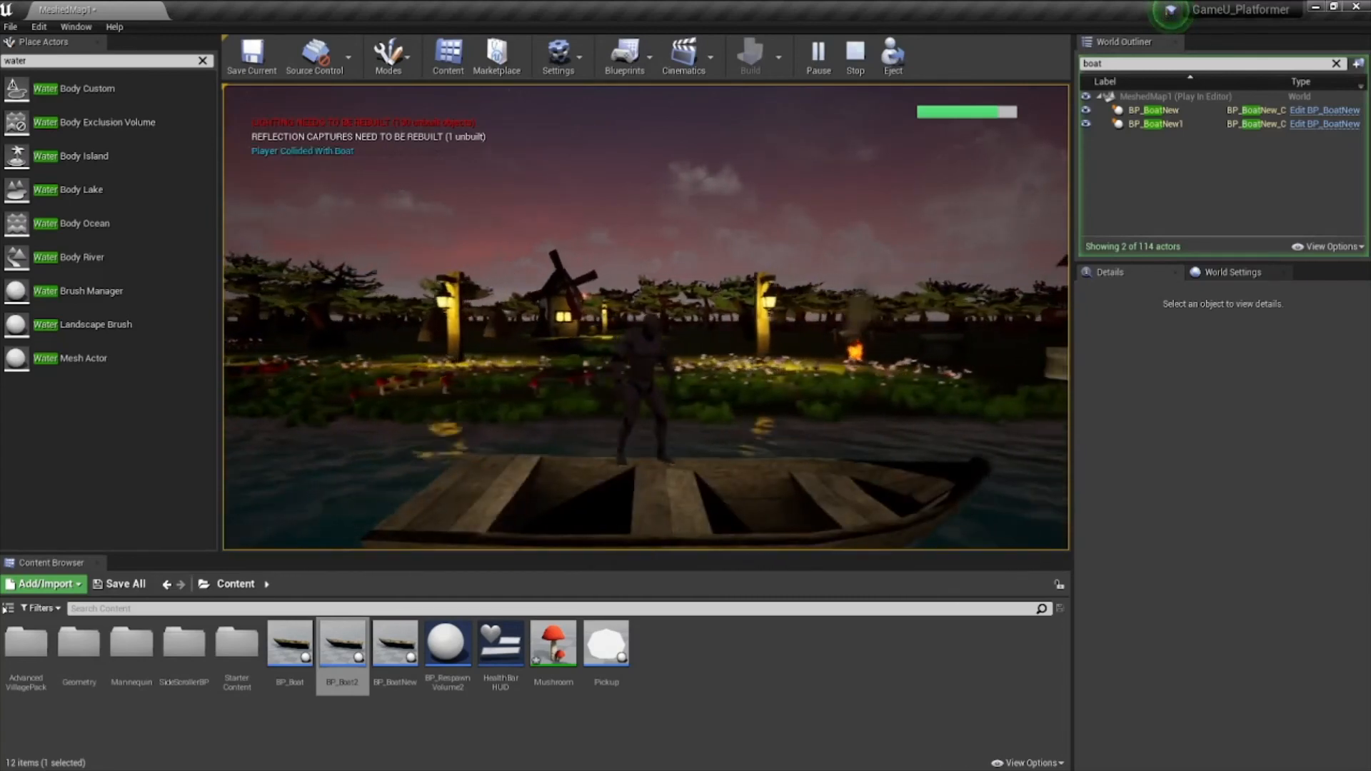
- Ride the spawned boat across the river and jump the character onto the far dock
key("d")
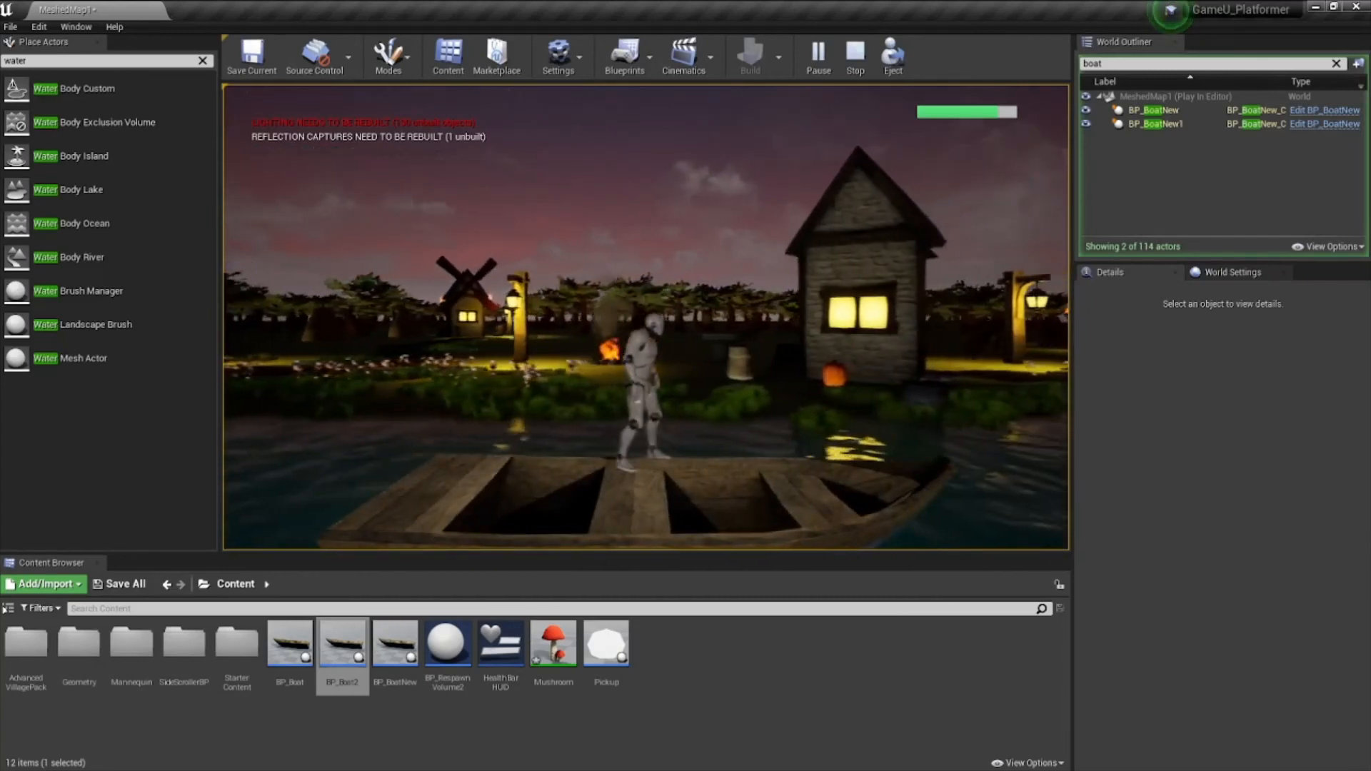
key("a")
key("d")
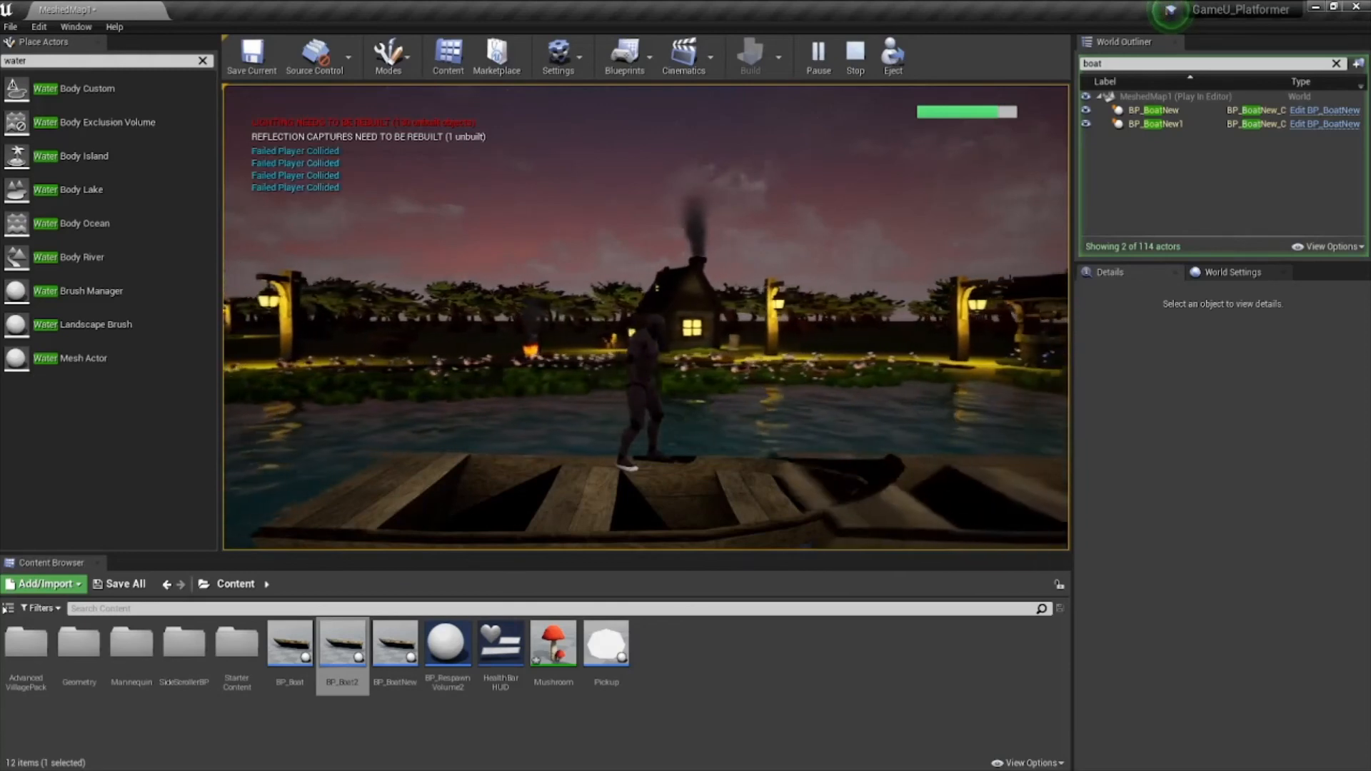
key("d")
key("space")
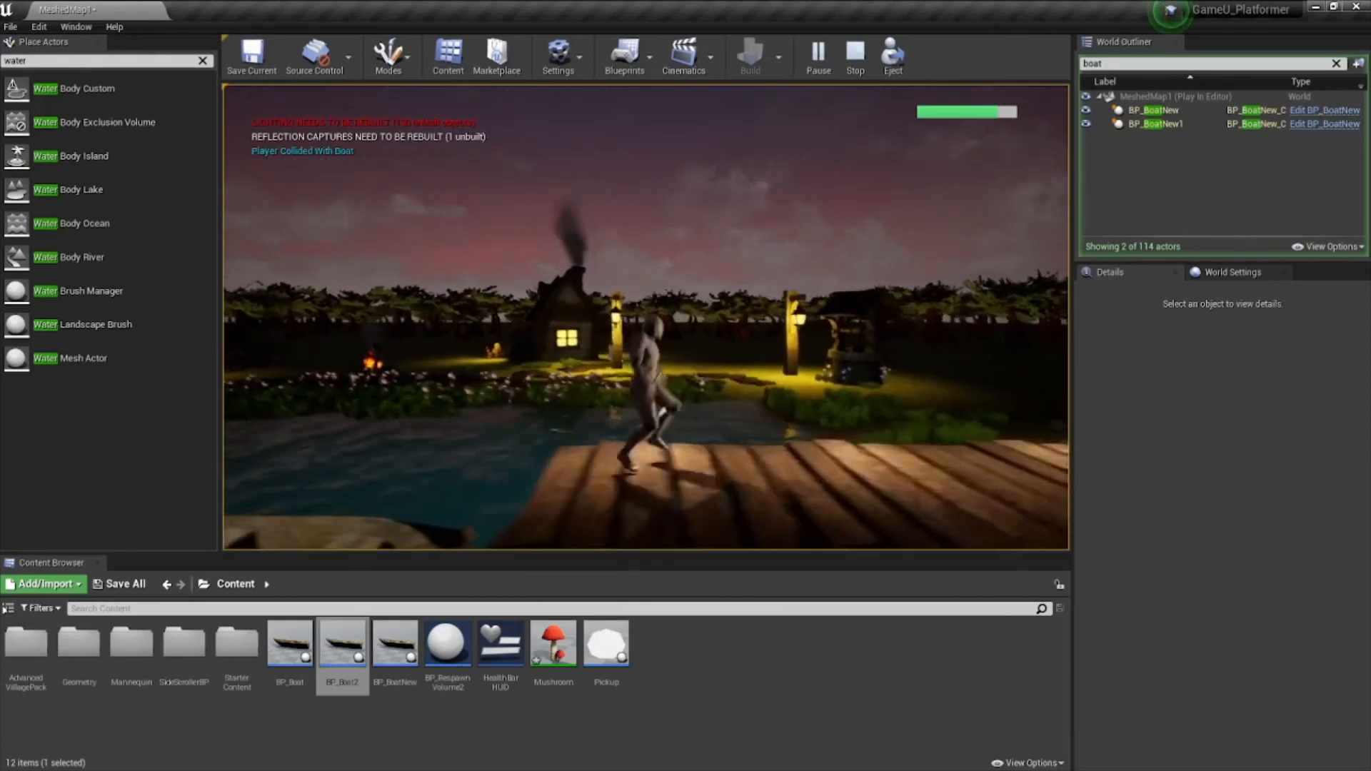
key("a")
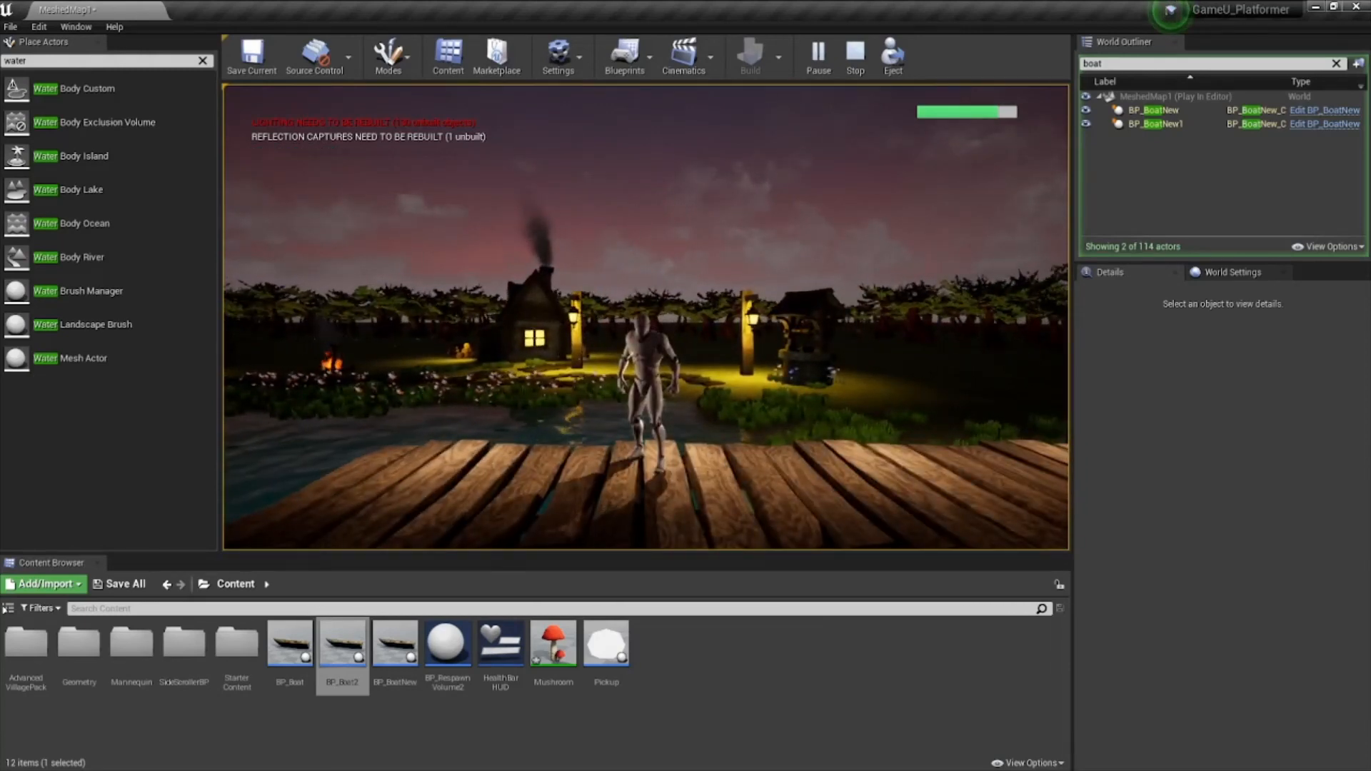